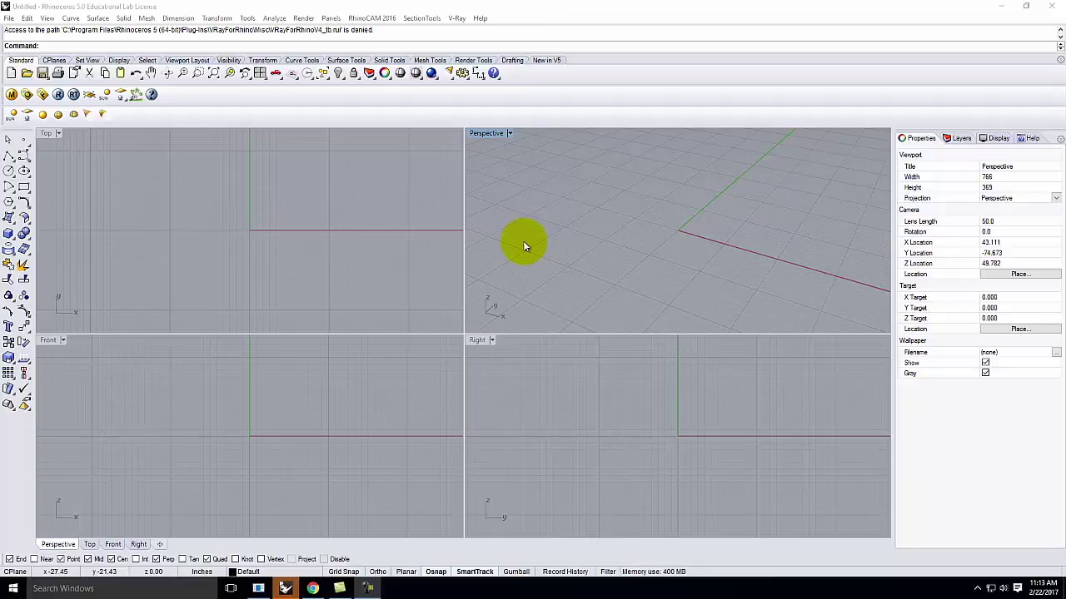
- Create a box with a 24" by 24" base and a height of 6", its first corner near the origin
left_click(9, 234)
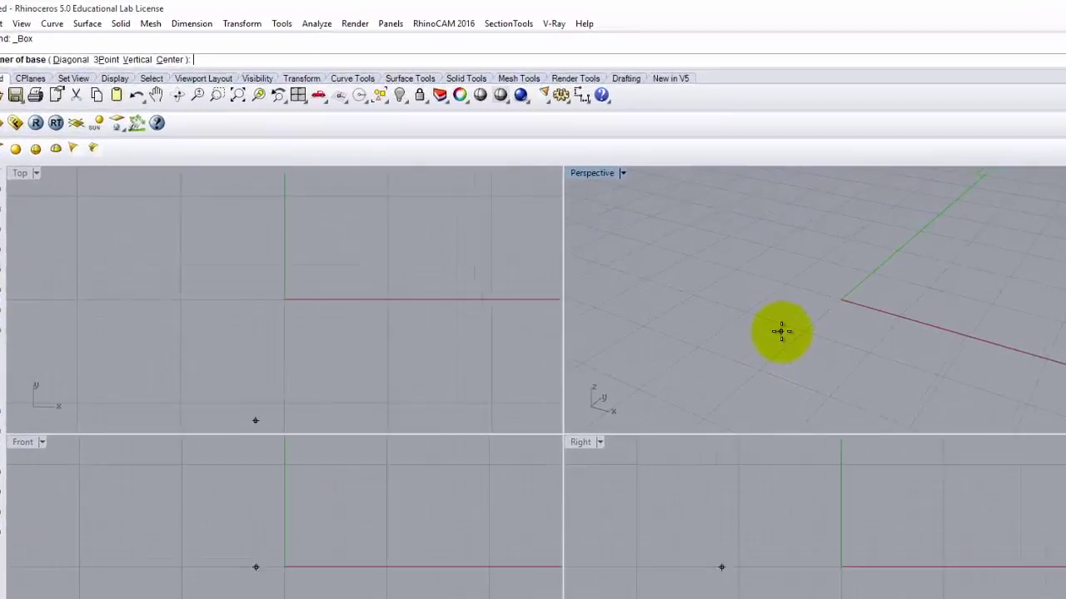
left_click(632, 256)
type("@24\"")
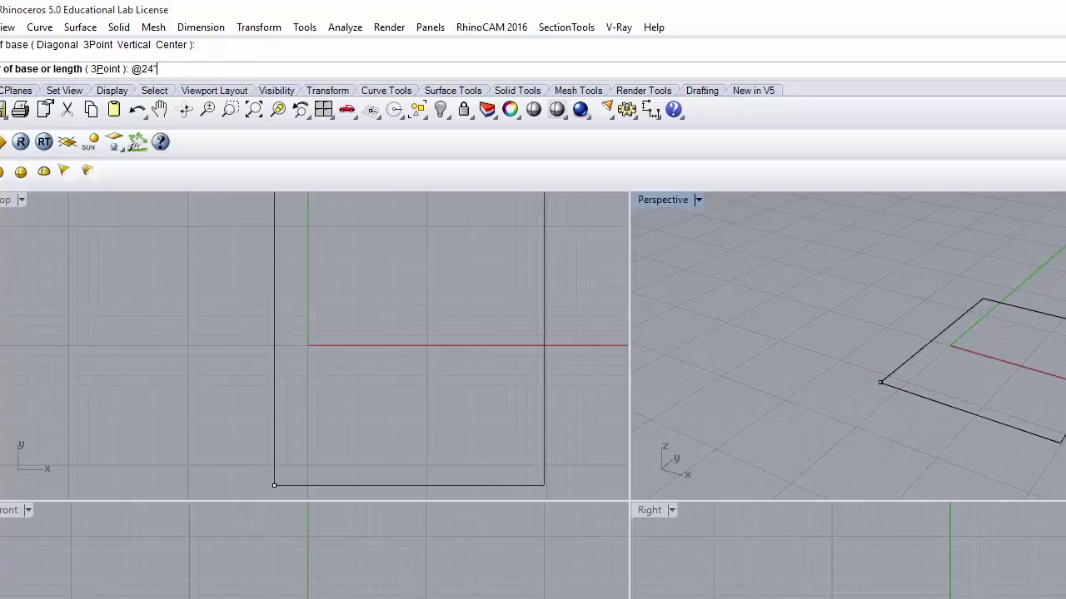
type(",24\"")
key("Return")
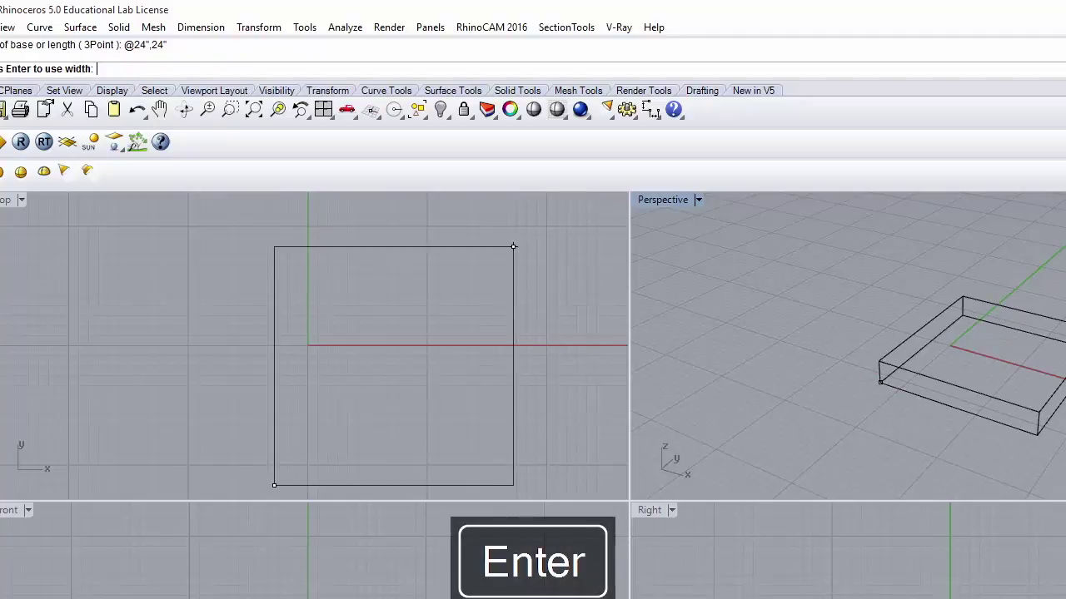
type("6\"")
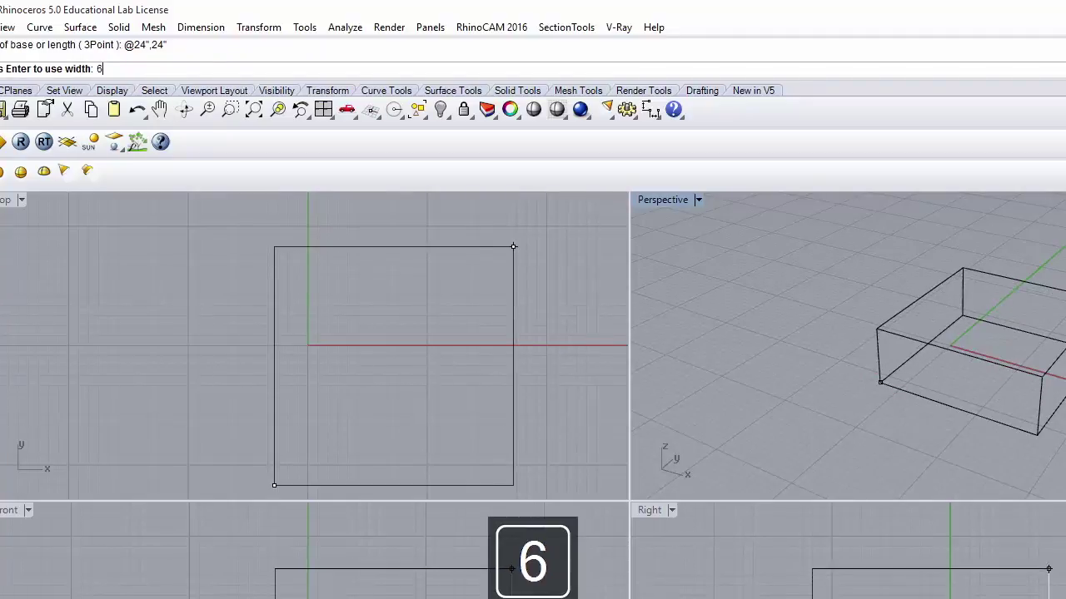
key("Return")
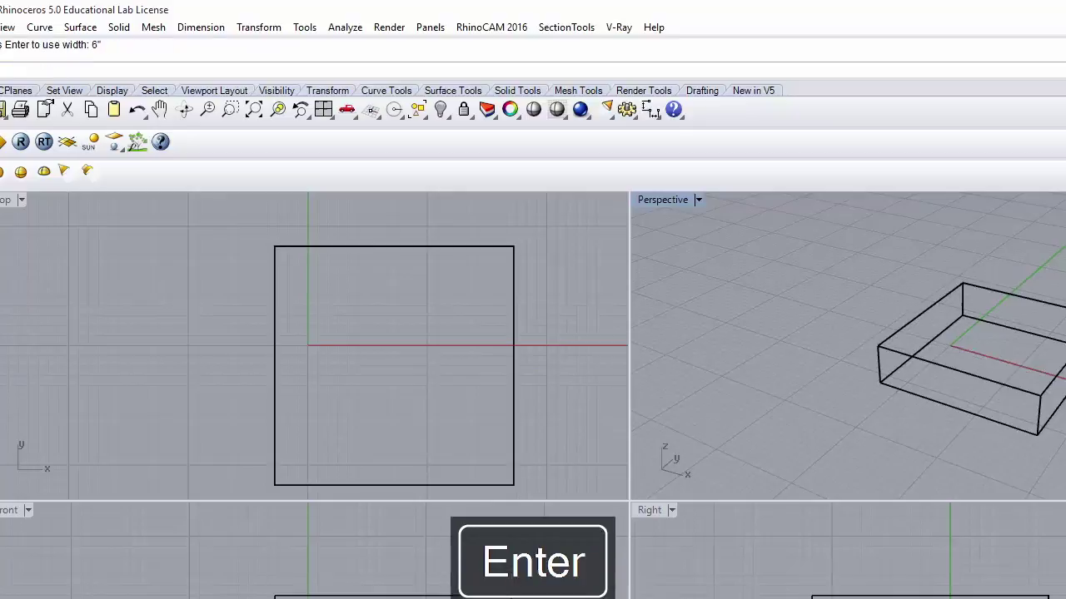
- Switch the Perspective viewport to shaded display and maximize it
left_click(699, 201)
left_click(695, 259)
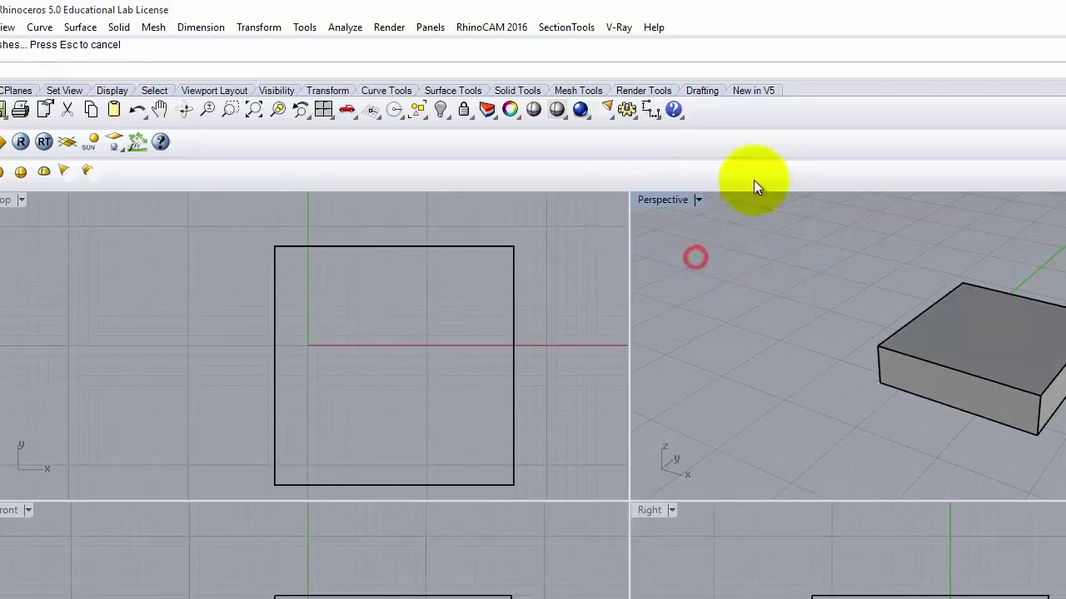
double_click(670, 200)
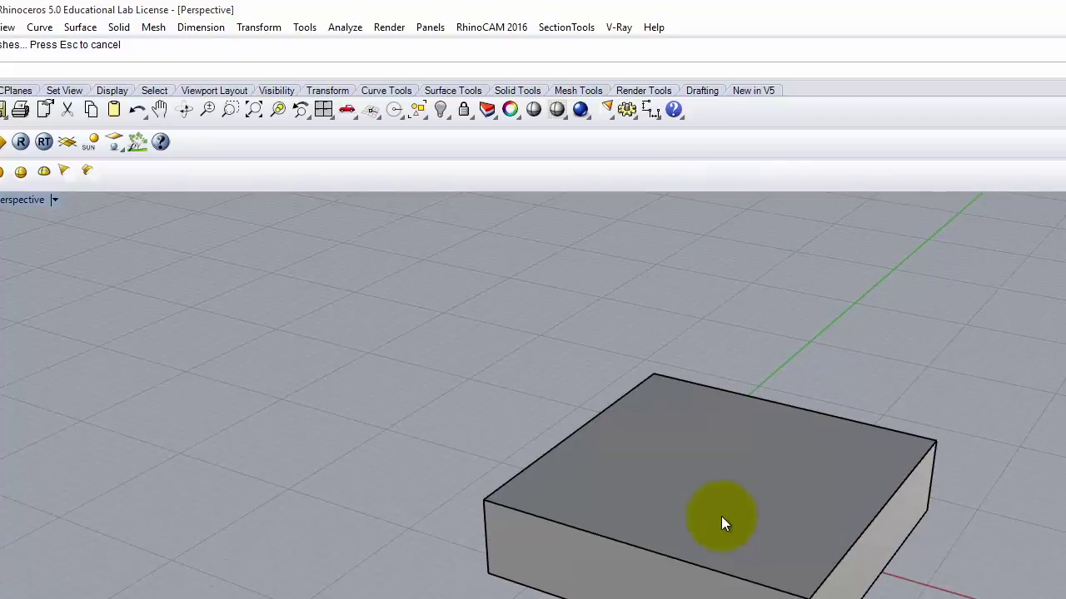
- Fillet the box's top surface with its right side surface using FilletSrf
type("FilletSrf")
key("Return")
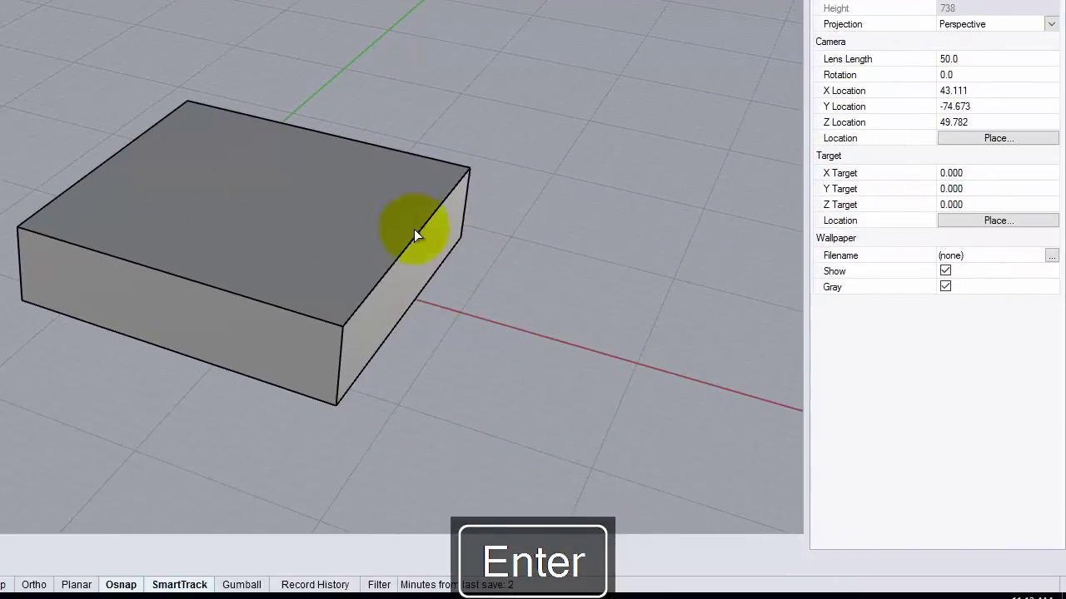
left_click(894, 532)
left_click(382, 218)
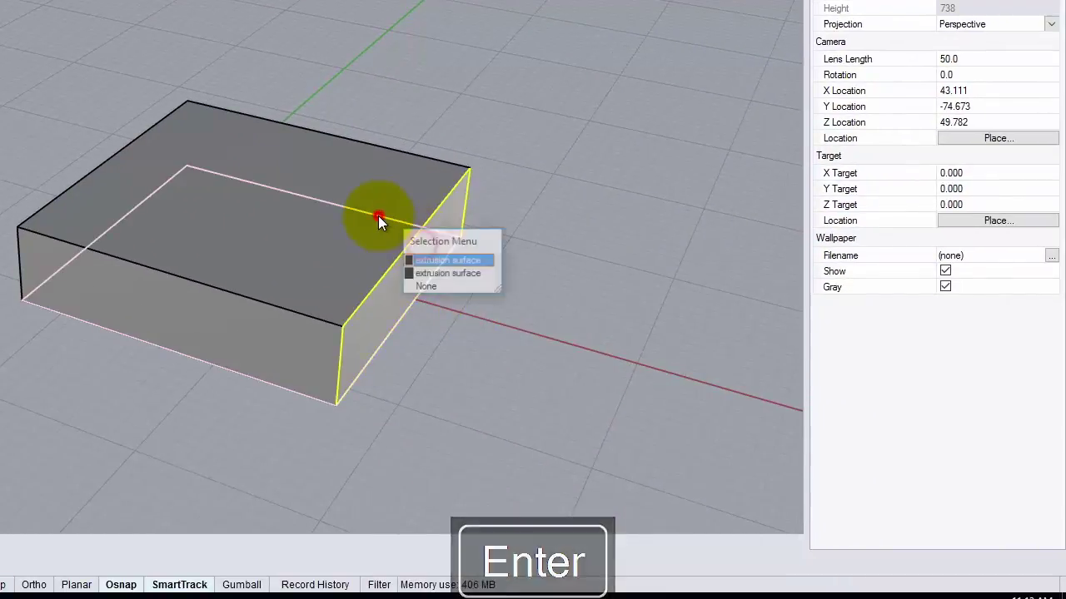
left_click(436, 276)
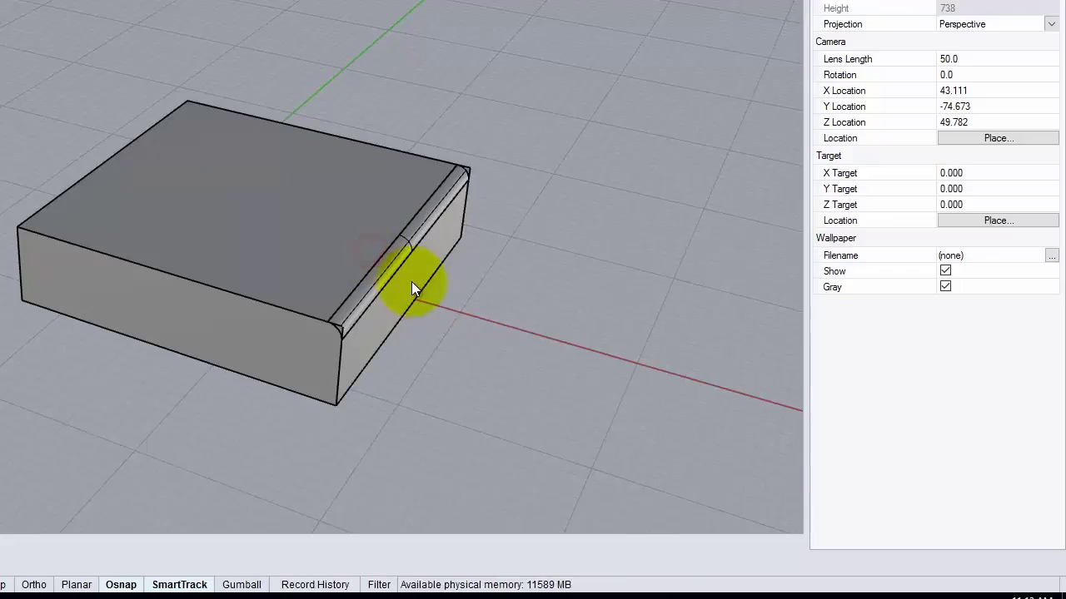
- Fillet the box's front surface with its top surface using FilletSrf
left_click(267, 334)
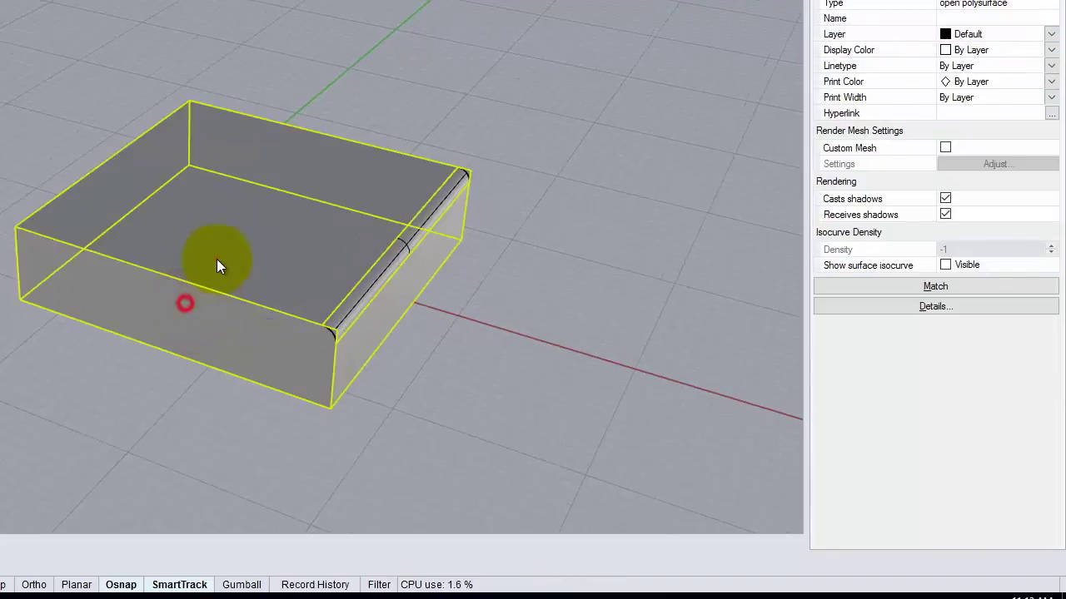
right_click(217, 268)
left_click(167, 301)
left_click(190, 250)
right_click_drag(398, 375, 336, 375)
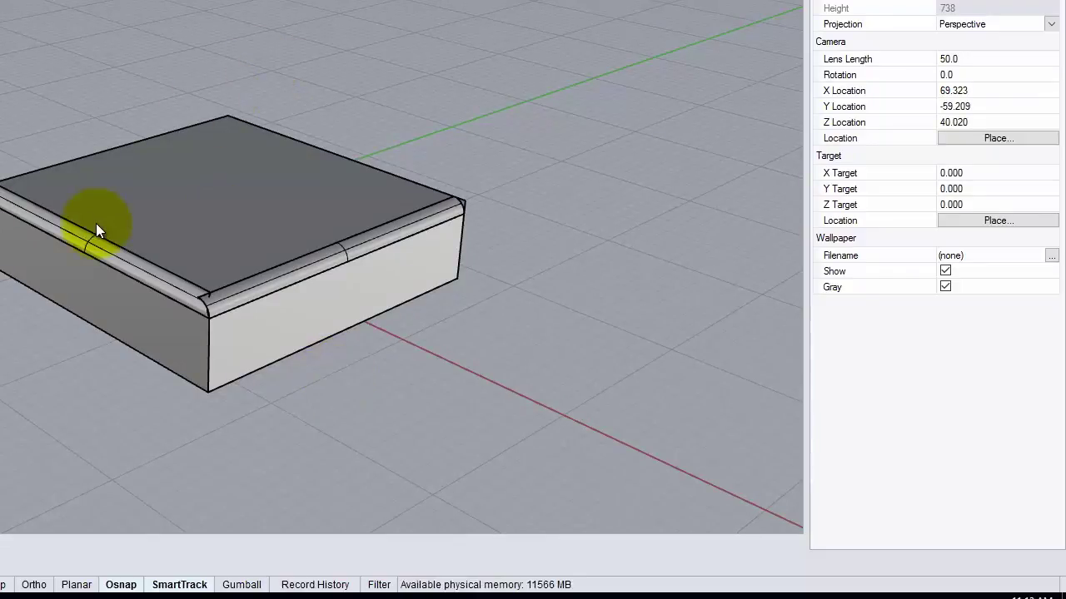
- Delete the box together with its two fillet surfaces
key("Escape")
left_click_drag(300, 231, 722, 487)
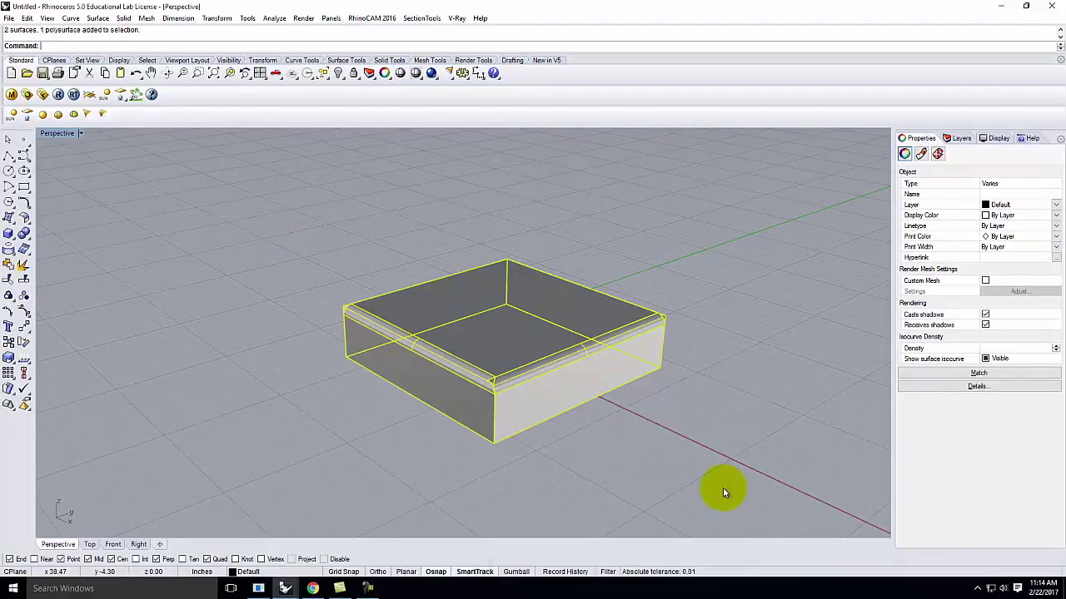
key("Delete")
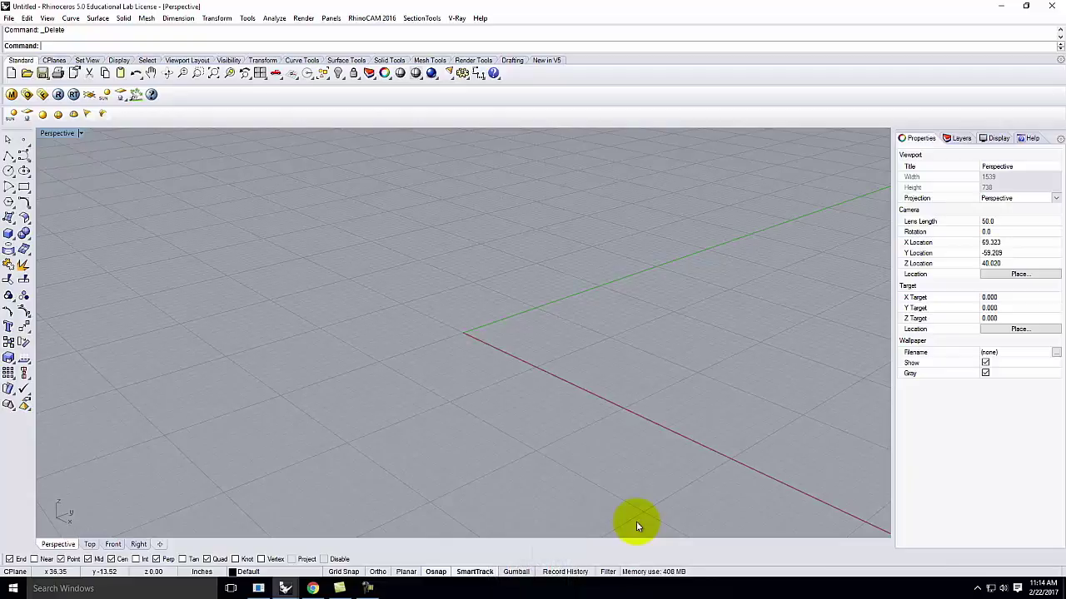
- Draw a 24" by 24" rectangle with its first corner at 0,0
left_click(24, 186)
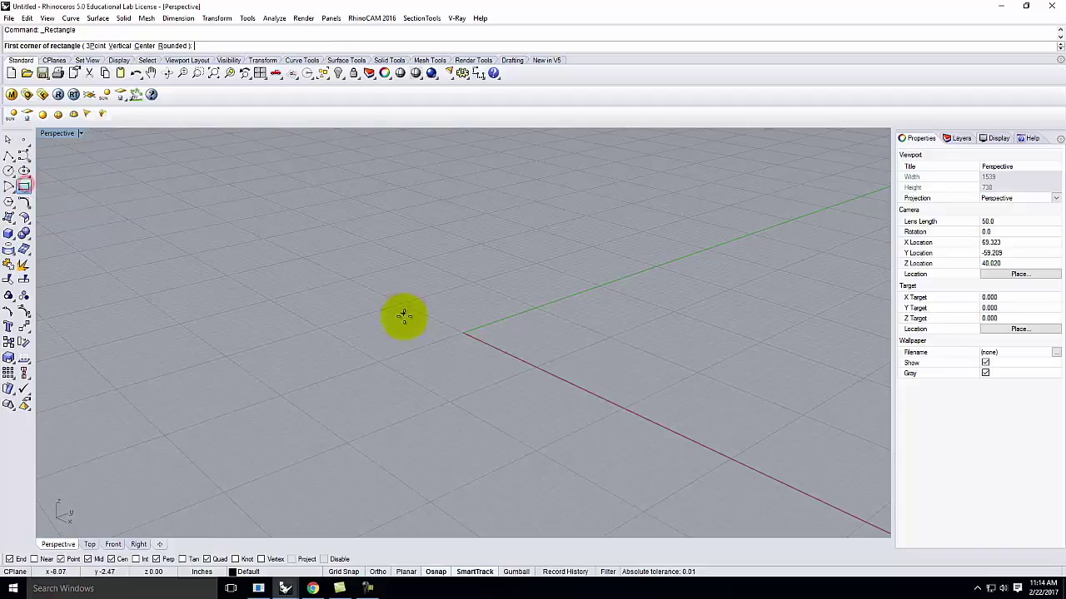
type("0,0")
key("Return")
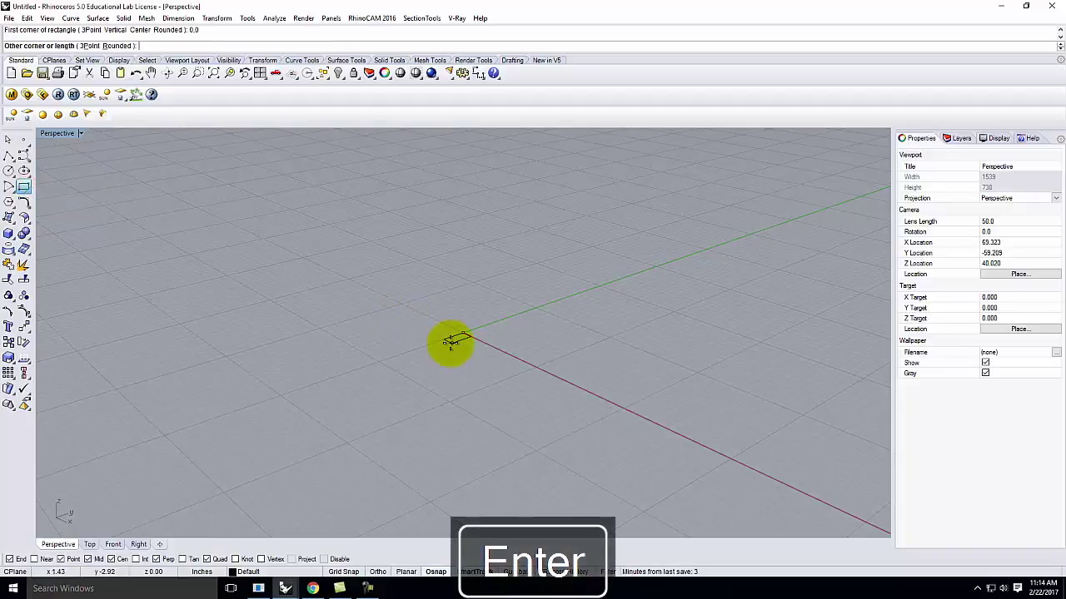
type("24\"")
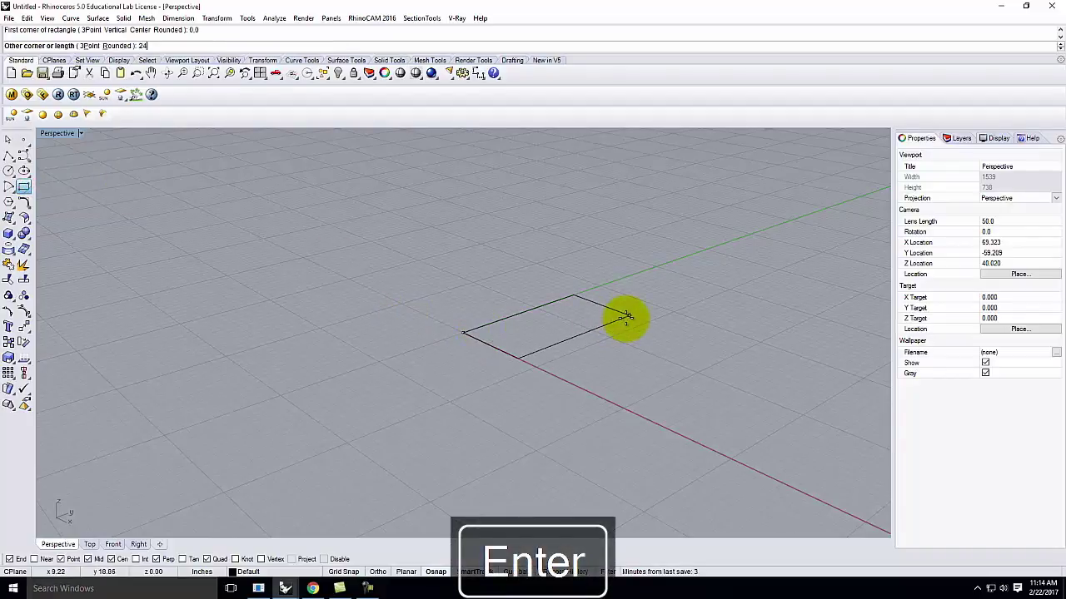
type(",24")
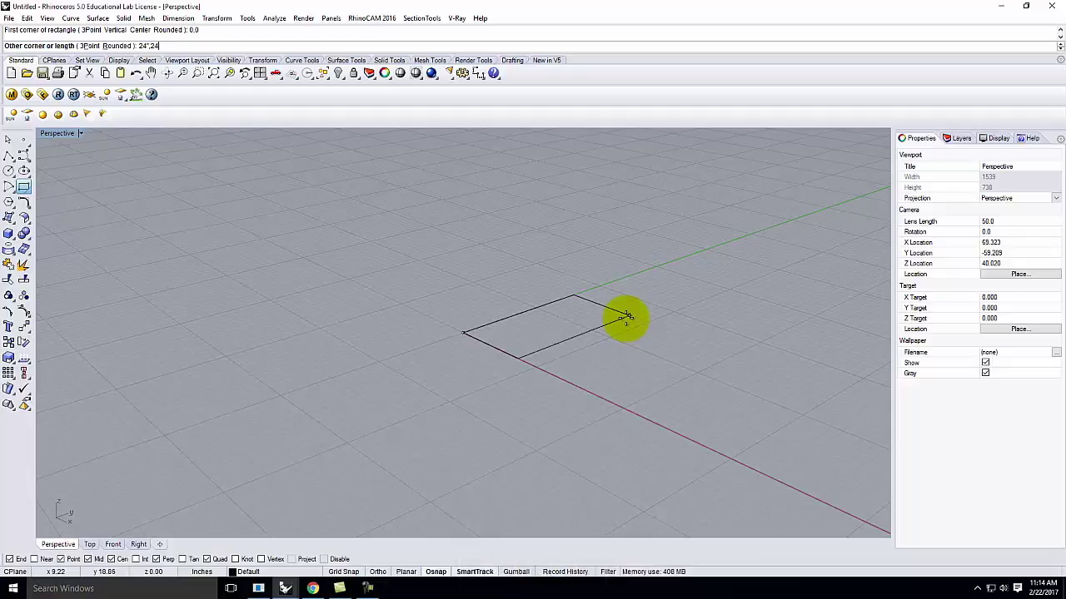
key("Return")
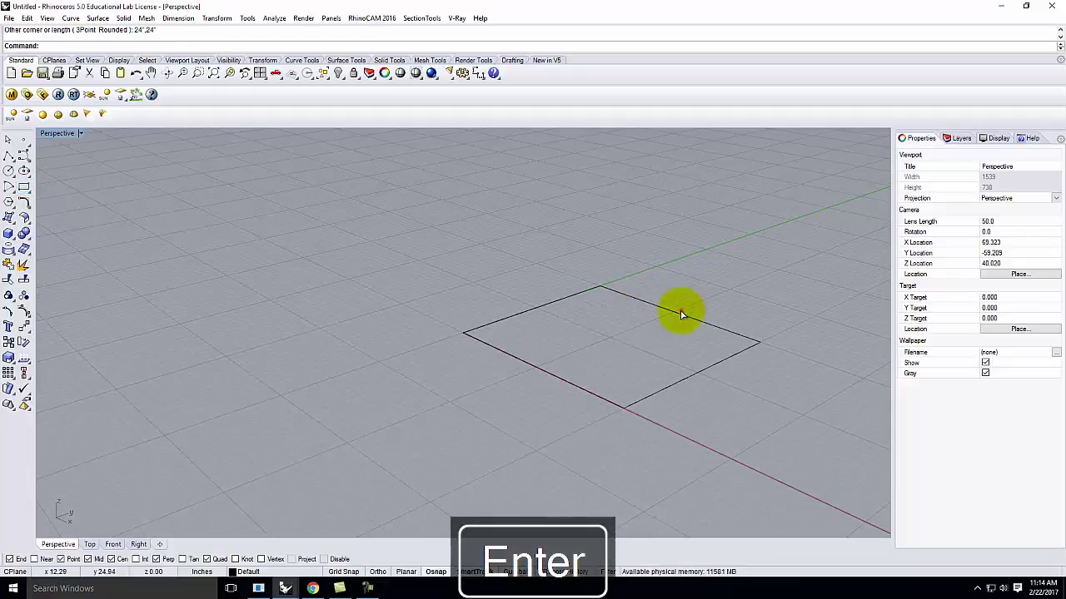
- Explode the square into separate edge curves
left_click(680, 313)
right_click_drag(290, 399, 432, 401)
scroll(533, 387, "up", 5)
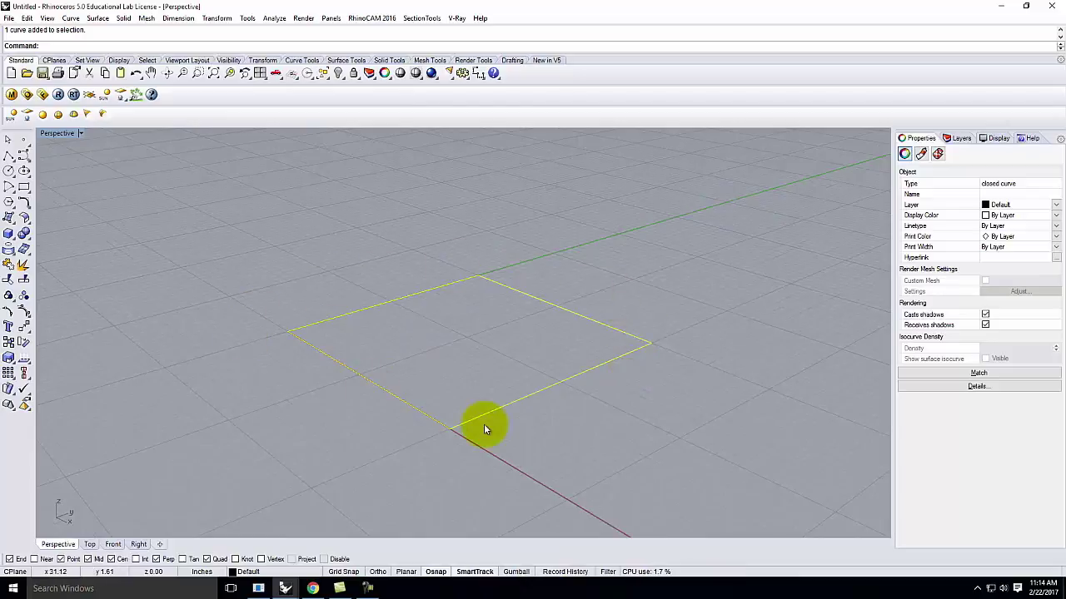
right_click_drag(518, 453, 538, 435)
type("explode")
key("Return")
- Check the exploded square's edges by selecting them one at a time, undoing any accidental move
left_click(632, 376)
left_click(599, 353)
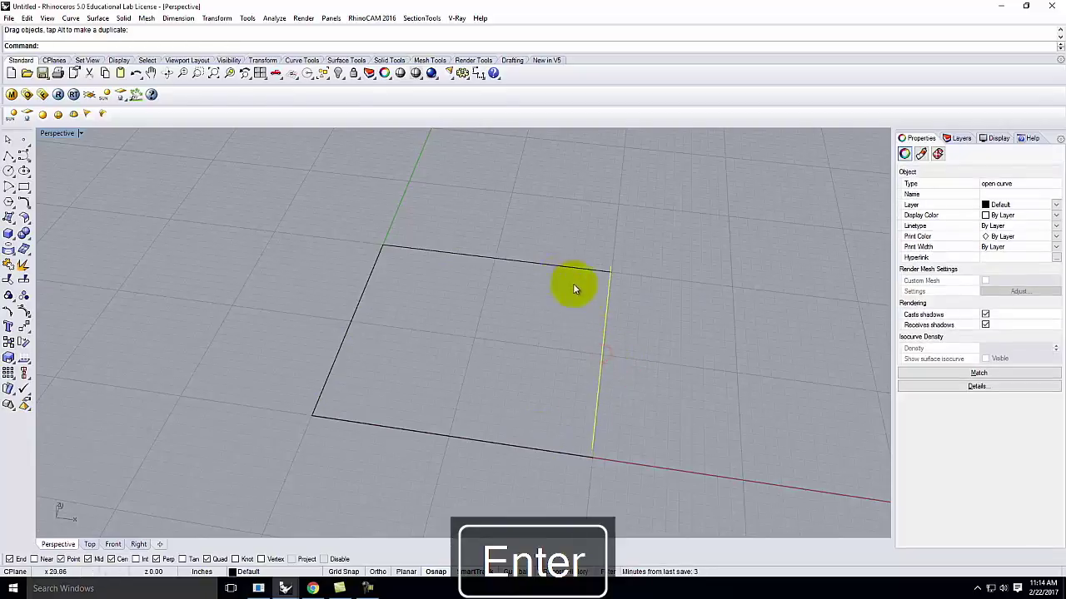
key("ctrl+z")
left_click(564, 267)
left_click(369, 288)
left_click(405, 429)
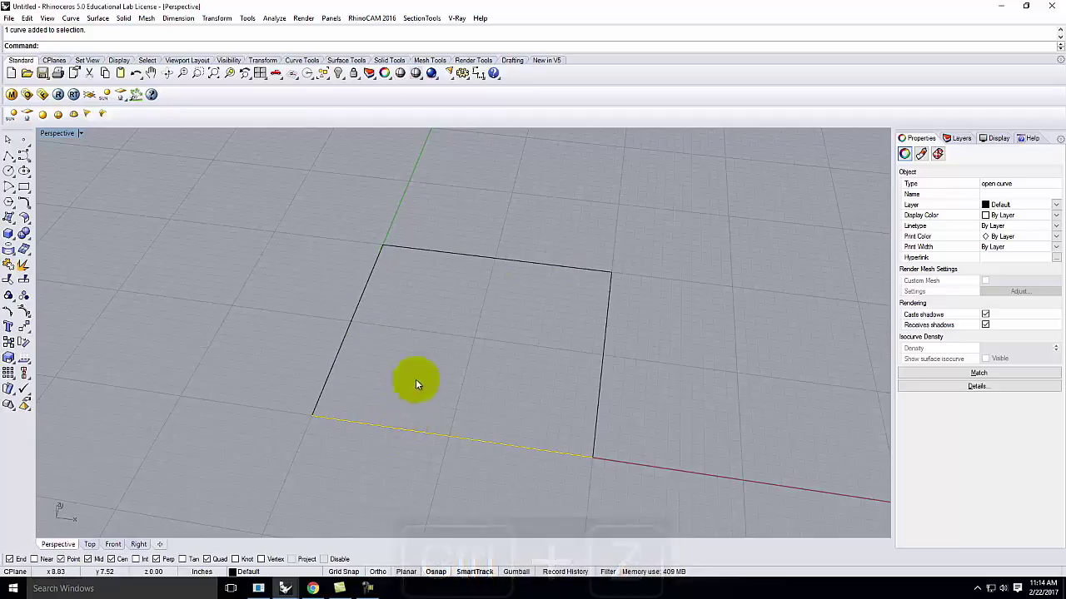
left_click(440, 359)
- Turn on edit points for the square's left edge, select both end points, and hide the points again
left_click(347, 325)
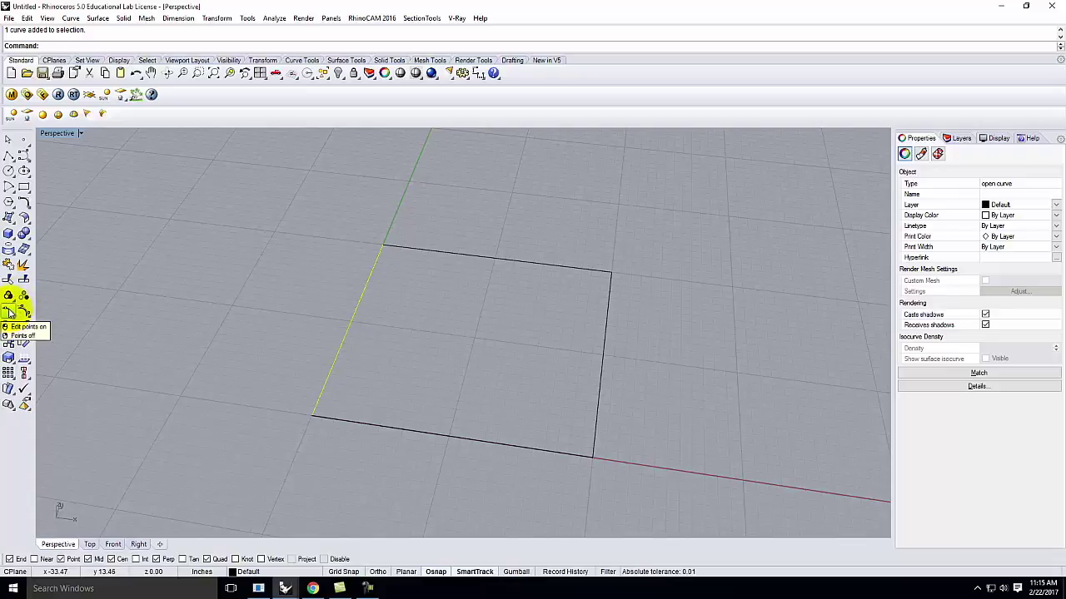
left_click(10, 312)
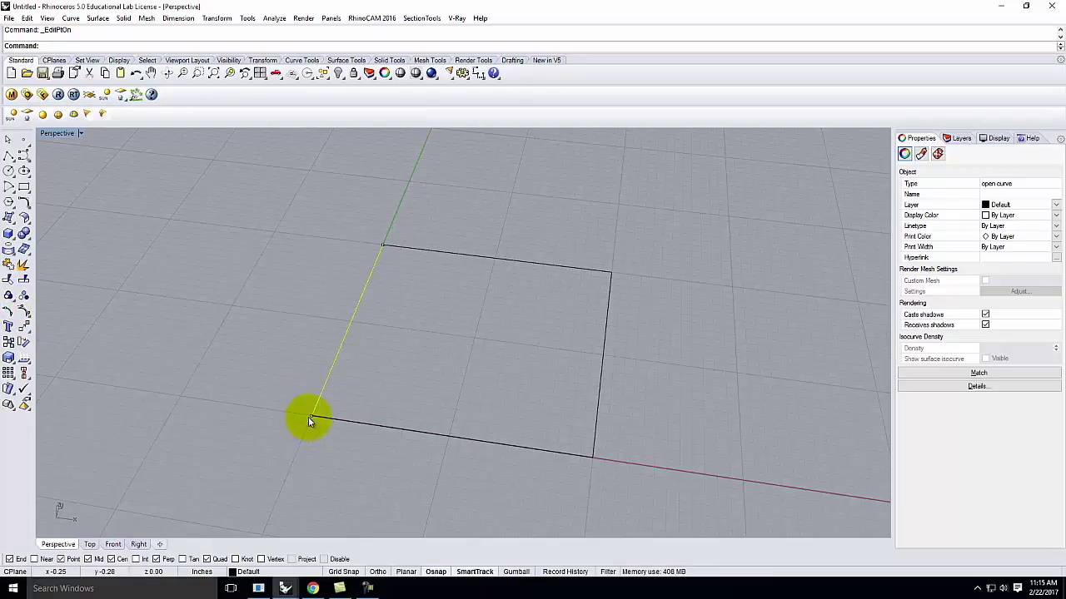
left_click(383, 246)
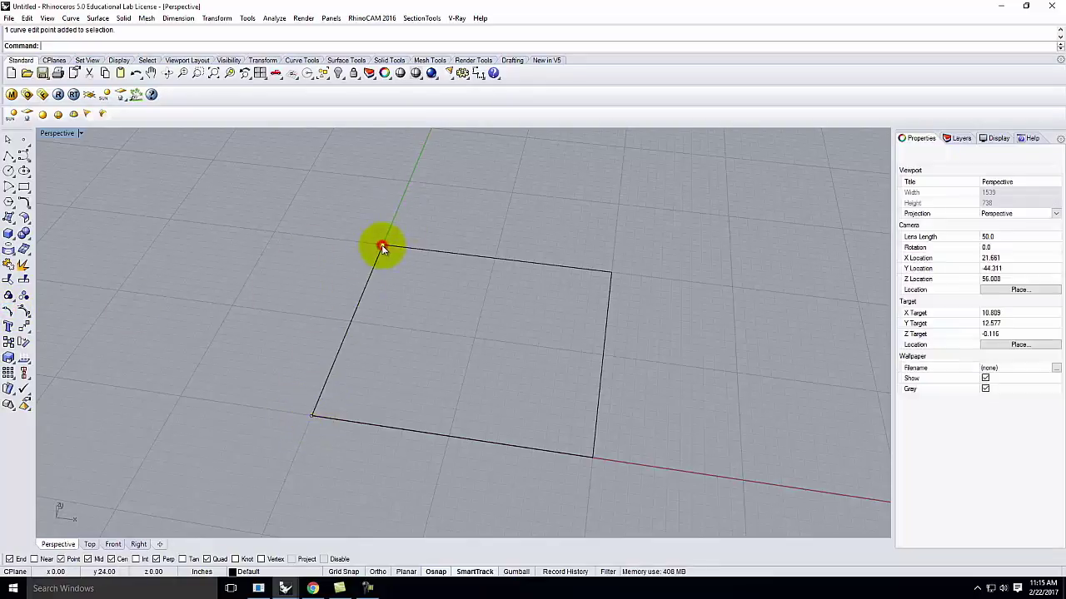
left_click(311, 416, "shift")
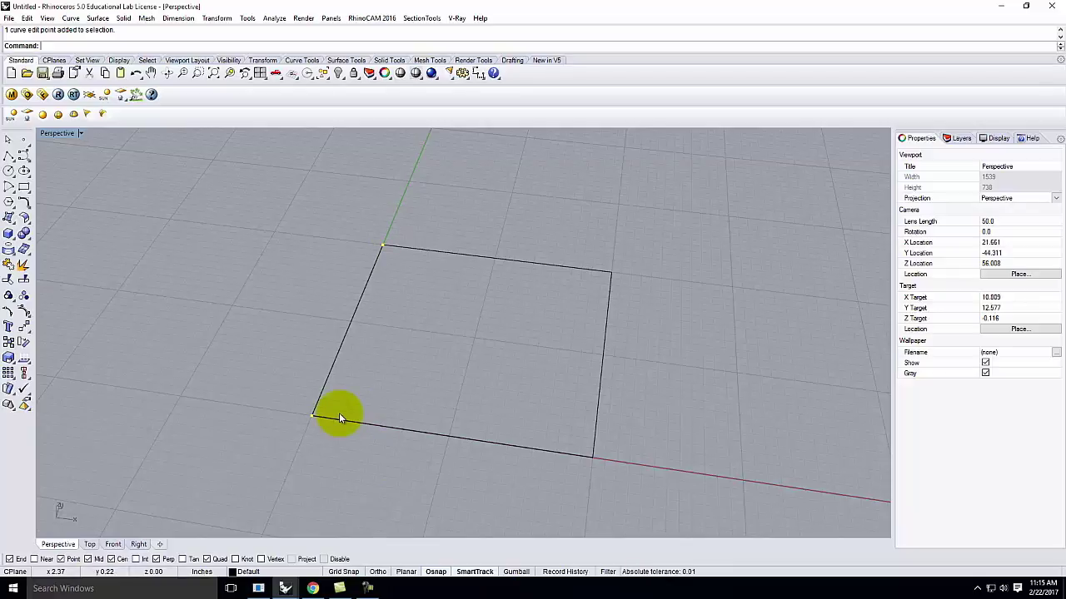
key("Escape")
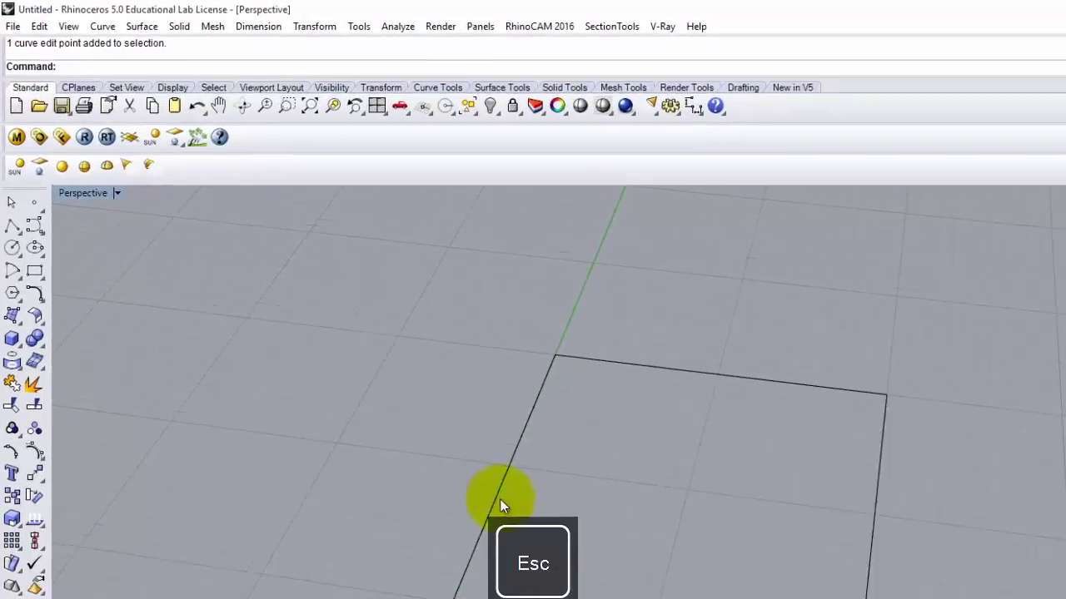
- Rebuild the square's left edge with a point count of 5 and degree 3
left_click(414, 414)
type("Rebuild")
key("Return")
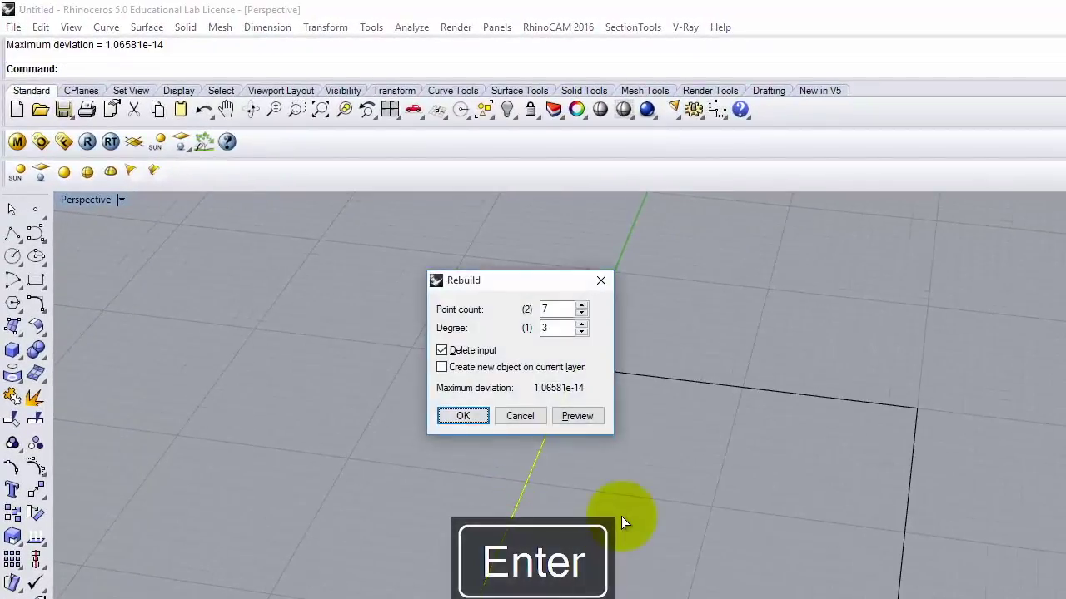
left_click_drag(491, 285, 383, 293)
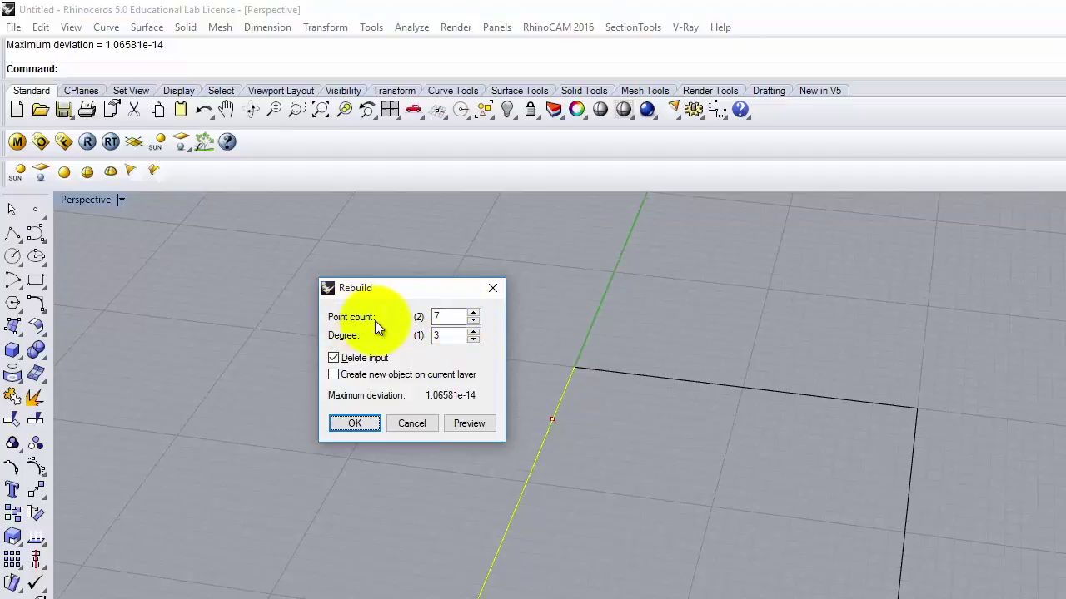
left_click_drag(420, 286, 334, 259)
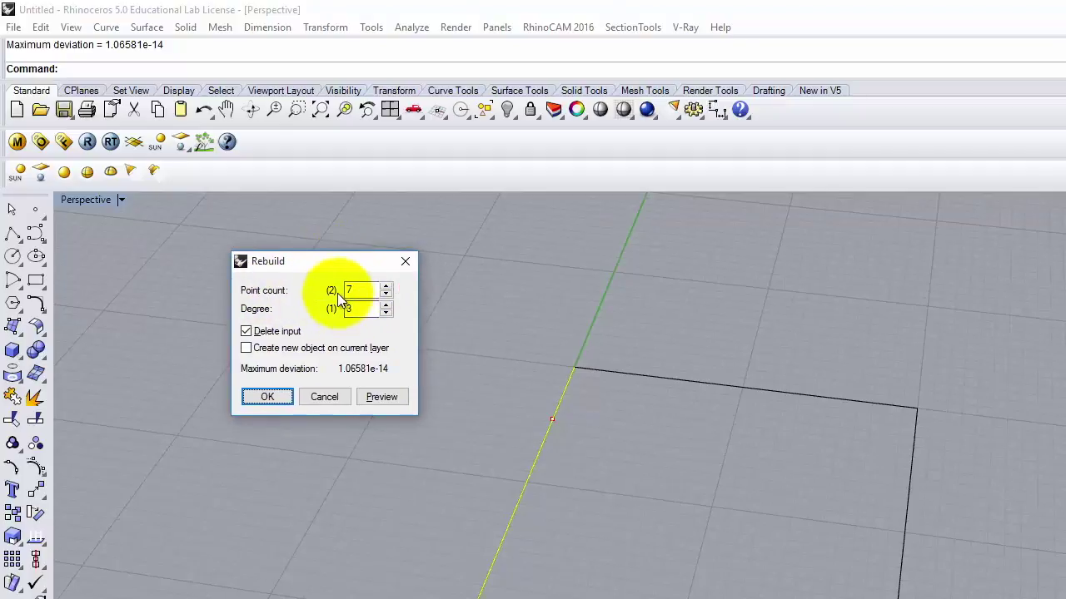
double_click(369, 288)
type("5")
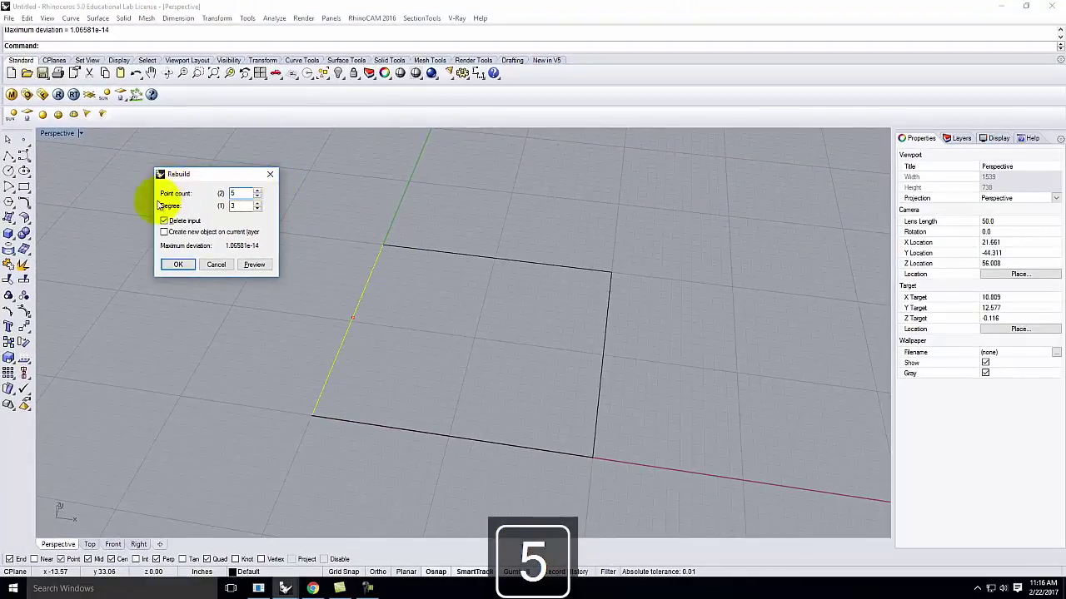
double_click(298, 254)
left_click(240, 206)
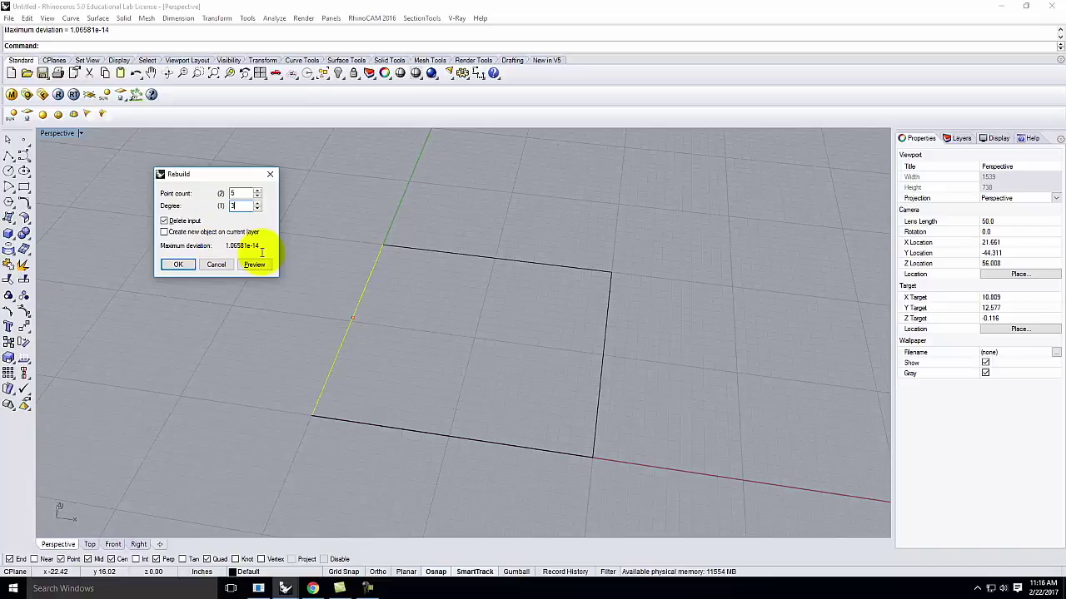
left_click(185, 264)
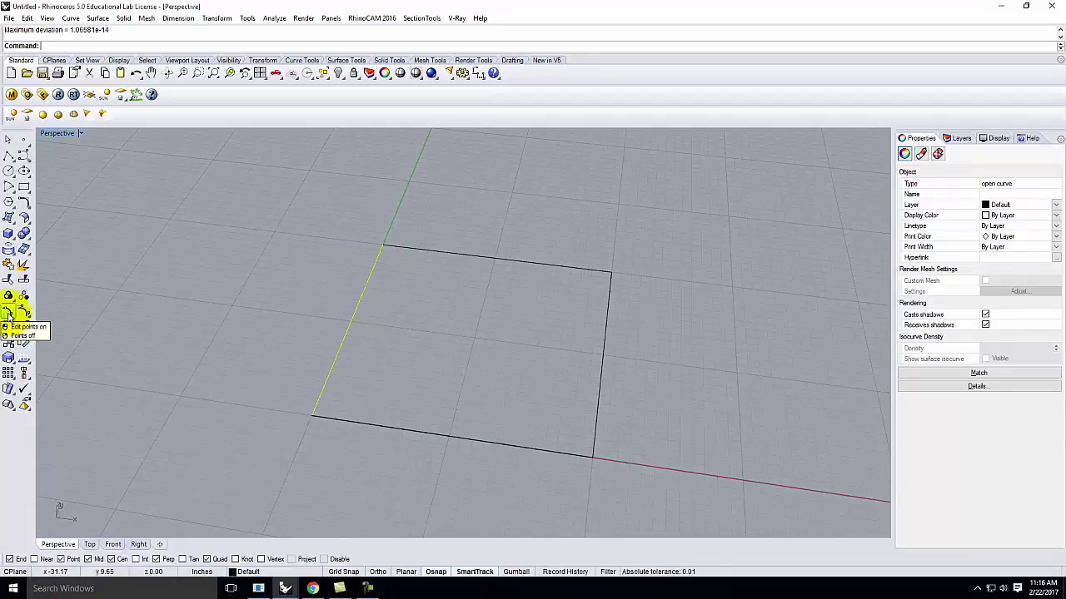
- Turn on edit points for the rebuilt left edge and select individual points along it to inspect them
left_click(8, 314)
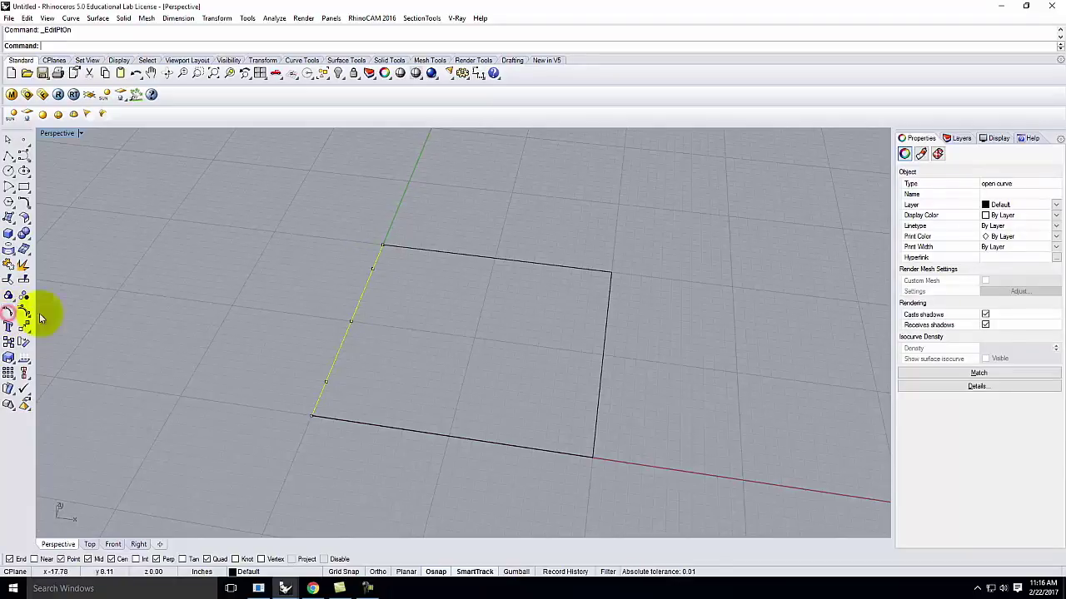
left_click(382, 246)
left_click(313, 415)
left_click(327, 381)
left_click(351, 322)
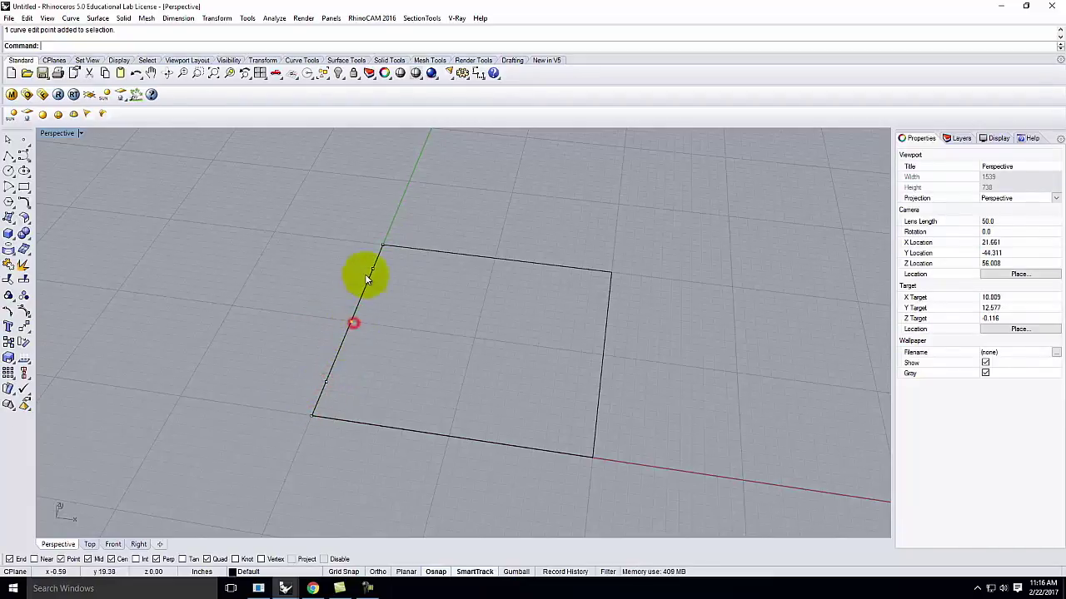
- Try reshaping the left edge by moving its middle edit point outward and the point next to the origin corner inward
left_click(373, 269)
left_click(350, 321)
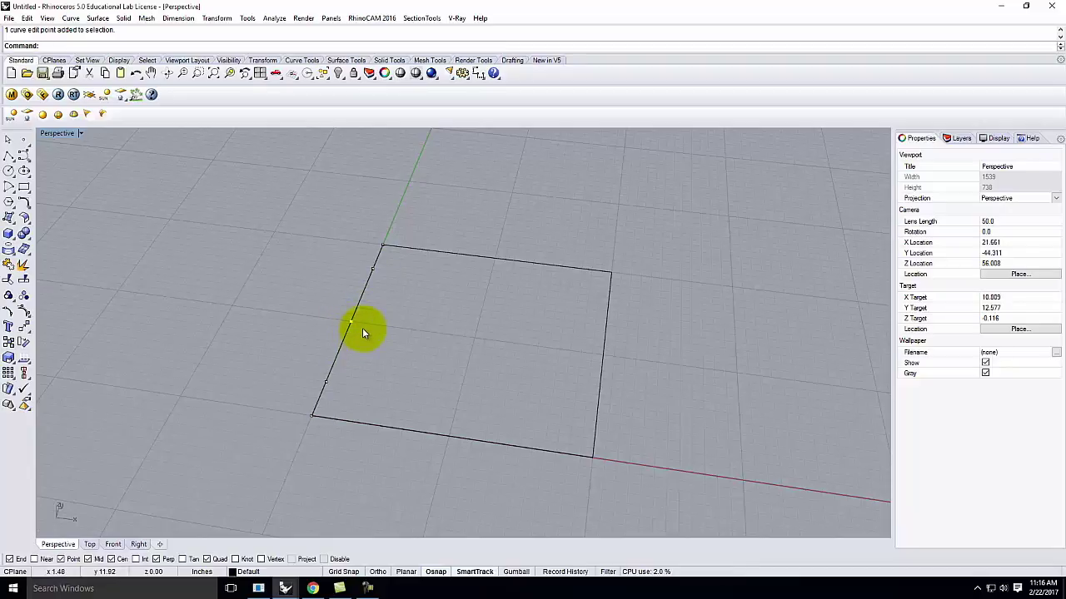
mouse_move(381, 355)
right_mouse_down()
mouse_move(454, 334)
mouse_move(400, 364)
right_mouse_up()
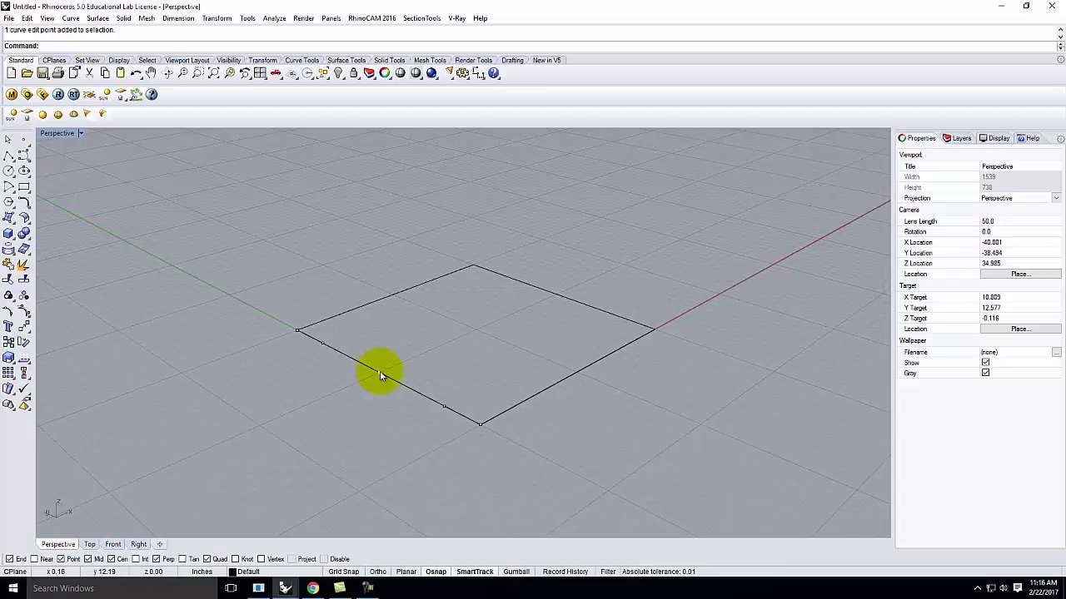
left_click(379, 374)
left_click_drag(377, 379, 372, 379)
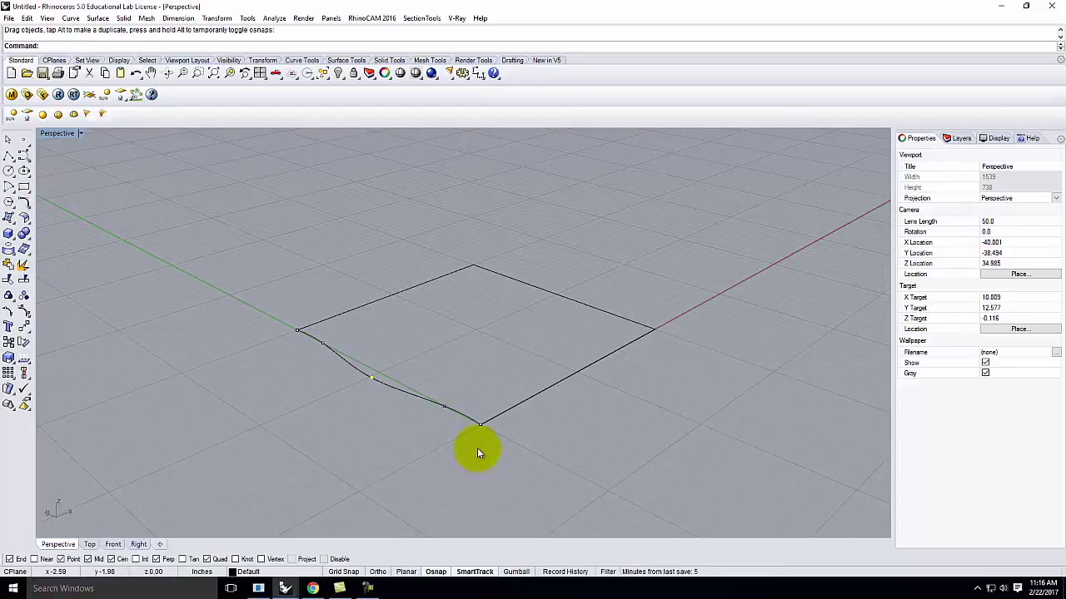
left_click(444, 405)
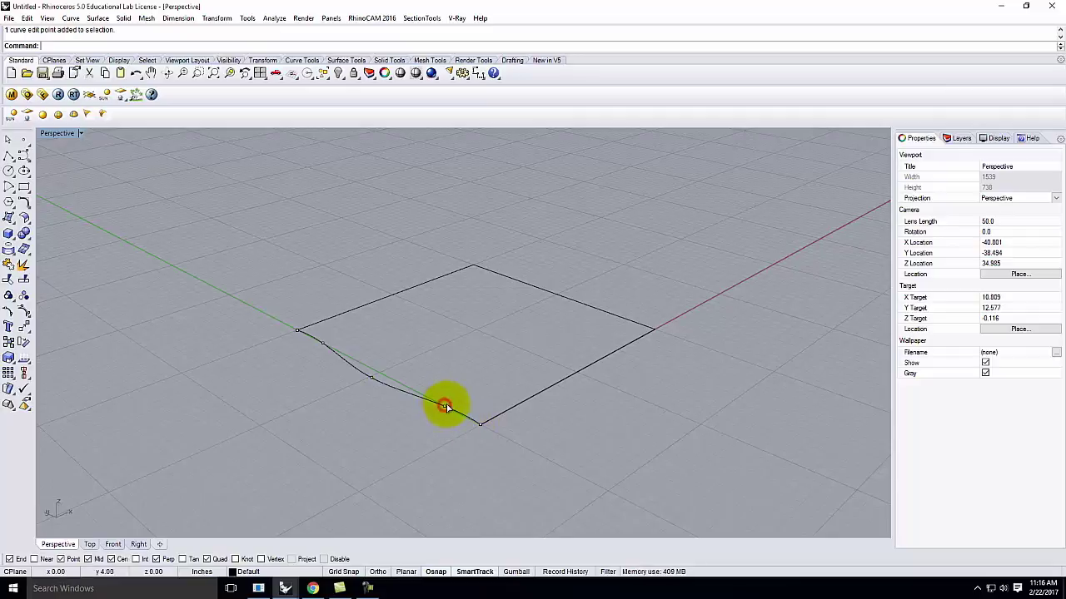
left_click_drag(445, 401, 450, 400)
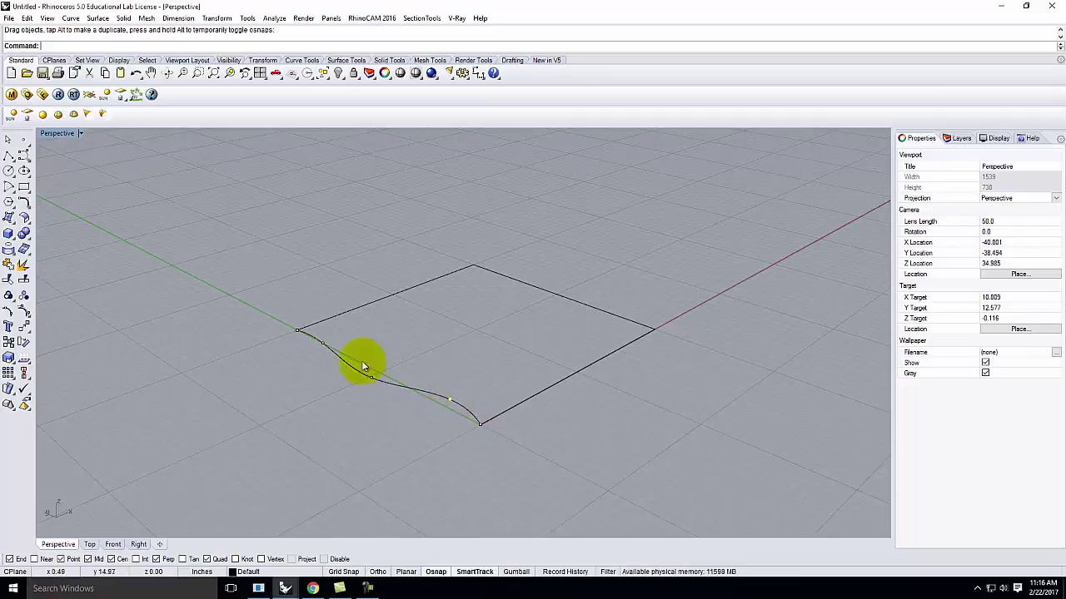
right_click_drag(536, 406, 408, 416)
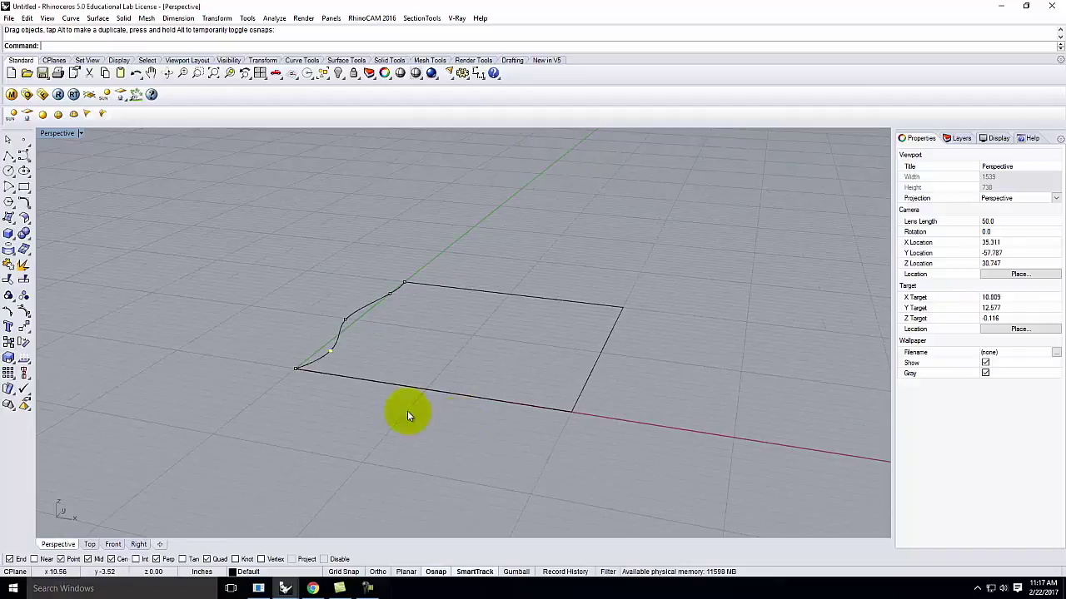
left_click(330, 353)
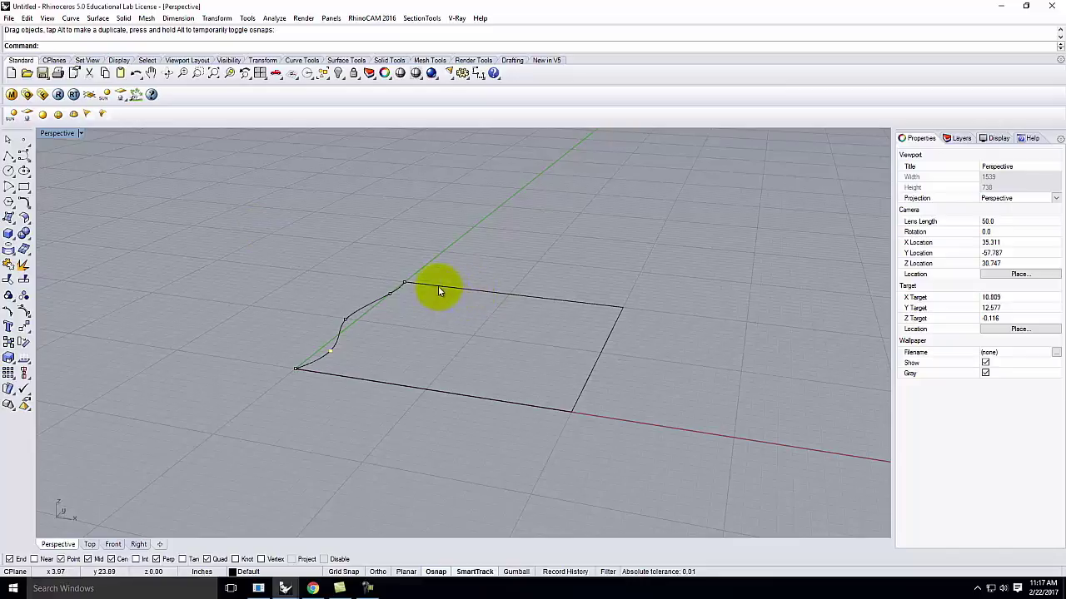
key("Escape")
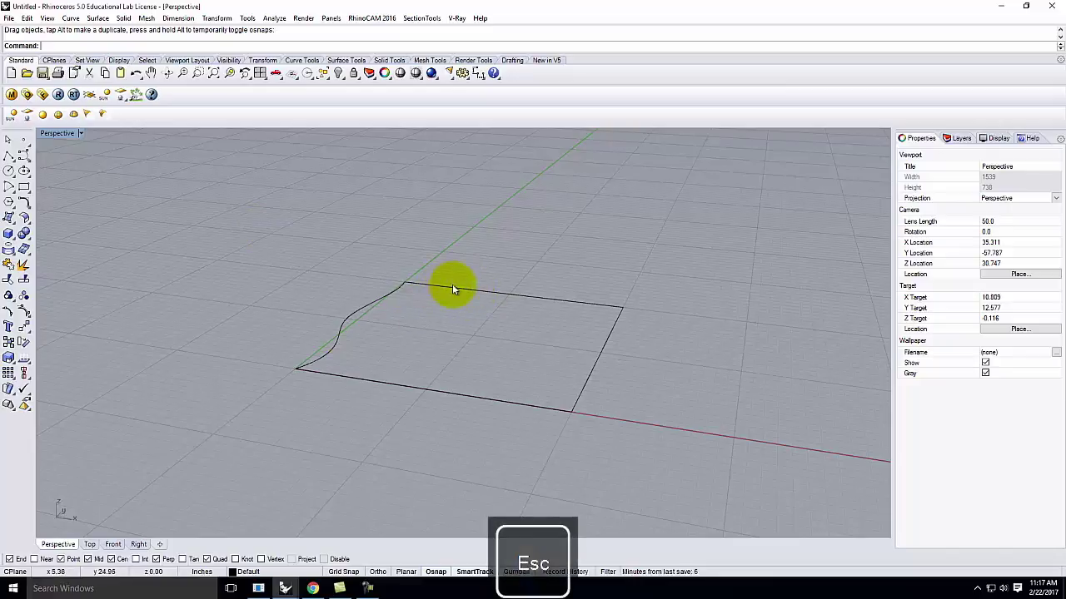
- Undo the edit point moves on the left edge and hide its edit points
key("ctrl+z")
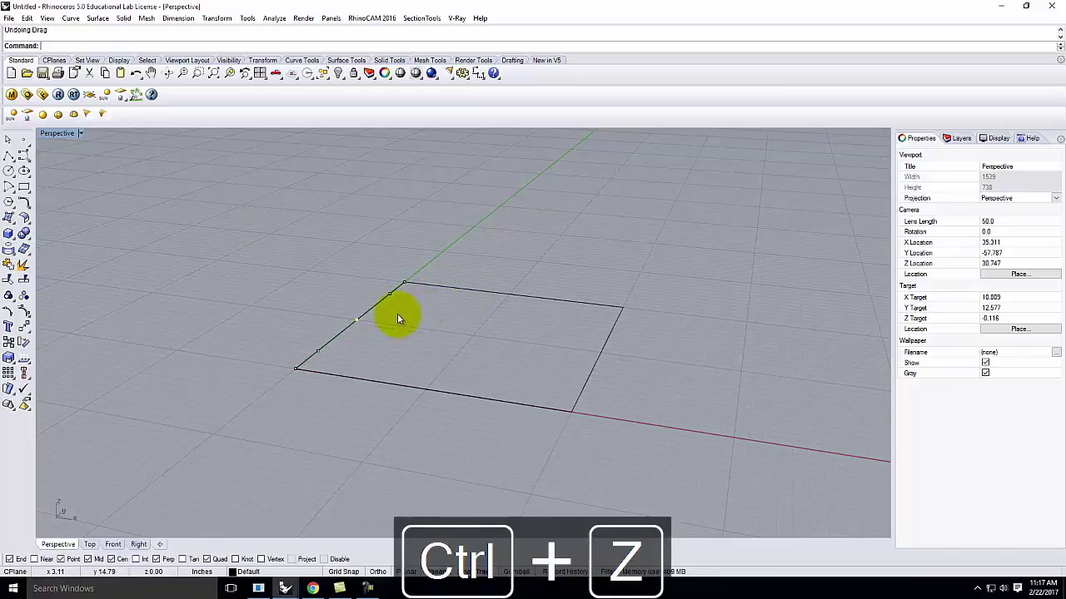
left_click(430, 302)
key("Escape")
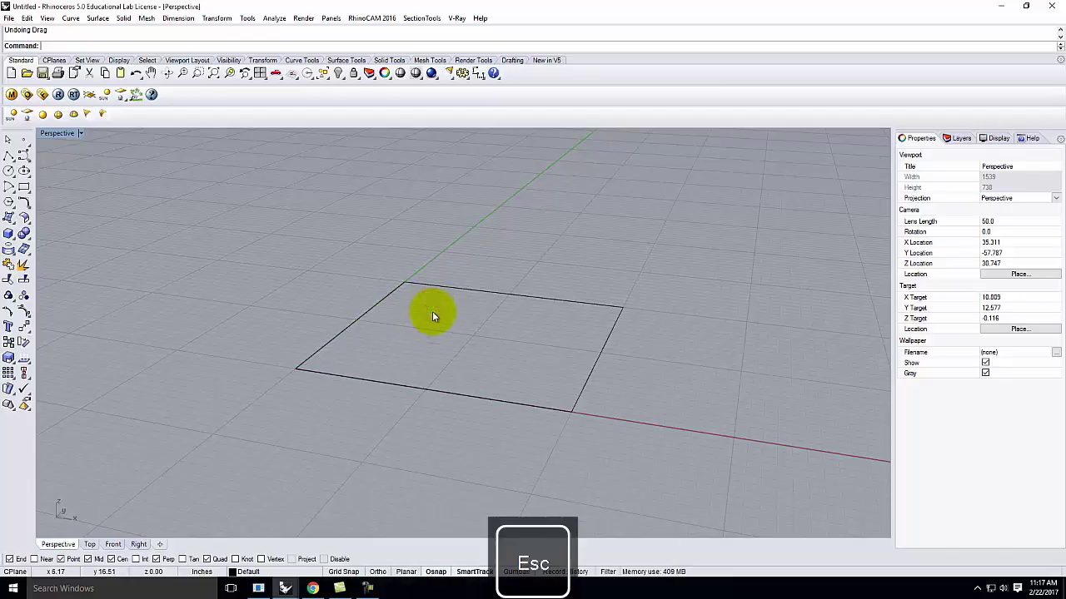
left_click(403, 285)
scroll(405, 288, "up", 5)
scroll(392, 289, "down", 5)
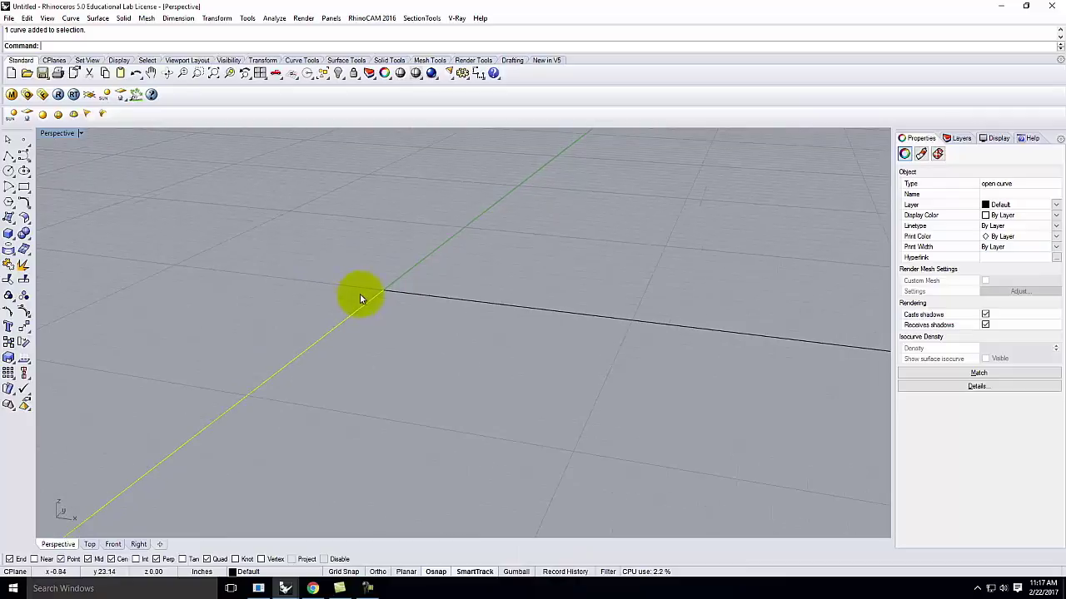
scroll(316, 305, "down", 6)
key("Escape")
- Fillet the square's corner between the left and top edges with a radius of 0.5
scroll(377, 301, "up", 4)
right_click_drag(323, 291, 345, 353)
type("fillet")
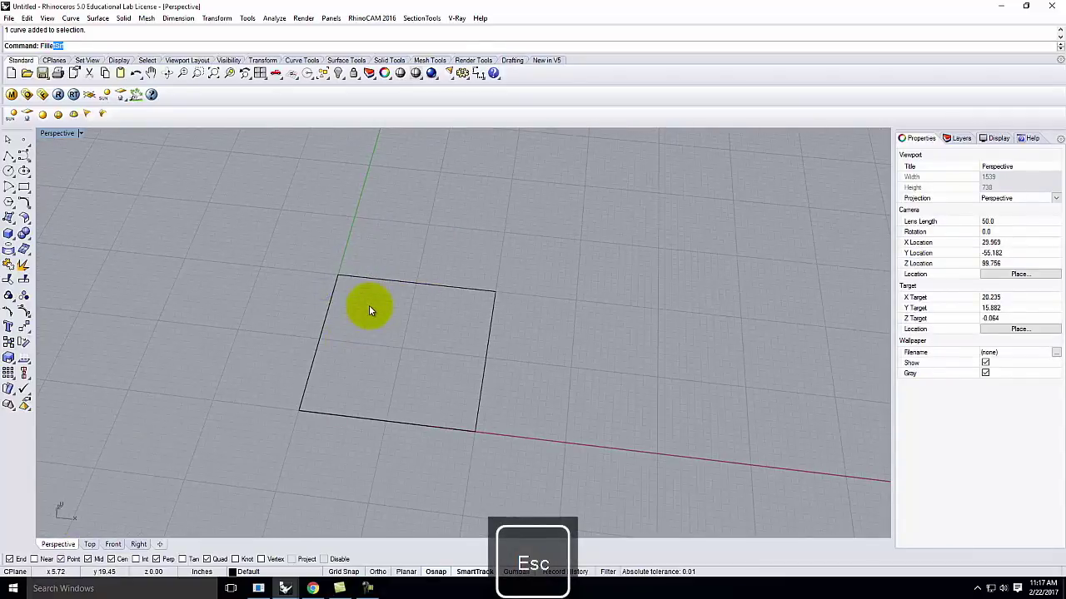
key("Return")
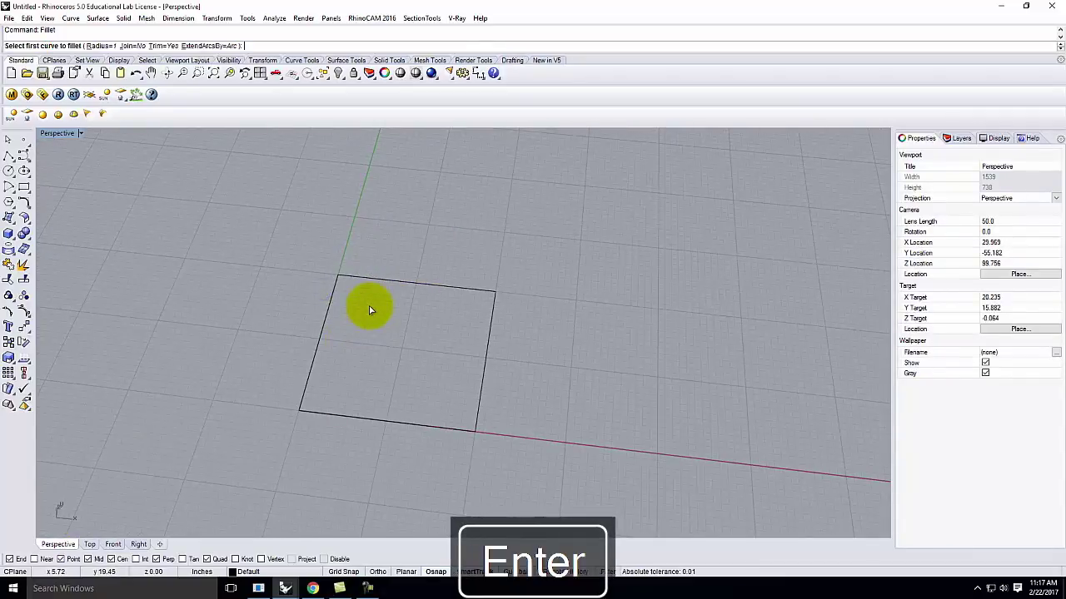
left_click(91, 45)
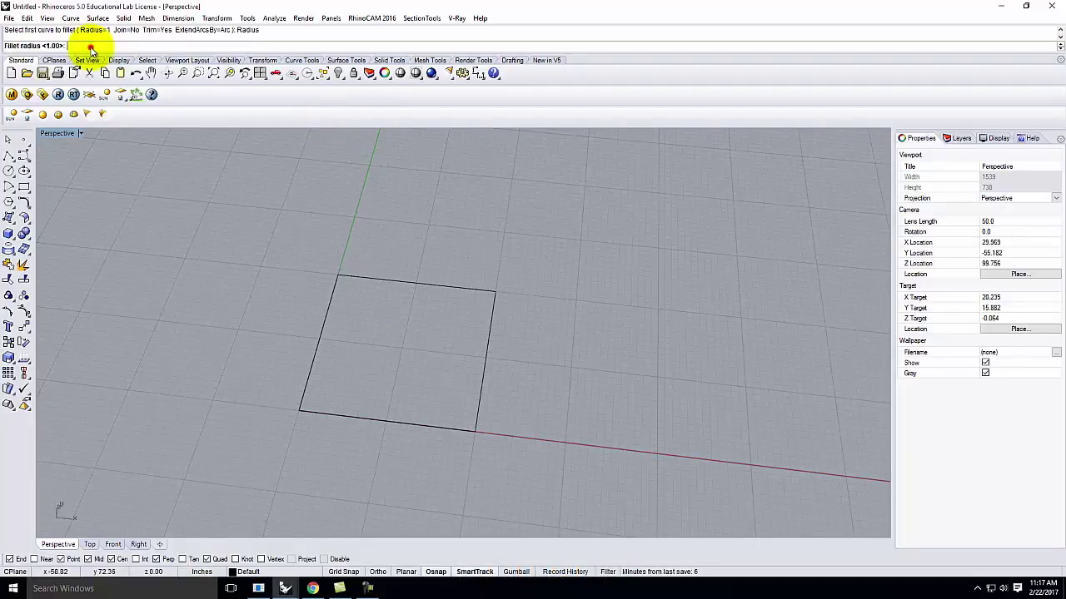
type("0.5")
key("Return")
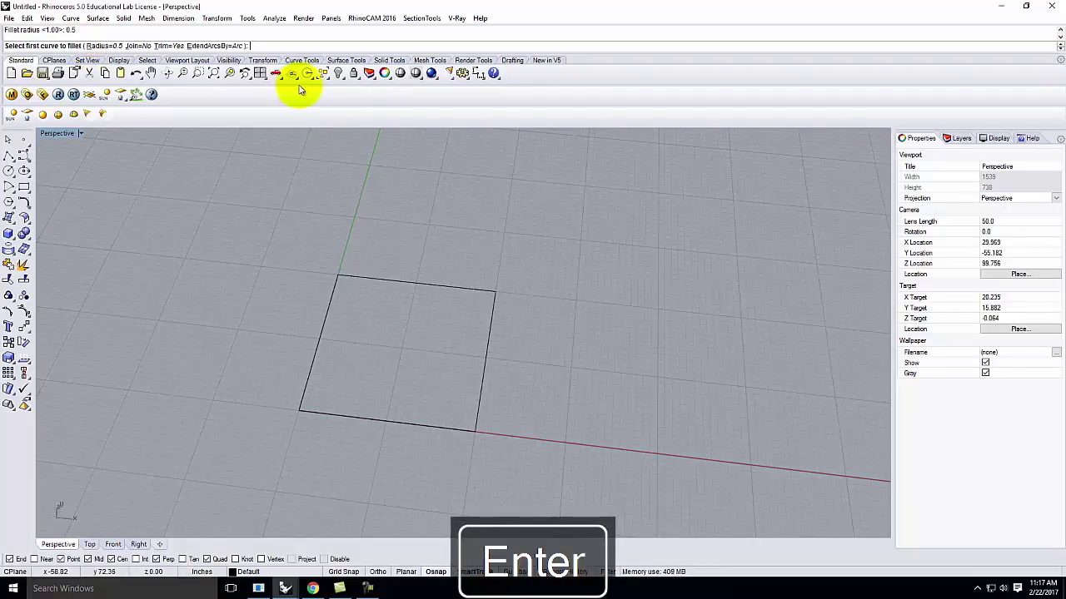
left_click(334, 287)
left_click(350, 279)
scroll(342, 278, "up", 3)
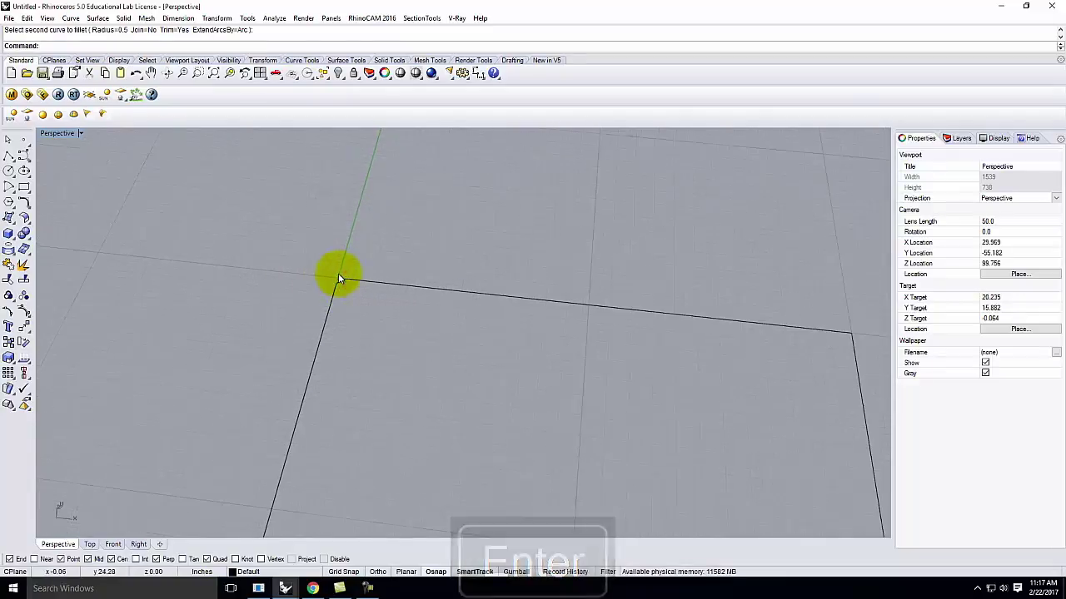
- Switch to the Top view and fillet the square's upper-right corner with the same 0.5 radius
double_click(58, 133)
double_click(45, 134)
scroll(218, 345, "down", 2)
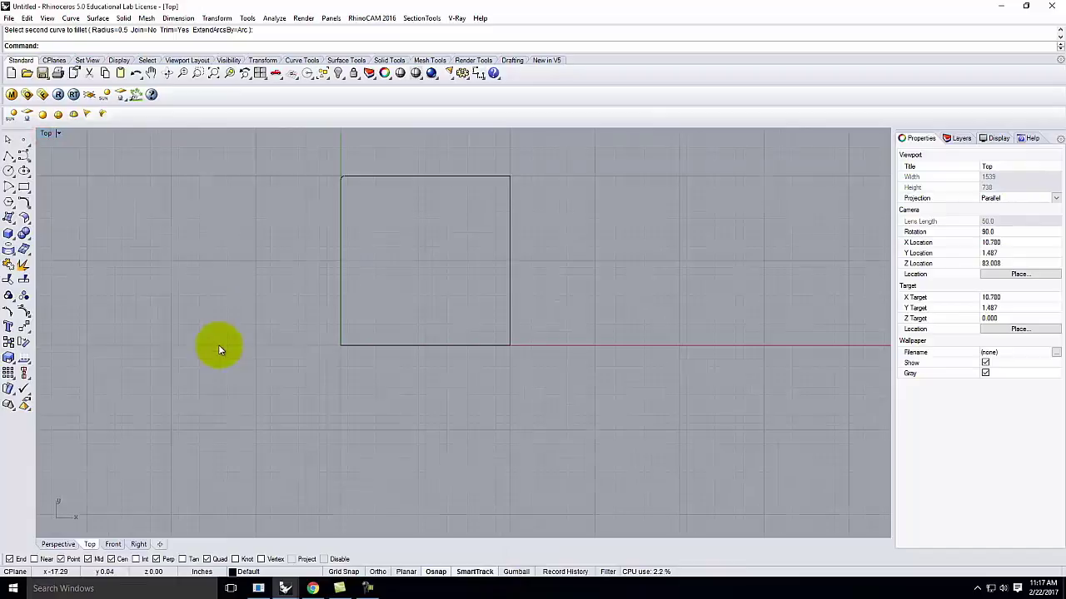
scroll(501, 213, "up", 5)
left_click(474, 215)
left_click(503, 231)
key("Return")
left_click(499, 224)
left_click(475, 215)
scroll(503, 218, "down", 3)
- Fillet the square's lower-right and lower-left corners with the same 0.5 radius
scroll(496, 362, "up", 2)
key("Return")
left_click(503, 352)
left_click(531, 332)
right_click(301, 336)
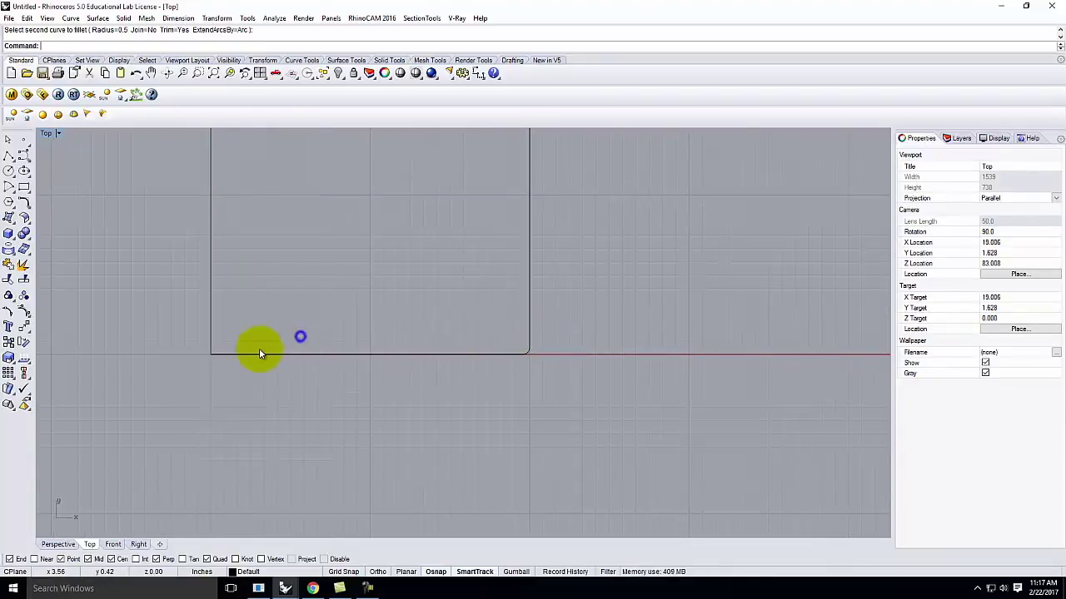
left_click(236, 354)
left_click(212, 335)
scroll(250, 341, "down", 3)
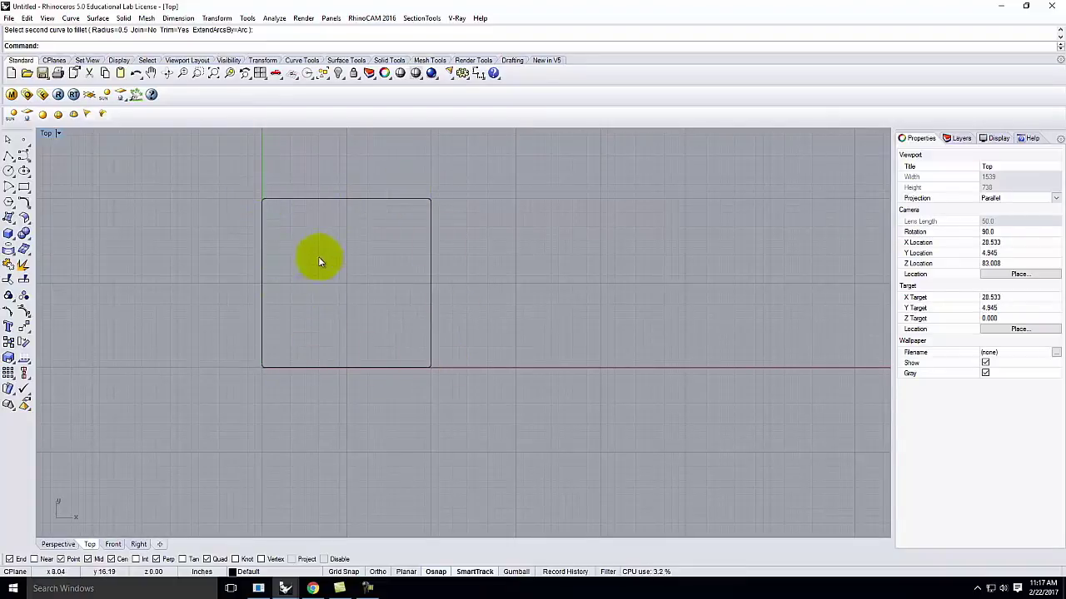
- Select the top edge, the upper-left corner arc and the left edge in turn to check how the outline is divided
scroll(305, 200, "up", 3)
key("Escape")
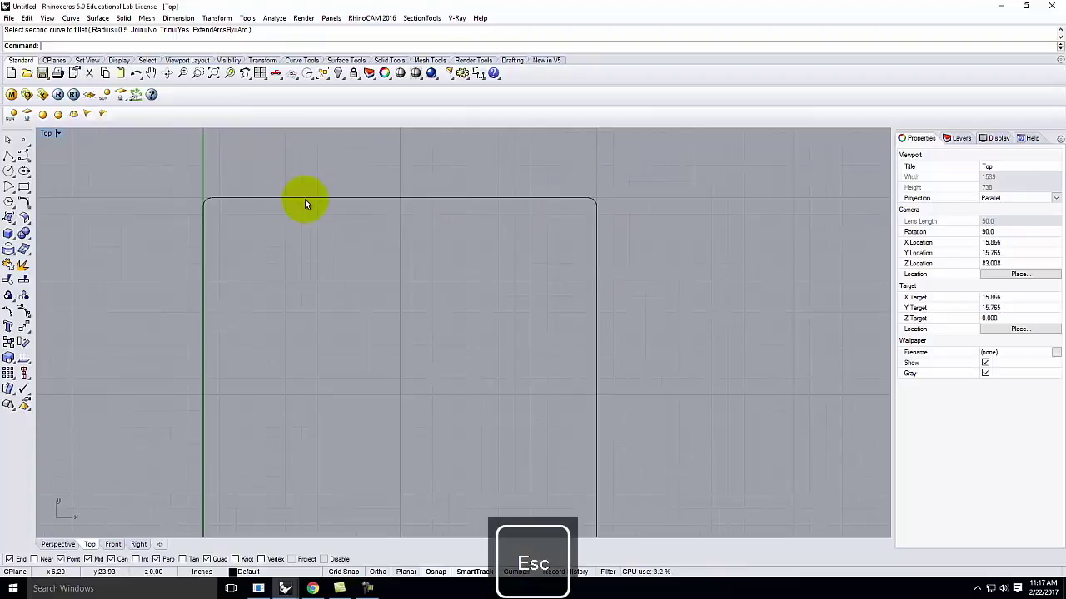
left_click(305, 199)
left_click(207, 200)
left_click(206, 233)
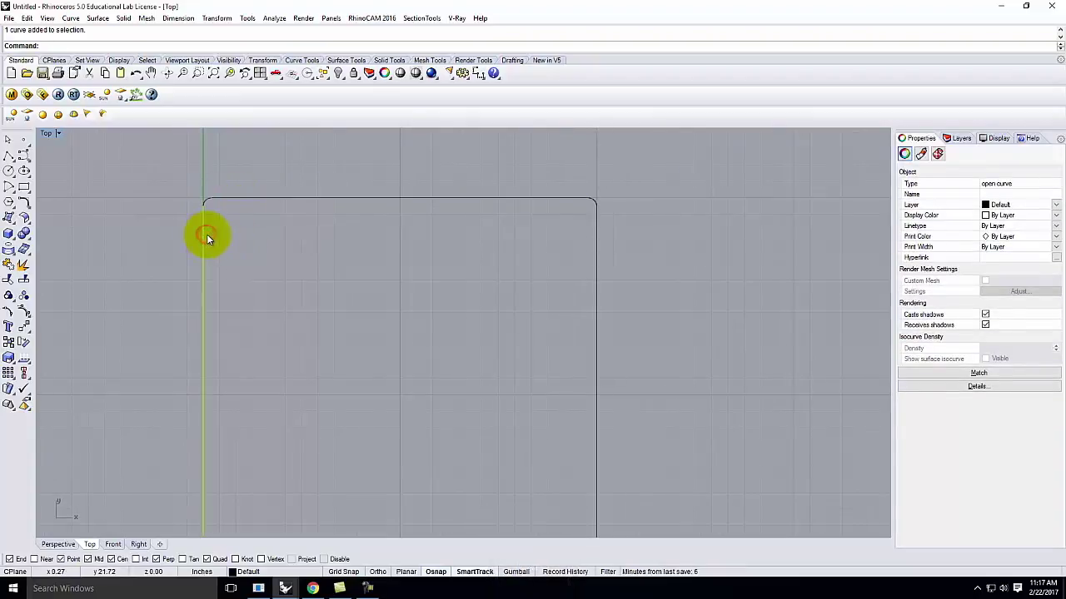
scroll(240, 170, "down", 3)
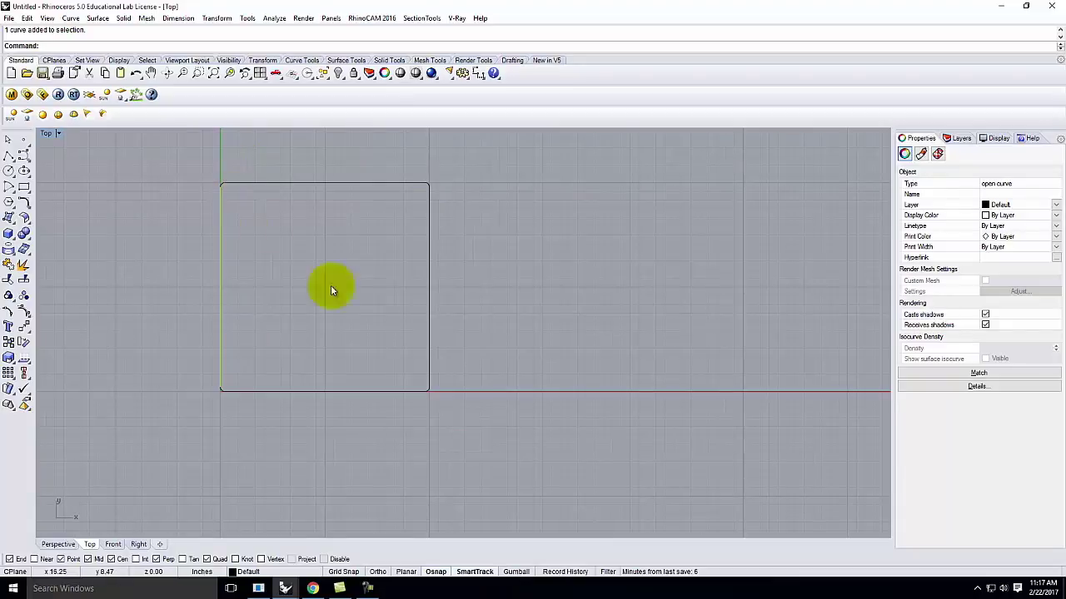
scroll(222, 183, "up", 4)
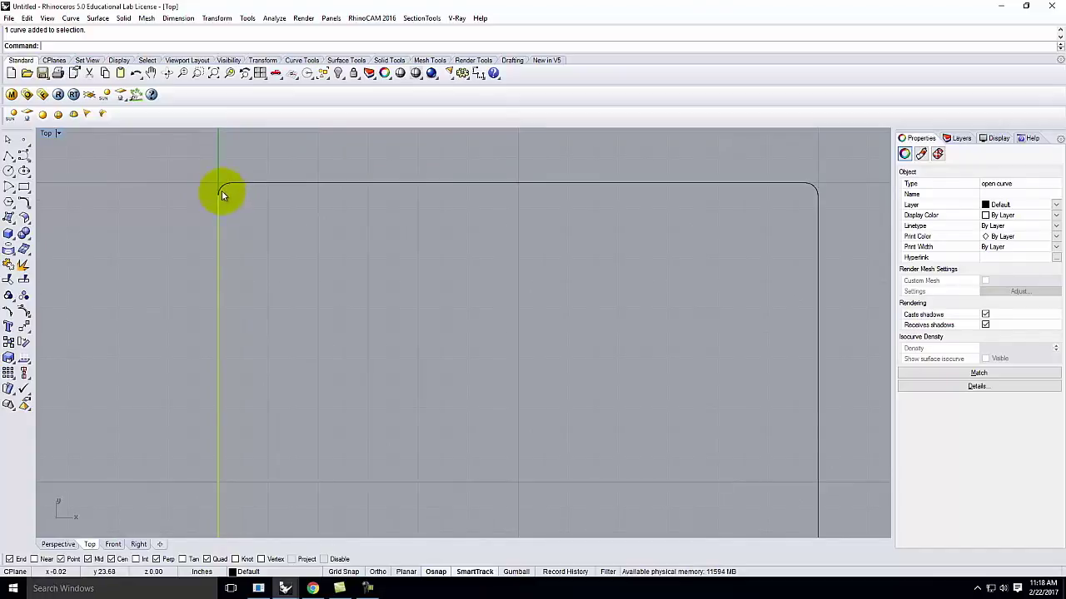
- Draw a diagonal polyline from the midpoint of the upper-left corner arc to the midpoint of the lower-right corner arc
left_click(10, 156)
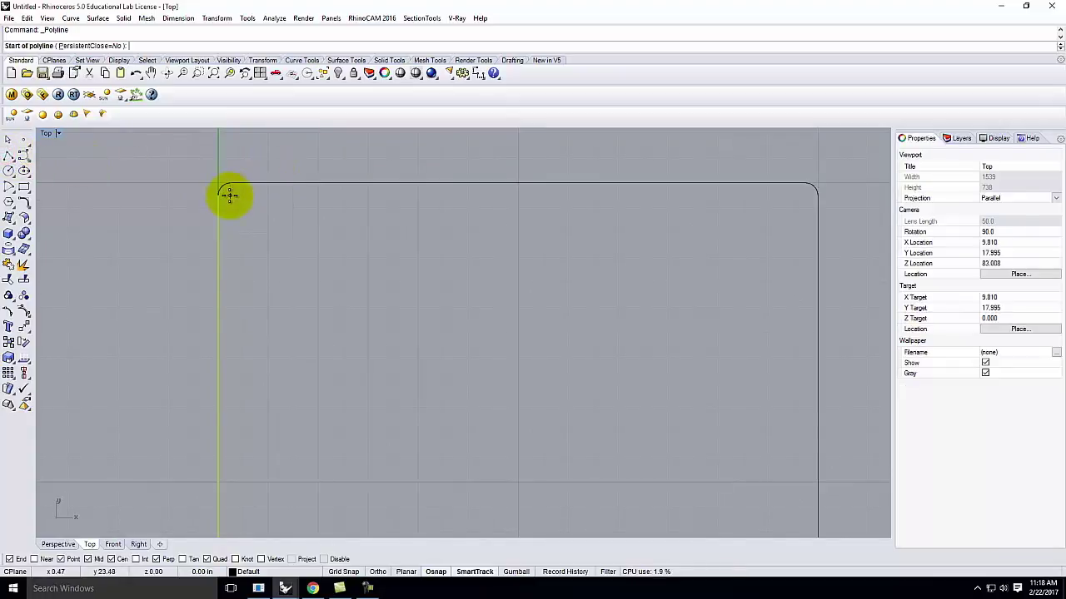
scroll(225, 133, "down", 5)
scroll(233, 145, "down", 2)
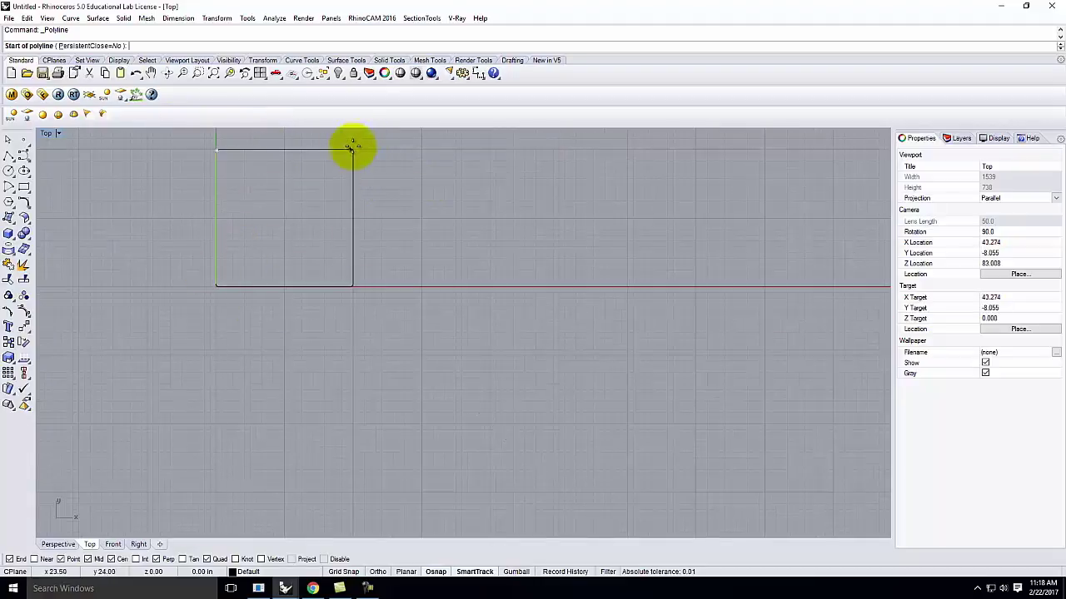
scroll(215, 146, "up", 5)
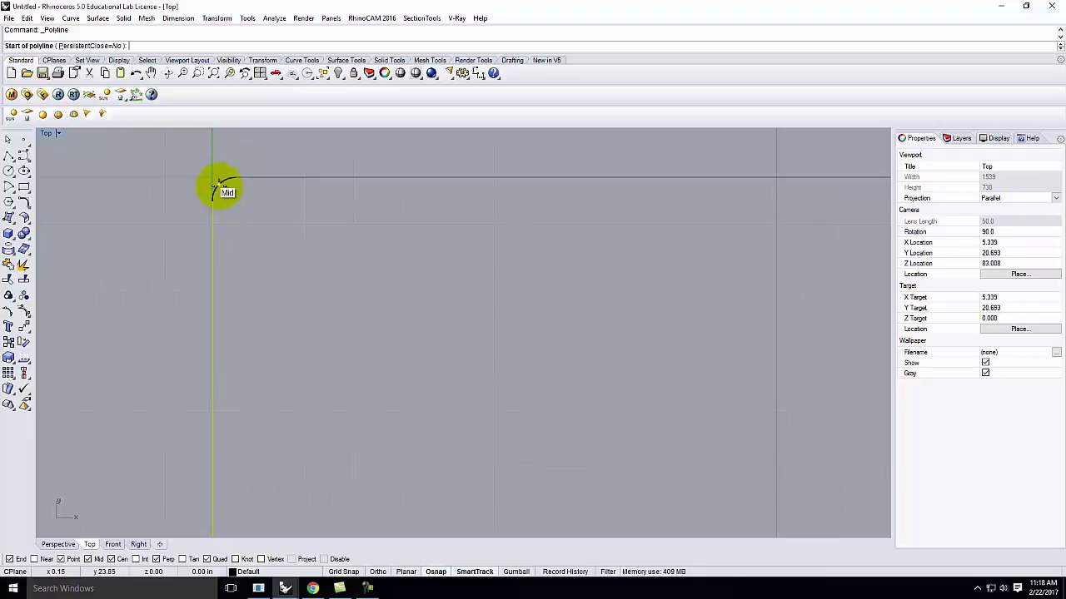
left_click(218, 184)
scroll(216, 166, "down", 4)
scroll(591, 475, "up", 3)
left_click(494, 434)
key("Return")
- Draw a second diagonal polyline from the midpoint of the upper-right corner arc to the midpoint of the lower-left corner arc
scroll(540, 283, "down", 4)
key("Return")
scroll(524, 231, "up", 4)
left_click(524, 237)
scroll(554, 205, "down", 4)
scroll(341, 412, "up", 4)
left_click(344, 410)
key("Return")
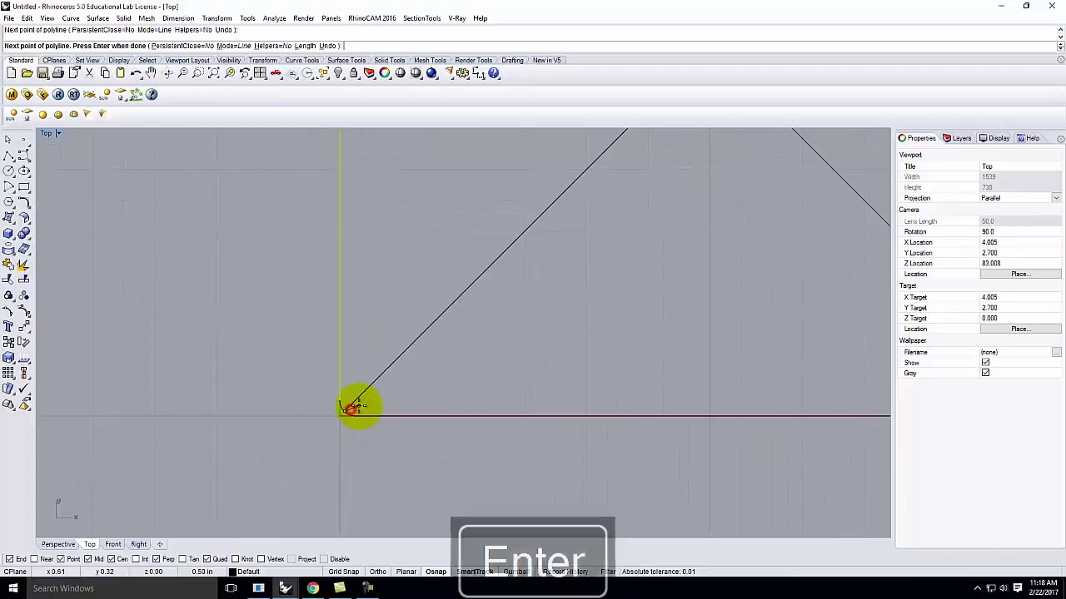
scroll(311, 415, "down", 3)
key("Escape")
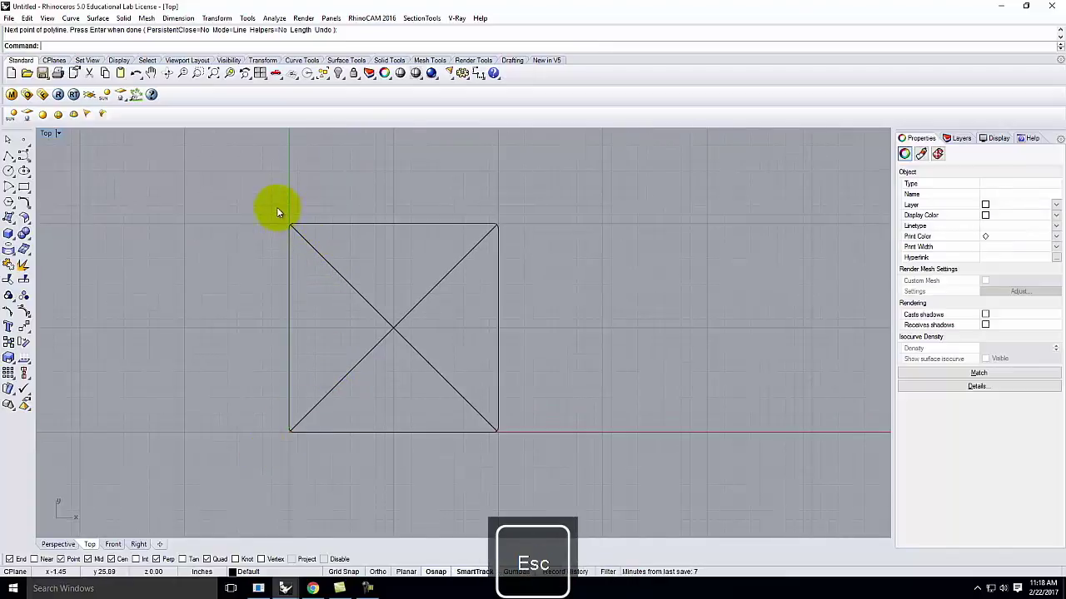
- Split the four corner arcs, using the two diagonal lines as cutting objects
left_click_drag(271, 206, 360, 248)
left_click_drag(436, 180, 533, 275)
left_click_drag(472, 378, 533, 474)
left_click_drag(255, 397, 342, 453)
type("S")
key("Return")
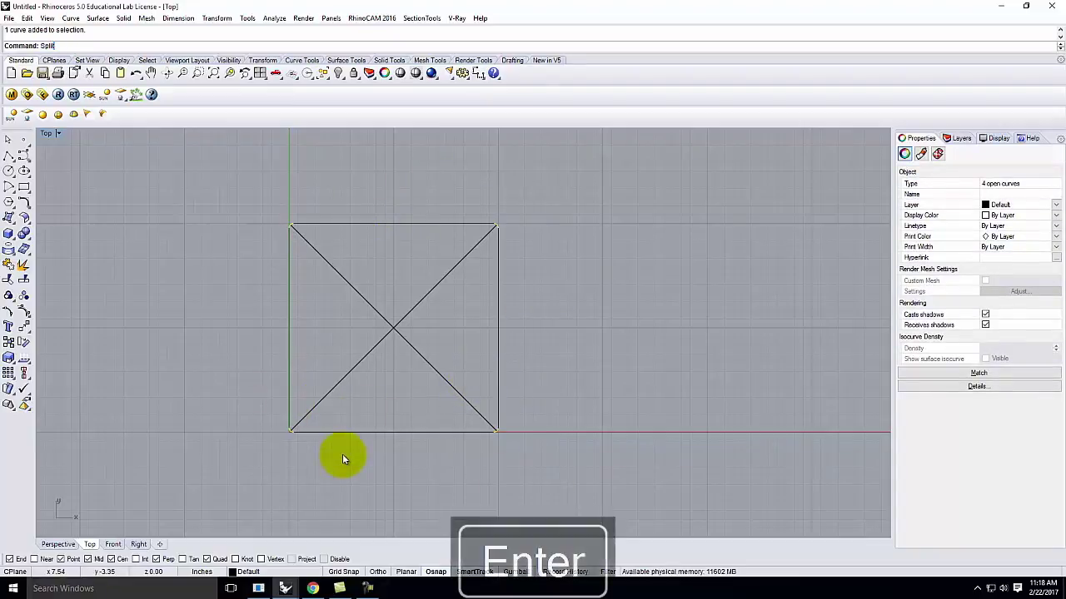
left_click_drag(418, 407, 384, 314)
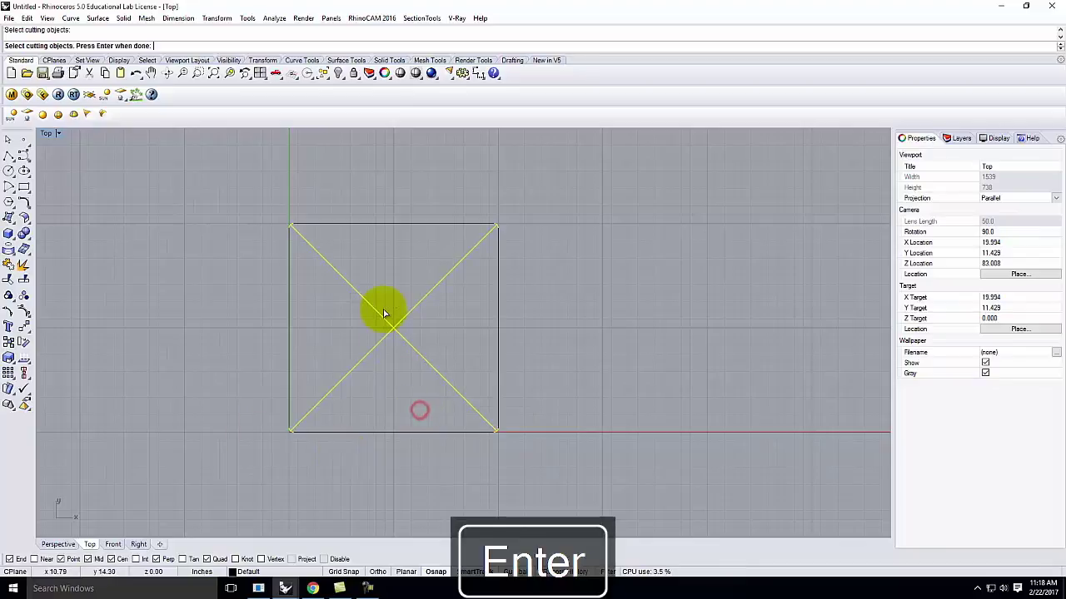
key("Return")
- Join the square's top edge with the adjoining half arc at each of its ends
scroll(258, 156, "up", 5)
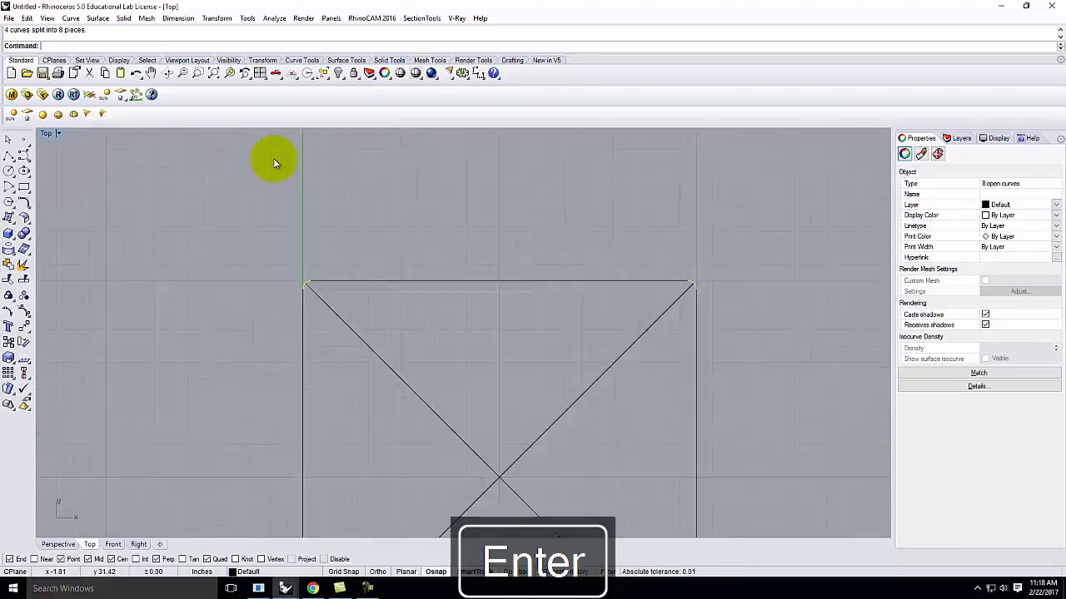
left_click(357, 290)
left_click(335, 351)
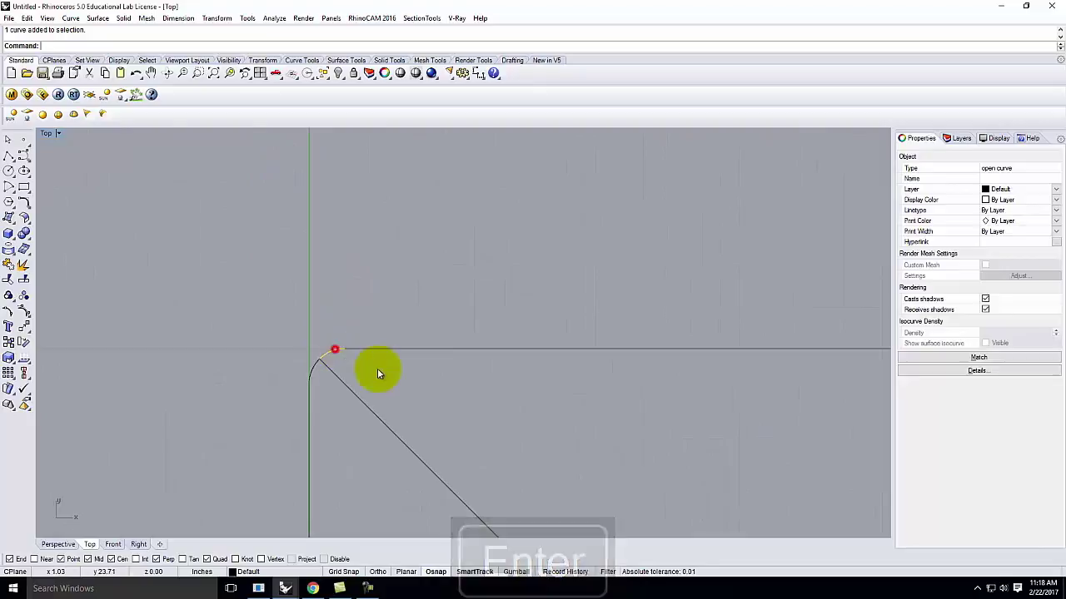
left_click(373, 352, "shift")
scroll(230, 371, "down", 5)
left_click(730, 367, "shift")
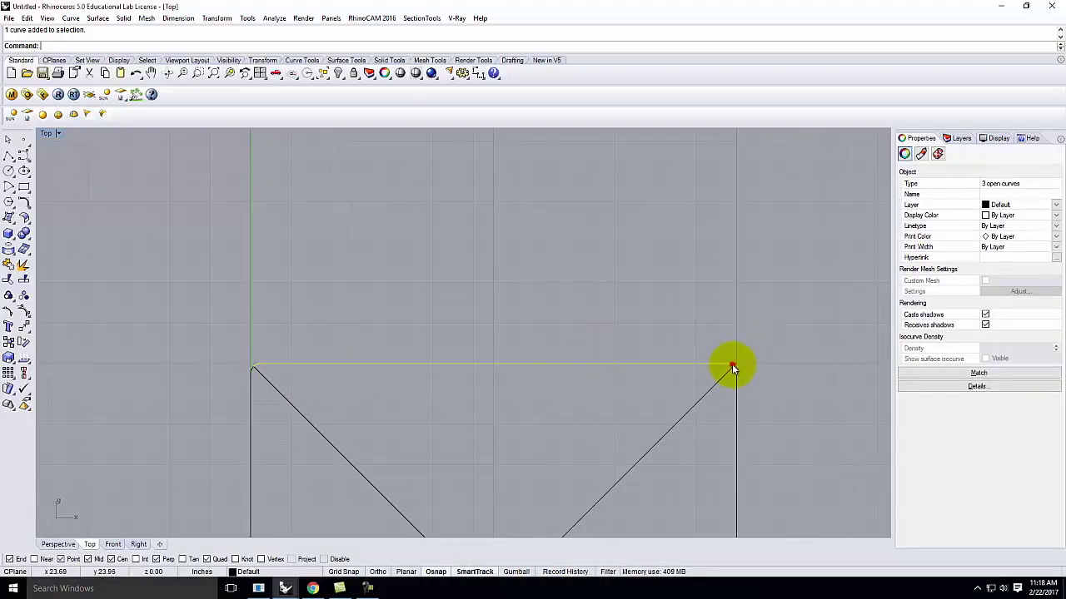
key("Return")
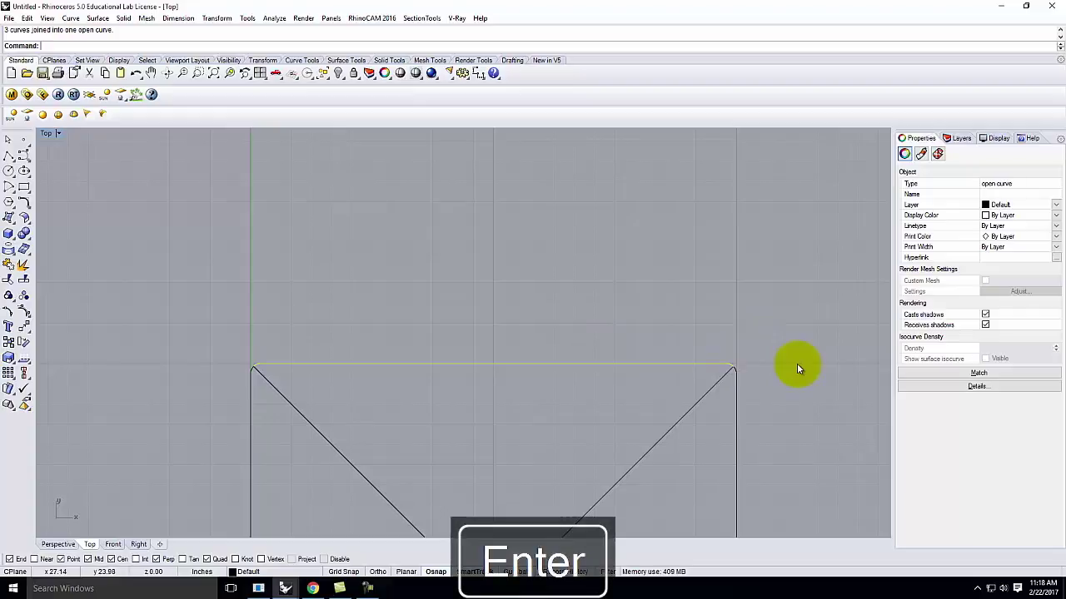
scroll(559, 300, "down", 5)
scroll(533, 337, "up", 5)
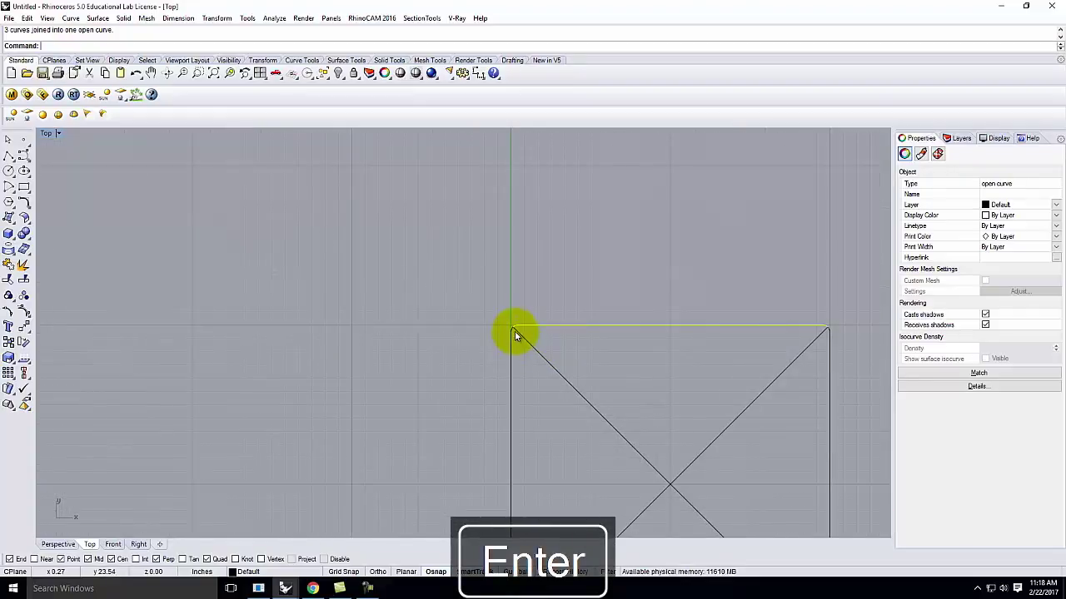
- Try to join the square's left edge with the adjoining half arc at each of its ends
left_click(510, 327)
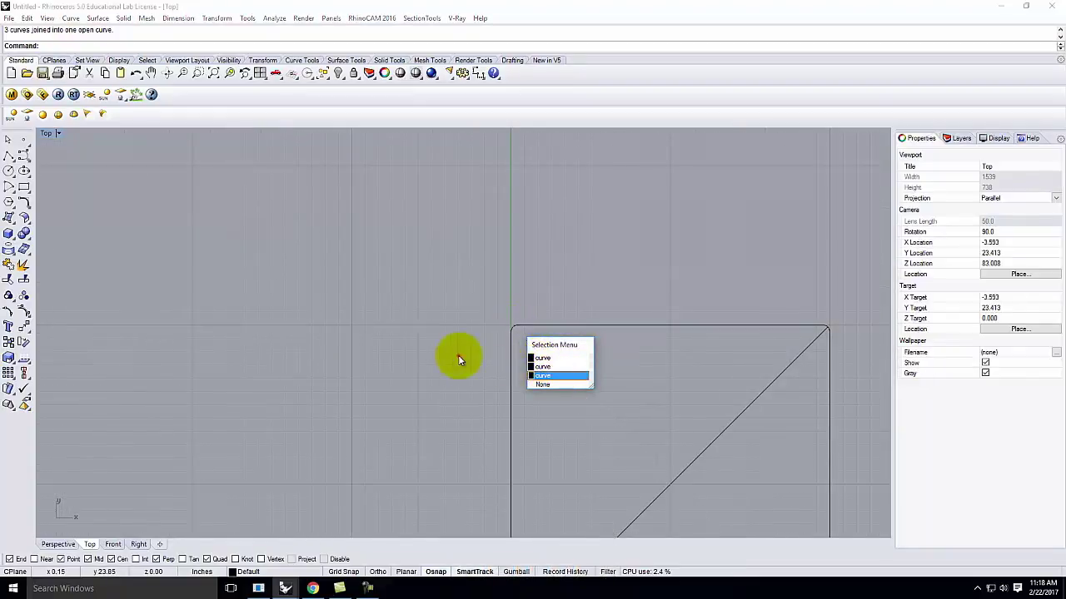
left_click(458, 356)
scroll(522, 330, "up", 3)
left_click(488, 339)
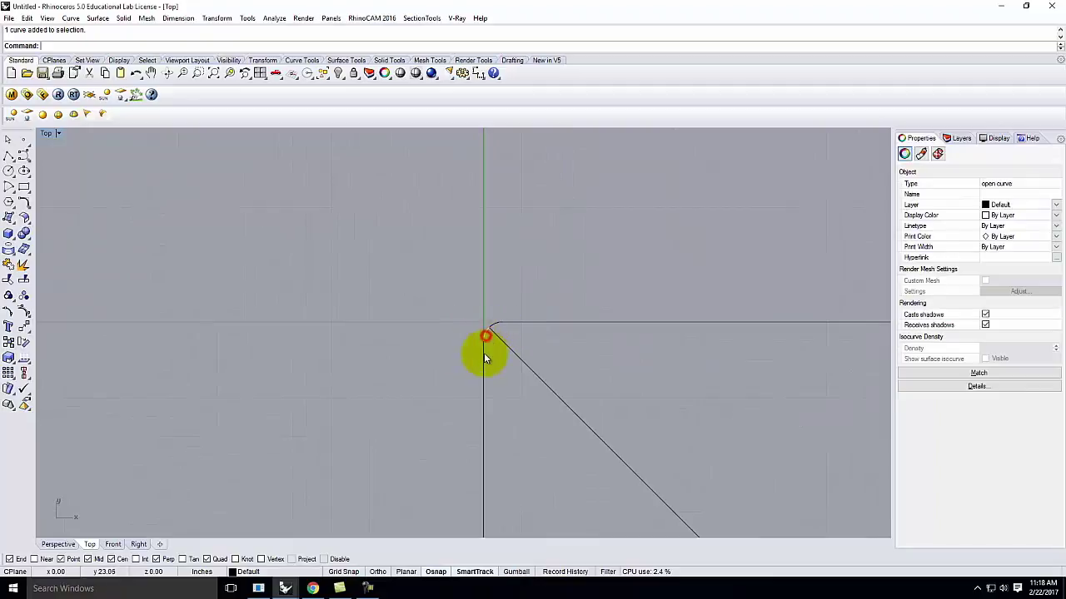
left_click(482, 364, "shift")
scroll(471, 275, "down", 4)
scroll(491, 404, "up", 4)
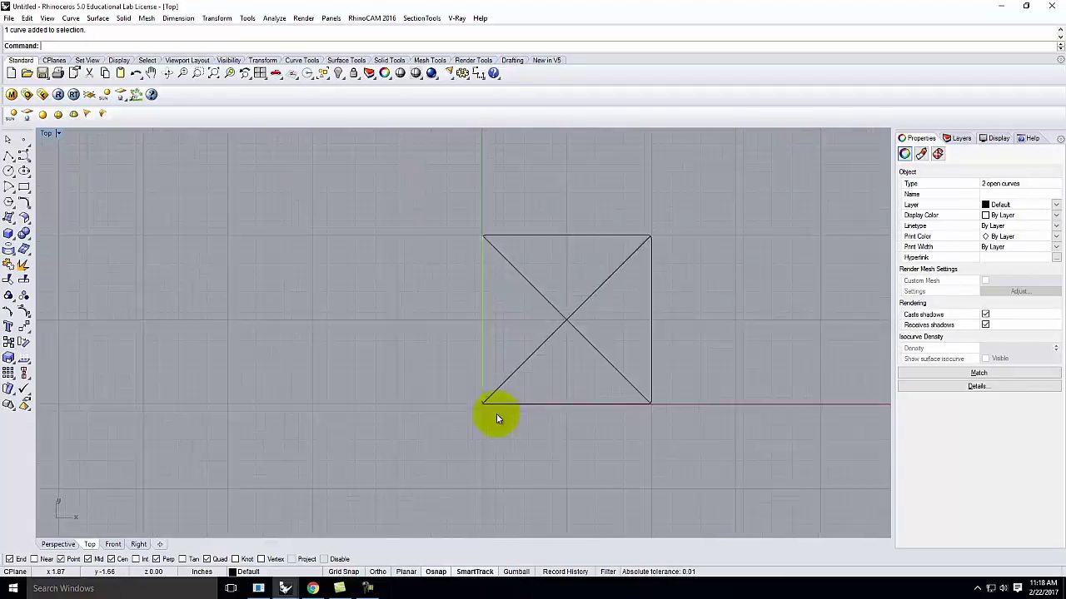
left_click(465, 386, "shift")
type("jion")
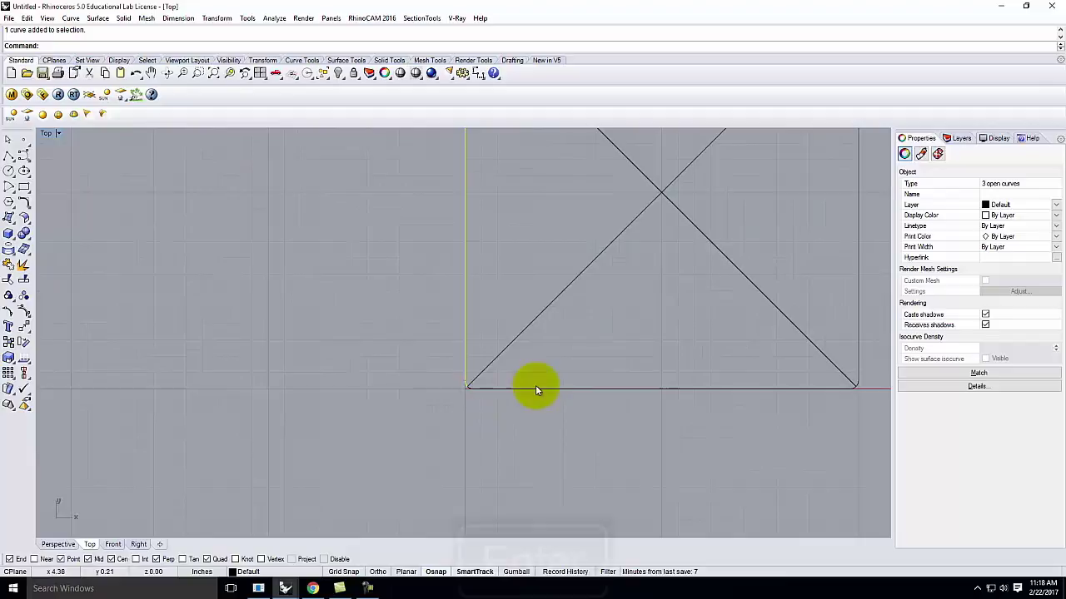
key("Return")
- Join the square's bottom edge with the half arcs at its two ends
left_click(542, 419)
mouse_move(516, 408)
left_mouse_down()
mouse_move(476, 388)
mouse_move(462, 393)
left_mouse_up()
scroll(333, 404, "down", 4)
scroll(602, 404, "up", 4)
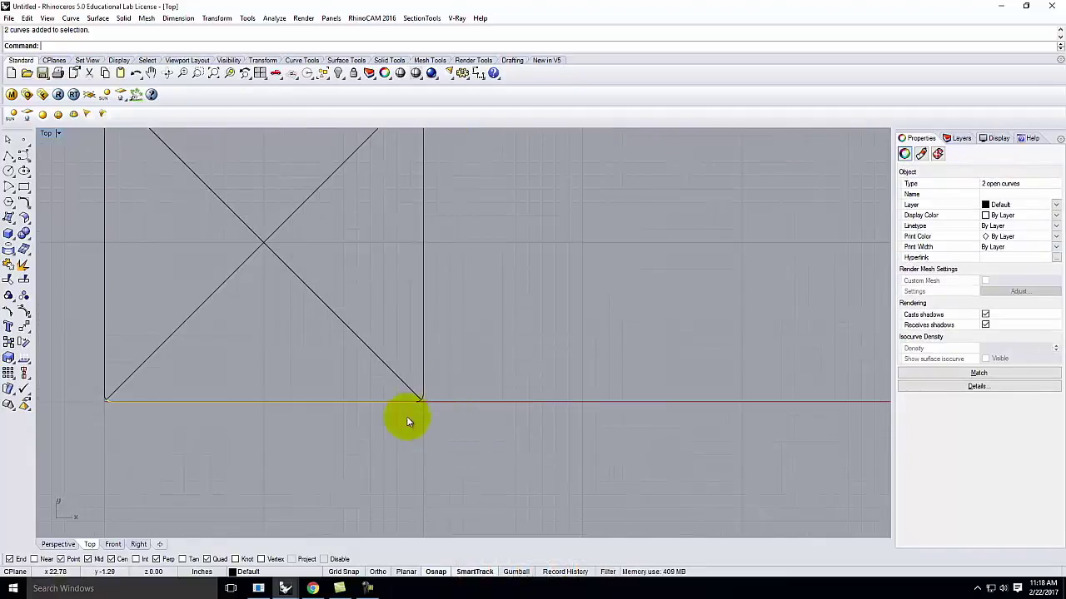
key("Return")
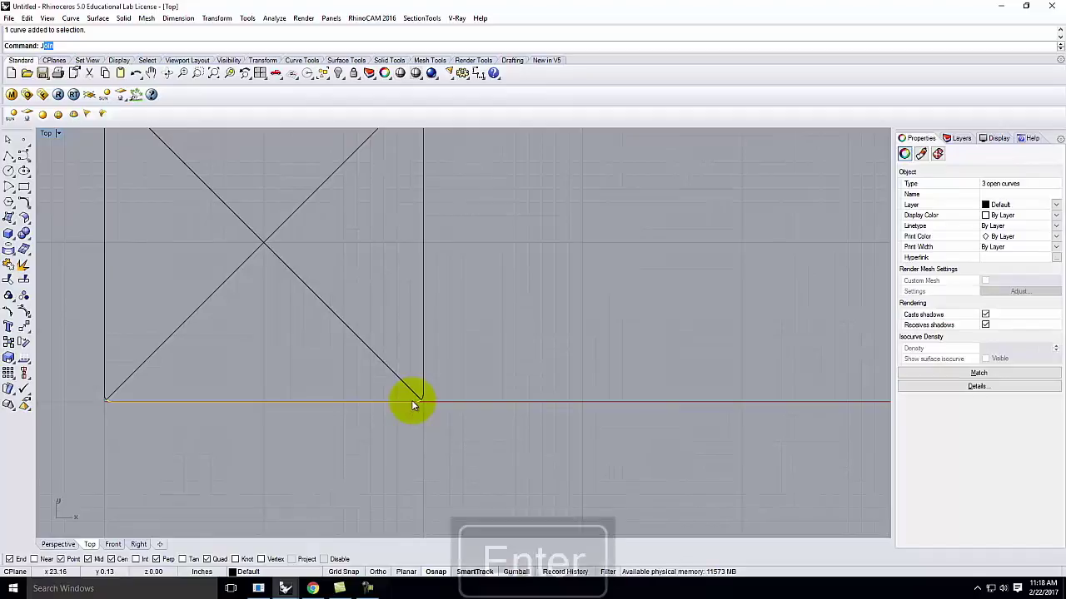
- Join the square's right edge with the half arc at its upper and lower ends
scroll(451, 378, "up", 1)
scroll(451, 383, "up", 2)
left_click_drag(422, 400, 372, 373)
scroll(372, 372, "down", 5)
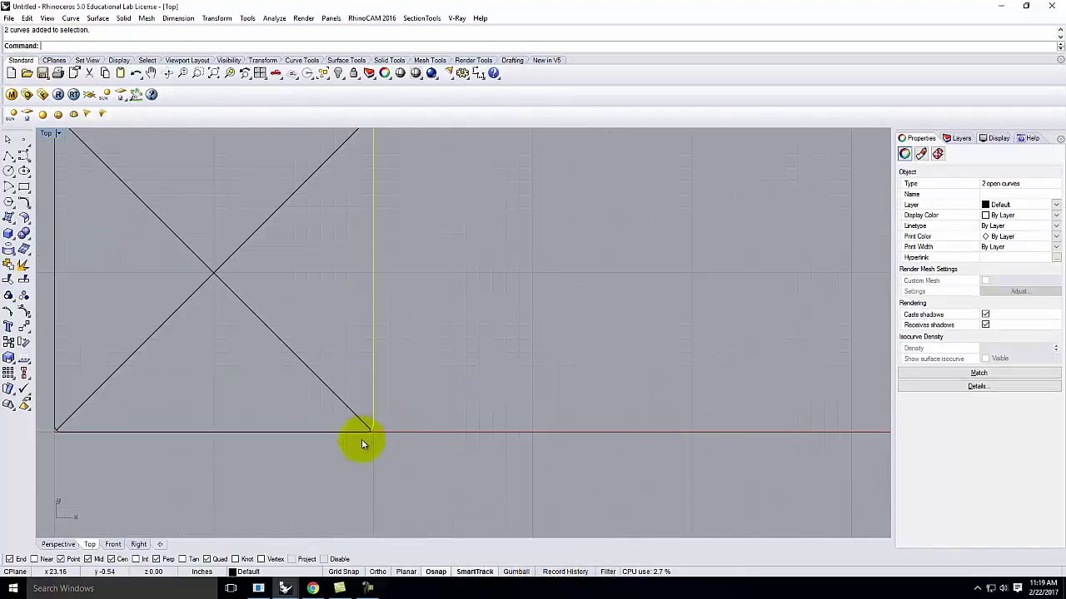
scroll(385, 349, "up", 5)
left_click(334, 344)
type("Jo")
key("Return")
- Delete the two diagonal lines crossing the square
scroll(521, 348, "down", 3)
left_click(399, 491)
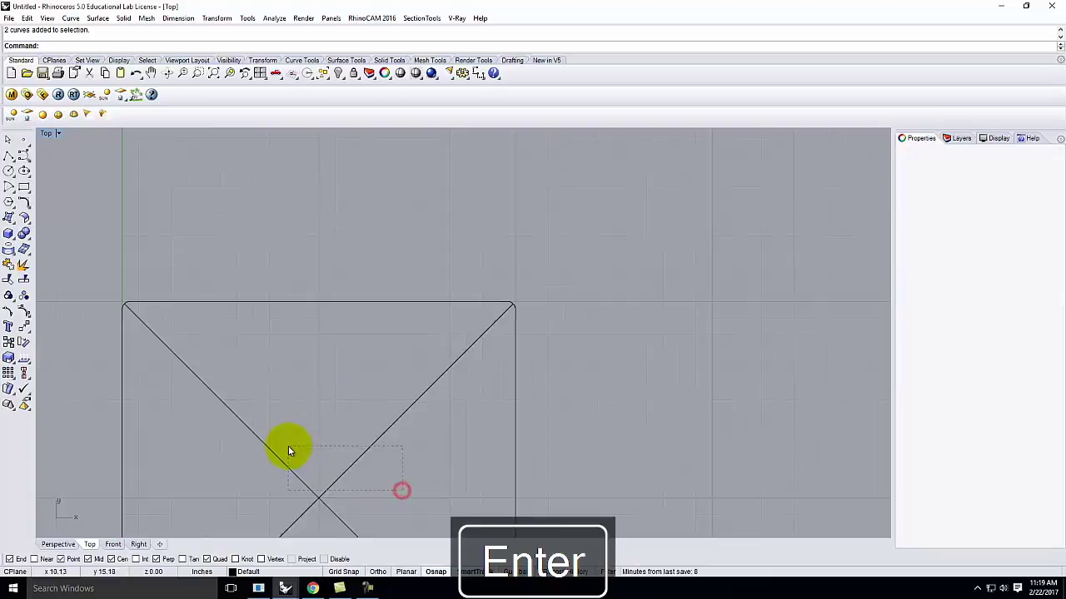
left_click(288, 445)
key("Delete")
scroll(382, 316, "down", 5)
scroll(427, 308, "up", 5)
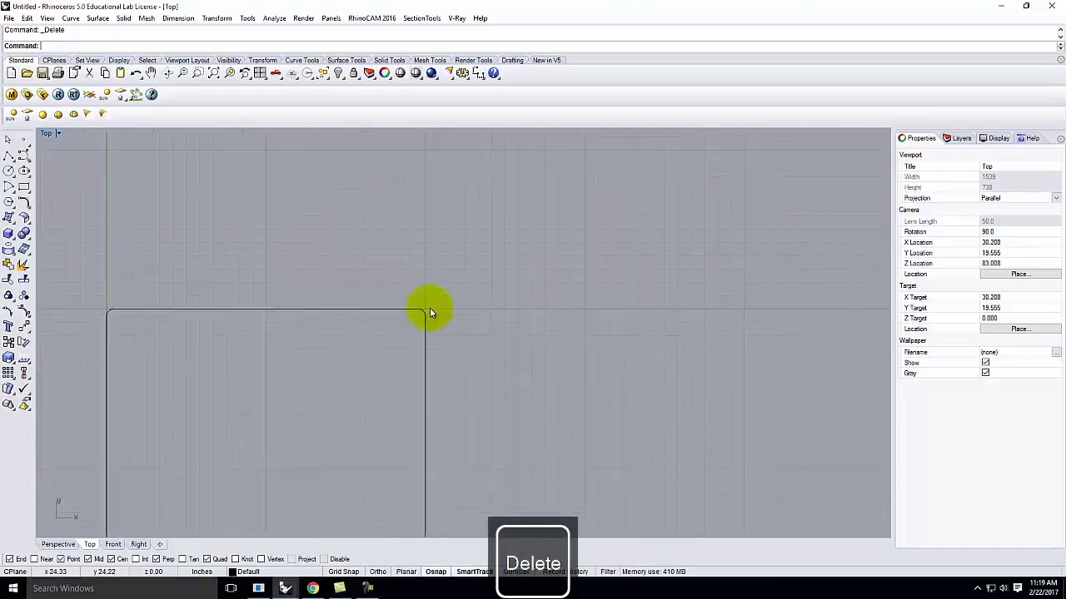
left_click(424, 333)
left_click(396, 311)
key("Escape")
- Select all of the square's curves and show them in a maximized, tilted Perspective view
scroll(422, 312, "down", 3)
double_click(45, 132)
scroll(592, 205, "down", 5)
left_click_drag(491, 175, 651, 314)
double_click(497, 133)
right_click_drag(547, 190, 451, 223)
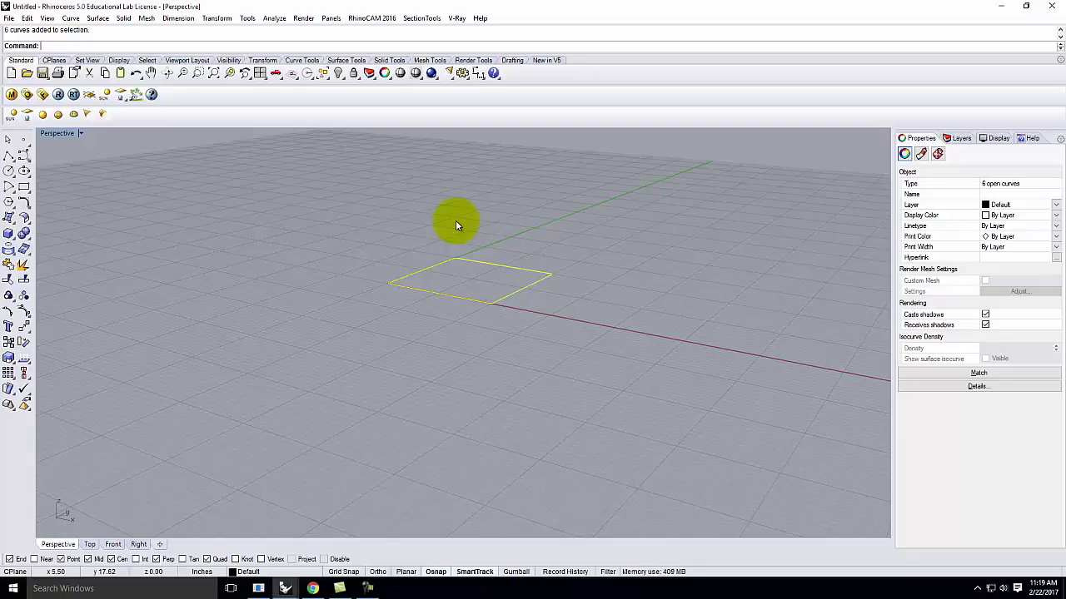
- Copy the selected curves 6 inches straight up with the Vertical option, using the square's corner on the red axis as base point
type("copy")
key("Return")
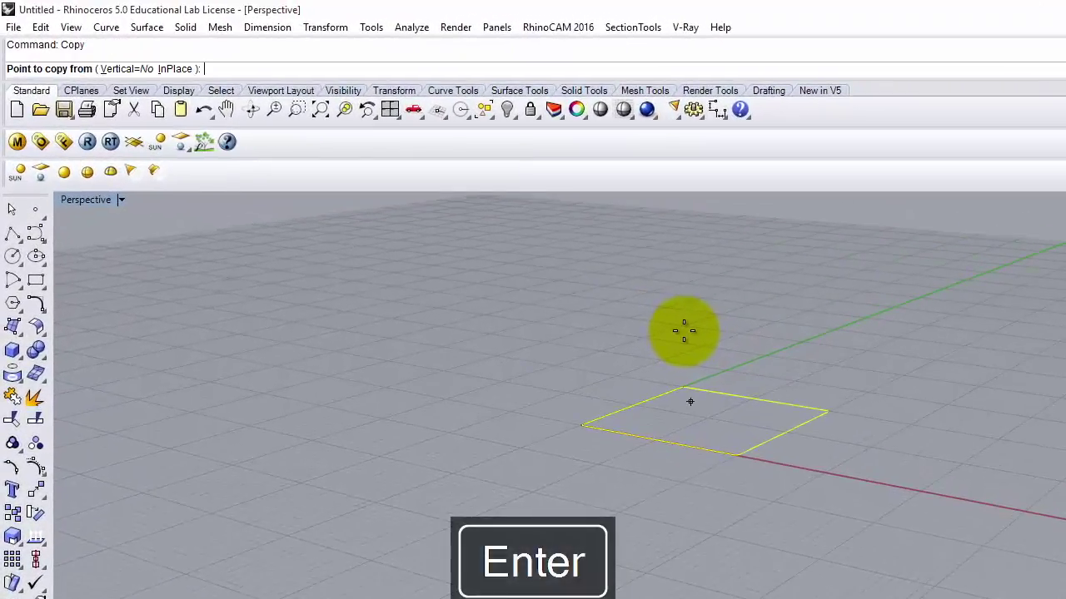
left_click(130, 71)
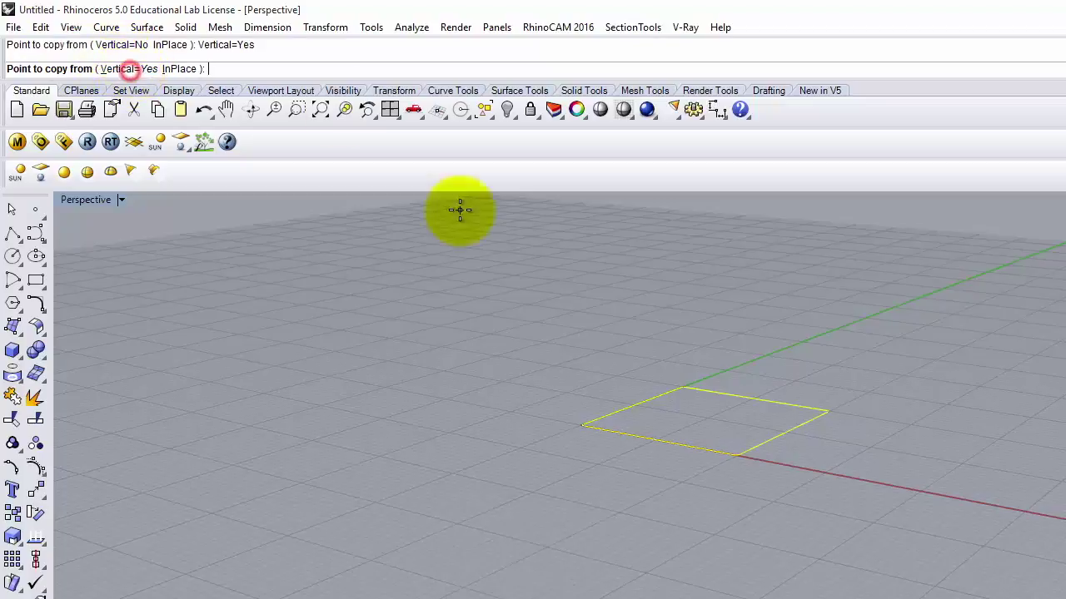
left_click(739, 454)
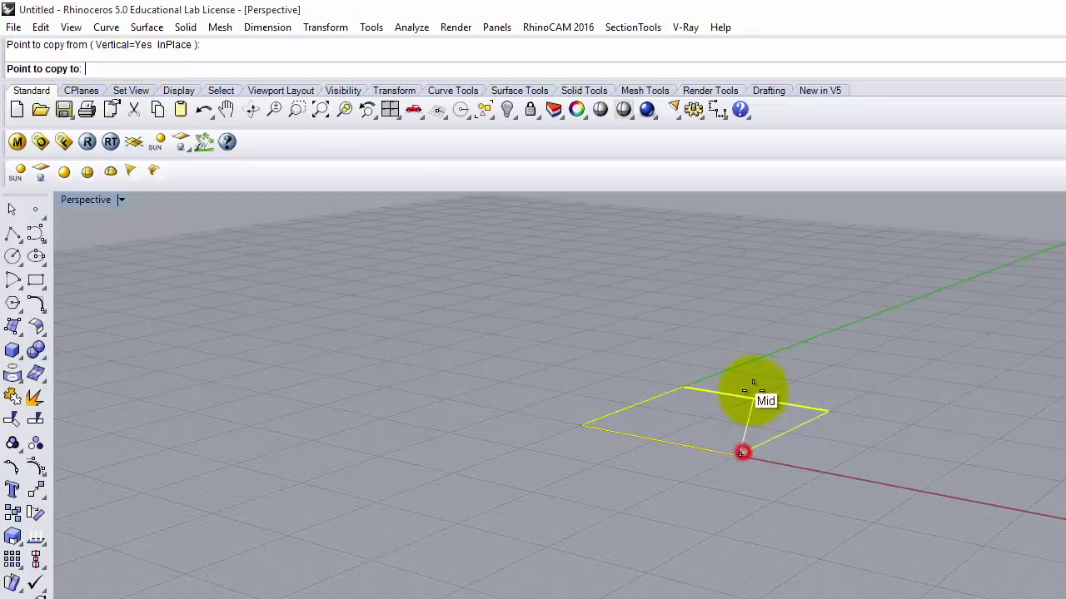
type("6")
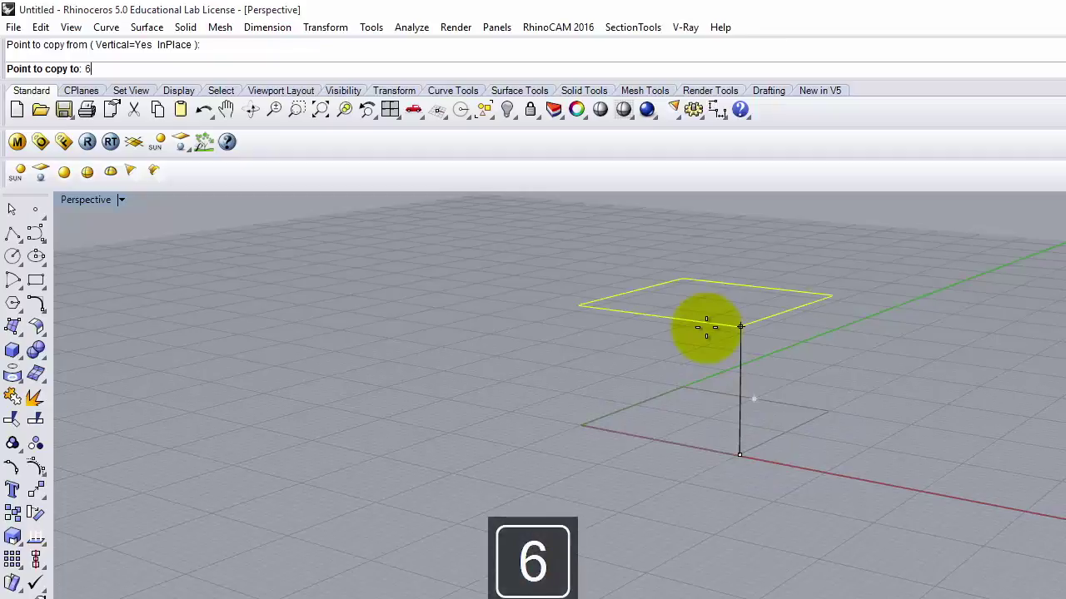
key("Return")
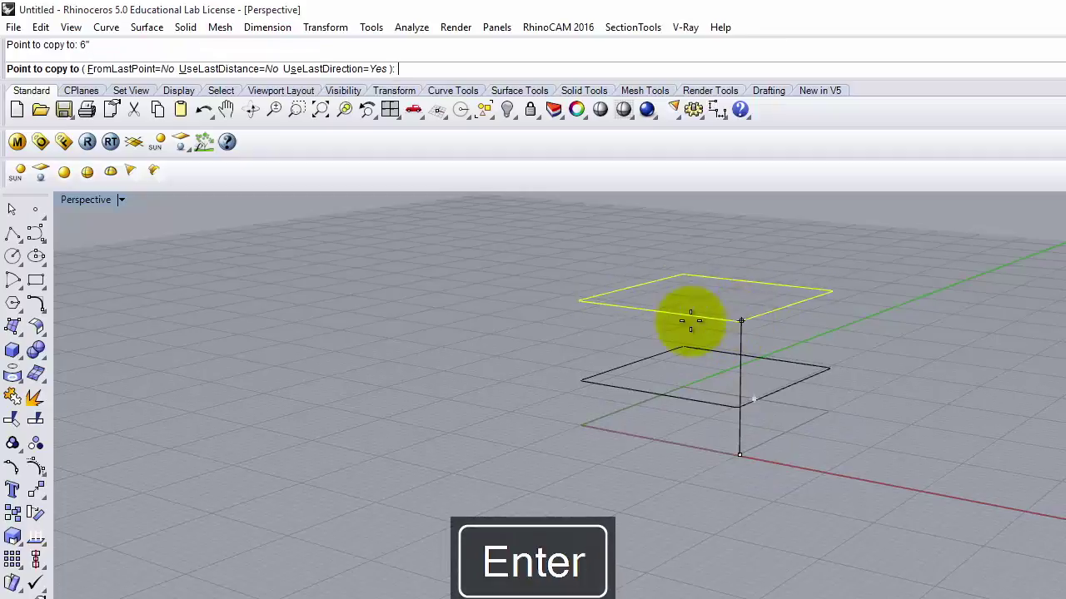
key("Return")
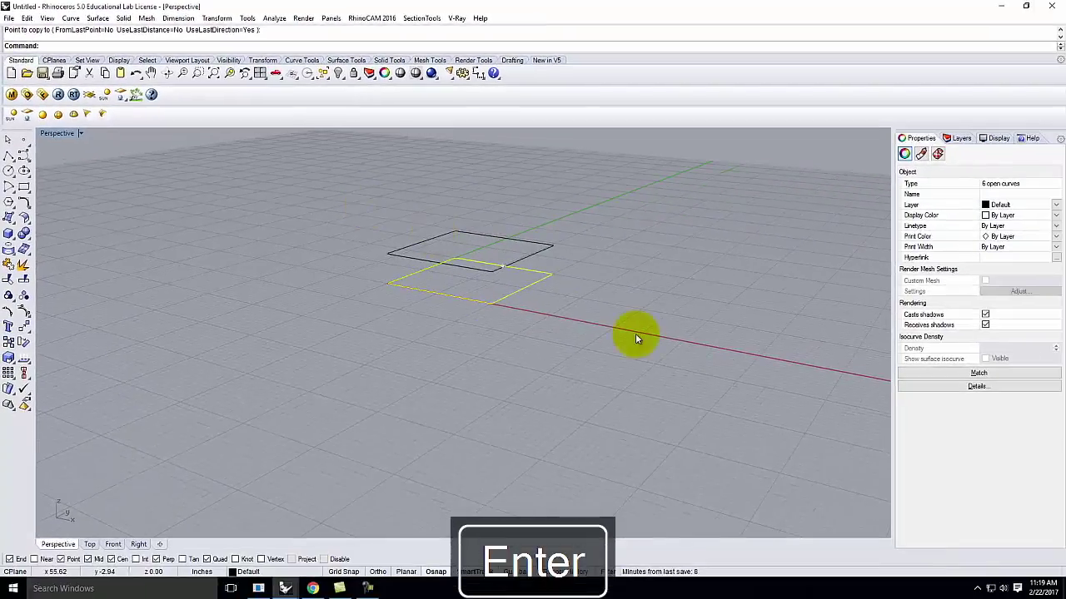
left_click(597, 275)
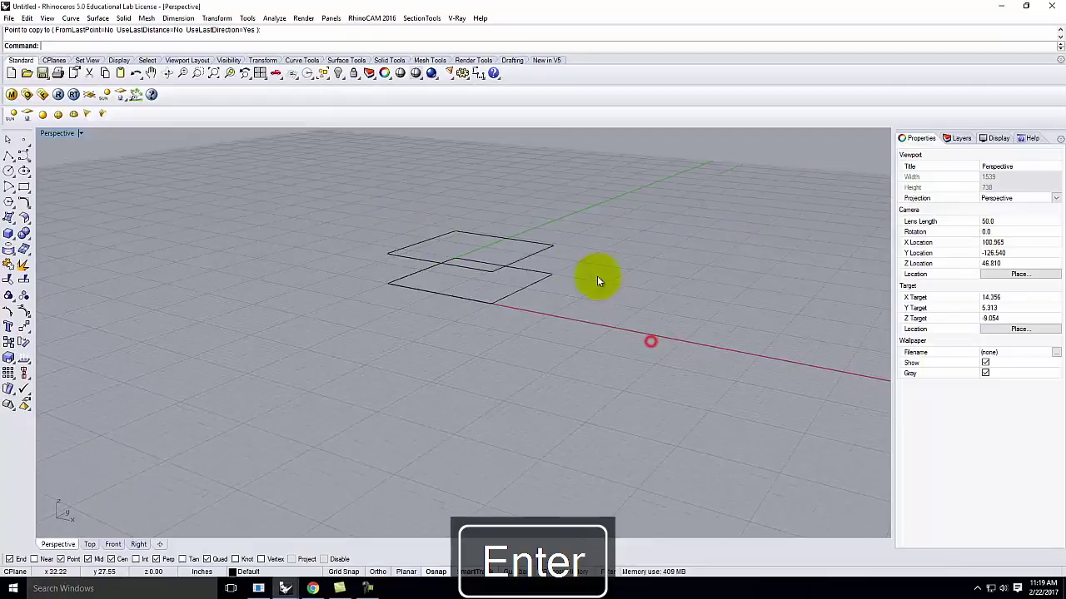
- Loft the lower and upper right-edge curves with the Normal style and Do not simplify
scroll(571, 280, "up", 6)
right_click_drag(468, 320, 422, 329)
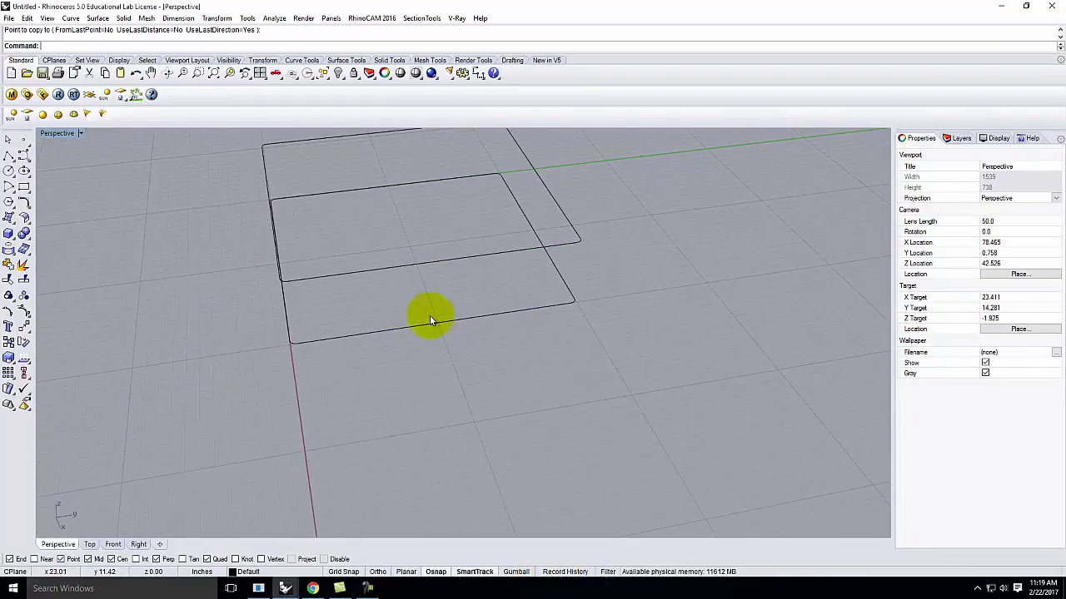
left_click(429, 323)
left_click(428, 264, "shift")
key("Return")
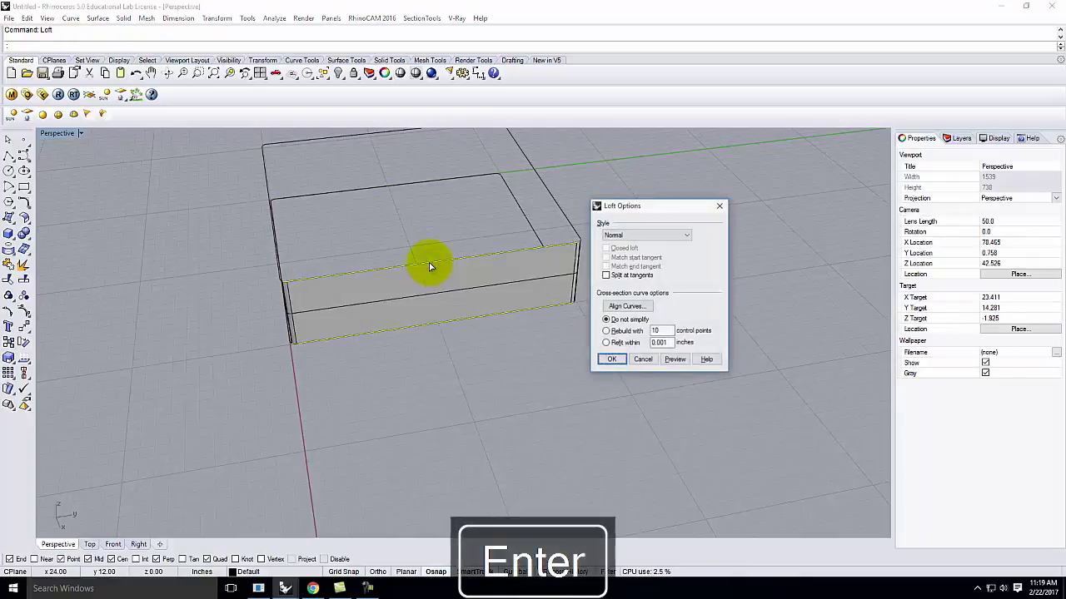
left_click(611, 358)
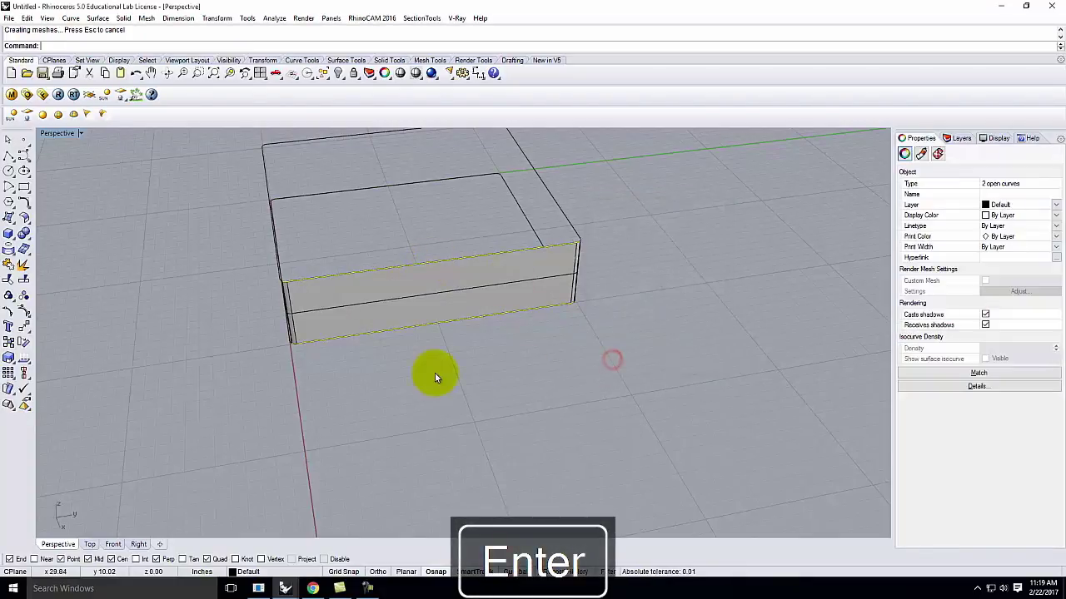
- Undo the loft between the two right-edge curves
right_click_drag(434, 373, 544, 348)
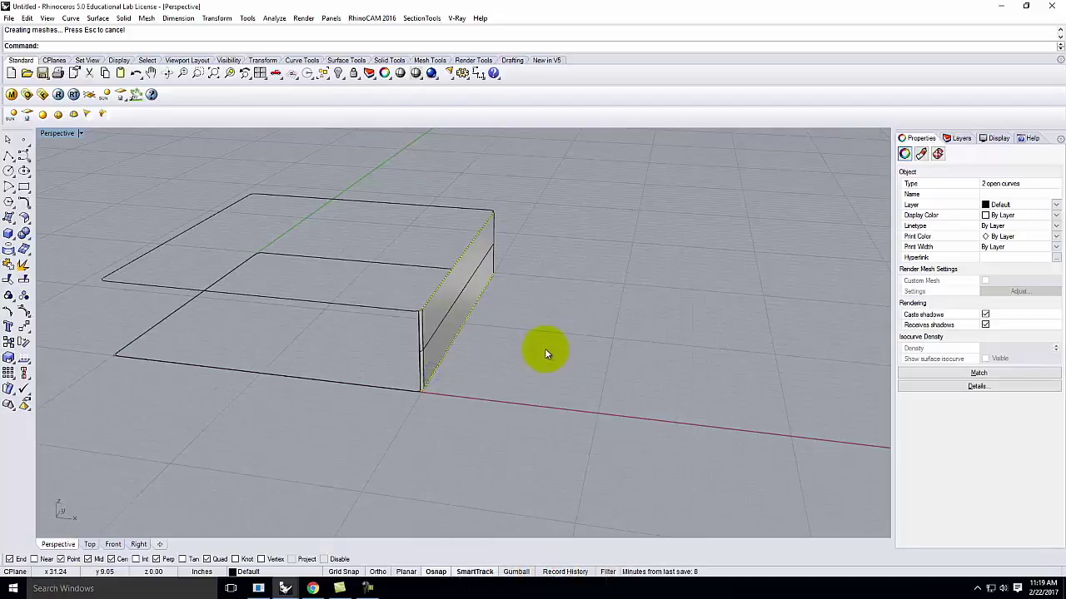
key("ctrl+z")
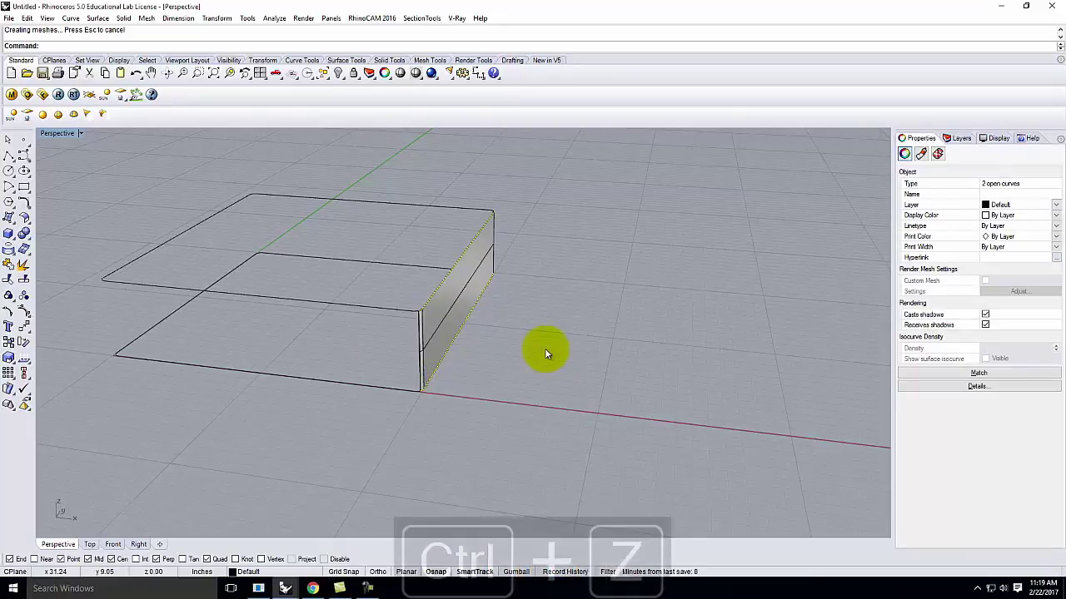
left_click(623, 280)
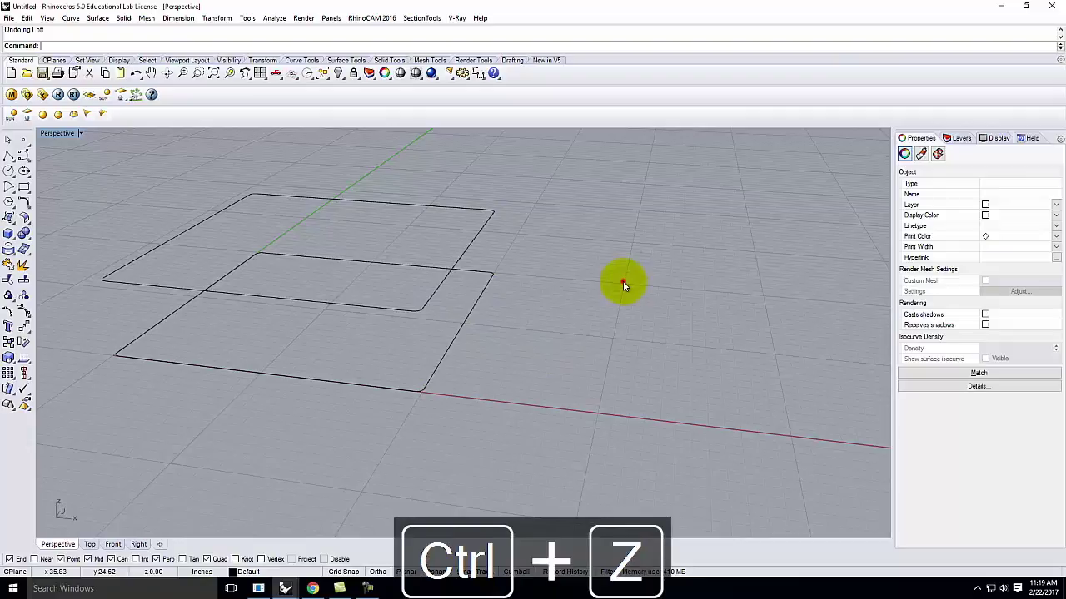
scroll(614, 276, "down", 3)
right_click_drag(563, 251, 564, 250)
scroll(486, 250, "up", 4)
right_click_drag(502, 352, 506, 328)
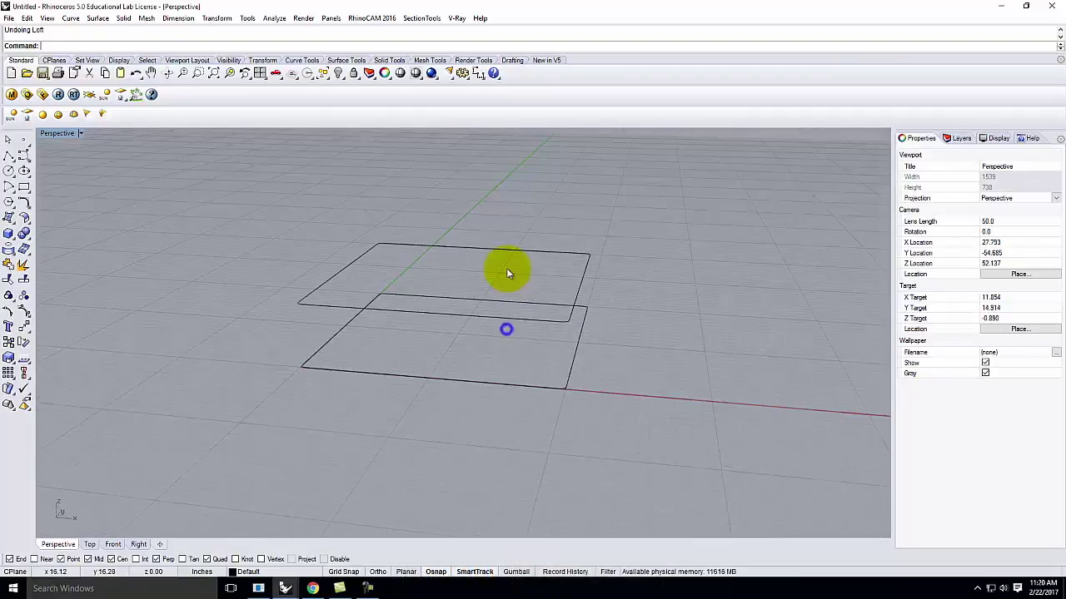
left_click(350, 311)
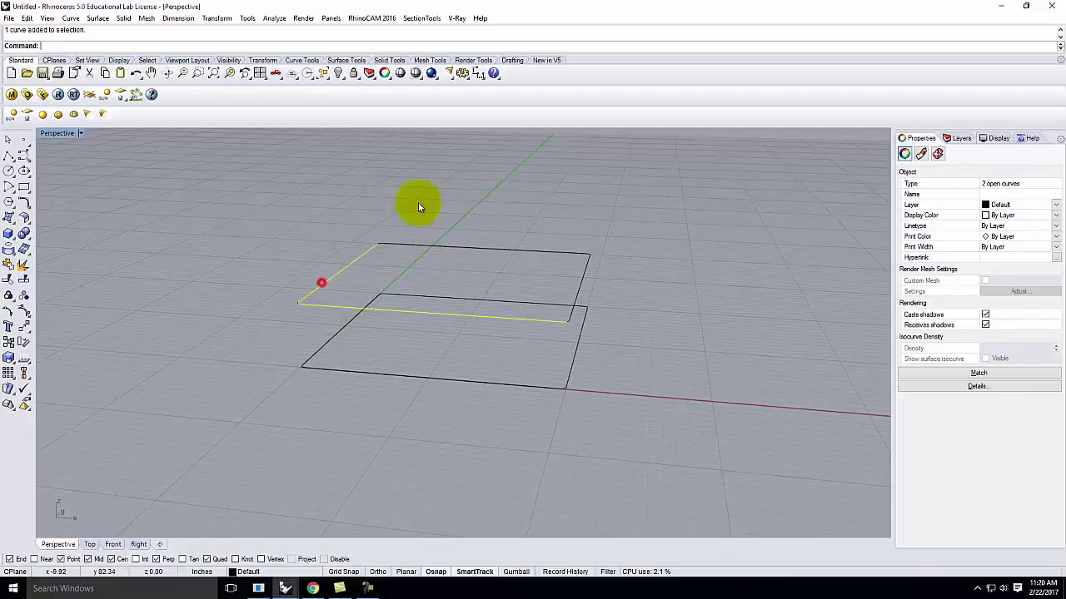
left_click(423, 243, "shift")
scroll(318, 283, "up", 2)
scroll(318, 288, "up", 5)
key("Escape")
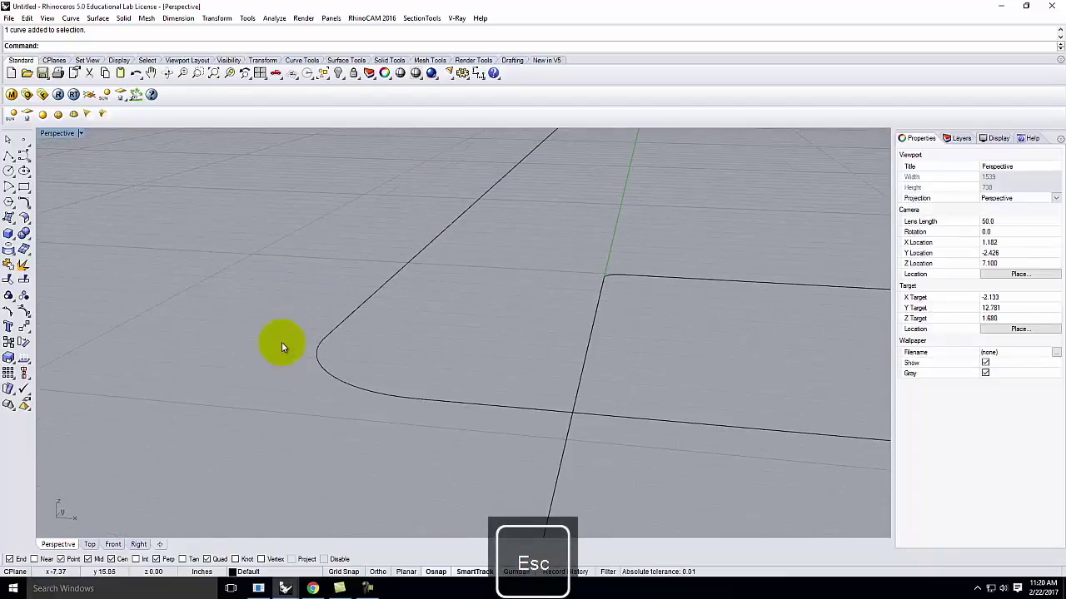
- Join the upper square's left edge with the half arcs at both of its ends
left_click(317, 351)
left_click(352, 317, "shift")
scroll(452, 278, "down", 3)
type("Jtoin")
key("Return")
key("Return")
left_click(432, 246)
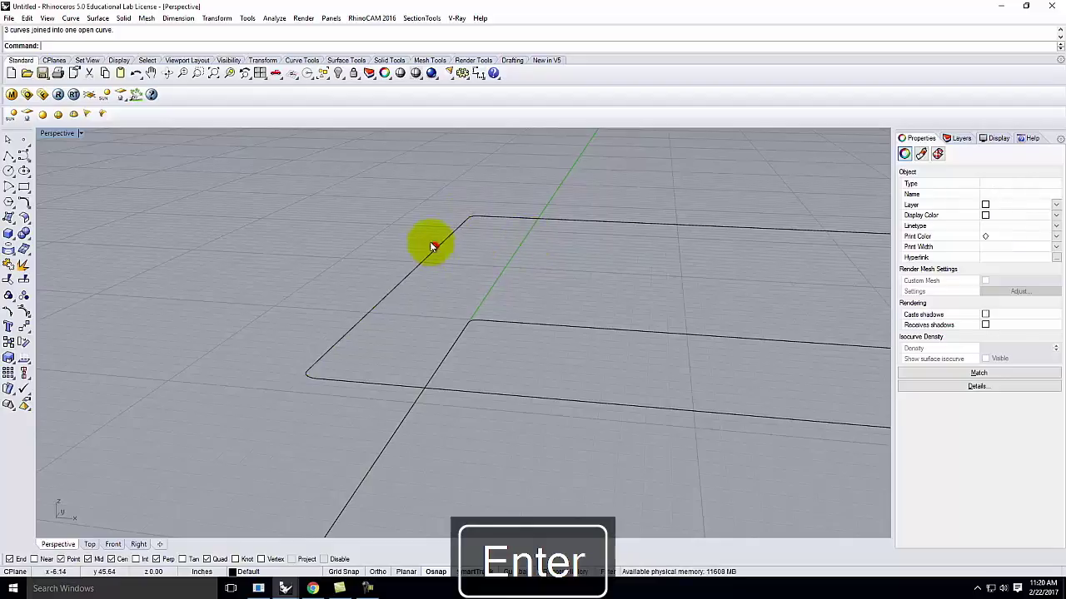
- Turn on the edit points of all four upper edge curves and deselect the curves
left_click(477, 216)
left_click(504, 243)
scroll(475, 218, "up", 2)
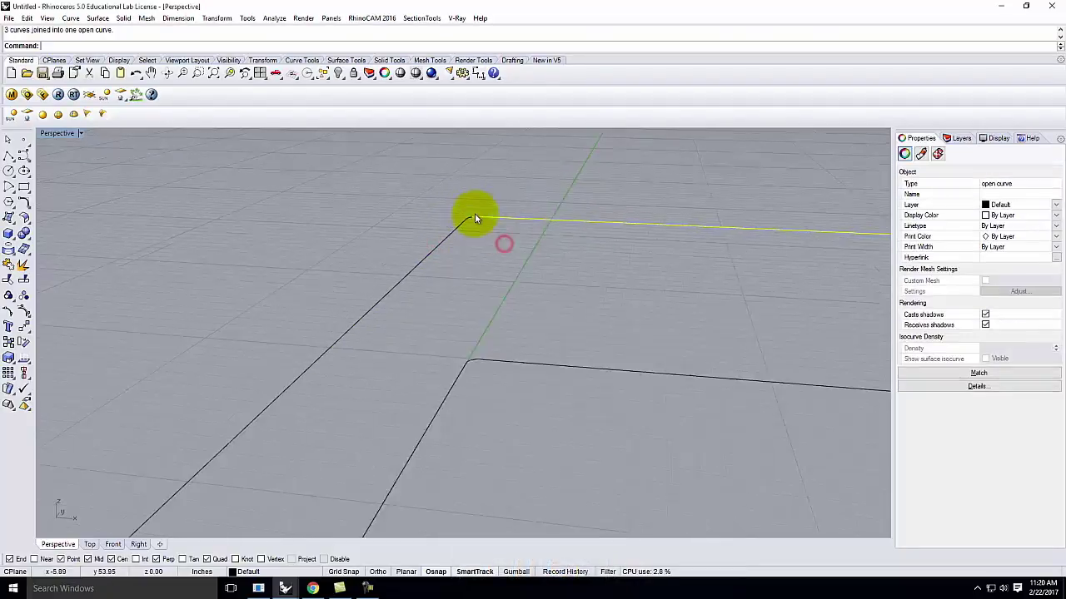
right_click_drag(484, 223, 464, 279)
scroll(406, 266, "up", 3)
scroll(406, 267, "down", 3)
scroll(583, 226, "down", 3)
right_click_drag(626, 318, 466, 293)
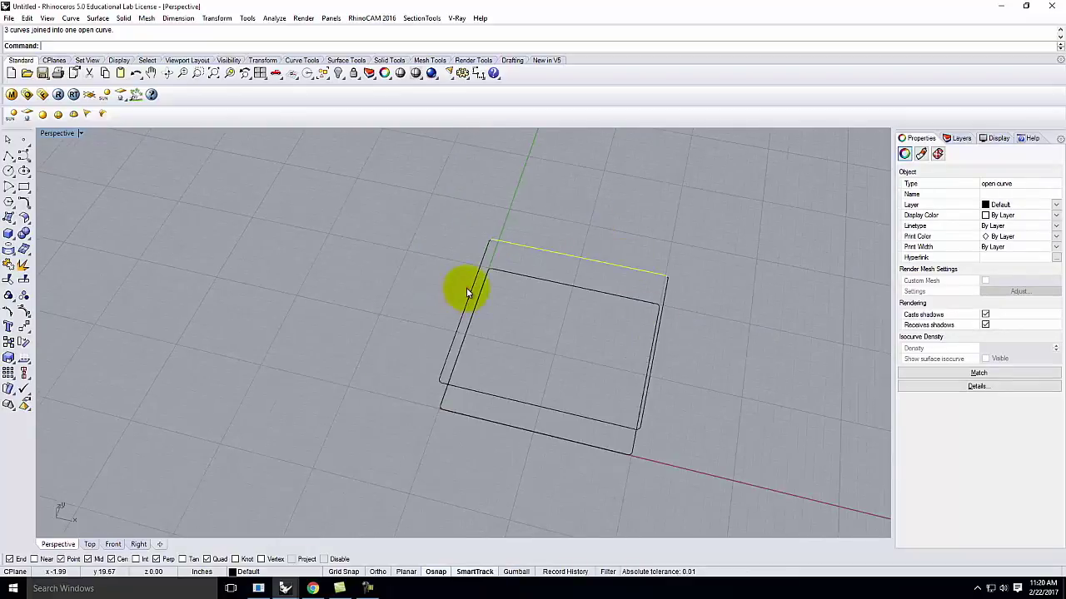
left_click(469, 289)
left_click(506, 398)
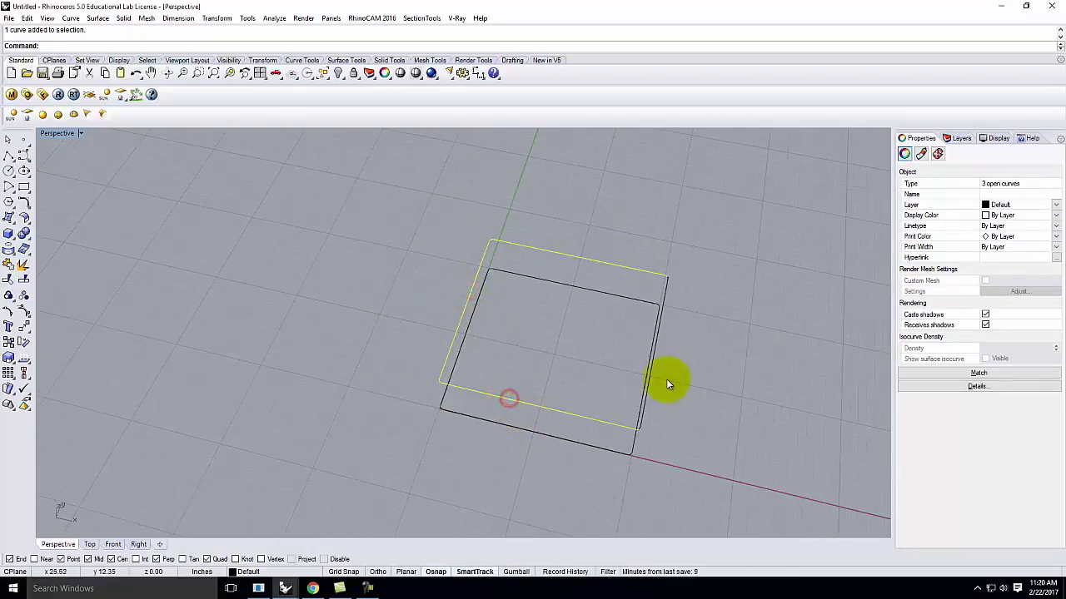
left_click(653, 376, "shift")
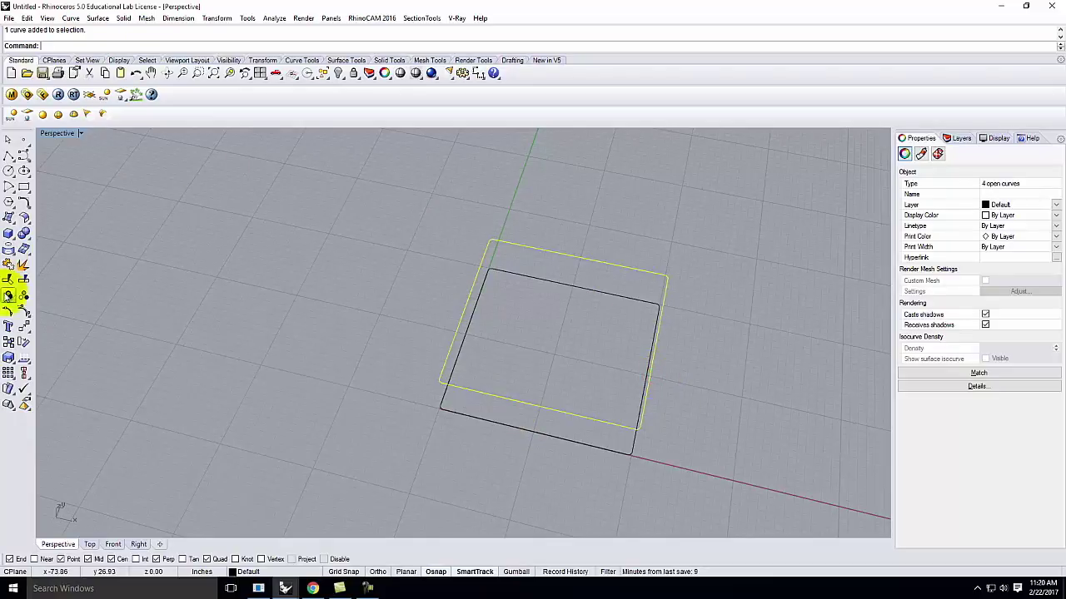
left_click(8, 313)
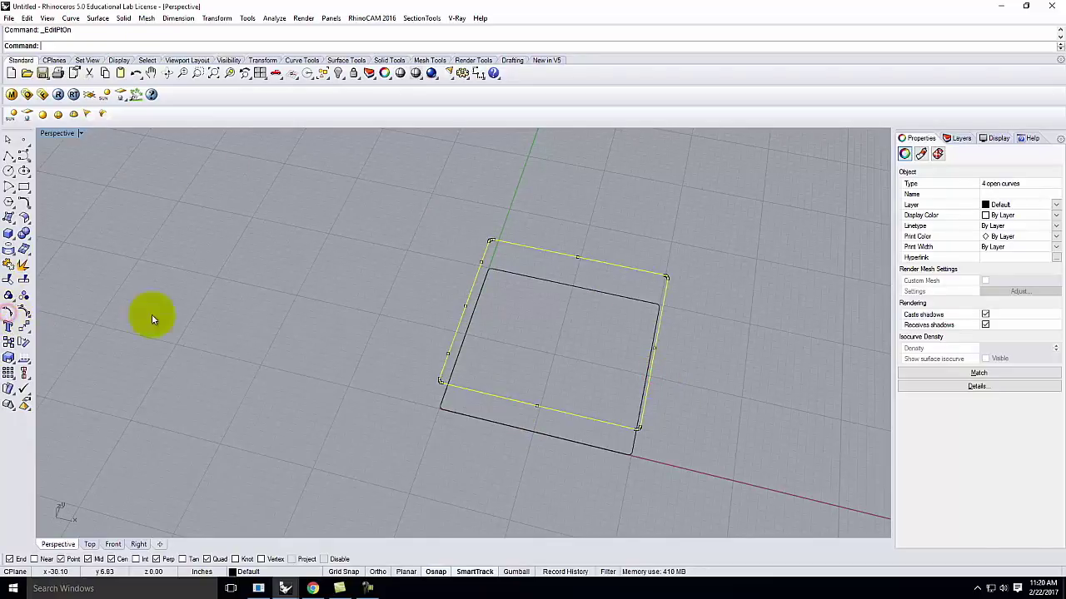
scroll(578, 255, "up", 5)
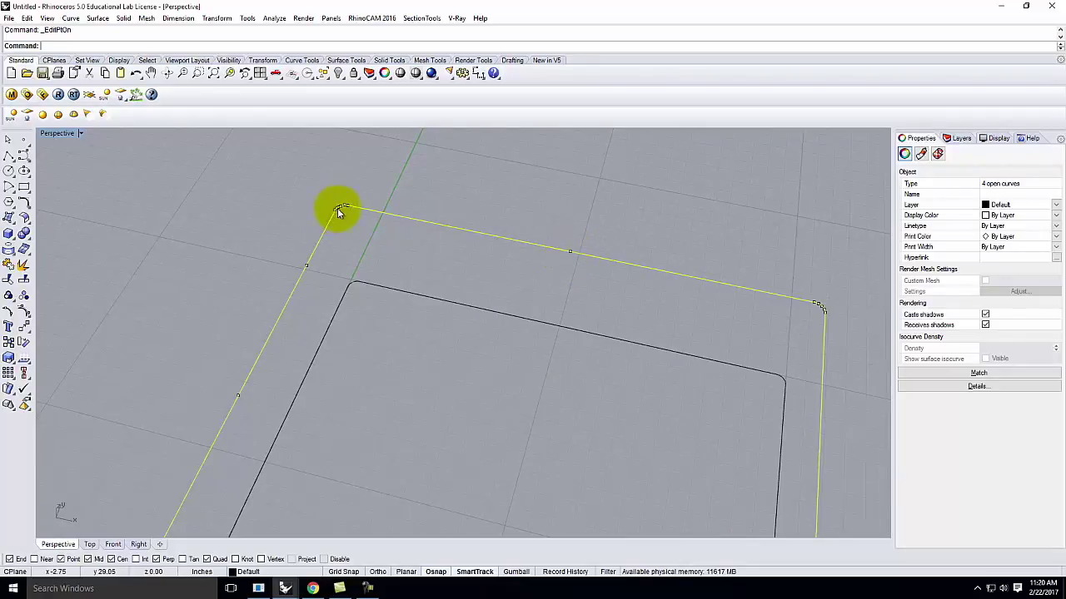
scroll(305, 269, "down", 5)
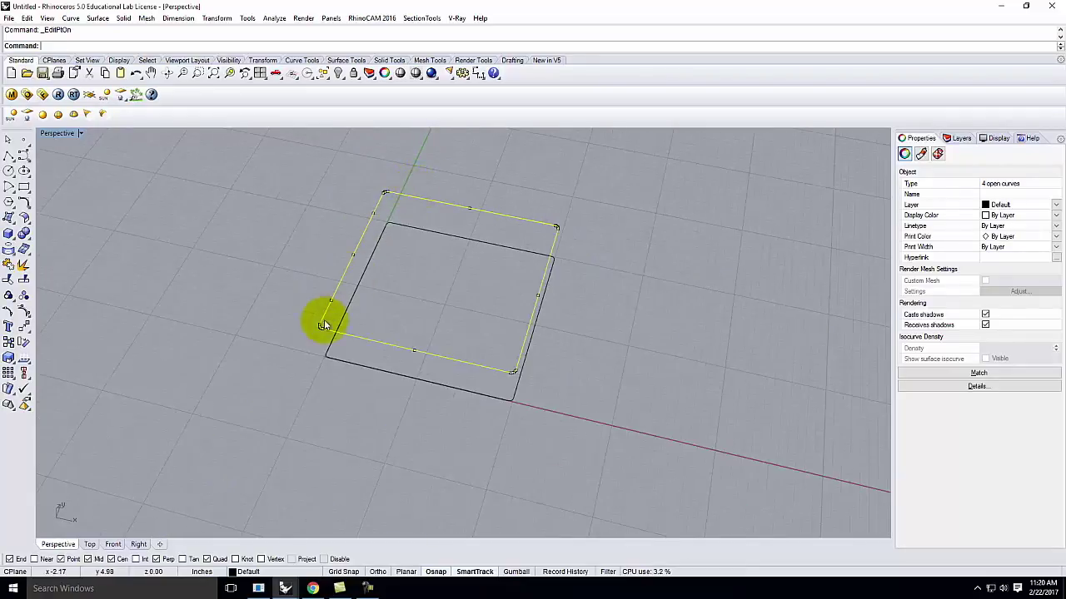
scroll(316, 332, "up", 5)
scroll(316, 332, "down", 5)
key("Escape")
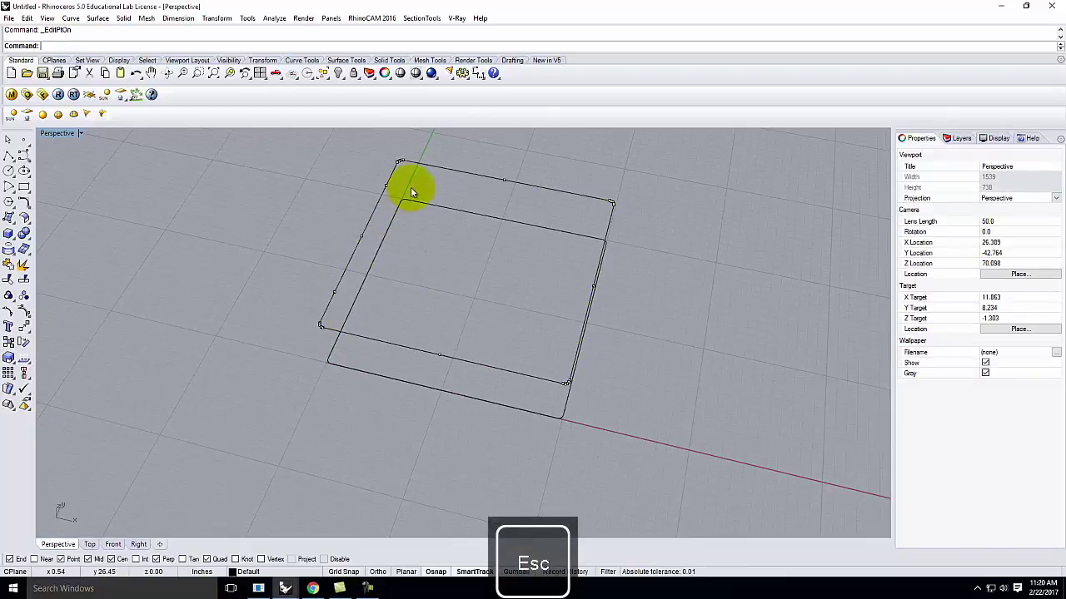
- Try to rebuild the four upper edge curves with 5 points and degree 3, and undo the rebuild
left_click(381, 193)
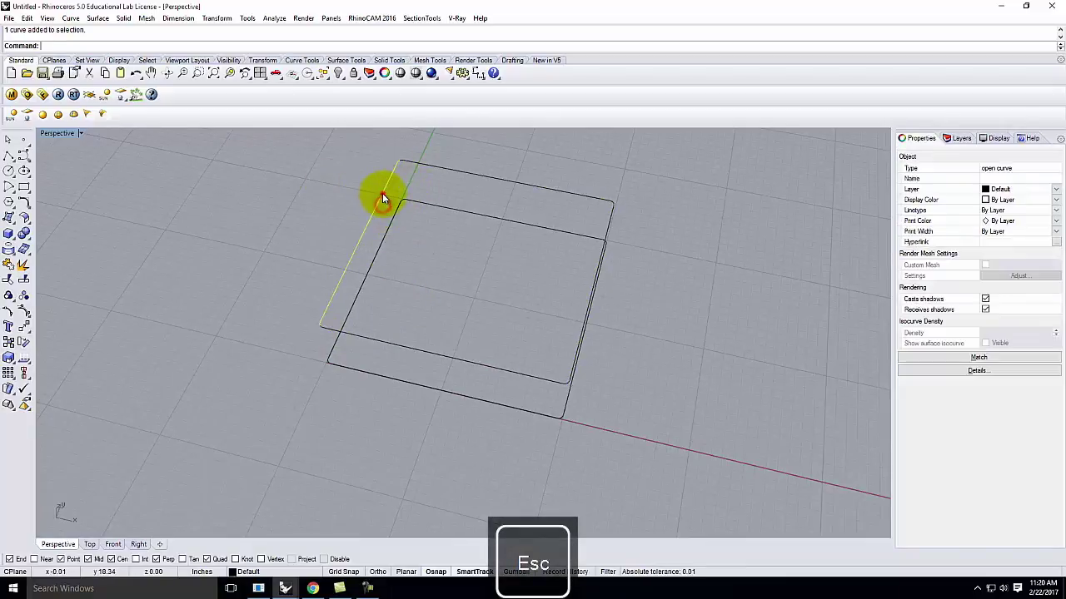
left_click(449, 171)
left_click(608, 222)
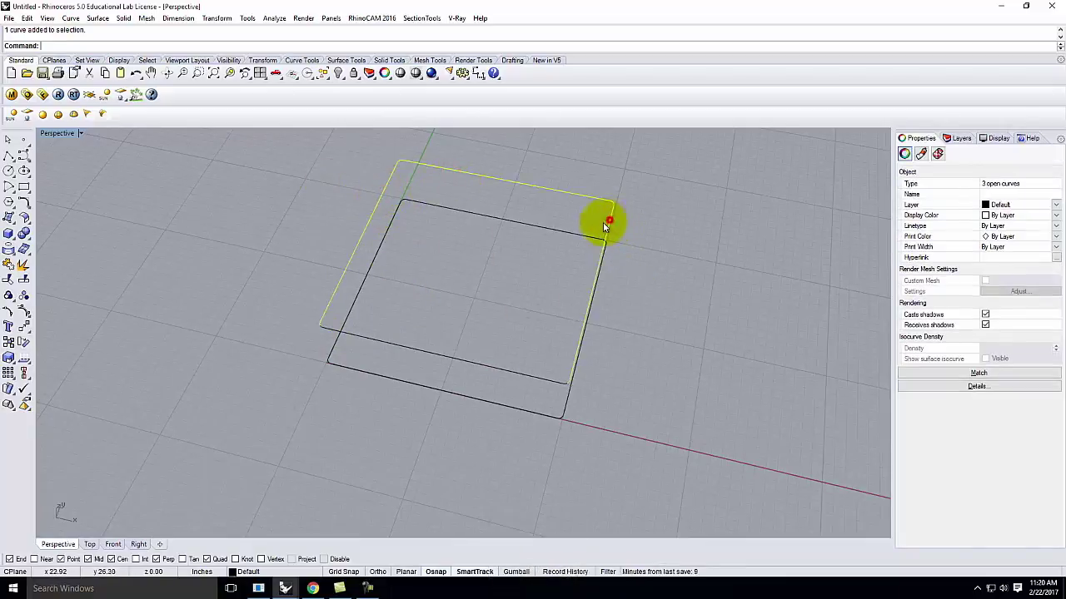
left_click(477, 364)
key("Return")
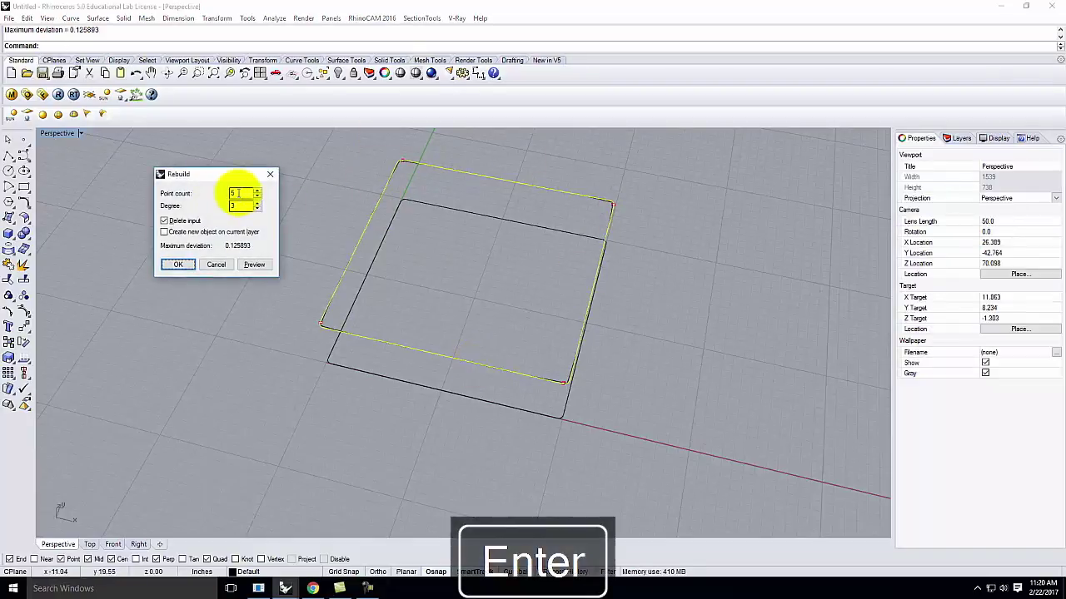
left_click(174, 264)
scroll(319, 333, "up", 6)
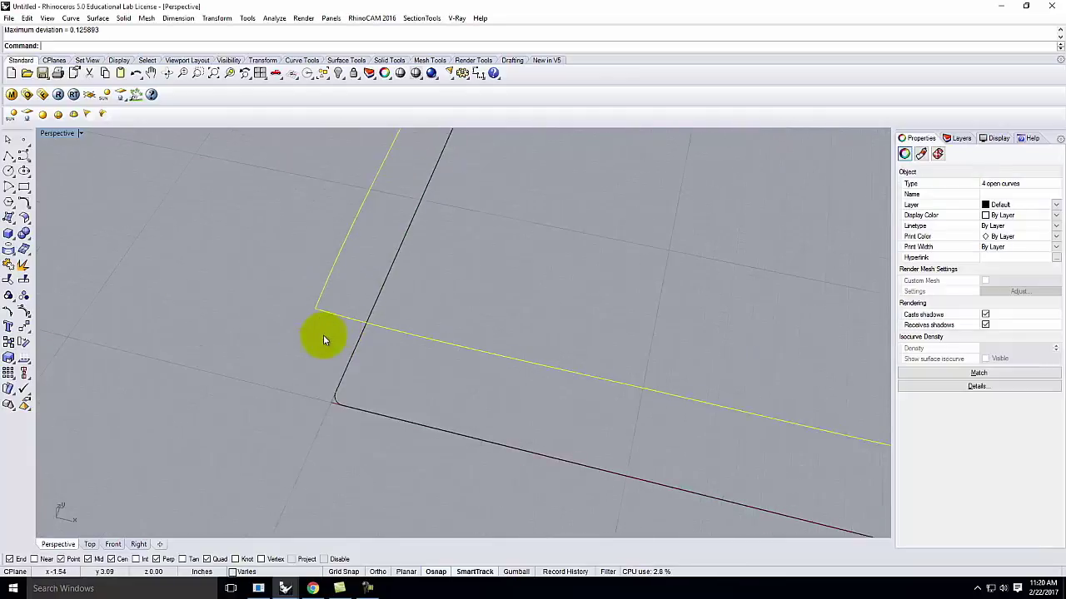
left_click(288, 287)
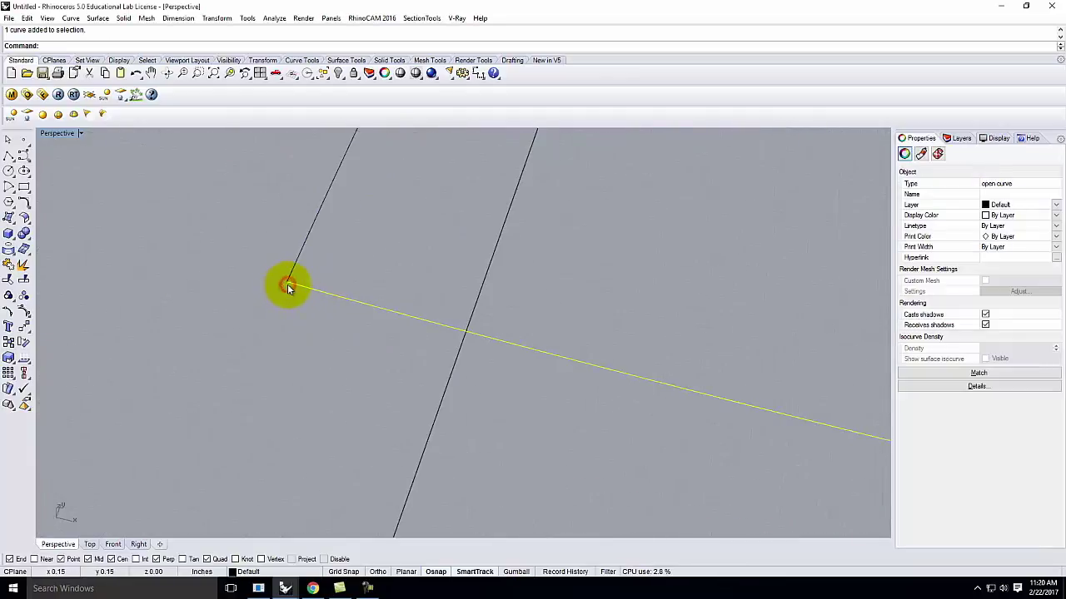
key("ctrl+z")
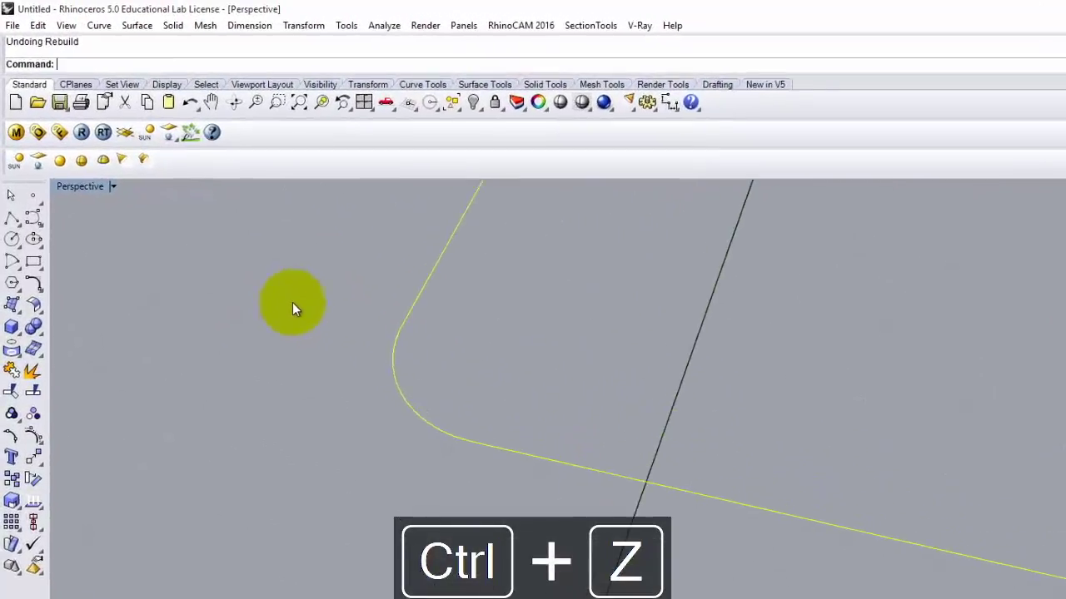
- Rebuild the four upper edge curves with a point count of 10 and degree 3, deleting the input curves
type("Rebuild")
key("Return")
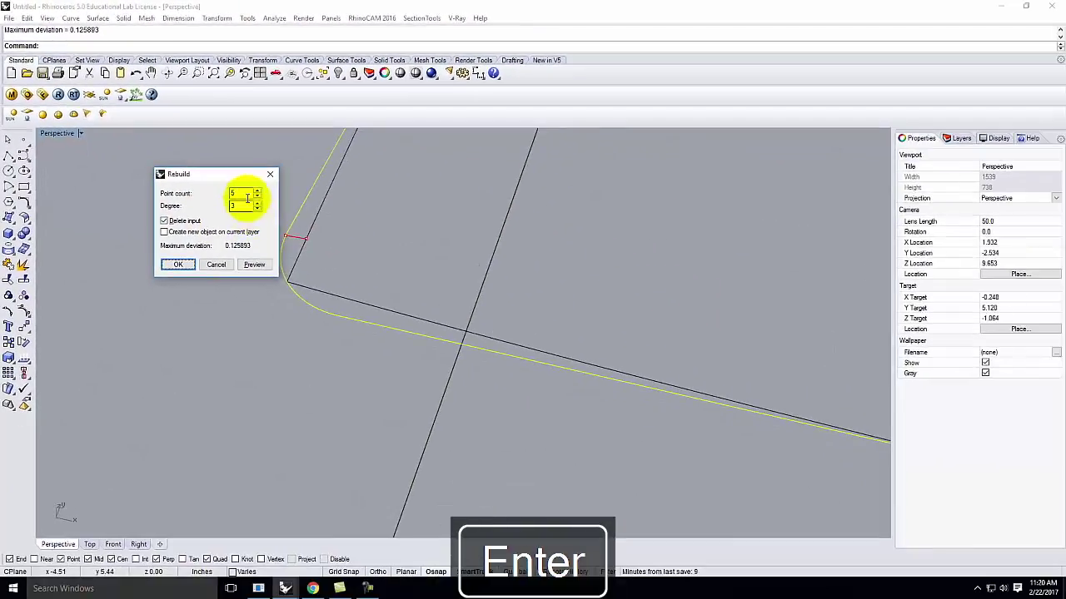
left_click_drag(271, 216, 220, 213)
type("10")
key("Return")
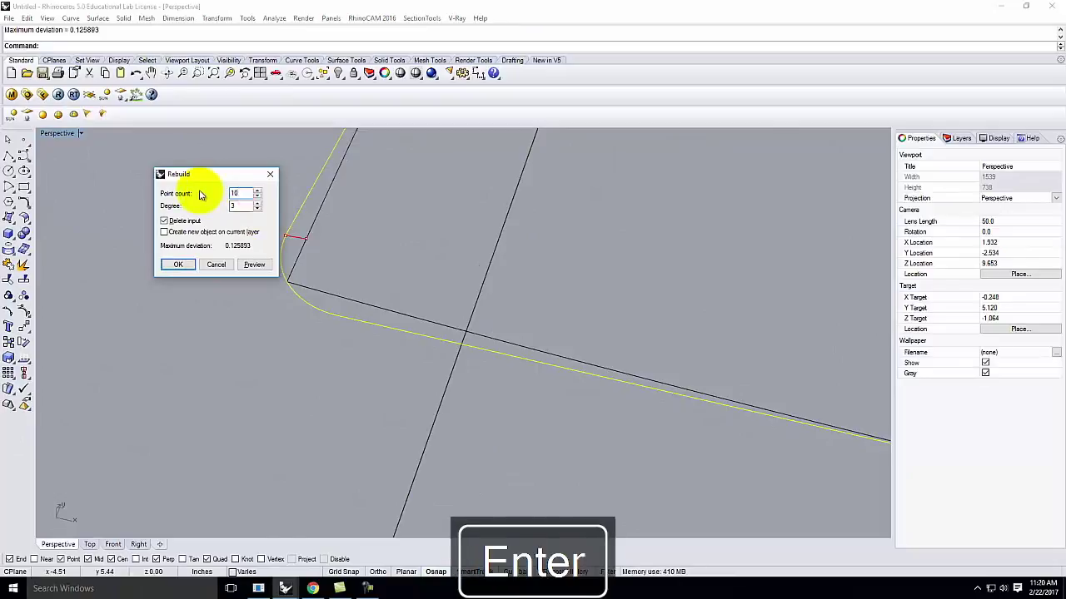
scroll(201, 190, "down", 10)
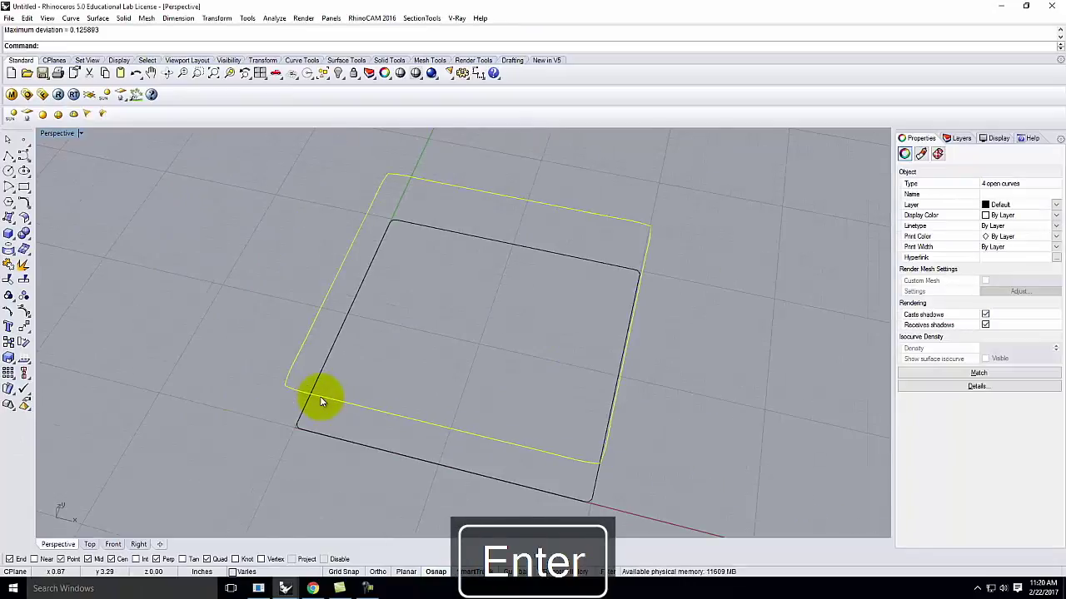
scroll(286, 379, "up", 5)
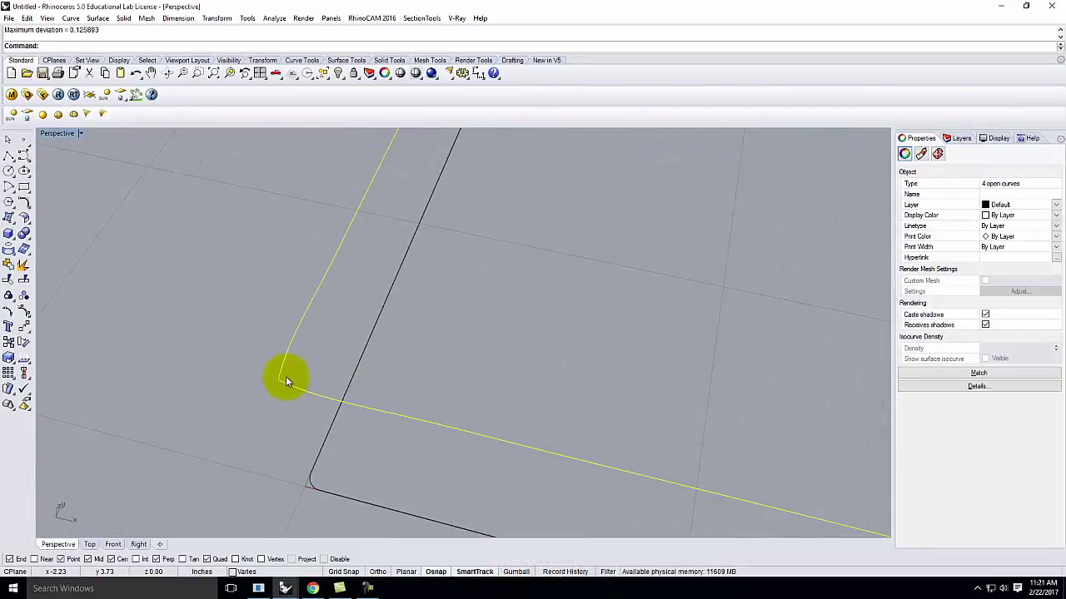
scroll(286, 377, "down", 5)
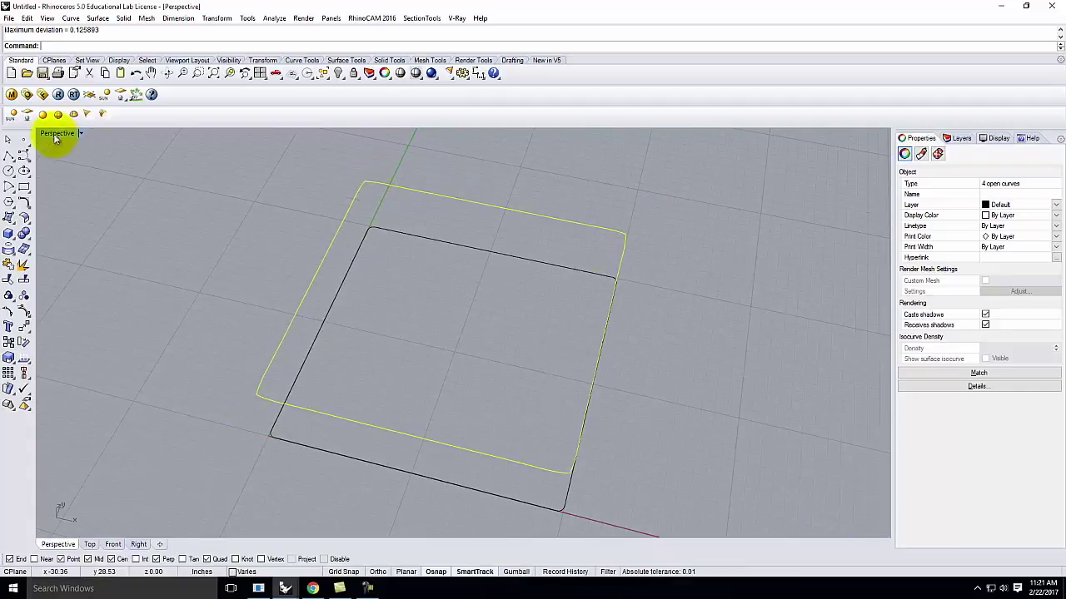
- Turn on the edit points of the four rebuilt upper curves and deselect the curves
left_click(9, 311)
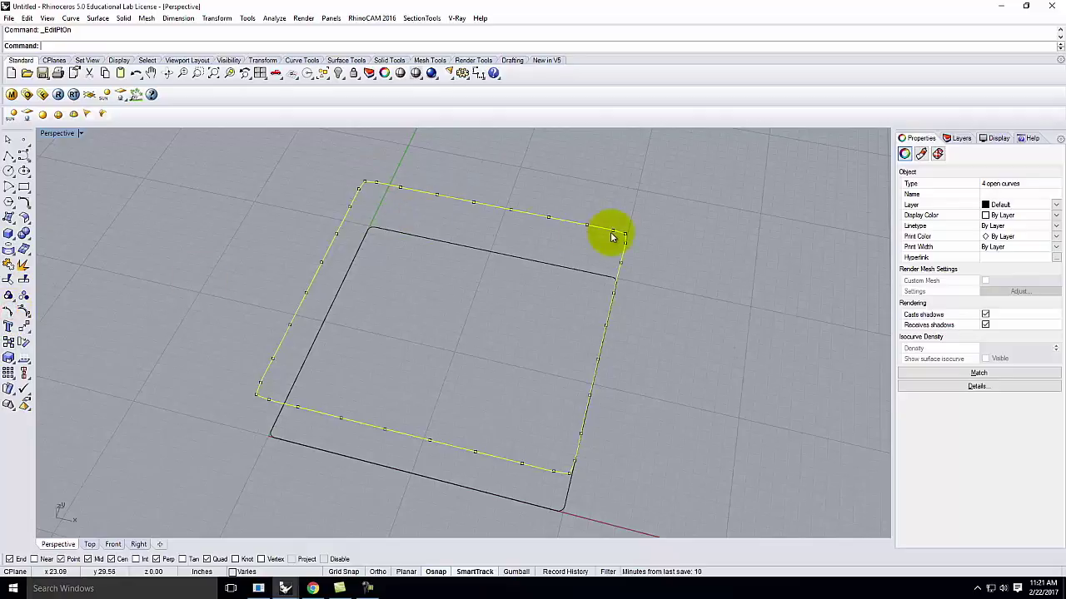
scroll(364, 179, "up", 4)
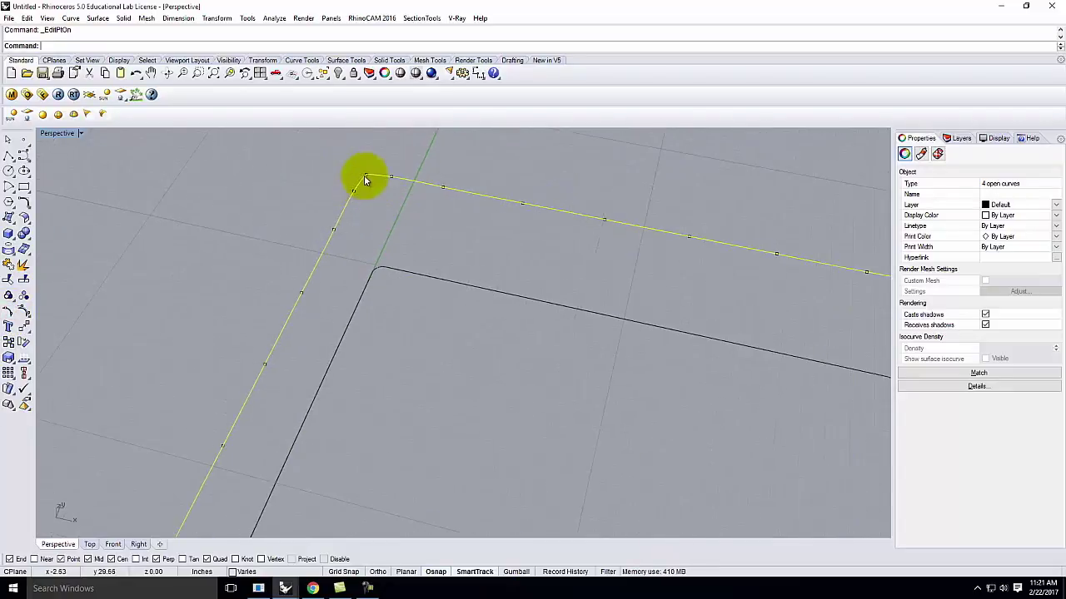
scroll(352, 191, "down", 6)
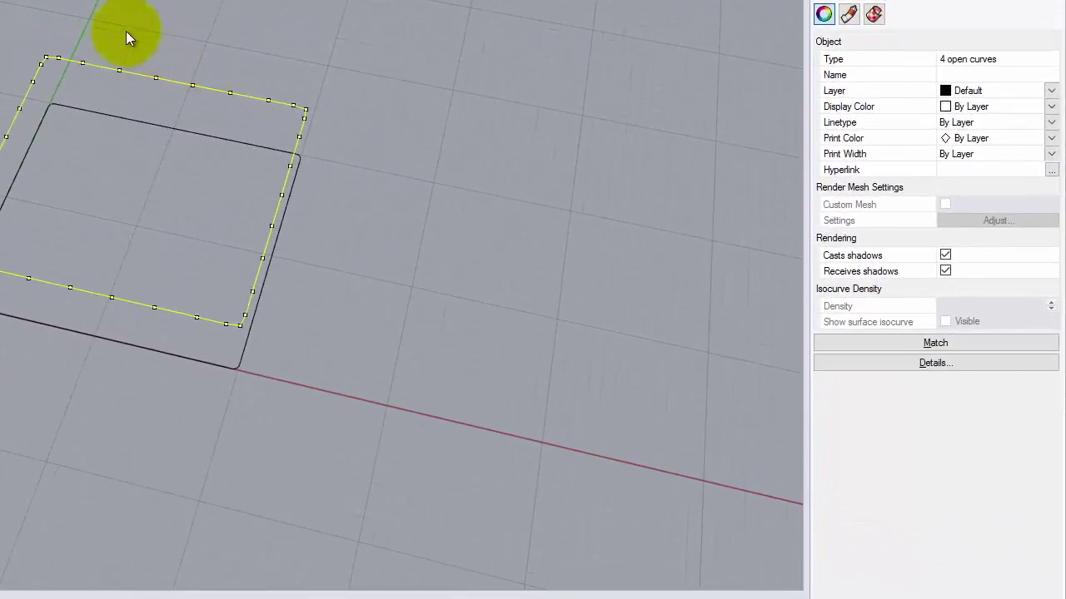
left_click(418, 183)
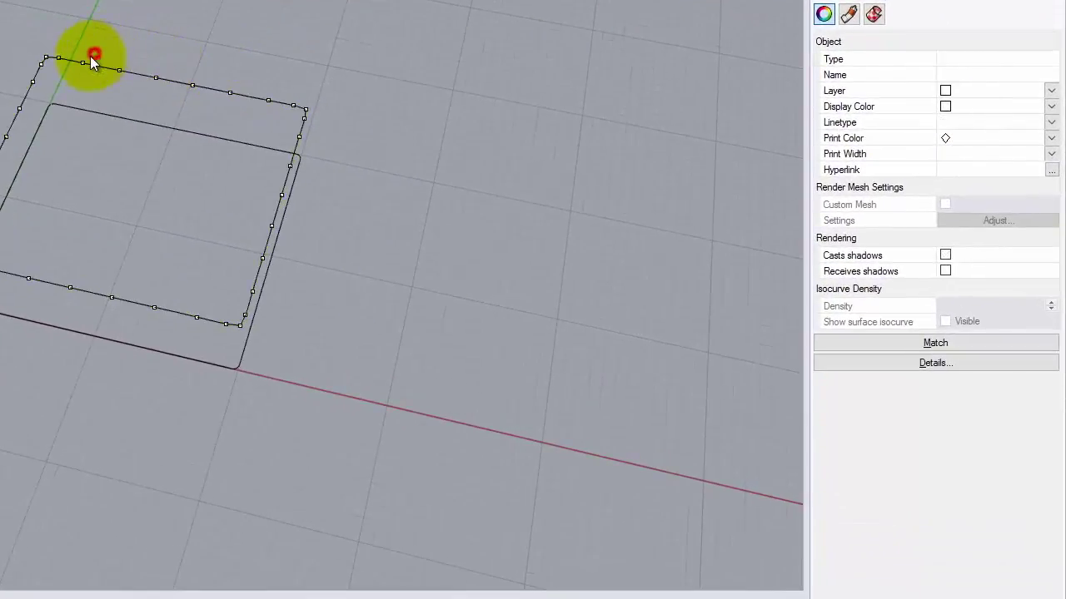
- Try to move three edit points of the upper back edge curve outward, and undo the move
left_click(82, 60)
left_click(155, 77, "shift")
left_click(195, 86, "shift")
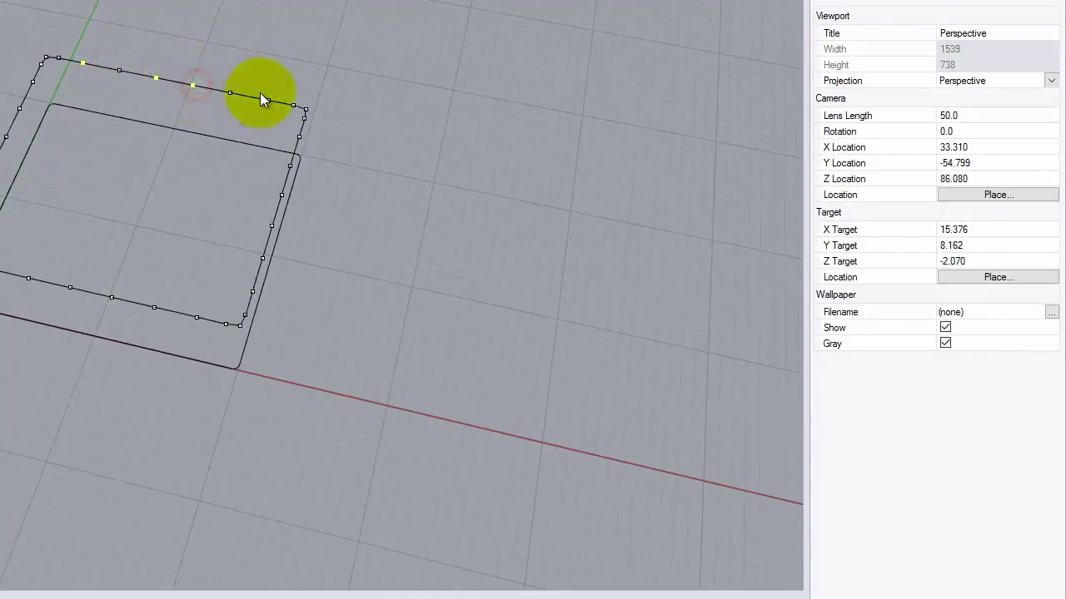
left_click_drag(194, 86, 199, 78)
key("ctrl+z")
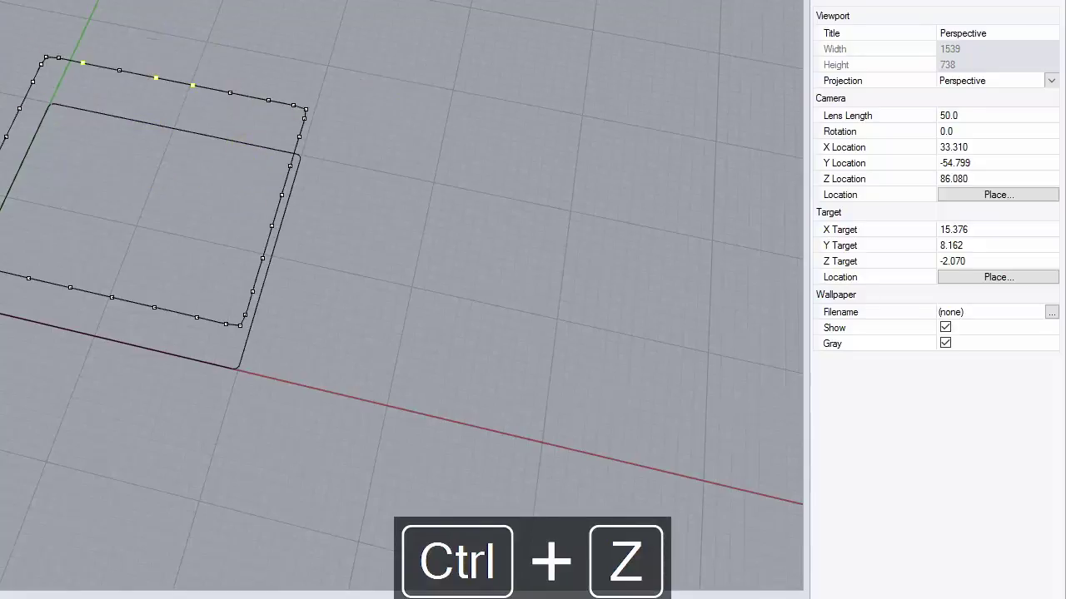
- Move the four middle edit points of the upper back edge curve slightly outward together
scroll(25, 228, "down", 2)
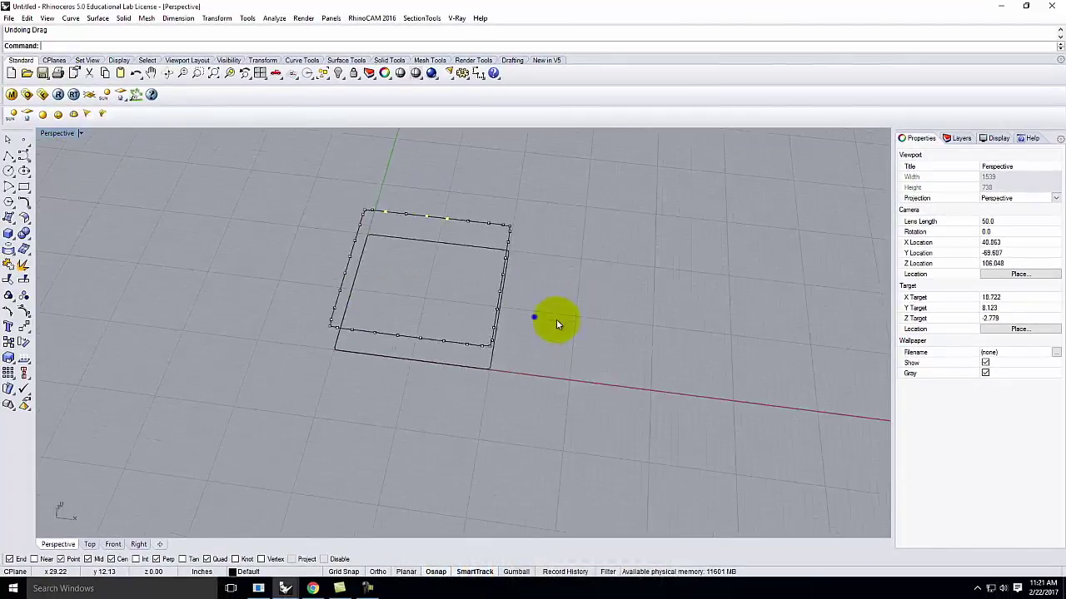
scroll(411, 226, "up", 5)
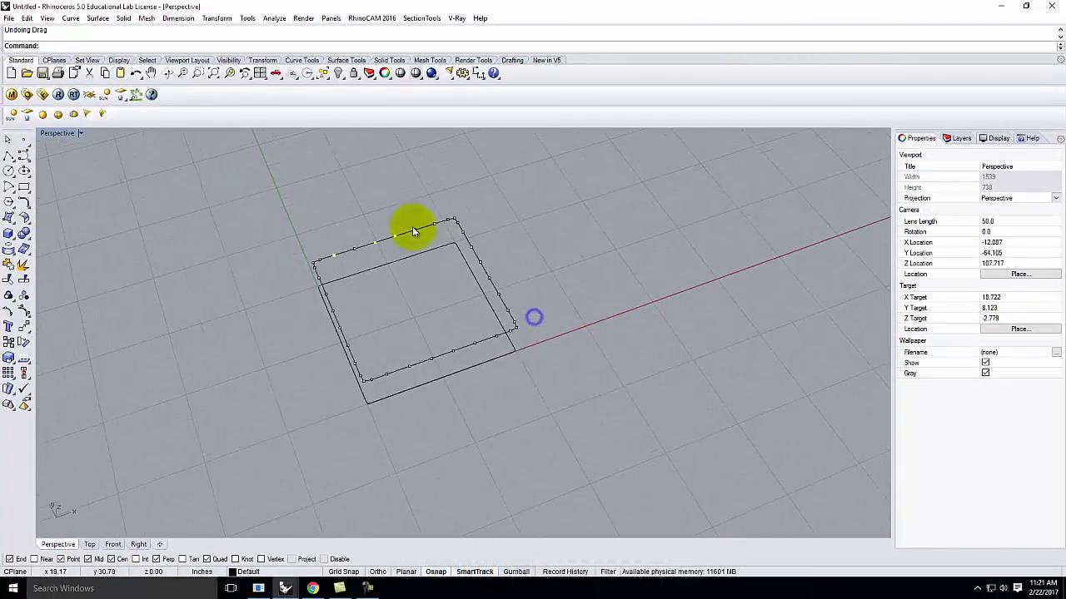
left_click(55, 205)
left_click(146, 203, "shift")
left_click(237, 202, "shift")
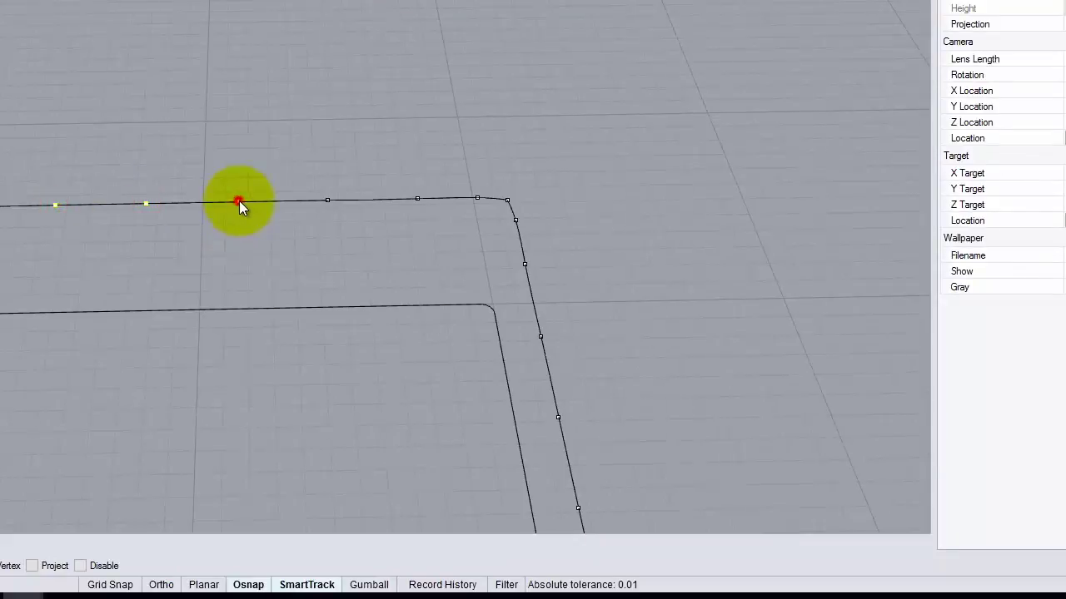
left_click(327, 201, "shift")
left_click_drag(236, 201, 235, 189)
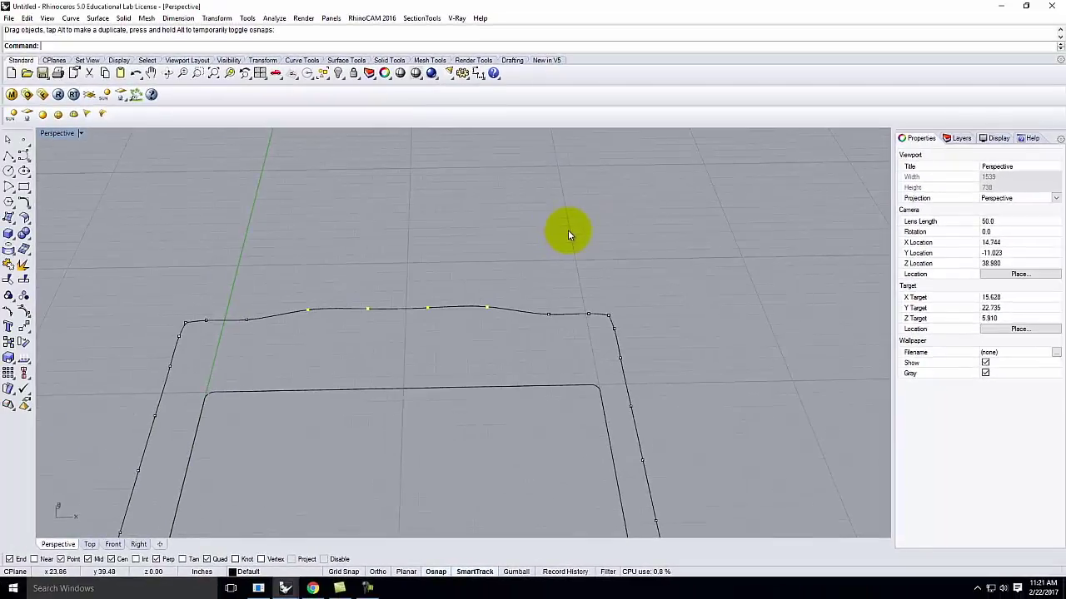
- Move four edit points of the upper right edge curve outward, and pull one of them out further on its own
scroll(568, 230, "down", 3)
scroll(524, 358, "up", 2)
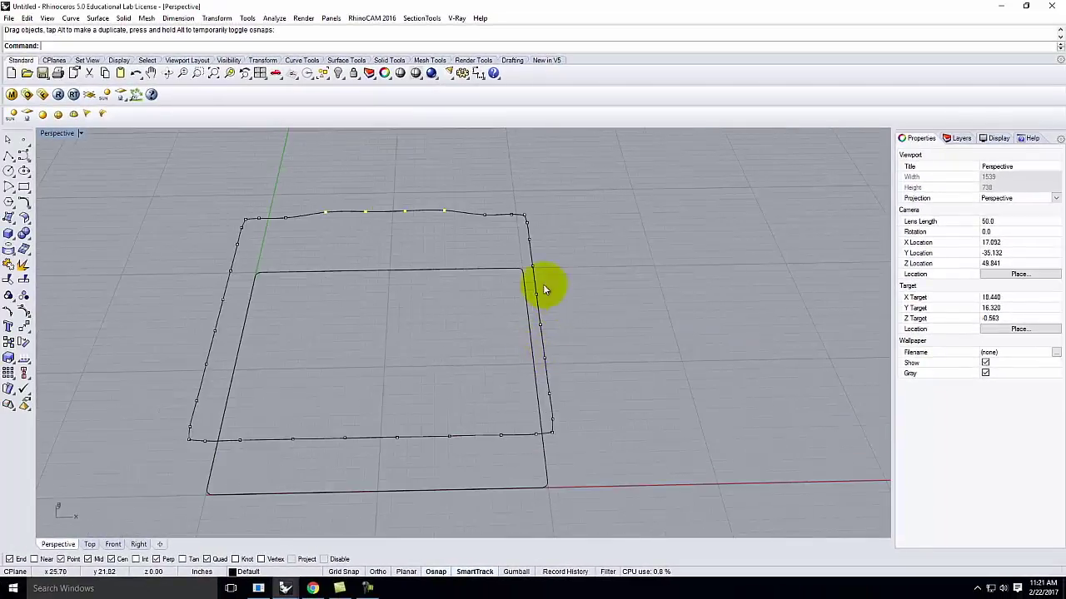
left_click_drag(520, 247, 553, 331)
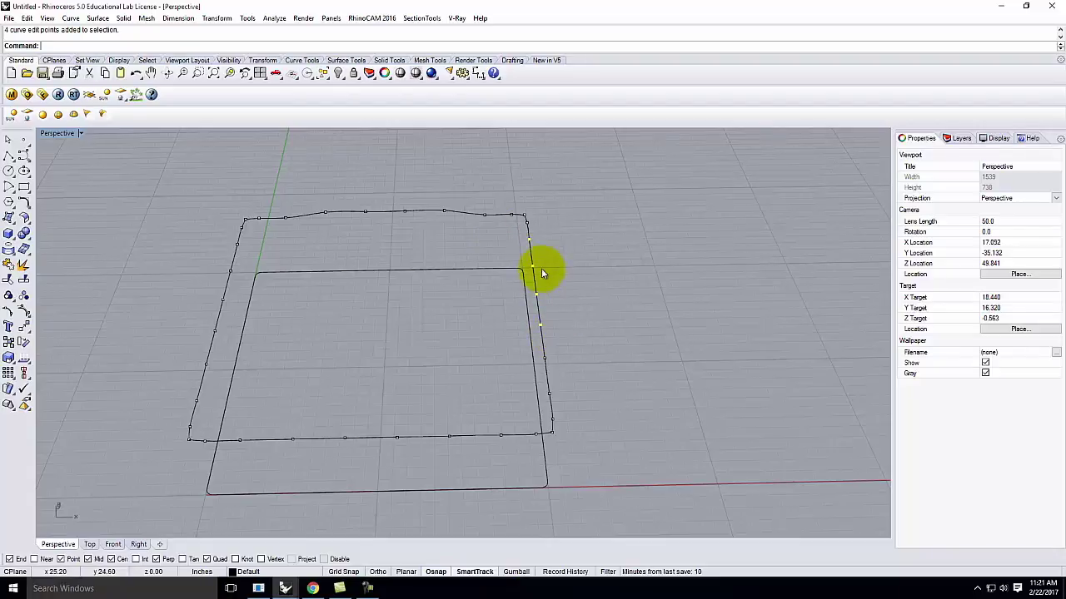
left_click_drag(532, 267, 540, 264)
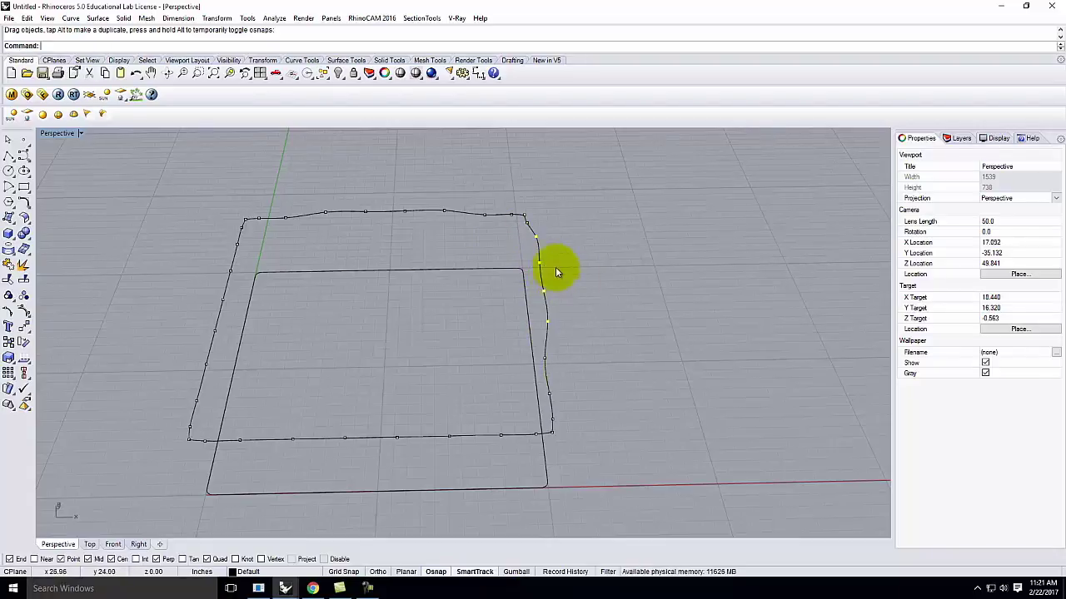
left_click(539, 265)
left_click_drag(542, 263, 543, 260)
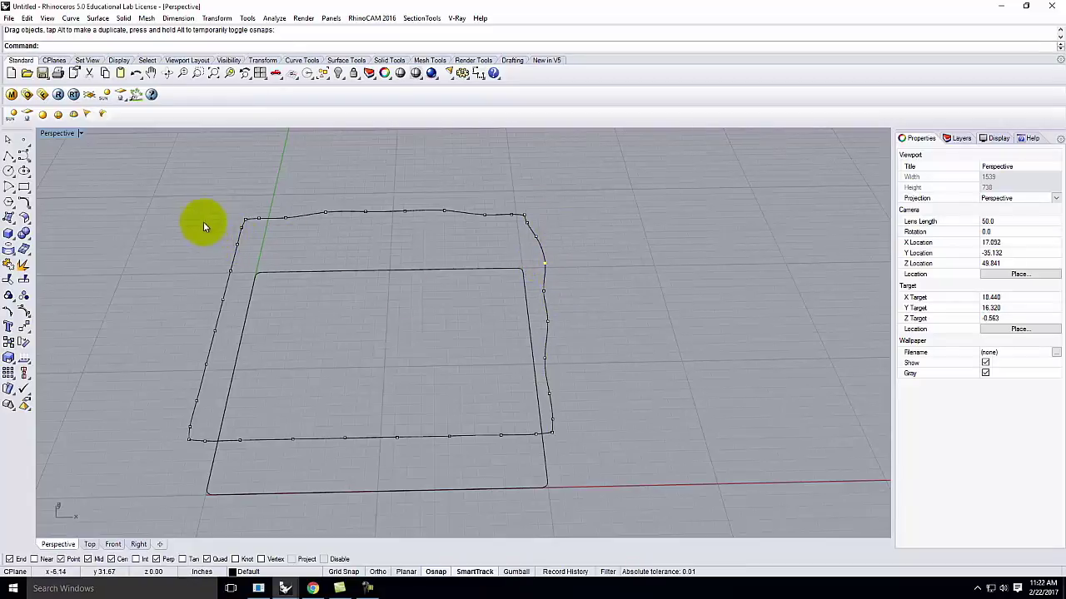
- Move edit points near the back of the upper left edge curve outward with the gumball, and turn the gumball off
left_click_drag(198, 222, 245, 309)
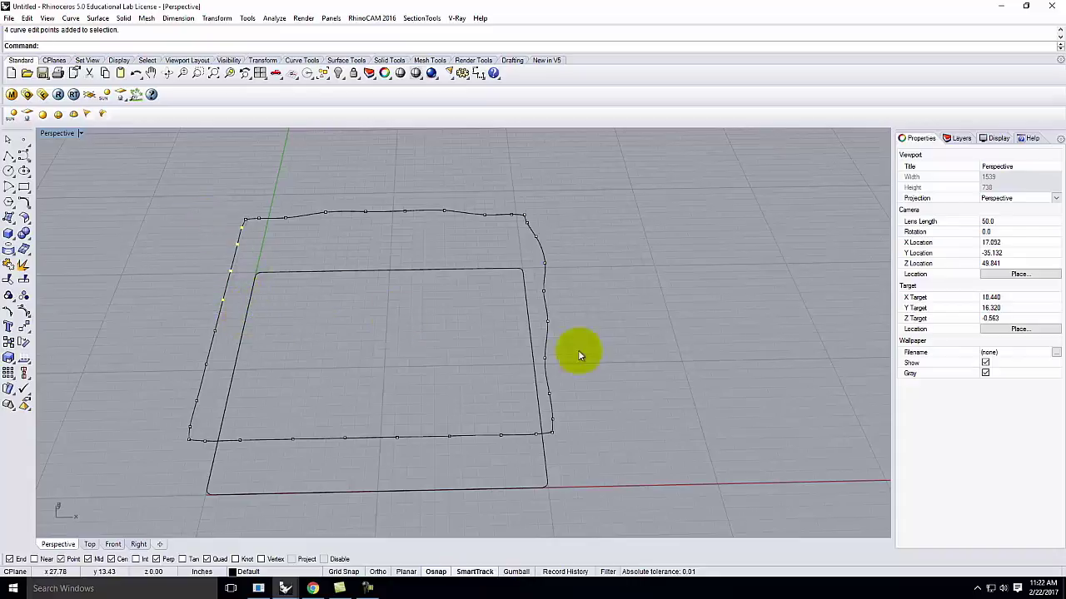
left_click(516, 572)
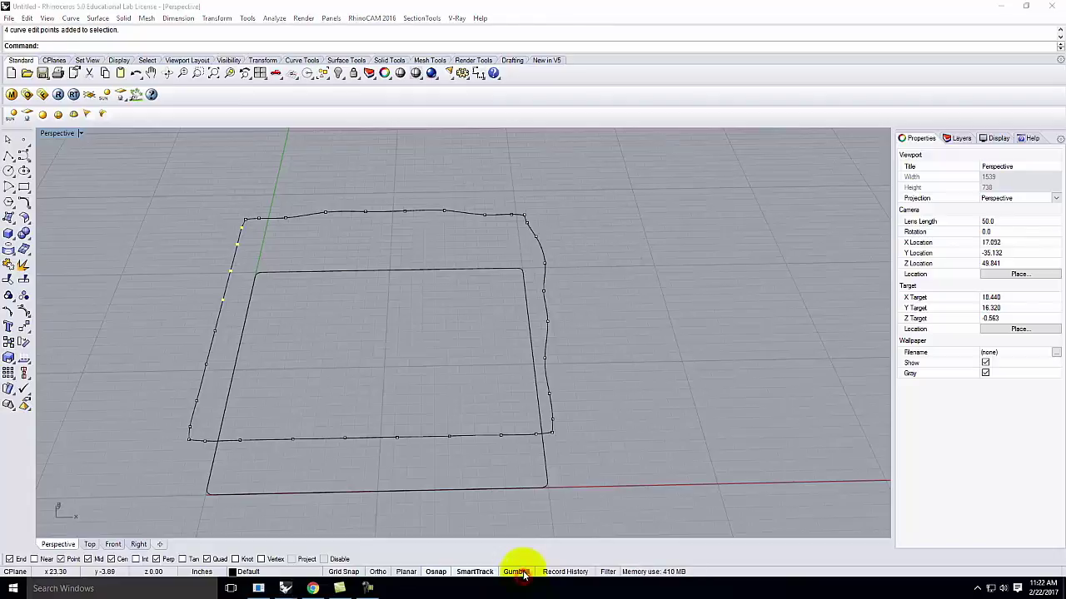
mouse_move(252, 261)
left_mouse_down()
mouse_move(231, 260)
mouse_move(243, 272)
left_mouse_up()
left_click(230, 269, "shift")
left_click(517, 571)
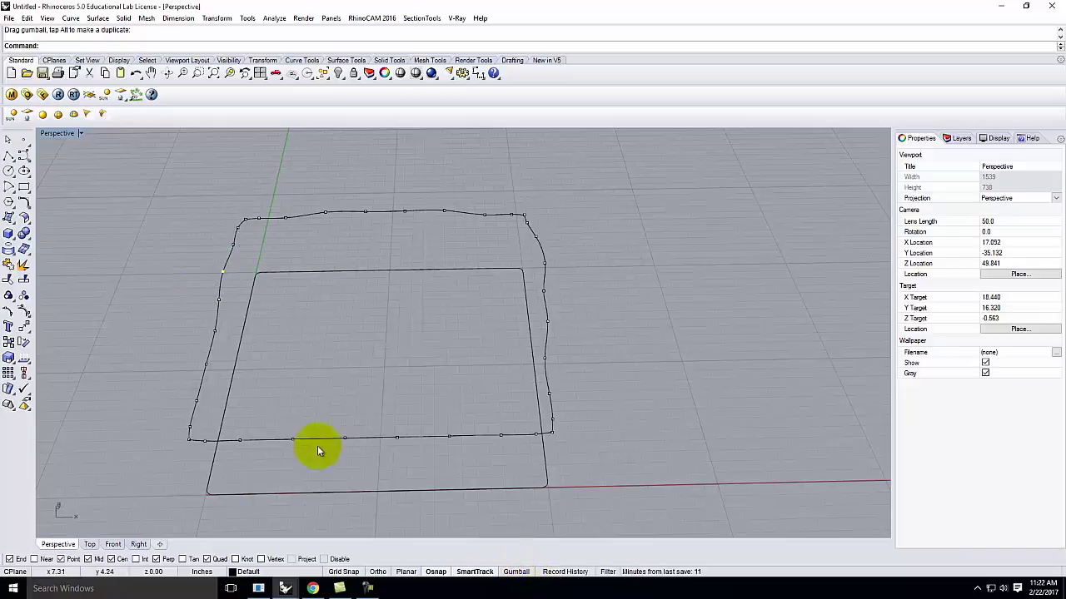
- Move the four middle edit points of the upper front edge curve slightly inward together
scroll(299, 445, "up", 2)
left_click_drag(271, 414, 518, 447)
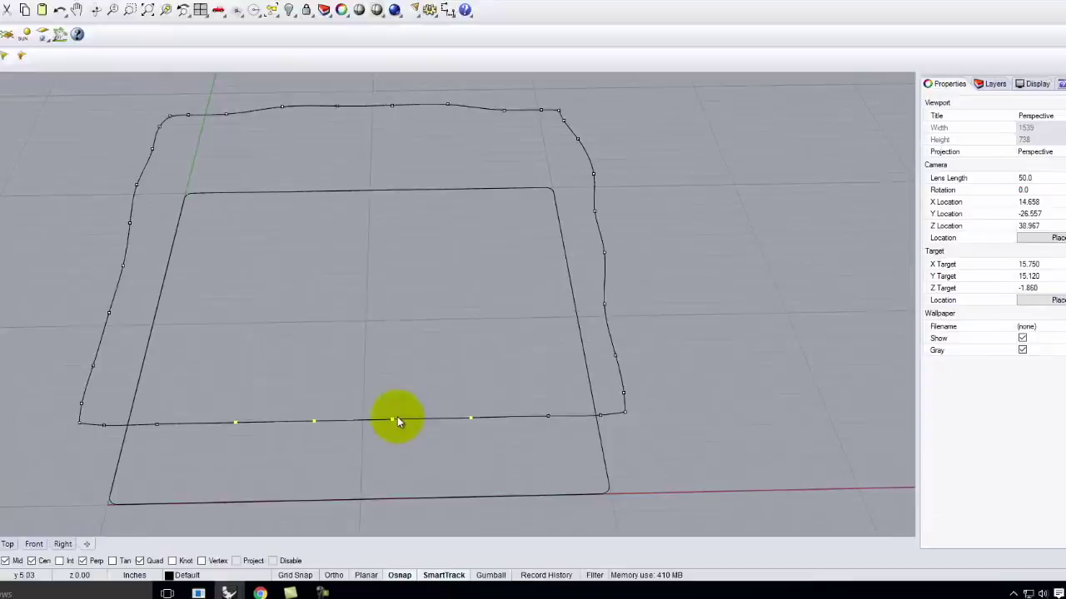
left_click_drag(397, 420, 388, 412)
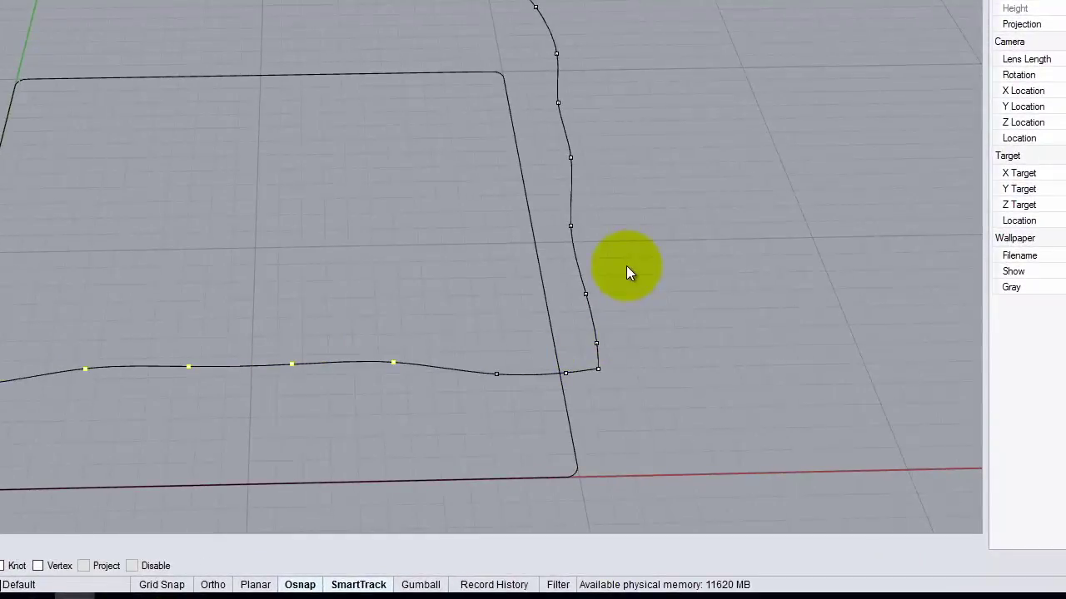
- Try to move only the right edge curve's end edit point away from the upper front right corner, and undo the move
left_click(586, 364)
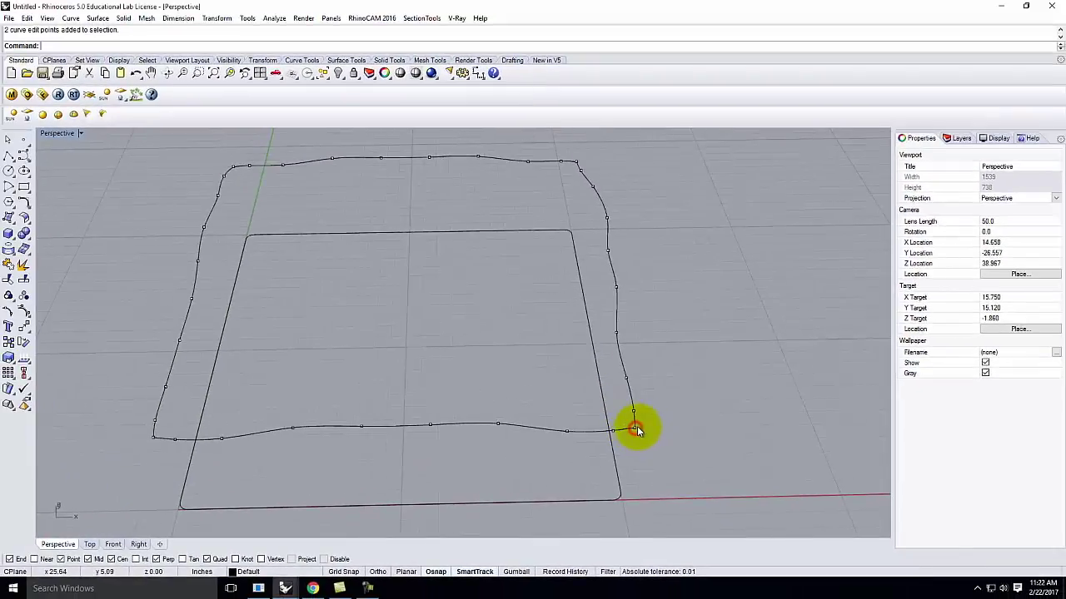
scroll(637, 427, "up", 5)
left_click(592, 353)
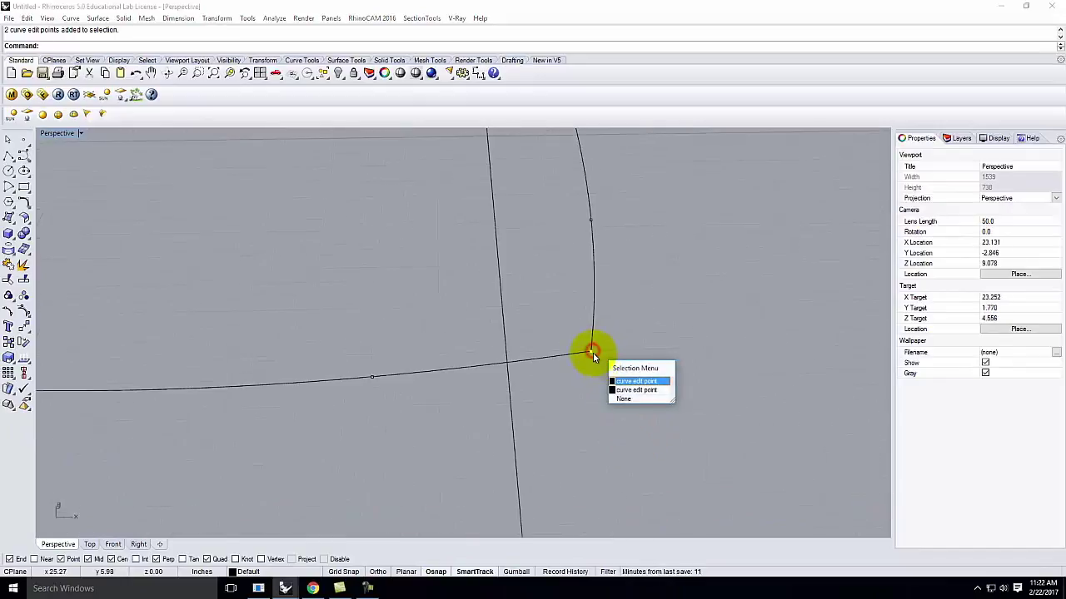
left_click(637, 383)
left_click_drag(591, 351, 620, 416)
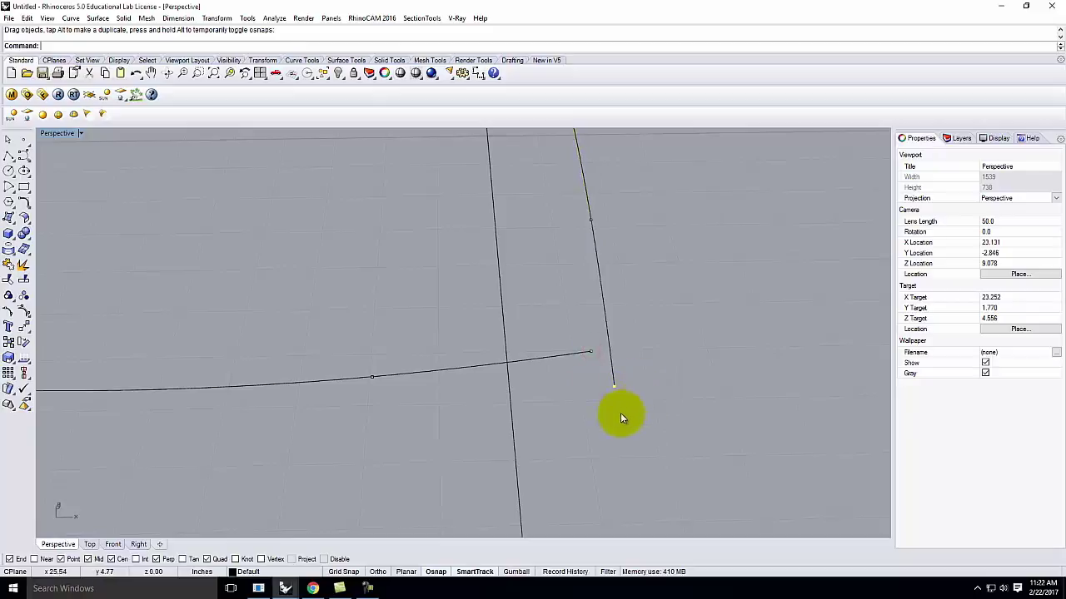
key("ctrl+z")
key("ctrl+z")
- Move the coincident end edit points together at the upper front right corner, and likewise at the upper front left corner
left_click(561, 331)
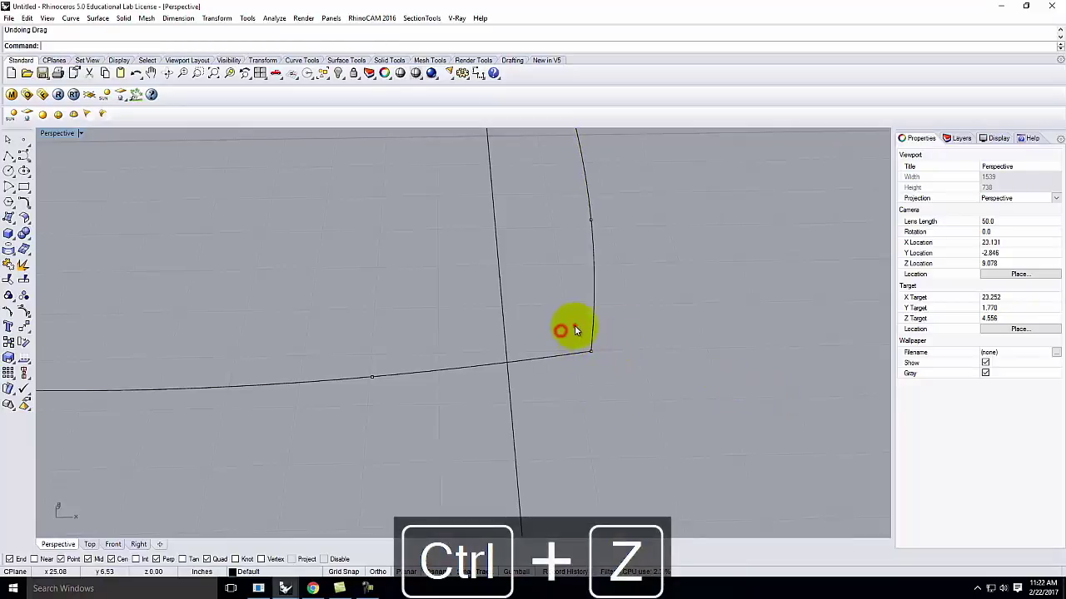
left_click_drag(590, 351, 547, 314)
right_click_drag(547, 314, 640, 428)
scroll(635, 432, "down", 10)
scroll(219, 408, "up", 8)
left_click_drag(223, 468, 259, 483)
scroll(259, 483, "down", 6)
scroll(316, 245, "up", 6)
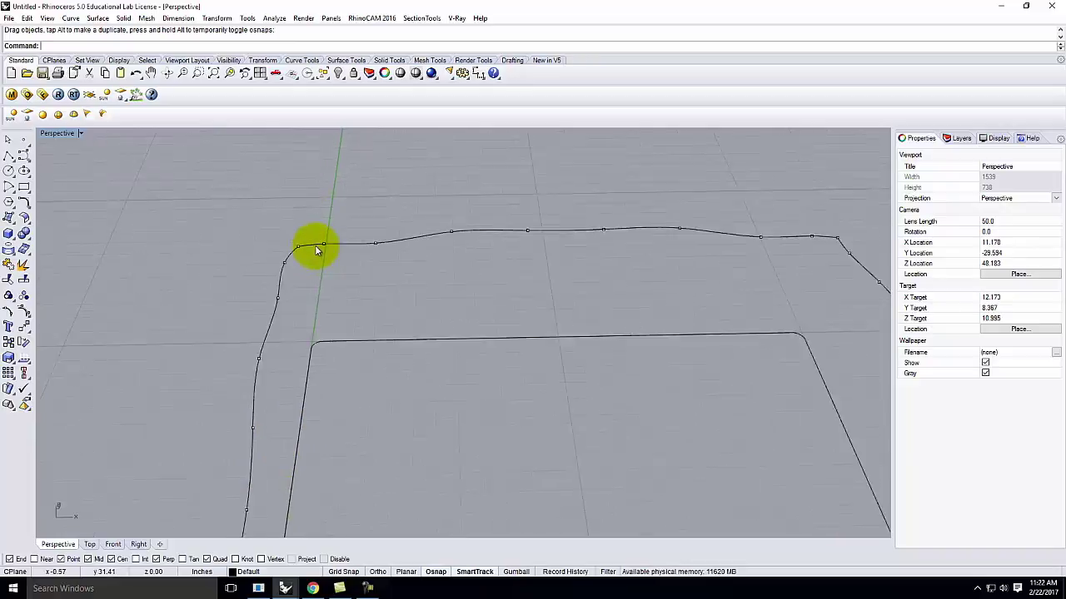
- Move the coincident end edit points together at the upper back left corner, and likewise at the upper back right corner
left_click_drag(289, 233, 299, 248)
scroll(442, 279, "down", 3)
scroll(547, 258, "up", 4)
right_click_drag(546, 257, 571, 352)
left_click_drag(545, 348, 594, 403)
right_click_drag(566, 370, 564, 388)
left_click_drag(565, 382, 565, 401)
- Select four neighbouring middle edit points on the upper left edge curve
right_click_drag(621, 333, 721, 328)
scroll(662, 319, "down", 5)
right_click_drag(654, 326, 433, 206)
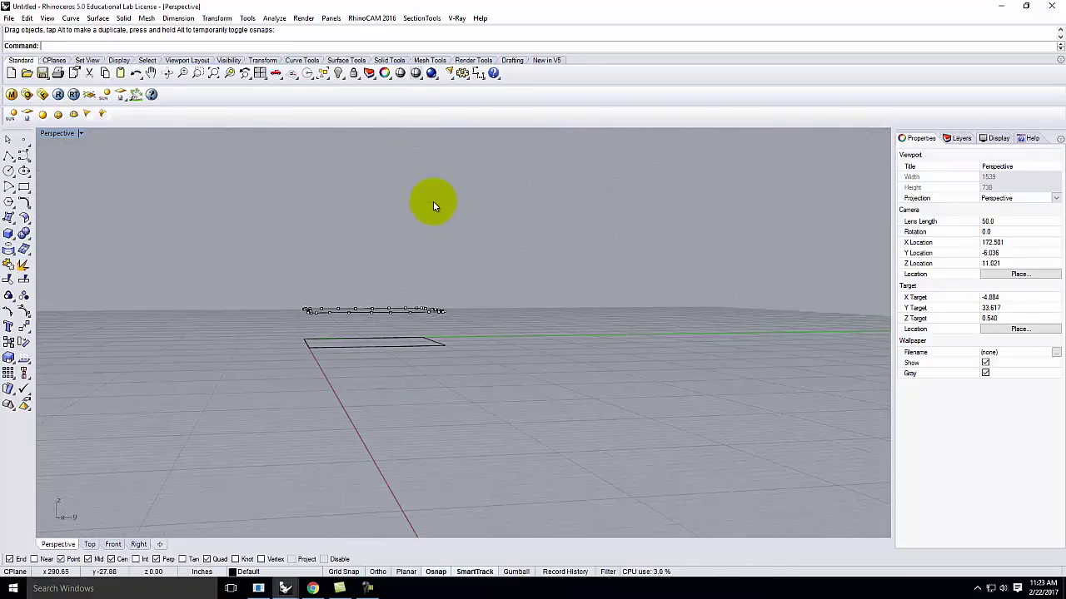
right_click_drag(433, 205, 443, 337)
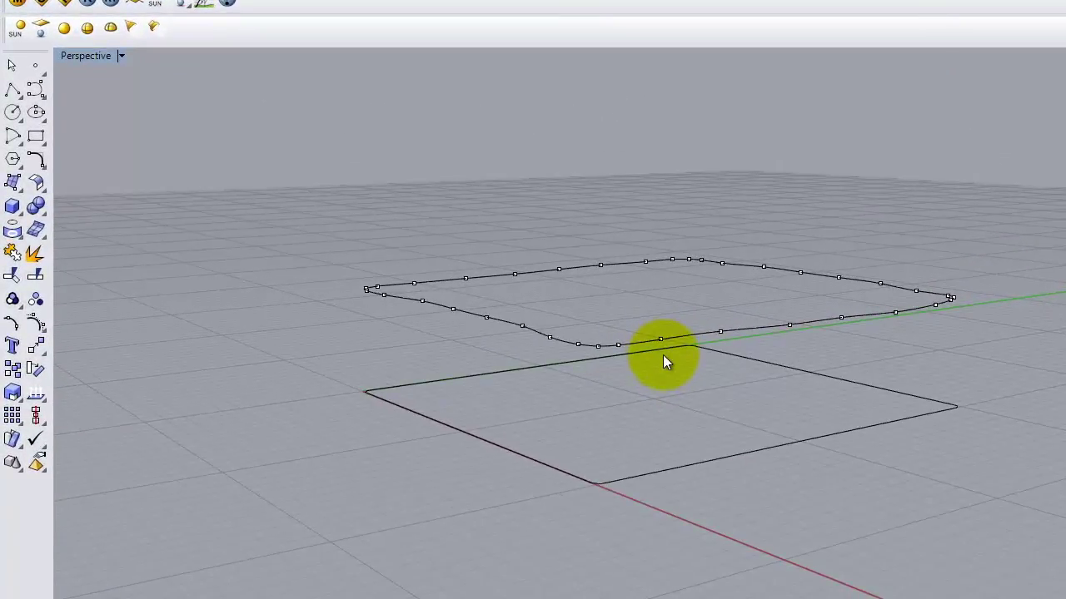
left_click_drag(498, 214, 660, 286)
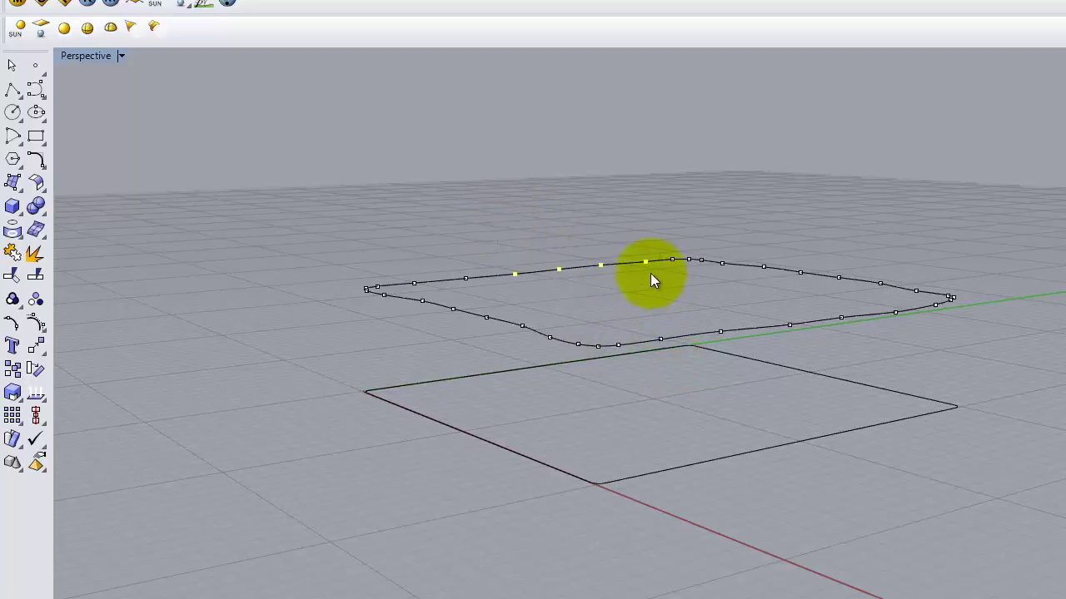
- Try to move the selected edit points freehand in the side view, and undo each move
double_click(80, 53)
mouse_move(369, 453)
left_mouse_down()
mouse_move(371, 465)
mouse_move(371, 454)
left_mouse_up()
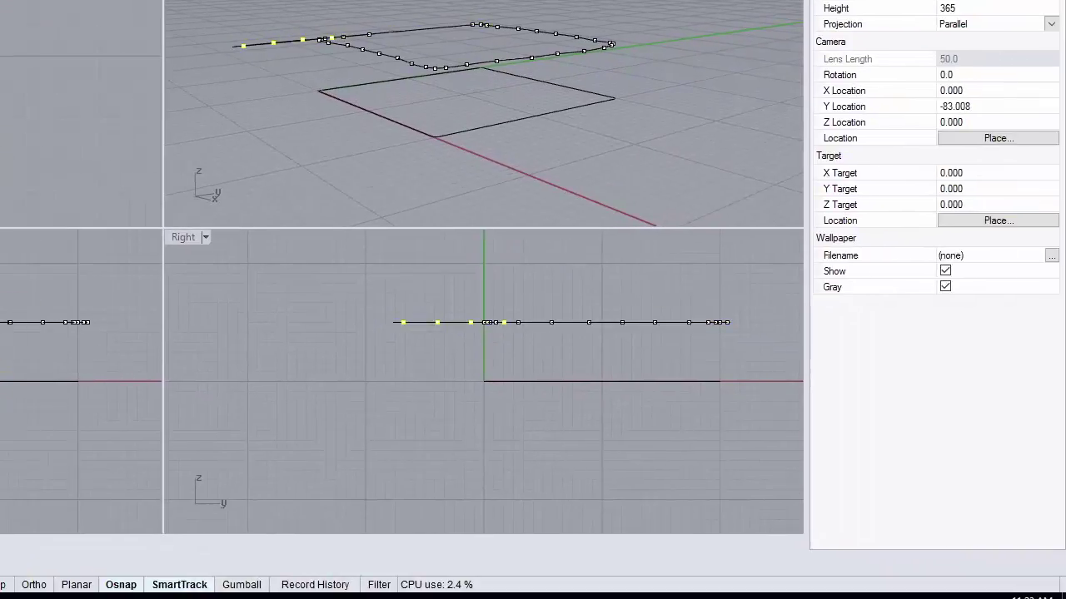
key("ctrl+z")
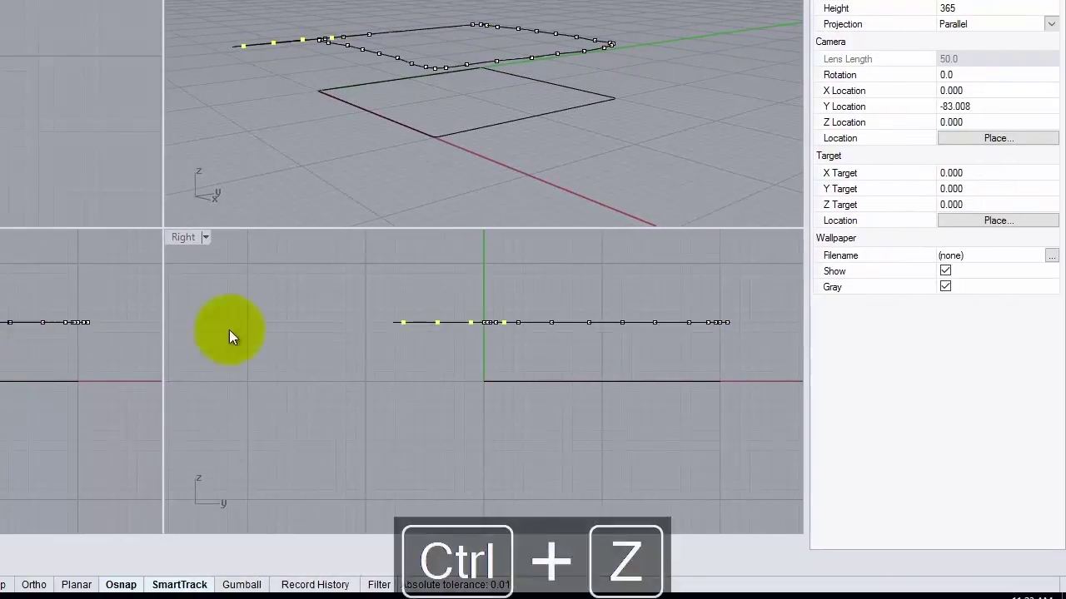
left_click_drag(618, 323, 620, 333)
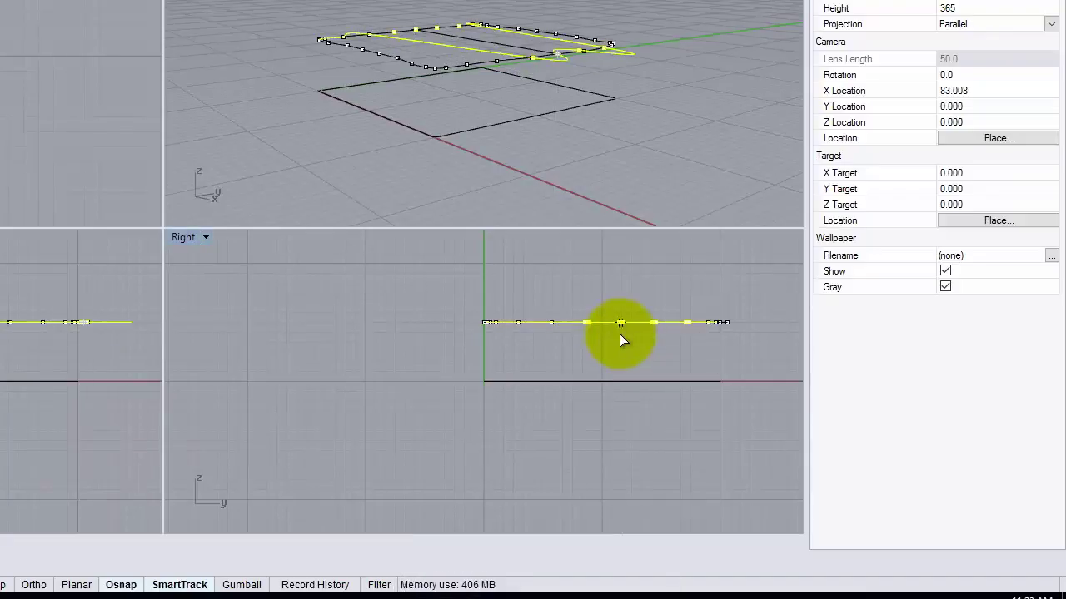
key("ctrl+z")
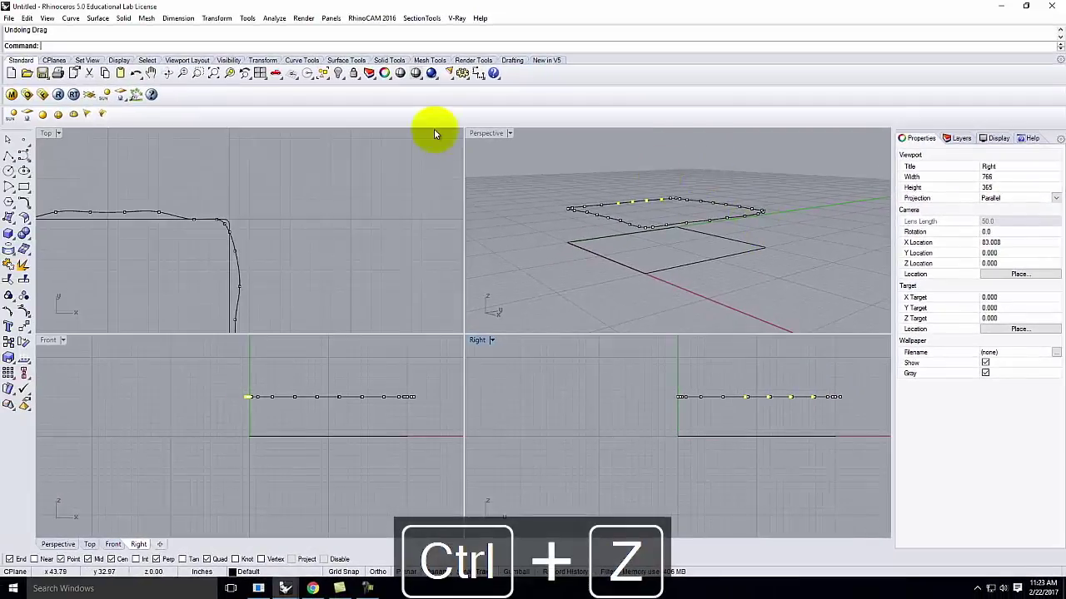
- Move the four selected edit points of the upper left edge curve vertically down by about 0.26 in
double_click(492, 133)
scroll(319, 248, "up", 5)
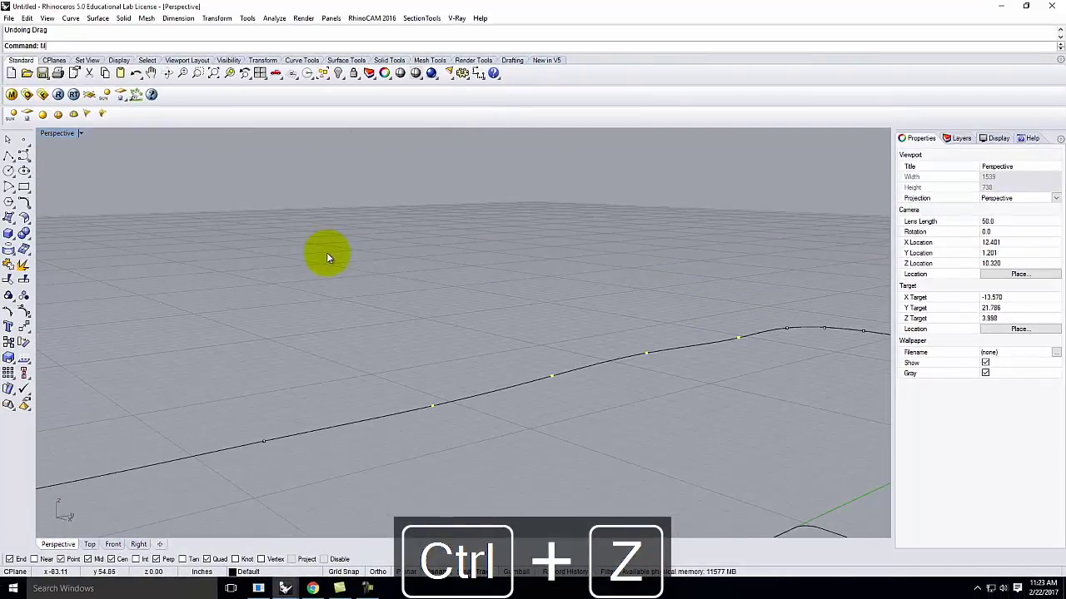
type("ove")
key("Return")
left_click(326, 254)
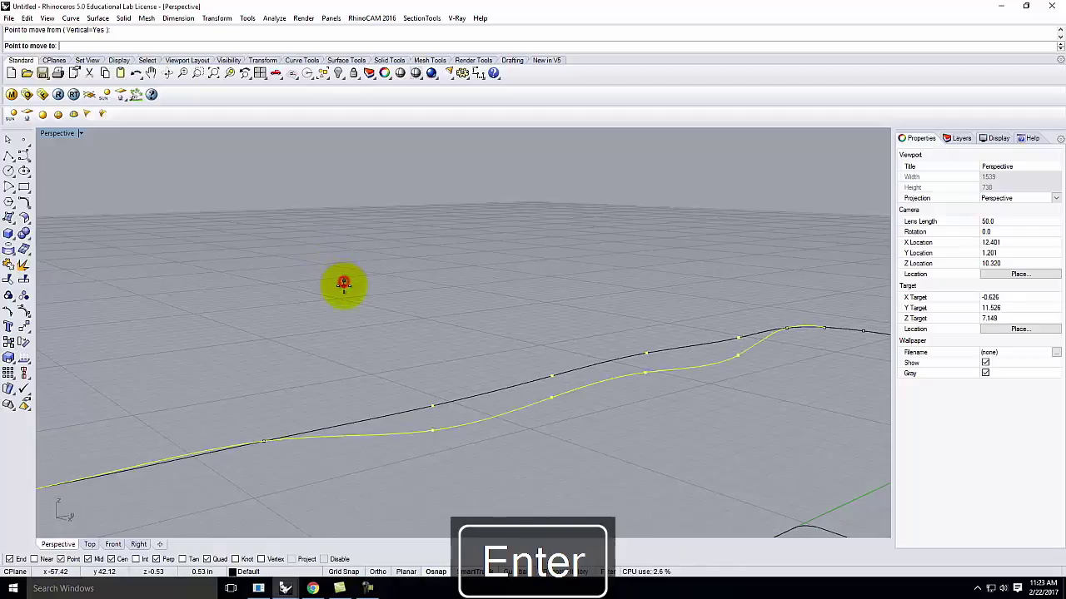
left_click(341, 285)
- Move four middle edit points of the upper back edge curve vertically up by about 0.16 in
right_click_drag(309, 250, 617, 336)
scroll(616, 336, "down", 1)
scroll(478, 326, "down", 1)
left_click_drag(593, 267, 771, 337)
key("Return")
type("v")
key("Return")
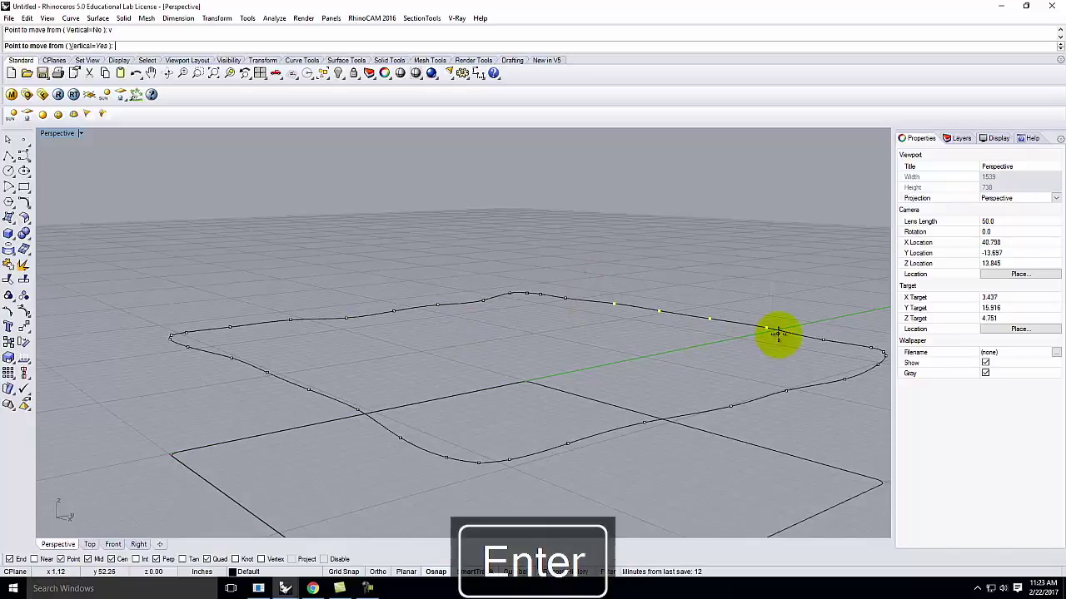
left_click(733, 353)
left_click(732, 353)
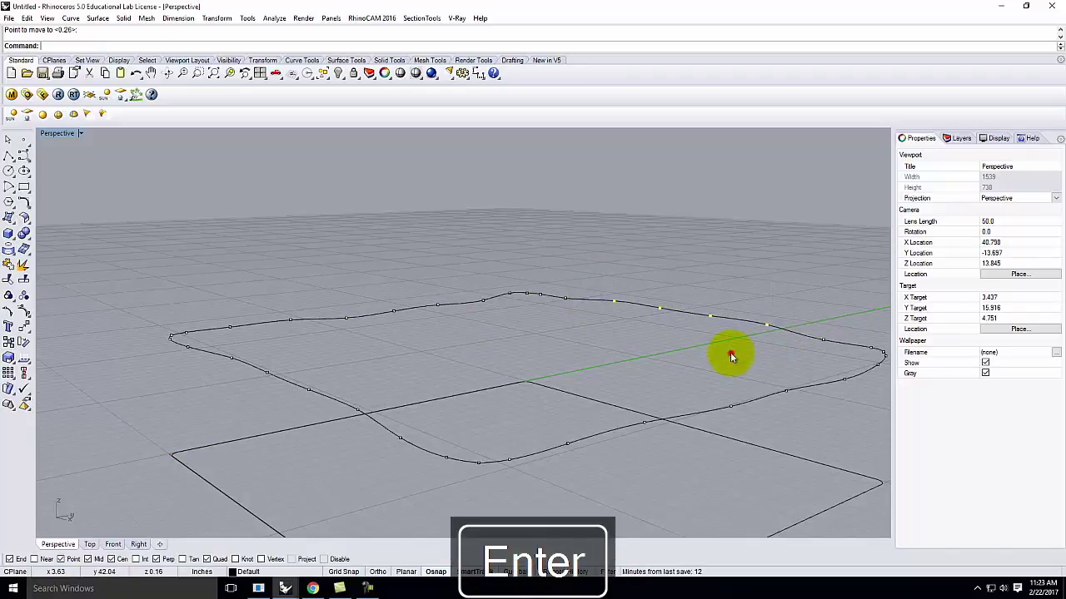
- Move three edit points of the upper right edge curve near the back corner vertically down by about 0.35 in
key("Escape")
left_click_drag(771, 365, 797, 405)
left_click_drag(697, 372, 862, 431)
key("Return")
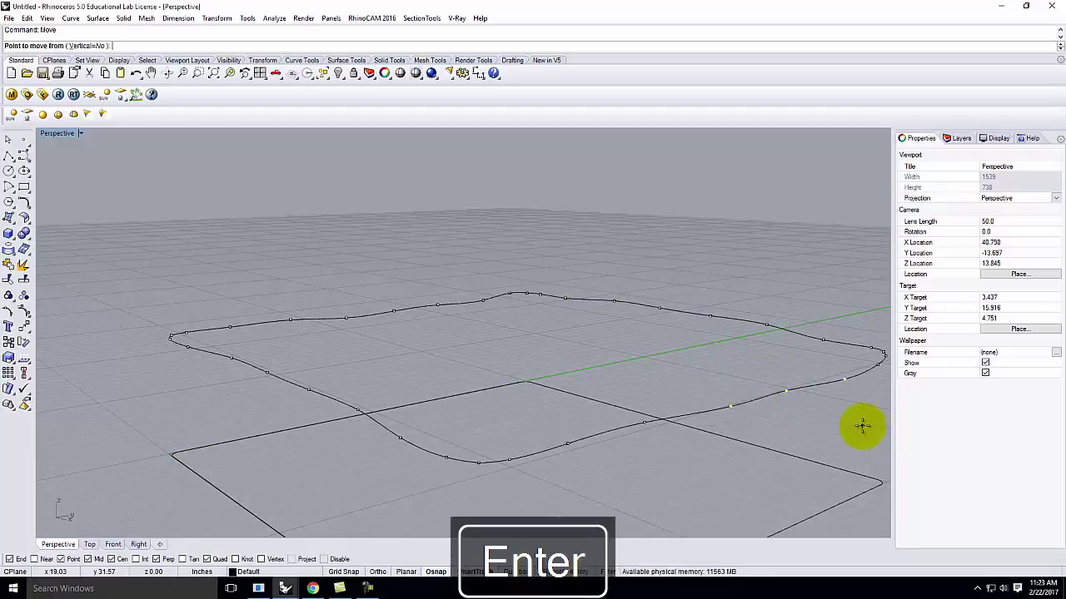
left_click(862, 426)
left_click(830, 422)
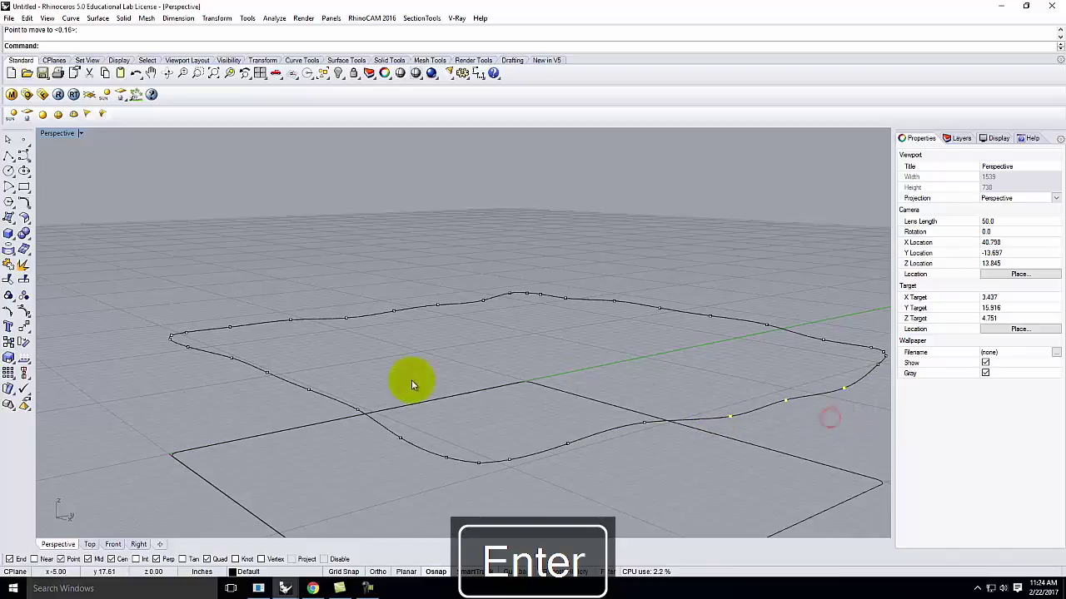
- Move two middle edit points of the upper front edge curve vertically up slightly, and hide the edit points
left_click_drag(244, 344, 343, 409)
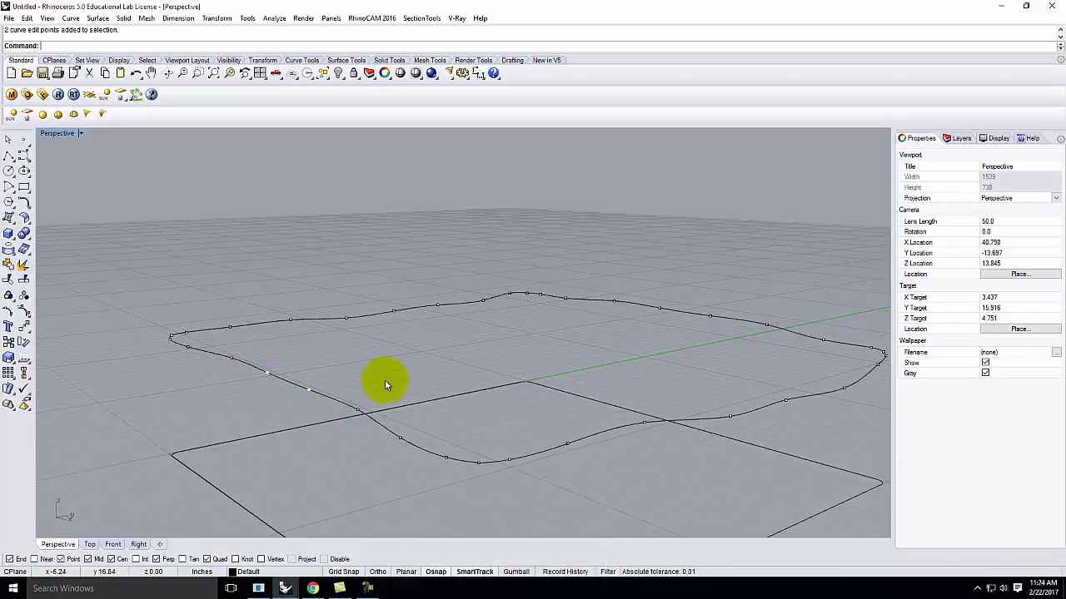
key("Return")
type("v")
key("Return")
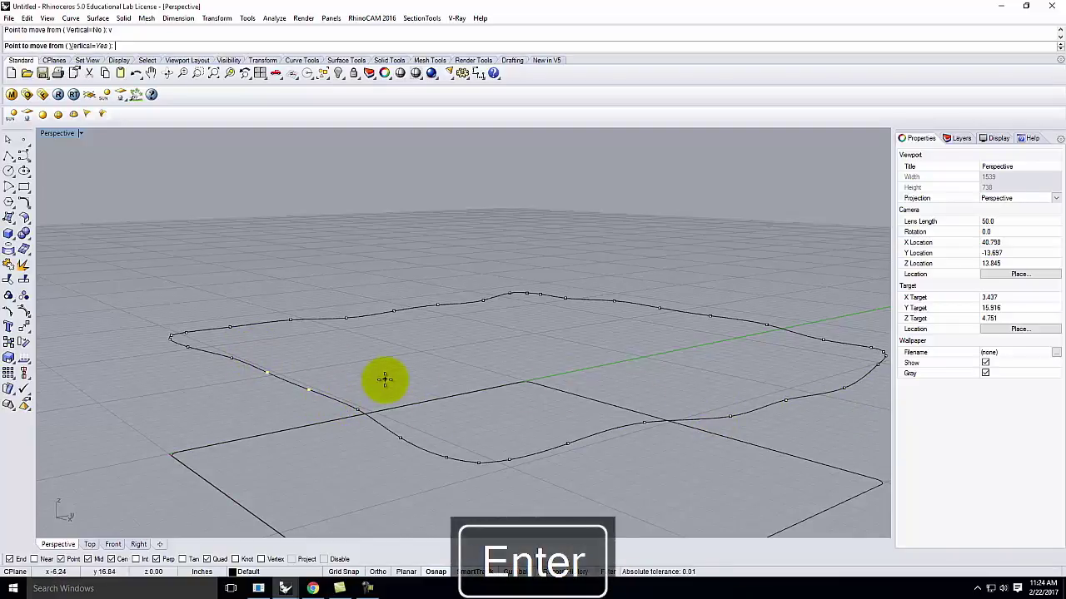
left_click(385, 379)
left_click(381, 374)
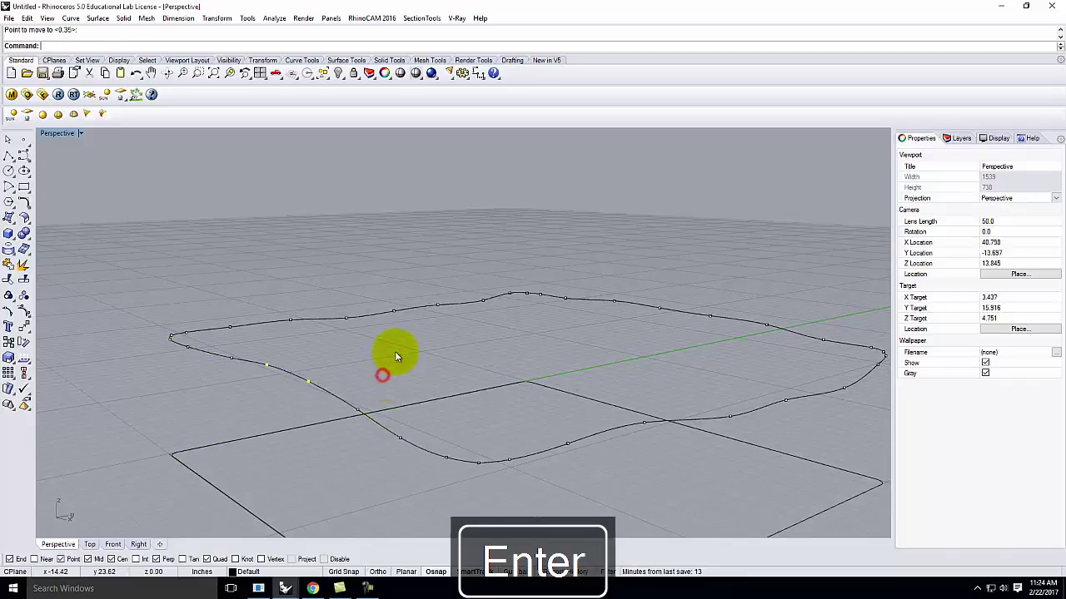
key("Escape")
- Examine the reshaped upper outline from several angles, highlighting its separate edge curves one by one
right_click_drag(495, 303, 476, 378)
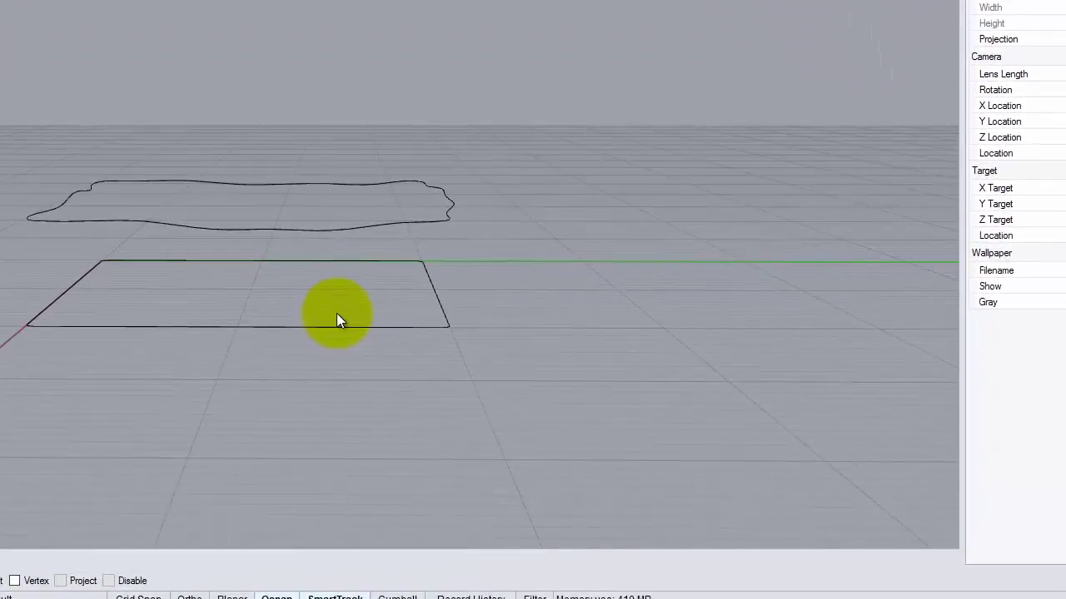
right_click_drag(57, 92, 266, 214)
right_click_drag(430, 217, 408, 213)
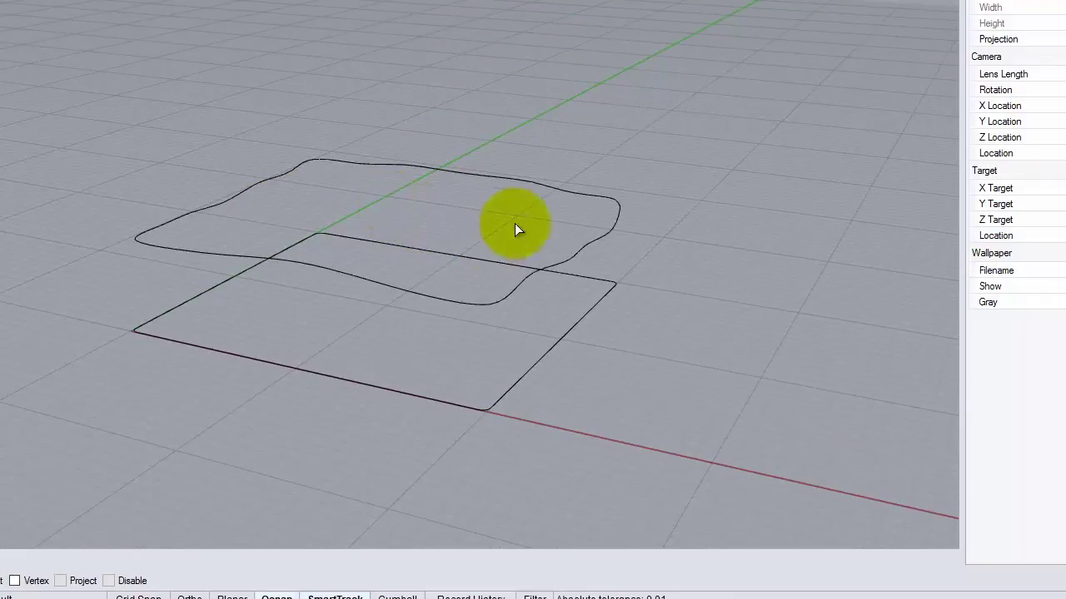
left_click(501, 176)
left_click(283, 173)
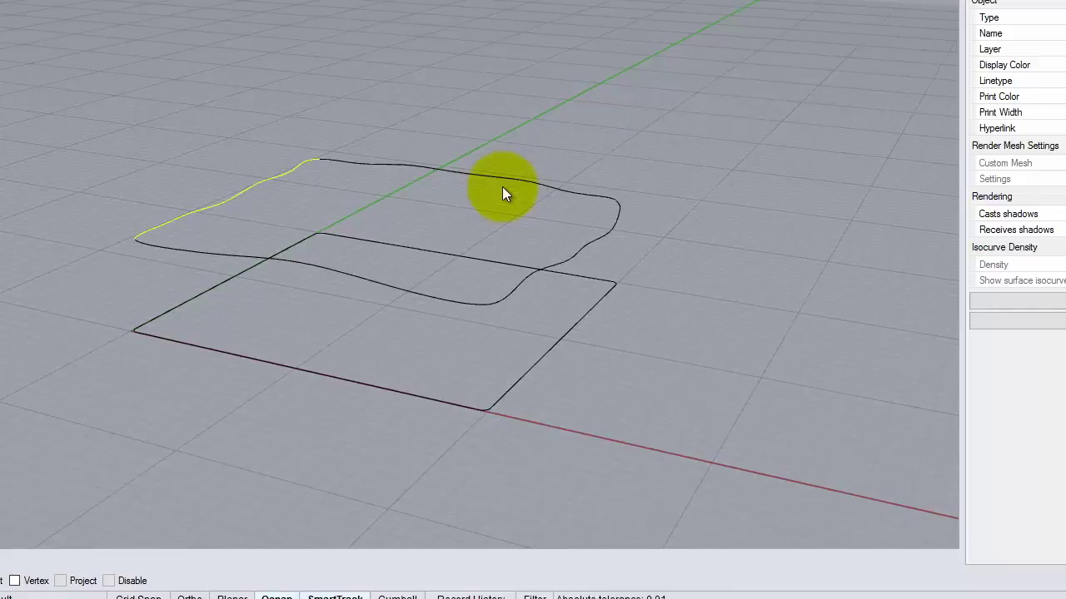
left_click(432, 53)
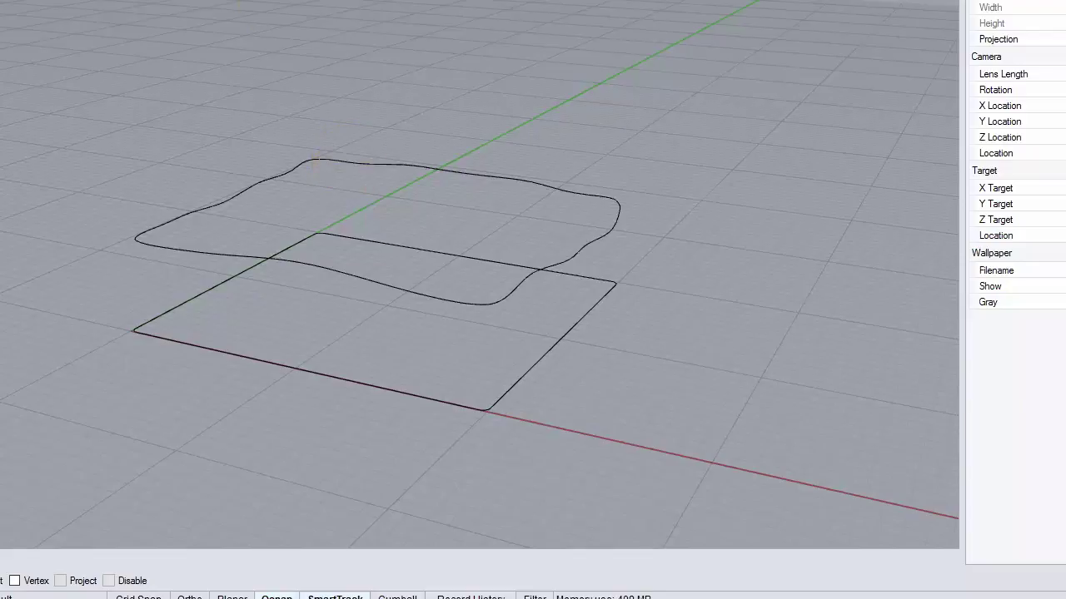
left_click(354, 277)
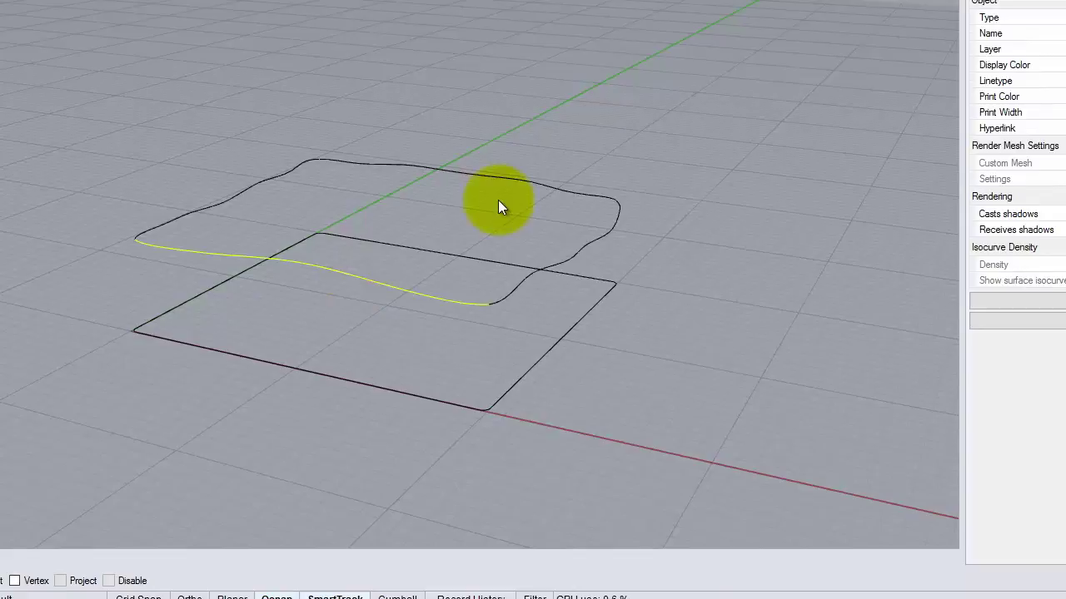
left_click(442, 169)
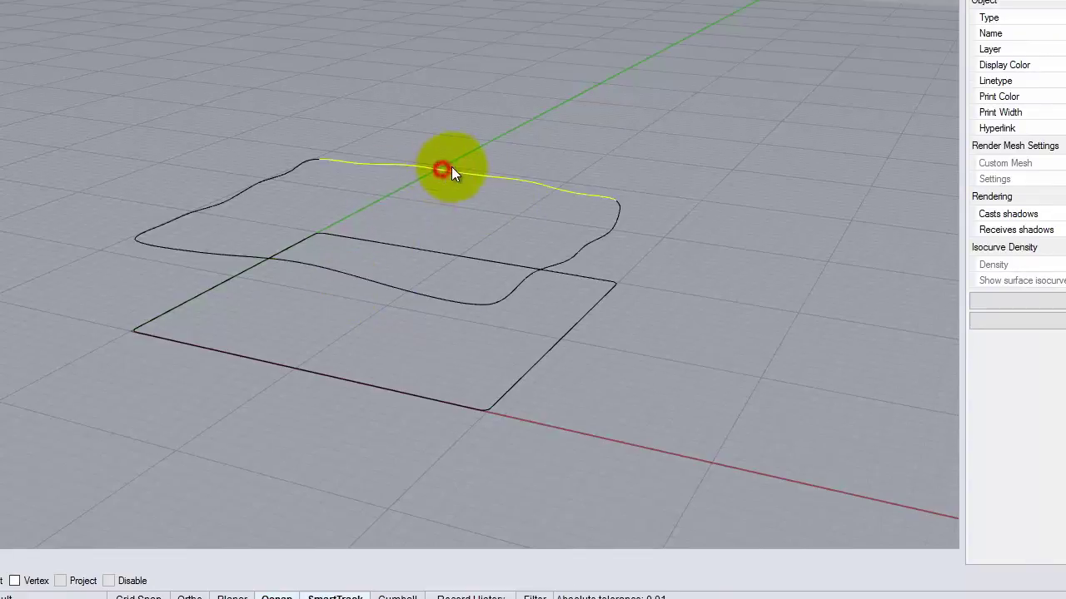
left_click(596, 244)
left_click(261, 182)
left_click(238, 139)
- Create a curve network surface from the four upper edge curves with 0.01 edge and 0.1 interior tolerance and Position edge matching
right_click_drag(46, 257, 93, 188)
mouse_move(69, 95)
left_mouse_down()
mouse_move(564, 264)
mouse_move(693, 256)
mouse_move(694, 235)
left_mouse_up()
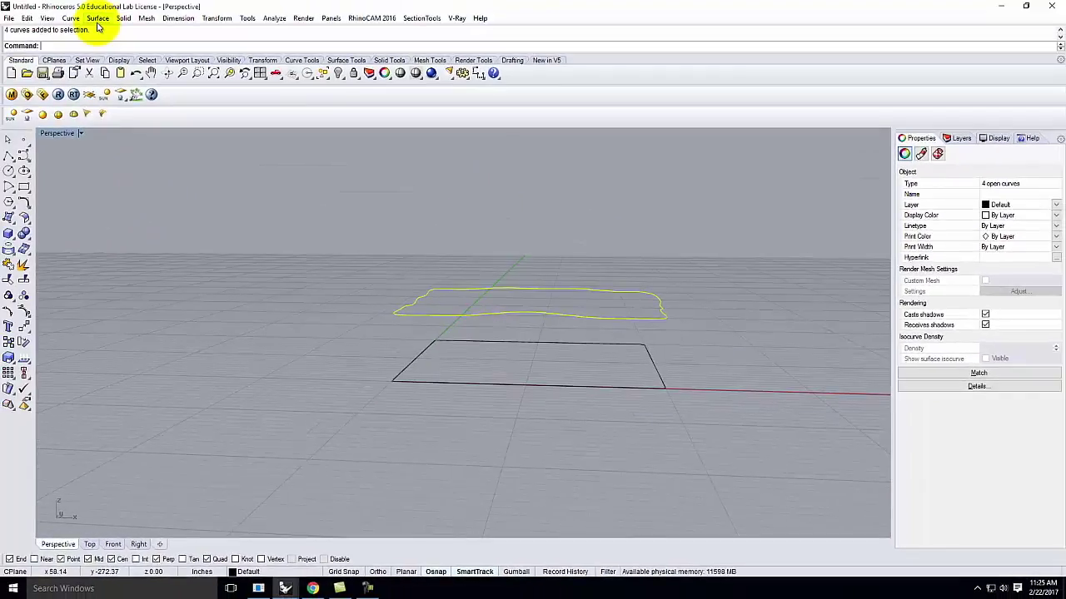
left_click(96, 19)
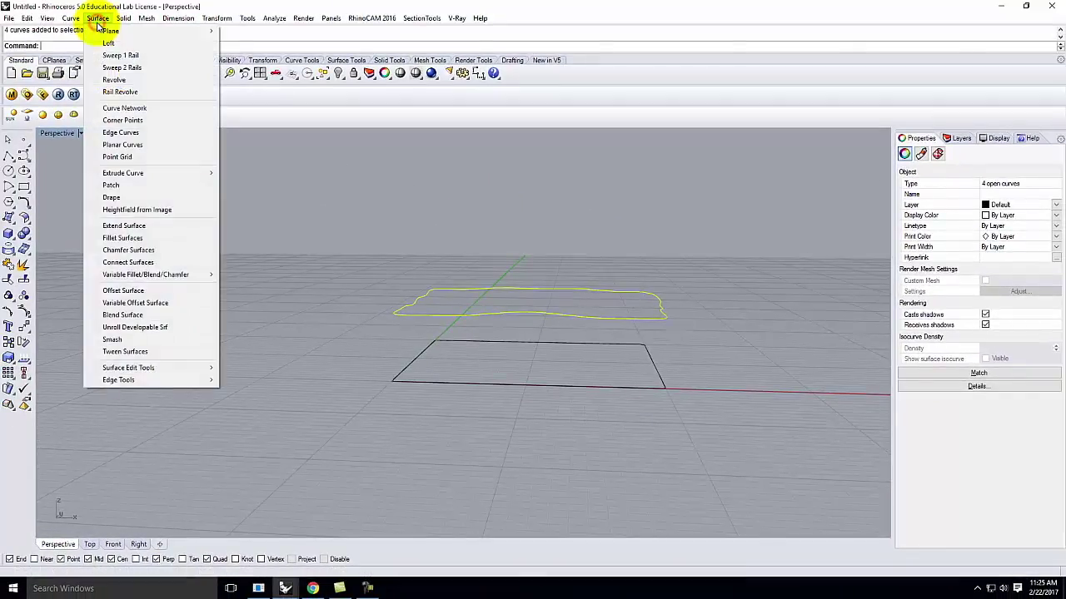
left_click(133, 109)
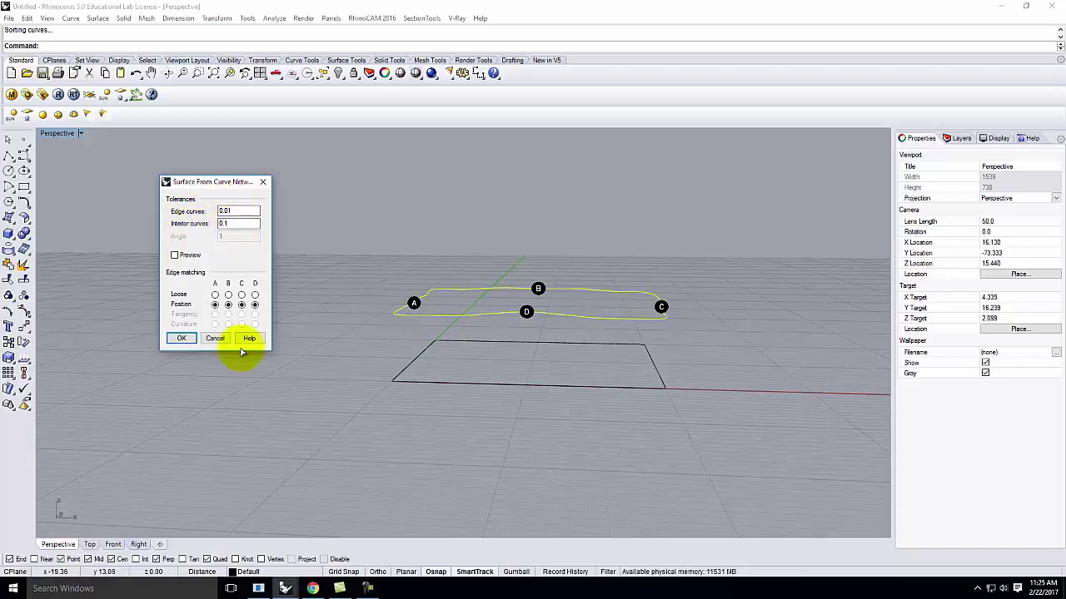
left_click(188, 345)
- Inspect the curve network surface from several angles, and delete it
scroll(668, 323, "up", 3)
right_click_drag(620, 370, 770, 381)
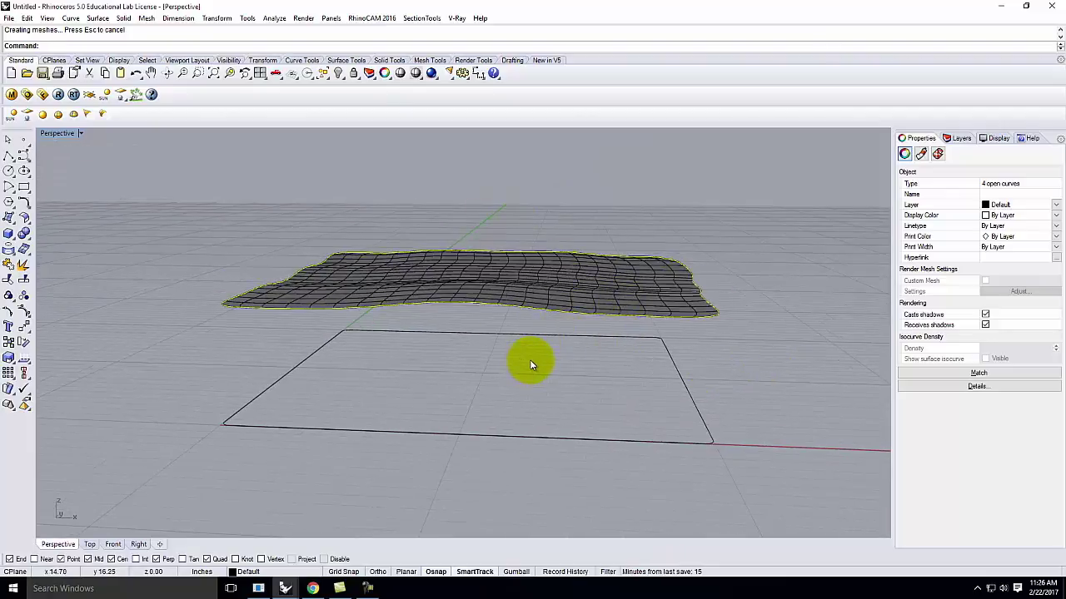
right_click_drag(533, 292, 558, 345)
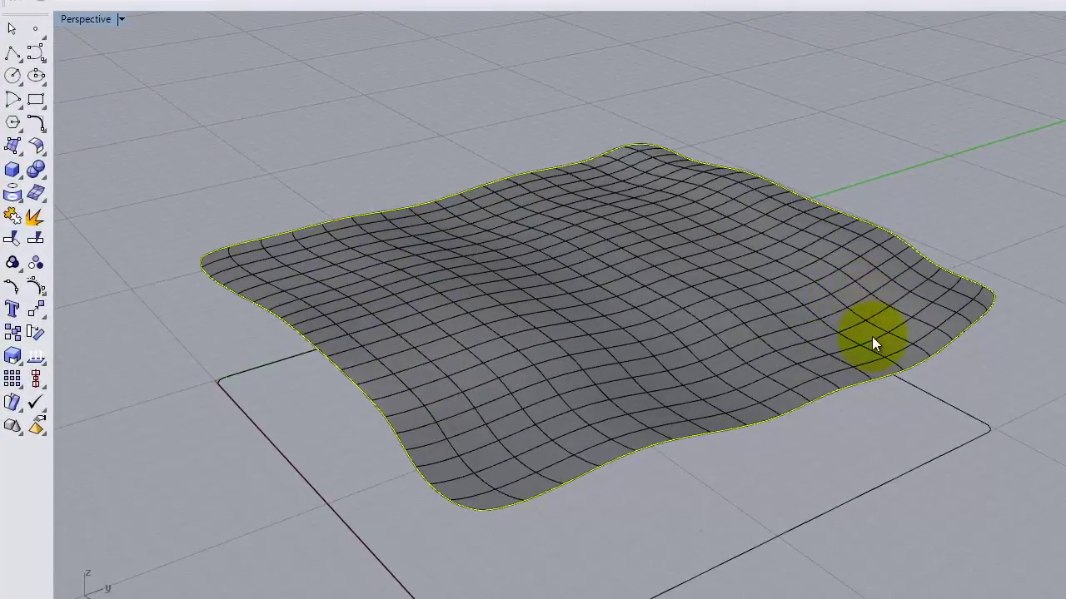
right_click_drag(873, 339, 881, 300)
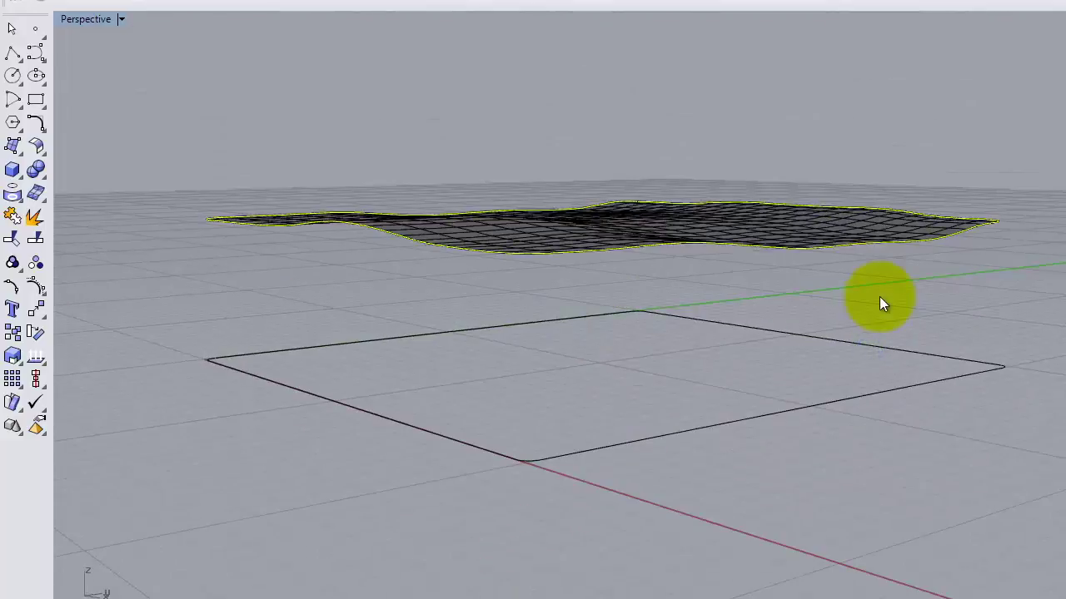
right_click_drag(880, 297, 975, 238)
left_click(832, 272)
key("Delete")
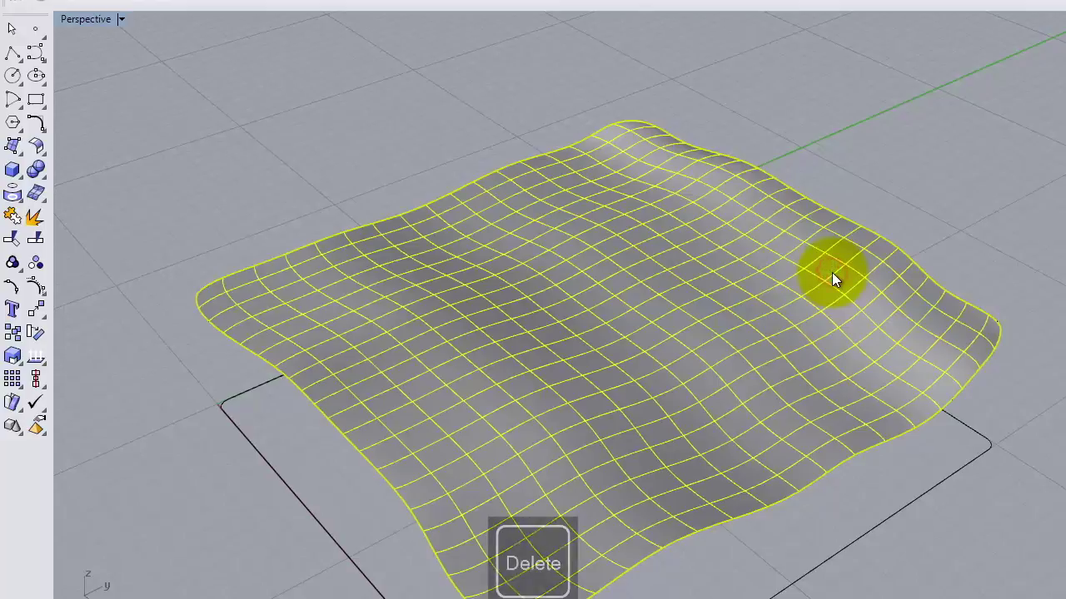
- Draw a straight line between the midpoints of the upper front and back edge curves, with Point, Cen, Perp and Quad snaps off
right_click_drag(752, 268, 844, 214)
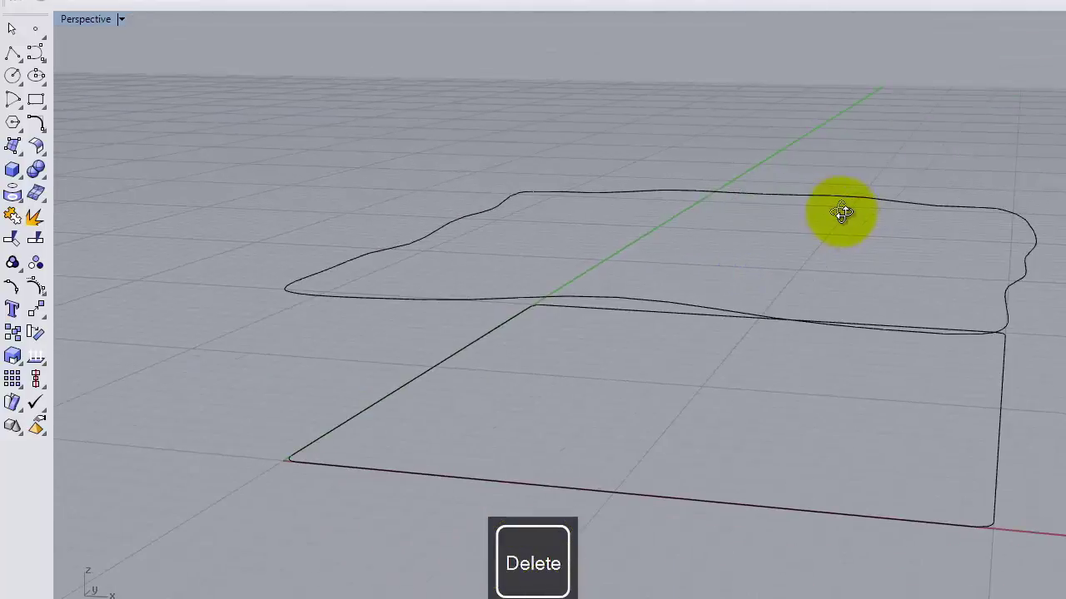
right_click_drag(788, 268, 706, 340)
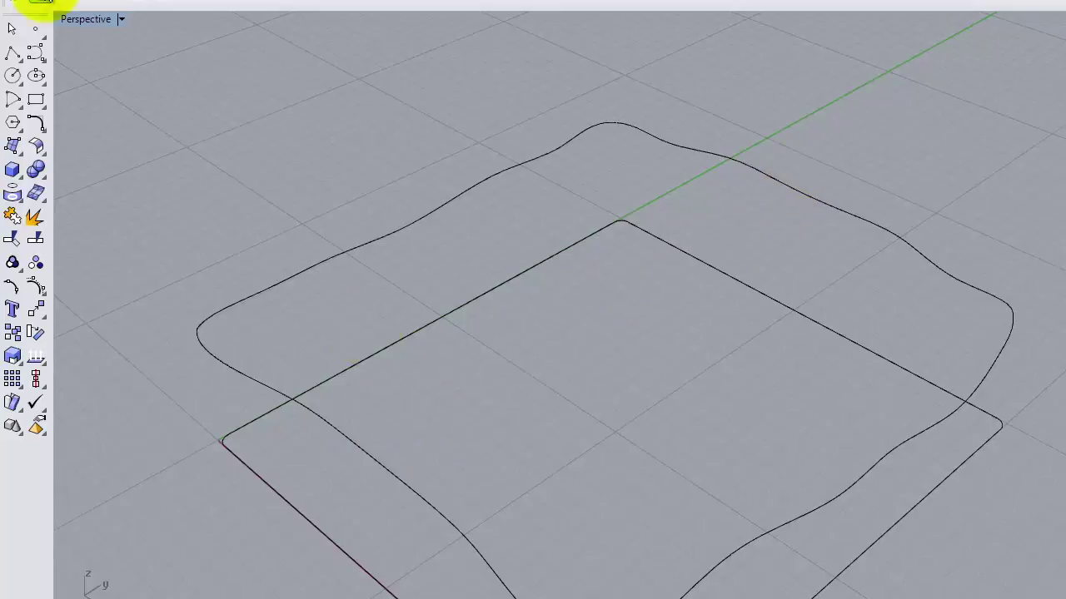
left_click(13, 55)
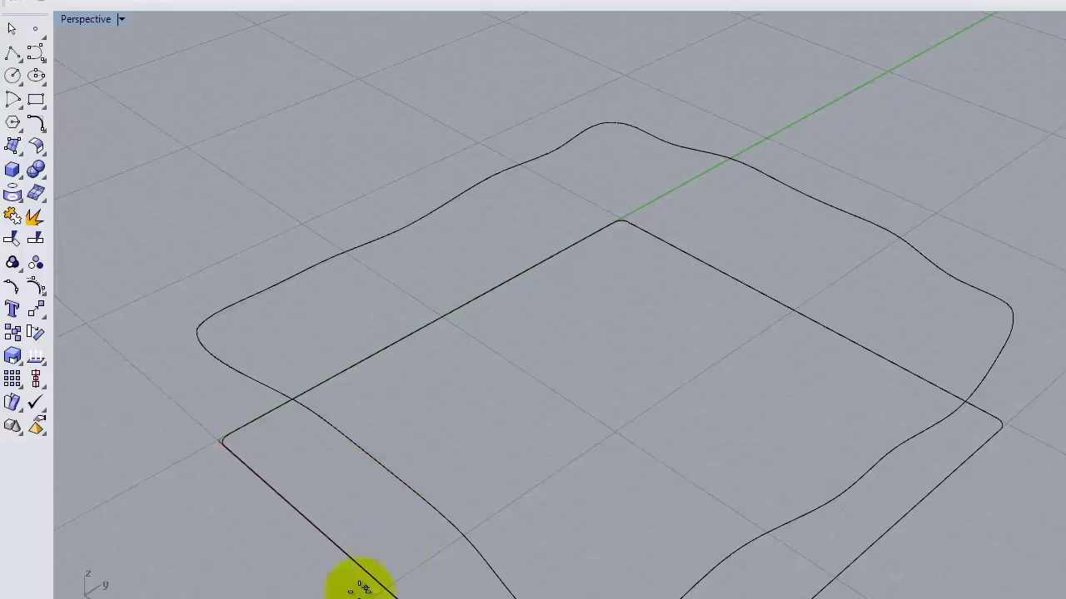
left_click(366, 460)
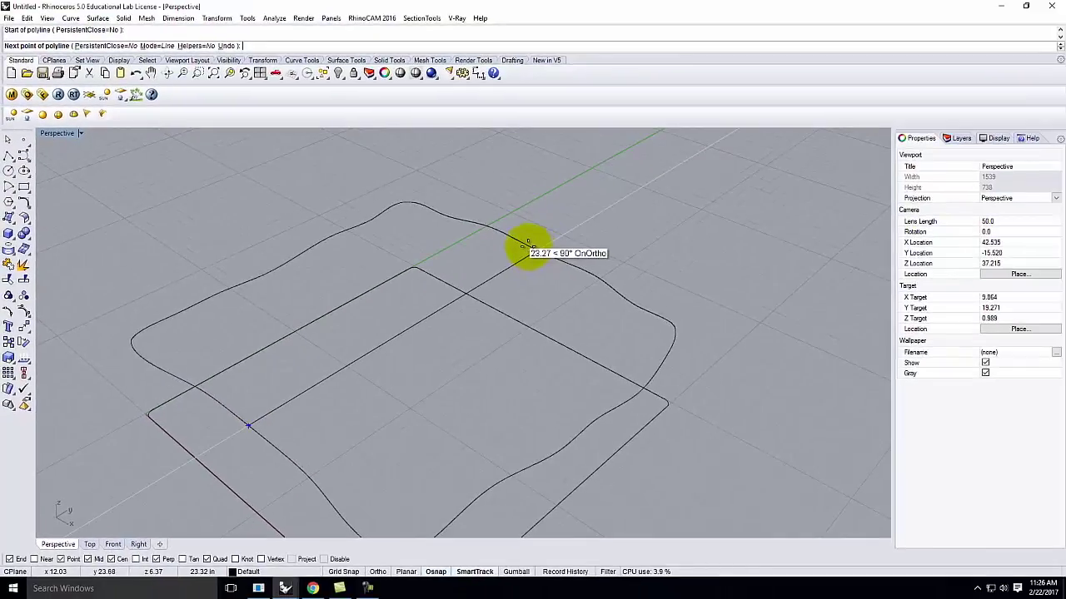
mouse_move(527, 242)
right_mouse_down()
mouse_move(514, 243)
mouse_move(458, 361)
mouse_move(495, 257)
mouse_move(529, 237)
right_mouse_up()
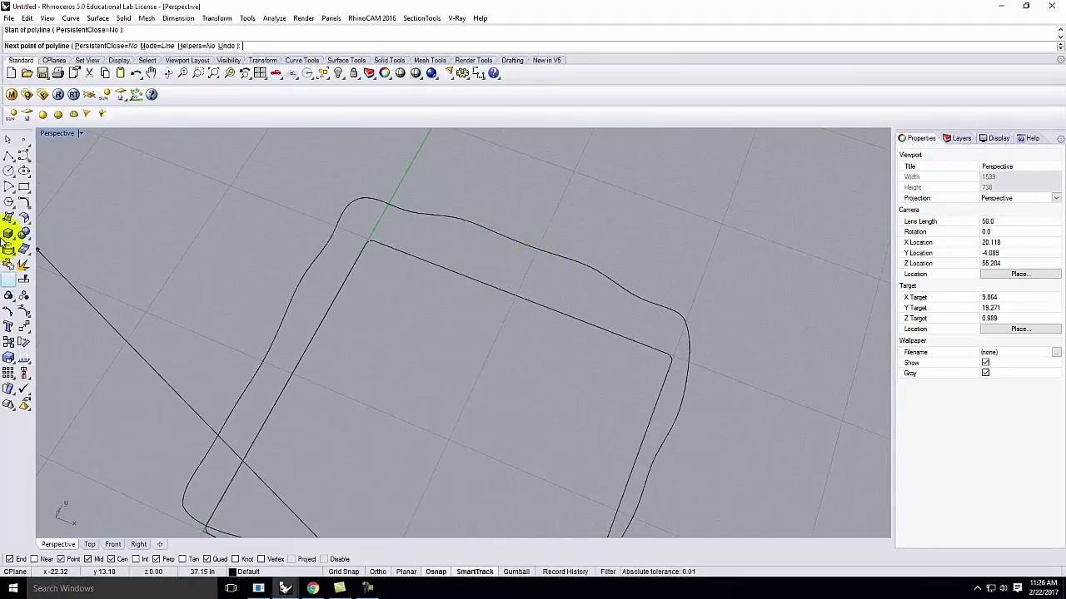
left_click(61, 559)
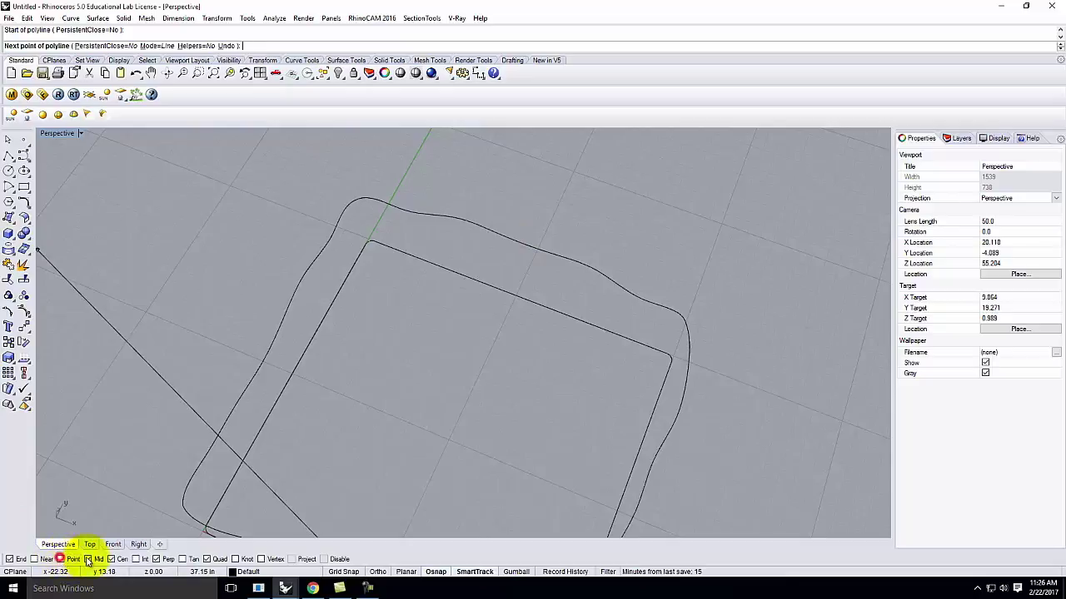
left_click(110, 560)
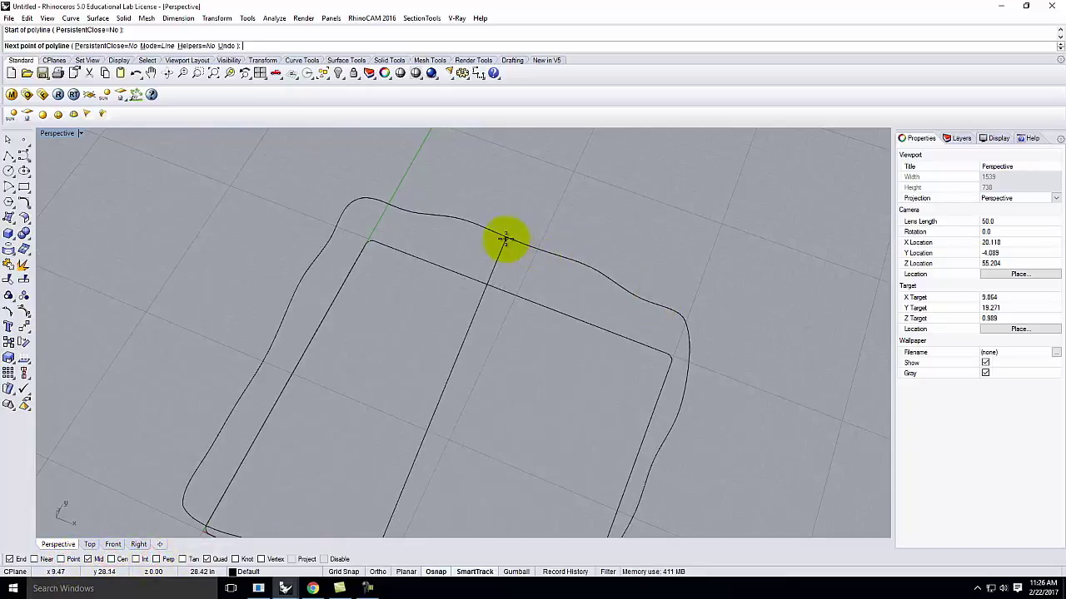
left_click(207, 560)
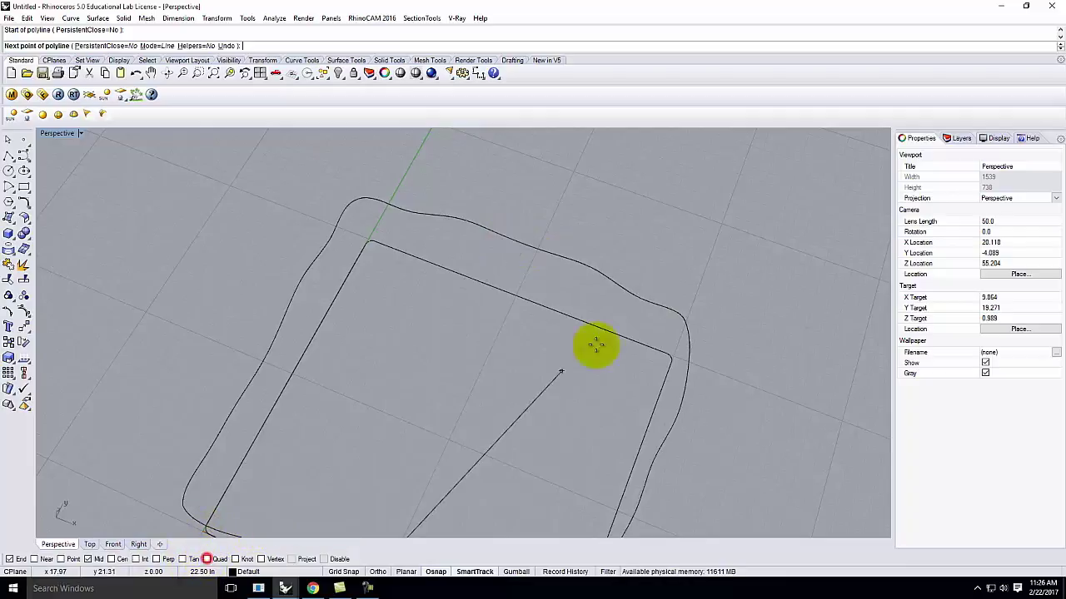
left_click(520, 242)
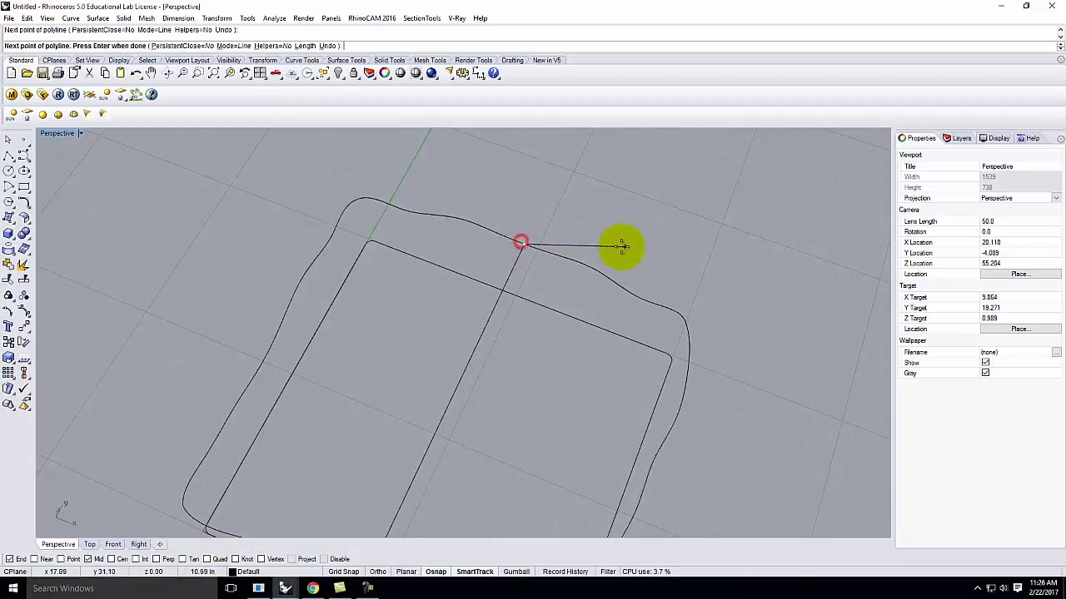
key("Return")
- Rebuild the line between the edge midpoints with a point count of 5 and degree 3, and show its edit points
scroll(621, 247, "down", 3)
right_click_drag(577, 245, 485, 317)
left_click(487, 320)
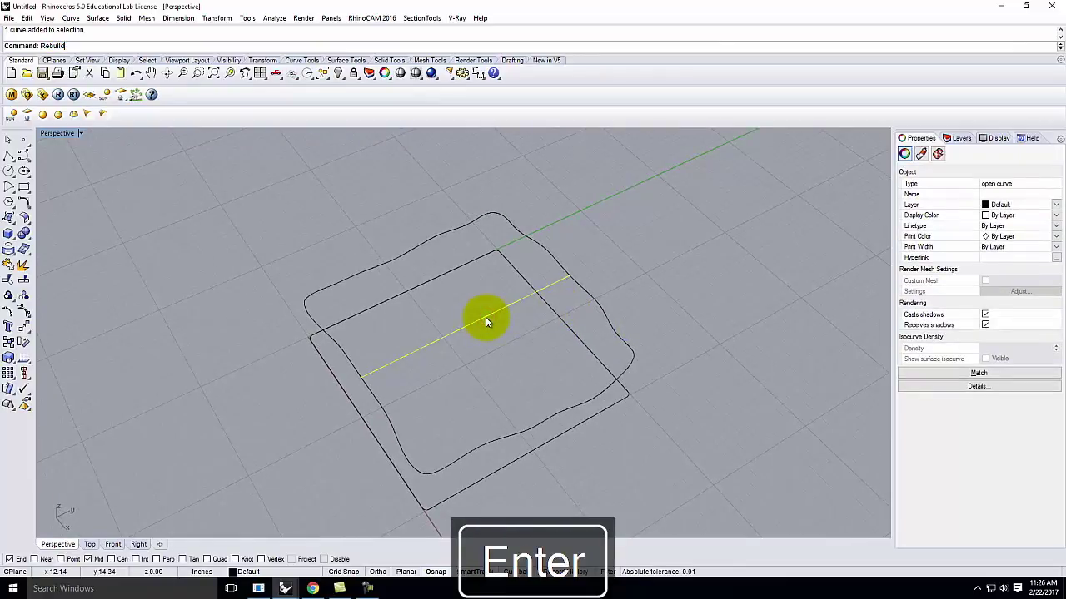
key("Return")
double_click(240, 192)
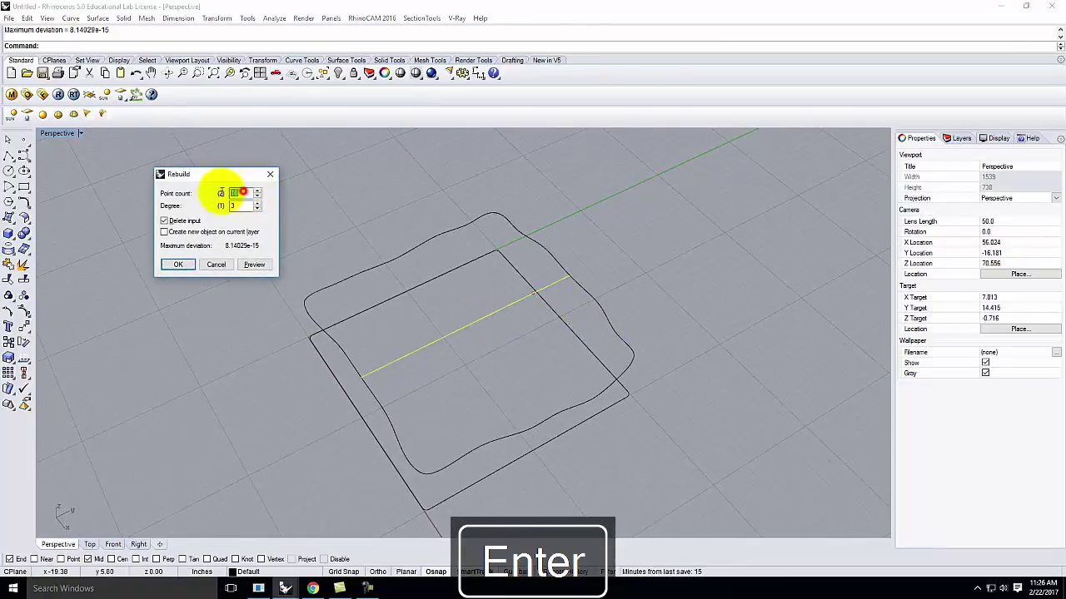
type("5")
left_click(172, 264)
left_click(8, 310)
- Move the edit point next to the center curve's back end vertically down about 1.35 inches
right_click_drag(411, 313, 516, 278)
scroll(516, 278, "up", 5)
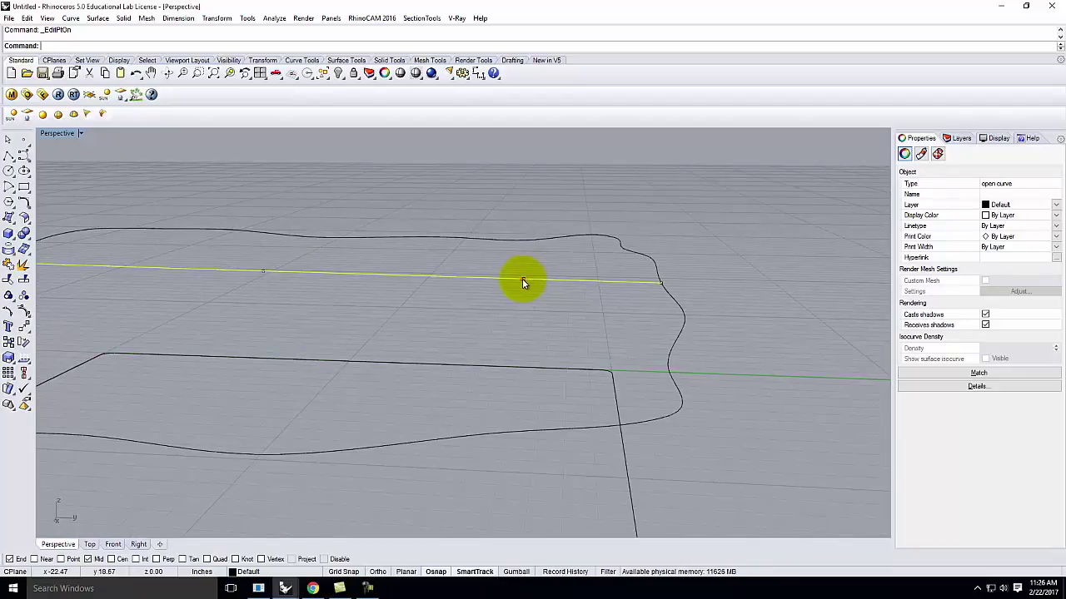
left_click(521, 280)
key("Return")
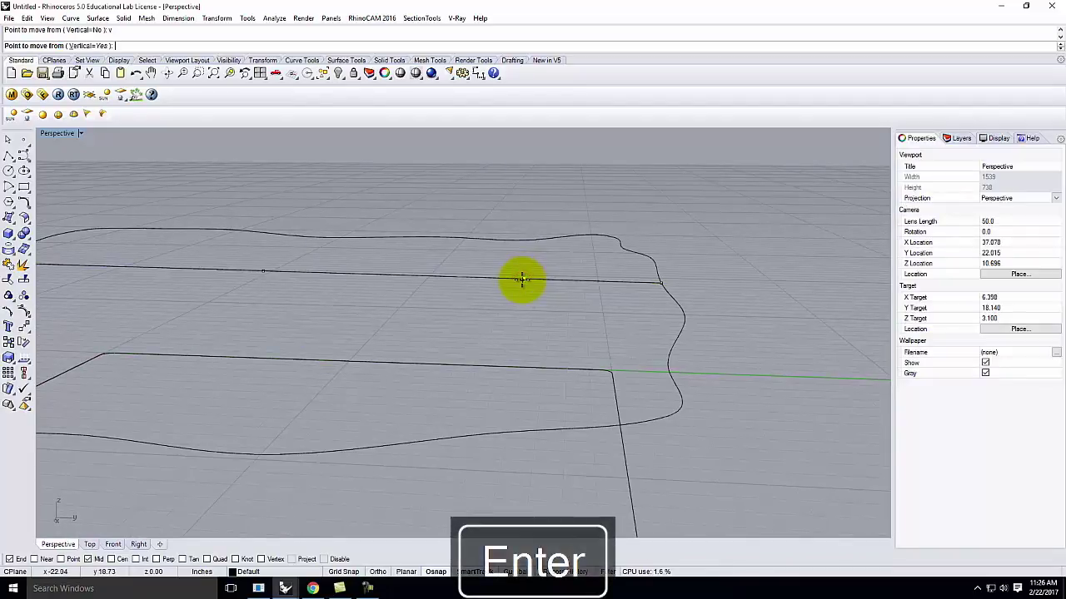
left_click(523, 298)
scroll(530, 343, "down", 2)
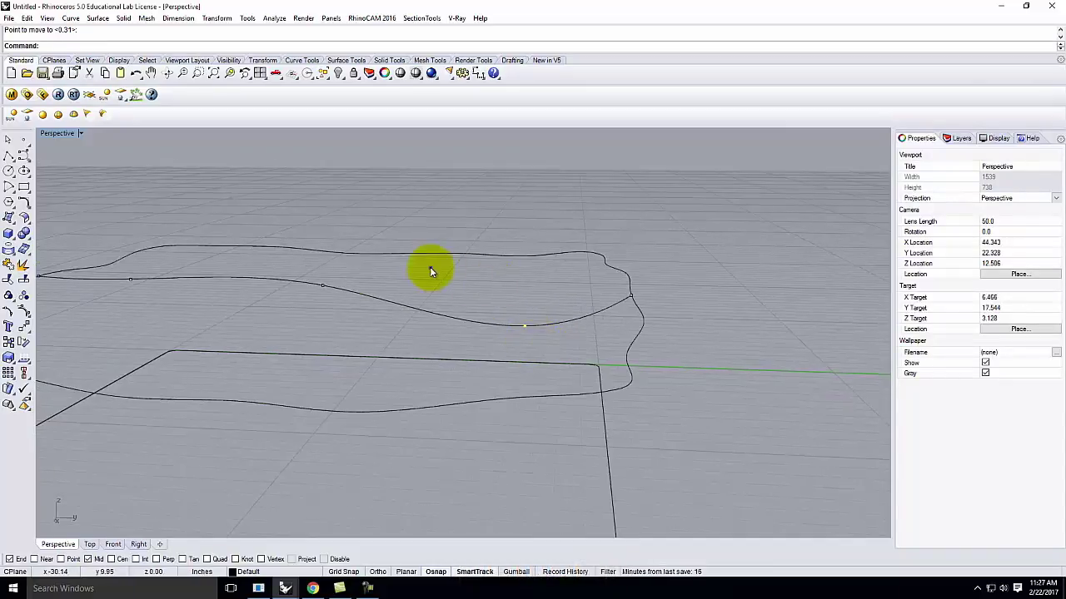
- Move the edit point next to the center curve's front end vertically down slightly, and hide the edit points
right_click_drag(430, 272, 492, 293)
right_click_drag(219, 404, 242, 357)
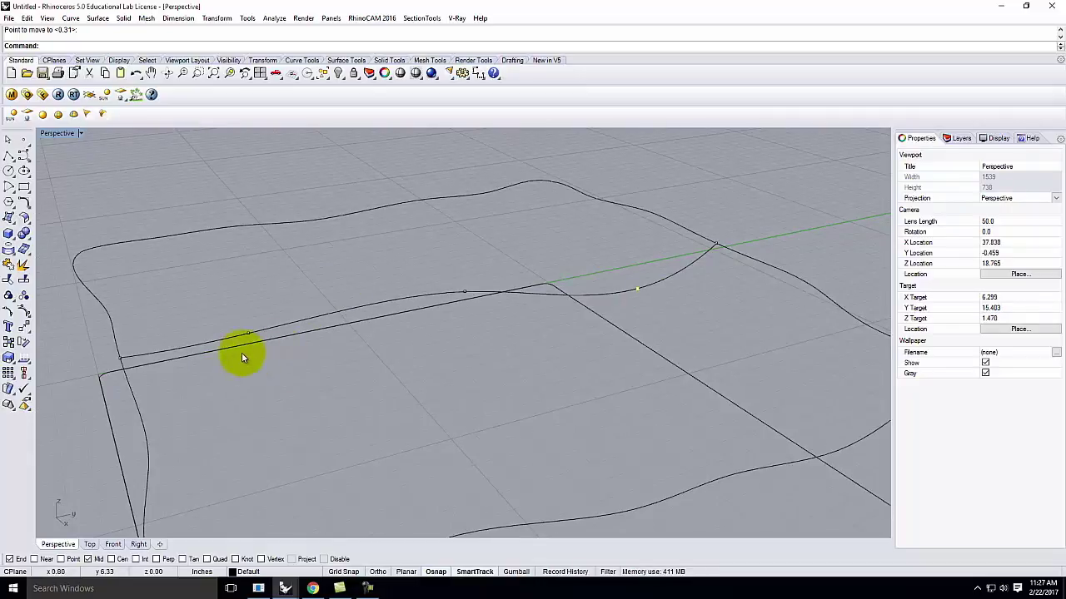
key("Return")
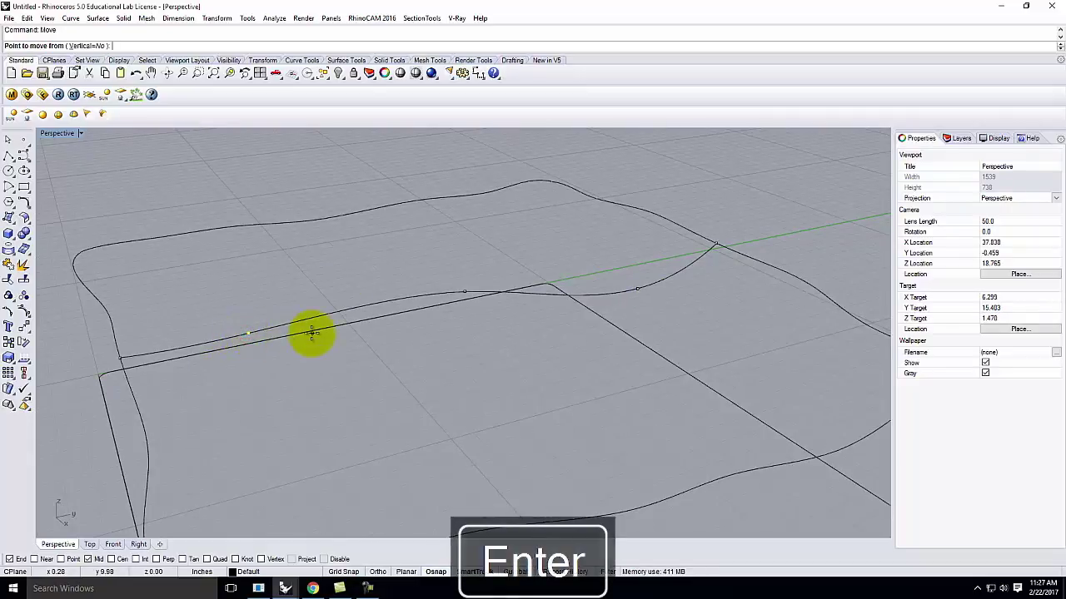
type("v")
key("Return")
left_click(312, 333)
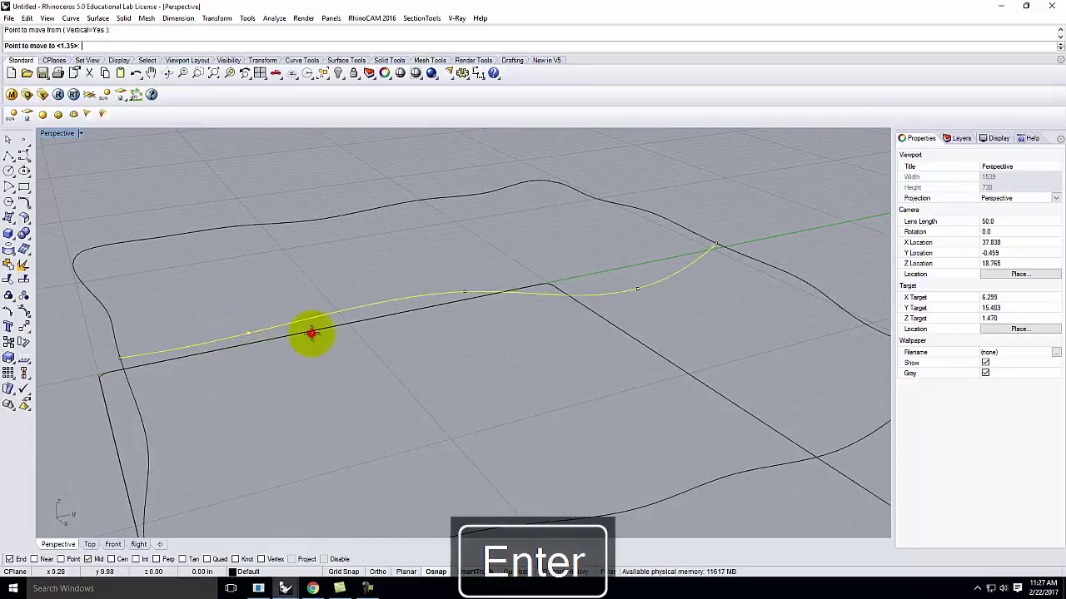
left_click(312, 336)
right_click_drag(340, 381, 449, 399)
scroll(374, 391, "down", 6)
key("Escape")
- Draw a line near the front joining the two upper side edge curves across the center curve, using Near and Perp snaps
right_click_drag(360, 351, 409, 327)
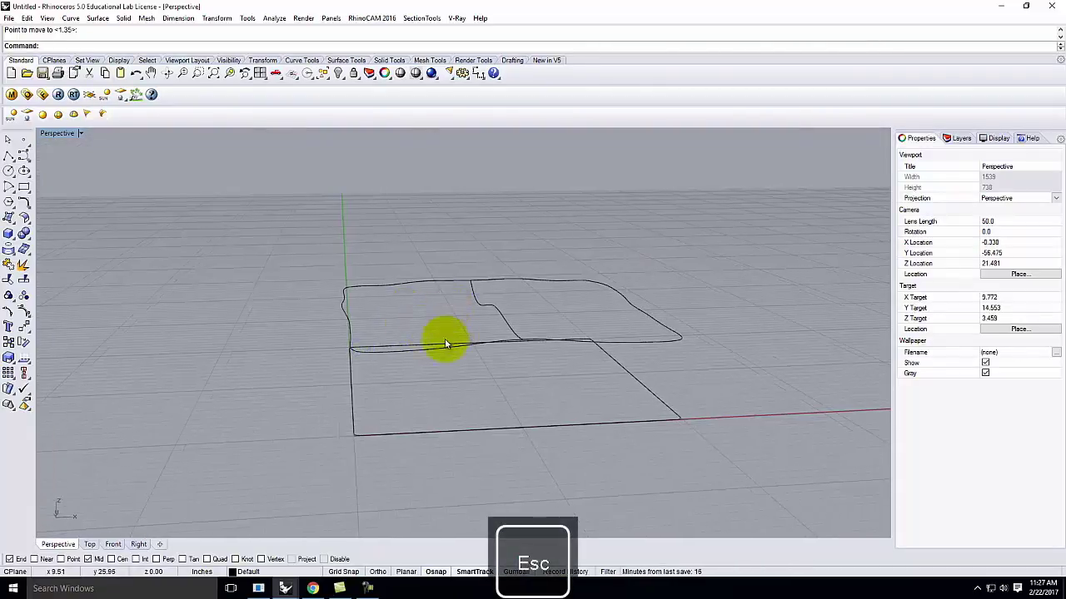
right_click_drag(578, 330, 392, 335)
left_click(7, 157)
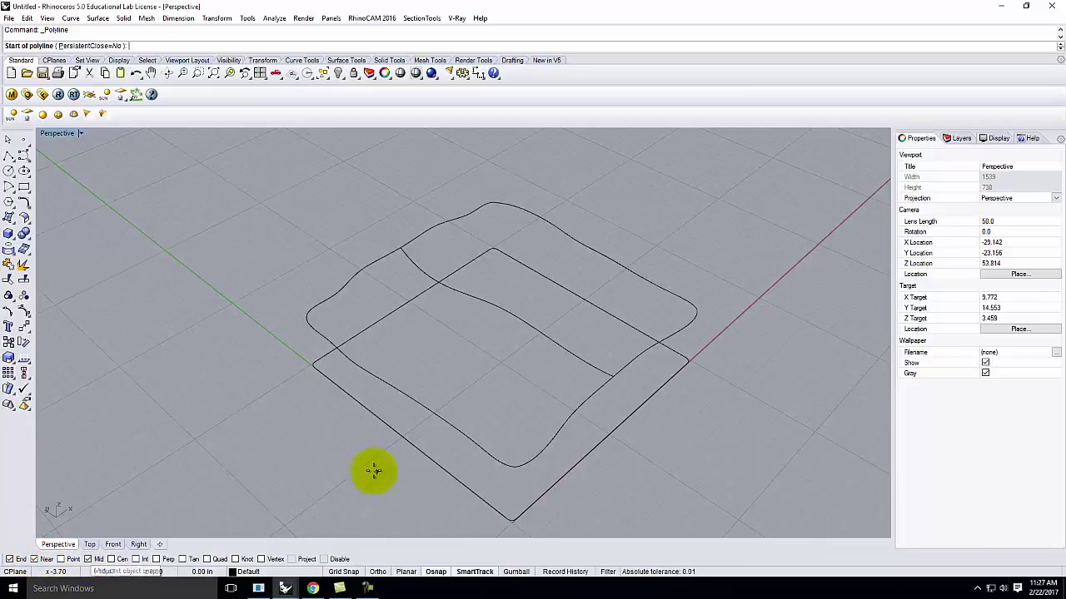
left_click(471, 437)
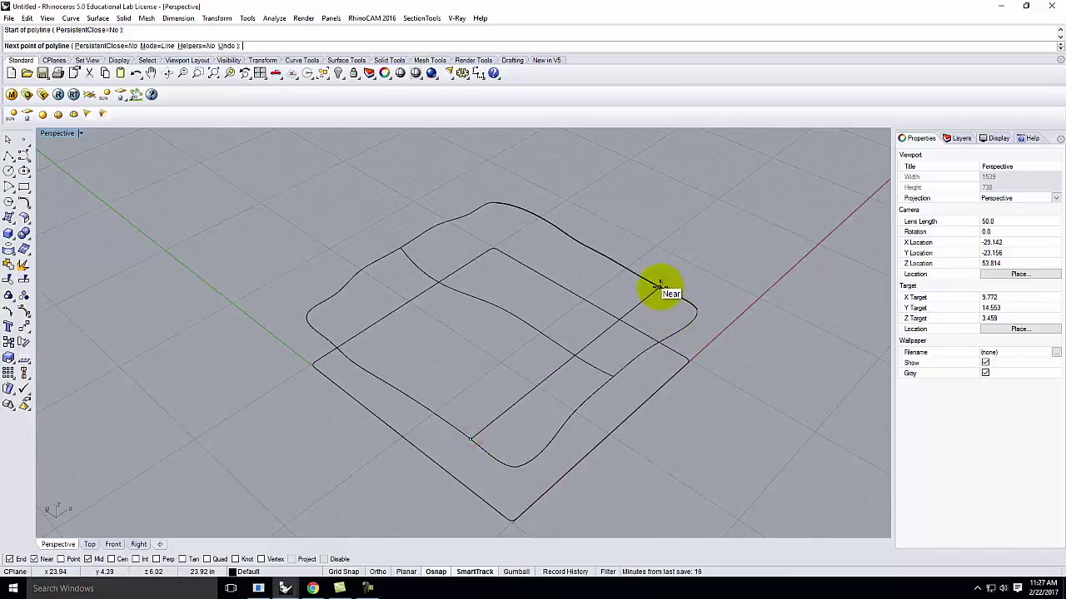
left_click(155, 560)
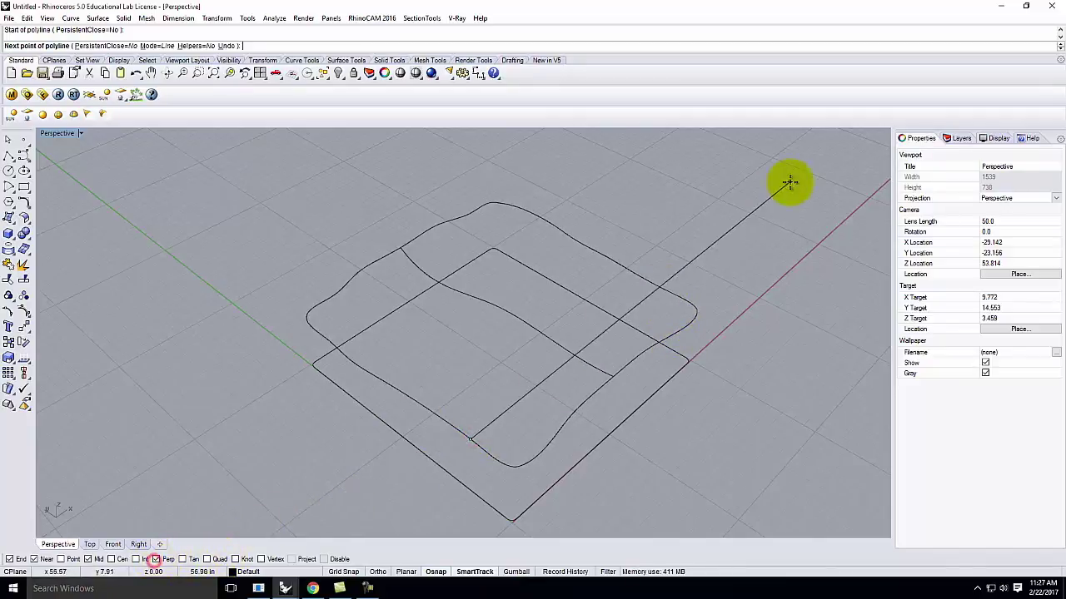
left_click(657, 287)
key("Return")
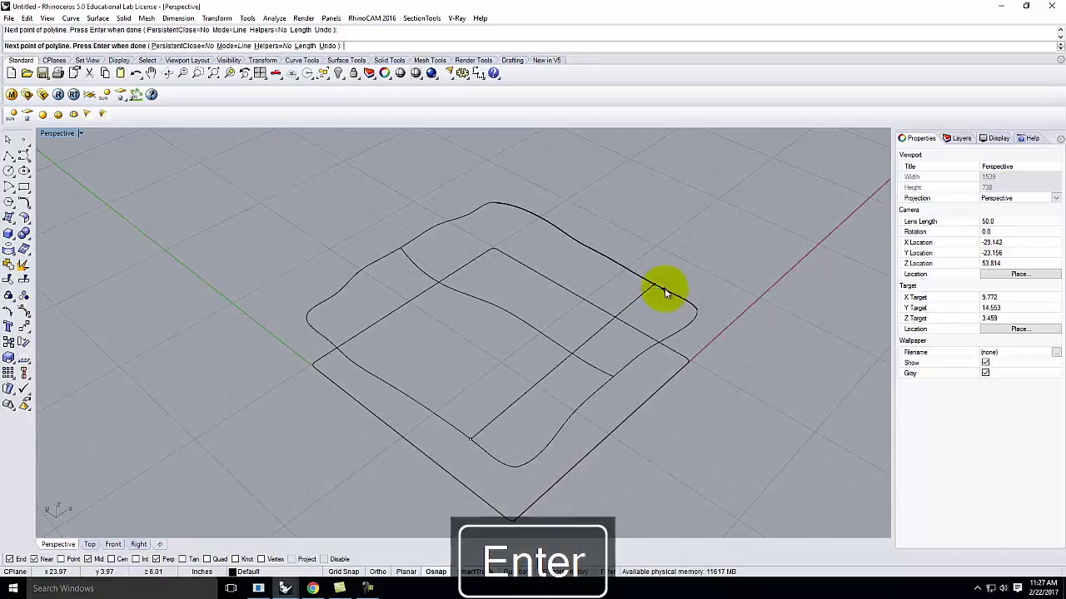
- Rebuild the new cross line with a point count of 7 and degree 3, and show its edit points
left_click(640, 297)
type("r")
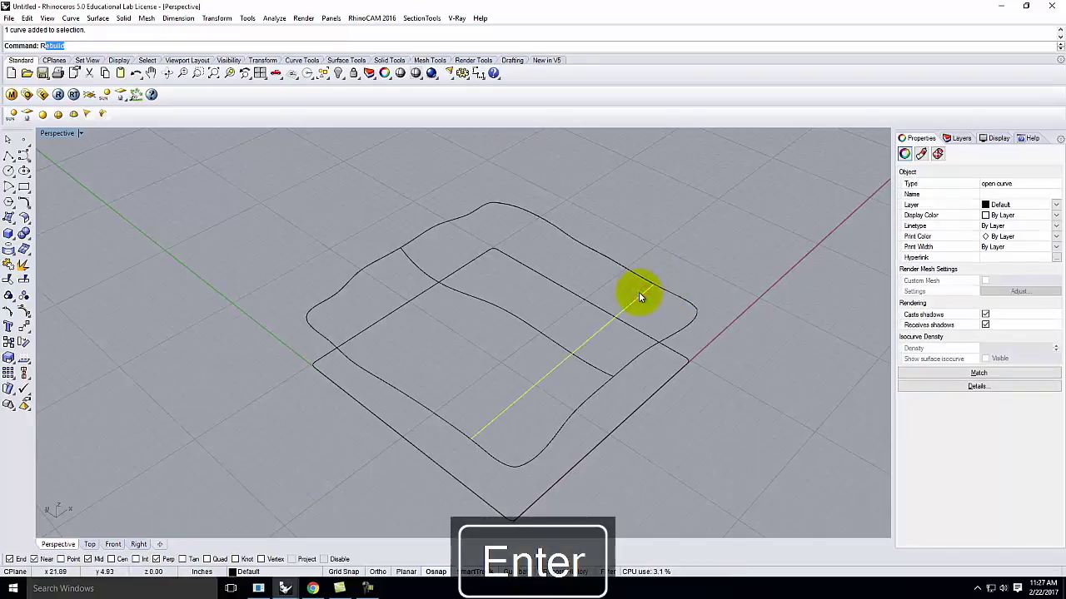
key("Return")
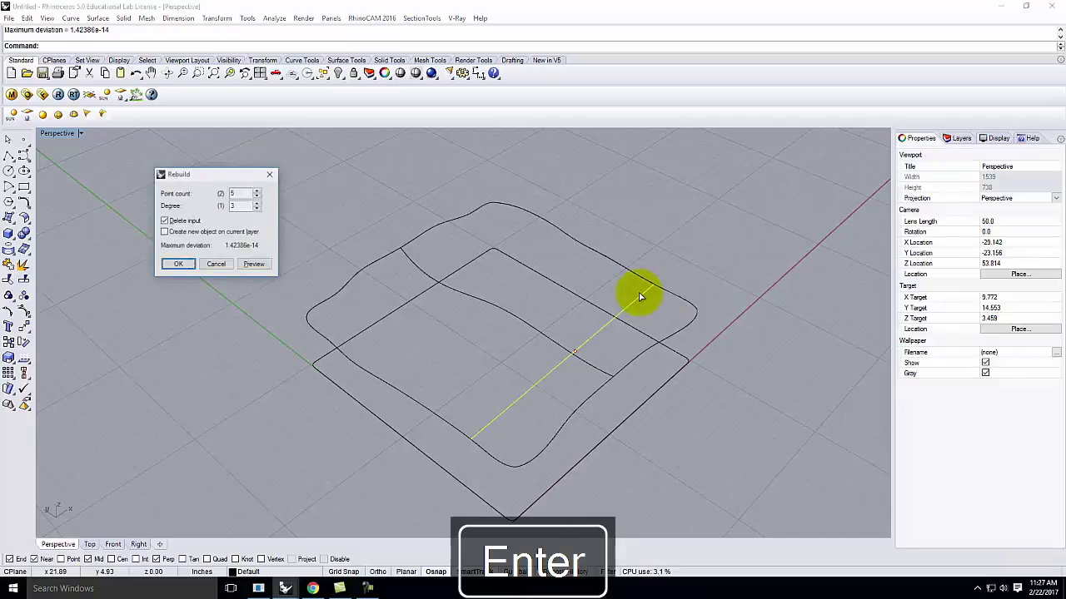
double_click(238, 193)
type("7")
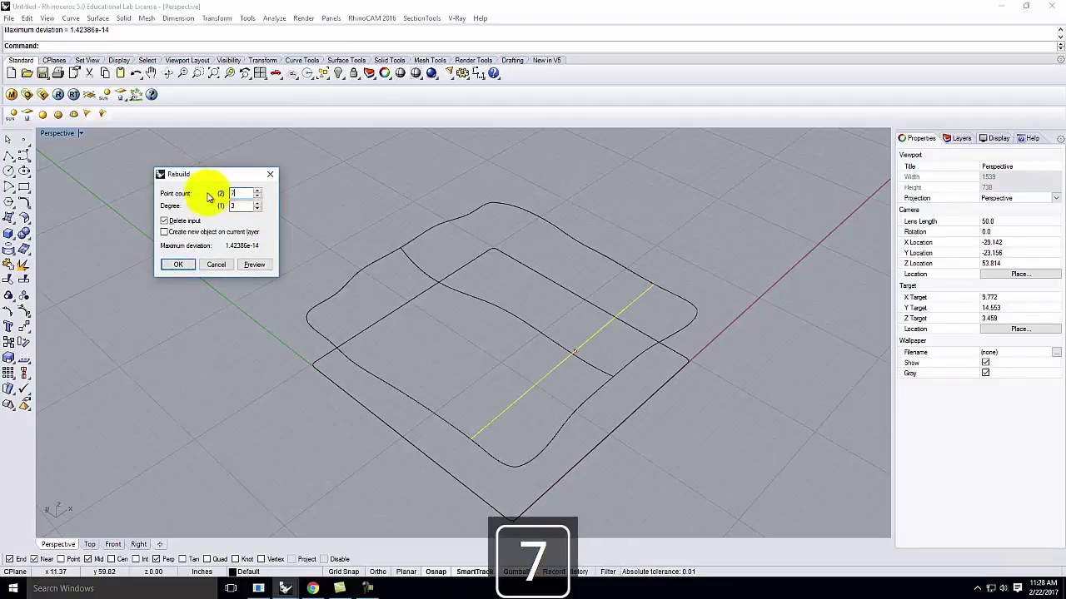
left_click(177, 264)
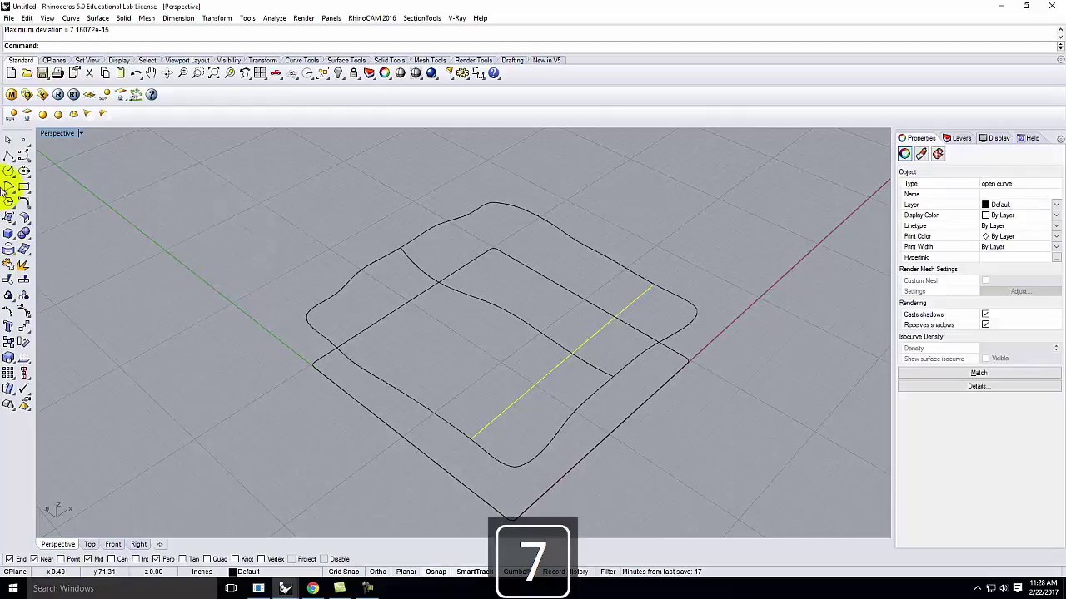
left_click(10, 300)
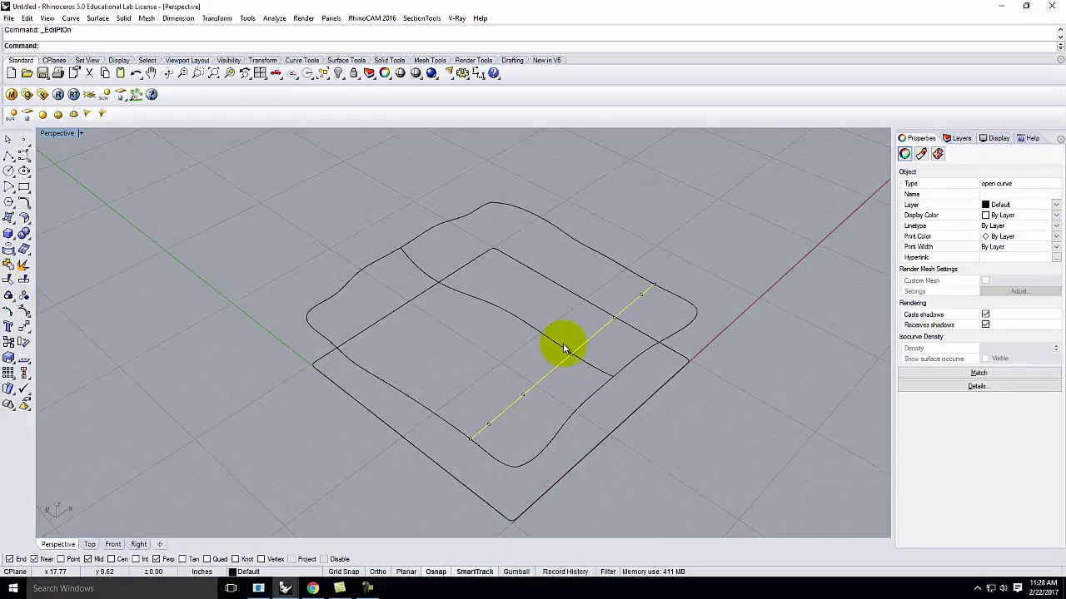
- Move the cross line's third edit point from each end vertically down about 0.48 inches
left_click(523, 395)
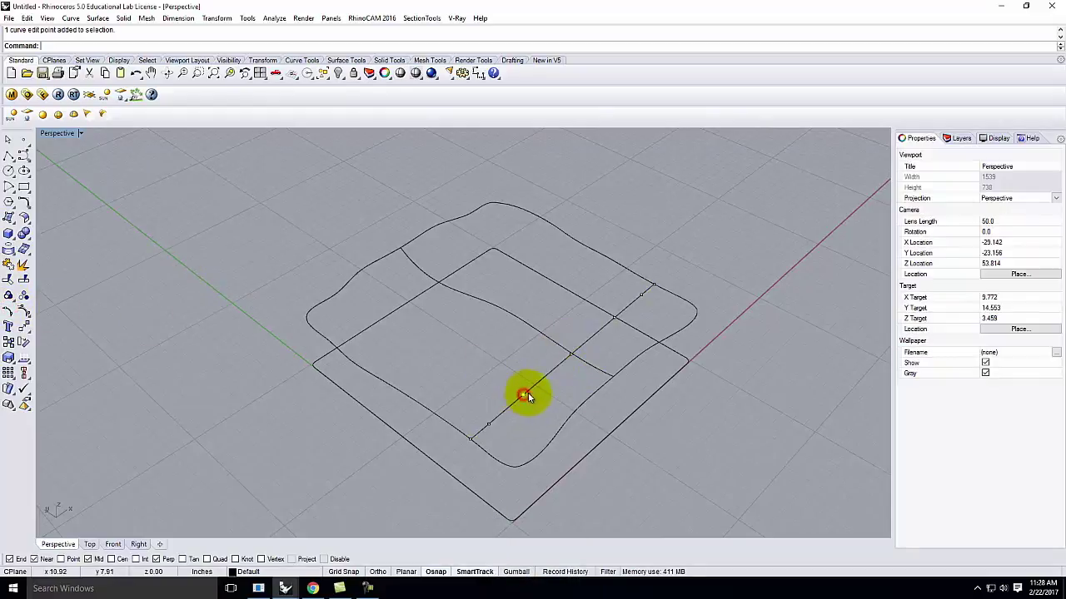
key("Return")
left_click(658, 317)
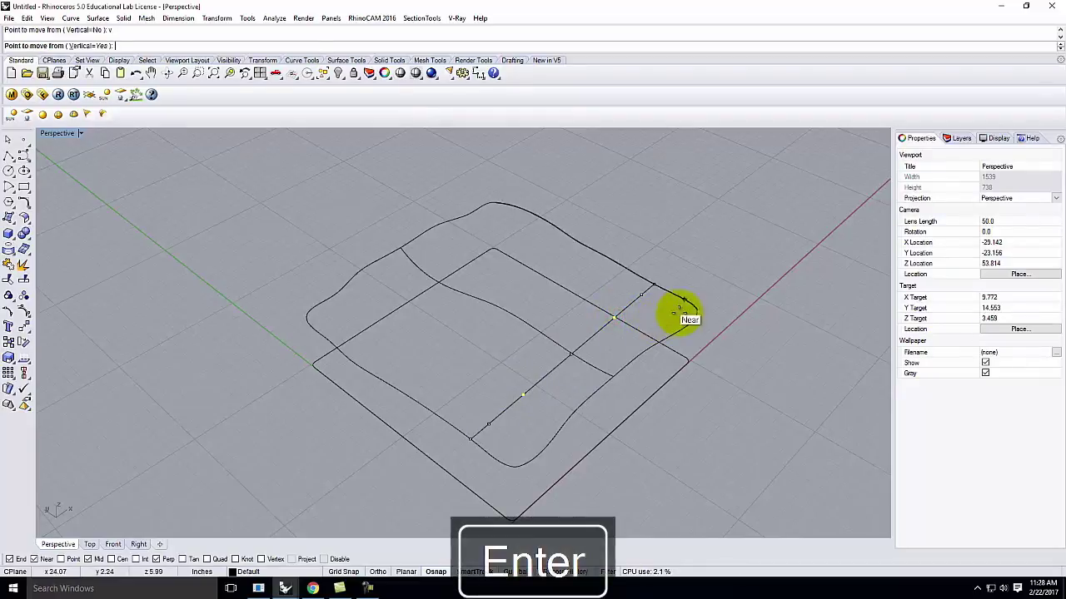
left_click(696, 266)
- Move the cross curve's second edit point from each end vertically up slightly, and hide the edit points
left_click(645, 293)
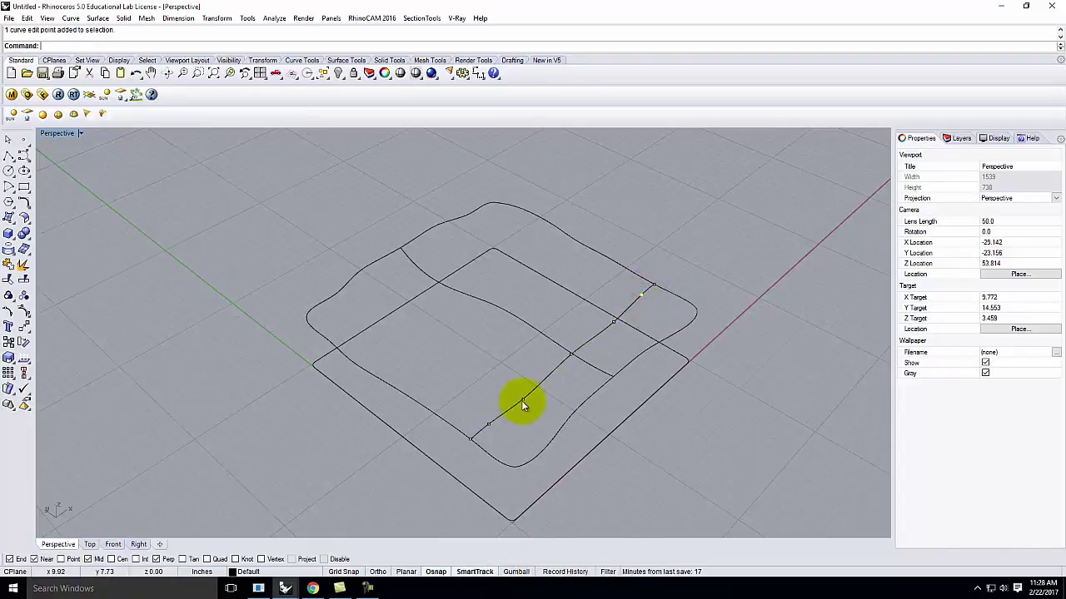
left_click(488, 424, "shift")
key("Return")
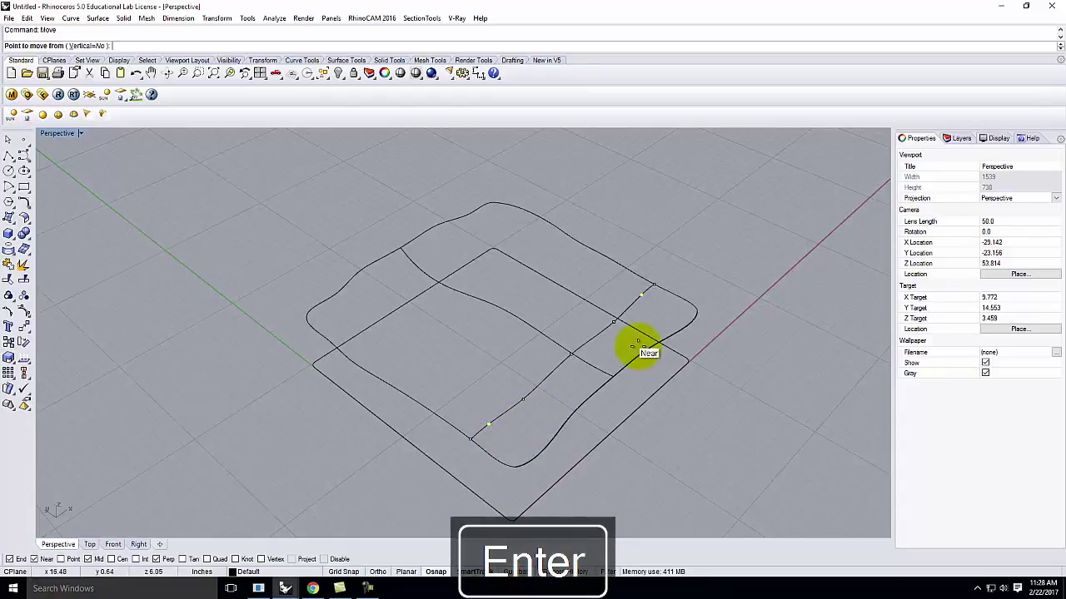
left_click(639, 348)
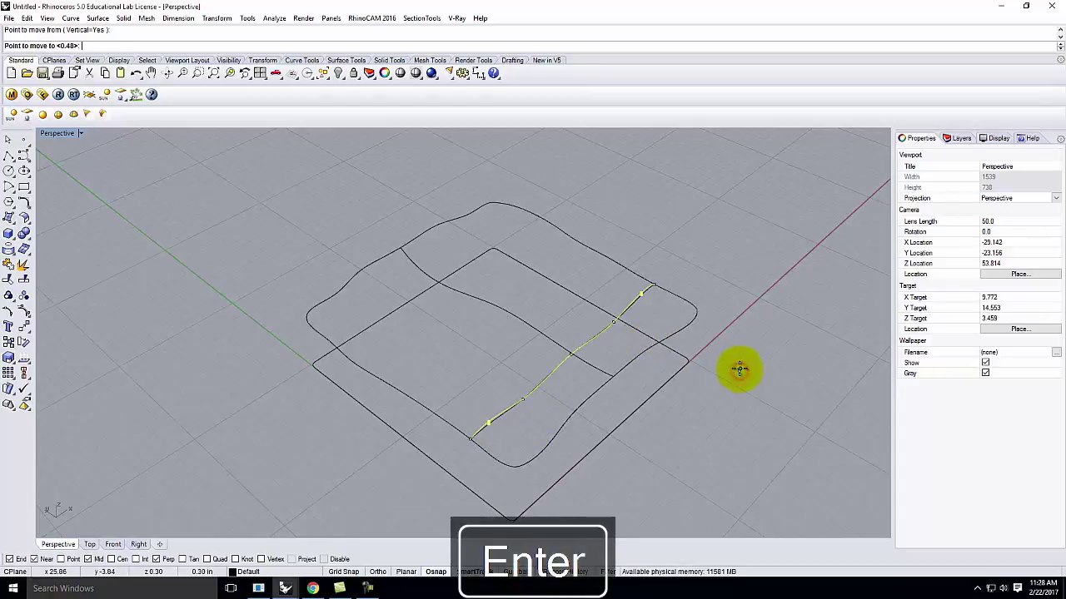
key("Return")
right_click_drag(742, 369, 419, 350)
scroll(418, 344, "up", 4)
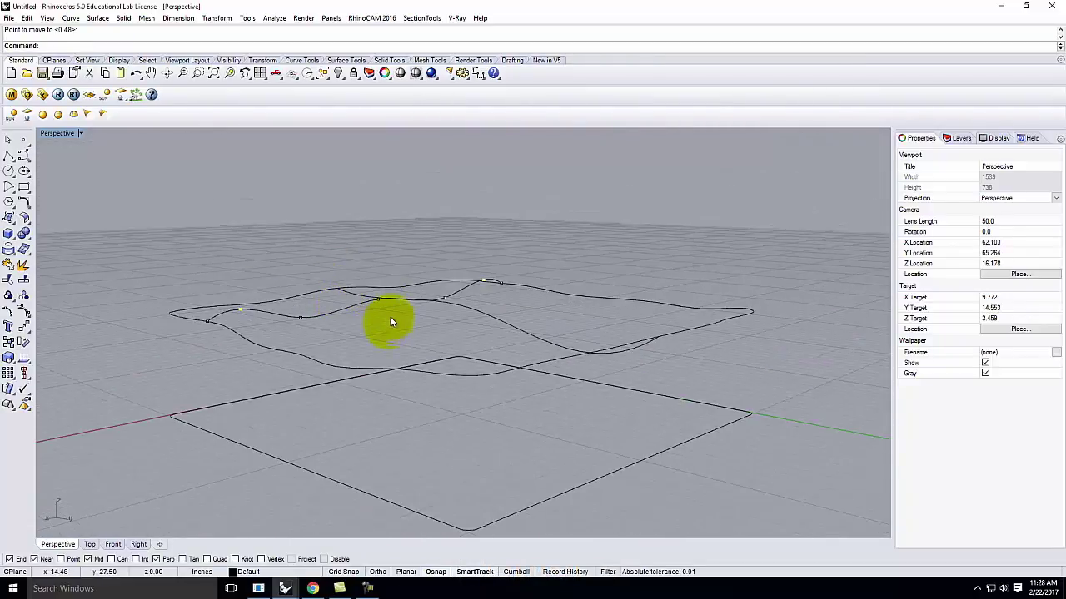
key("Escape")
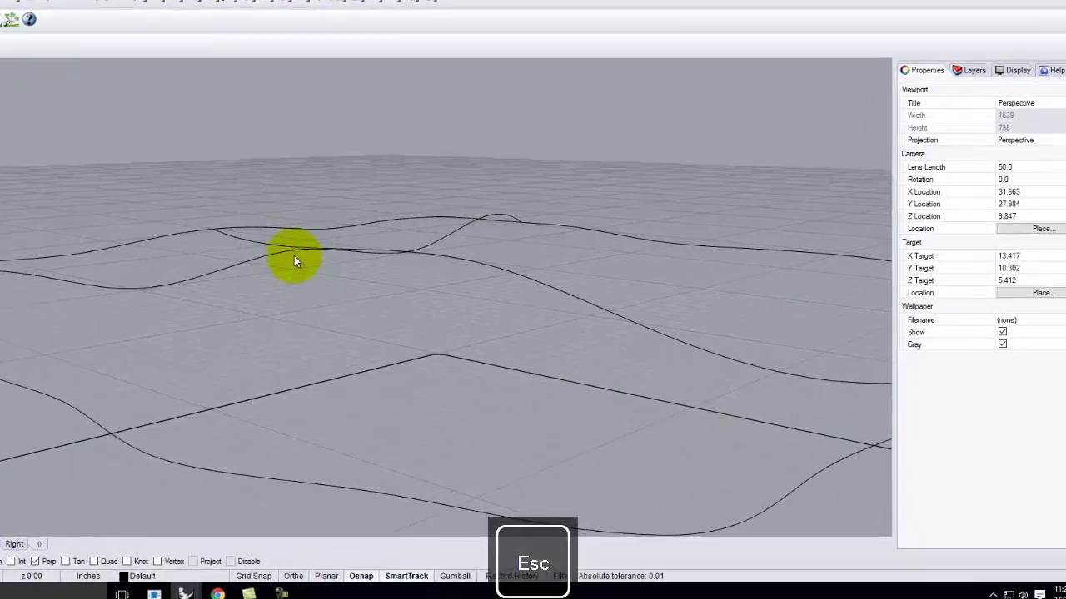
right_click_drag(417, 258, 446, 295)
right_click_drag(226, 169, 531, 207)
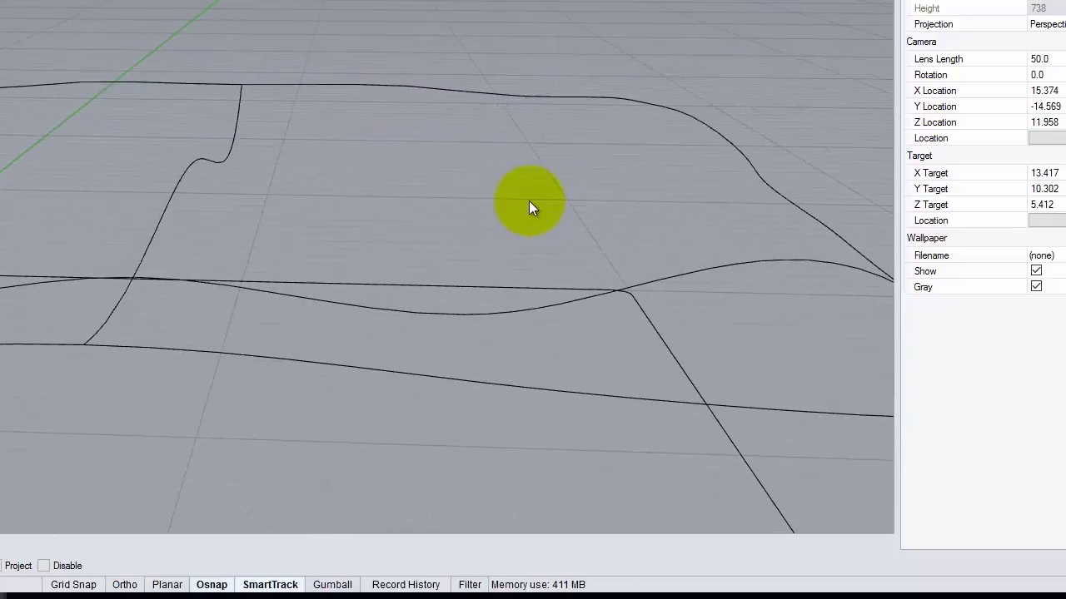
- Show the front cross curve's edit points, move its middle edit point onto the center curve with the Perp snap, and hide the points
right_click_drag(268, 294, 219, 320)
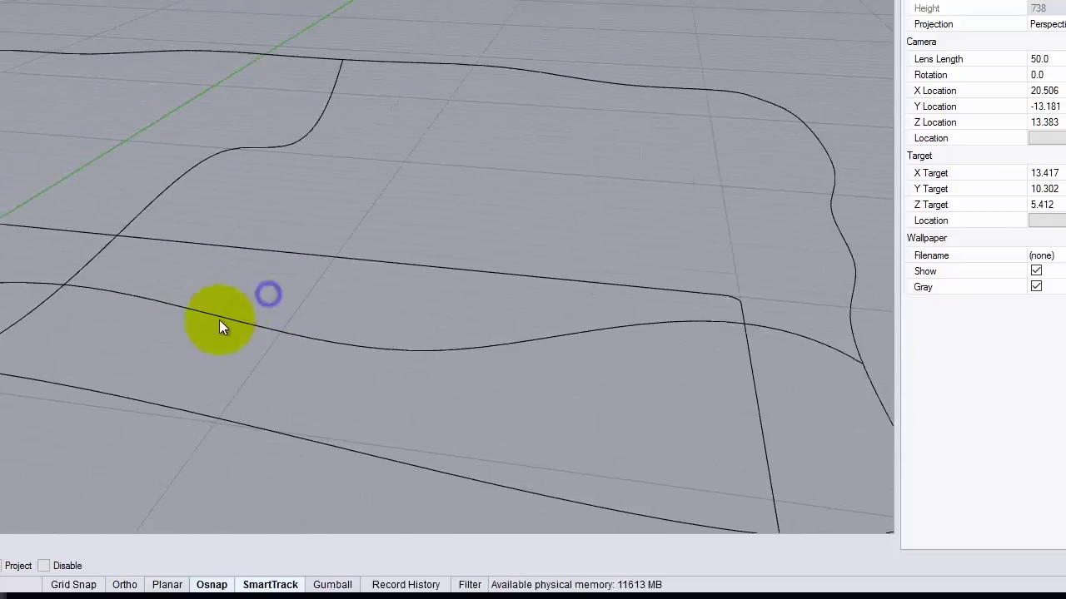
left_click(219, 319)
left_click(42, 297)
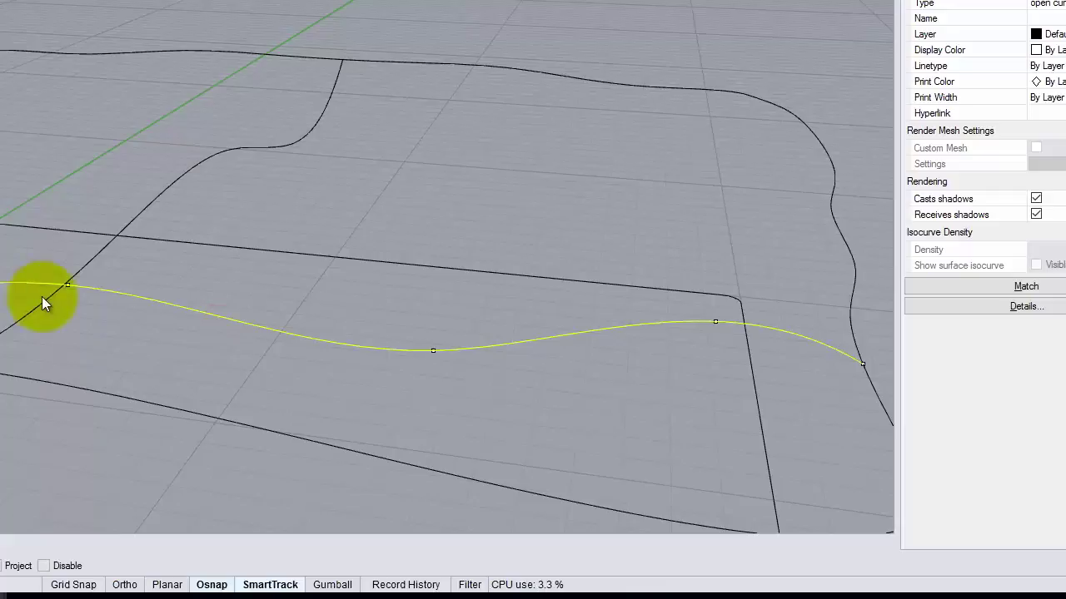
left_click(141, 299)
right_click_drag(140, 299, 52, 317)
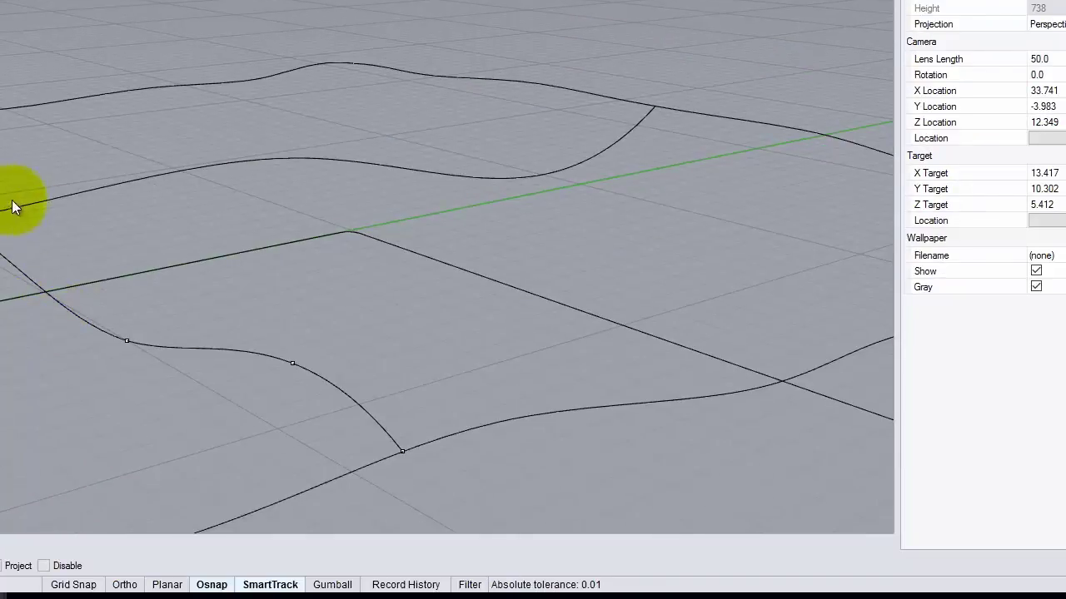
left_click(403, 499)
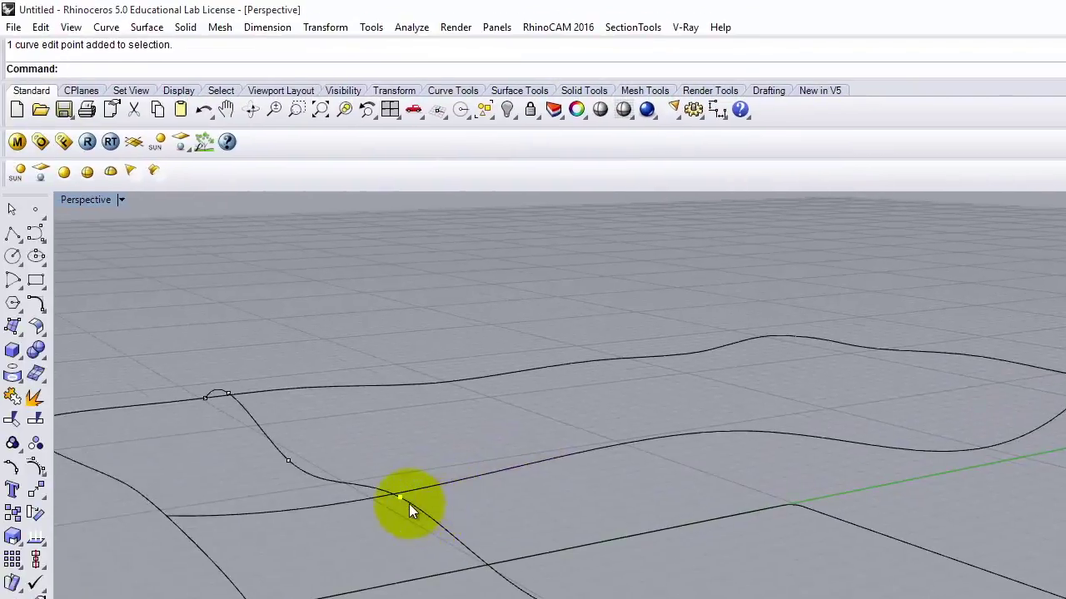
key("Return")
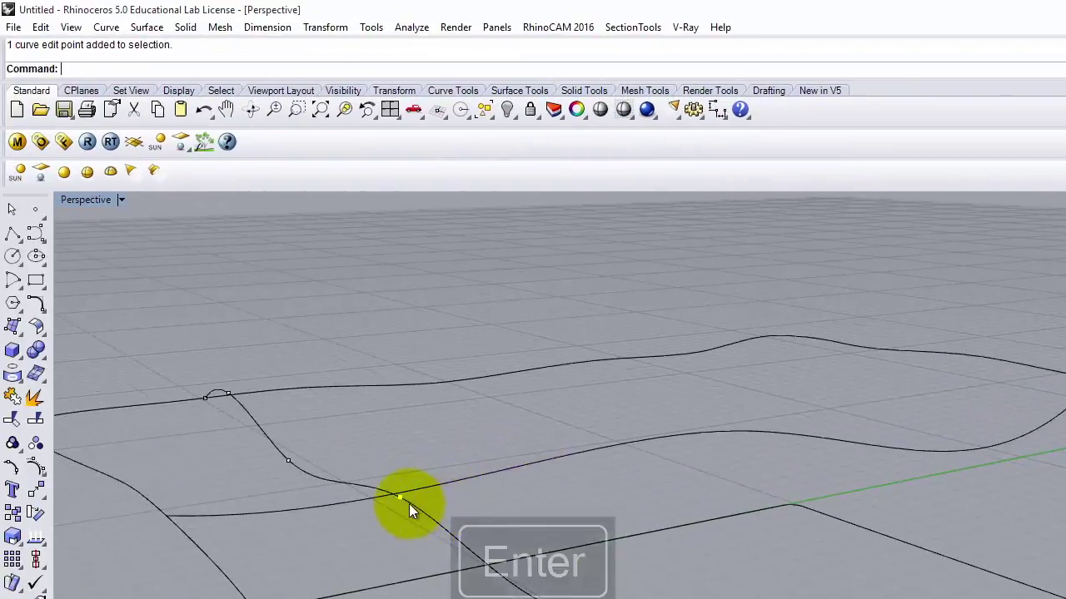
left_click(404, 500)
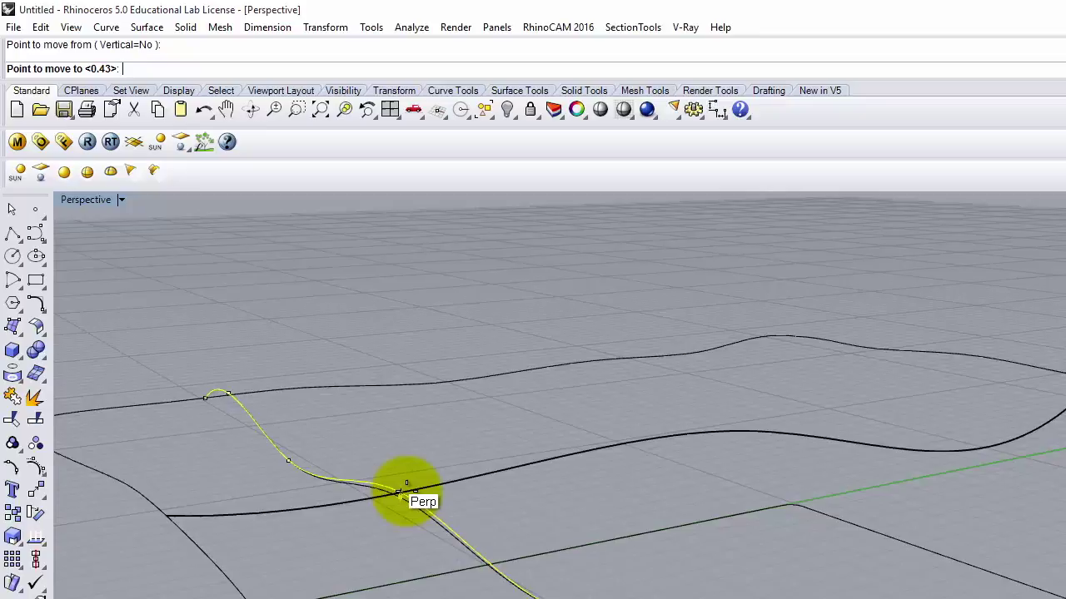
left_click(404, 493)
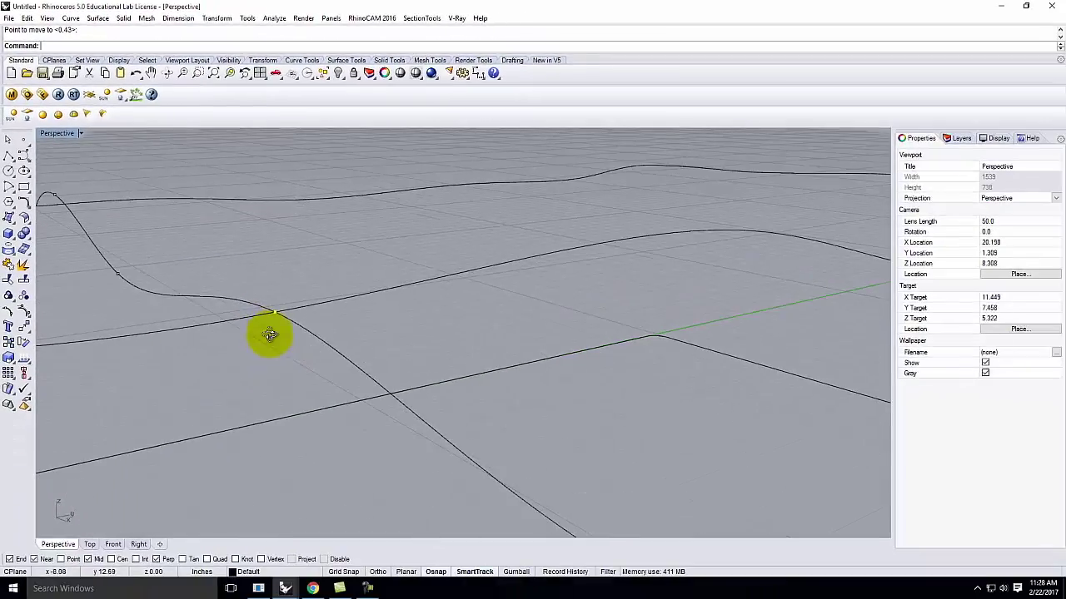
right_click_drag(314, 387, 411, 372)
right_click_drag(353, 320, 416, 346)
key("Escape")
- Create a curve network surface from the six upper curves with 0.01 edge tolerance, 0.1 interior tolerance and Position edge matching
scroll(288, 354, "down", 5)
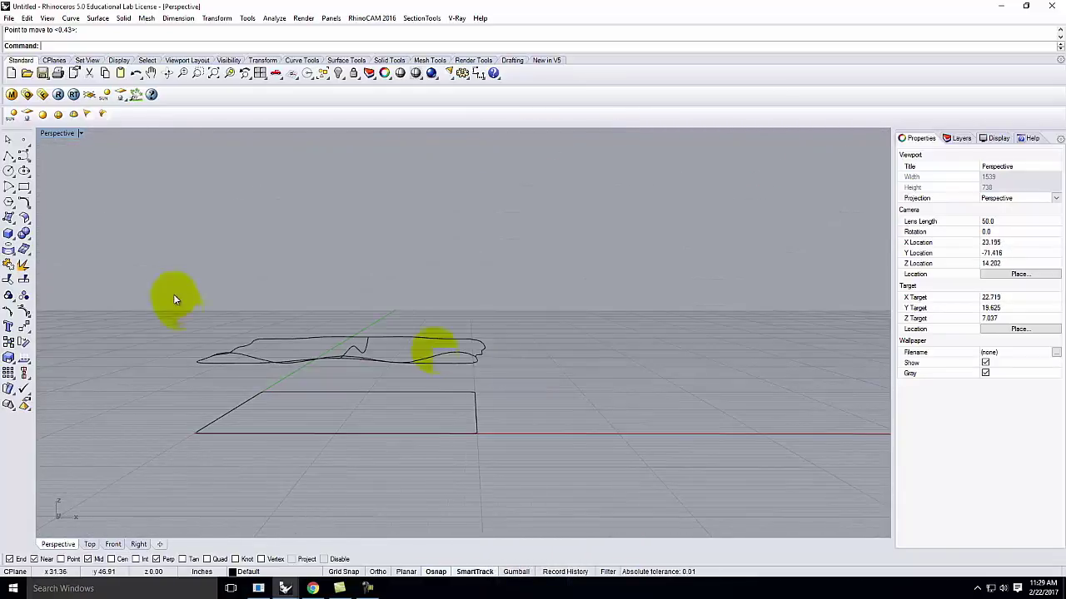
left_click_drag(134, 269, 528, 385)
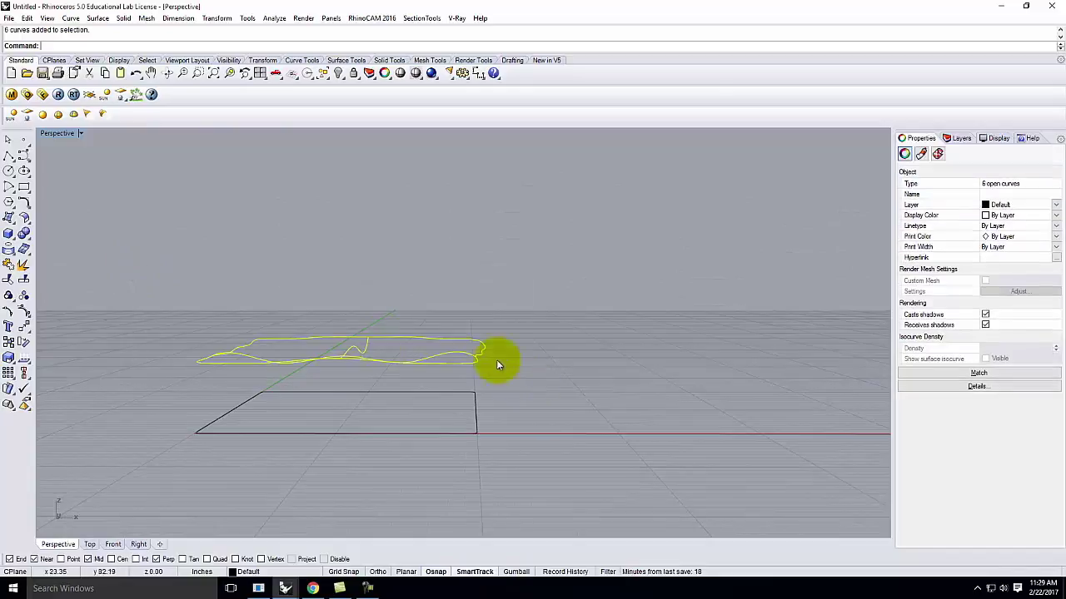
left_click(97, 17)
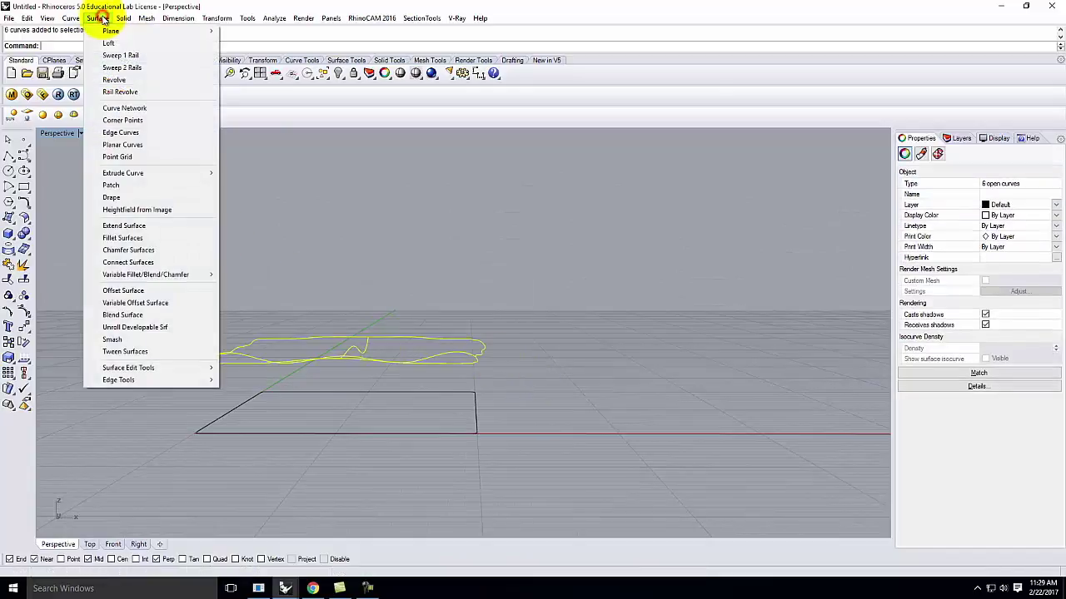
left_click(125, 108)
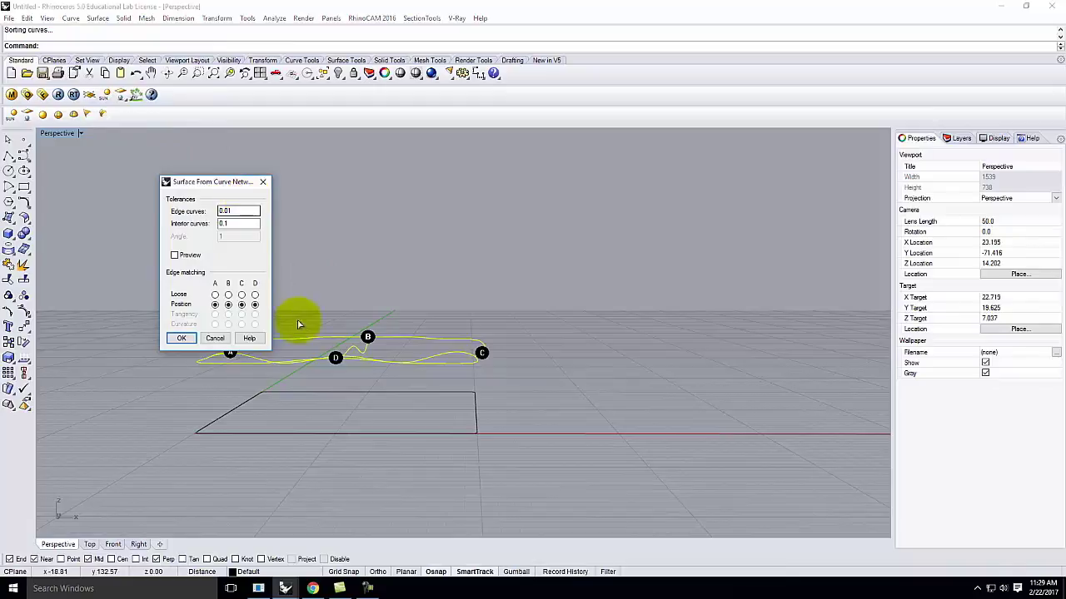
left_click(181, 337)
right_click_drag(579, 332, 697, 350)
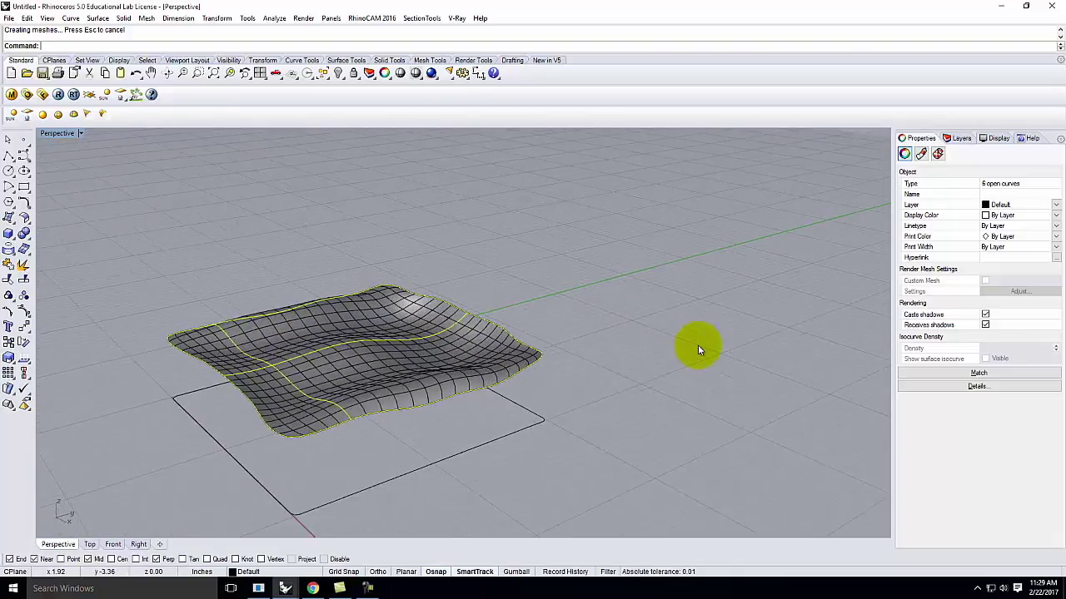
left_click(702, 304)
- Hide the curve network surface together with all the upper curves, leaving the lower square
right_click_drag(590, 326, 525, 296)
scroll(517, 411, "up", 3)
left_click(494, 300)
right_click_drag(643, 408, 634, 350)
left_click(661, 341)
left_click_drag(116, 161, 617, 305)
type("Hid")
key("Return")
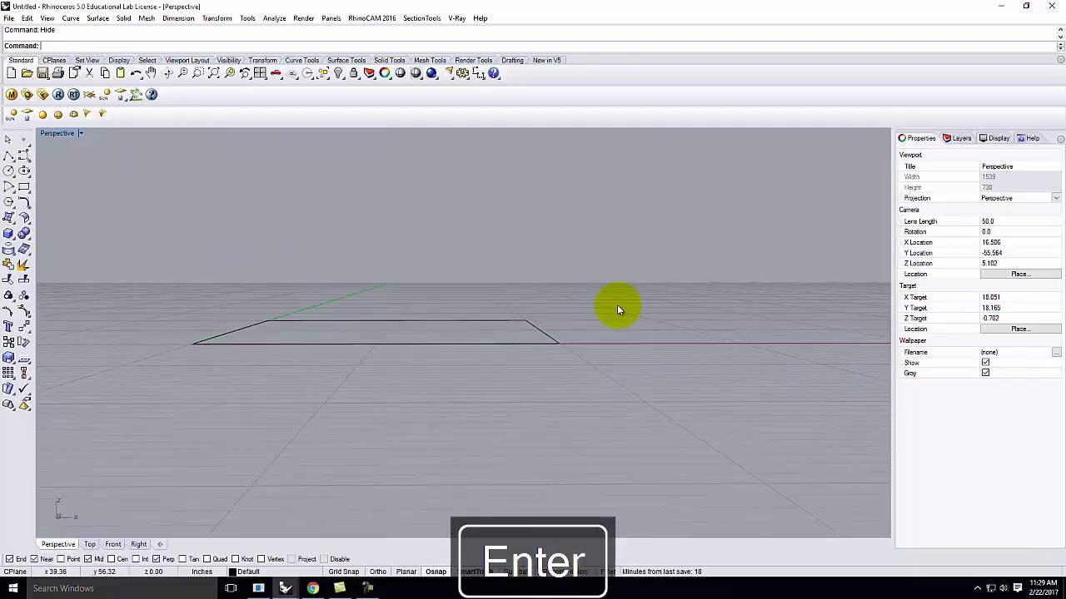
- Try to rebuild the lower square's six curves with a point count of 10 and degree 3
right_click_drag(487, 264, 432, 301)
key("Escape")
left_click_drag(155, 251, 661, 524)
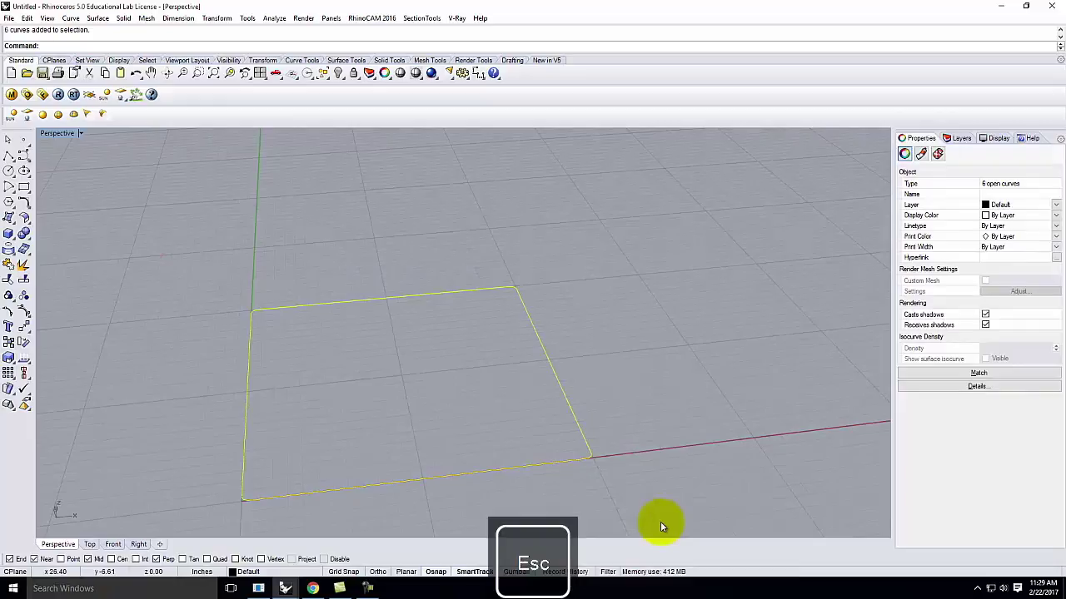
type("ebuild")
key("Return")
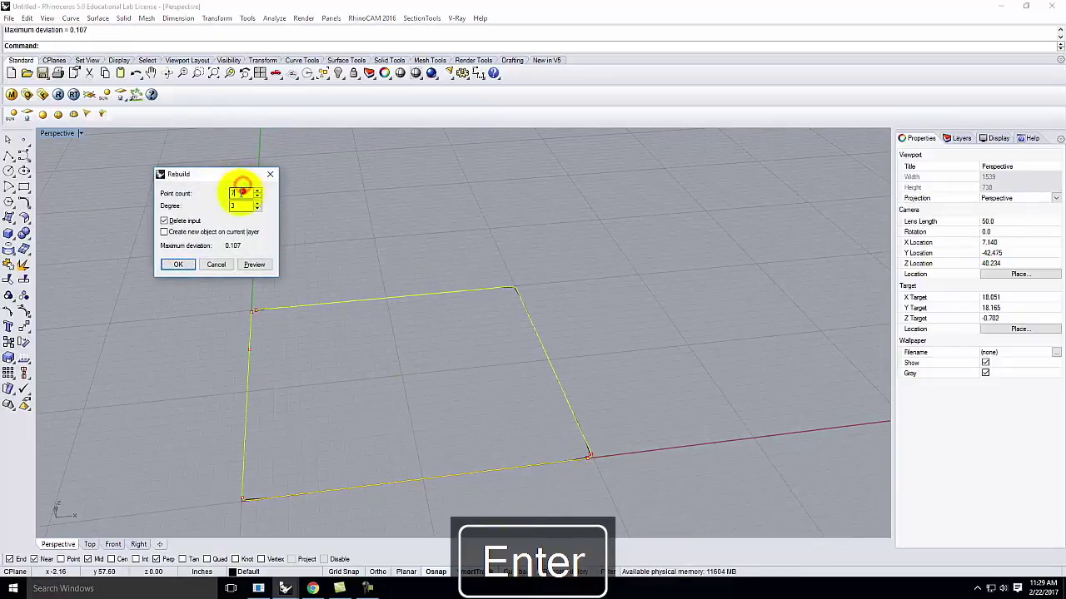
type("10")
key("Return")
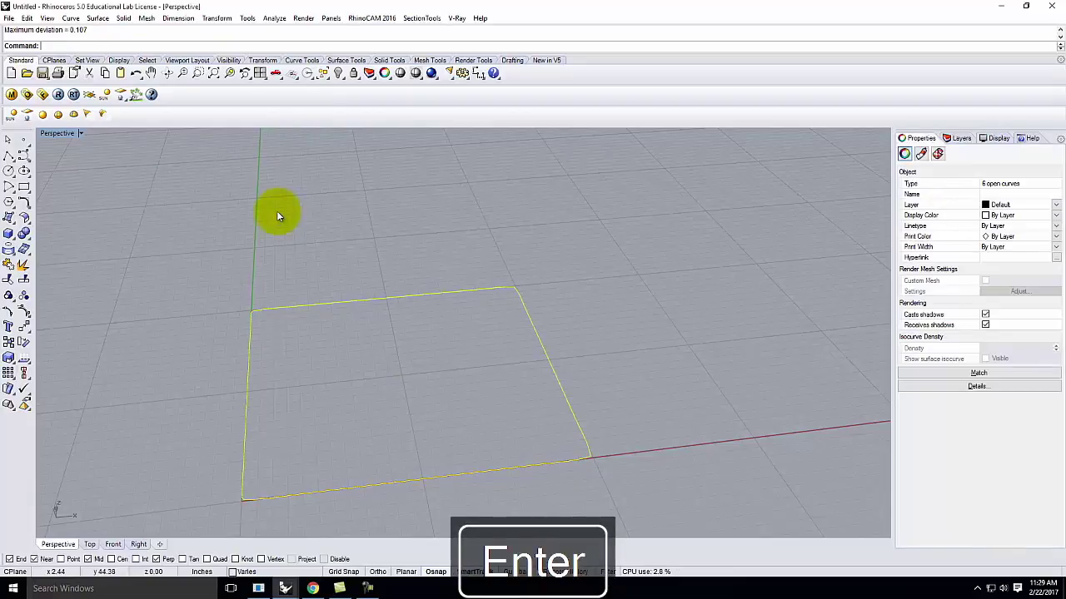
- Undo the rebuild of the lower square's curves
left_click(407, 400)
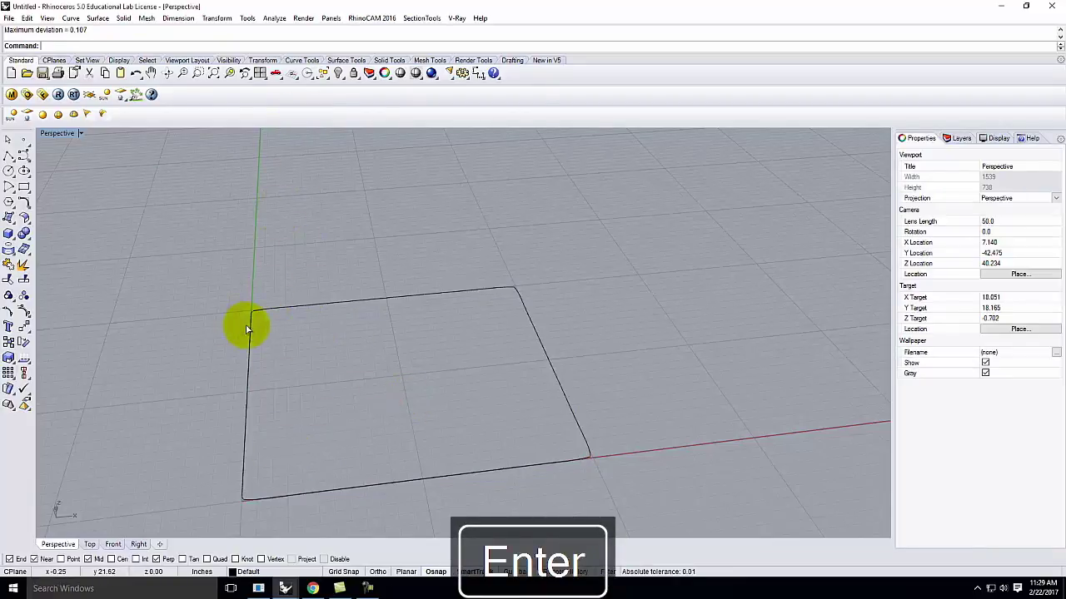
left_click(246, 329)
key("ctrl+z")
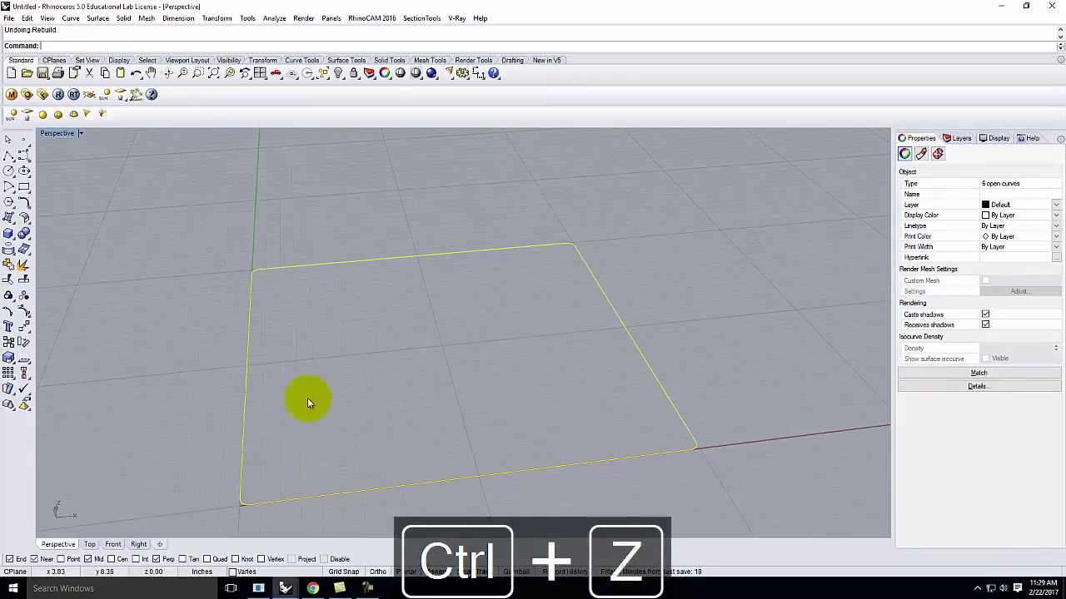
- Join the lower square's edge along the Y axis with the corner fillets at both of its ends
left_click(312, 396)
left_click_drag(188, 225, 244, 517)
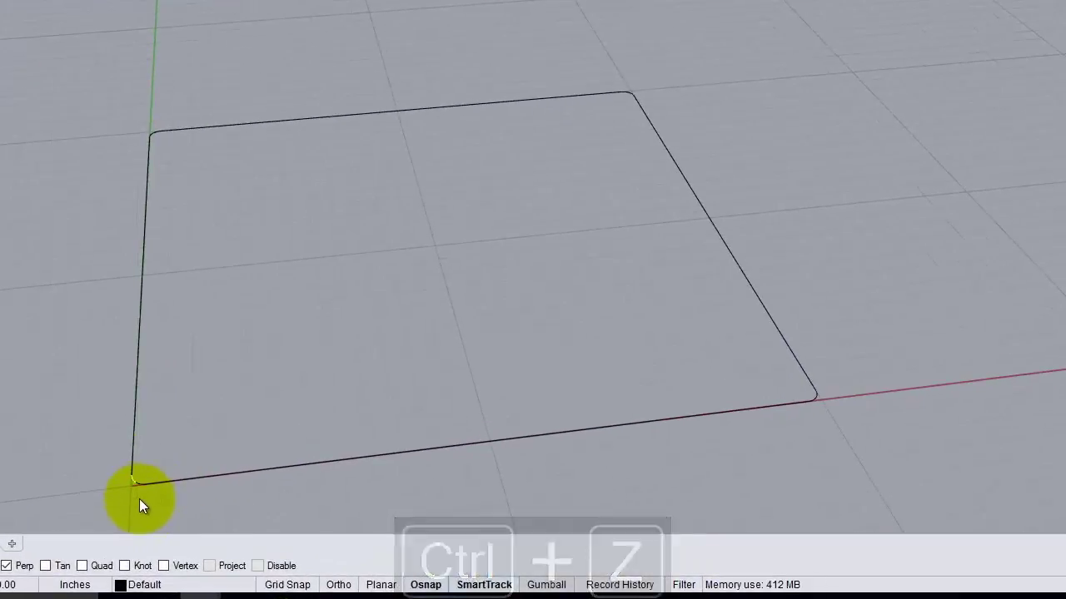
left_click(141, 302)
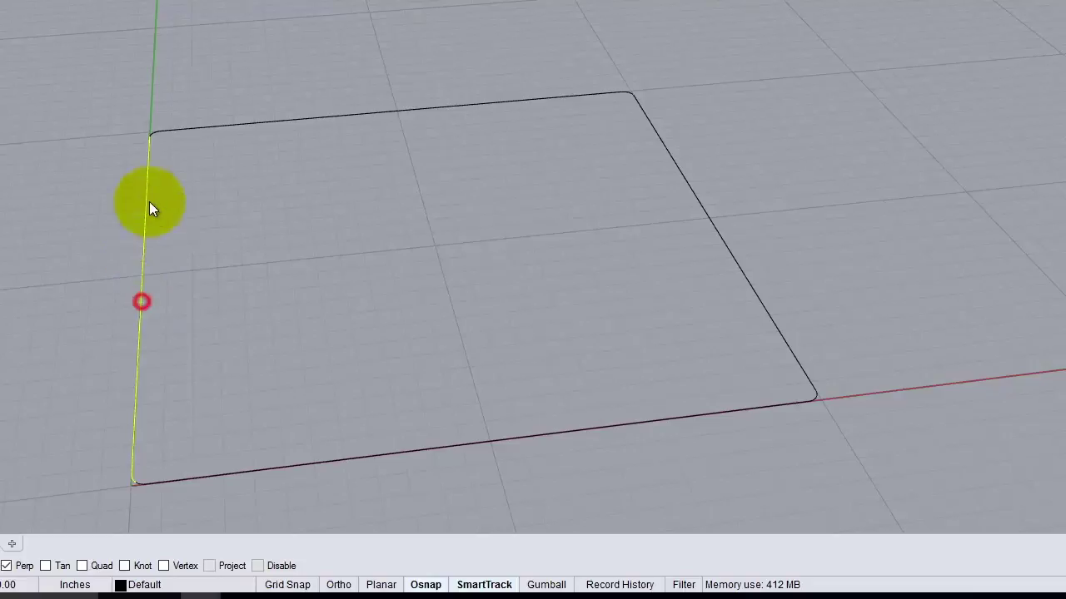
left_click(150, 138)
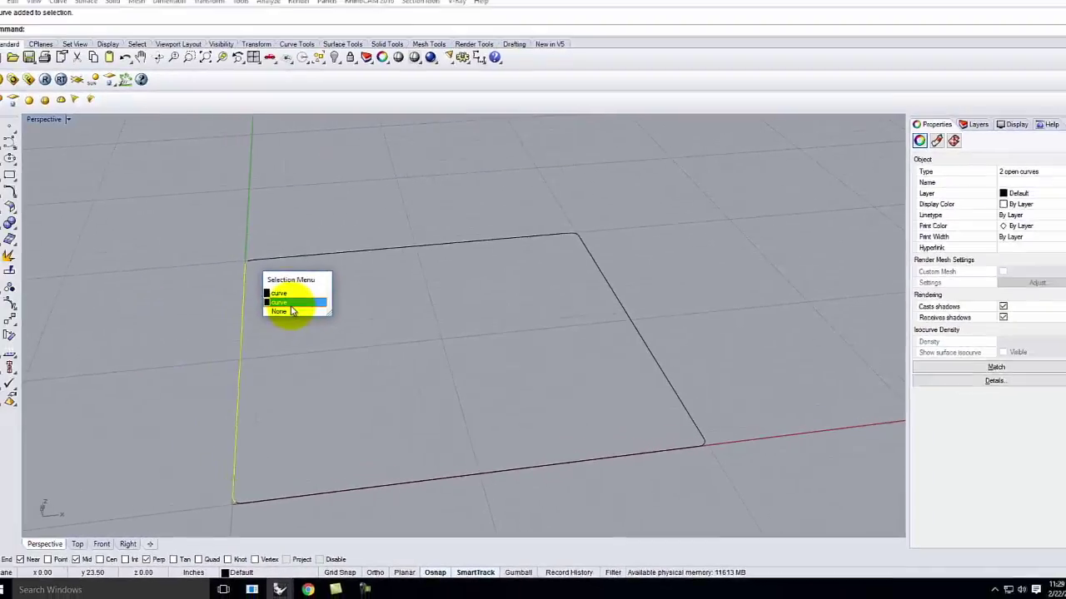
left_click(252, 258)
type("Jion")
key("Return")
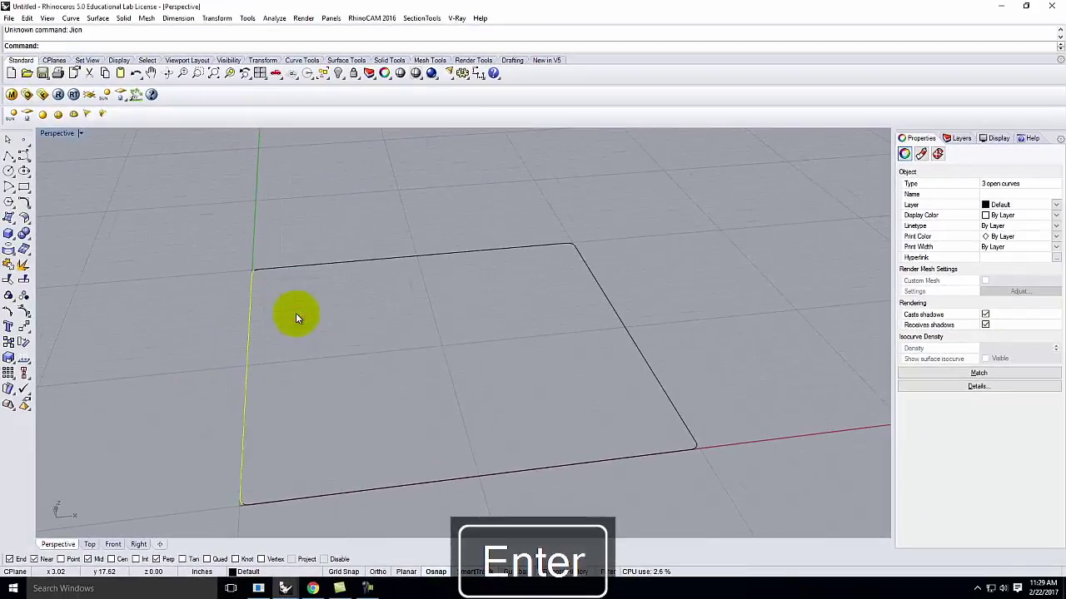
scroll(262, 255, "down", 3)
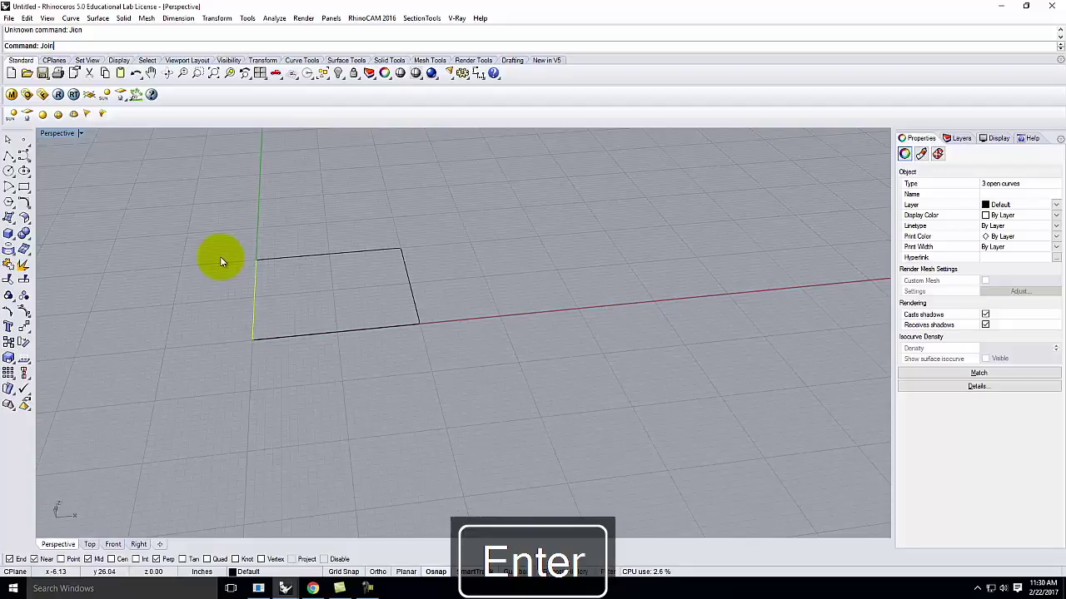
type("Join")
key("Return")
- Rebuild the lower square's four curves with a point count of 10 and degree 3, and show their edit points
left_click_drag(139, 215, 519, 376)
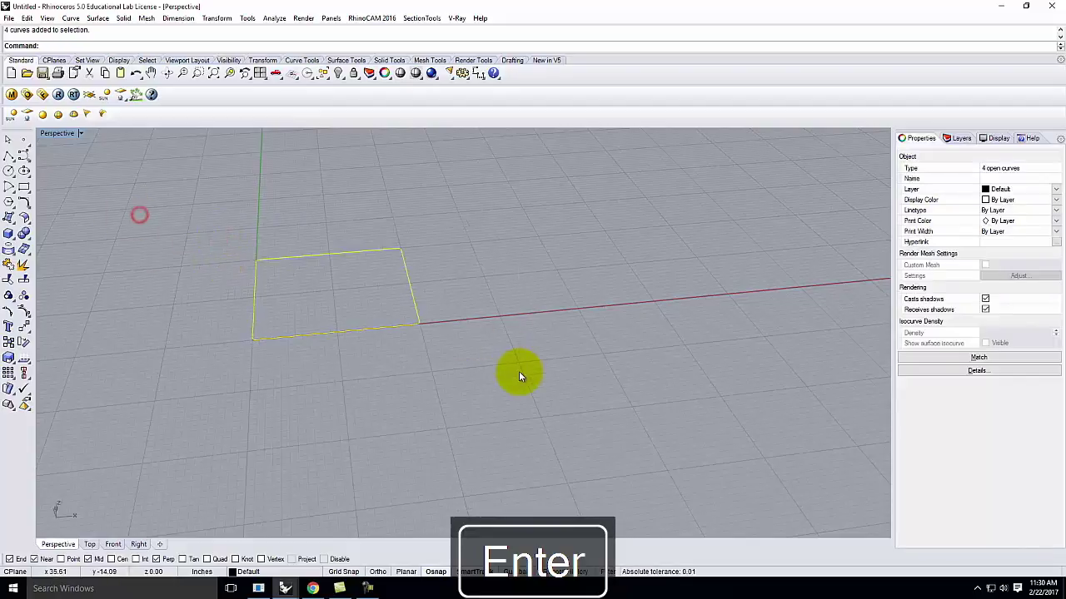
type("Rebuild")
key("Return")
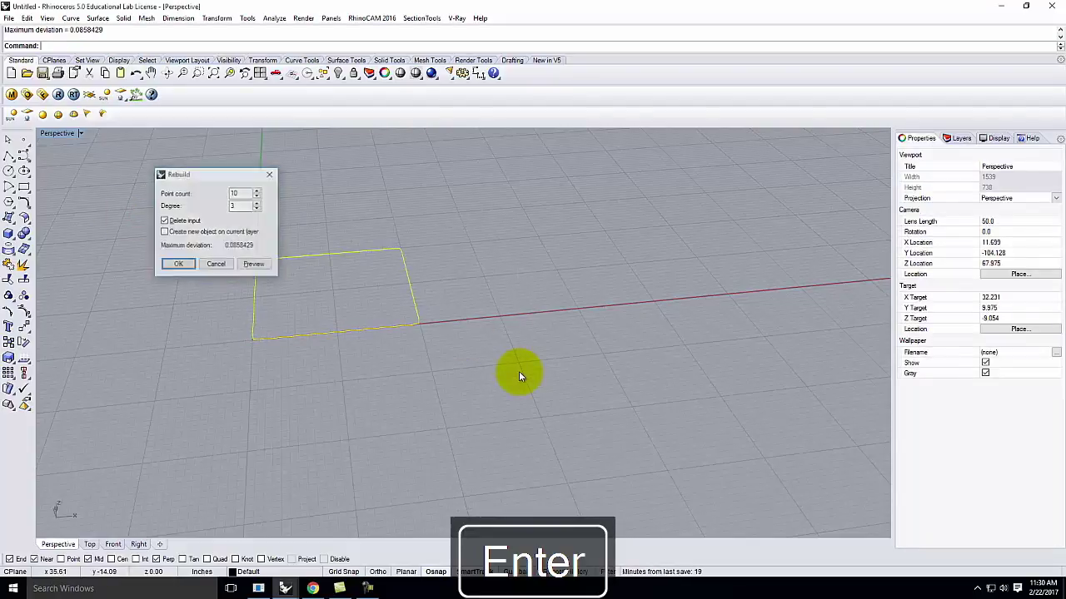
key("Return")
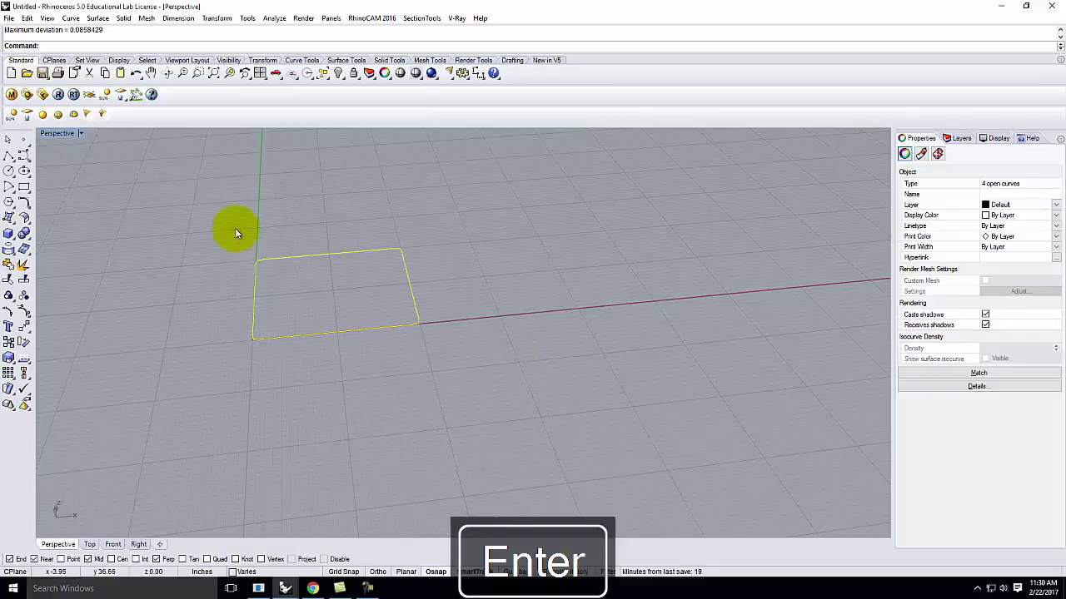
left_click(8, 311)
scroll(383, 287, "up", 4)
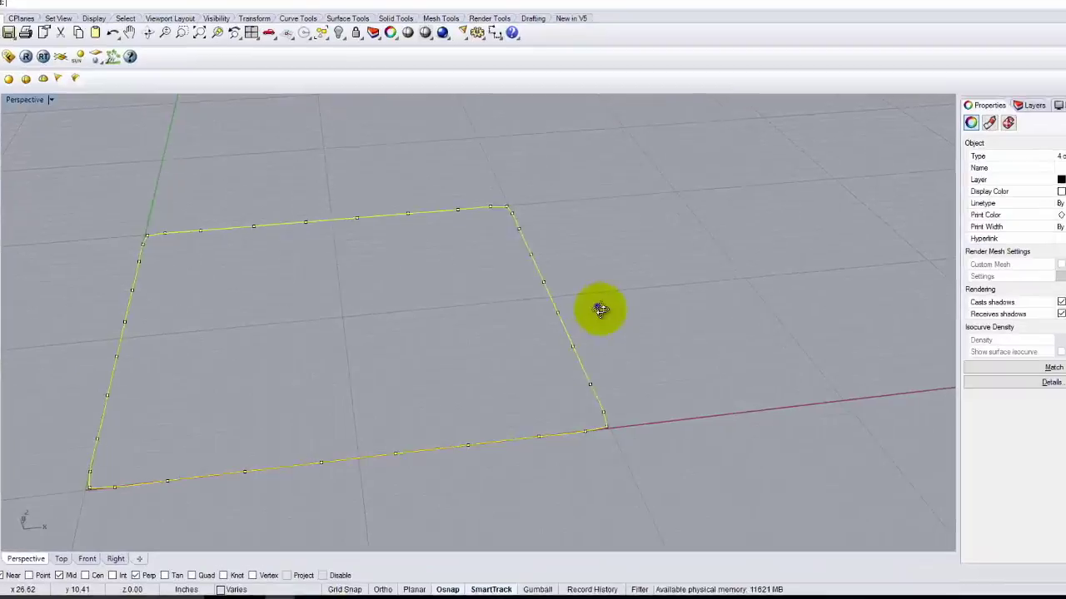
- Move the four middle edit points of the lower square's back edge inward to form a dip
right_click_drag(574, 319, 555, 335)
left_click(255, 179)
left_click_drag(211, 60, 507, 199)
left_click_drag(463, 118, 462, 133)
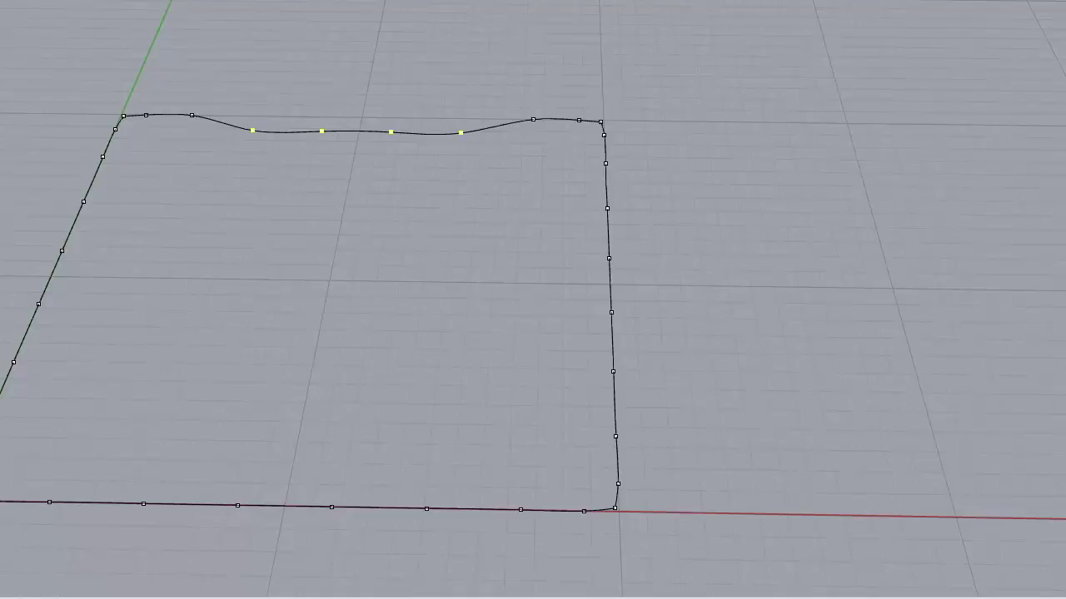
- Round the lower square's two back corners by moving their corner edit points slightly inward
right_click_drag(124, 254, 517, 168)
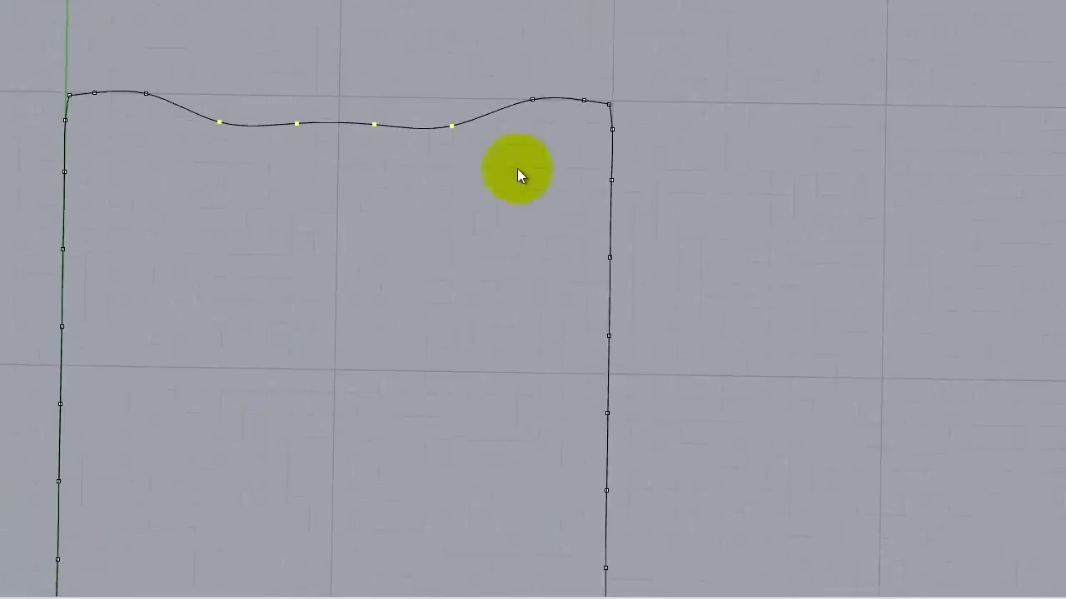
left_click(606, 111)
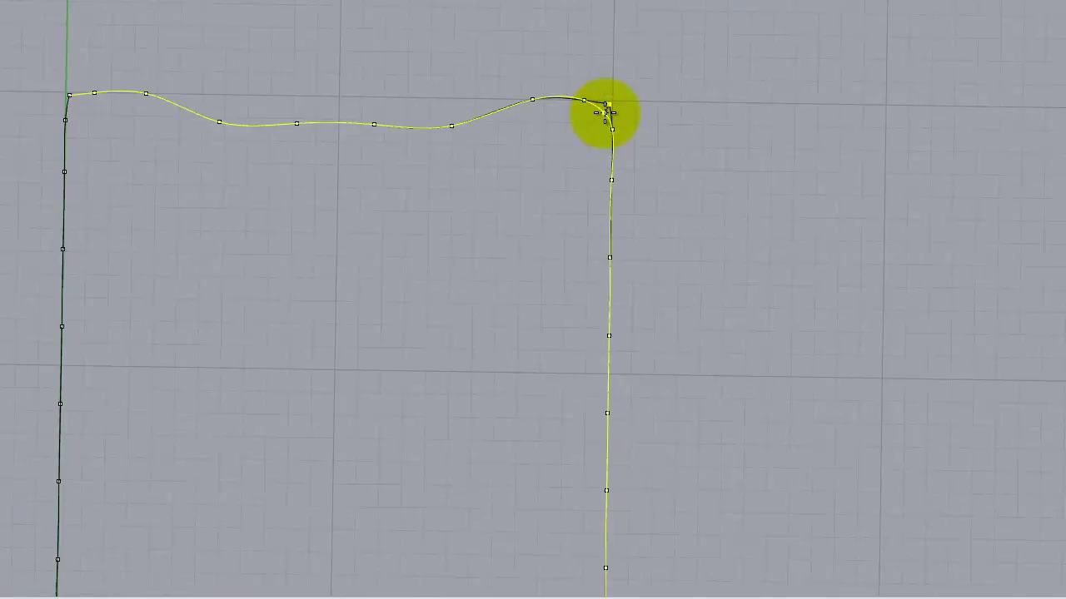
left_click(607, 106)
left_click(53, 80)
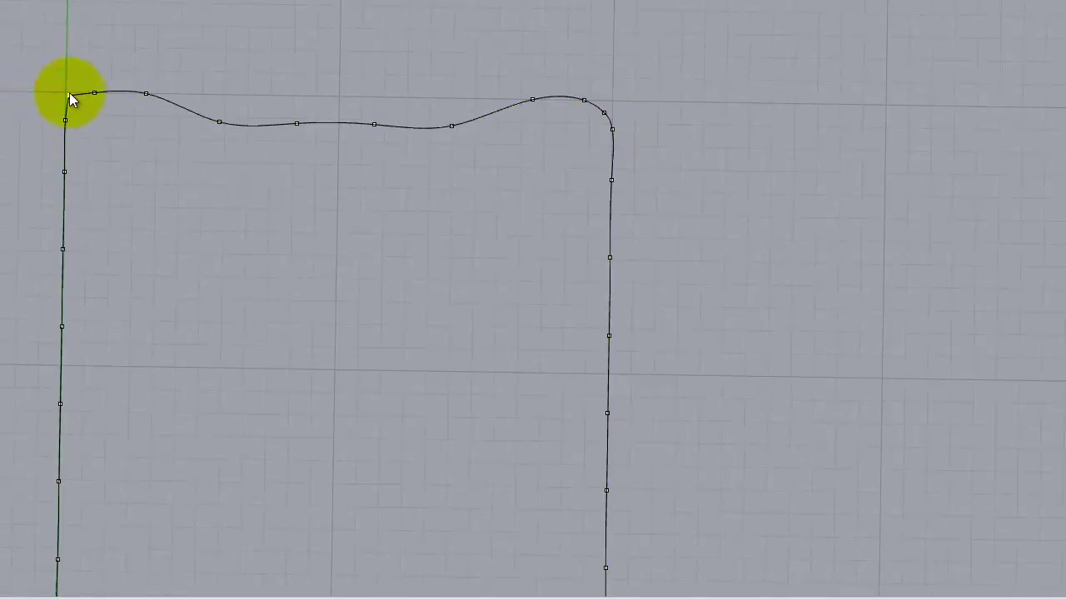
left_click(75, 101)
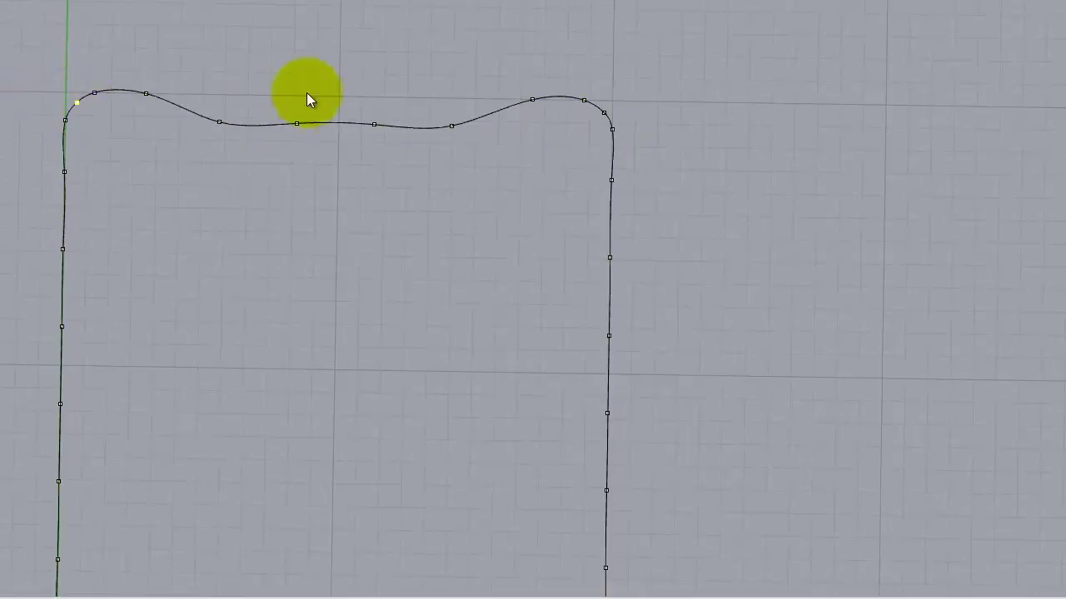
- Move the back edge's four middle edit points slightly outward to make the dip shallower
left_click_drag(186, 80, 447, 125)
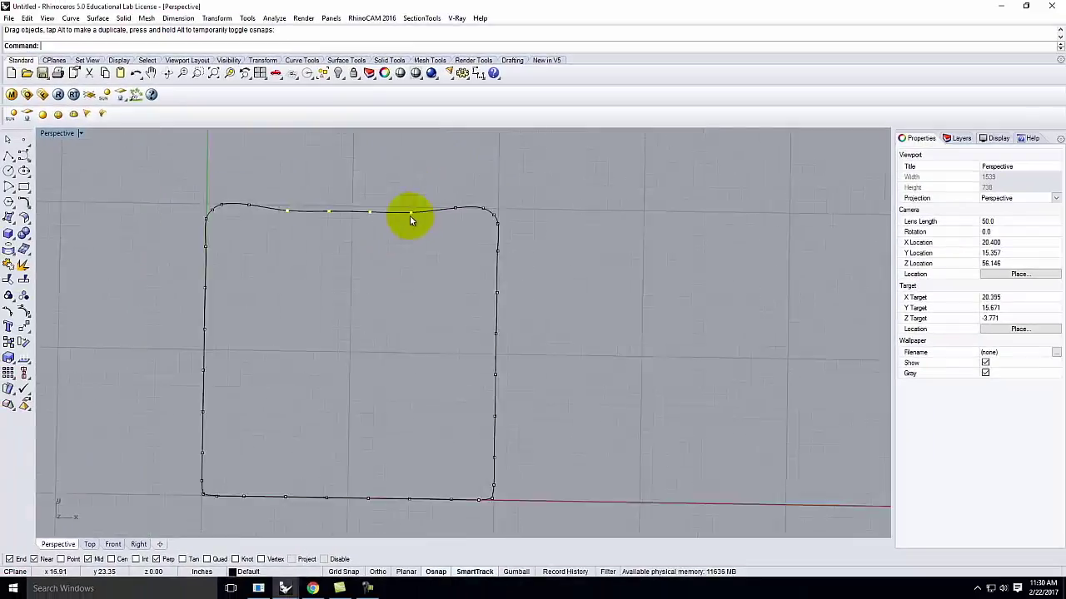
scroll(409, 215, "down", 3)
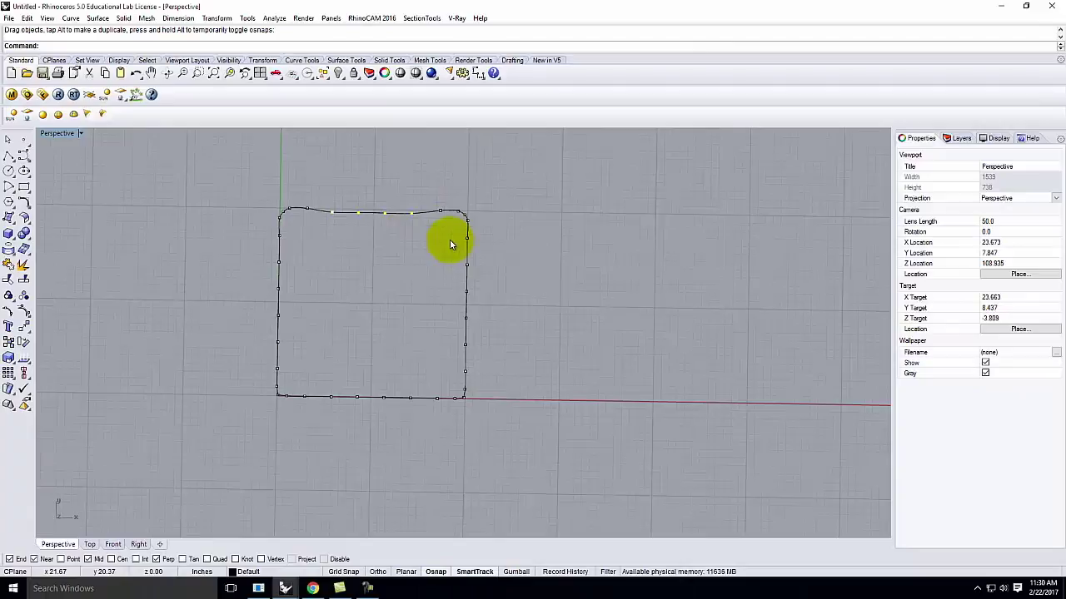
- Move the middle edit points of the lower square's right edge slightly outward to form a bulge
left_click_drag(478, 367, 479, 366)
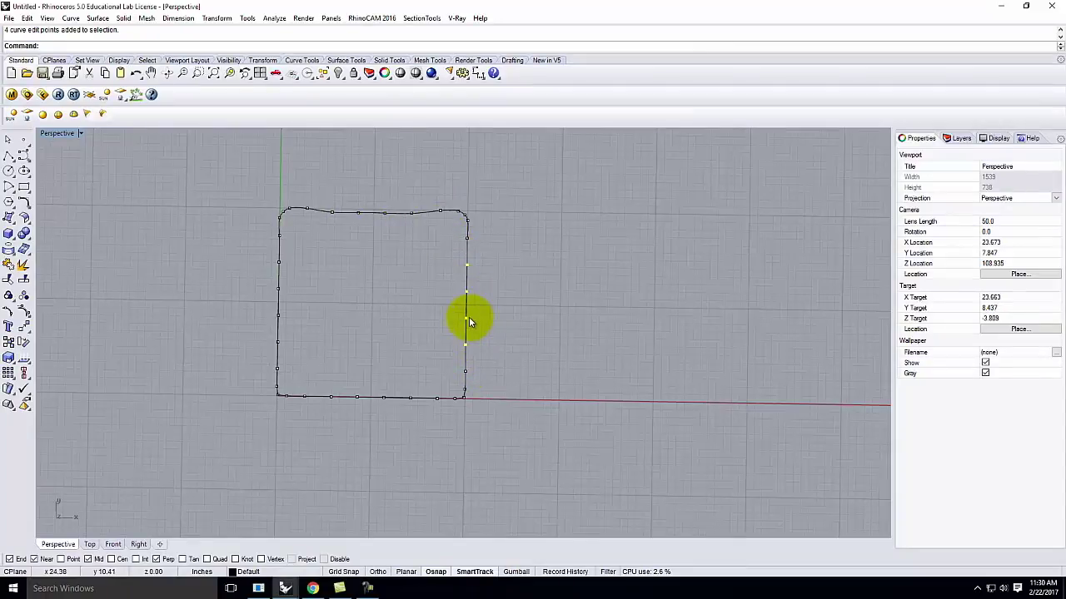
left_click_drag(473, 318, 467, 274)
scroll(491, 277, "up", 5)
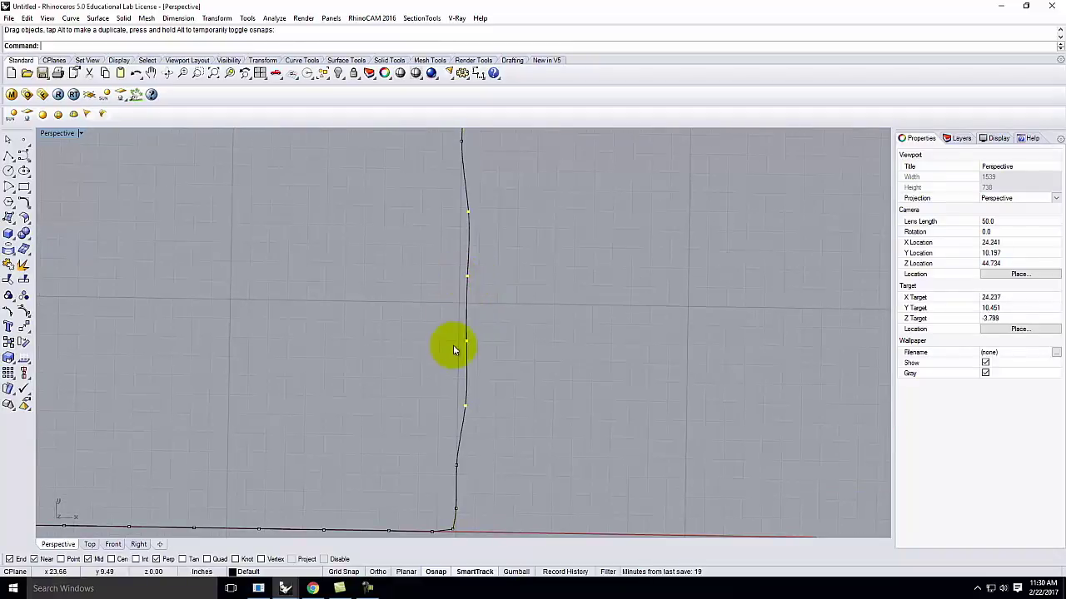
left_click_drag(466, 340, 476, 338)
scroll(584, 311, "down", 4)
scroll(405, 278, "up", 2)
- Turn off the Near object snap, move the middle edit points of the lower square's left edge slightly outward, and hide the edit points
left_click_drag(355, 240, 422, 350)
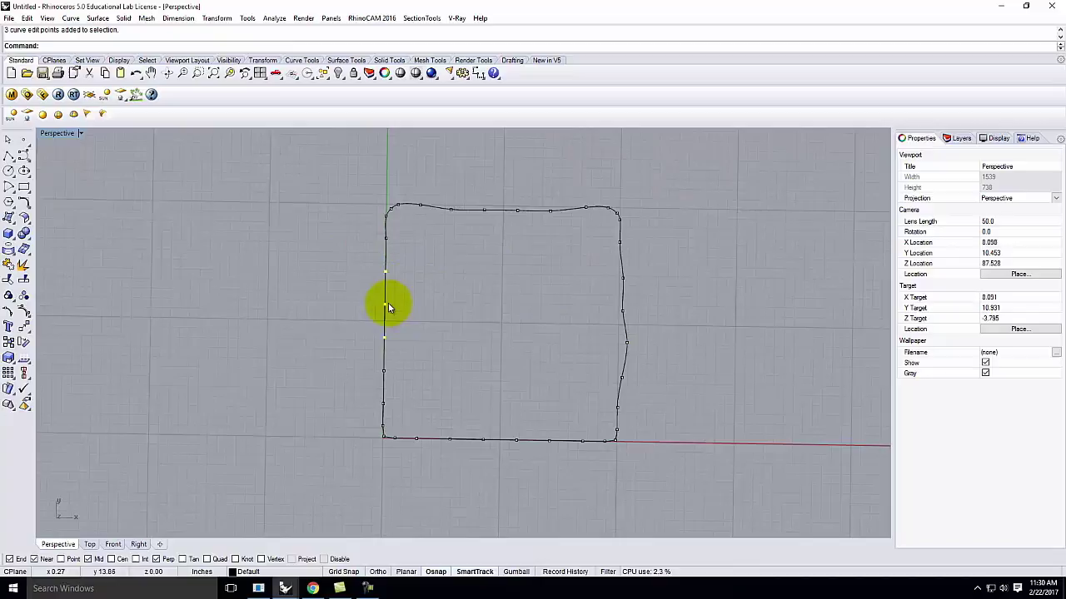
left_click_drag(384, 310, 380, 303)
scroll(380, 303, "up", 8)
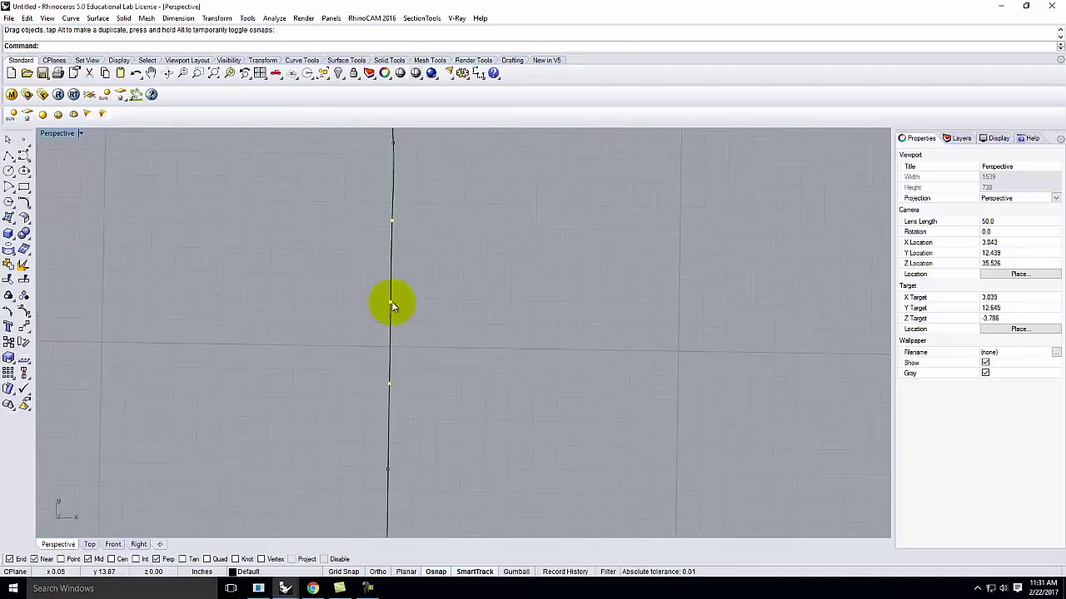
left_click(34, 560)
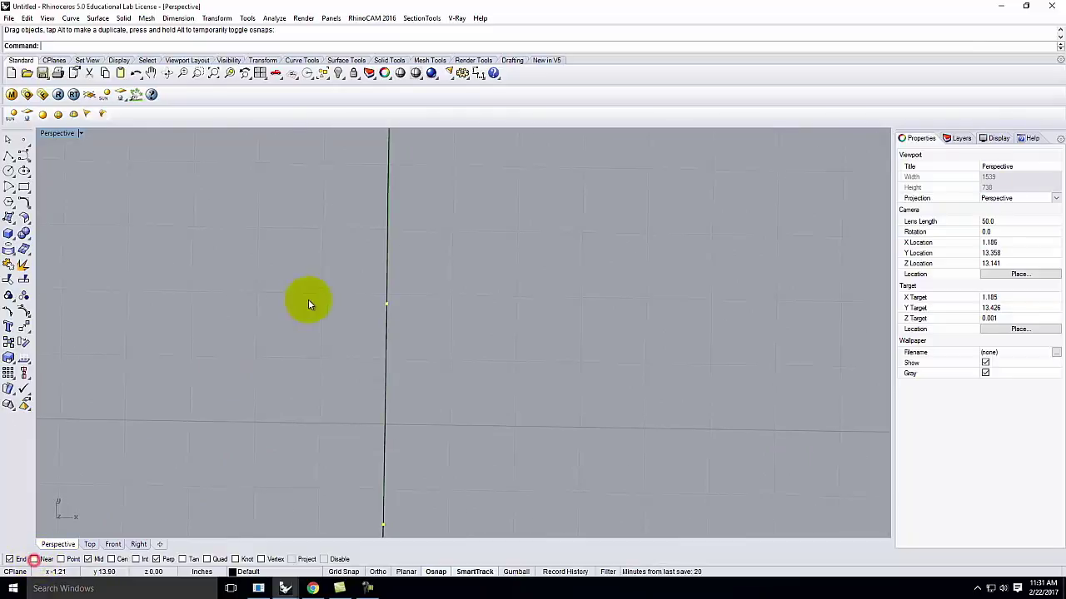
left_click_drag(387, 306, 379, 302)
scroll(388, 283, "down", 8)
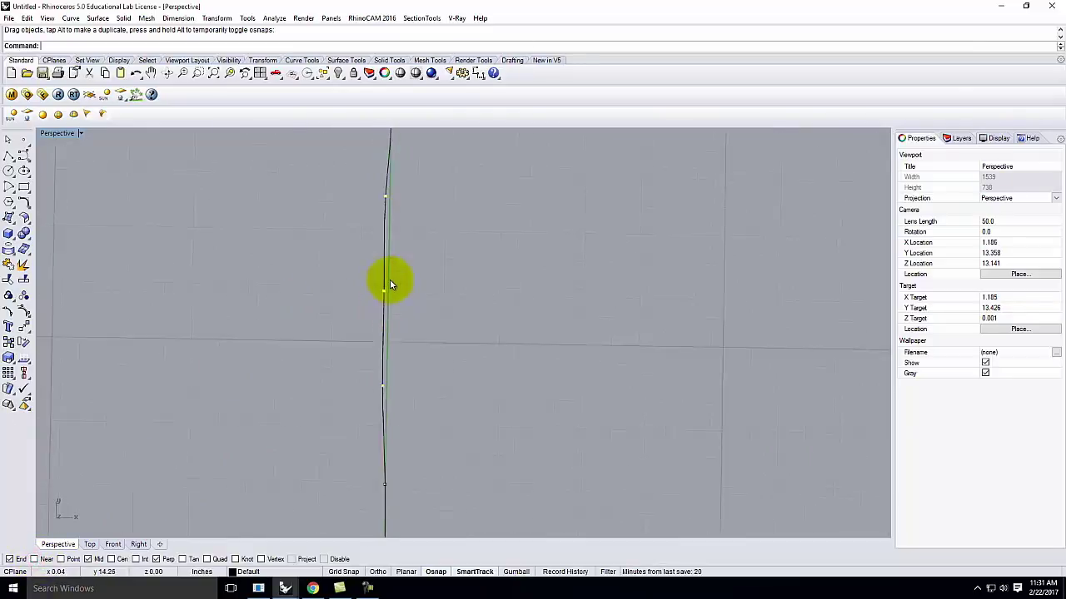
scroll(391, 350, "down", 2)
scroll(396, 375, "up", 8)
mouse_move(418, 403)
left_mouse_down()
mouse_move(401, 382)
mouse_move(406, 369)
mouse_move(381, 367)
left_mouse_up()
scroll(260, 388, "down", 8)
scroll(503, 397, "up", 8)
scroll(498, 348, "down", 3)
key("Escape")
- Show the edit points of the lower square's four curves again
right_click_drag(421, 360, 357, 231)
left_click_drag(248, 210, 635, 402)
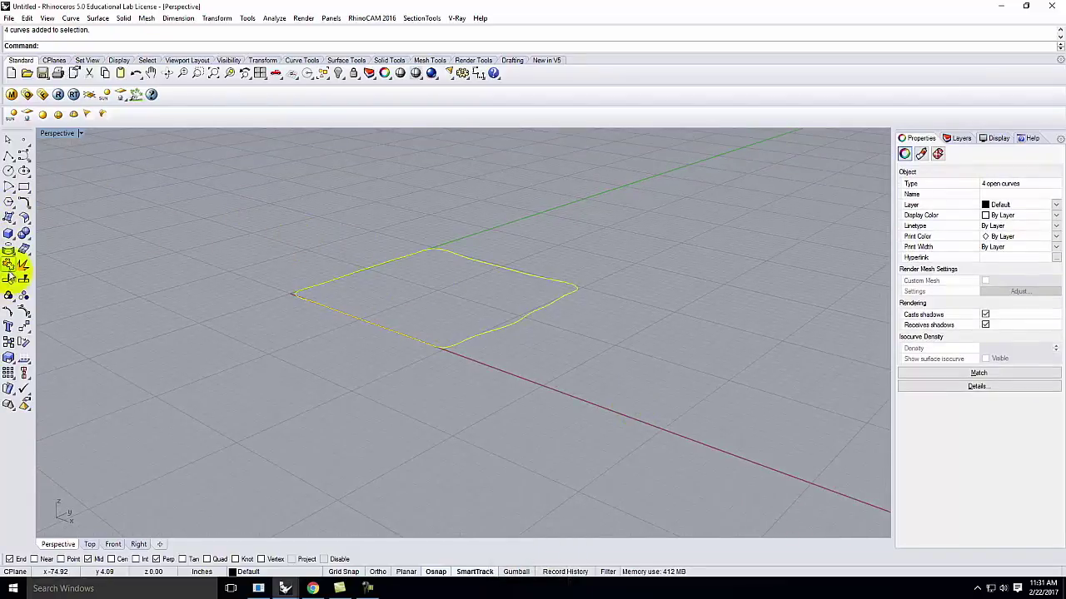
left_click(7, 310)
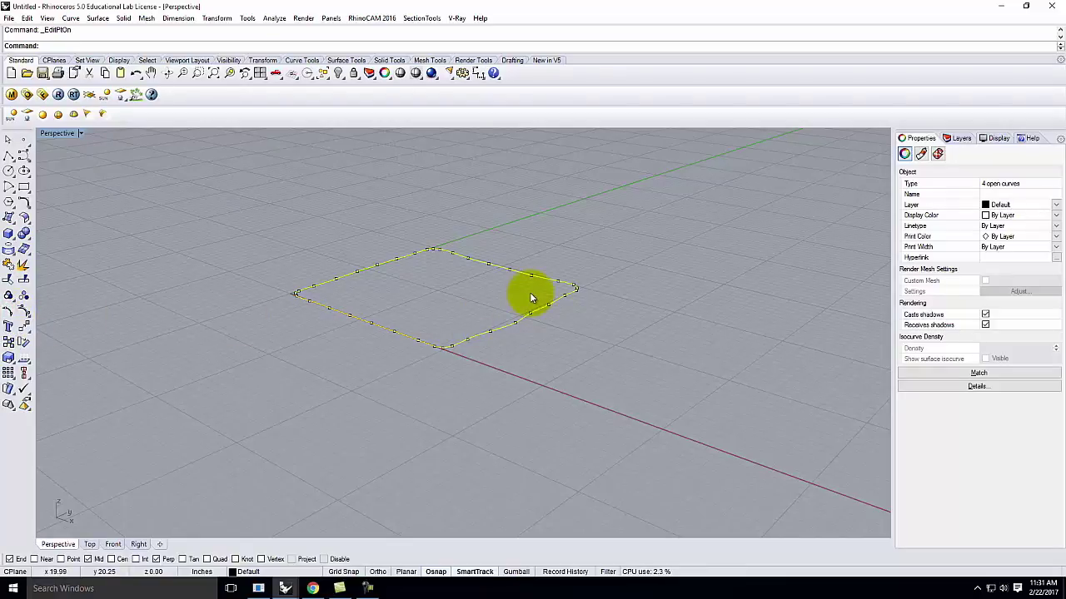
- Raise the four middle edit points of the lower square's front edge by about 0.13 inches with a vertical Move
right_click_drag(546, 290, 300, 310)
left_click(261, 304)
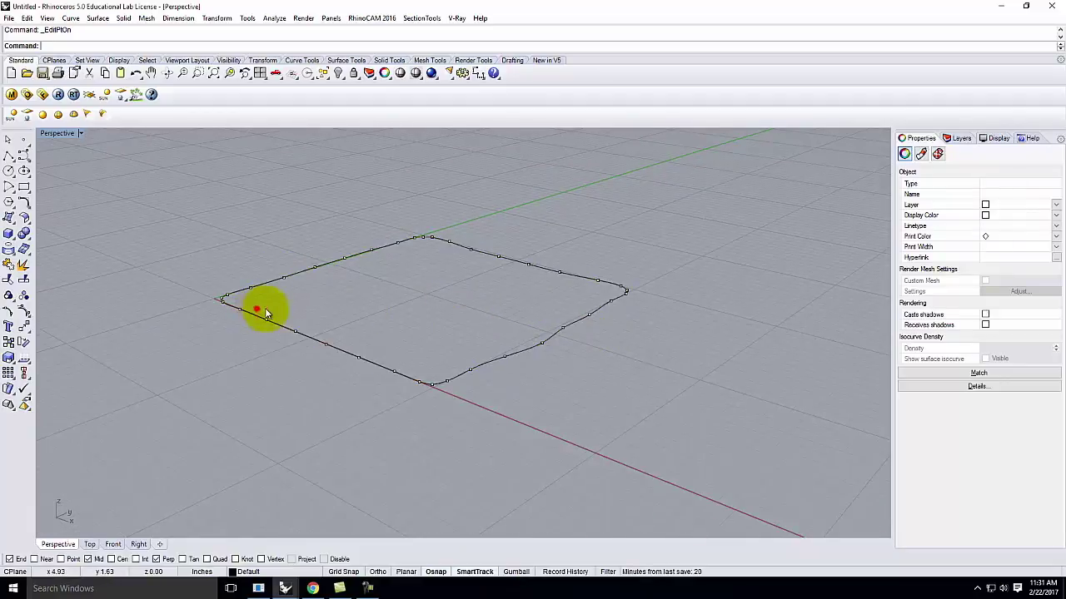
left_click_drag(255, 305, 369, 366)
key("Return")
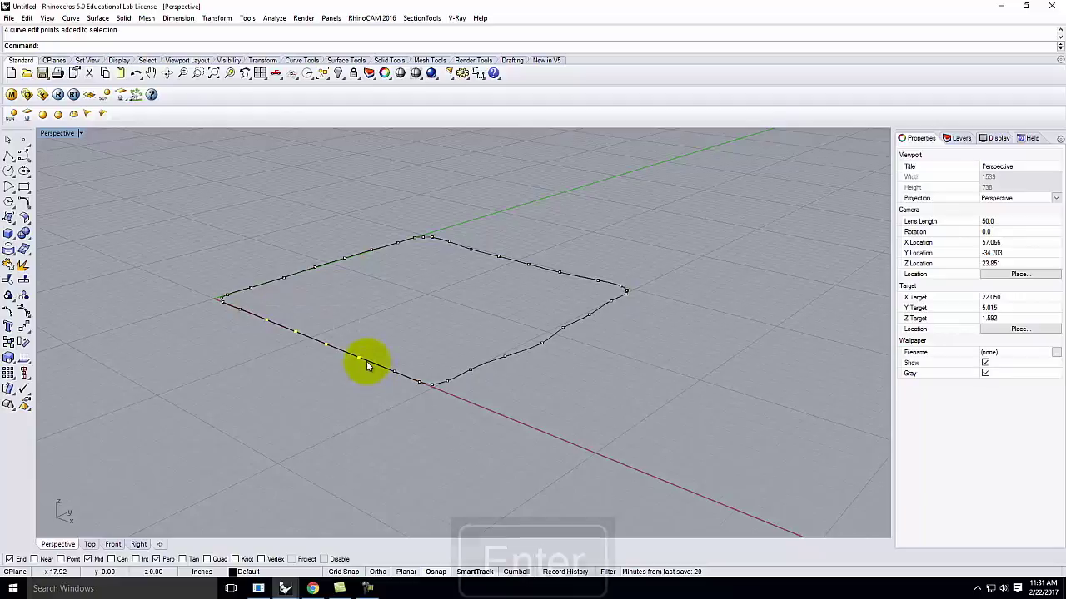
left_click(361, 375)
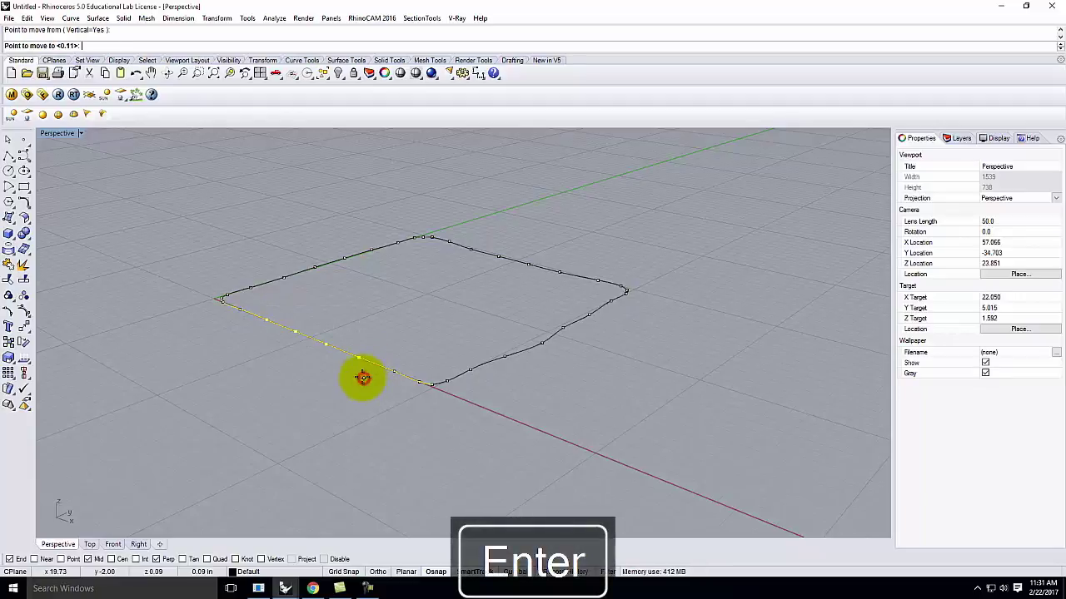
left_click(361, 375)
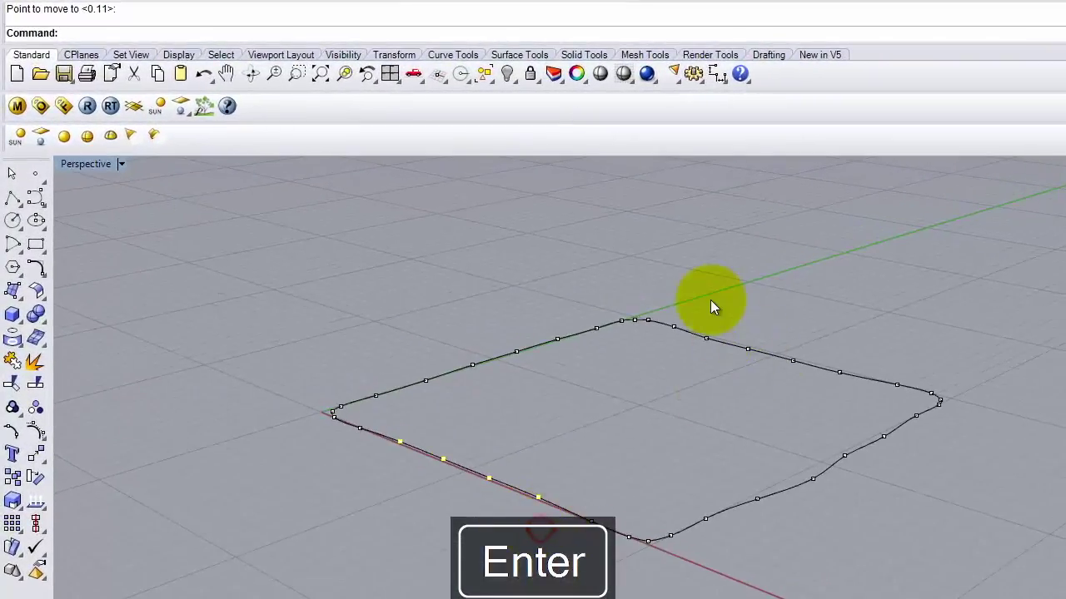
- Raise the four middle edit points of the lower square's back edge by about 0.24 inches with a vertical Move
left_click_drag(691, 297, 876, 398)
type("M")
key("Return")
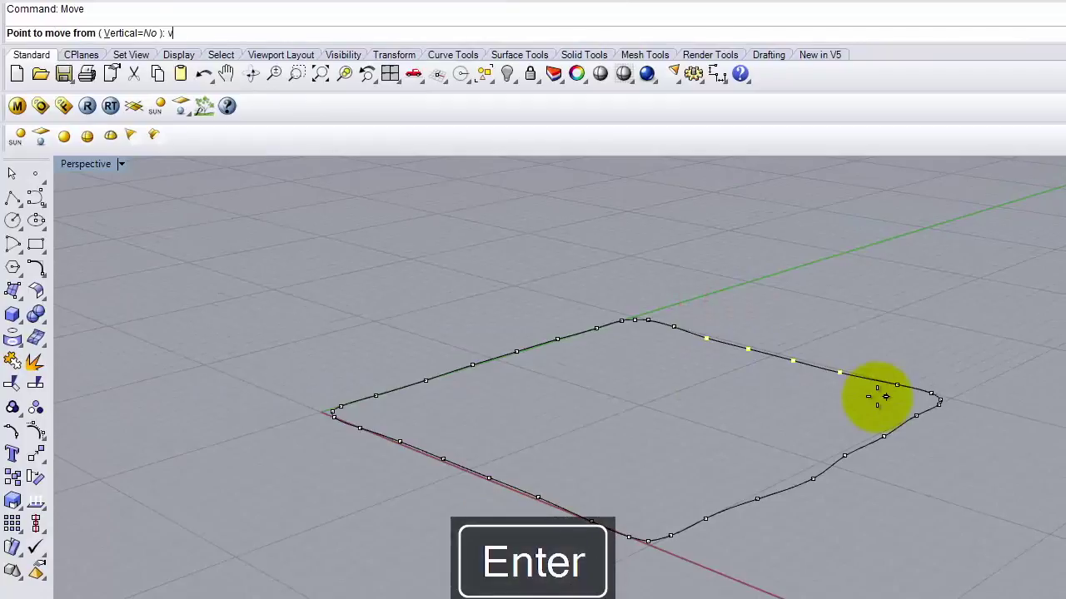
left_click(735, 400)
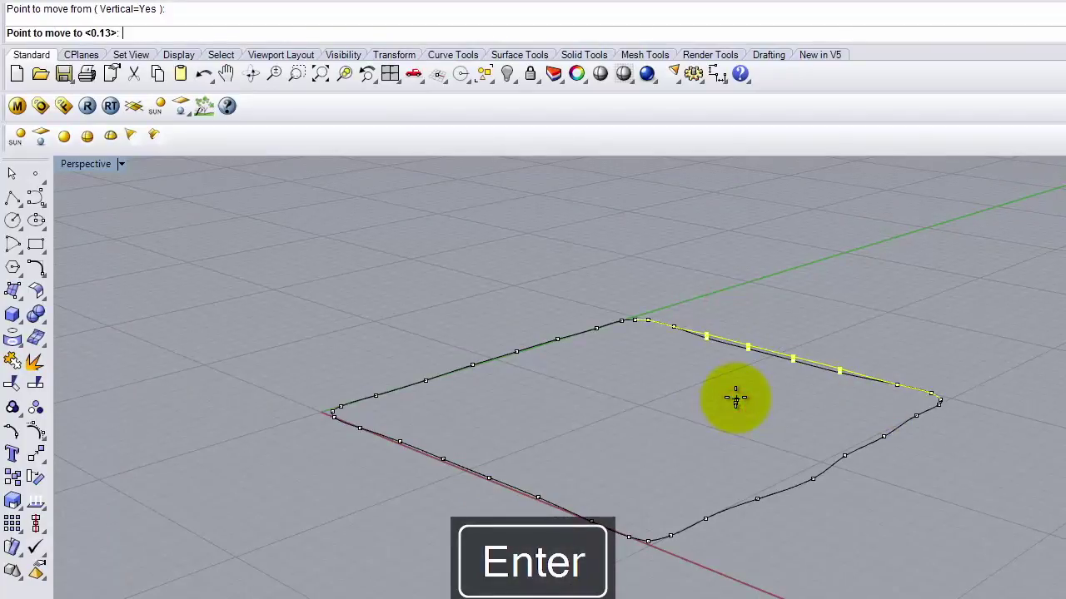
left_click(735, 399)
- Raise three middle edit points of the lower square's right edge by about 0.16 inches with a vertical Move
left_click_drag(786, 460, 860, 524)
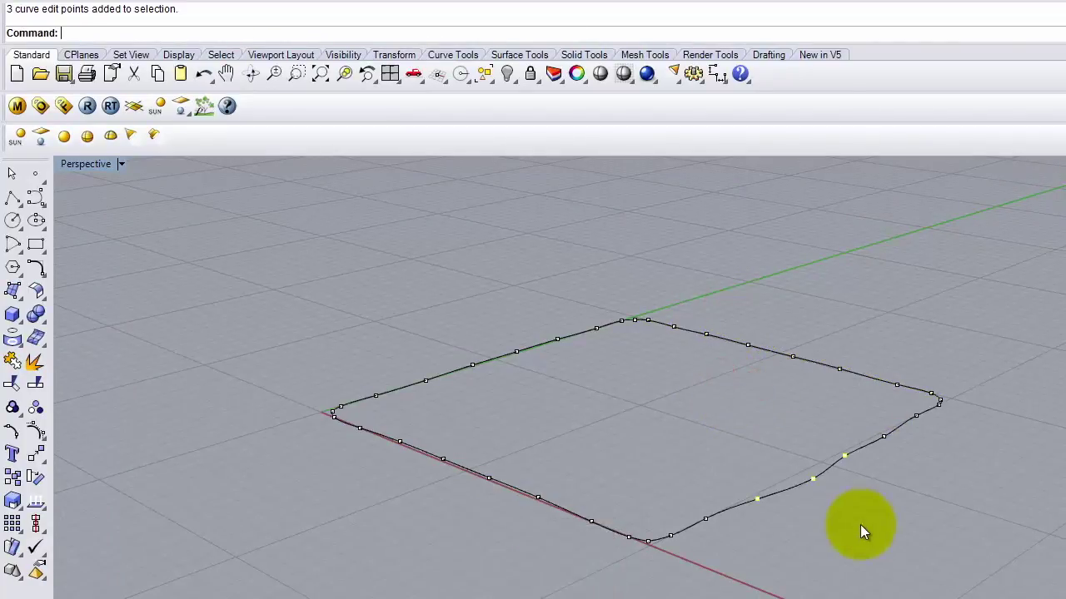
type("M")
key("Return")
type("v")
key("Return")
left_click(860, 523)
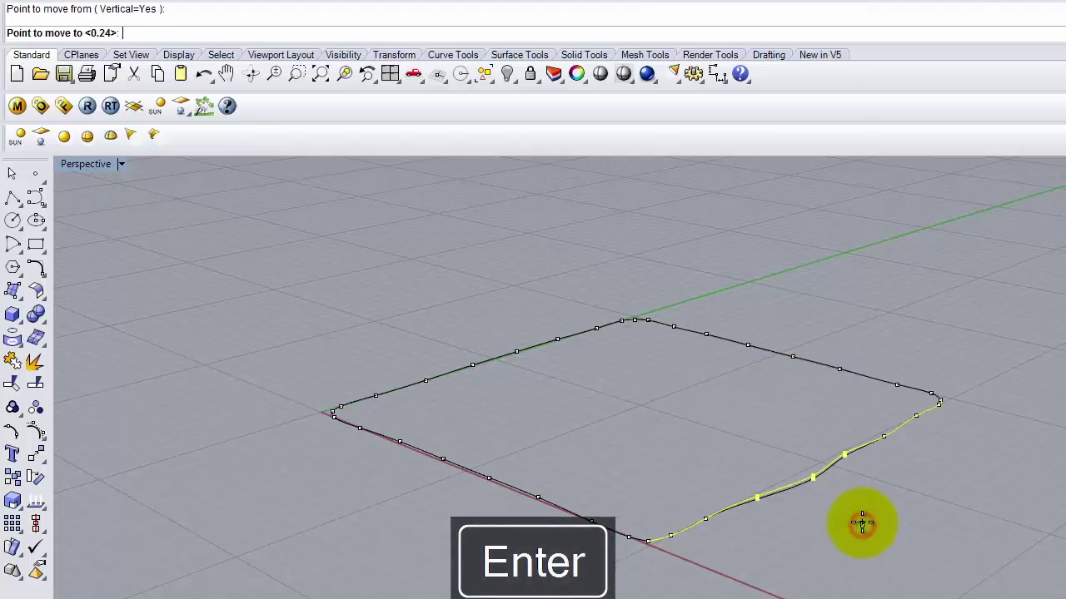
right_click(862, 523)
- Raise the four middle edit points of the lower square's left edge slightly with a vertical Move, and hide the edit points
left_click_drag(415, 272, 575, 406)
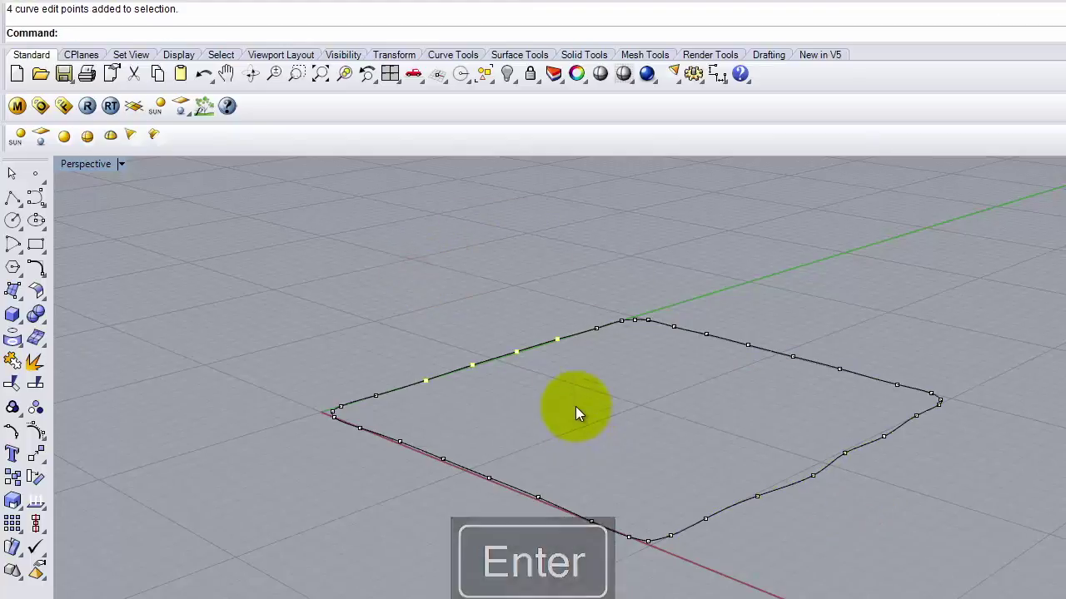
key("Return")
type("v")
key("Return")
left_click(576, 407)
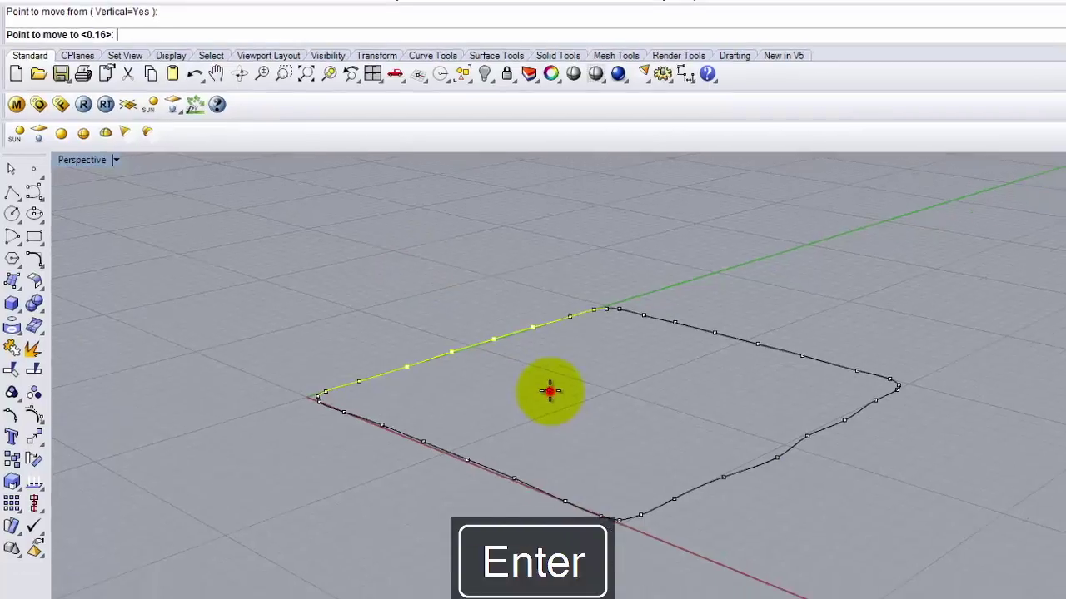
left_click(569, 402)
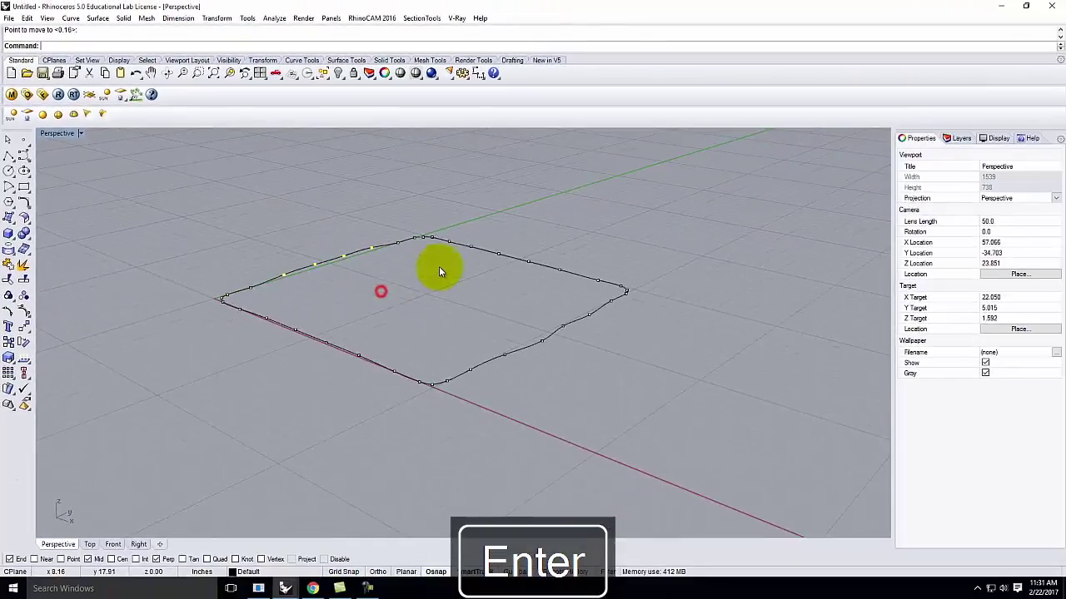
key("Escape")
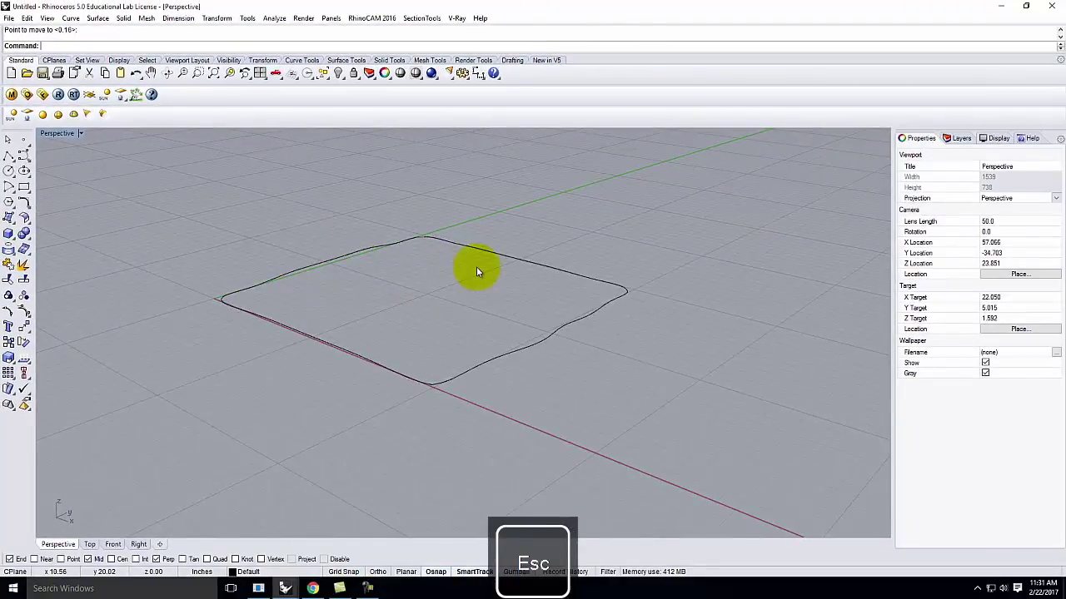
- Show all hidden objects to bring back the upper wavy surface
type("show")
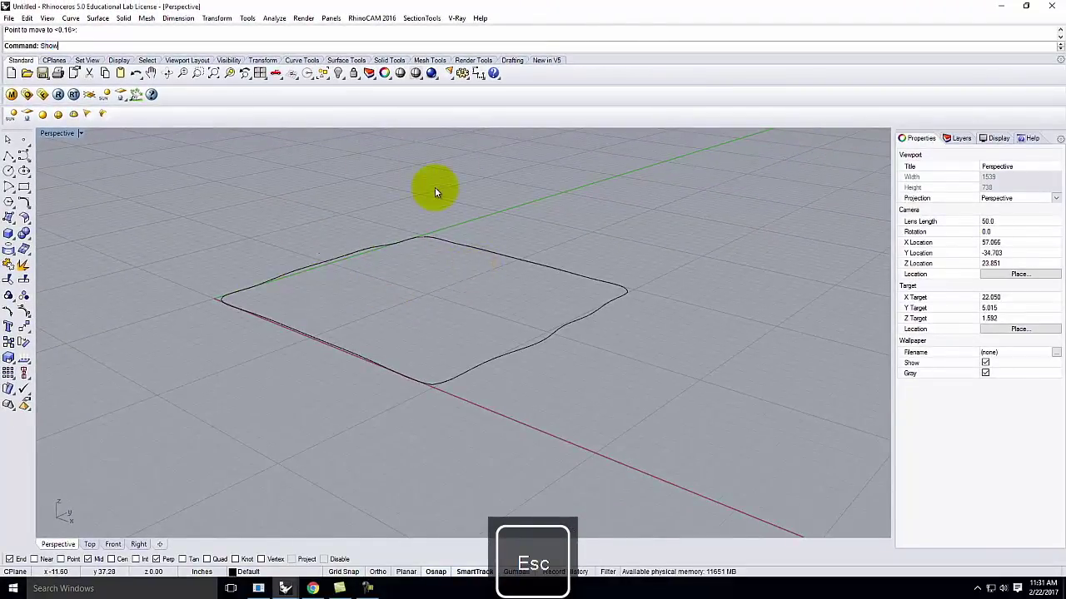
key("Return")
right_click_drag(750, 292, 542, 339)
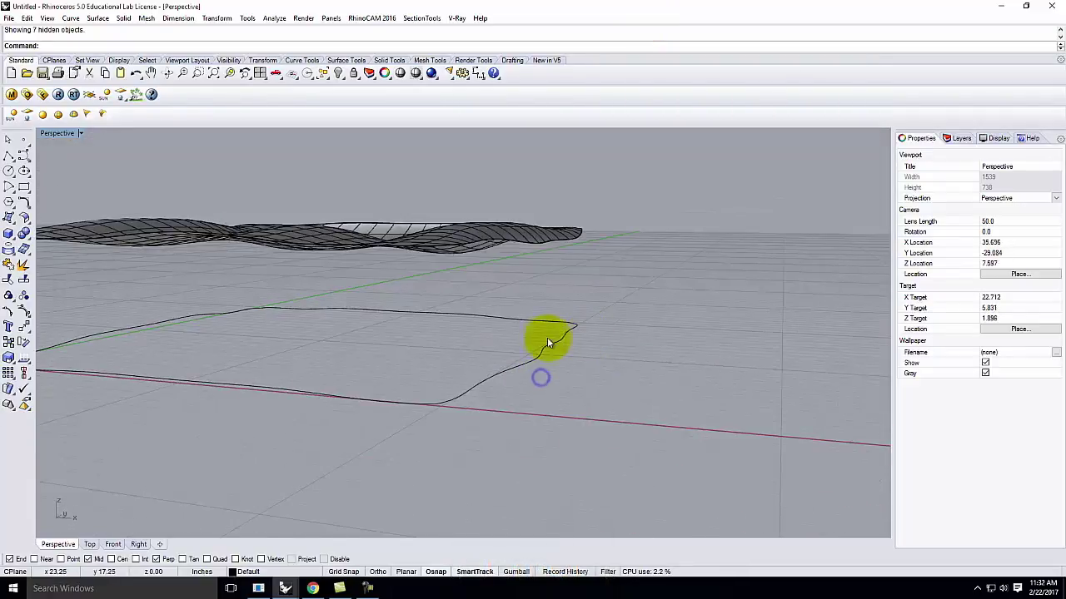
scroll(563, 338, "down", 3)
- Create a curve network surface from the four lower curves with 0.01 edge tolerance, 0.1 interior tolerance and Position edge matching
left_click(545, 356)
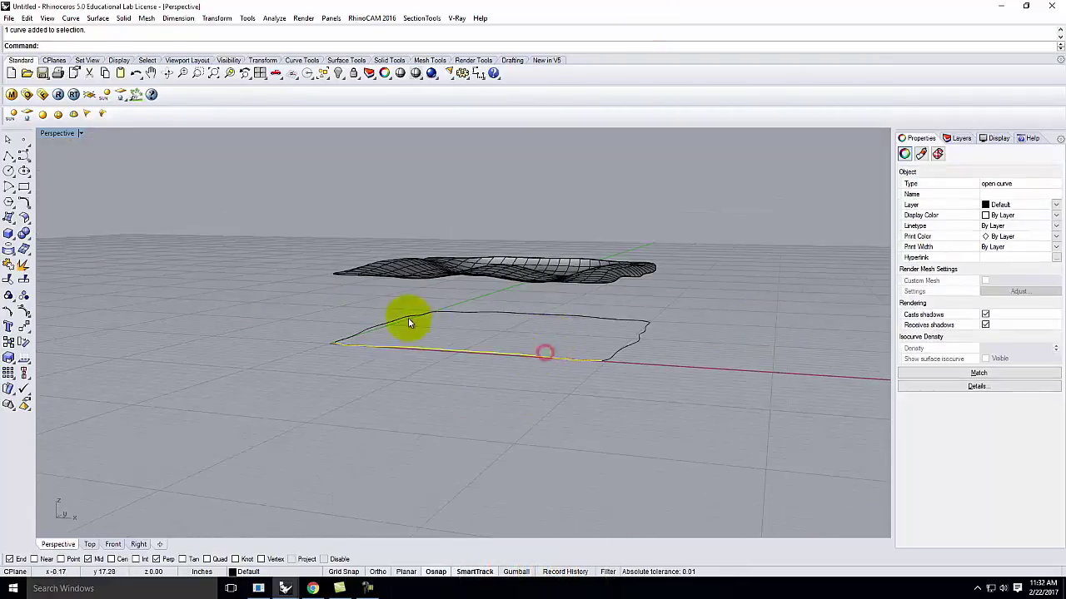
left_click_drag(319, 305, 673, 388)
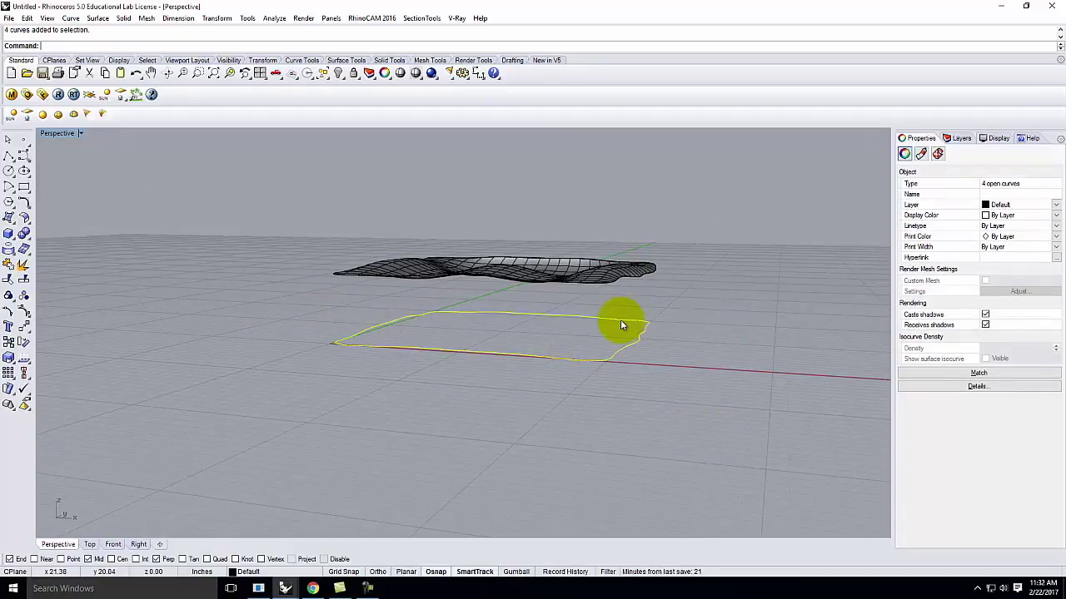
left_click(109, 20)
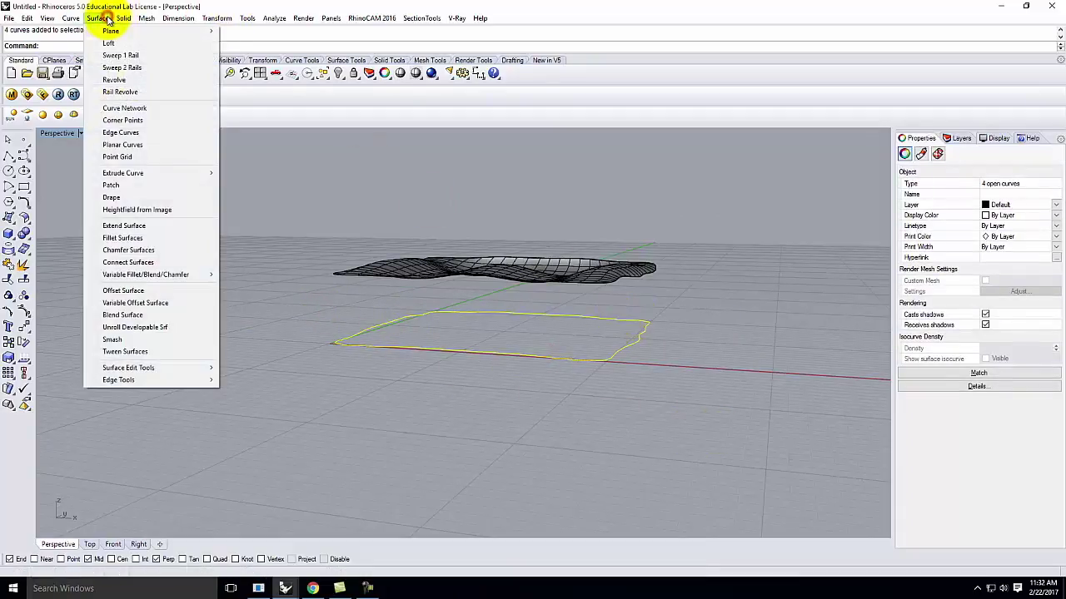
left_click(95, 108)
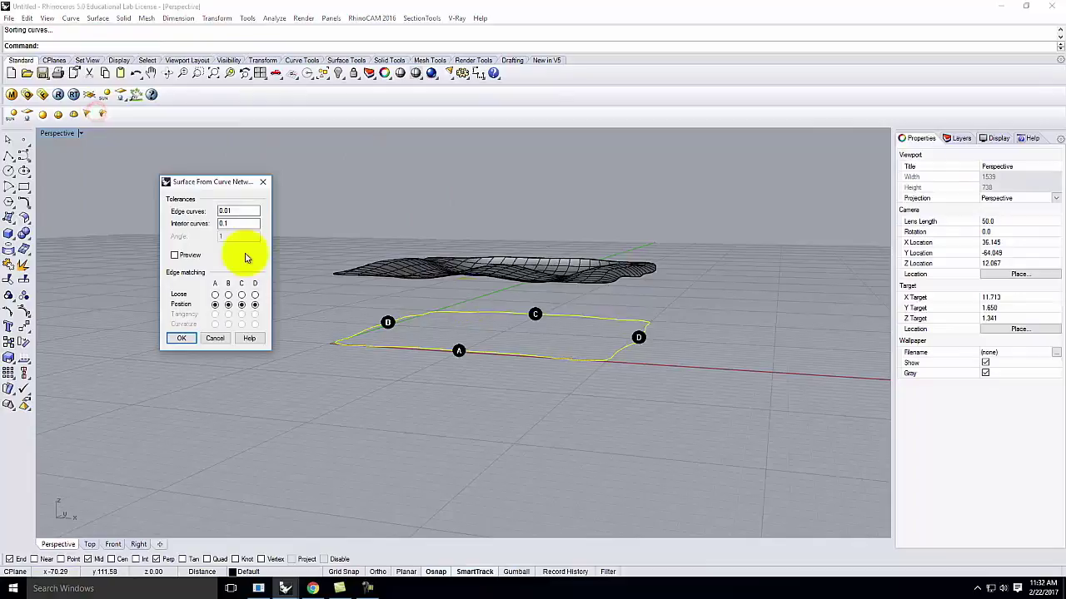
left_click(181, 338)
left_click(725, 315)
- Draw a polyline connecting the upper and lower surfaces' curve ends at the front-right corner
right_click_drag(726, 315, 684, 329)
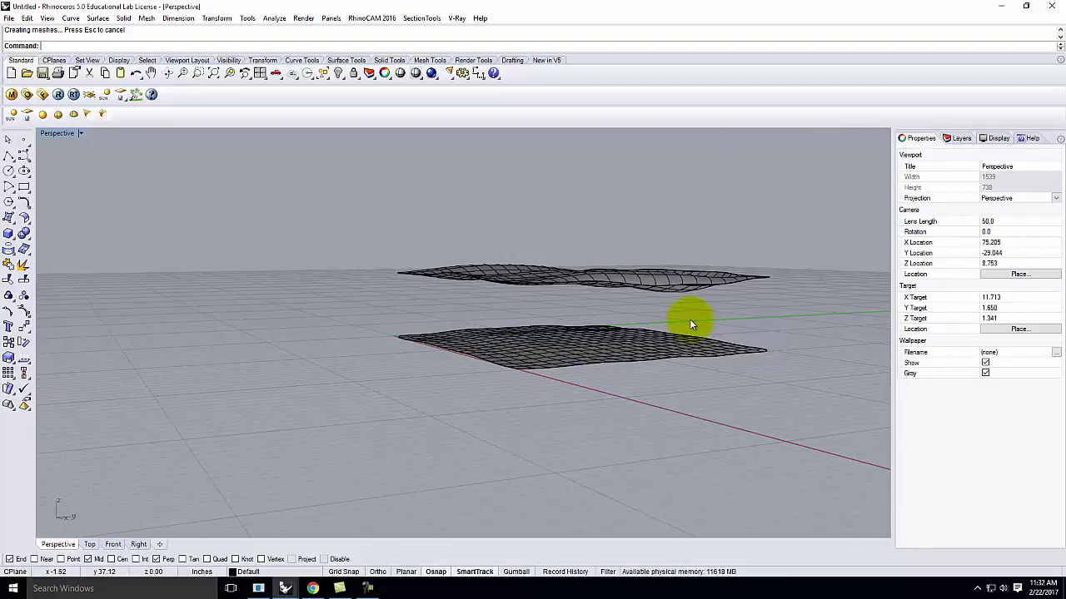
right_click_drag(689, 319, 551, 251)
left_click(8, 157)
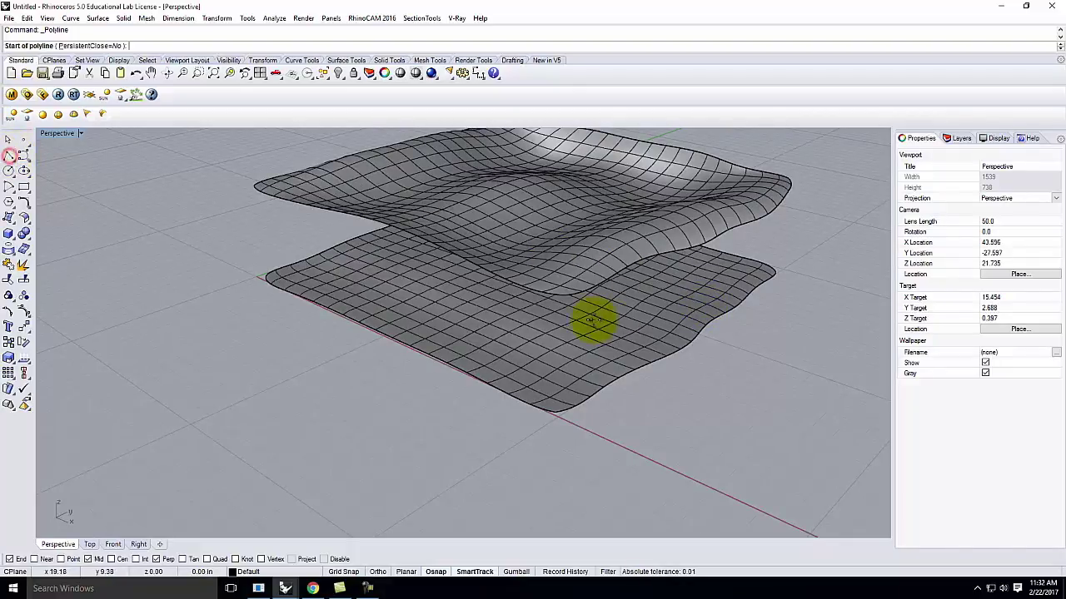
left_click(564, 298)
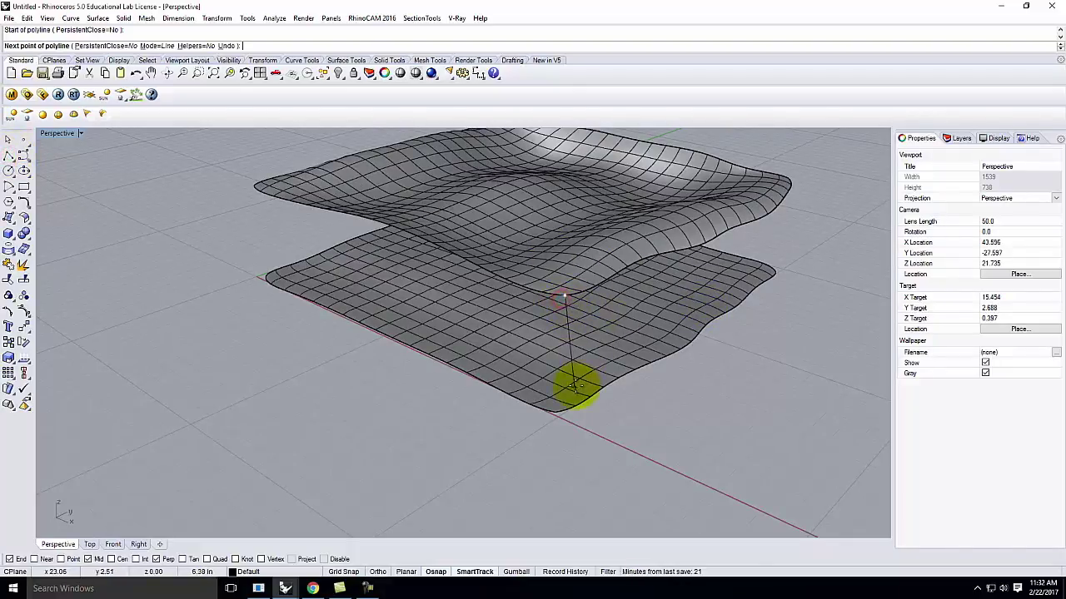
right_click_drag(553, 414, 614, 322)
left_click(611, 323)
key("Return")
- Draw a polyline connecting the upper and lower surfaces' curve ends at the front-left corner near the origin
scroll(669, 306, "down", 8)
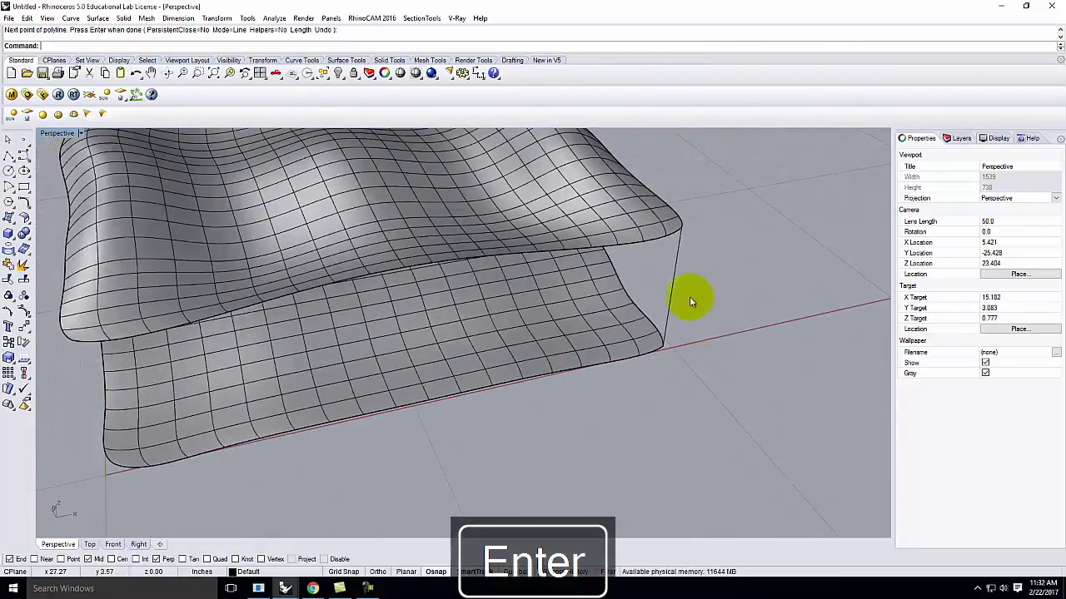
right_click_drag(611, 231, 518, 409)
right_click(505, 434)
left_click(511, 433)
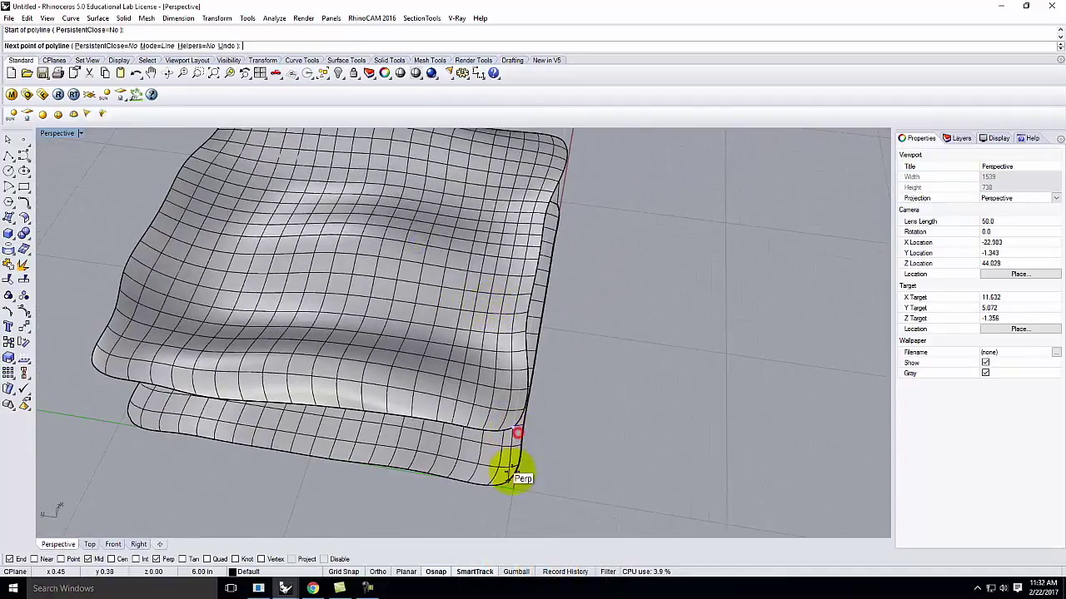
left_click(511, 483)
key("Return")
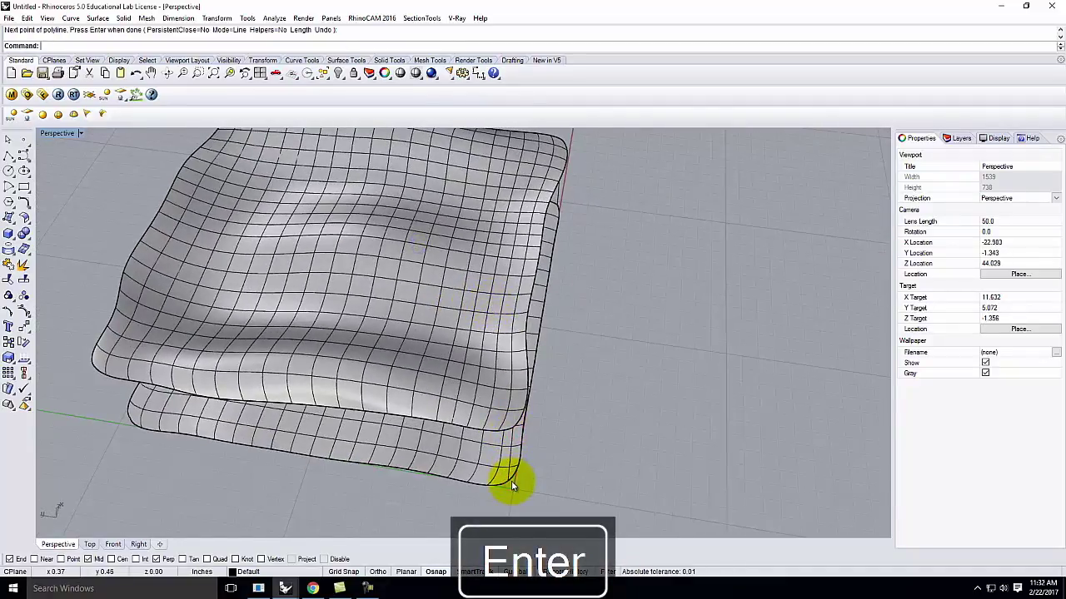
- Draw a polyline connecting the upper and lower surfaces' curve ends at the back-left corner
scroll(577, 445, "down", 4)
right_click_drag(578, 444, 506, 408)
right_click(491, 402)
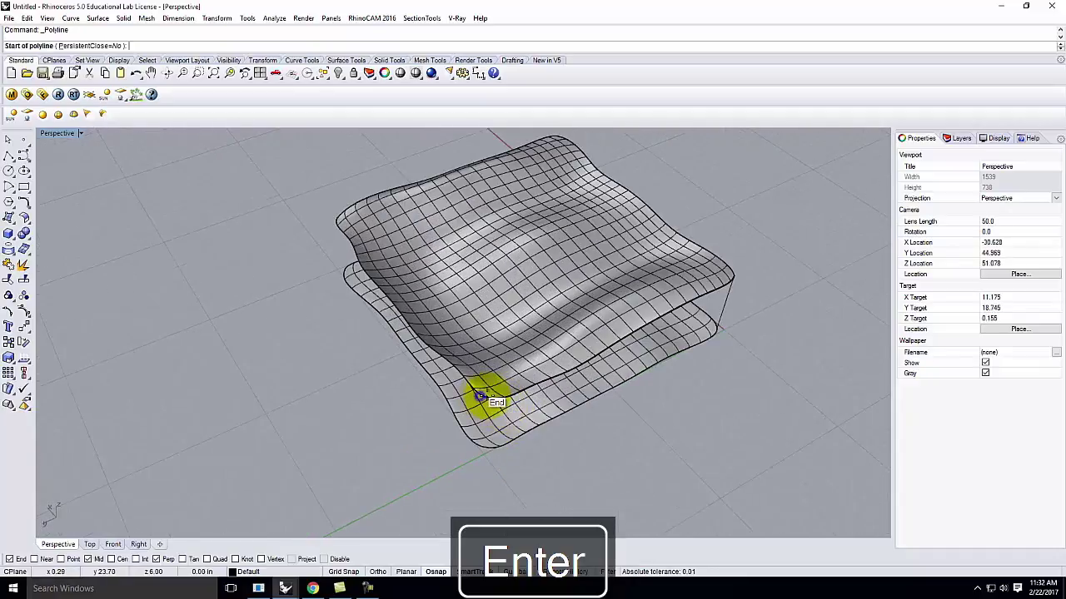
left_click(491, 402)
left_click(485, 442)
key("Return")
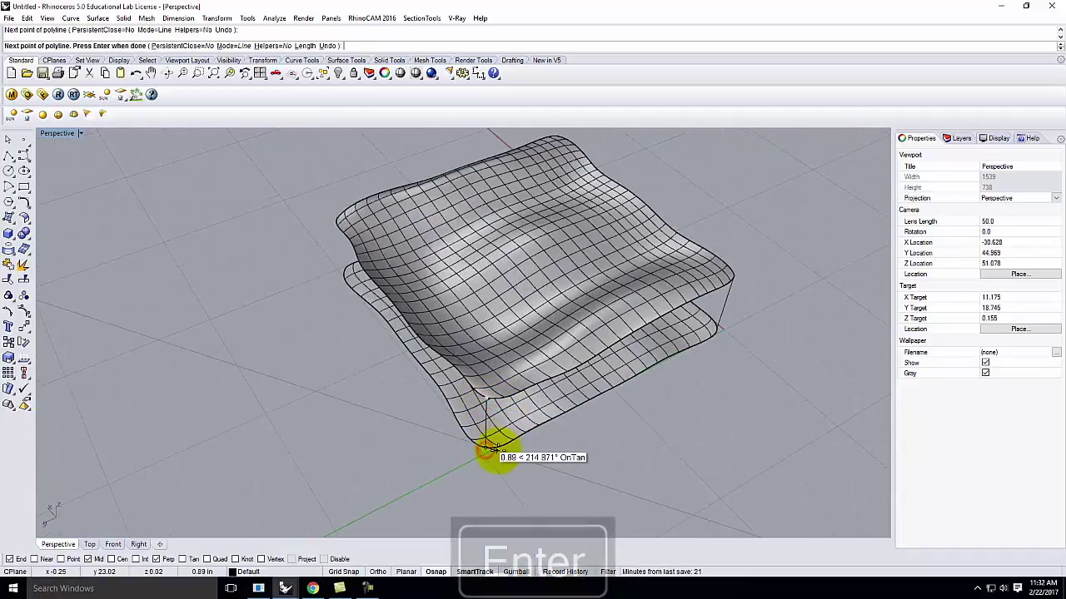
- Draw a polyline connecting the upper and lower surfaces' curve ends at the back-right corner
right_click_drag(430, 333, 358, 374)
right_click(350, 393)
left_click(348, 390)
left_click(354, 436)
key("Return")
right_click_drag(281, 323, 354, 307)
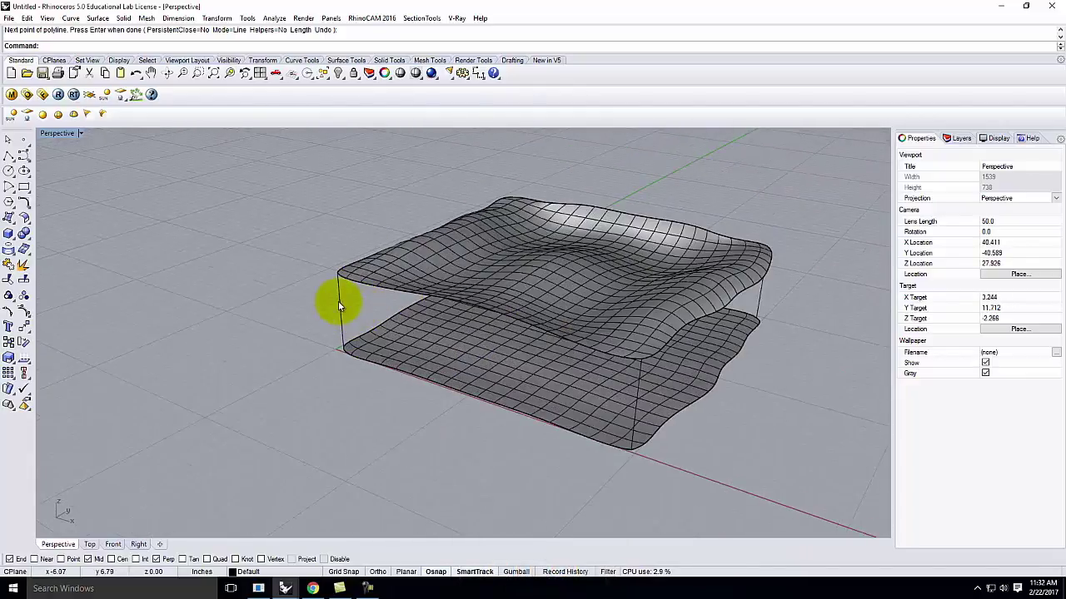
- Rebuild the four vertical corner lines with a point count of 3 and degree 3, and show their edit points
left_click(339, 302)
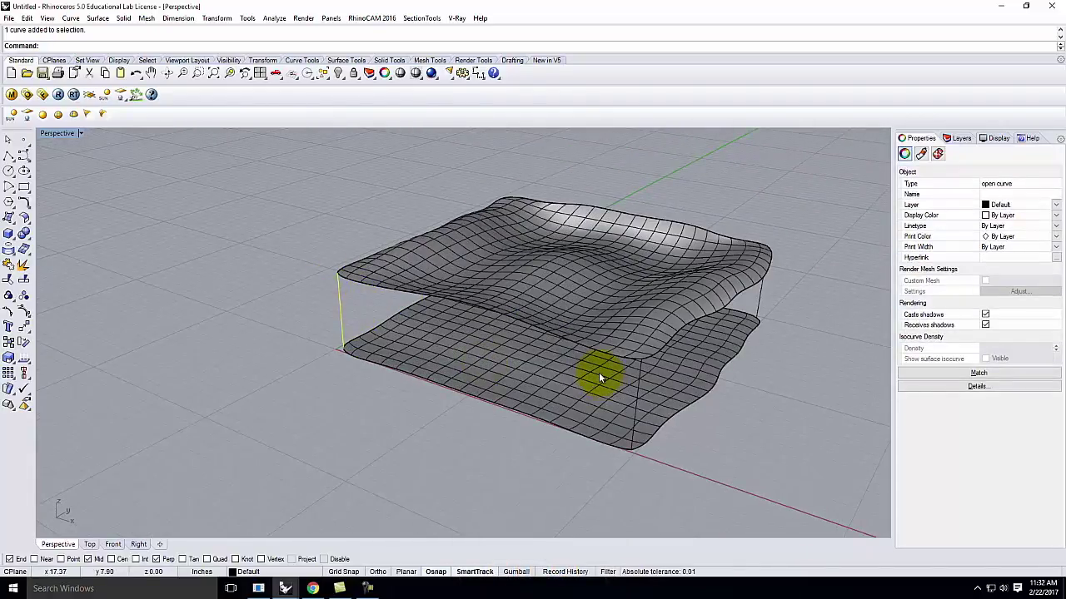
right_click_drag(599, 372, 743, 306)
left_click_drag(743, 305, 298, 285)
key("BackSpace")
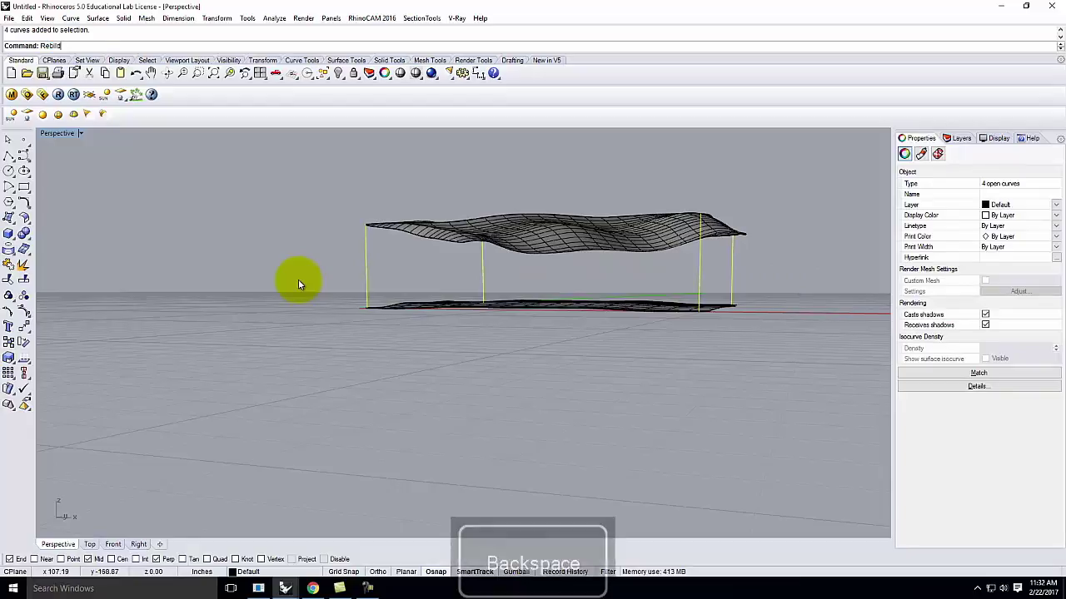
type("d")
key("Return")
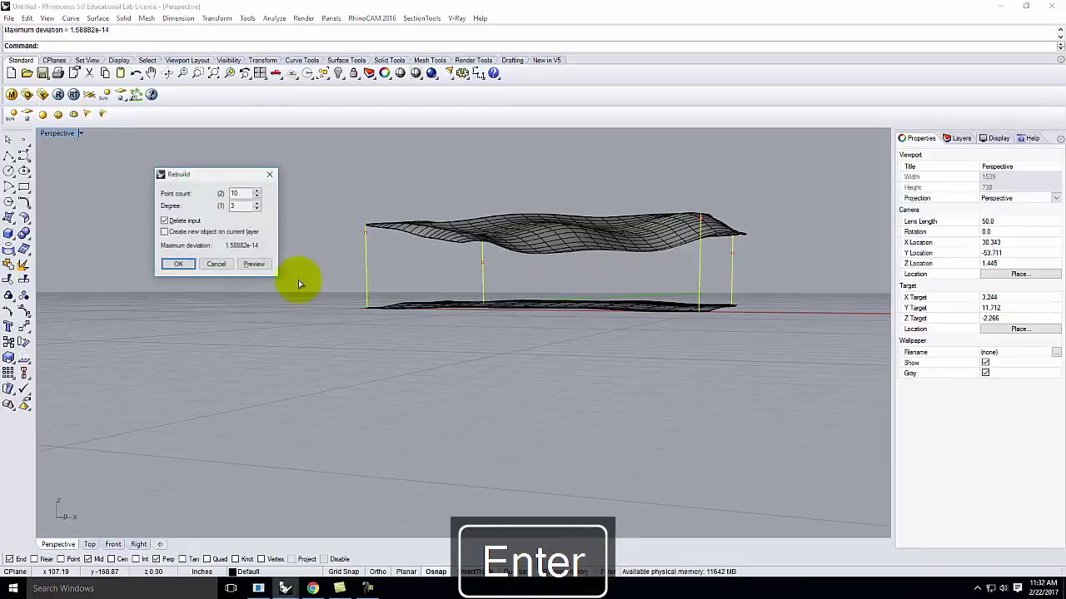
double_click(238, 192)
type("3")
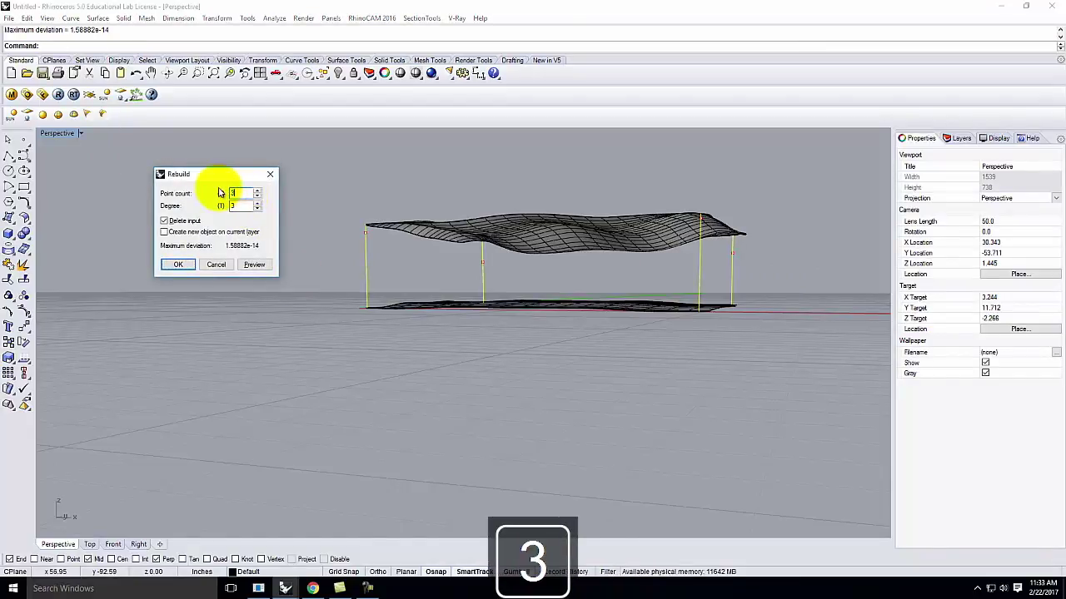
key("Return")
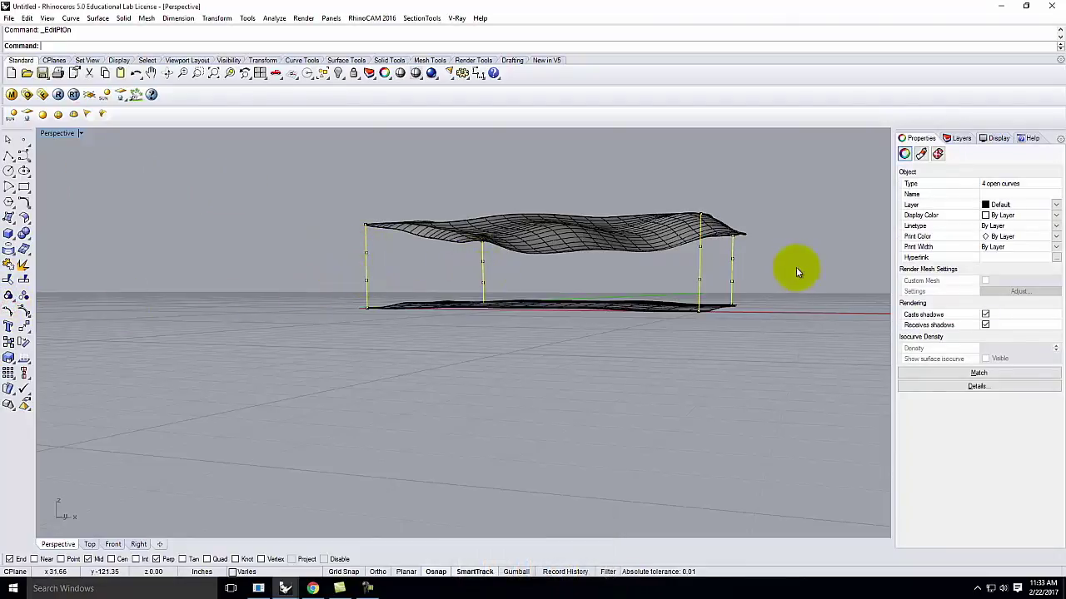
- Move the two middle edit points of the front-left corner curve near the origin diagonally outward about 0.31 in
left_click(333, 245)
left_click_drag(348, 246, 375, 271)
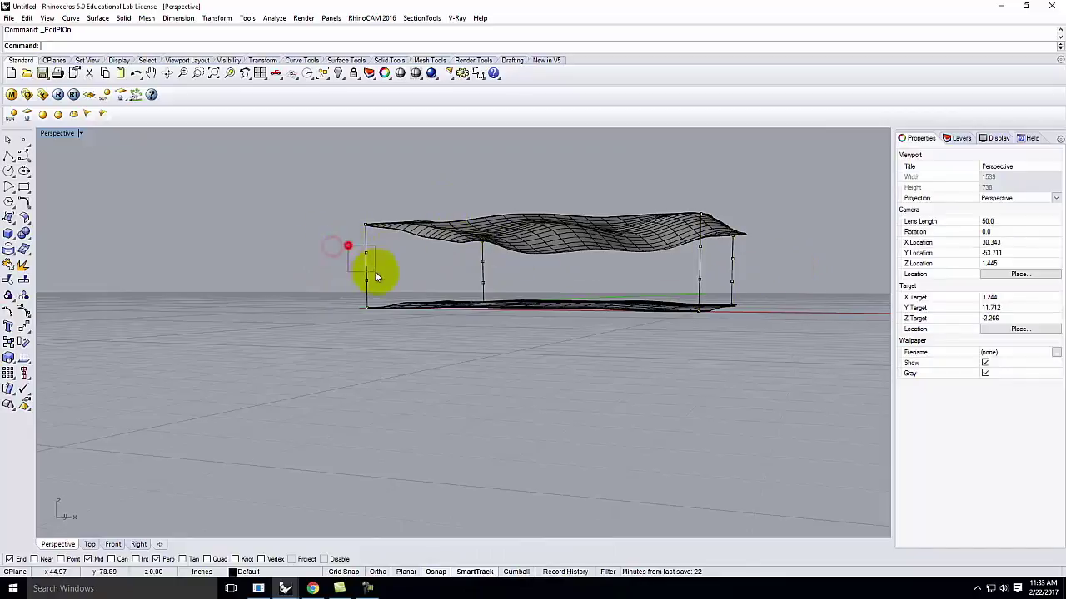
double_click(49, 133)
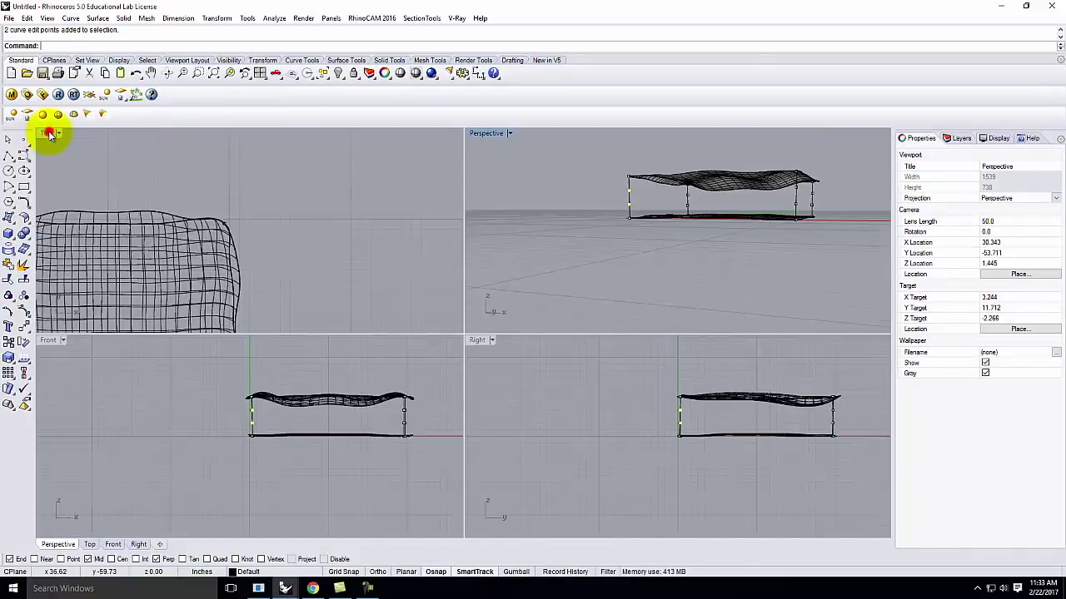
scroll(178, 304, "up", 5)
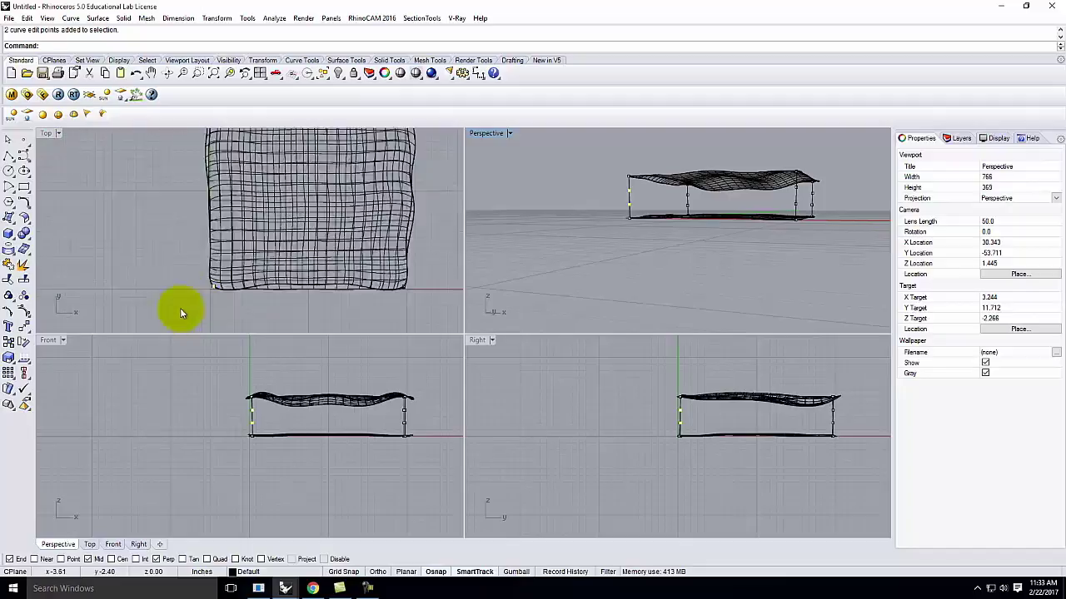
key("Return")
left_click(225, 285)
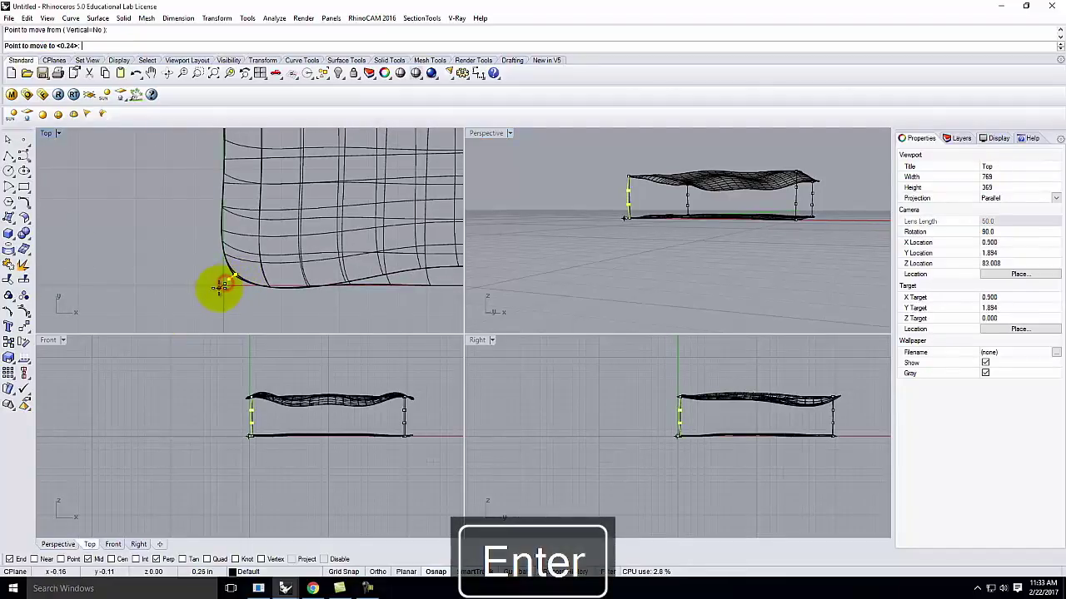
left_click(219, 293)
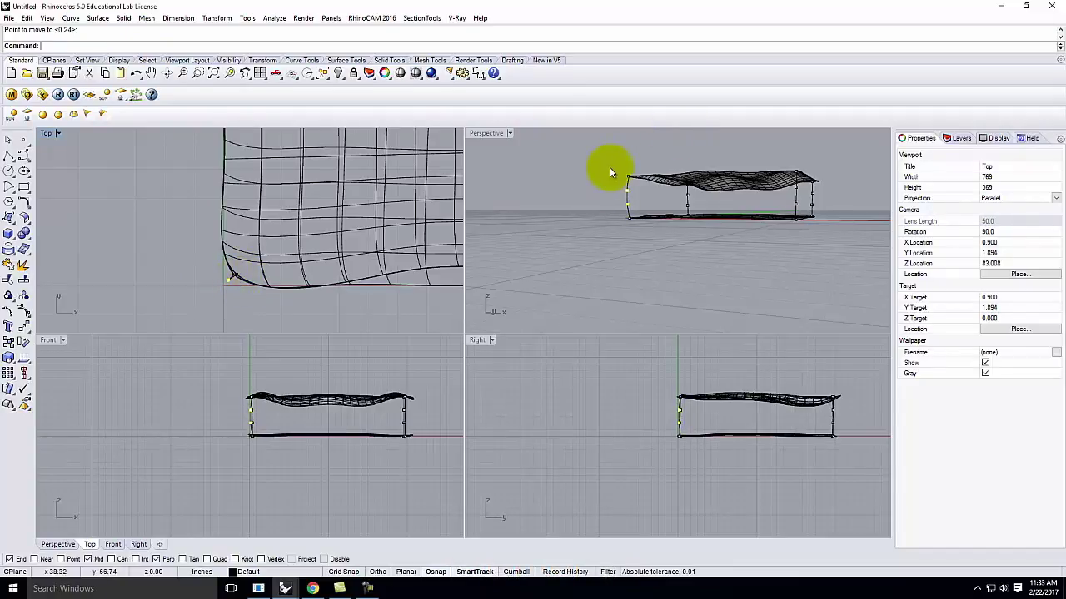
- Shift the two middle edit points of the back-right corner curve slightly outward, away from the surfaces' rounded corner
right_click_drag(611, 166, 665, 213)
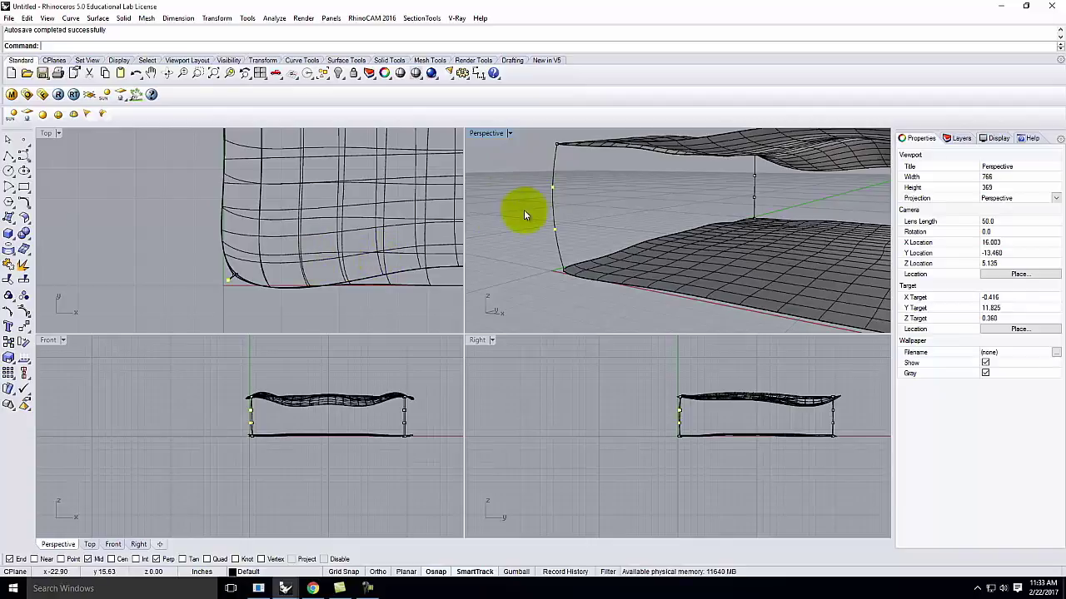
scroll(526, 214, "down", 3)
right_click_drag(834, 226, 851, 211)
left_click_drag(883, 223, 866, 187)
scroll(242, 282, "down", 4)
scroll(363, 183, "up", 3)
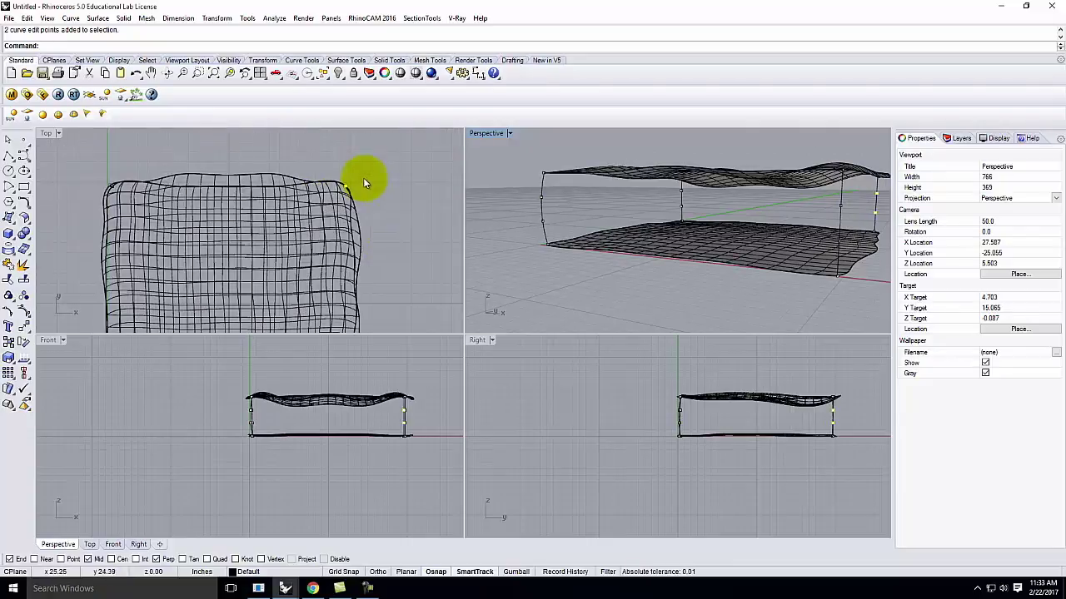
scroll(364, 183, "up", 3)
left_click_drag(345, 186, 347, 180)
- Move the two middle edit points of the back-left corner curve diagonally outward about 0.65 in
left_click(661, 189)
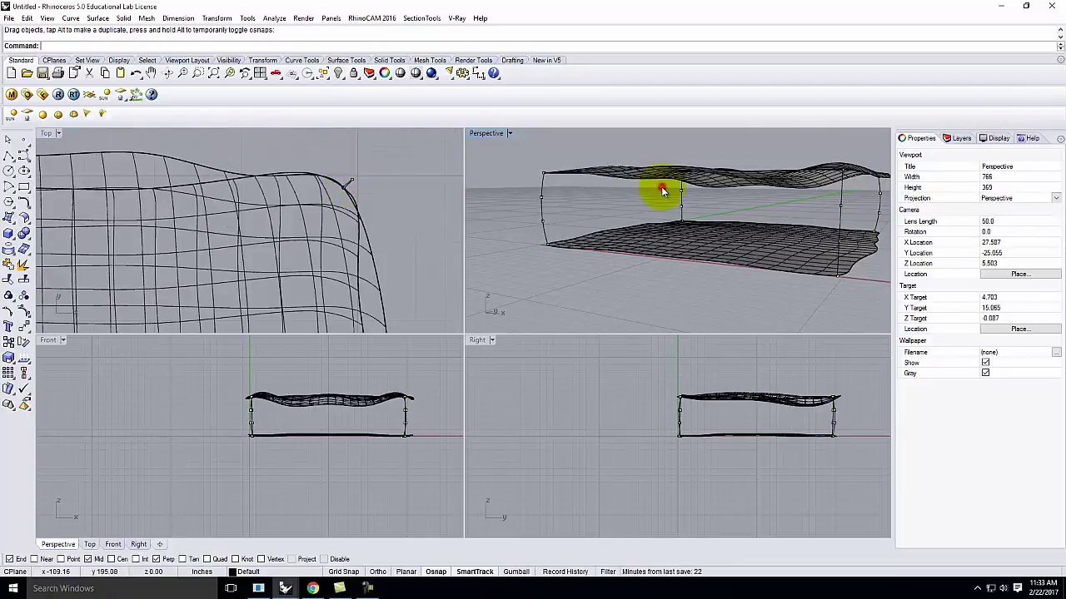
scroll(746, 208, "down", 3)
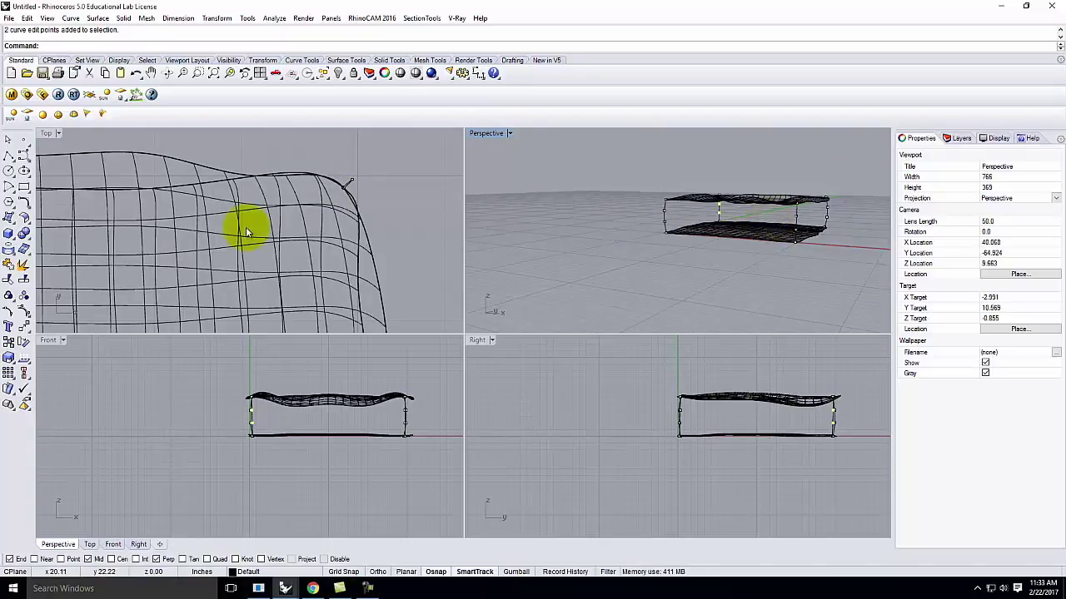
scroll(267, 225, "down", 3)
scroll(84, 208, "up", 5)
left_click_drag(90, 231, 81, 218)
key("ctrl+z")
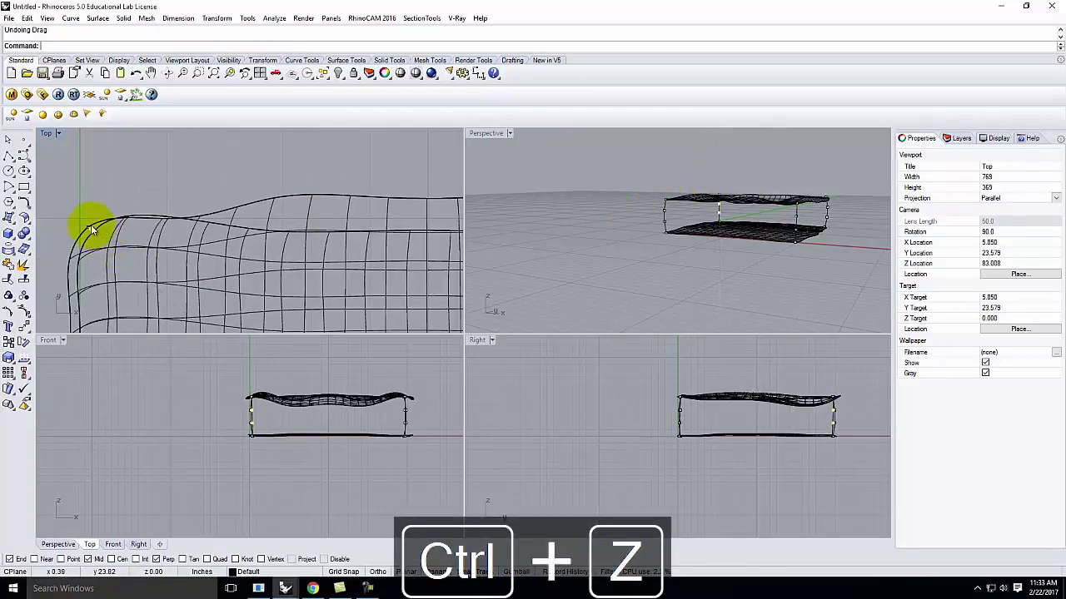
key("Return")
left_click(177, 203)
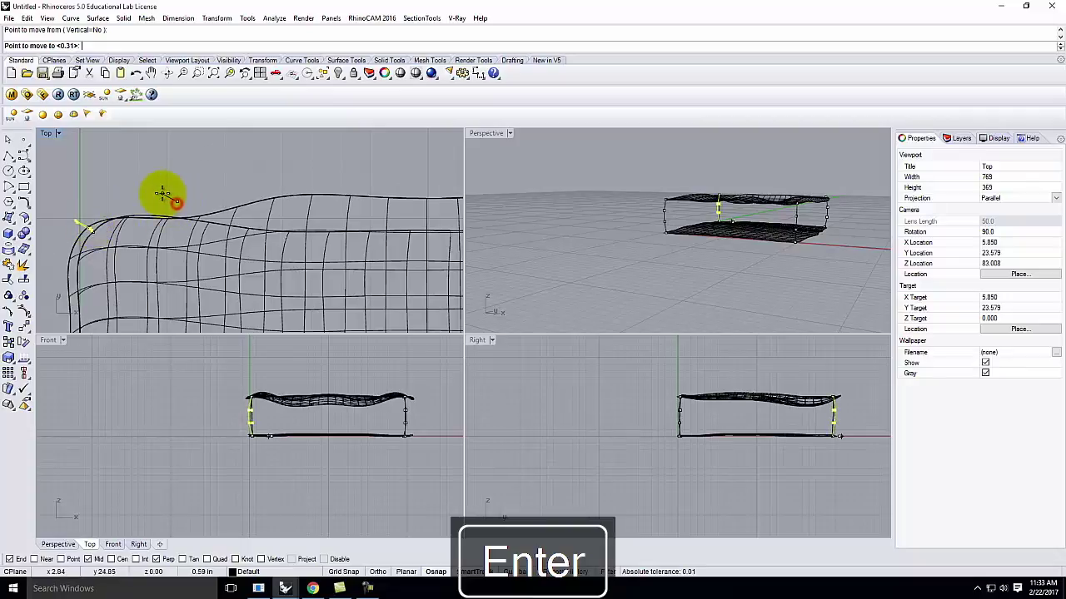
left_click(166, 190)
- Move the two middle edit points of the front-right corner curve outward about 0.28 in and hide all edit points
left_click(705, 188)
left_click(793, 217)
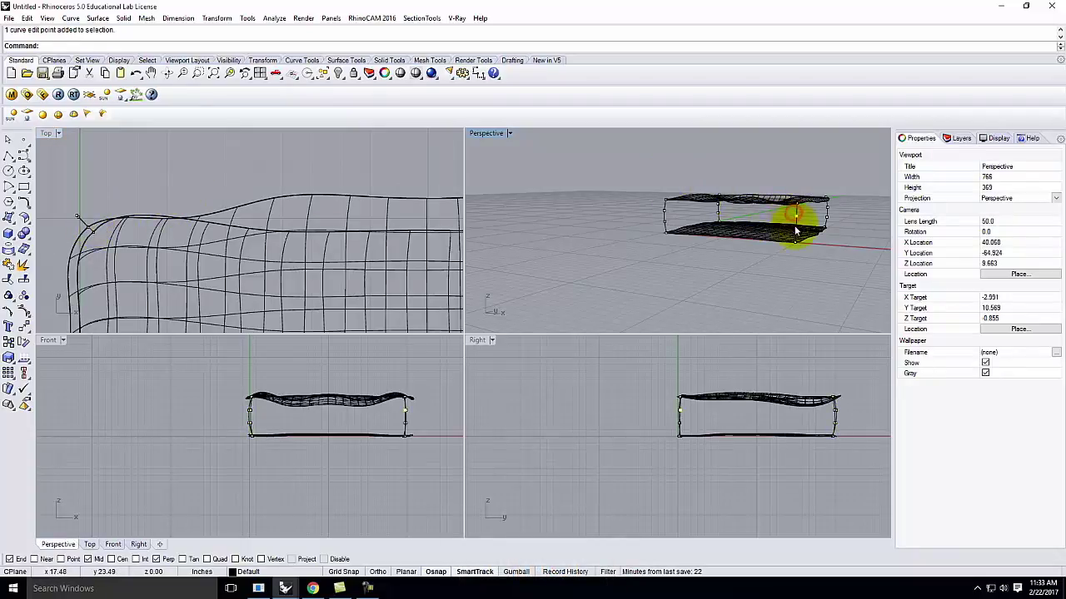
scroll(274, 202, "down", 3)
scroll(202, 202, "down", 2)
scroll(305, 315, "up", 3)
scroll(316, 313, "up", 3)
key("Return")
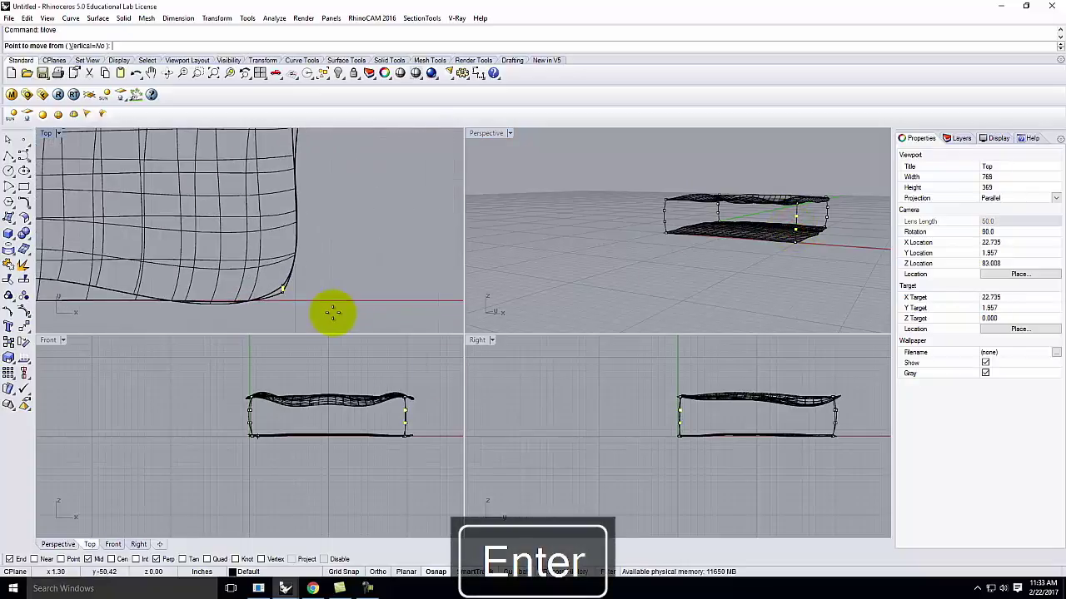
left_click(323, 309)
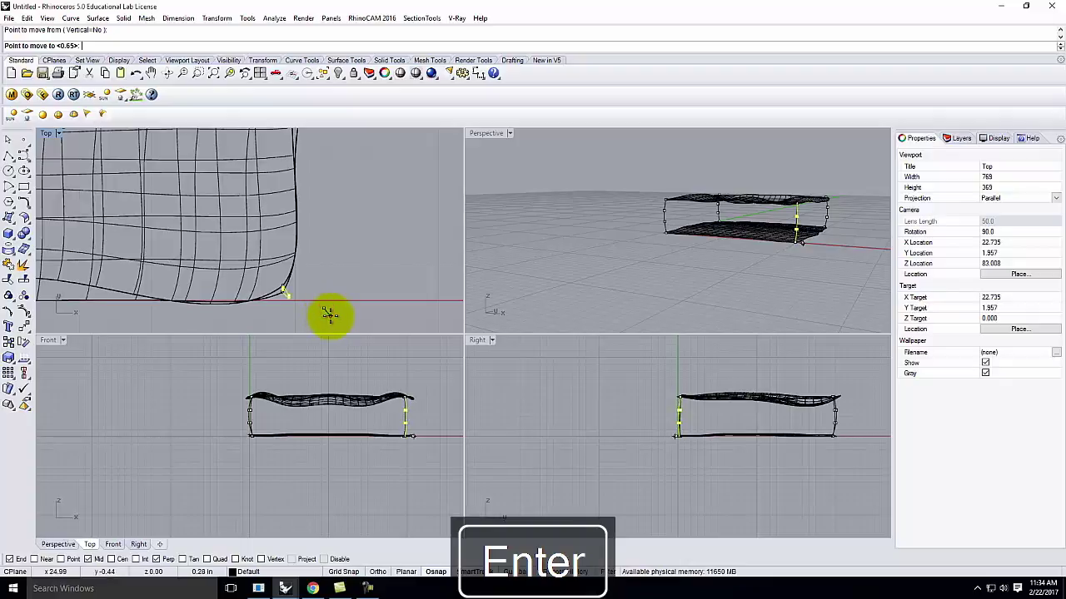
left_click(330, 316)
key("Escape")
key("Escape")
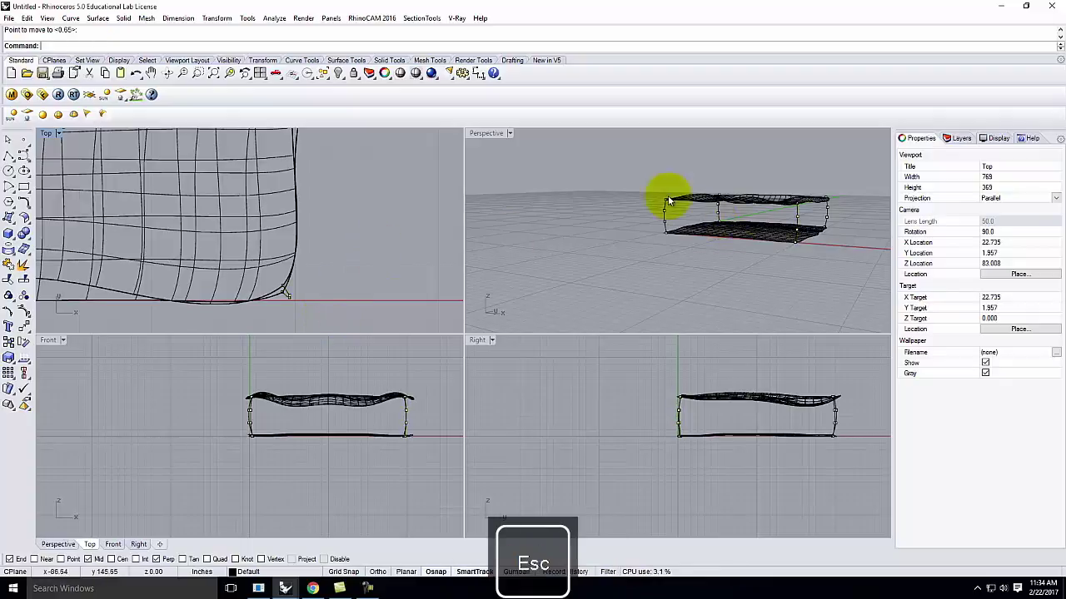
- Create a curve network surface on the front side from its upper and lower edge curves and two corner curves, with position edge matching
double_click(509, 135)
right_click_drag(381, 331, 511, 340)
left_click(512, 331)
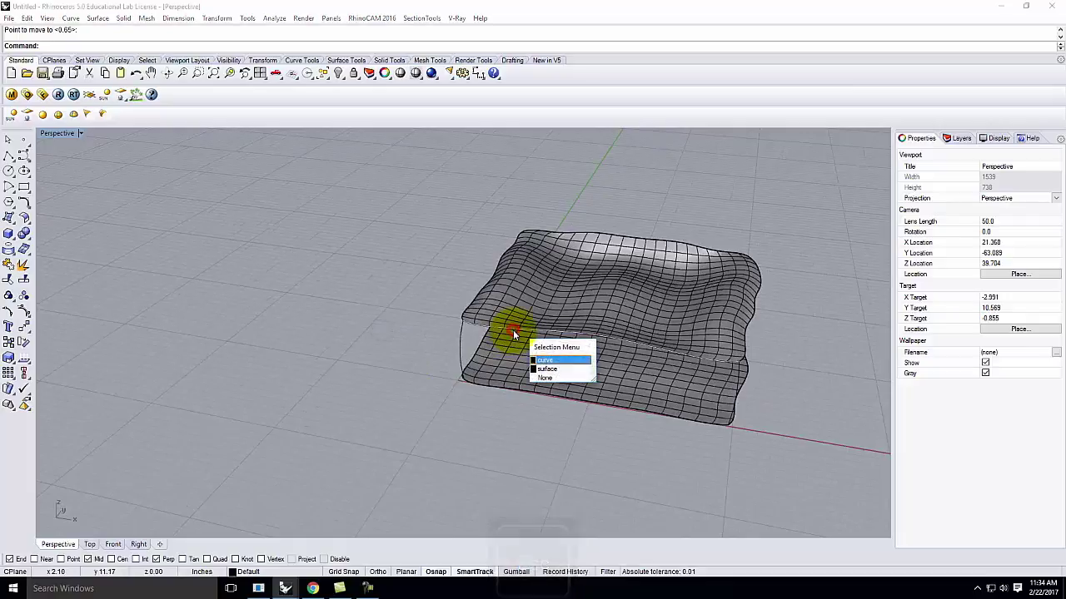
left_click(537, 369)
left_click(534, 394, "shift")
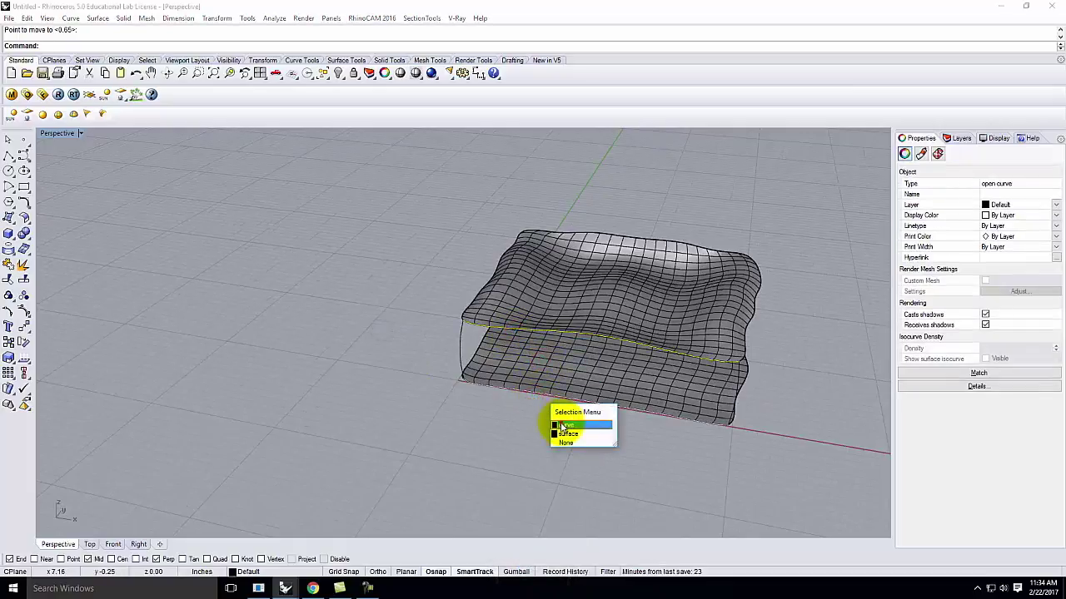
left_click(560, 422)
left_click(457, 356, "shift")
left_click(739, 383, "shift")
left_click(777, 407)
right_click_drag(703, 411, 777, 375)
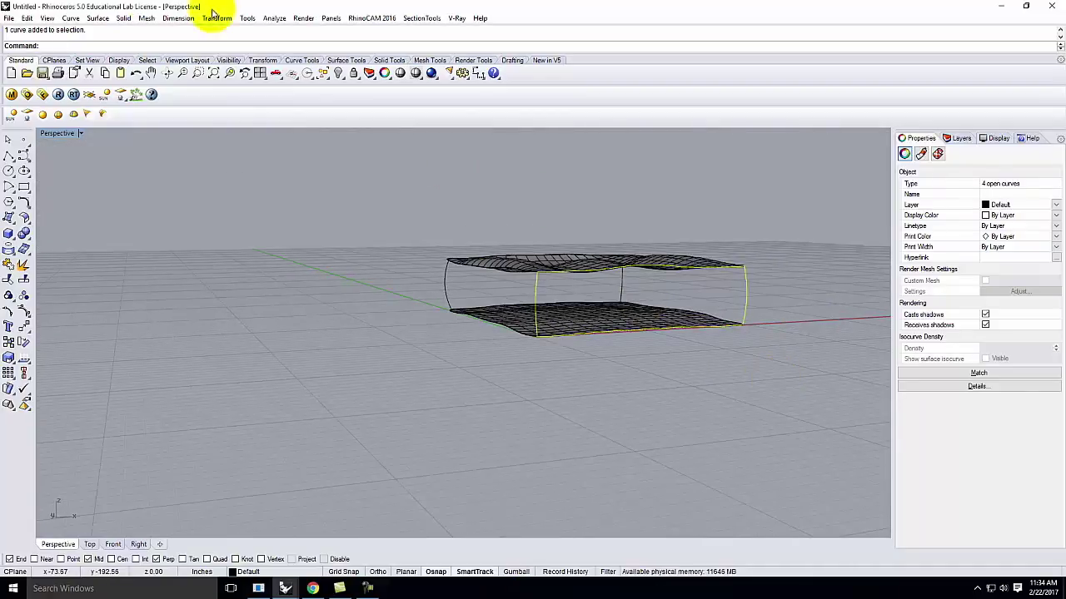
left_click(98, 18)
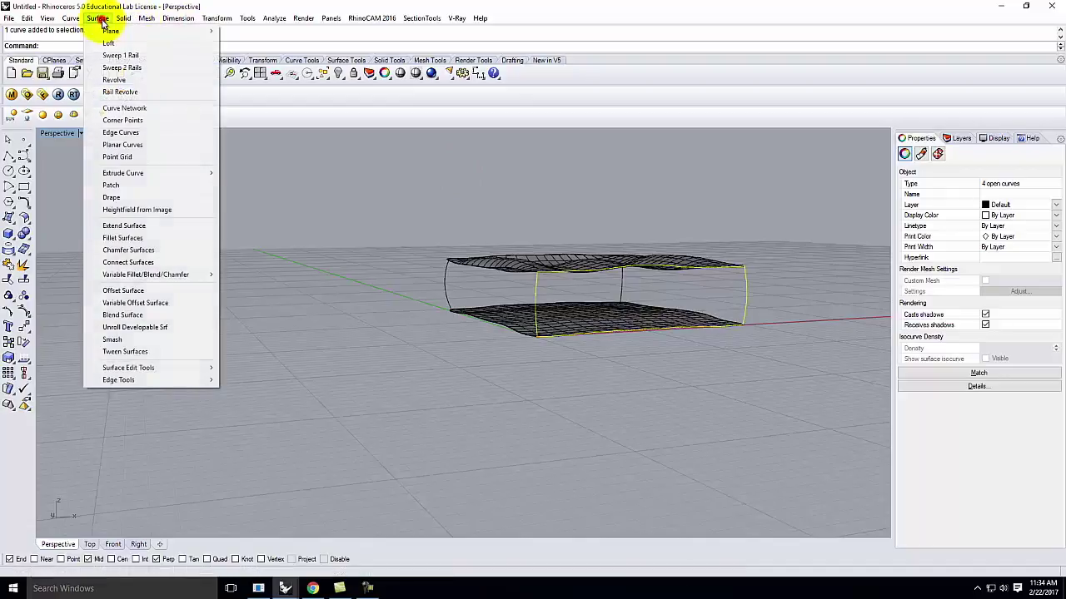
left_click(110, 105)
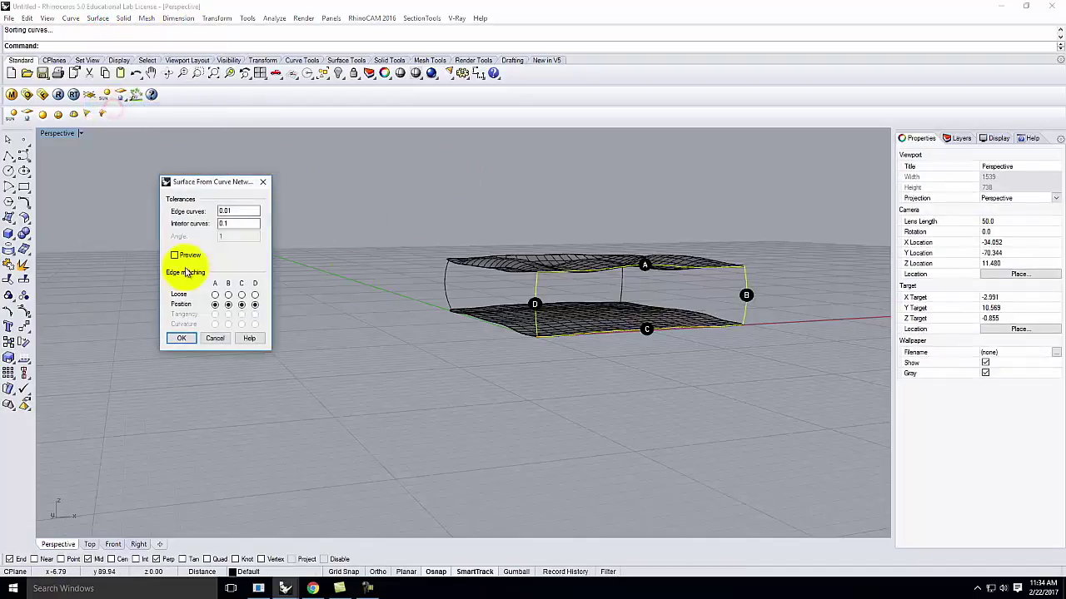
left_click(181, 338)
- Examine the new front side surface's curvature and the remaining open sides of the form
right_click_drag(826, 265, 711, 302)
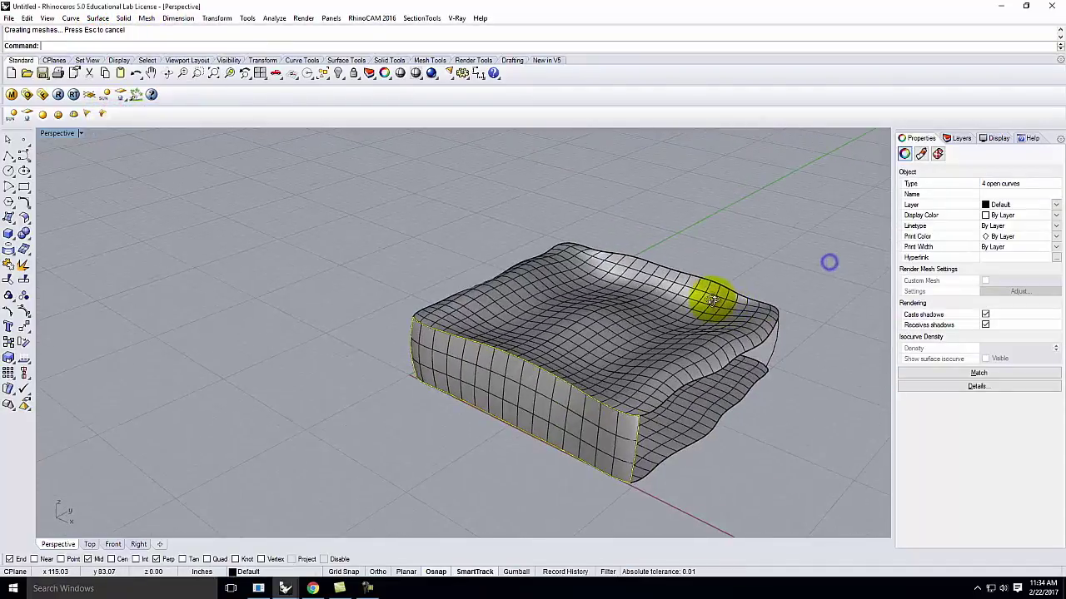
scroll(449, 453, "up", 5)
right_click_drag(454, 452, 378, 434)
left_click(257, 389)
right_click_drag(279, 352, 331, 361)
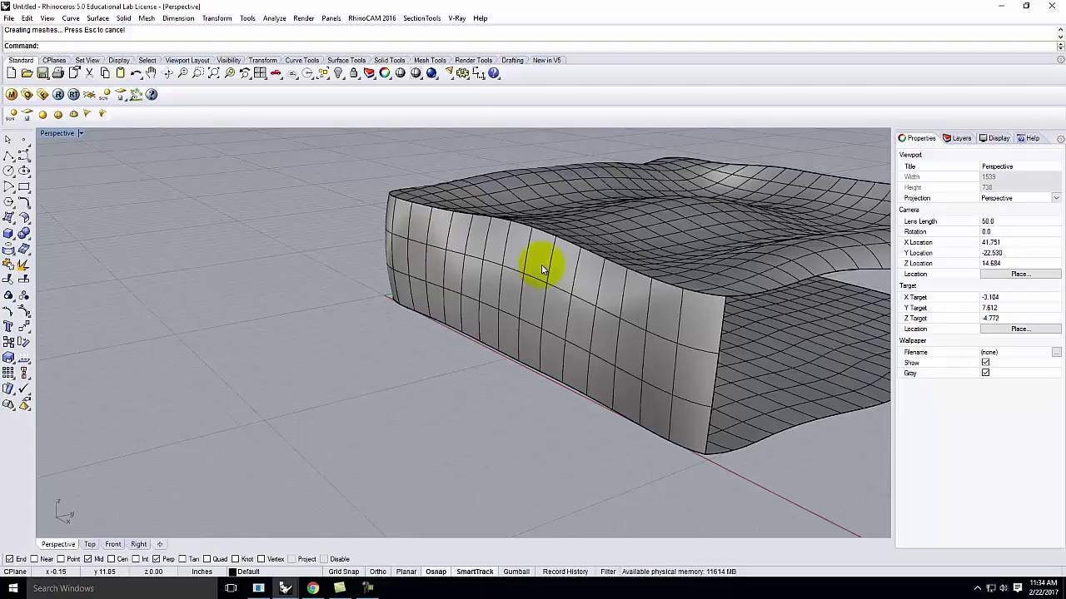
scroll(317, 319, "down", 5)
scroll(549, 281, "up", 3)
right_click_drag(549, 281, 661, 302)
right_click_drag(598, 218, 439, 264)
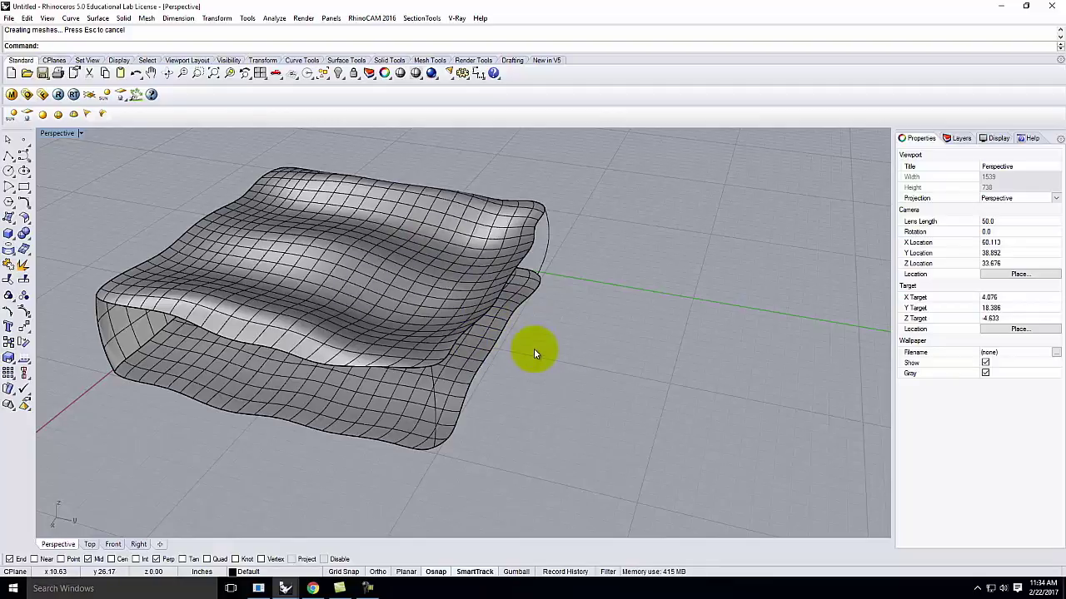
- Draw a polyline from the upper surface's edge to the lower surface's edge midpoint, halfway along the open back side
left_click(9, 155)
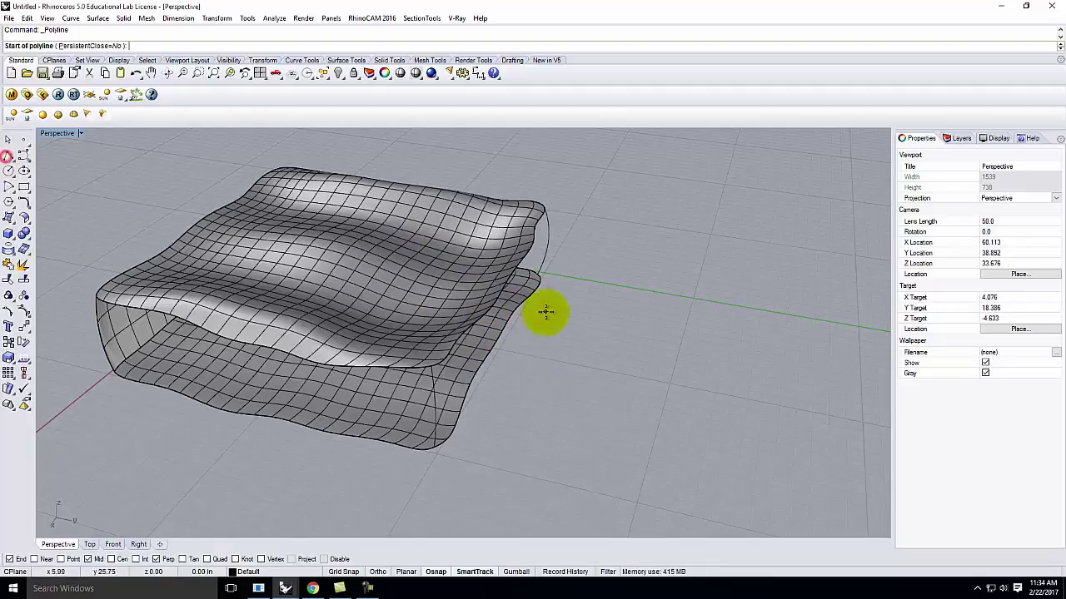
scroll(566, 304, "up", 5)
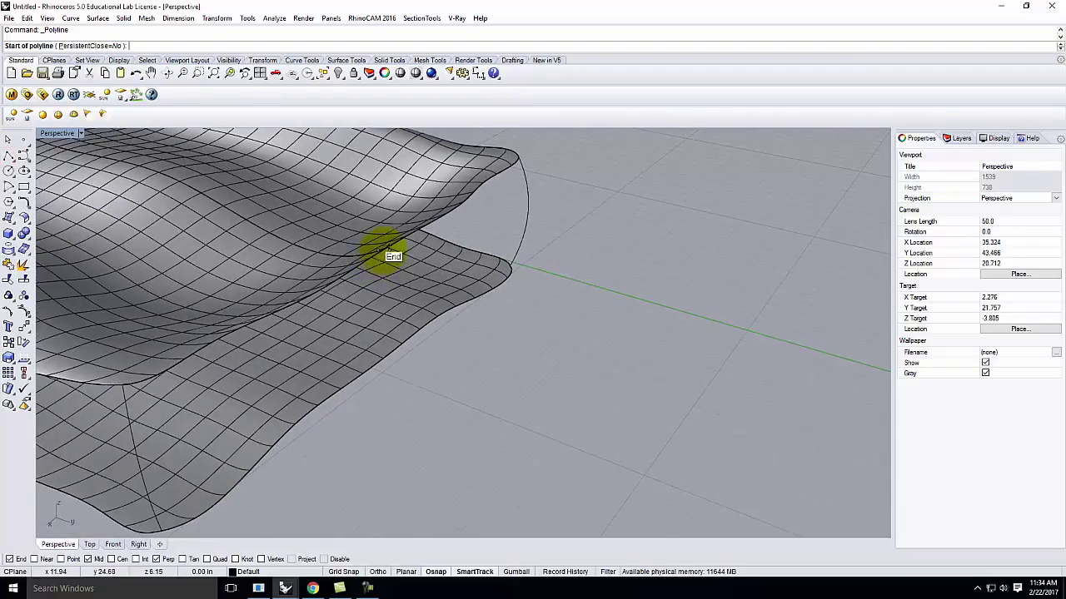
left_click(387, 246)
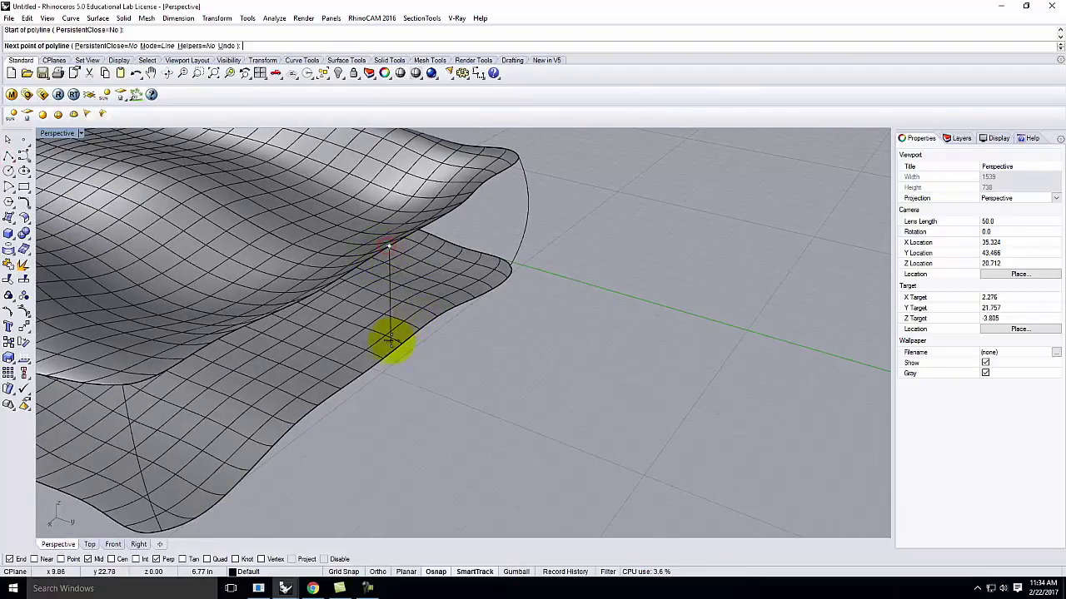
left_click(378, 359)
key("Return")
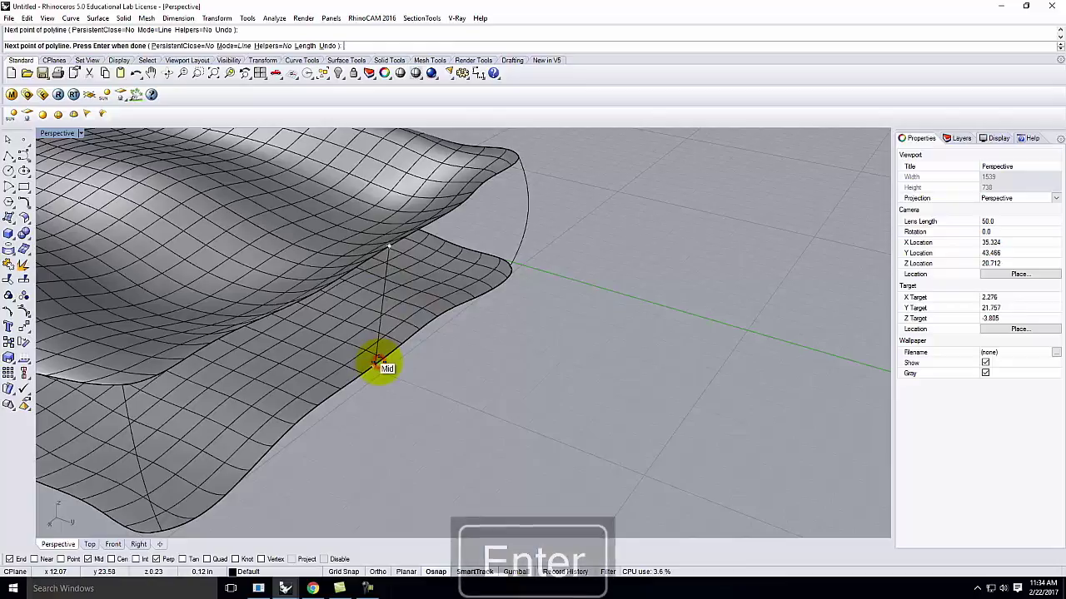
- Rebuild the new line in the middle of the back side with the current settings and show its edit points
left_click(379, 311)
type("Rebui")
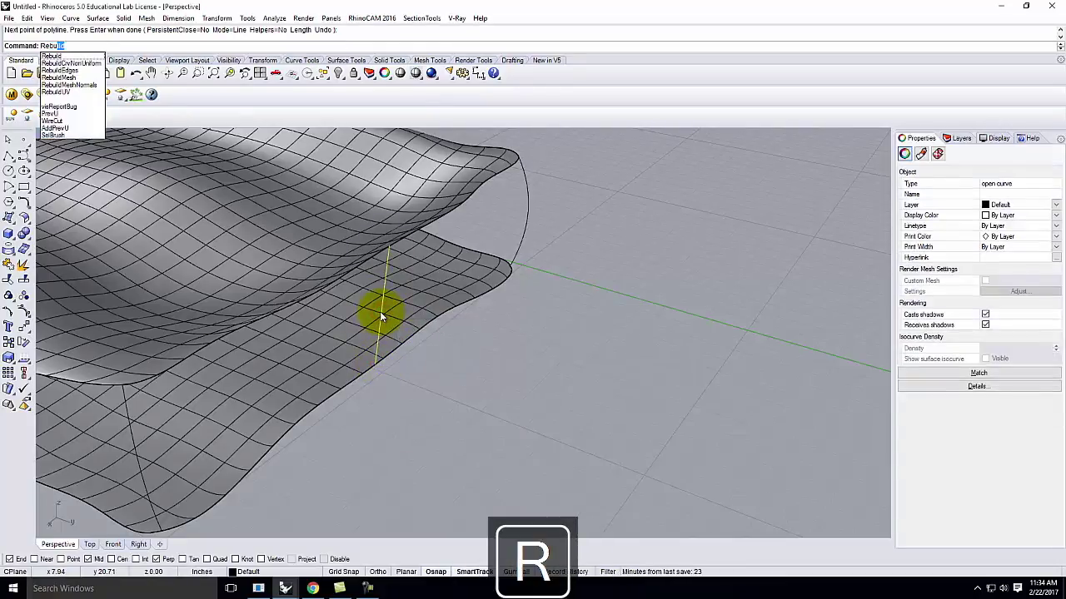
key("Return")
key("Return")
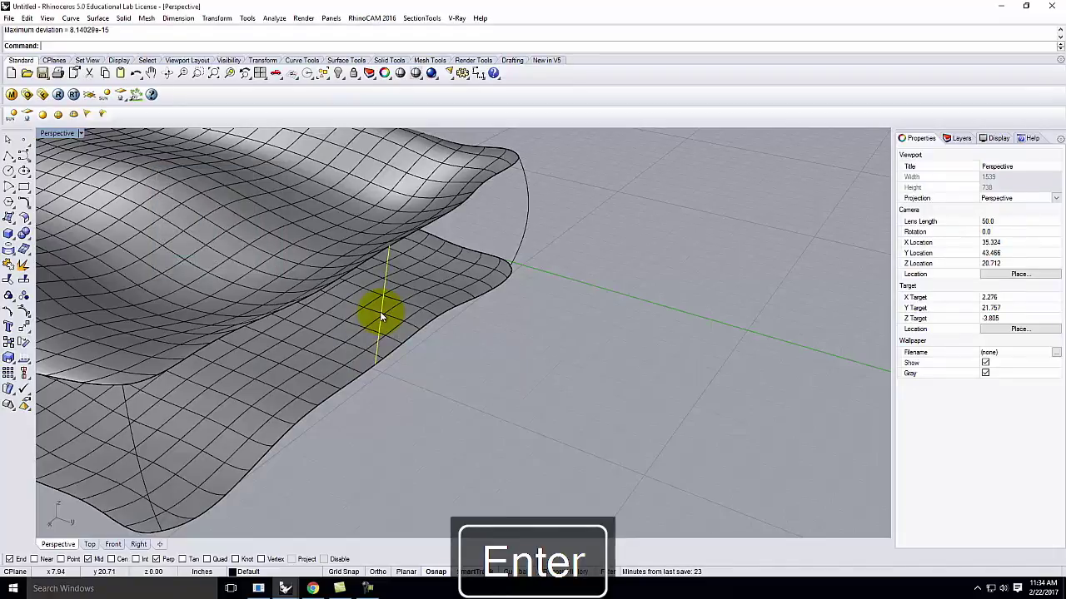
left_click(9, 314)
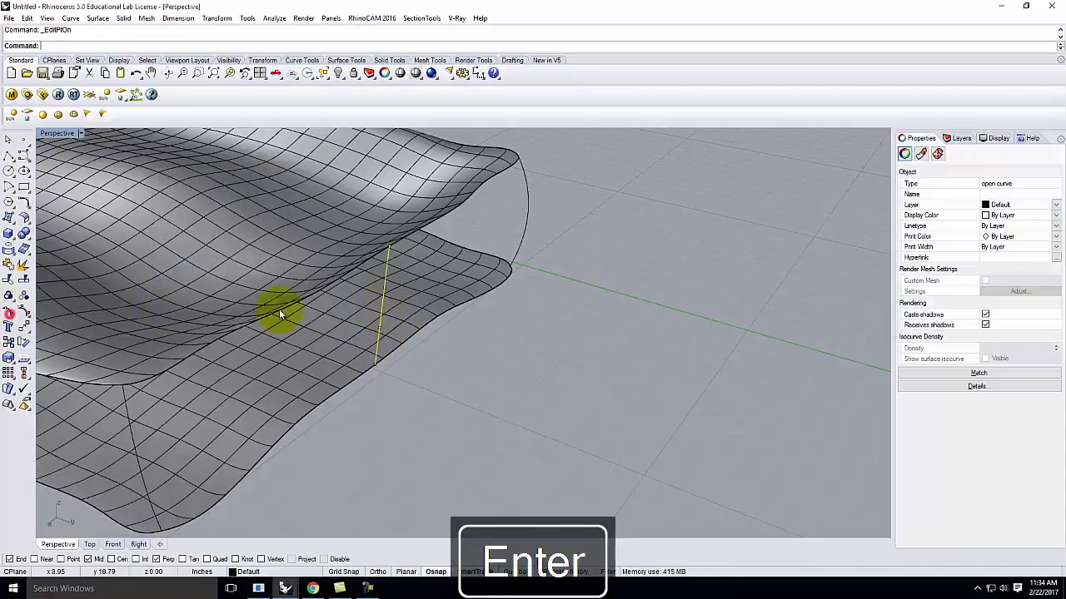
- Move the two interior edit points of the back side's middle curve outward about 2.4 in so the curve bulges
left_click(383, 291)
left_click(379, 326)
key("Return")
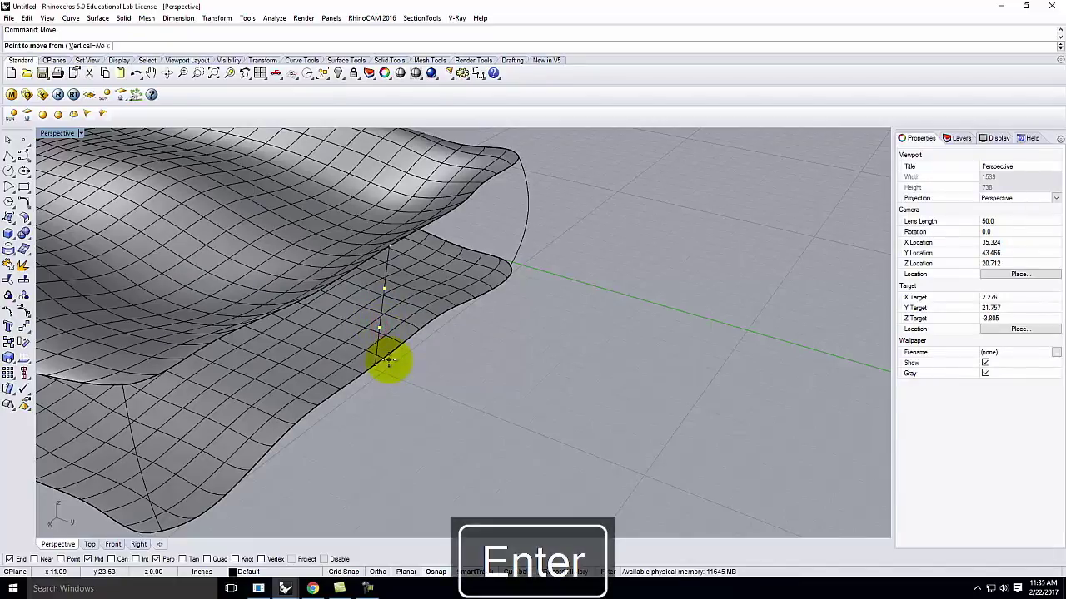
left_click(492, 407)
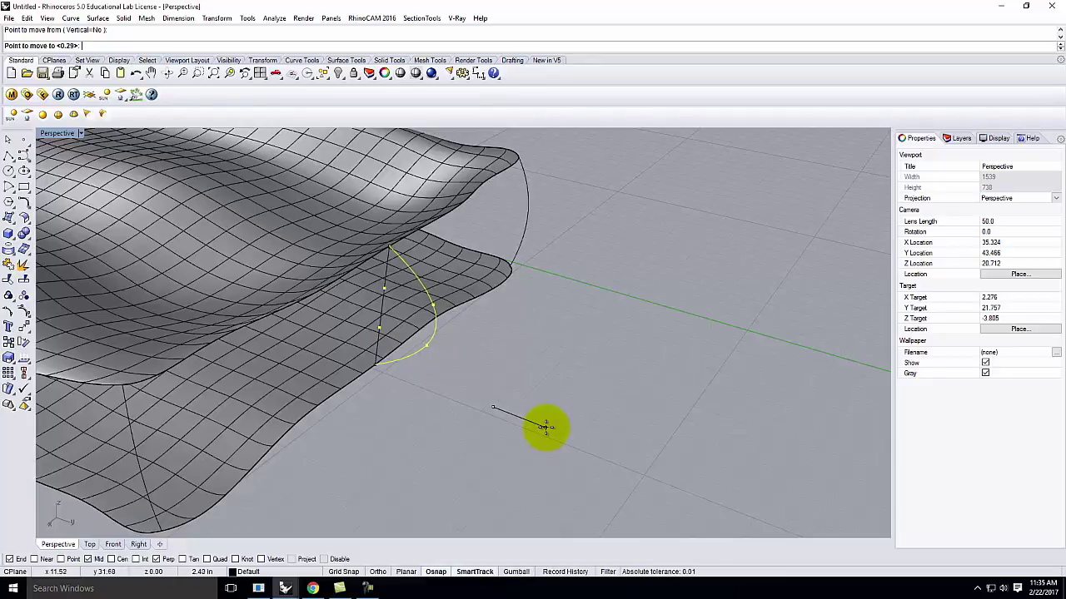
scroll(541, 422, "down", 5)
right_click_drag(544, 388, 607, 389)
key("Escape")
- Create a curve network surface on the back side from its upper and lower edge curves and three vertical curves, with position edge matching
left_click(501, 319)
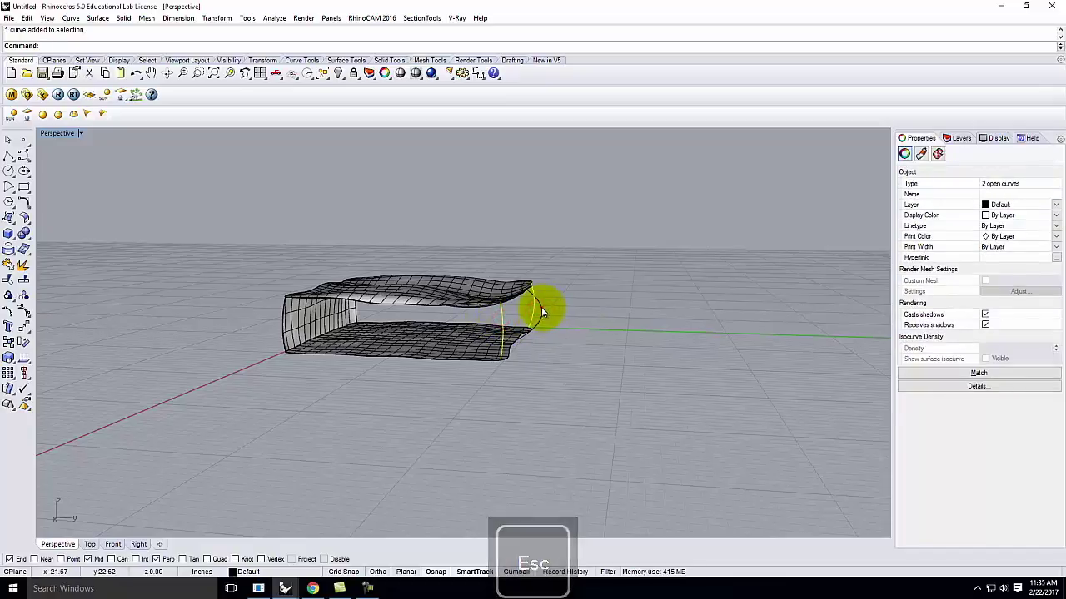
left_click(521, 298)
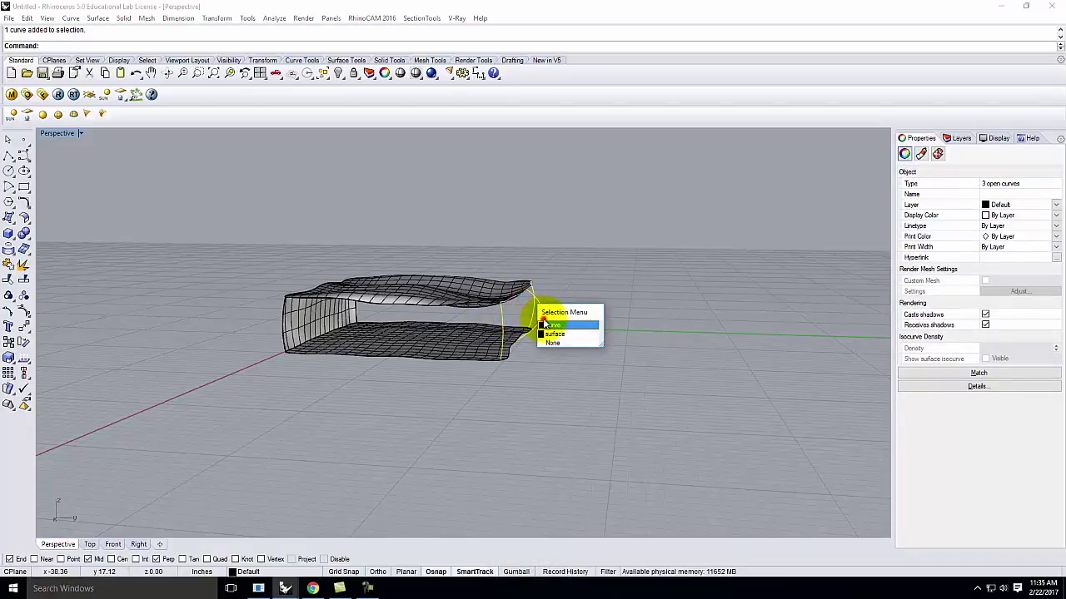
left_click(547, 324)
left_click(512, 351)
left_click(570, 379)
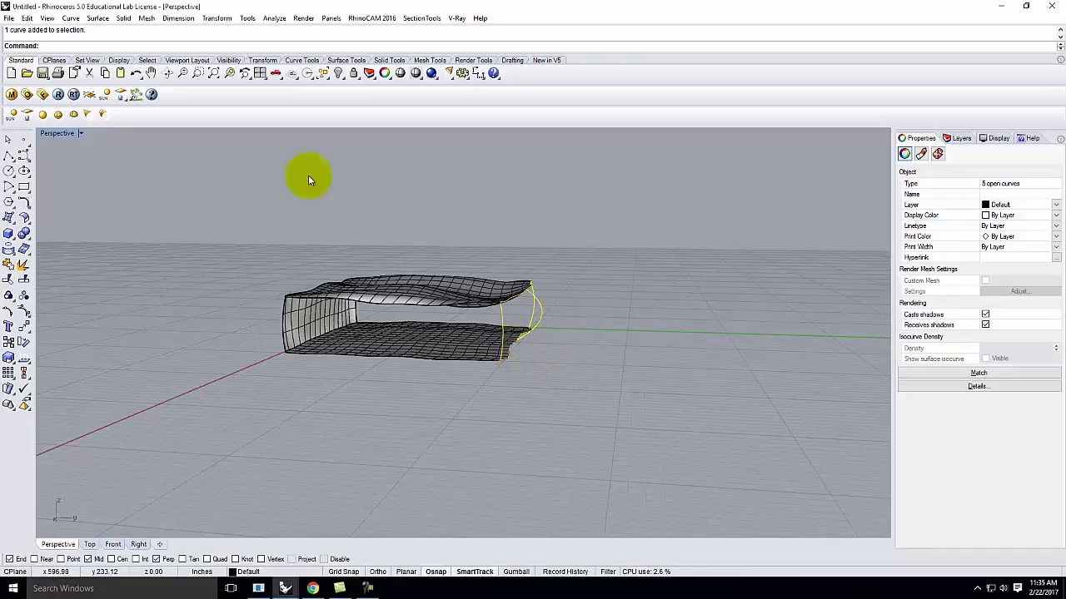
left_click(97, 18)
left_click(120, 109)
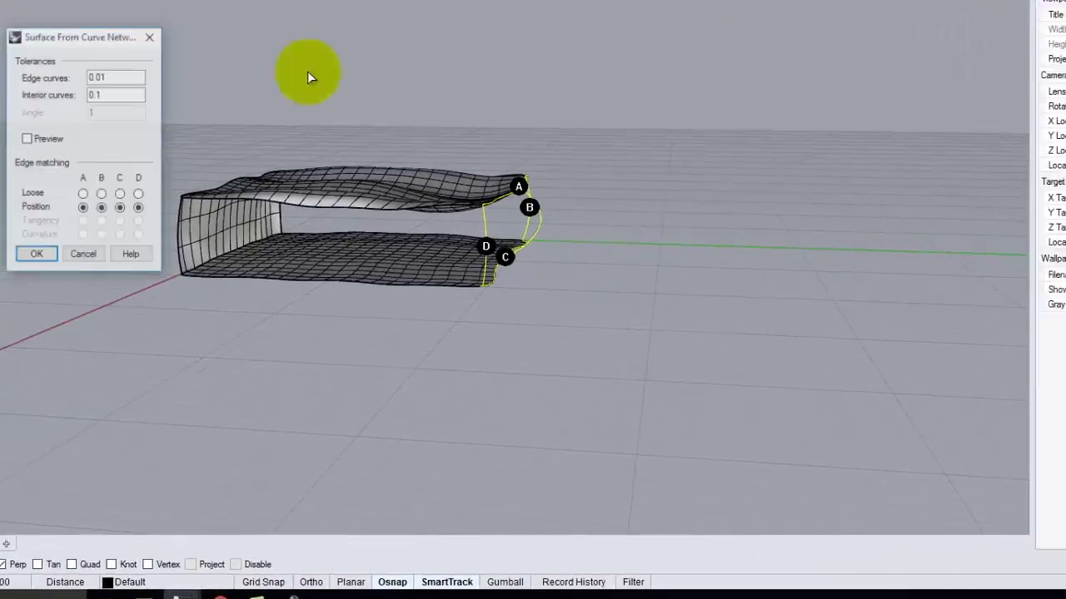
left_click(4, 234)
right_click_drag(723, 212, 432, 218)
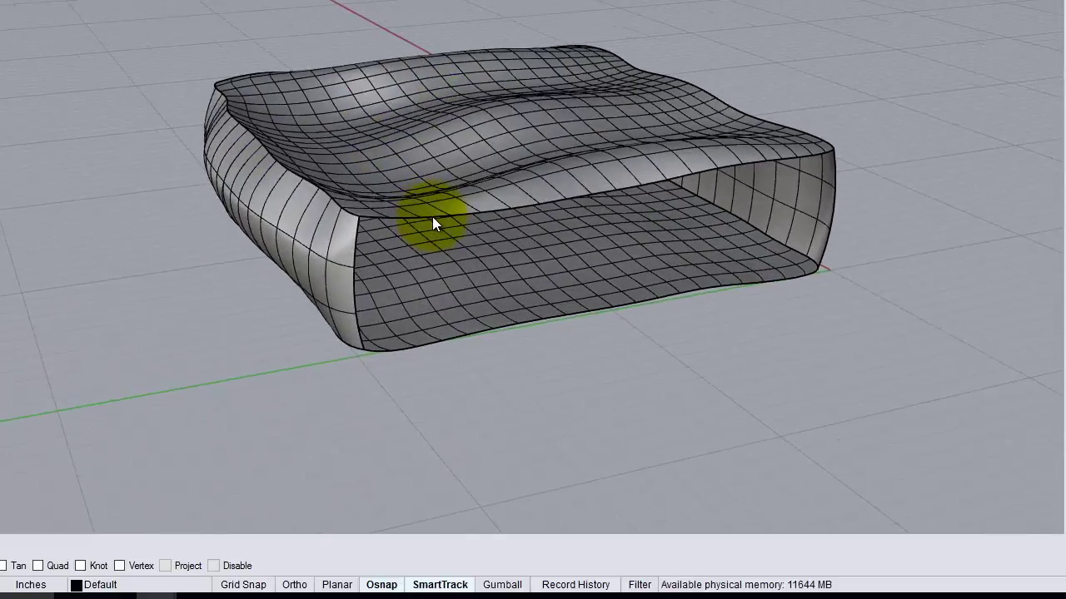
right_click_drag(432, 223, 475, 333)
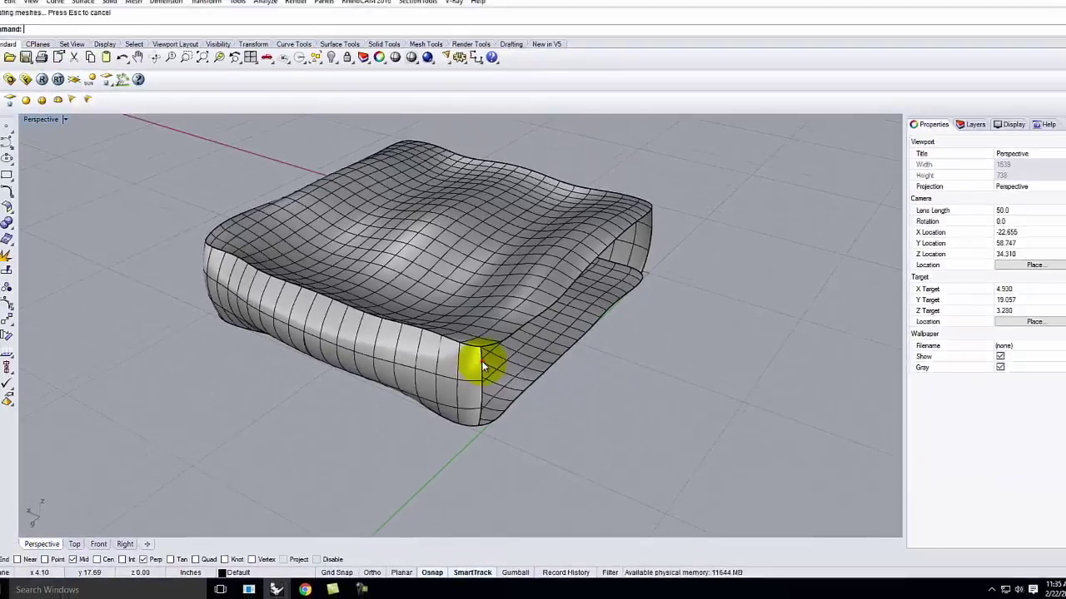
left_click(481, 362)
left_click(526, 381)
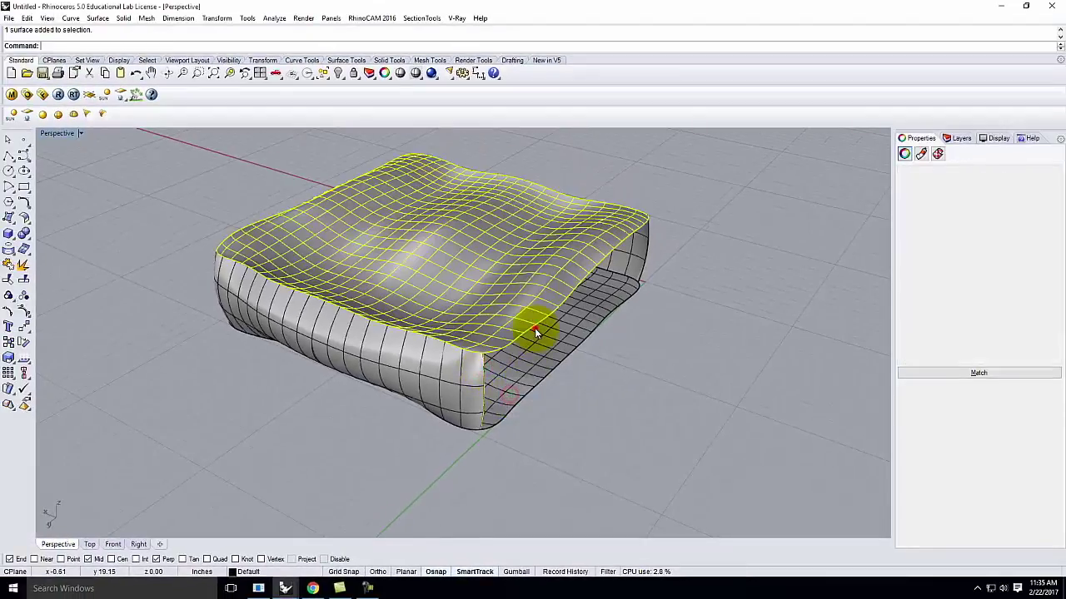
left_click(696, 364)
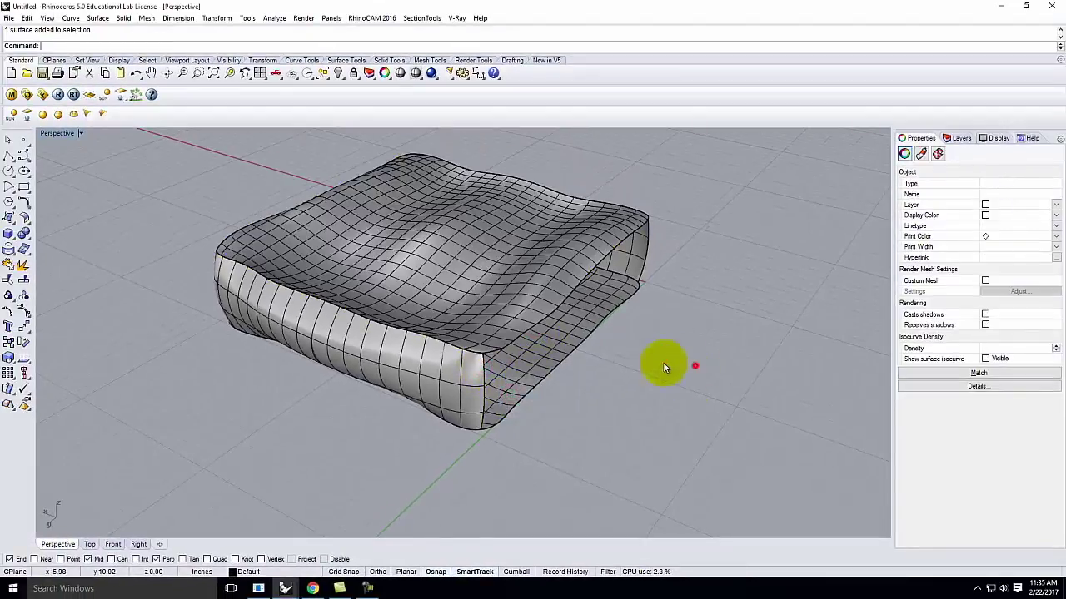
- Create a curve network surface on the open side along the green Y axis from its four boundary curves, with position edge matching
left_click(557, 309)
left_click(590, 338)
left_click(483, 373)
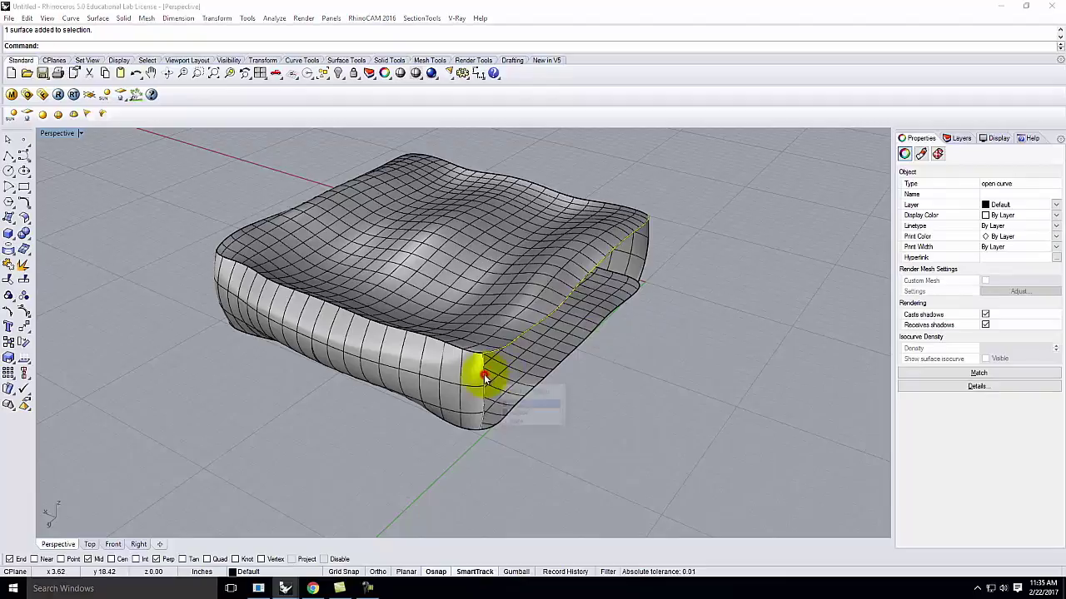
left_click(517, 404)
left_click(530, 388)
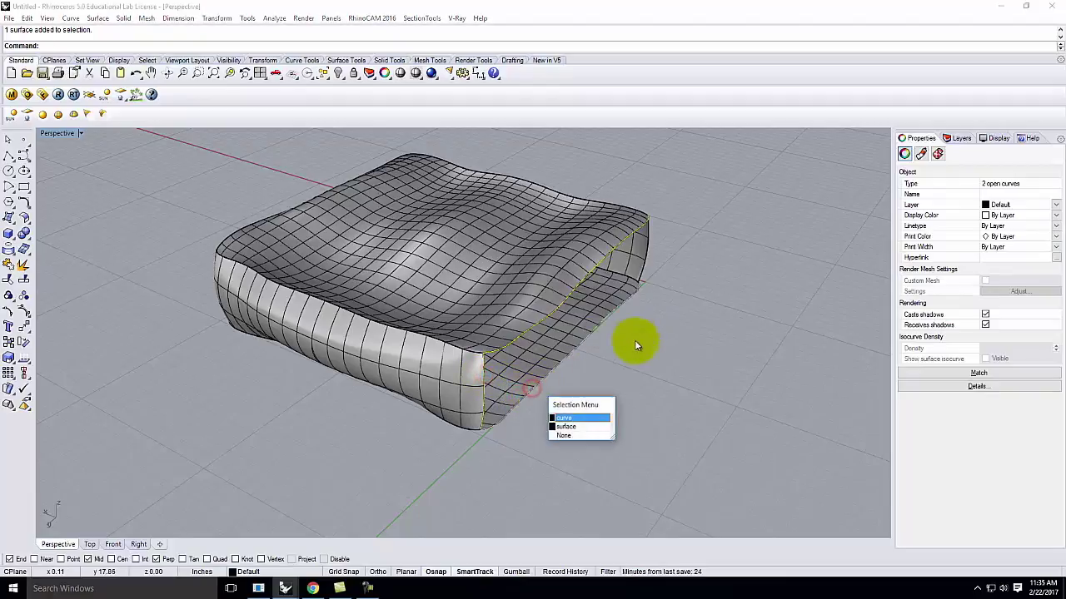
left_click(582, 419)
left_click(649, 252)
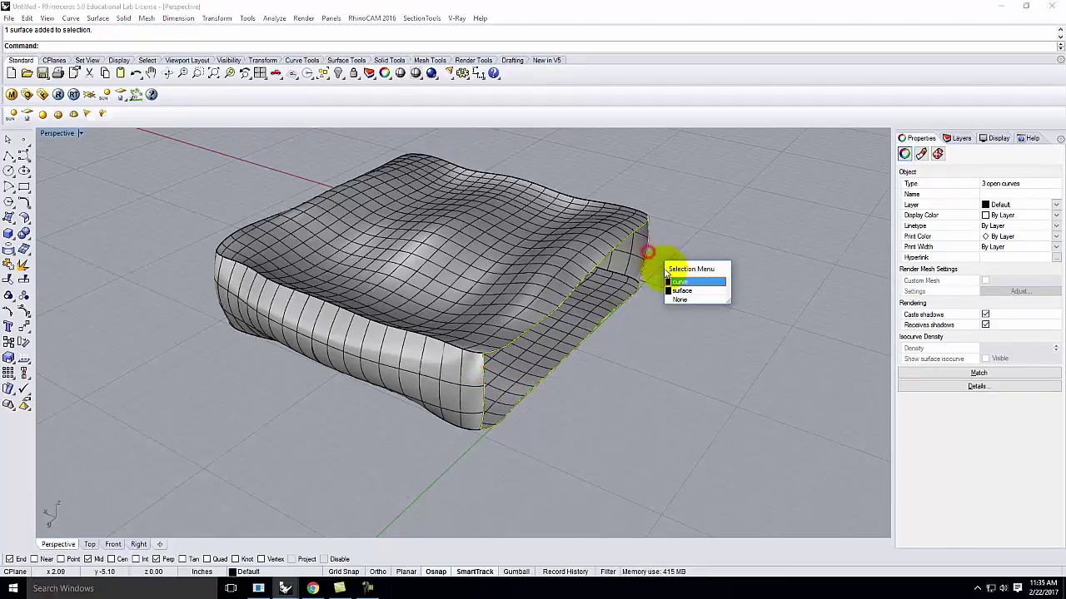
left_click(677, 283)
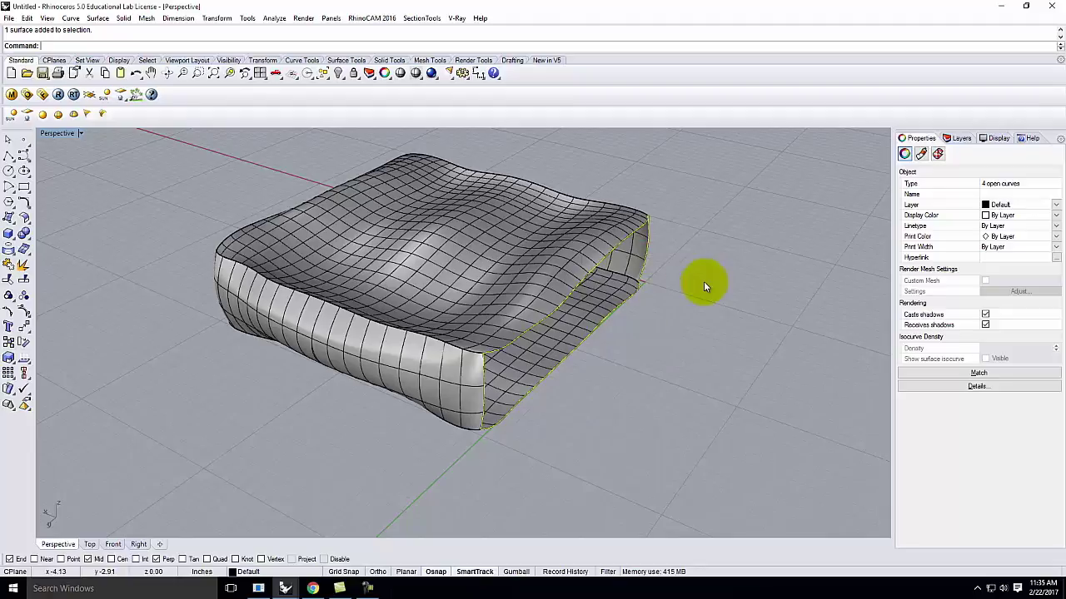
key("Return")
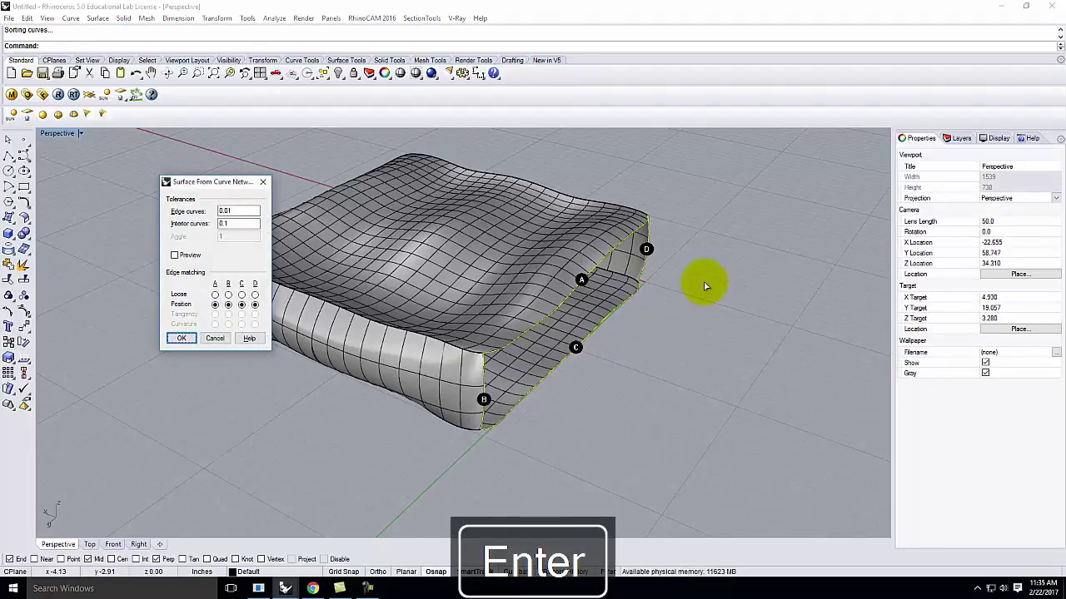
key("Return")
- Close the last open side, opposite the Y axis, with a curve network surface from its four boundary curves, using position edge matching
right_click_drag(357, 297, 583, 245)
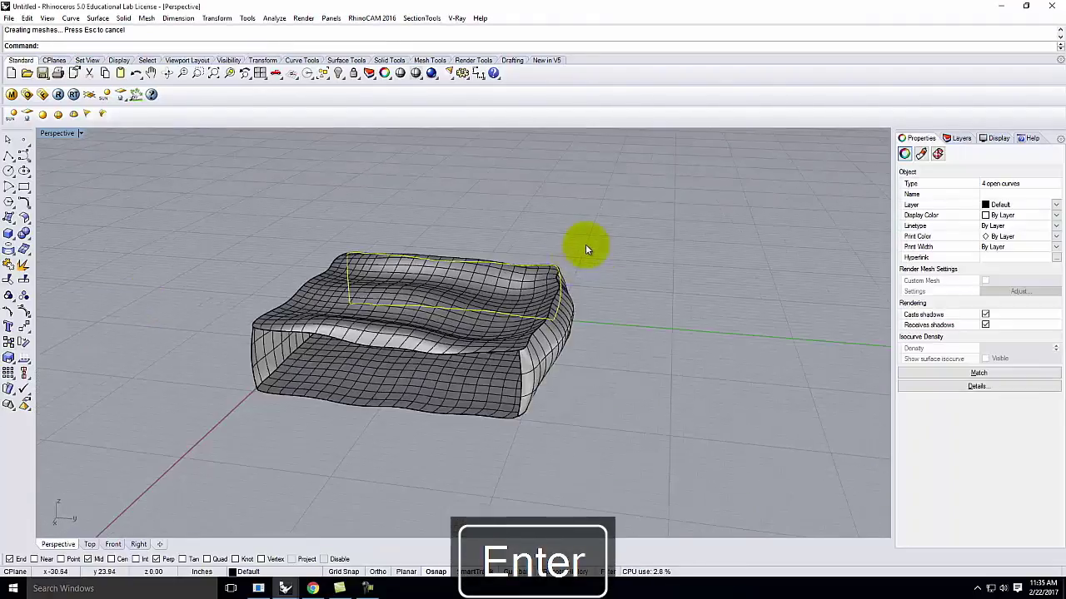
scroll(428, 331, "up", 5)
left_click(354, 385)
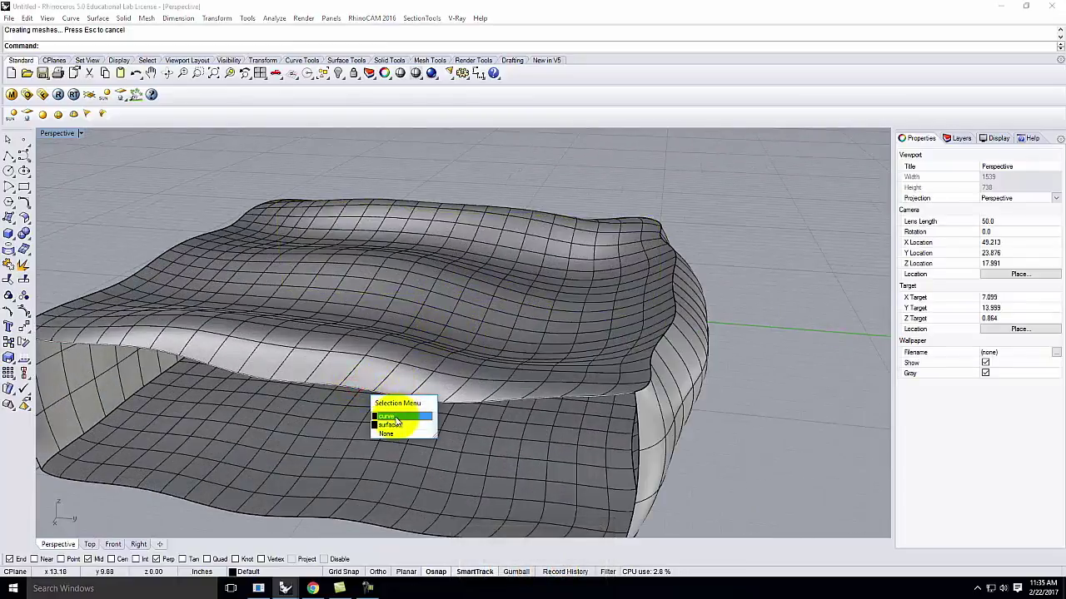
left_click(395, 416)
left_click(656, 419)
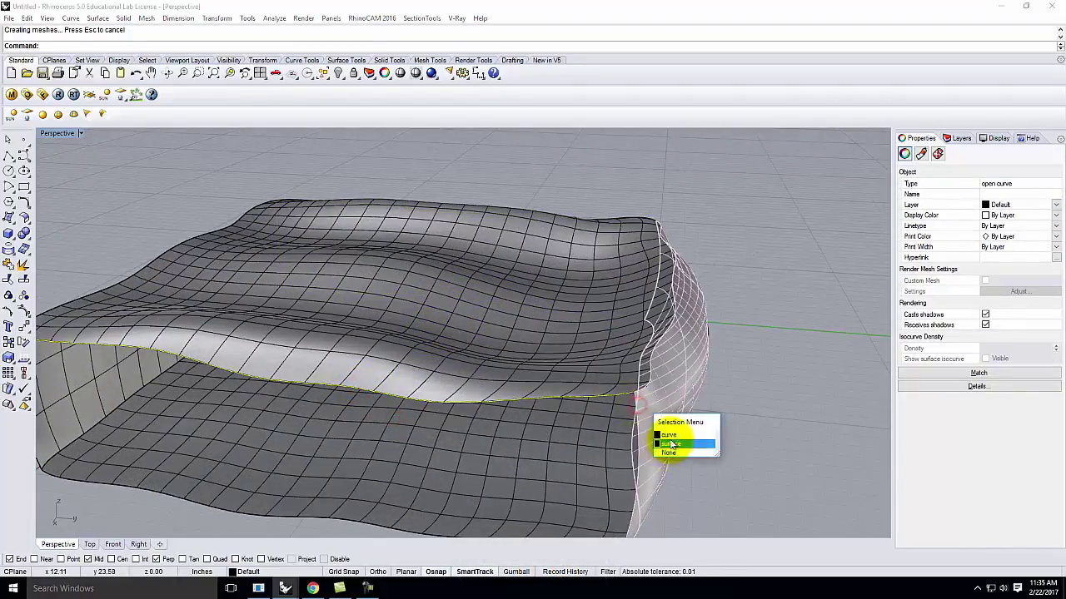
left_click(671, 436)
scroll(648, 385, "down", 3)
scroll(403, 370, "up", 4)
left_click(421, 366, "shift")
left_click(455, 408)
left_click(452, 434, "shift")
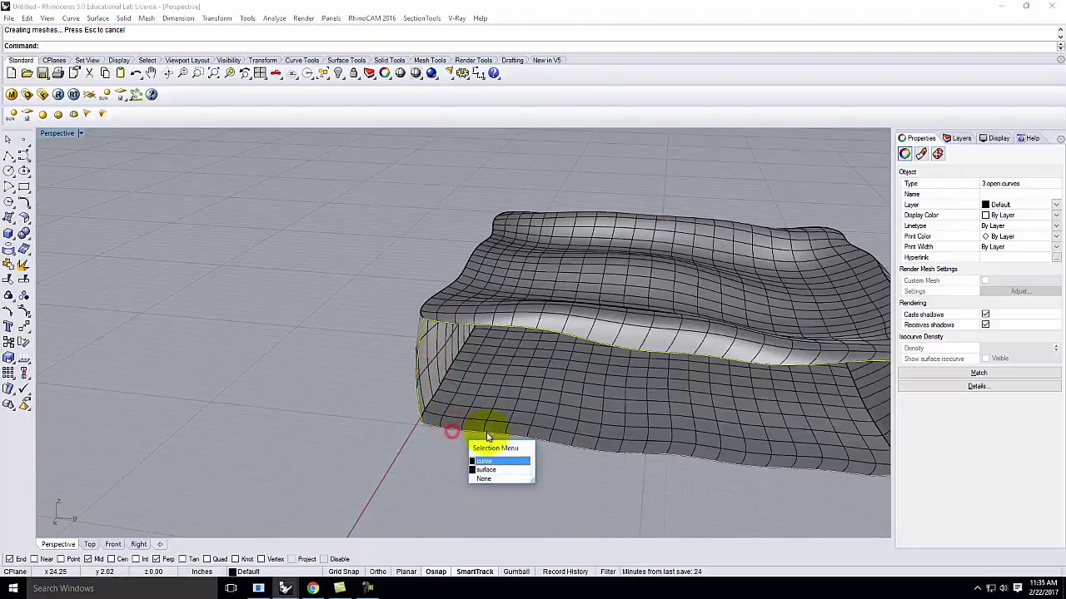
left_click(487, 465)
key("Return")
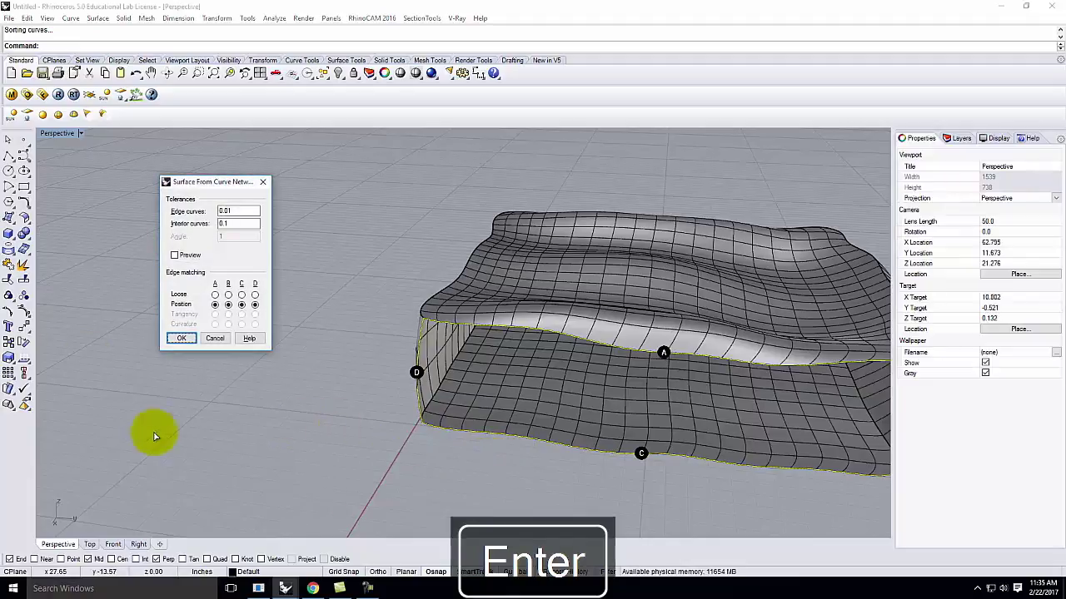
left_click(179, 339)
left_click(175, 342)
- Examine the closed form's side surfaces and corners from several directions
scroll(179, 328, "down", 3)
right_click_drag(187, 323, 564, 369)
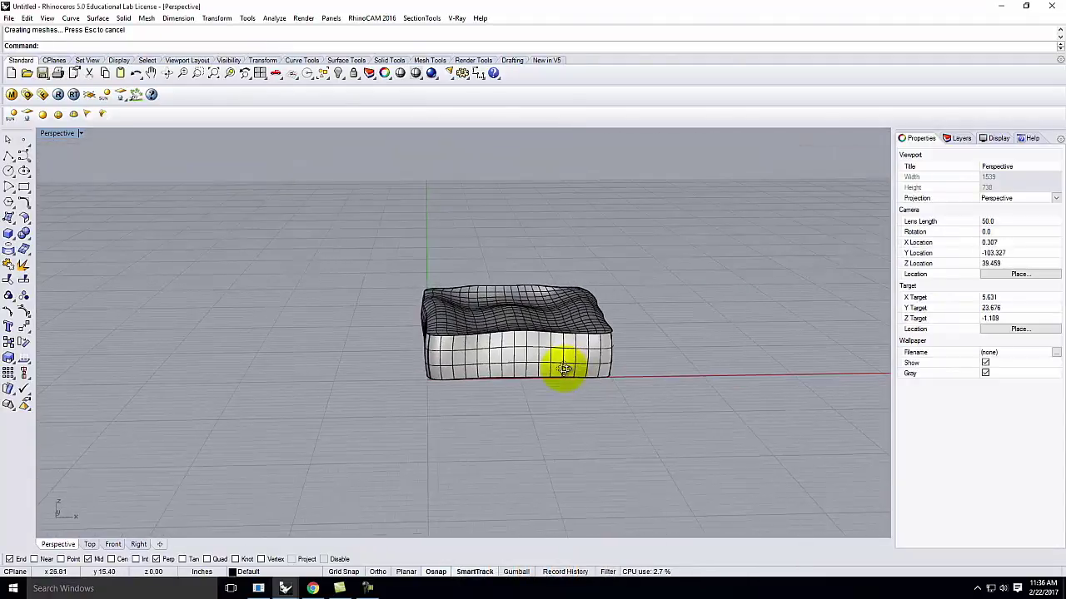
scroll(565, 368, "up", 5)
right_click_drag(547, 305, 511, 309)
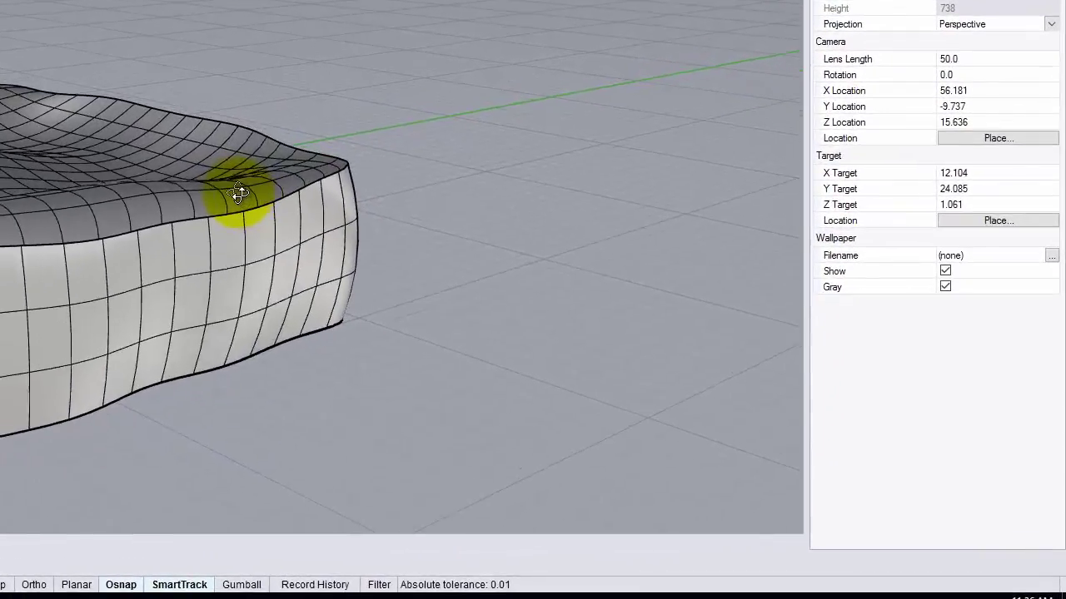
right_click_drag(238, 193, 351, 202)
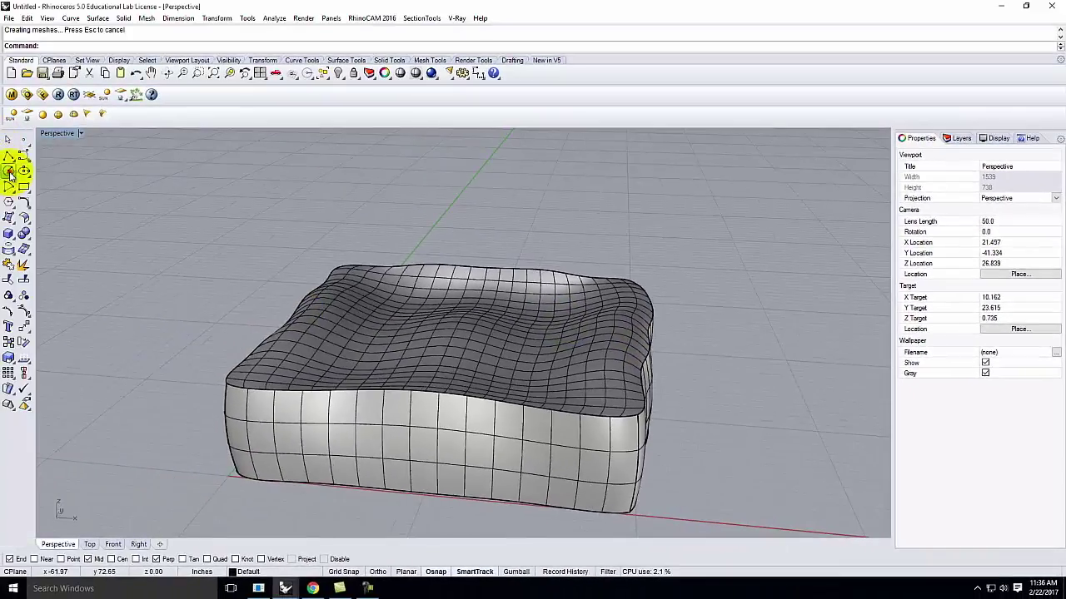
- Draw a circle with a 3/16" diameter centred on the upper end of the corner curve nearest the origin
left_click(10, 172)
scroll(233, 416, "up", 5)
left_click(355, 351)
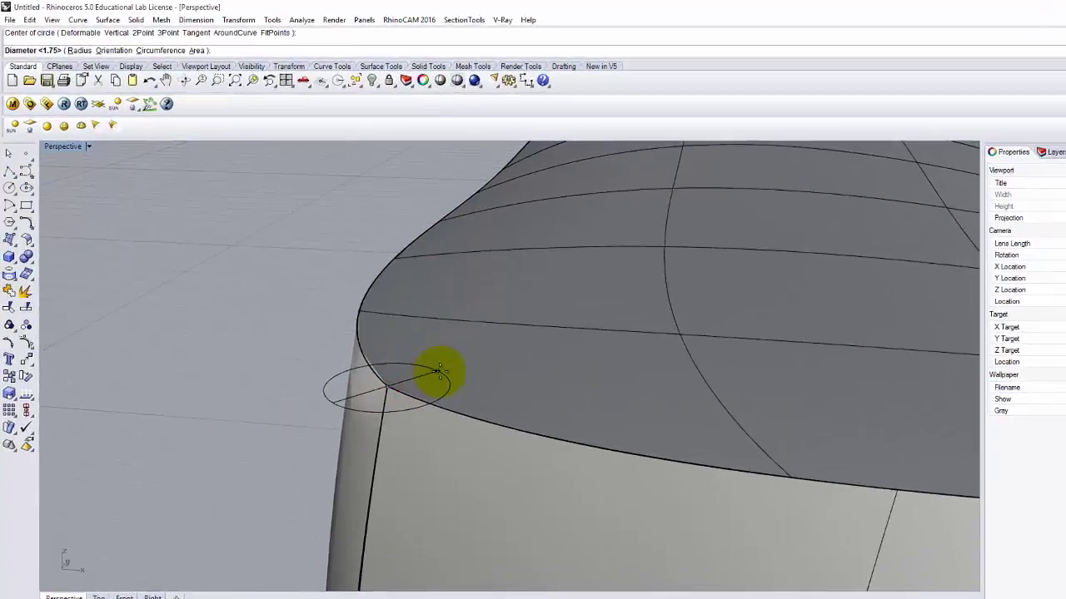
type("d")
key("Return")
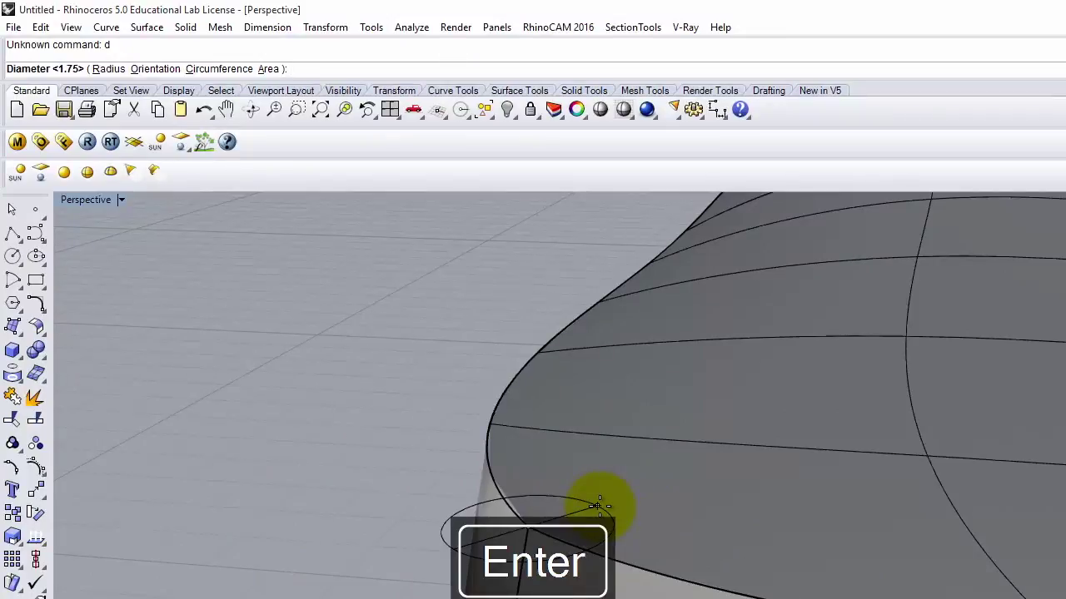
type("3*06")
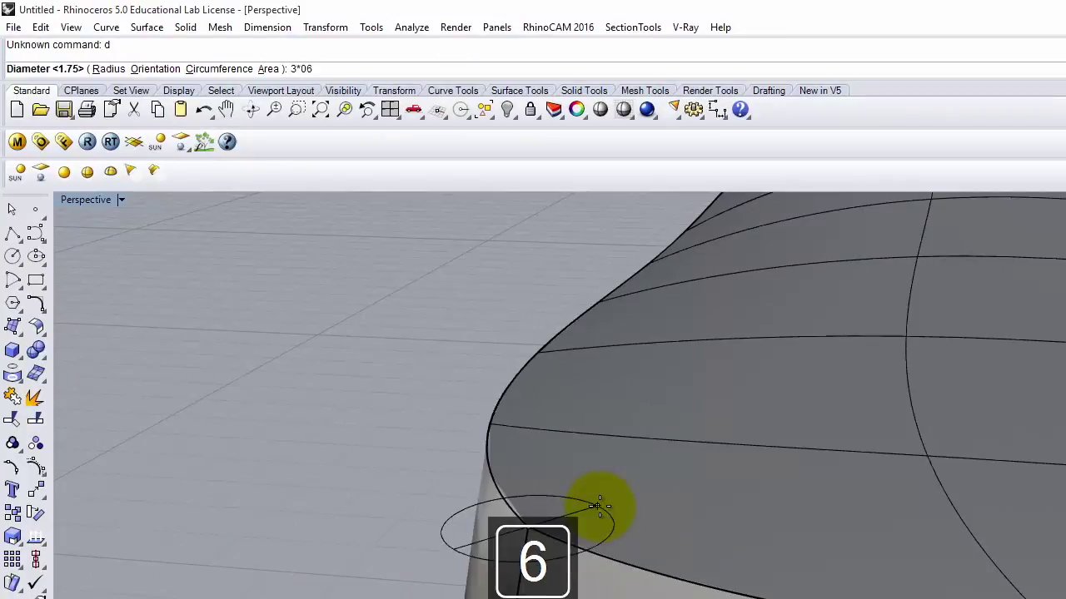
key("BackSpace")
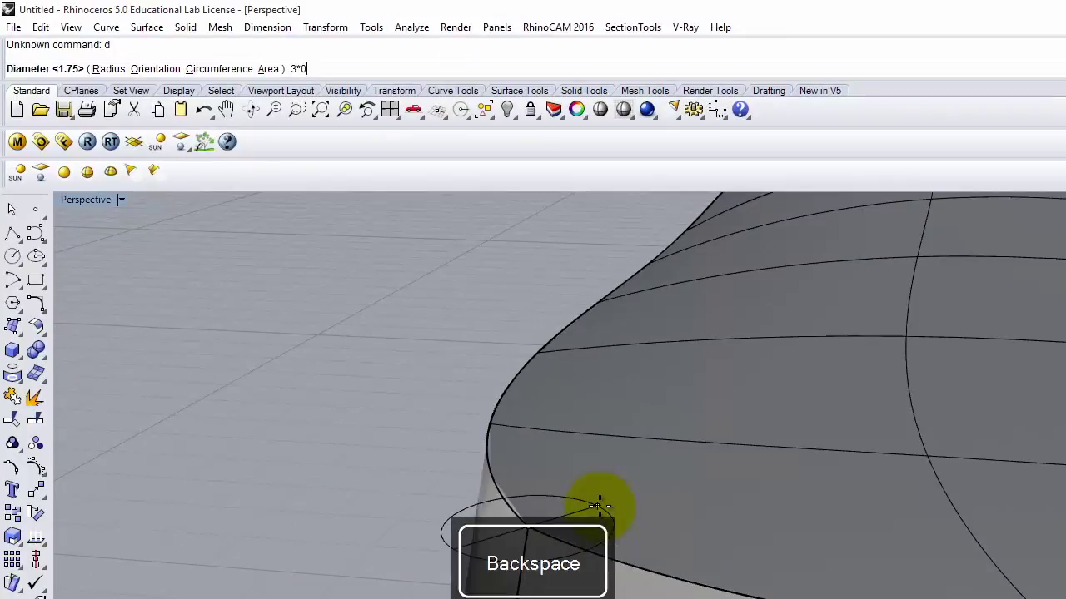
type("/16\"")
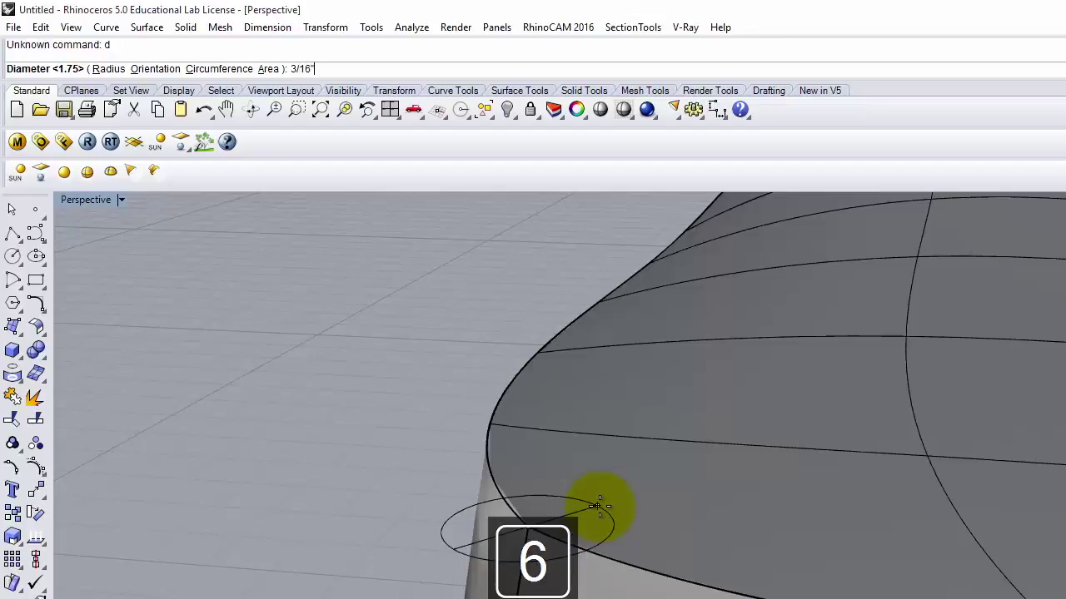
key("Return")
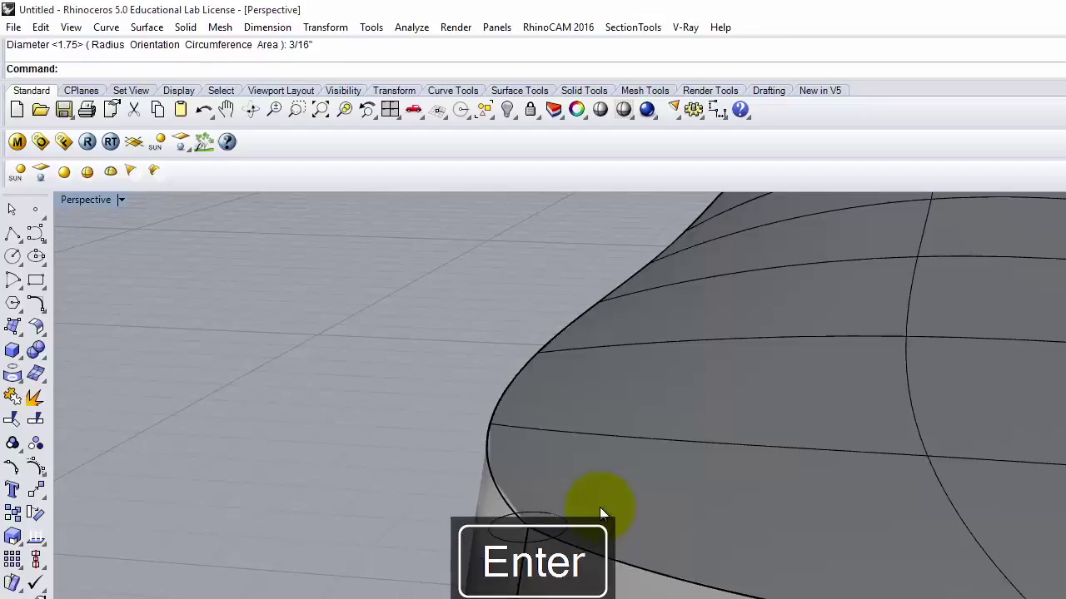
- Try to rotate the small circle with Rotate3D about an axis running from its centre outward along the corner's diagonal in the Top view
left_click(516, 541)
type("Rotate")
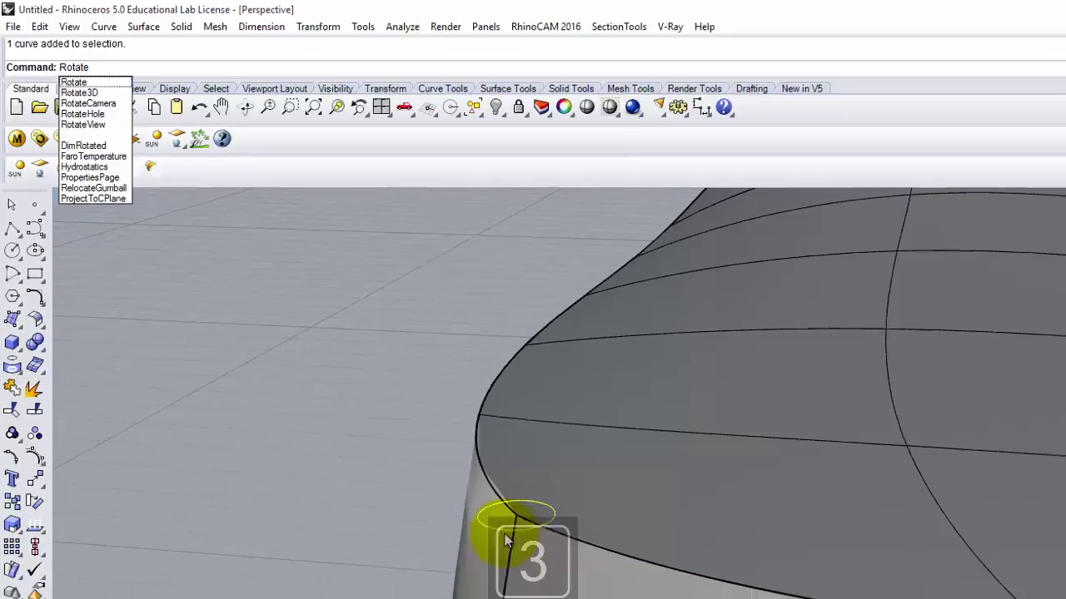
type("3")
key("Return")
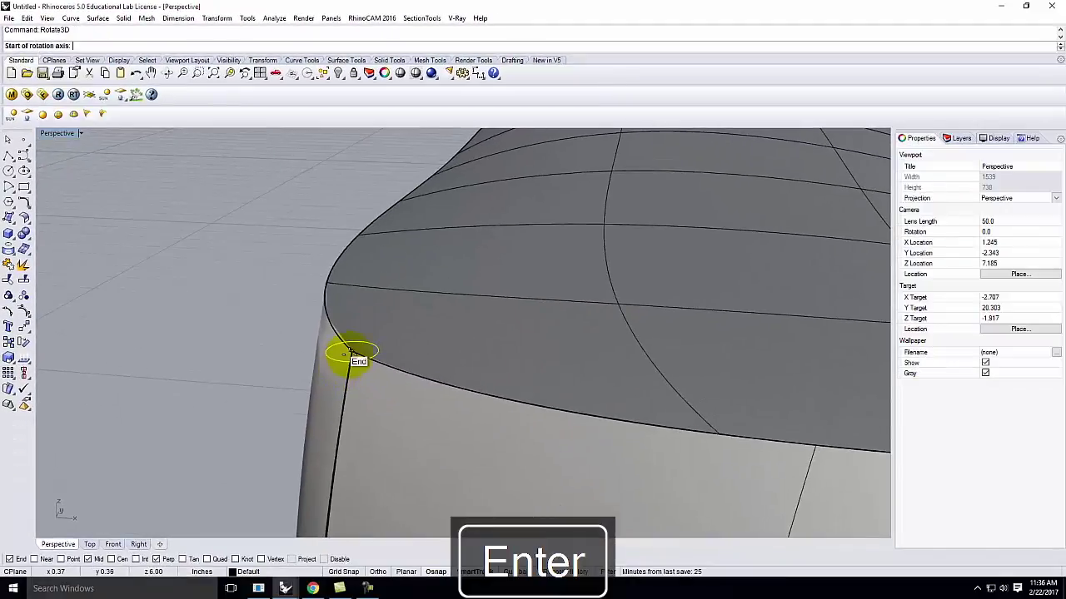
left_click(352, 355)
double_click(51, 133)
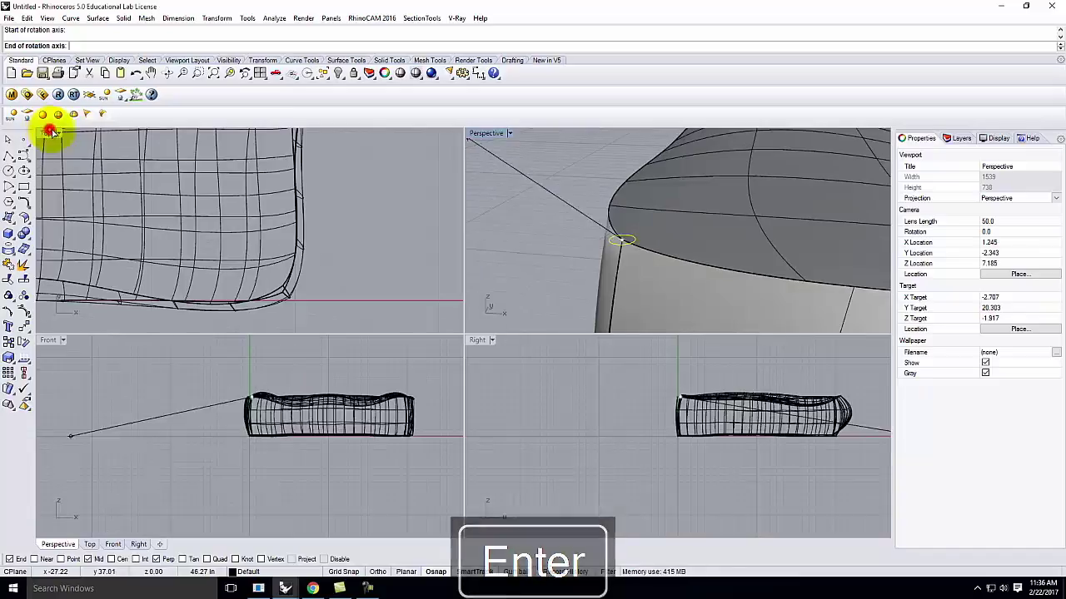
scroll(444, 266, "down", 3)
scroll(429, 271, "up", 10)
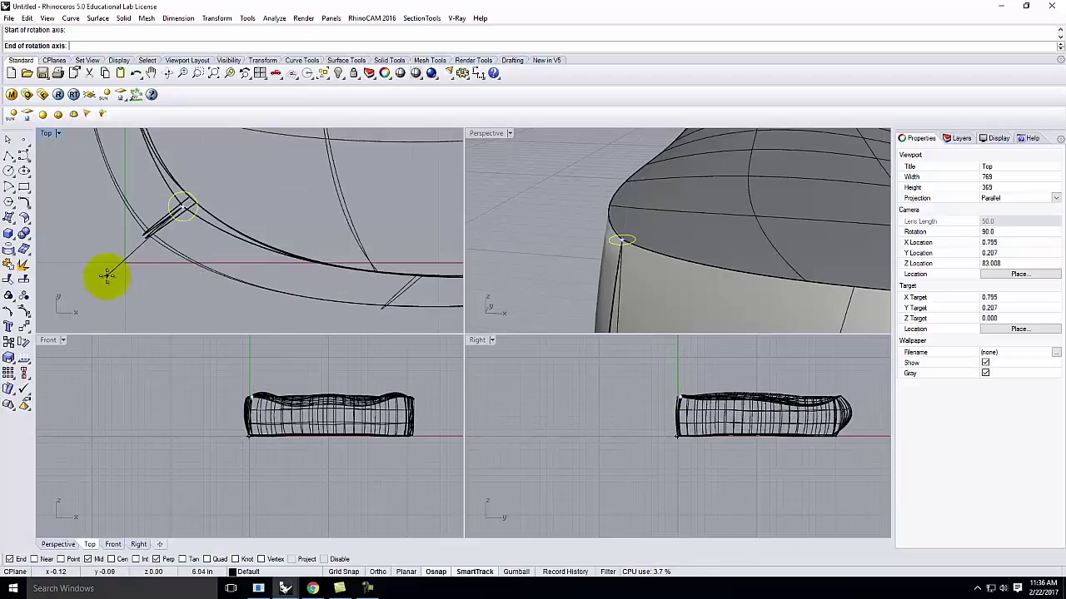
left_click(101, 269)
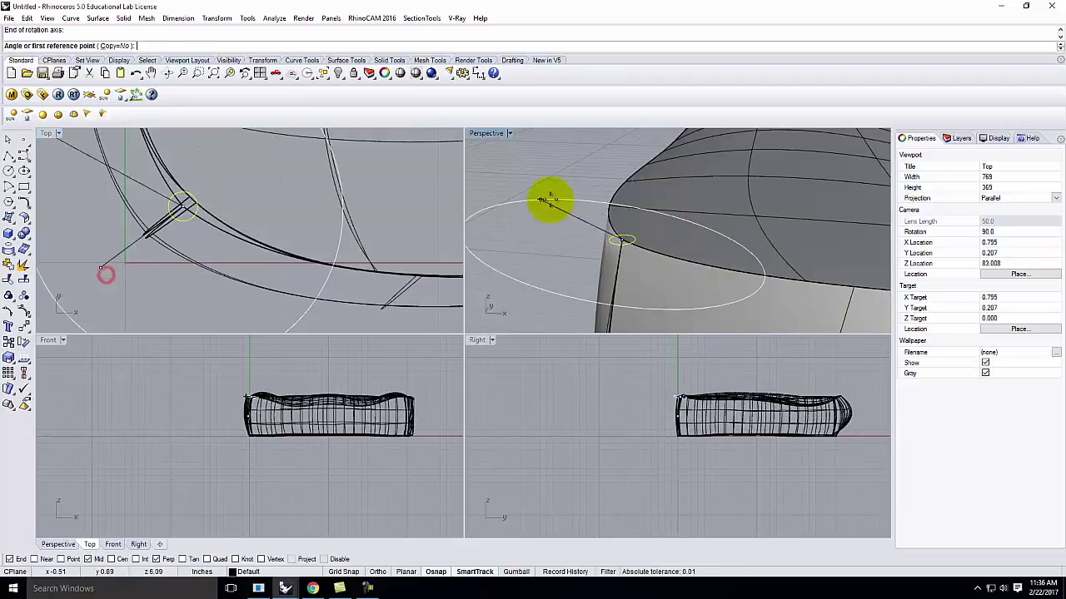
right_click_drag(652, 260, 628, 226)
key("Escape")
scroll(628, 226, "down", 3)
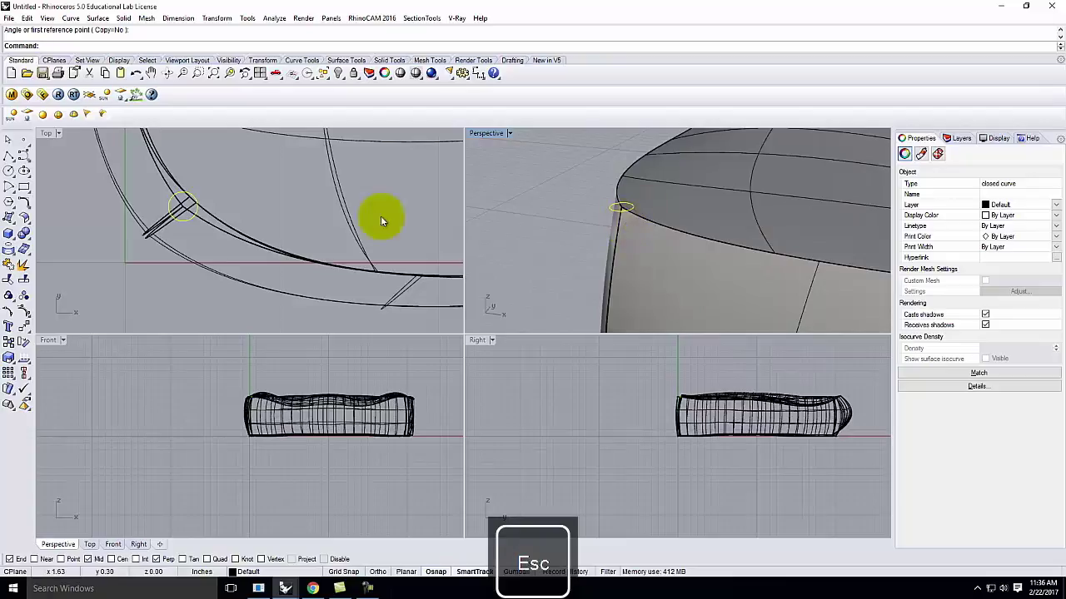
key("Return")
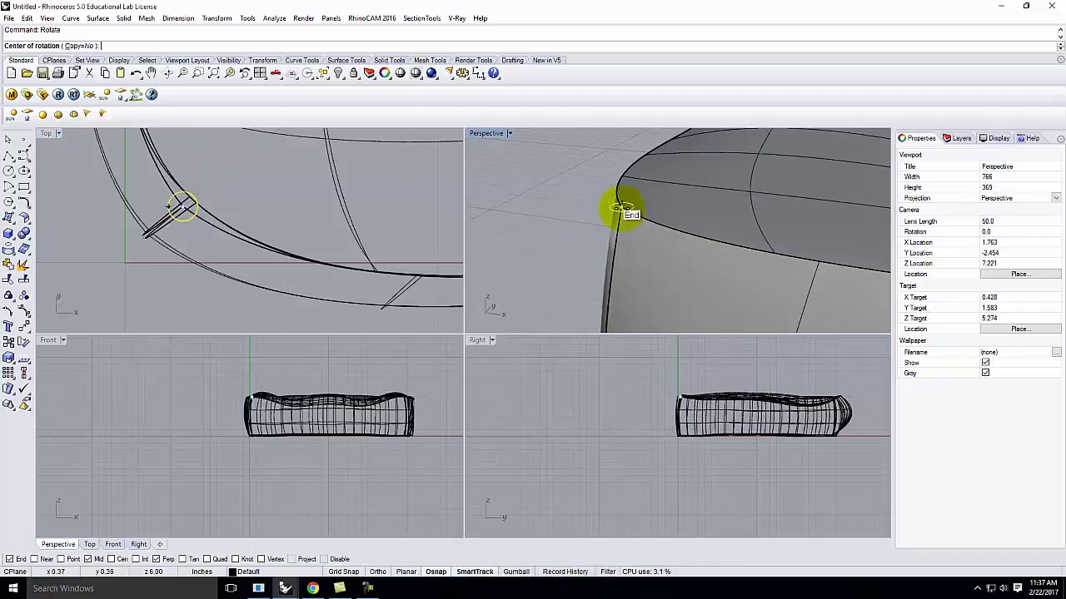
scroll(300, 387, "down", 2)
key("Escape")
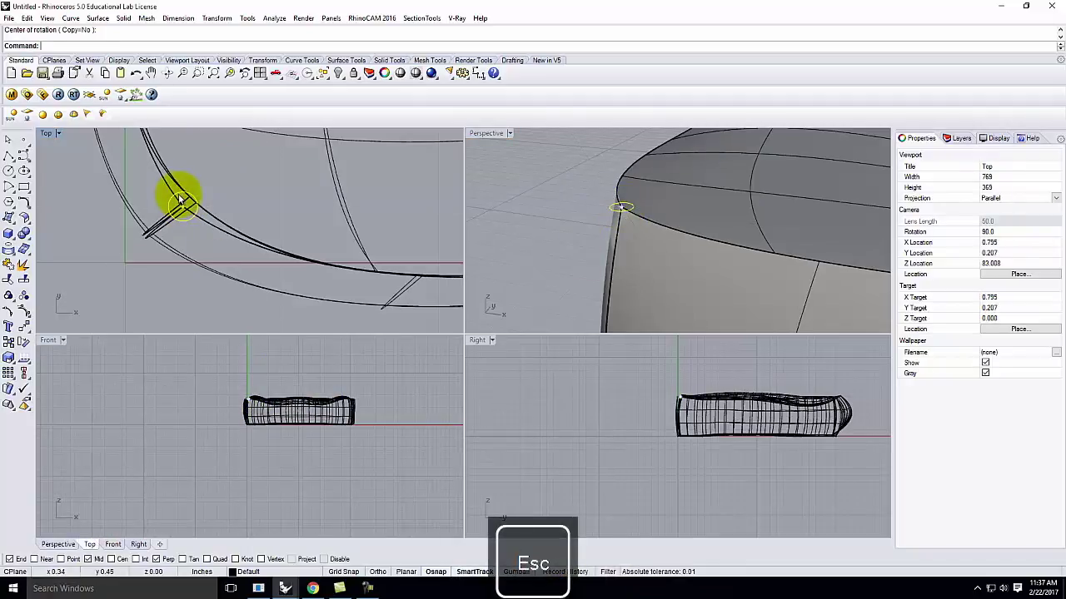
type("Rotate3d")
key("Return")
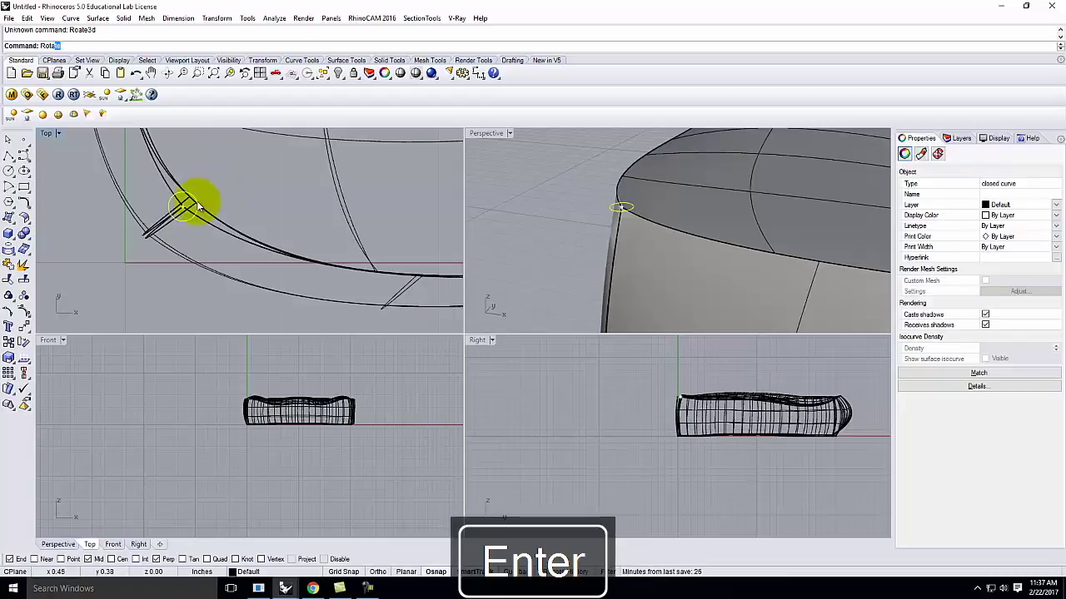
type("Rotate3")
key("Return")
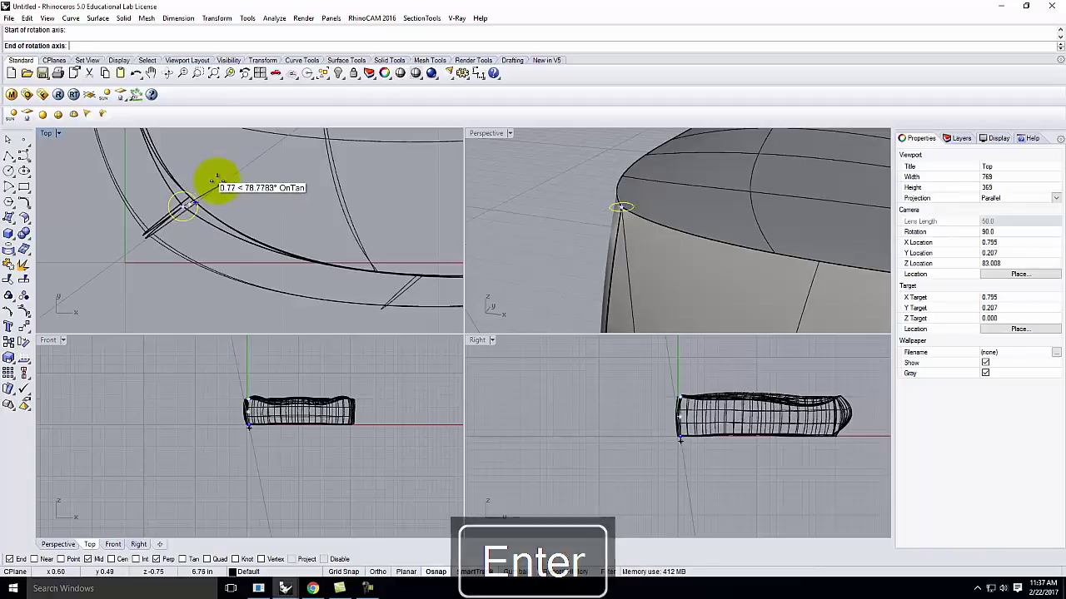
scroll(210, 179, "up", 2)
scroll(215, 180, "up", 2)
key("Escape")
- Stand the small circle upright with Rotate3D about an axis from its centre inward along the corner's diagonal, using reference points perpendicular to the axis and straight up
right_click(163, 224)
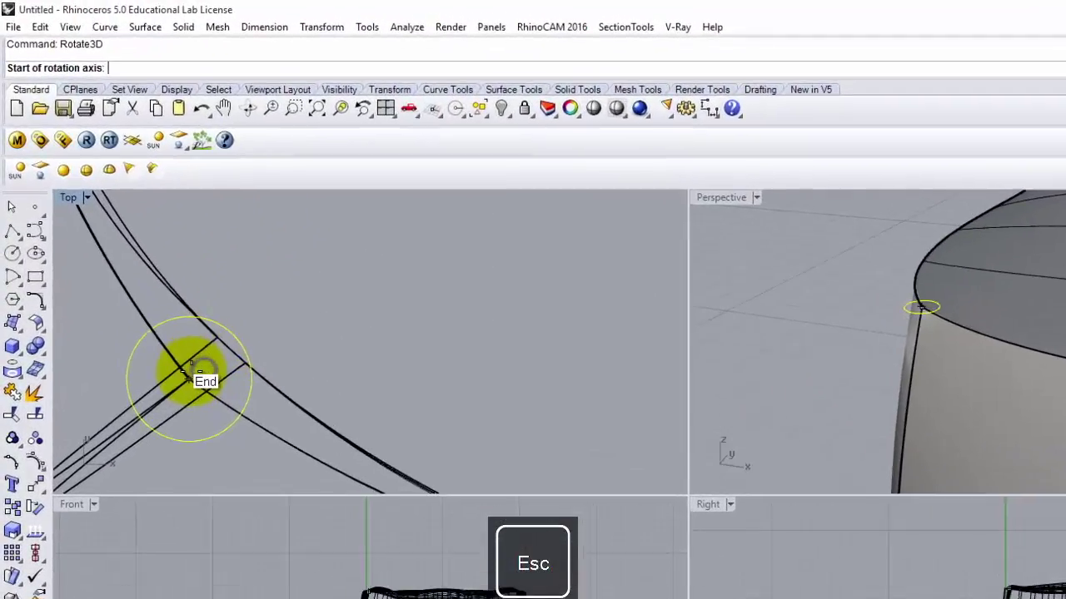
left_click(190, 374)
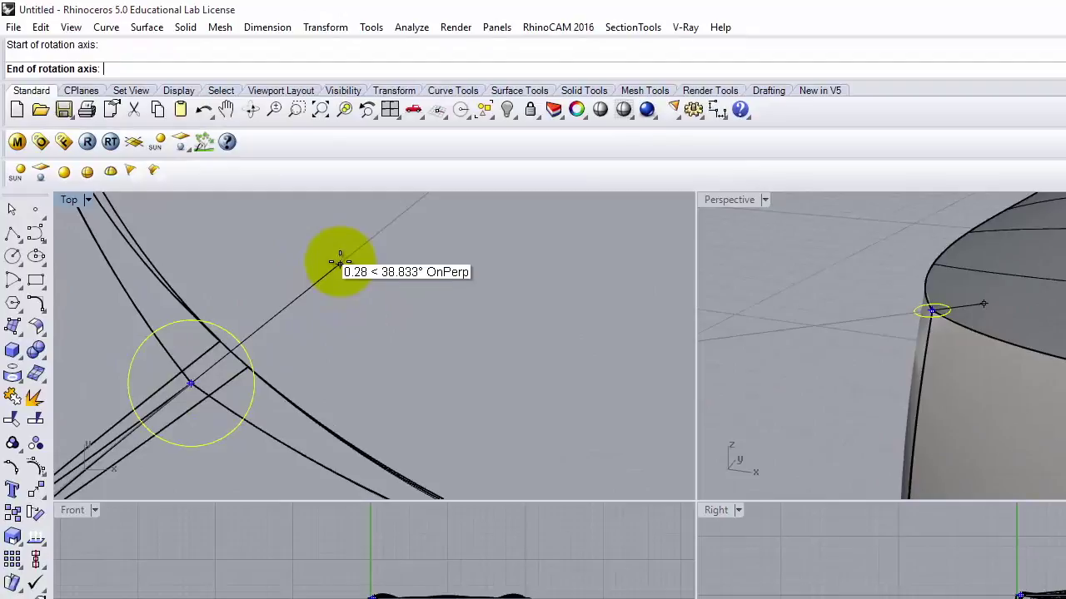
left_click(339, 265)
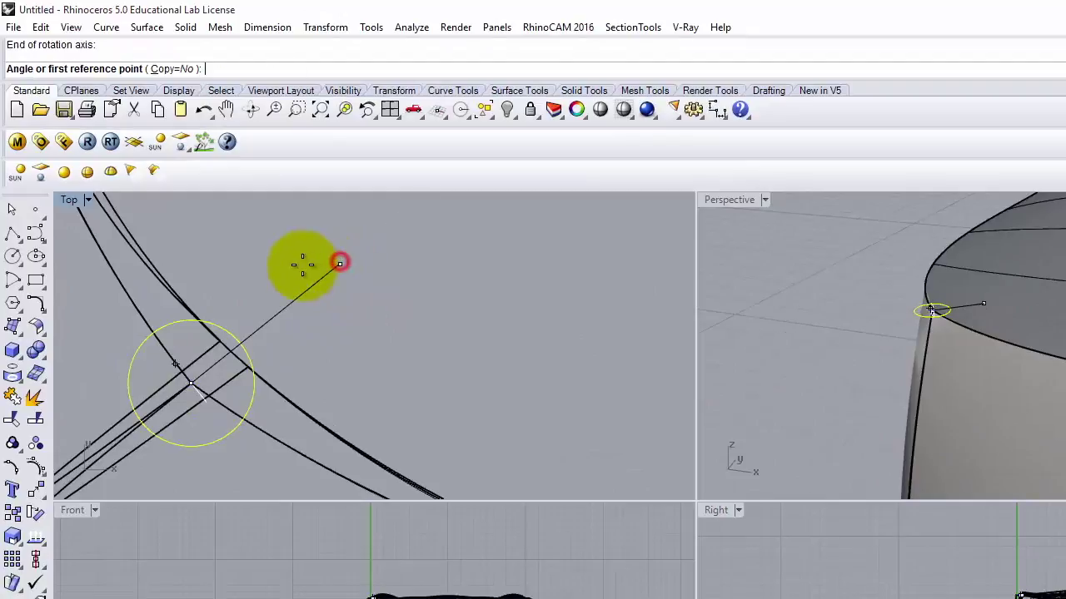
left_click(80, 311)
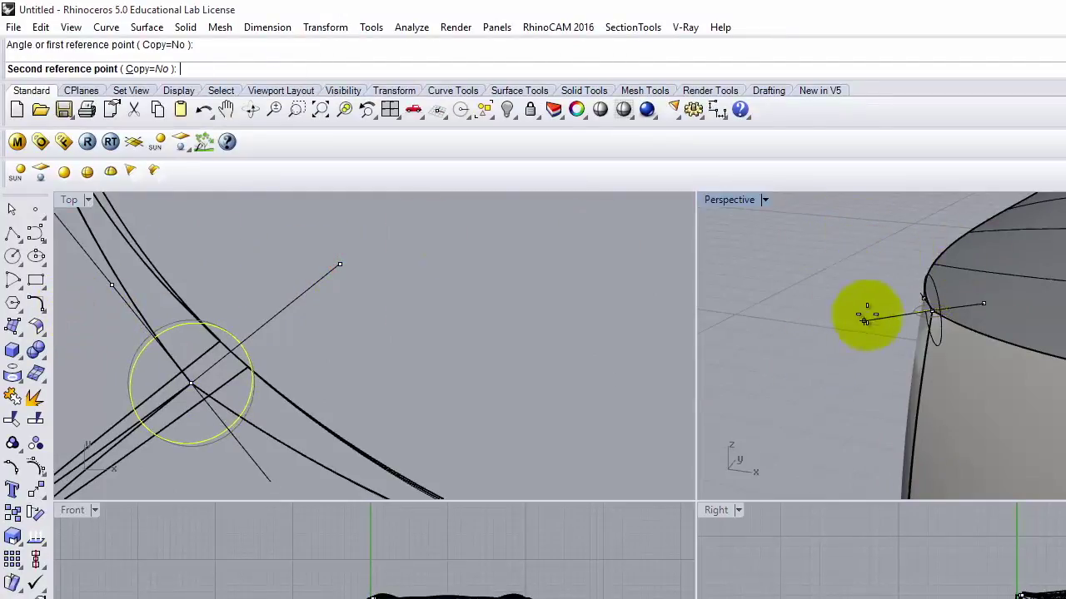
double_click(743, 200)
scroll(661, 436, "up", 5)
left_click(977, 313)
left_click(990, 303)
right_click_drag(844, 320, 357, 344)
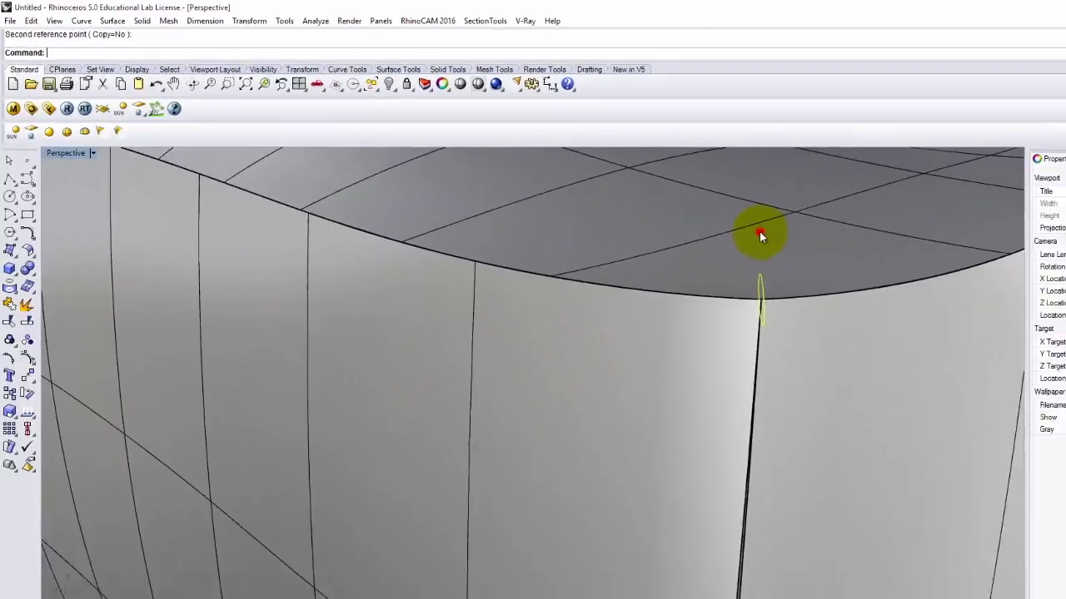
key("Escape")
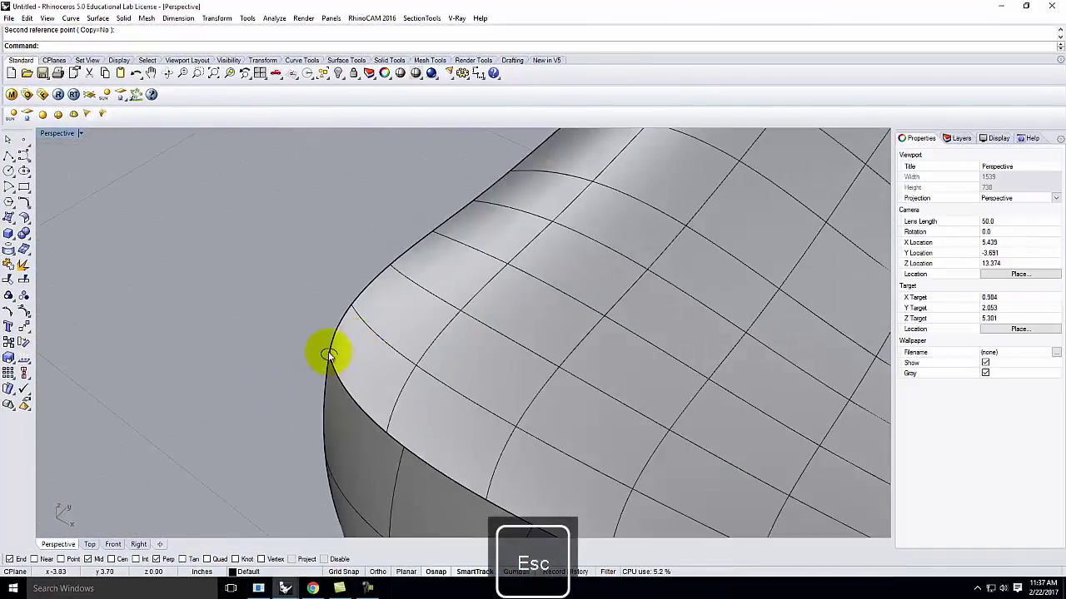
- Sweep the small circle with Sweep1 along the top edge curve of the side beside the Y axis to form a piping tube
type("Sweep1")
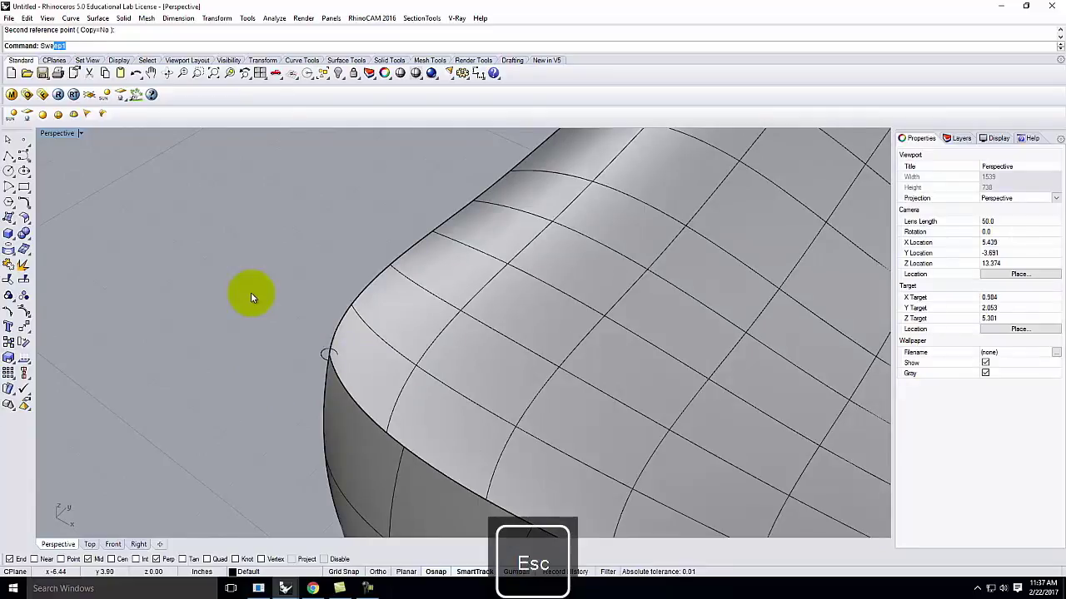
key("Return")
left_click(333, 327)
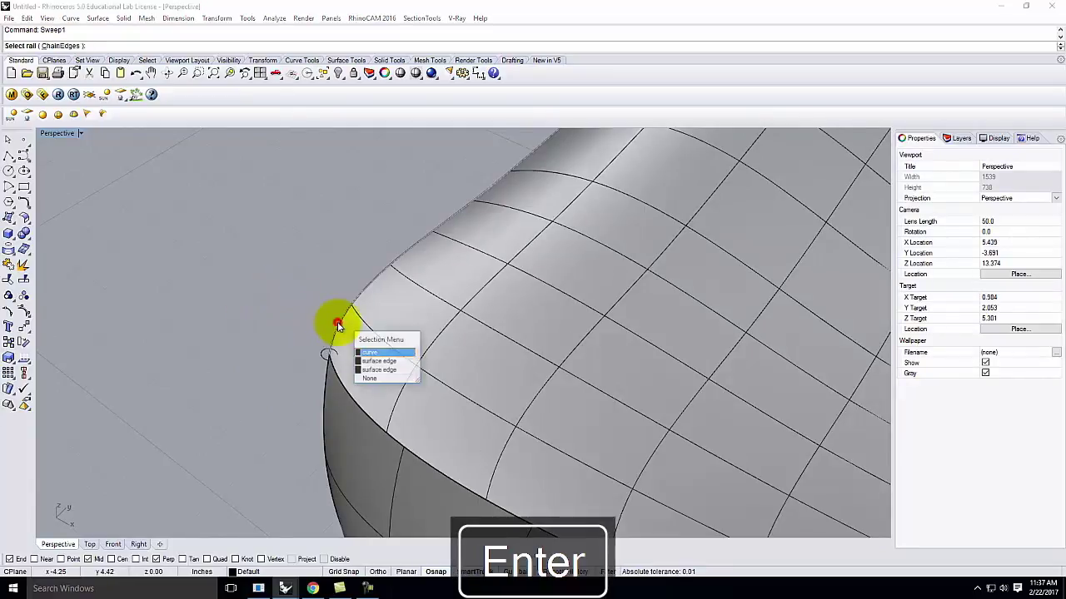
left_click(368, 354)
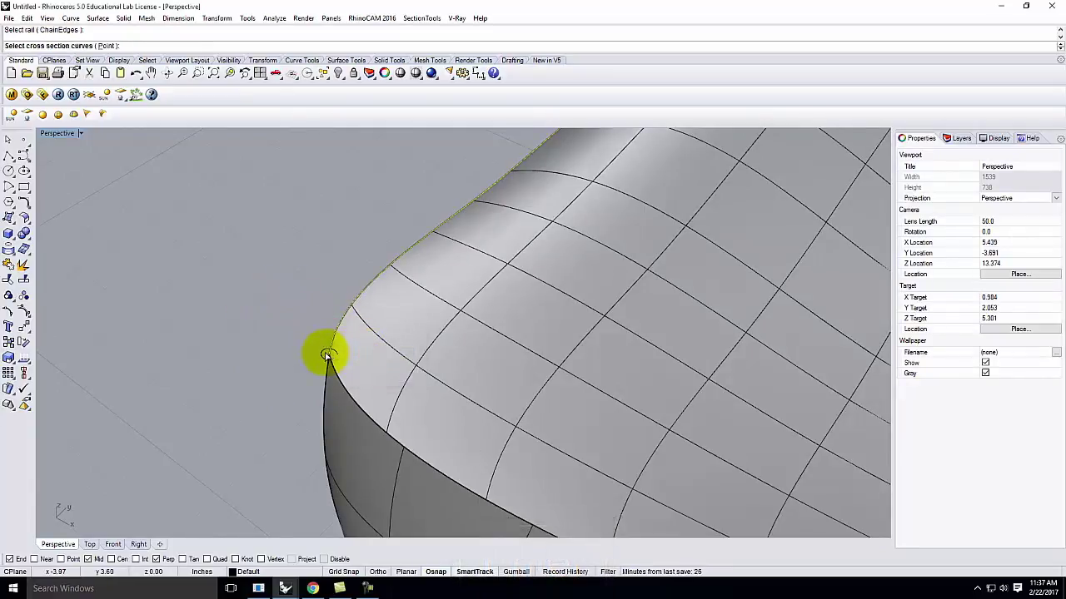
key("Return")
key("Return")
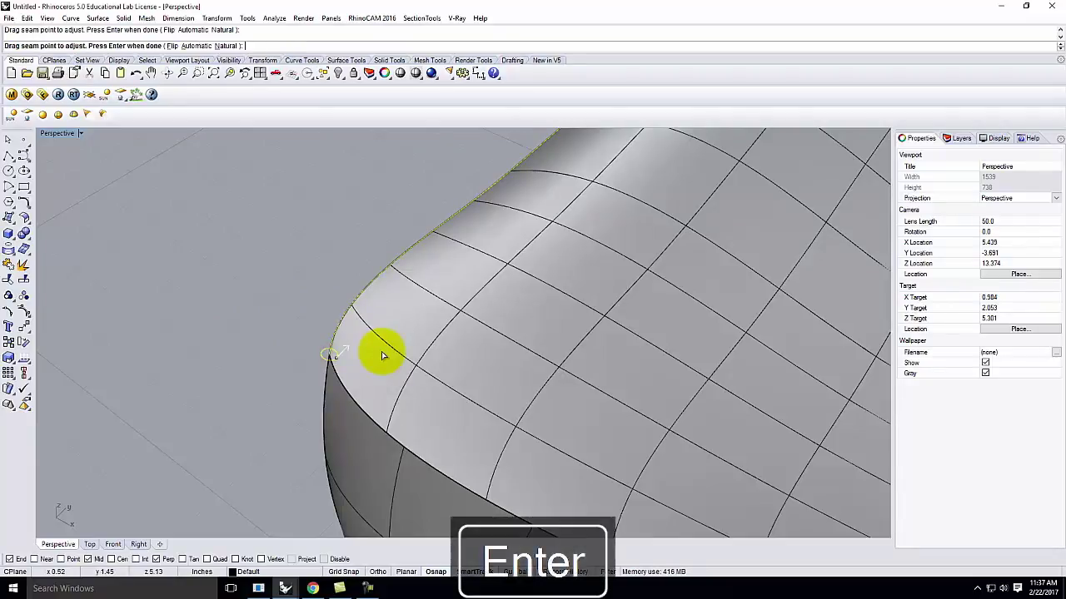
left_click(406, 346)
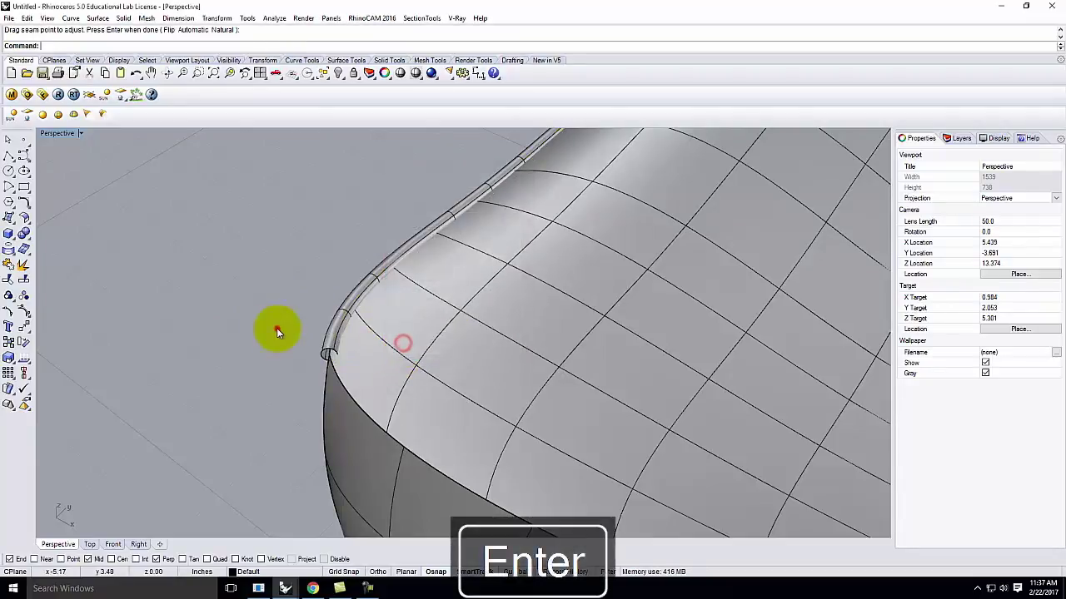
- Sweep the same corner circle with Sweep1 along the top edge curve of the X-axis side, using freeform style without simplifying
right_click_drag(273, 330, 645, 335)
scroll(643, 330, "up", 8)
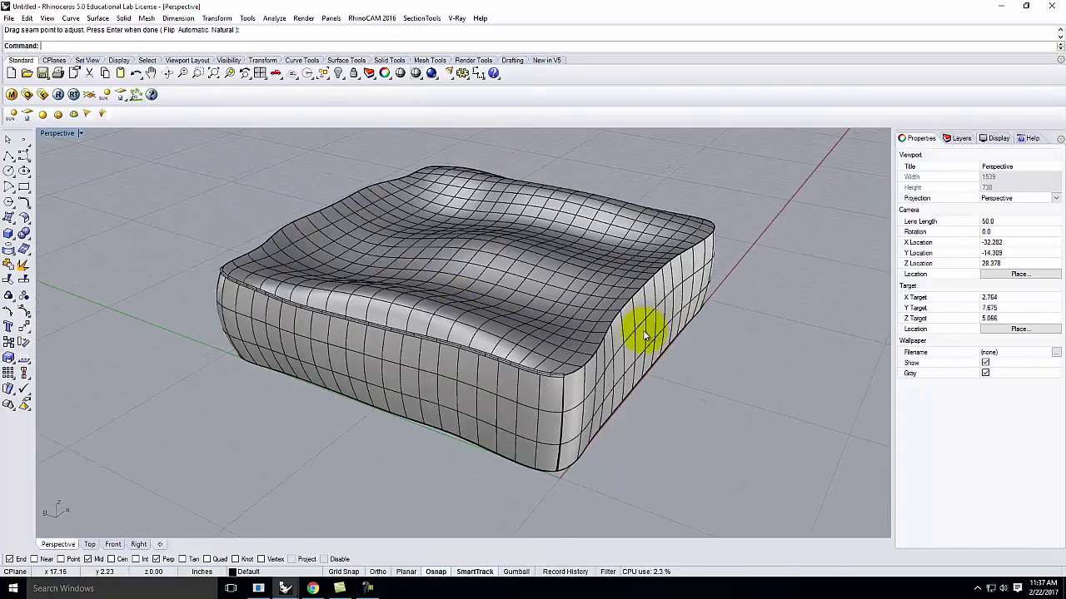
scroll(449, 454, "up", 3)
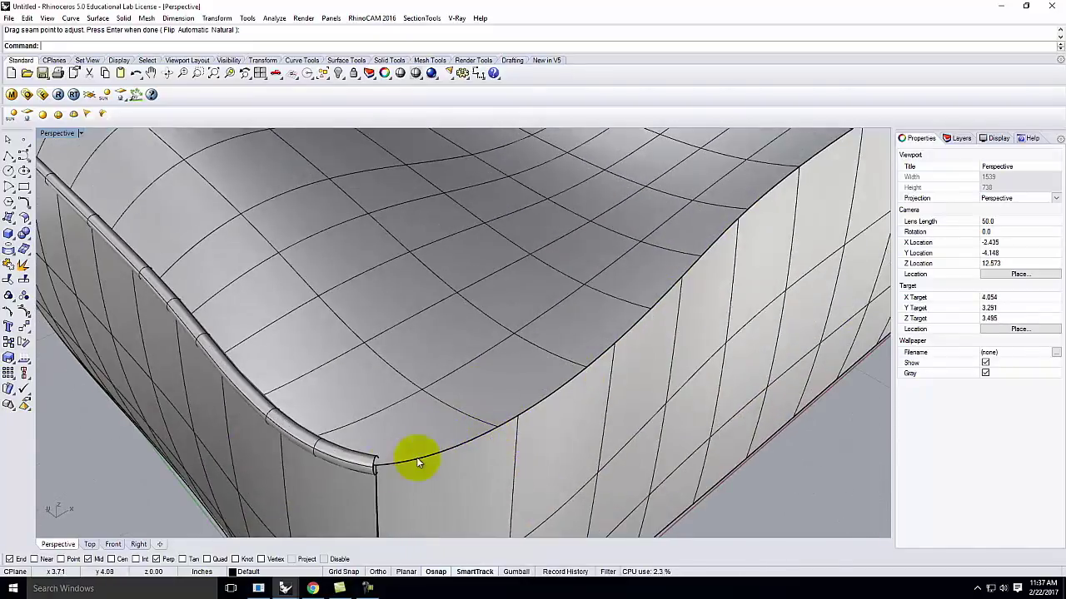
left_click(415, 461)
key("Escape")
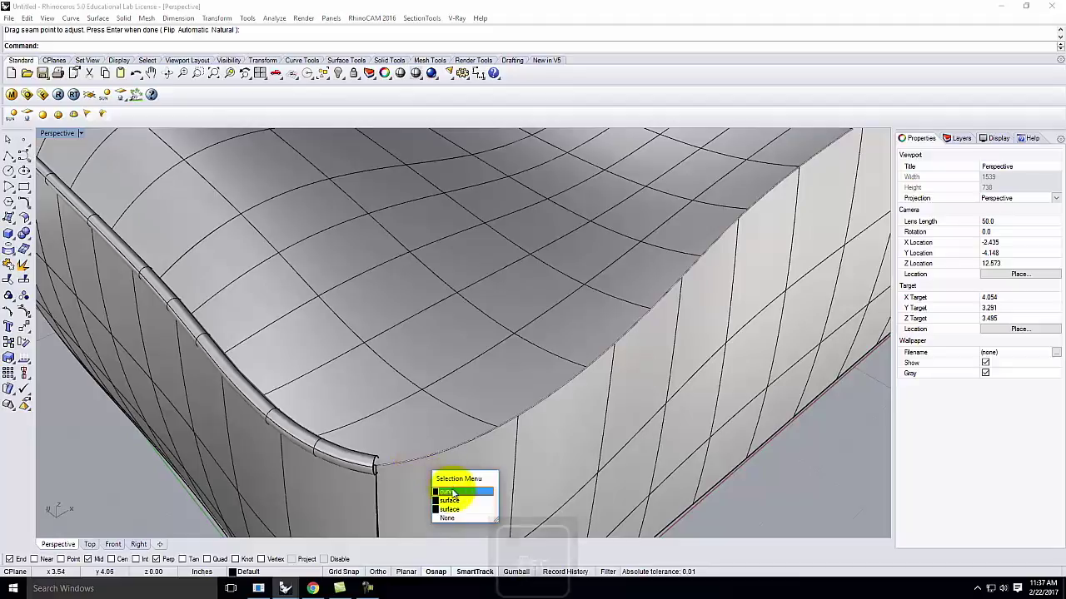
key("Return")
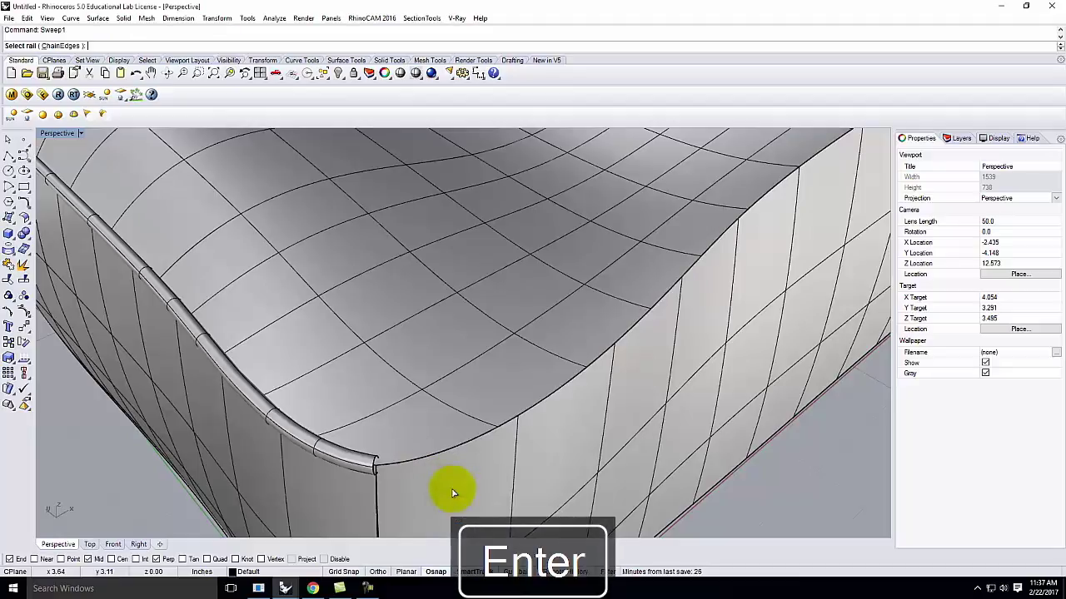
left_click(426, 464)
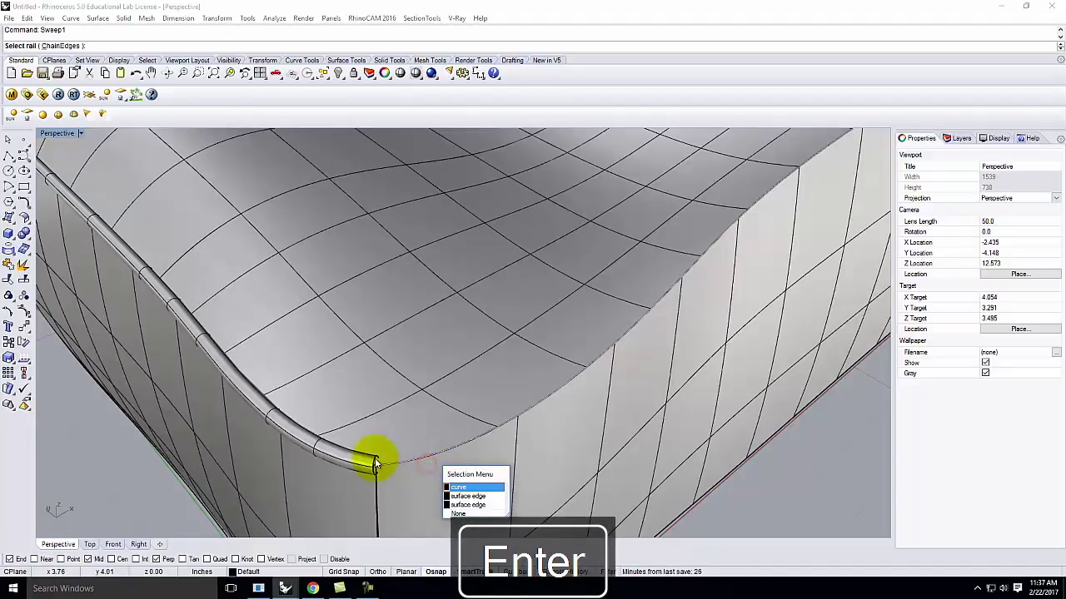
left_click(459, 482)
left_click(373, 457)
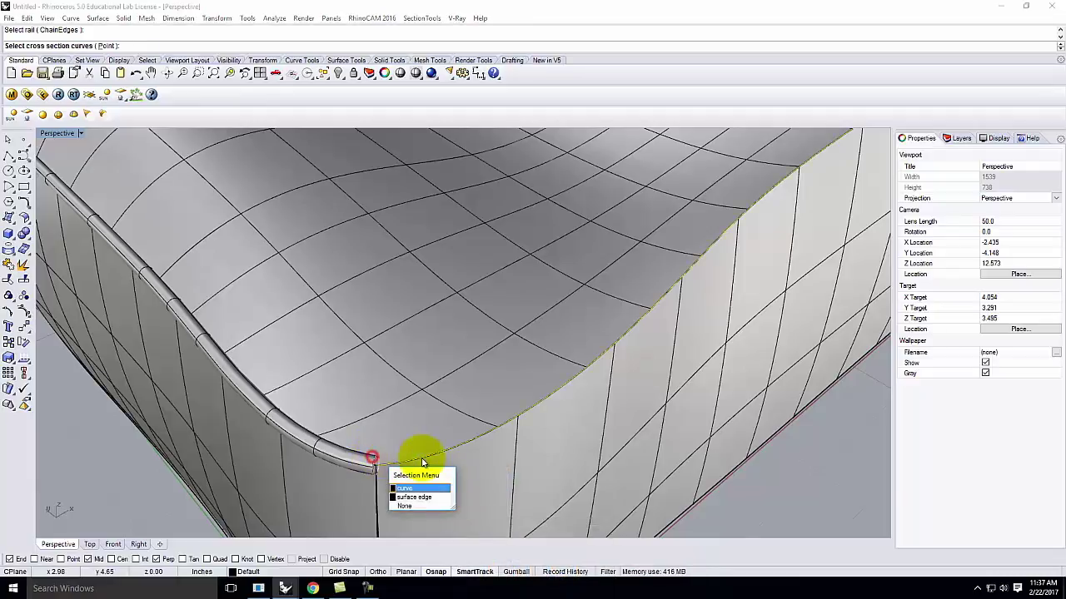
left_click(417, 488)
key("Return")
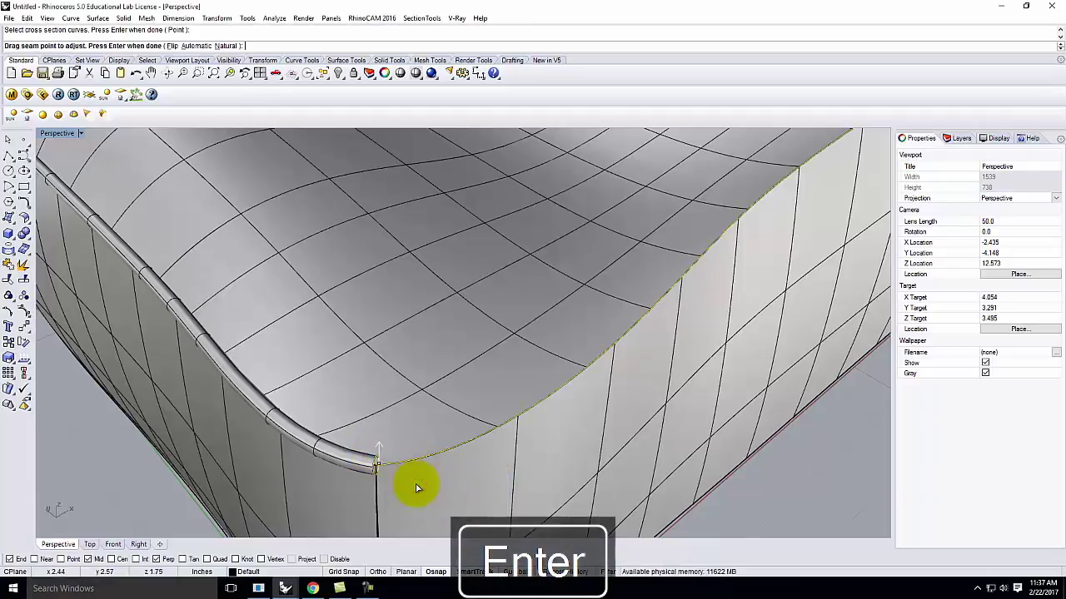
key("Return")
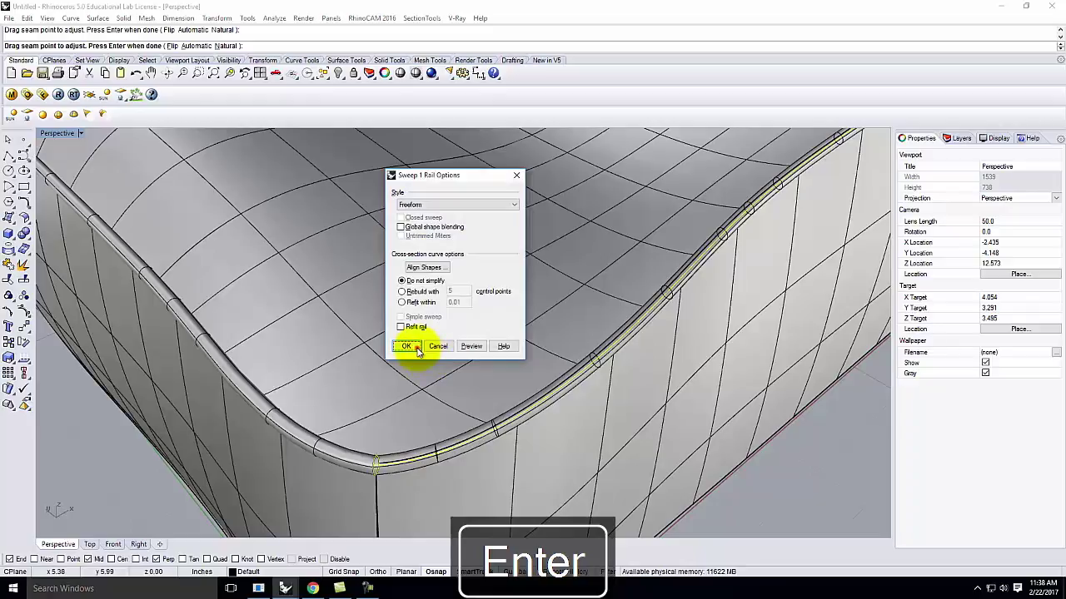
left_click(407, 349)
- Duplicate the circular end edge of the X-axis side's tube at the far corner as a closed curve
scroll(441, 444, "down", 5)
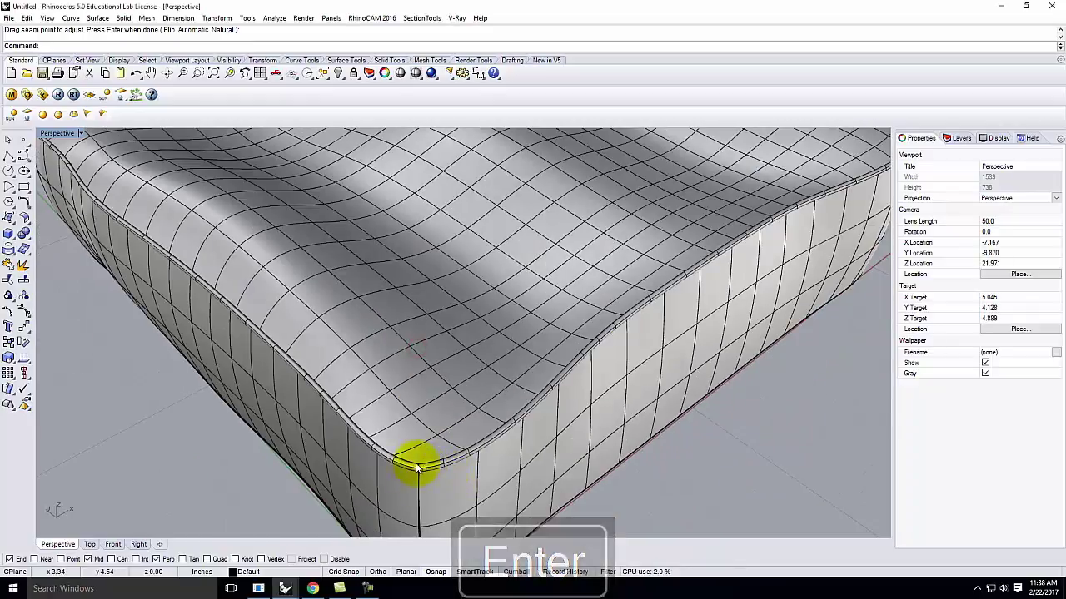
scroll(391, 462, "down", 5)
right_click_drag(369, 457, 604, 322)
scroll(616, 364, "up", 5)
right_click_drag(616, 365, 478, 376)
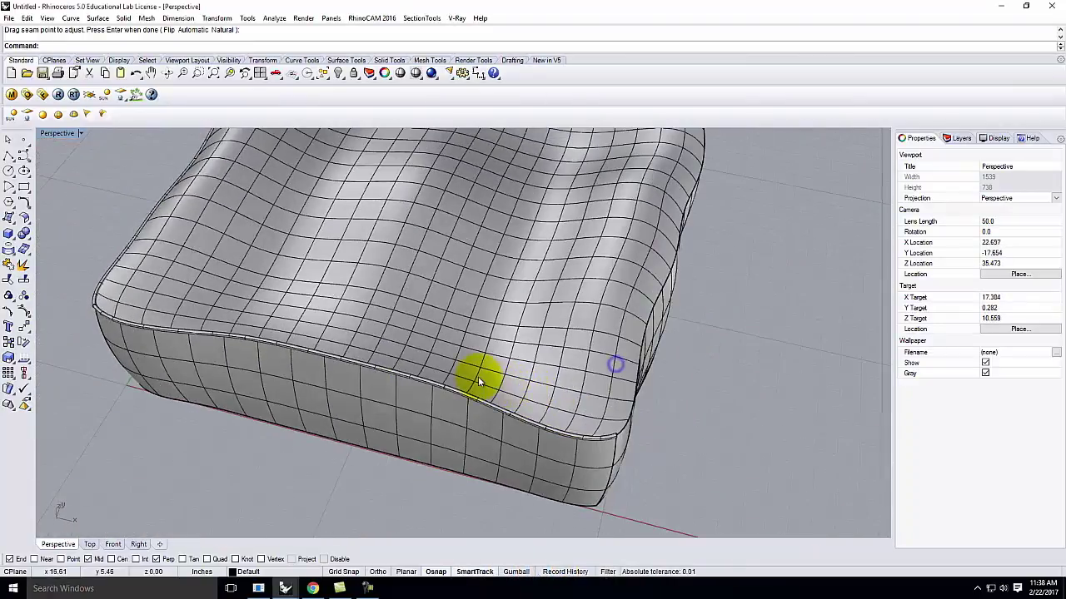
scroll(656, 439, "up", 11)
right_click_drag(656, 439, 528, 444)
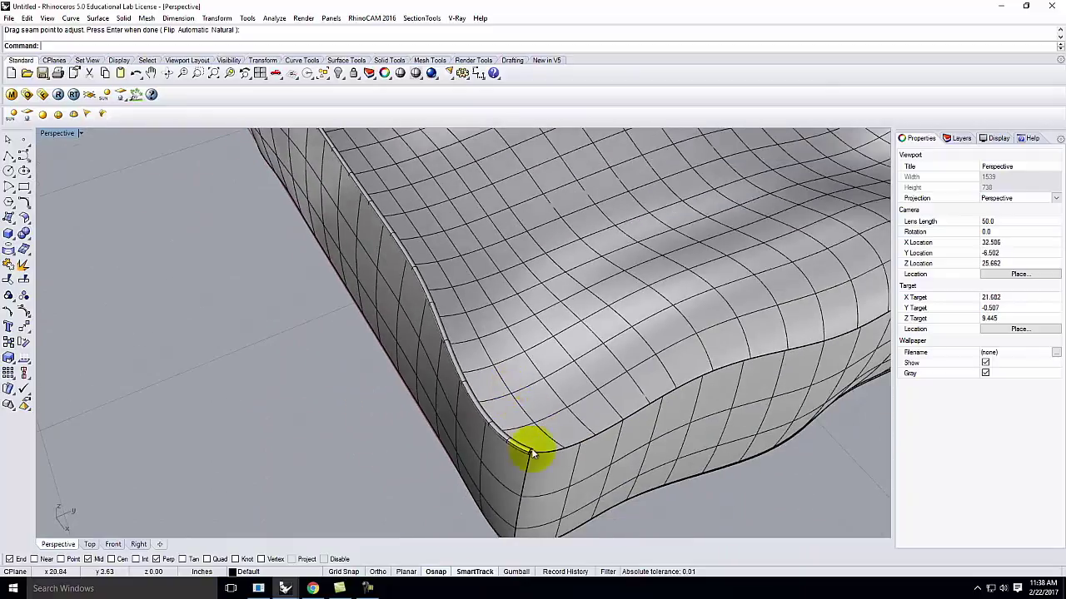
scroll(533, 449, "up", 8)
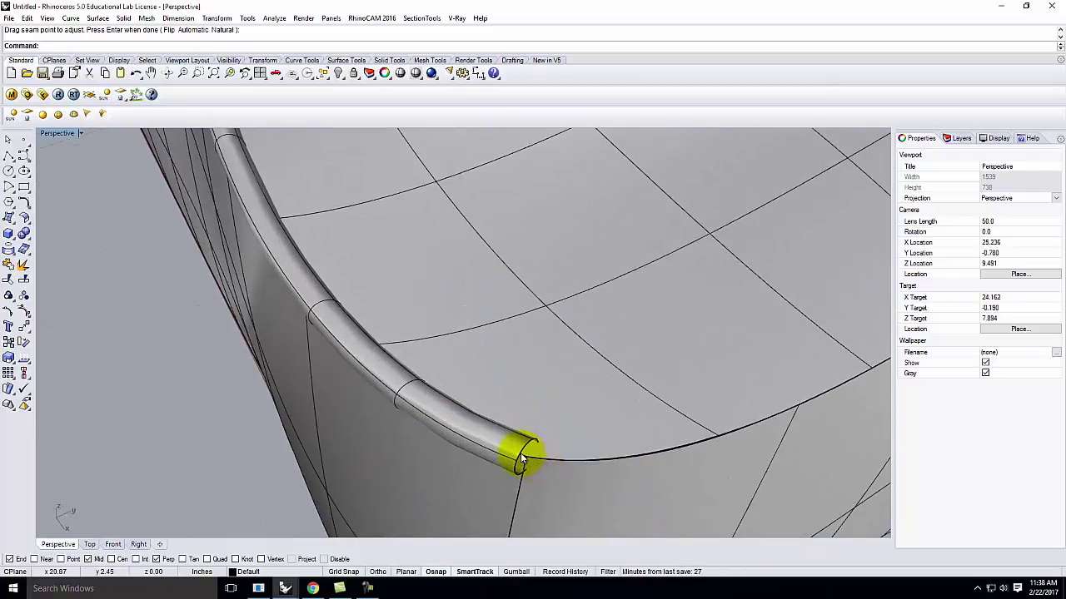
key("Return")
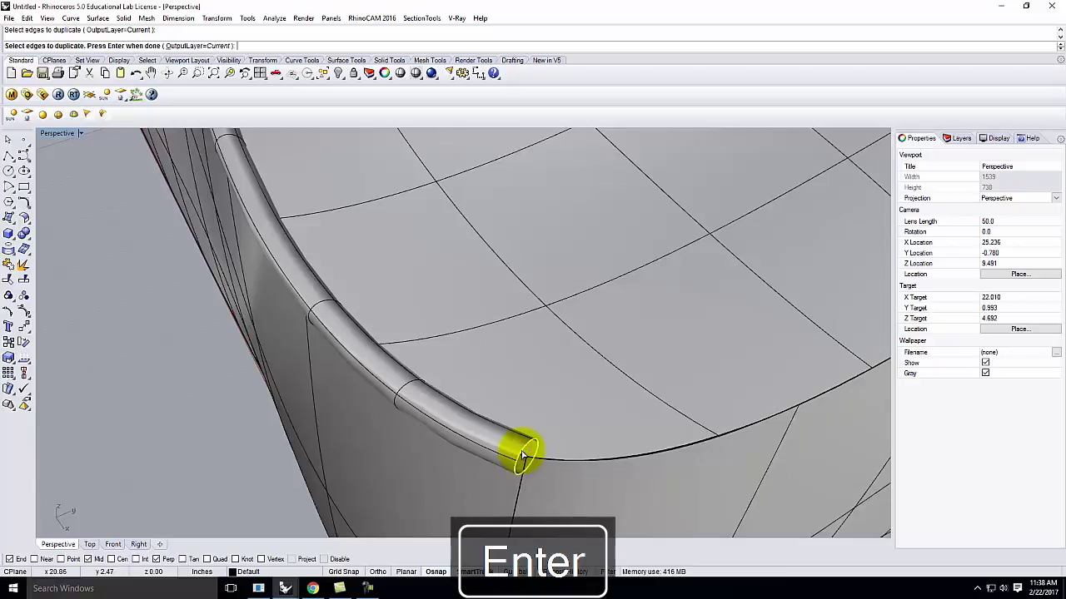
left_click(523, 455)
mouse_move(523, 455)
right_mouse_down()
mouse_move(571, 458)
mouse_move(500, 462)
mouse_move(516, 456)
right_mouse_up()
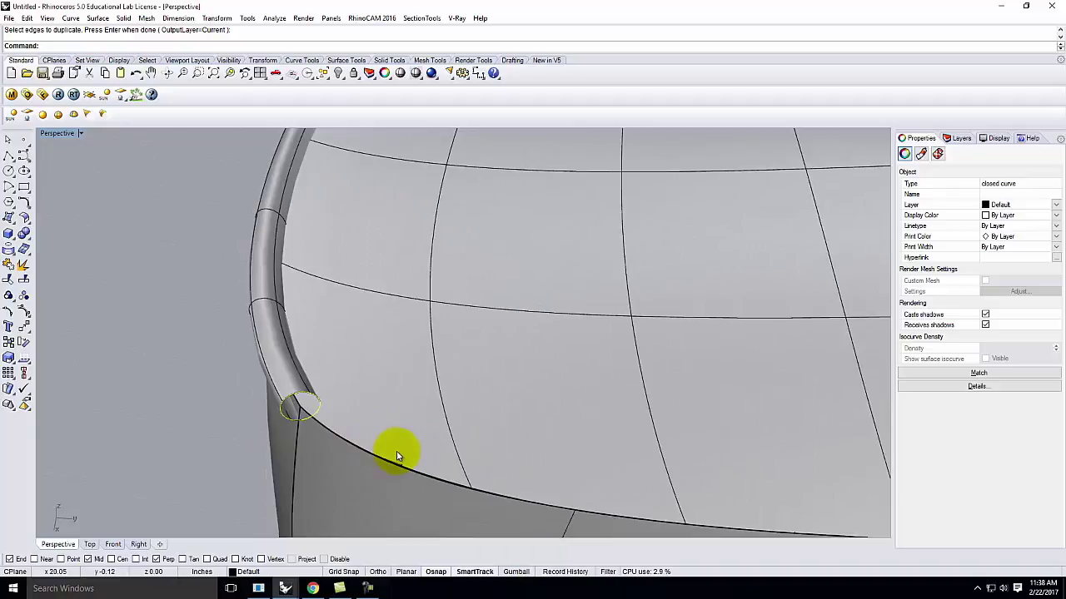
key("Escape")
- Sweep the duplicated end circle with Sweep1 along the top edge curve of the side opposite the Y axis
type("d")
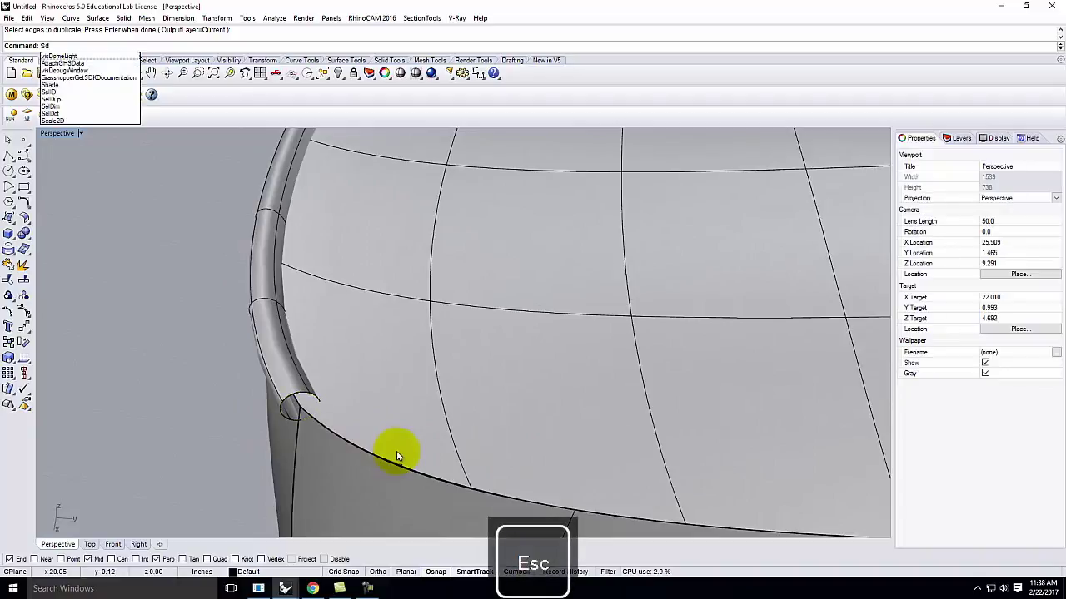
key("BackSpace")
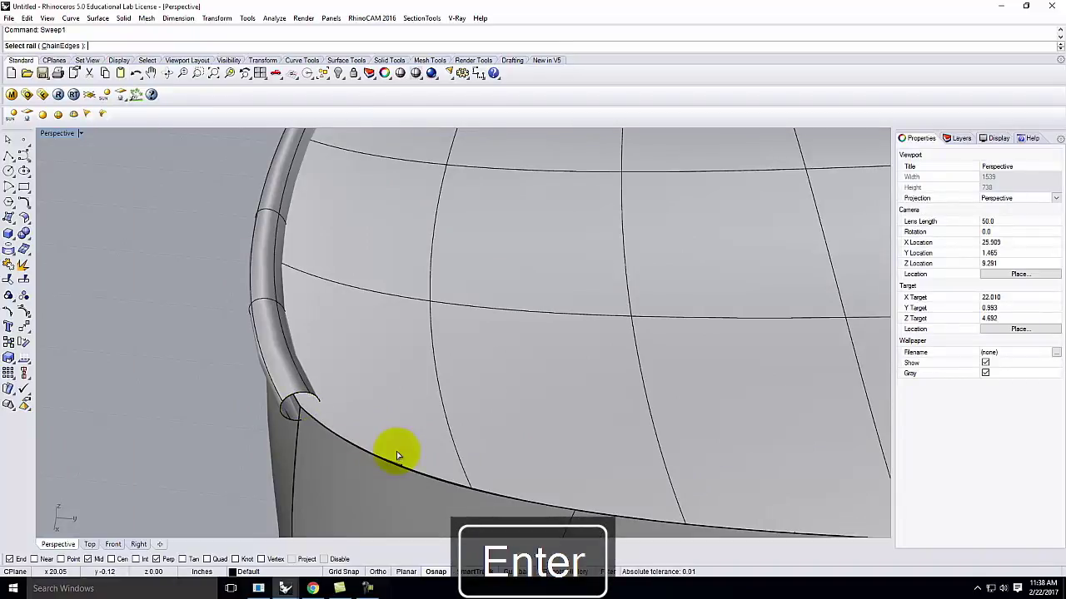
left_click(344, 439)
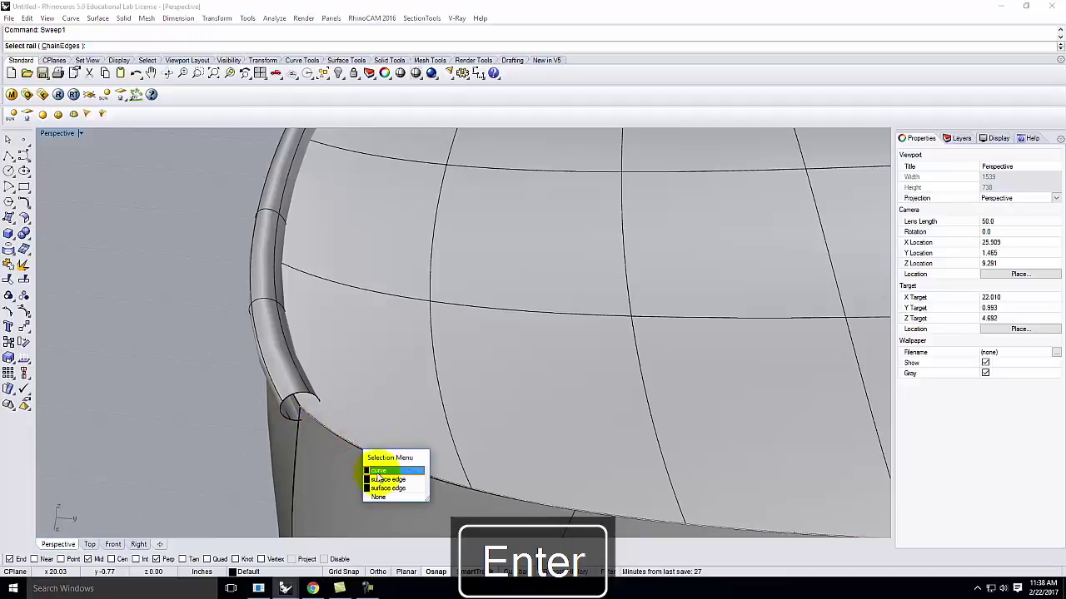
left_click(376, 471)
left_click(291, 395)
left_click(340, 425)
key("Return")
key("Return")
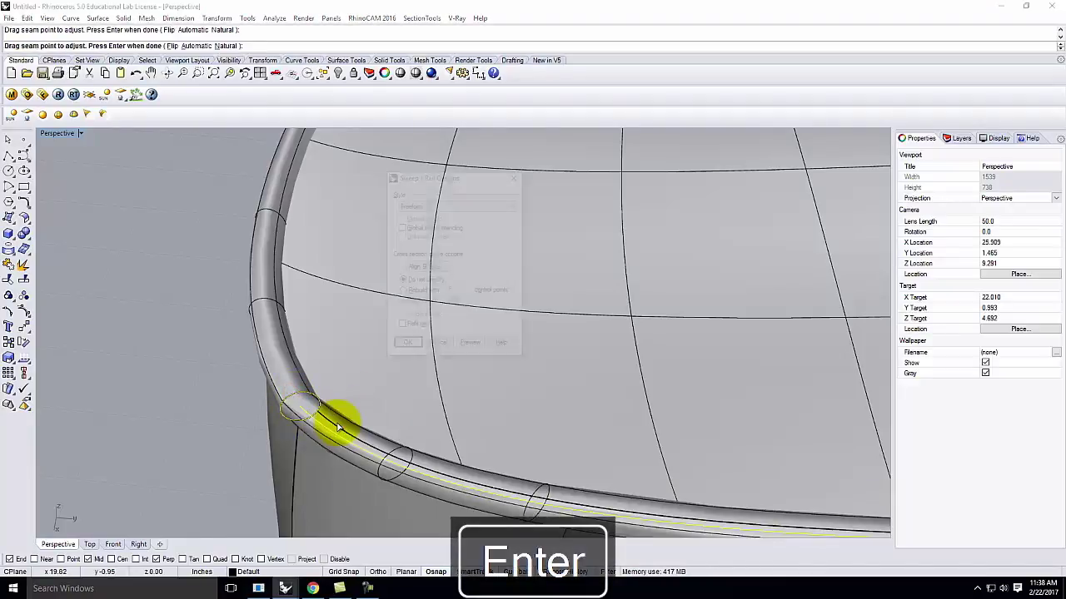
left_click(418, 346)
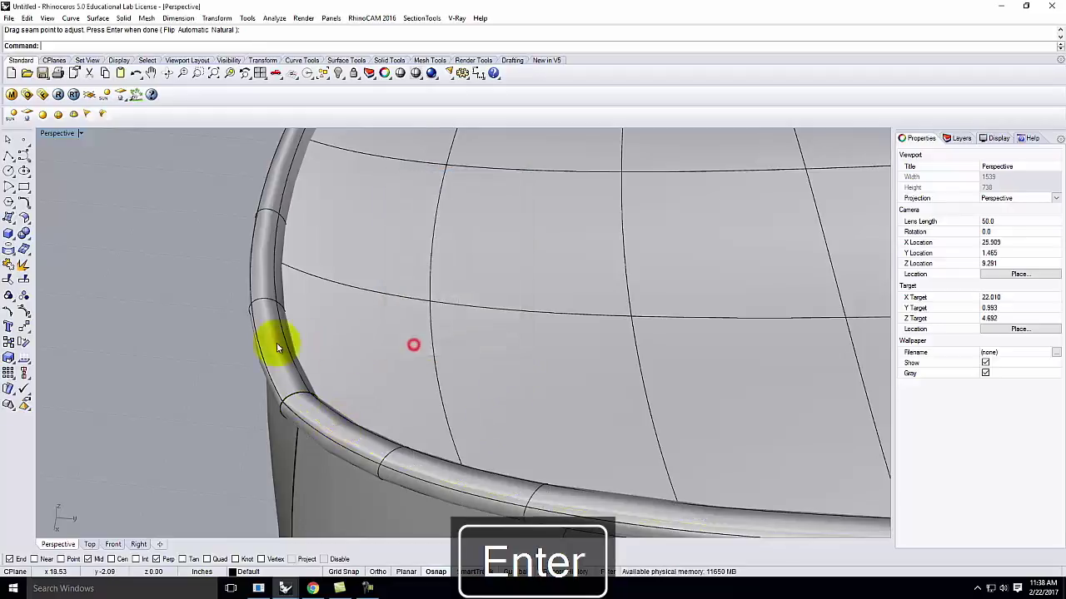
scroll(217, 363, "down", 10)
scroll(497, 374, "up", 5)
right_click_drag(507, 416, 374, 410)
scroll(336, 375, "down", 5)
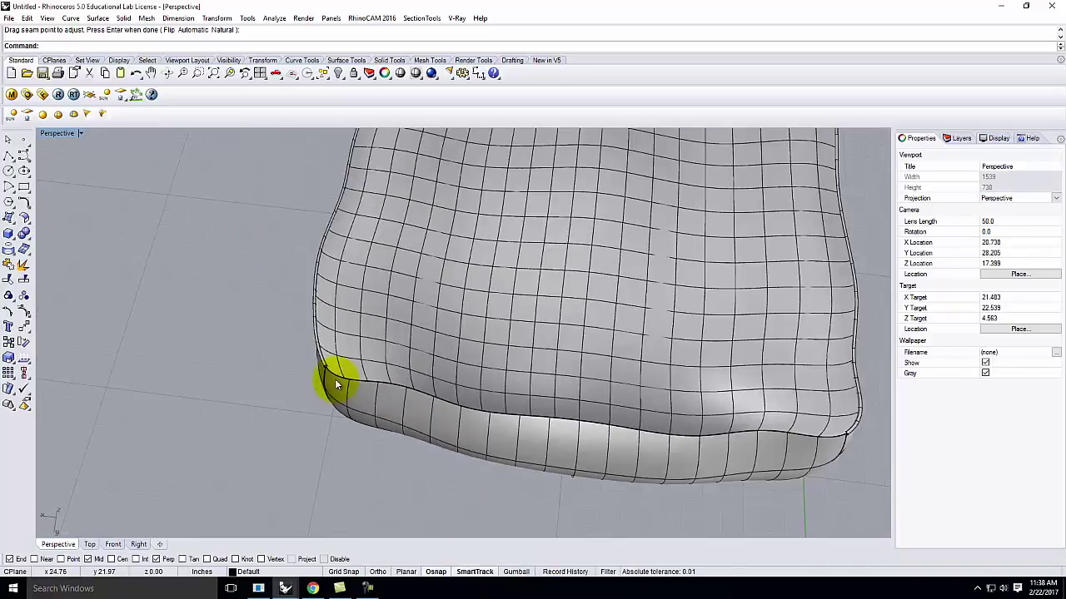
- Duplicate the circular end edge of the Y-axis side's tube at its far corner as a closed curve
scroll(809, 433, "up", 6)
scroll(809, 436, "down", 4)
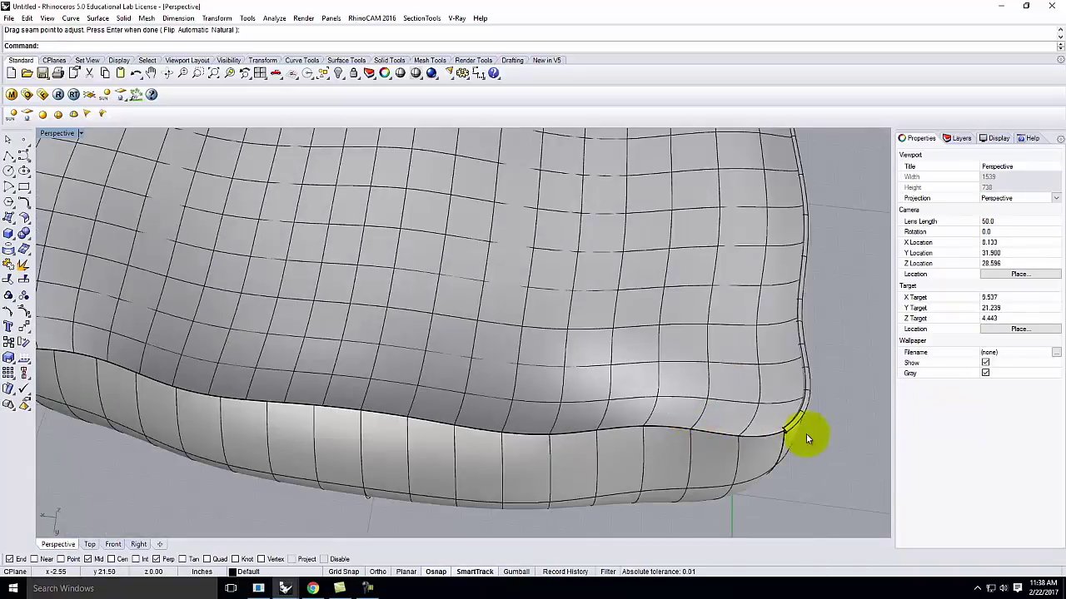
scroll(766, 437, "up", 7)
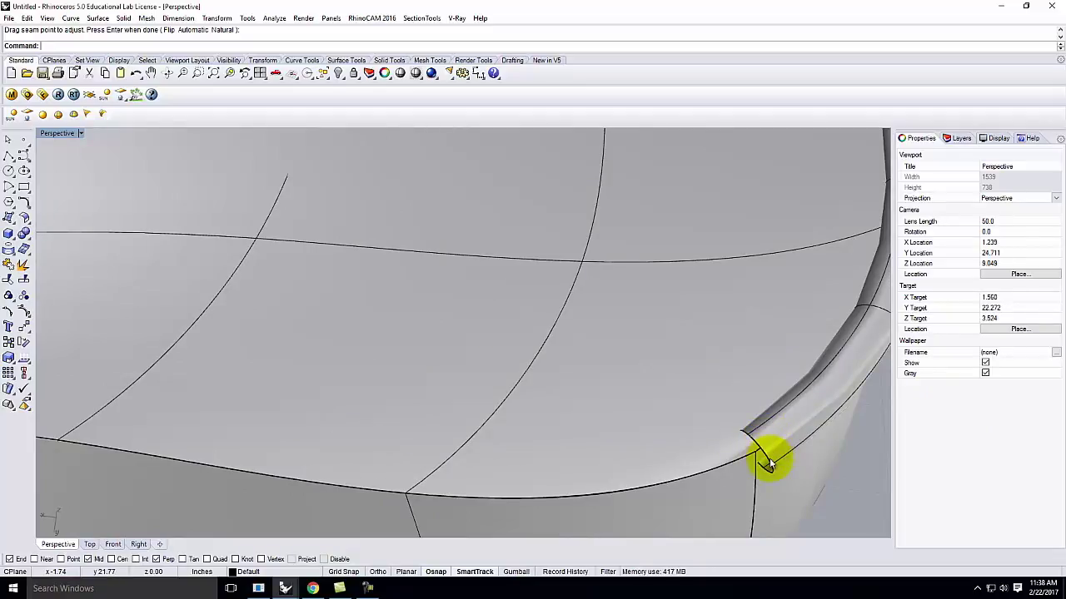
key("Return")
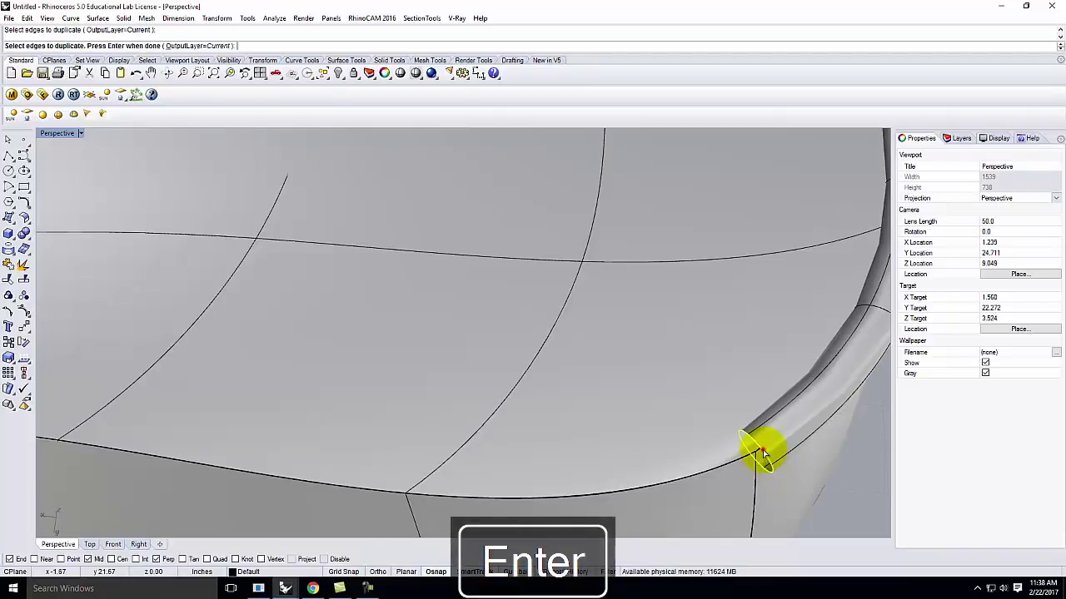
key("Return")
key("Escape")
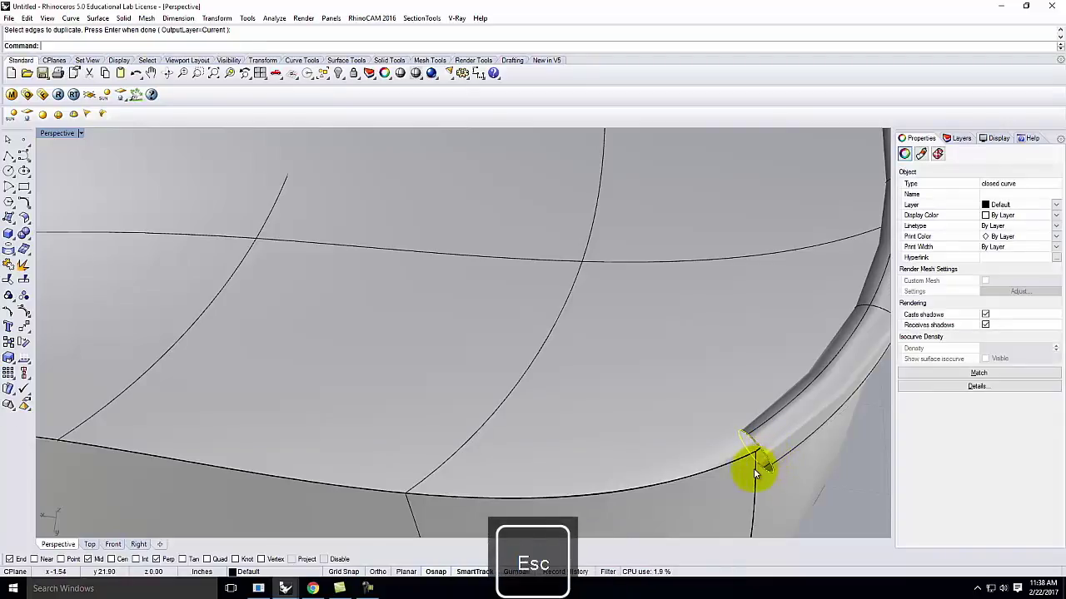
- Sweep the duplicated end circle with Sweep1 along the top edge curve of the side opposite the X axis, using freeform style without simplifying
type("Swee")
key("Return")
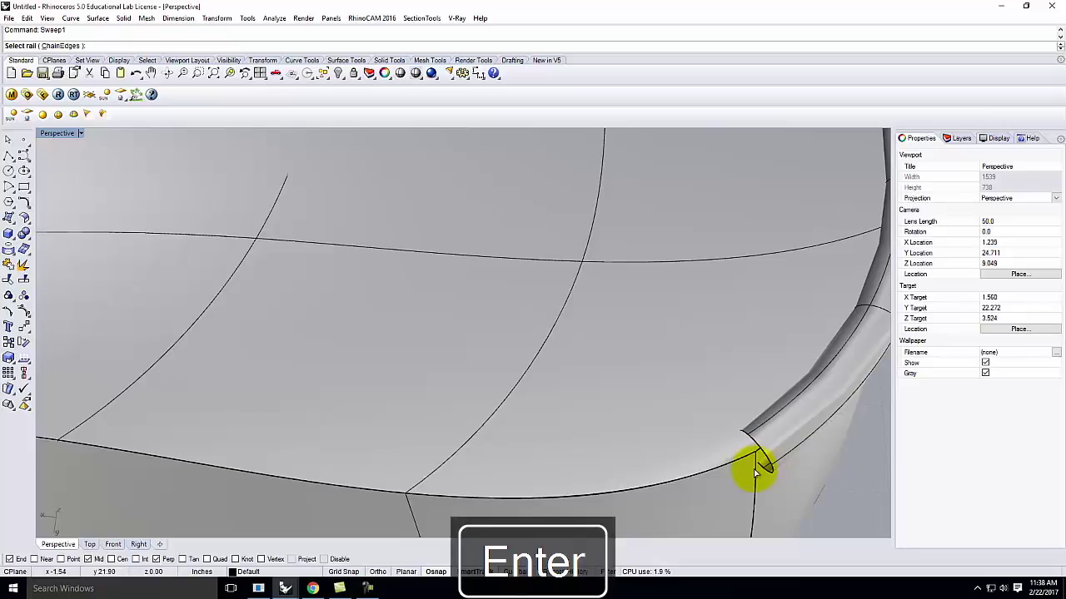
left_click(737, 460)
left_click(770, 491)
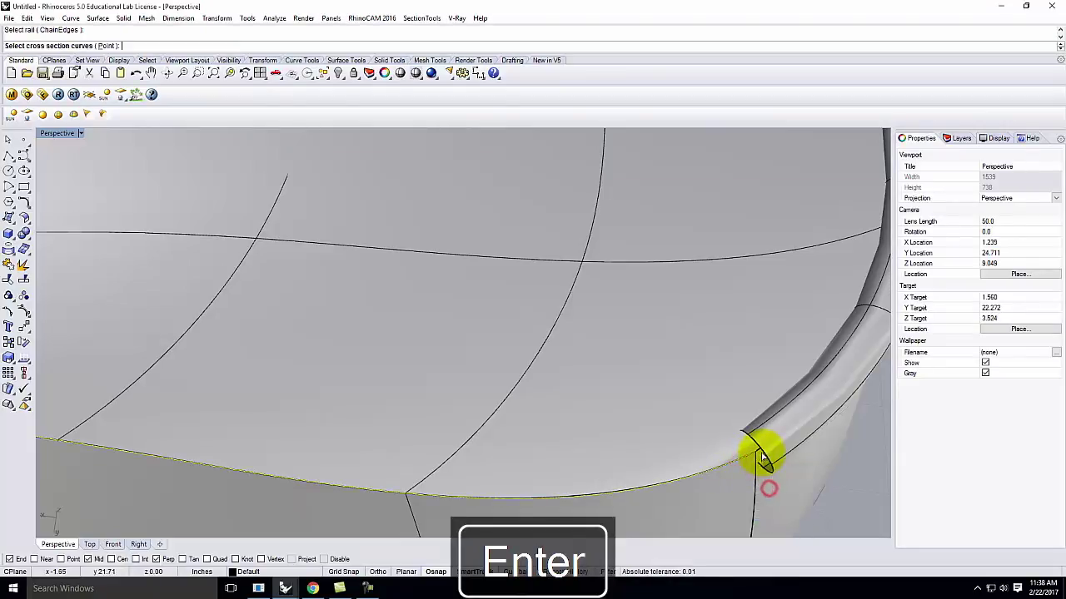
left_click(779, 457)
left_click(790, 481)
key("Return")
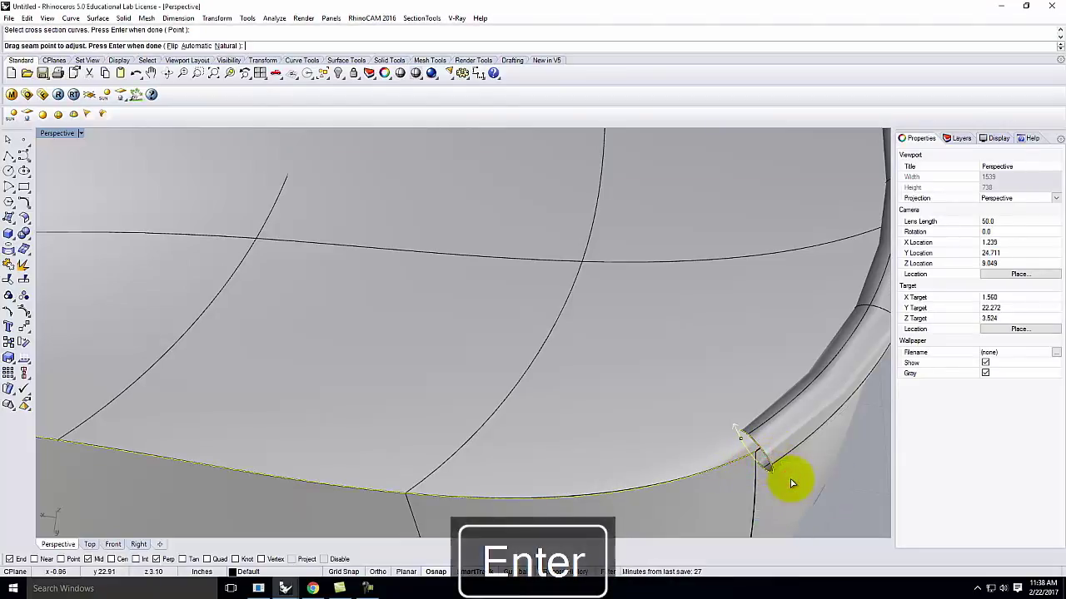
key("Return")
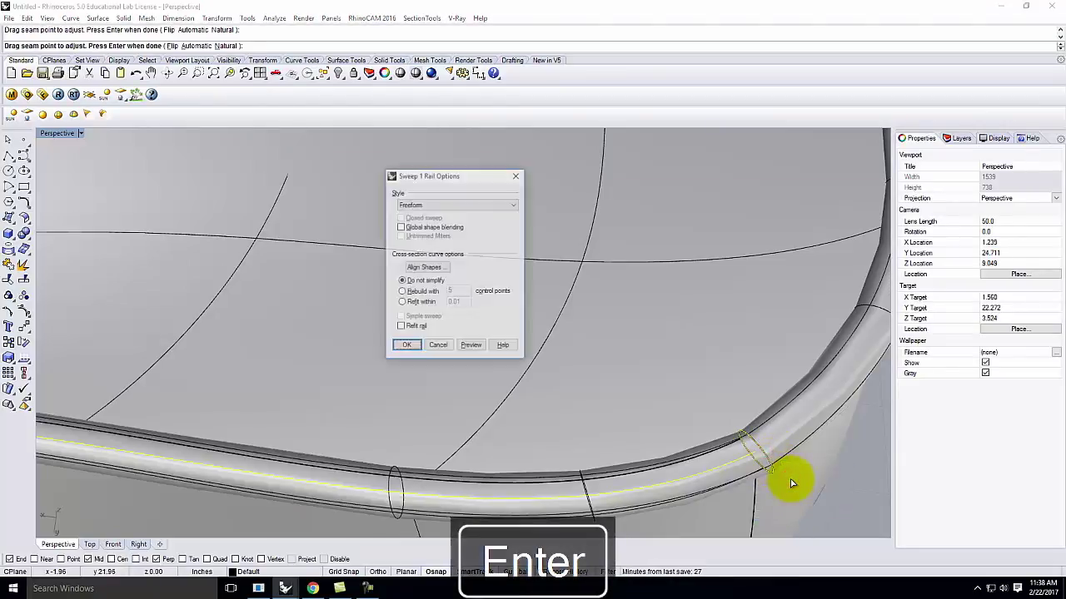
left_click(402, 345)
- Examine the piping where the tubes meet at the corner and around the whole upper edge of the form
scroll(832, 374, "down", 5)
scroll(647, 392, "down", 3)
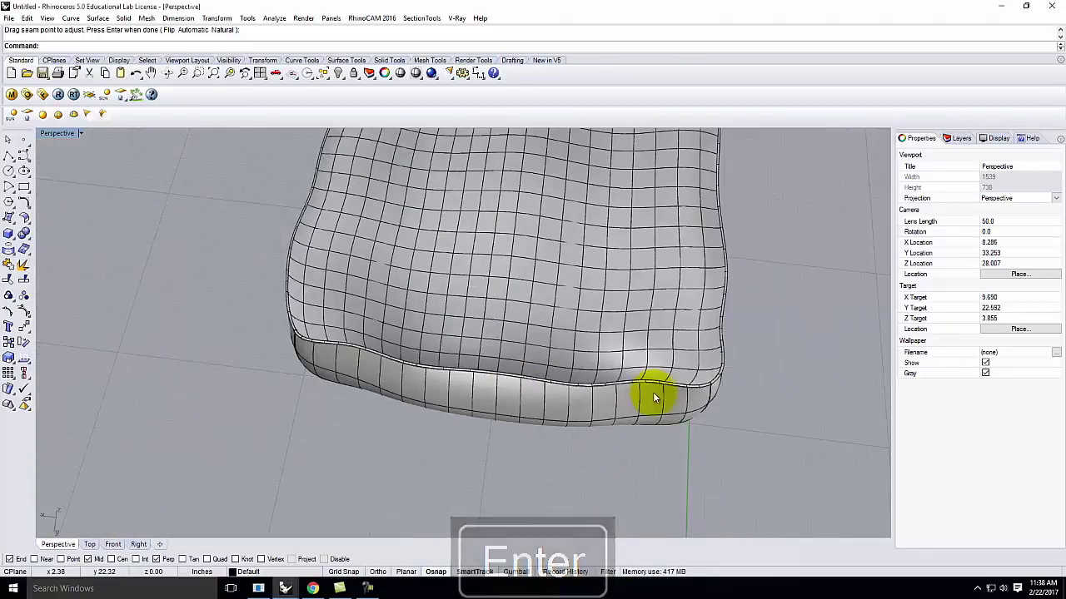
scroll(303, 344, "up", 10)
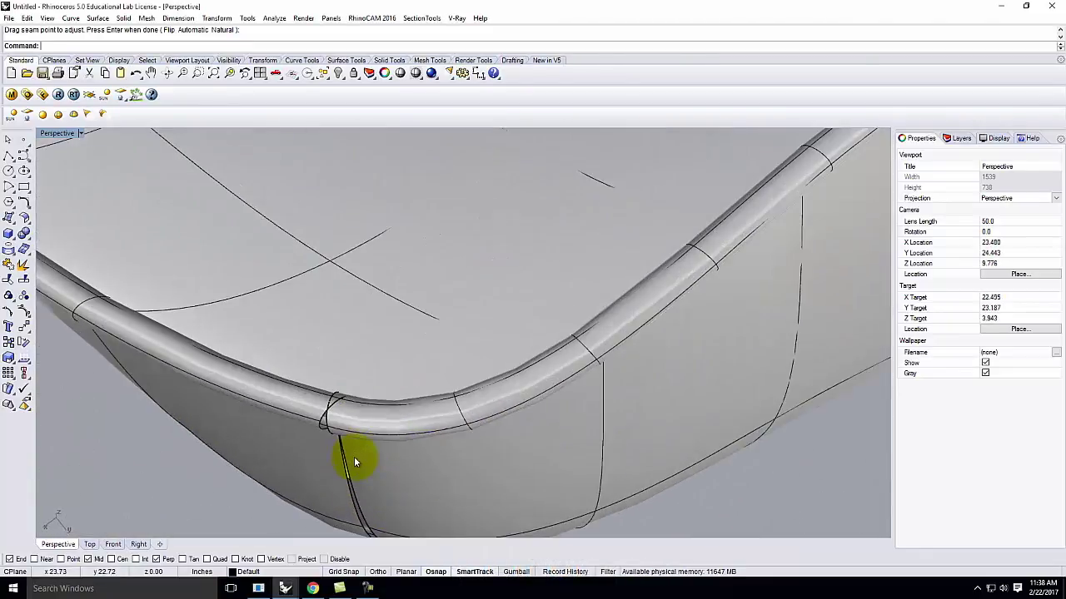
scroll(324, 421, "up", 3)
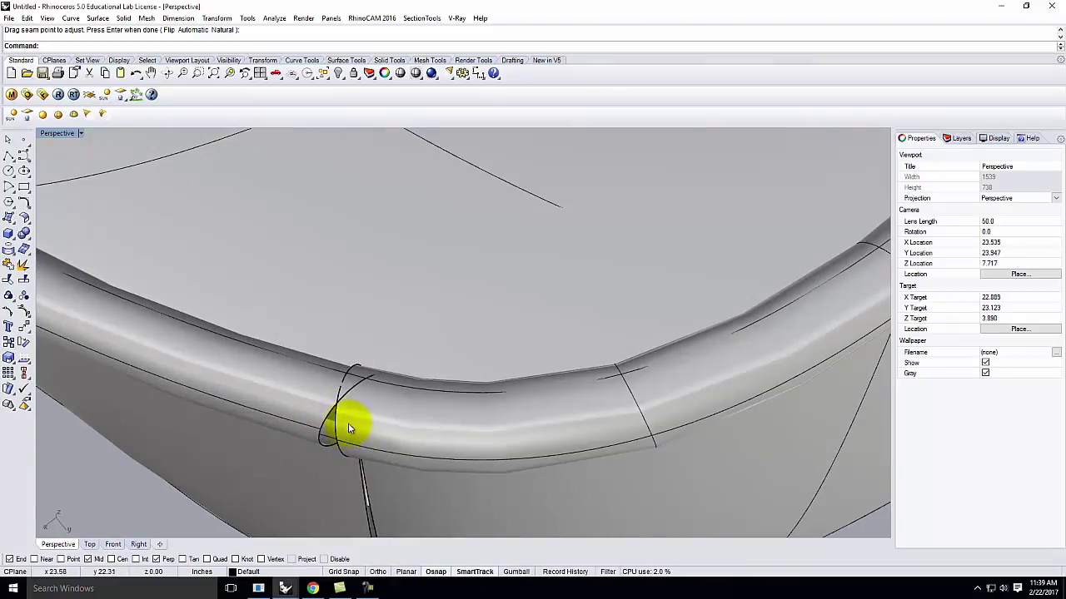
right_click_drag(349, 404, 407, 384)
scroll(585, 411, "down", 10)
right_click_drag(519, 438, 688, 386)
scroll(688, 385, "down", 5)
mouse_move(564, 447)
right_mouse_down()
mouse_move(524, 447)
mouse_move(557, 435)
right_mouse_up()
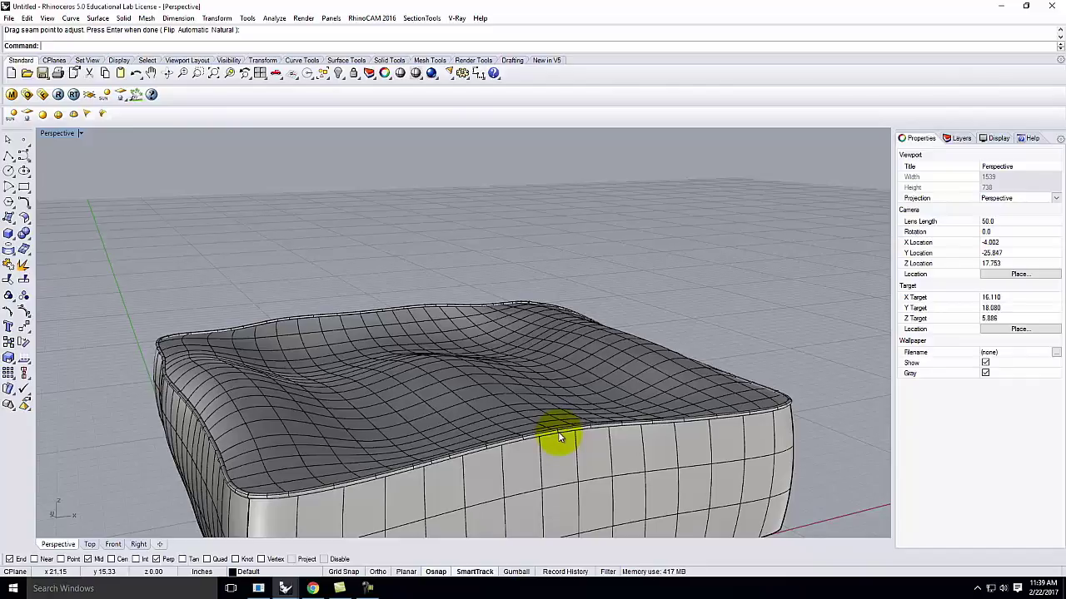
scroll(316, 250, "down", 5)
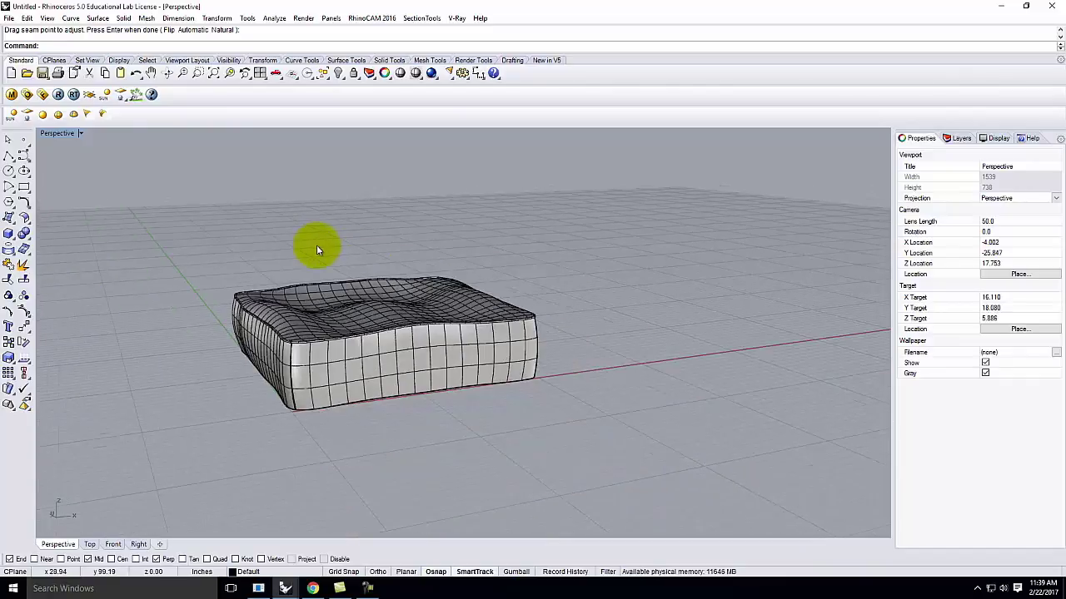
scroll(405, 298, "up", 5)
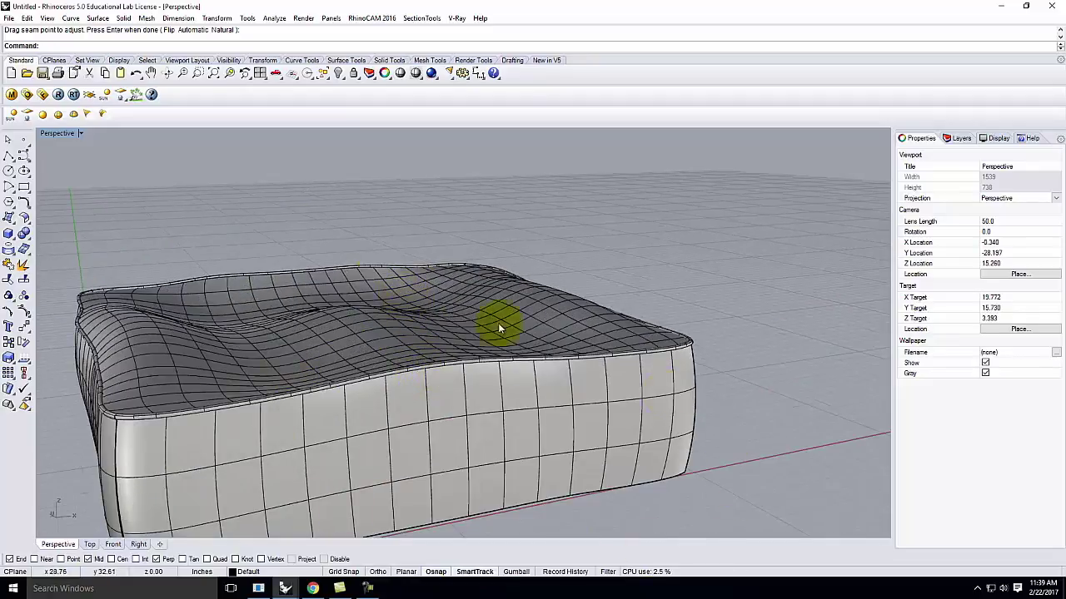
- Open the V-Ray material editor and start loading a material file into the scene materials
scroll(183, 208, "down", 3)
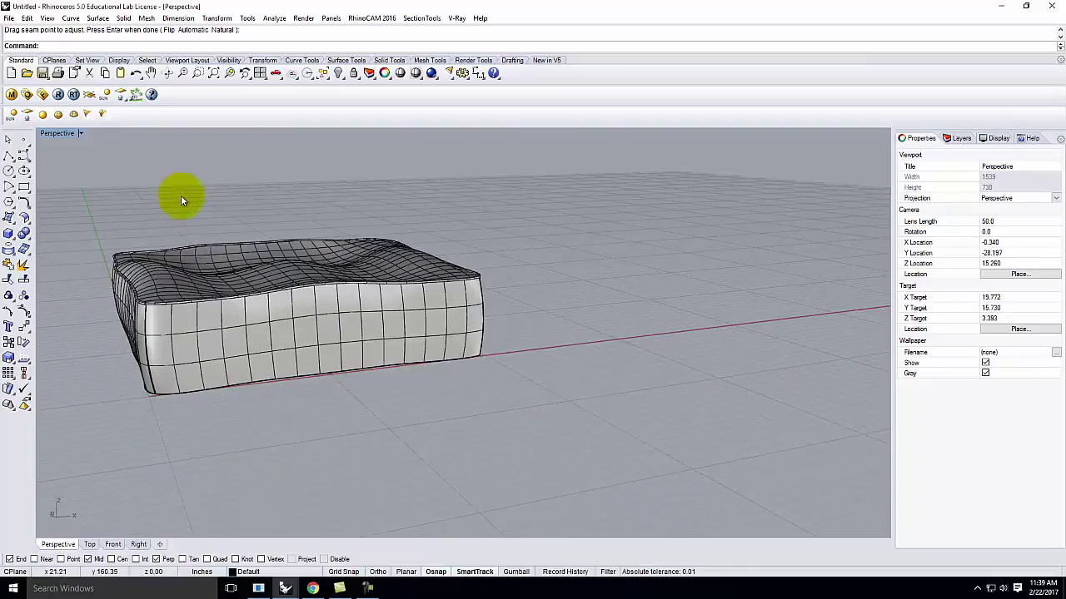
right_click_drag(372, 223, 363, 276)
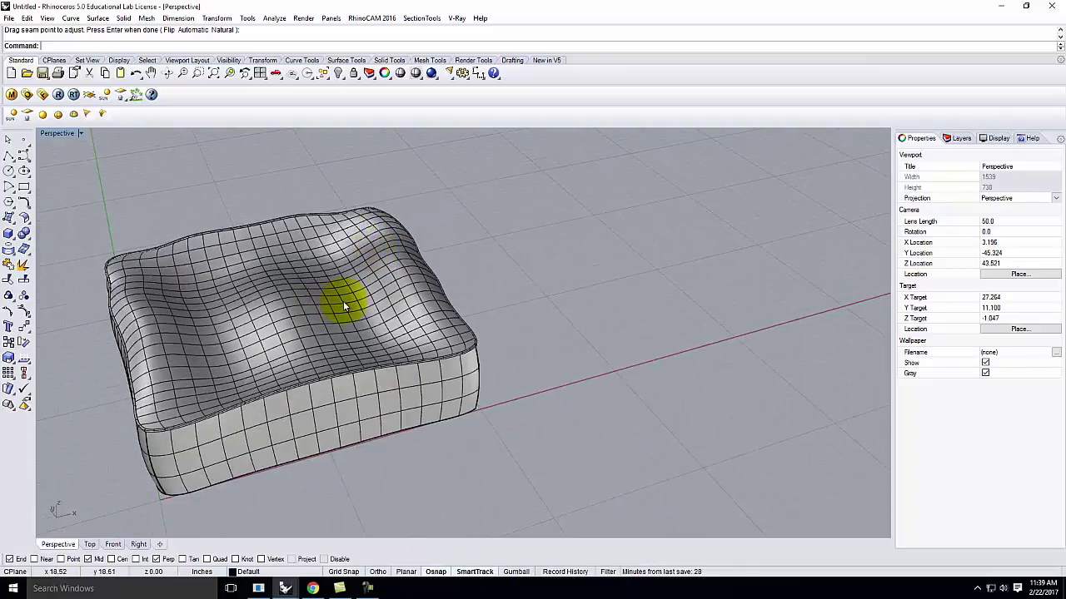
left_click(11, 96)
left_click(44, 161)
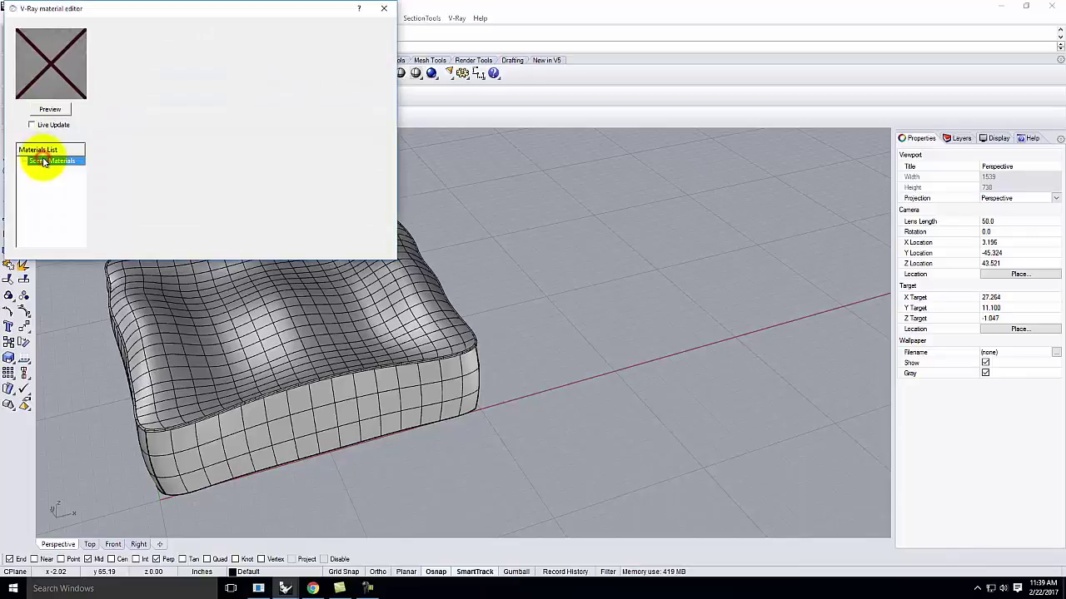
right_click(43, 162)
left_click(72, 177)
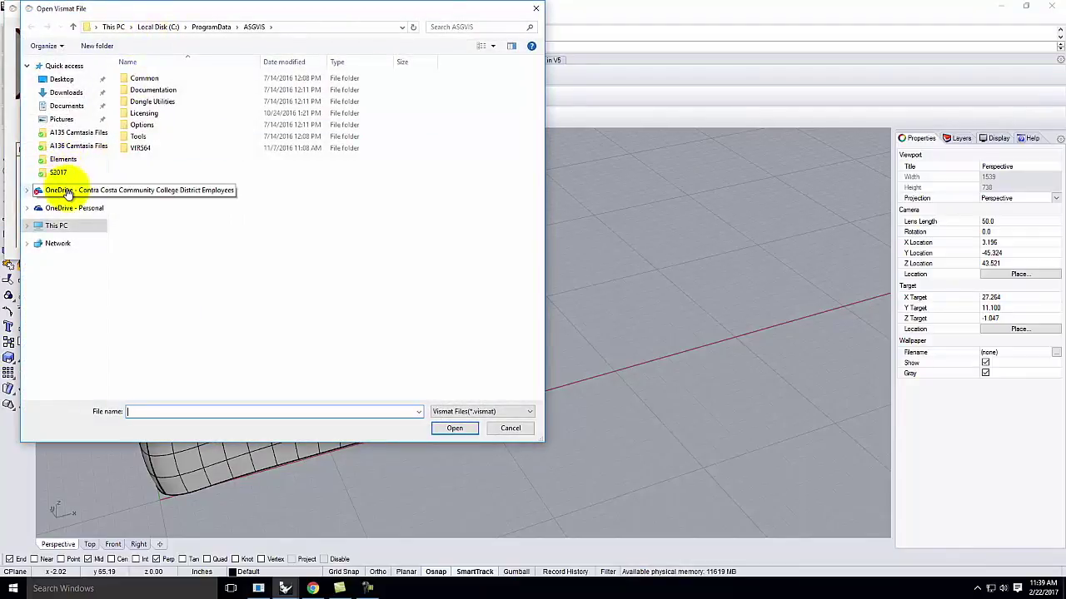
- Load the Fabric - Blue Flower material from the college OneDrive folder Resources > V-Ray > V-Ray Materials > Fabric
left_click(69, 191)
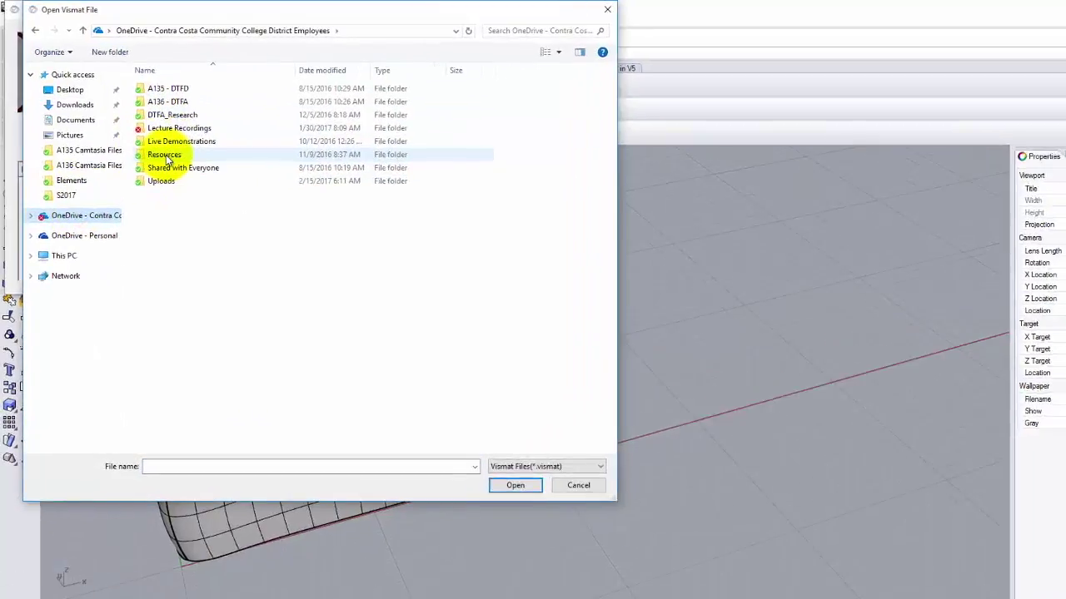
double_click(145, 136)
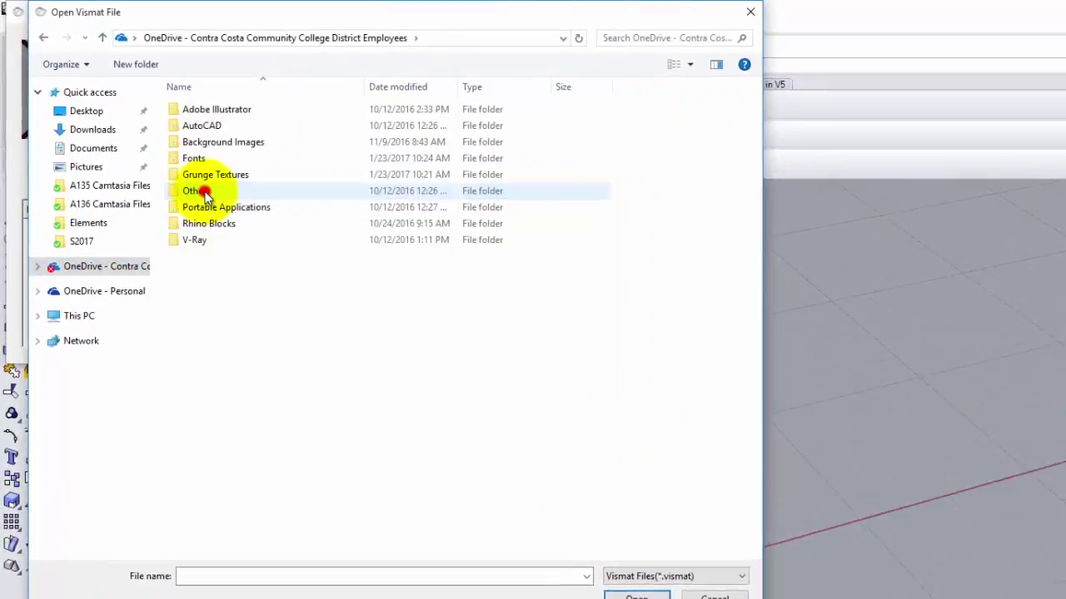
double_click(209, 257)
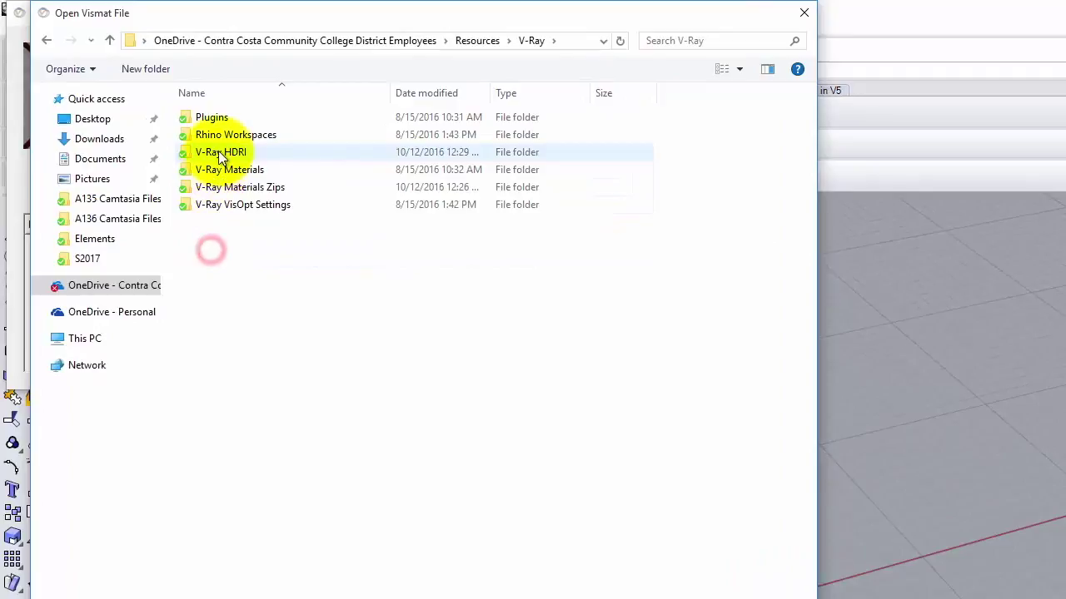
double_click(225, 175)
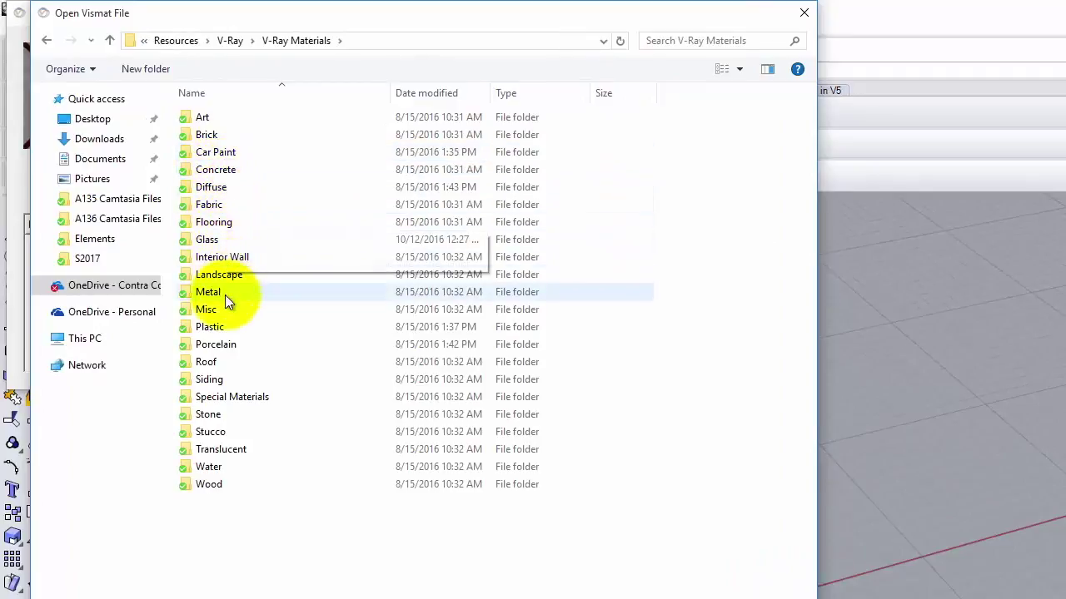
double_click(233, 204)
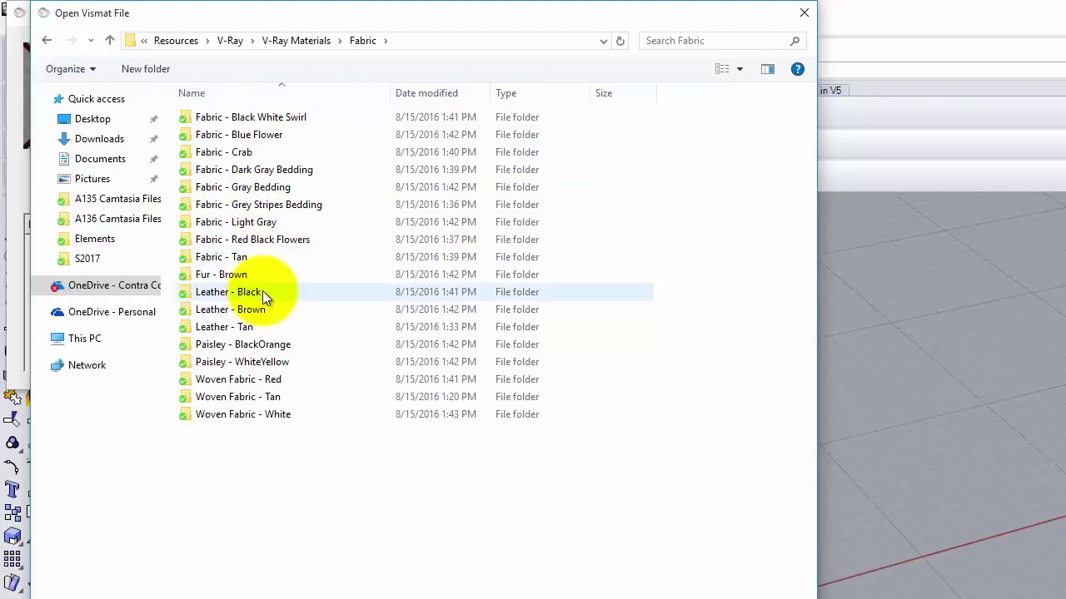
left_click(266, 353)
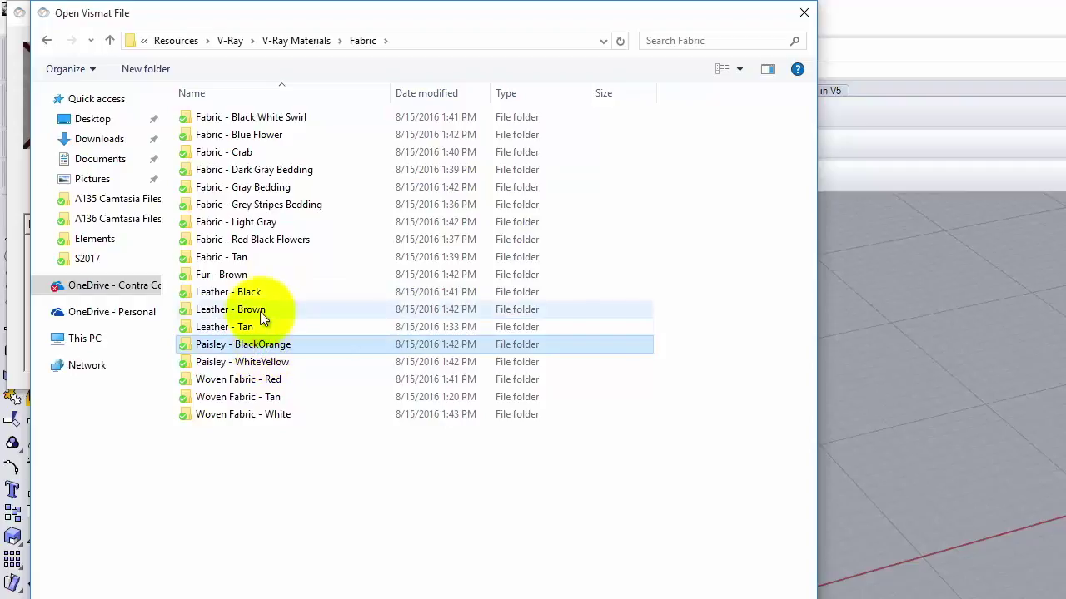
double_click(261, 135)
double_click(257, 120)
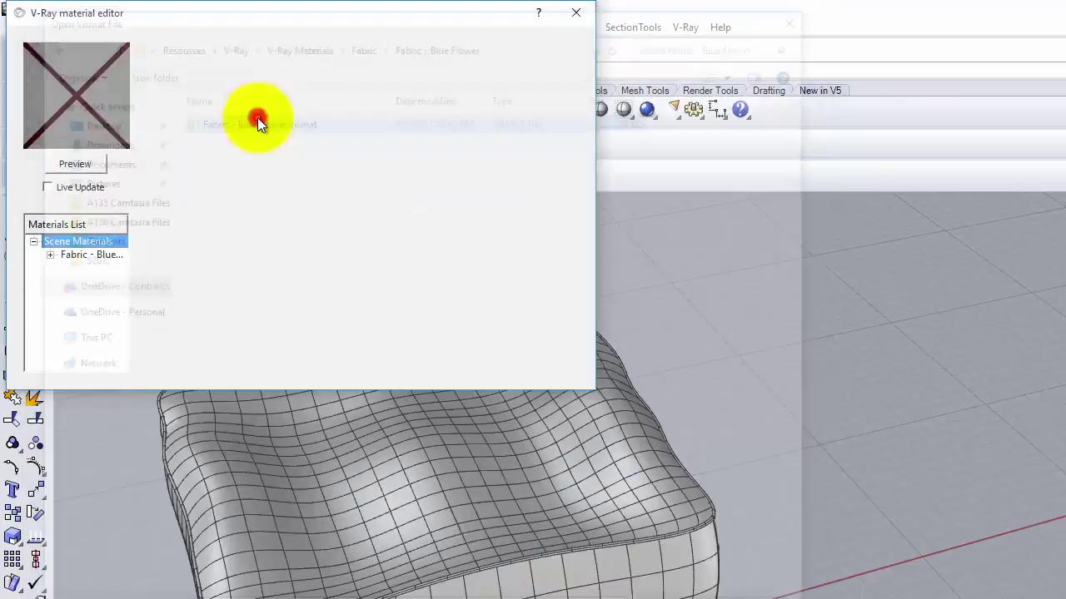
- Apply the blue flower fabric material to all surfaces of the cushion and close the material editor
left_click(84, 253)
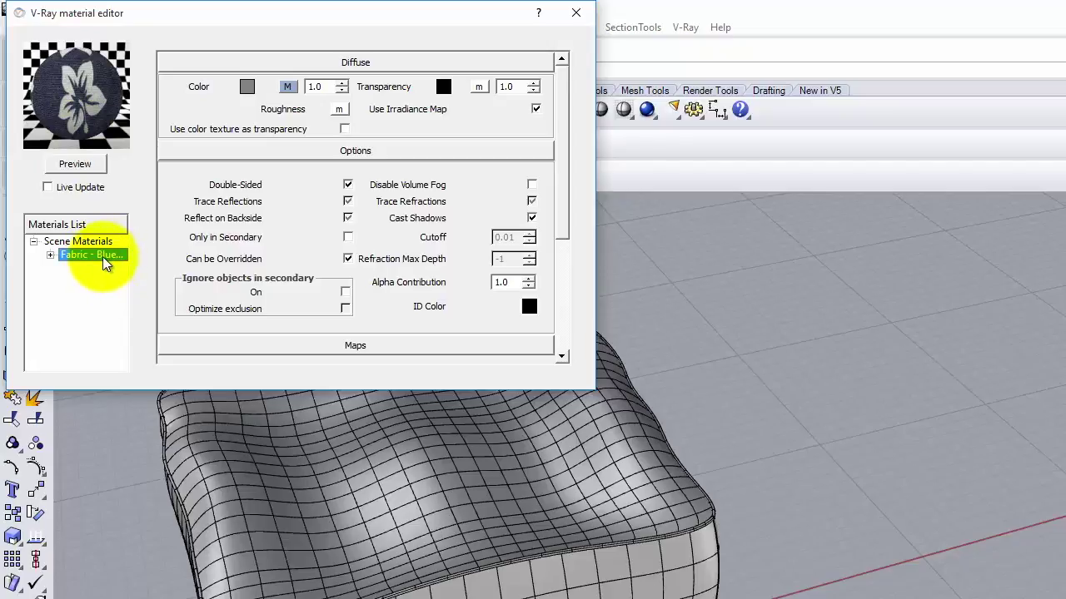
left_click(950, 483)
scroll(833, 491, "down", 5)
left_click_drag(514, 419, 944, 591)
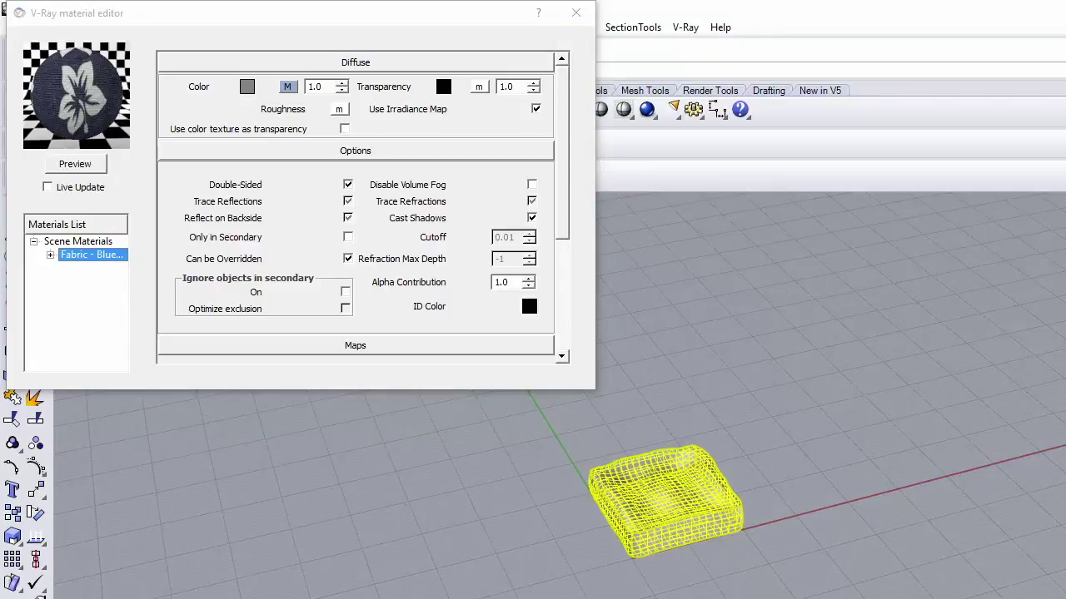
right_click(109, 256)
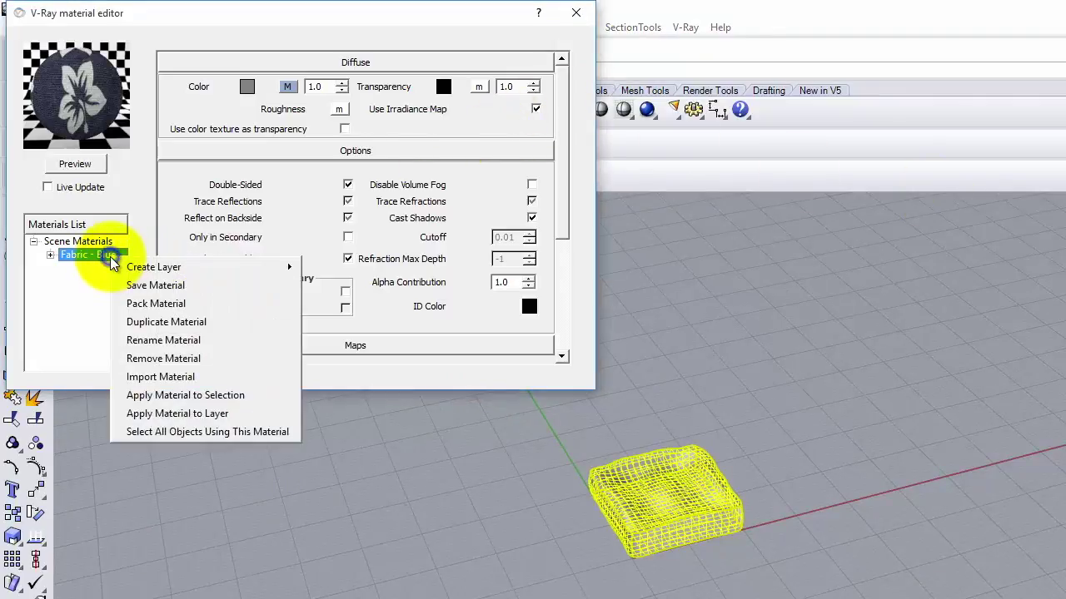
left_click(202, 396)
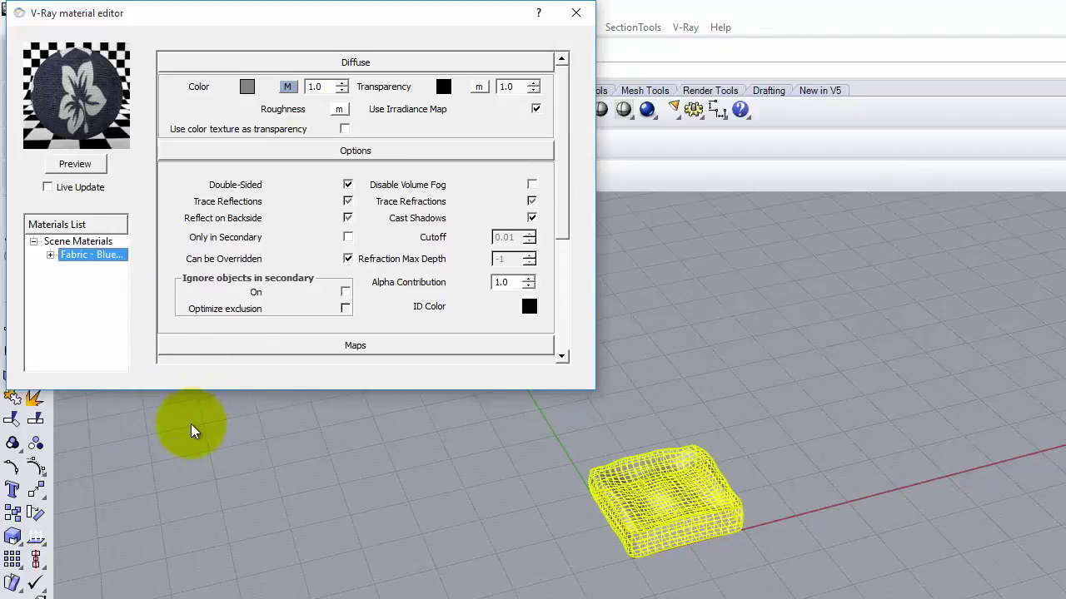
left_click(576, 12)
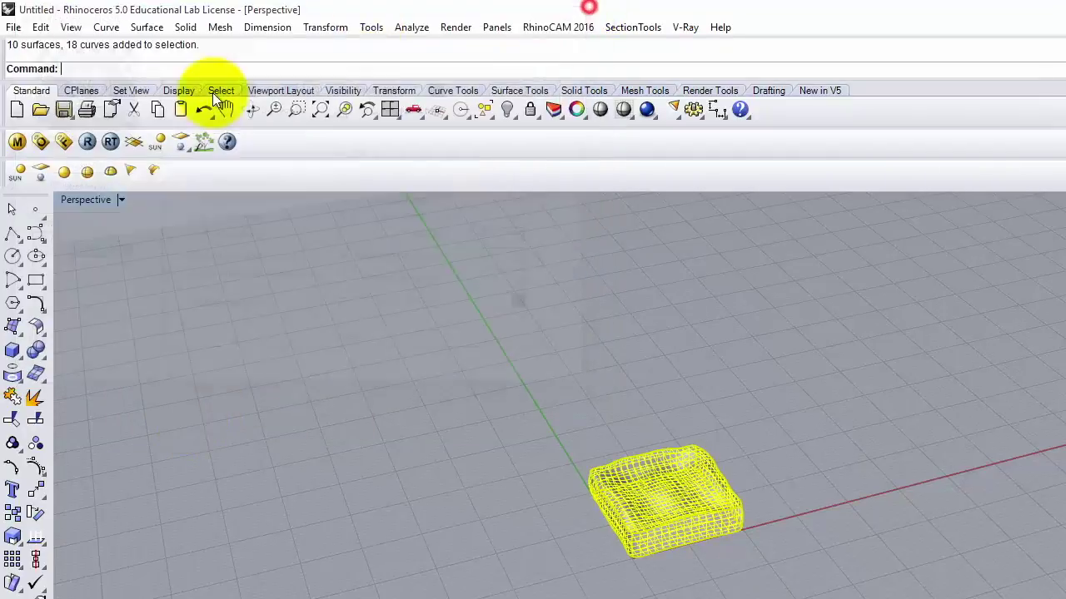
- Set the Perspective viewport to Rendered display and check the fabric texture on the cushion
left_click(120, 200)
left_click(129, 278)
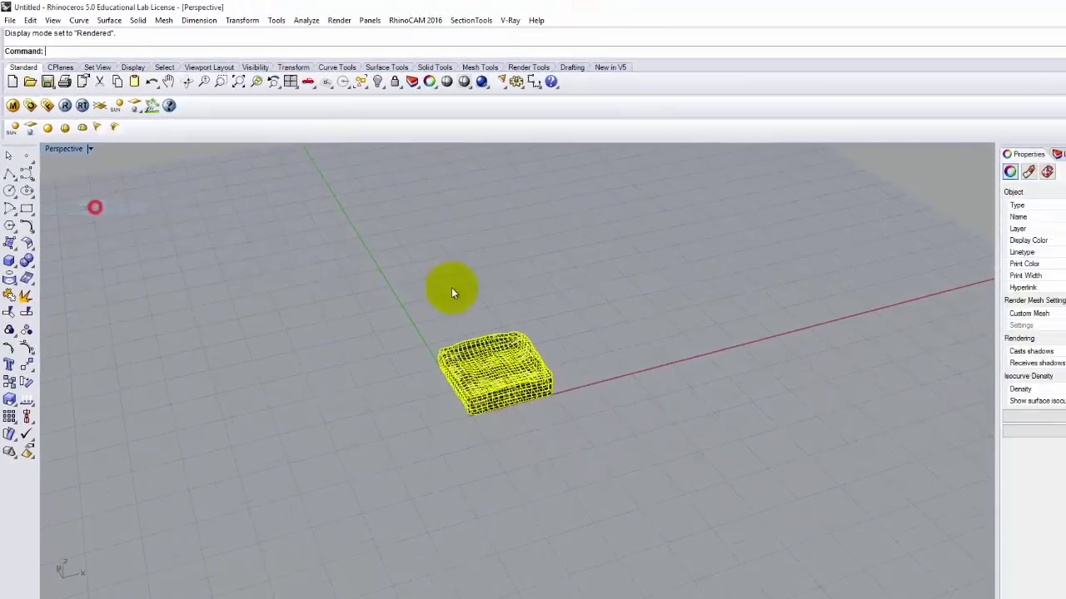
right_click_drag(552, 357, 484, 387)
scroll(458, 347, "up", 5)
right_click_drag(481, 347, 526, 335)
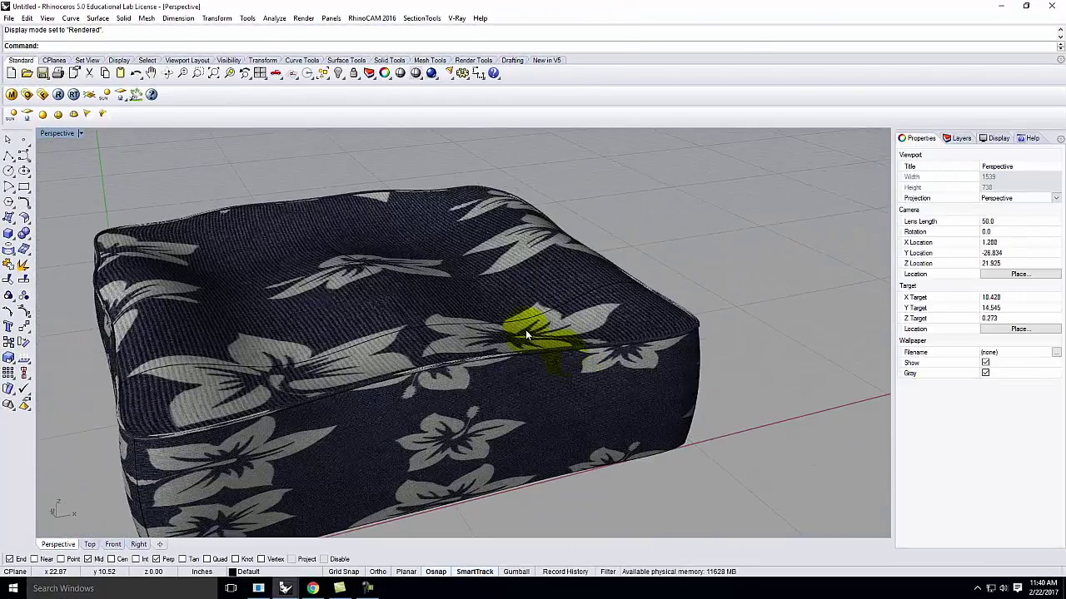
scroll(442, 281, "down", 5)
scroll(450, 273, "up", 6)
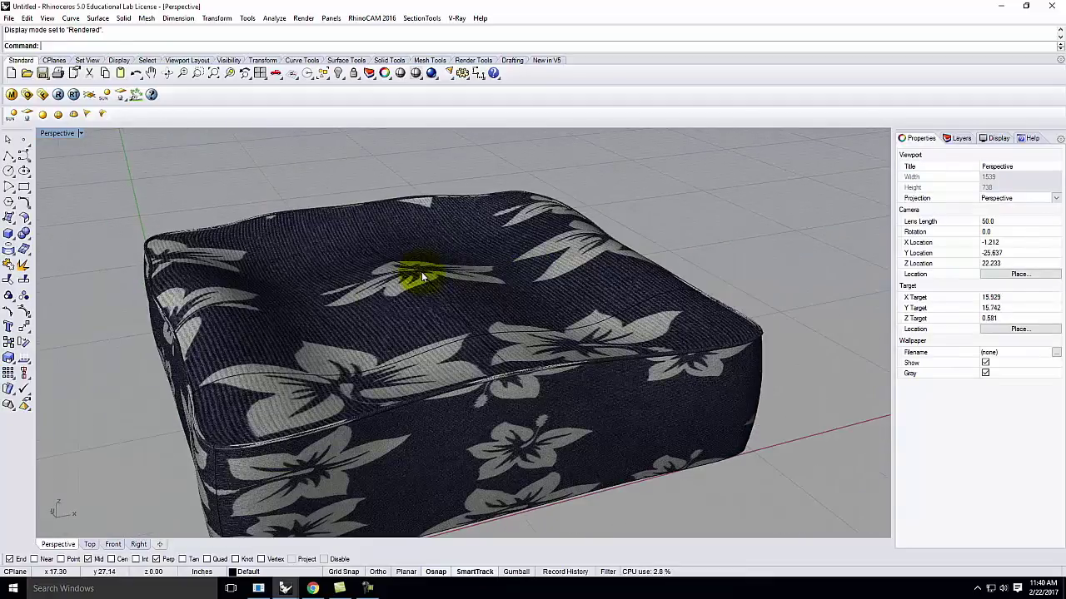
- Apply box texture mapping to the whole cushion, using its bounding box and the World coordinate system
left_click(342, 283)
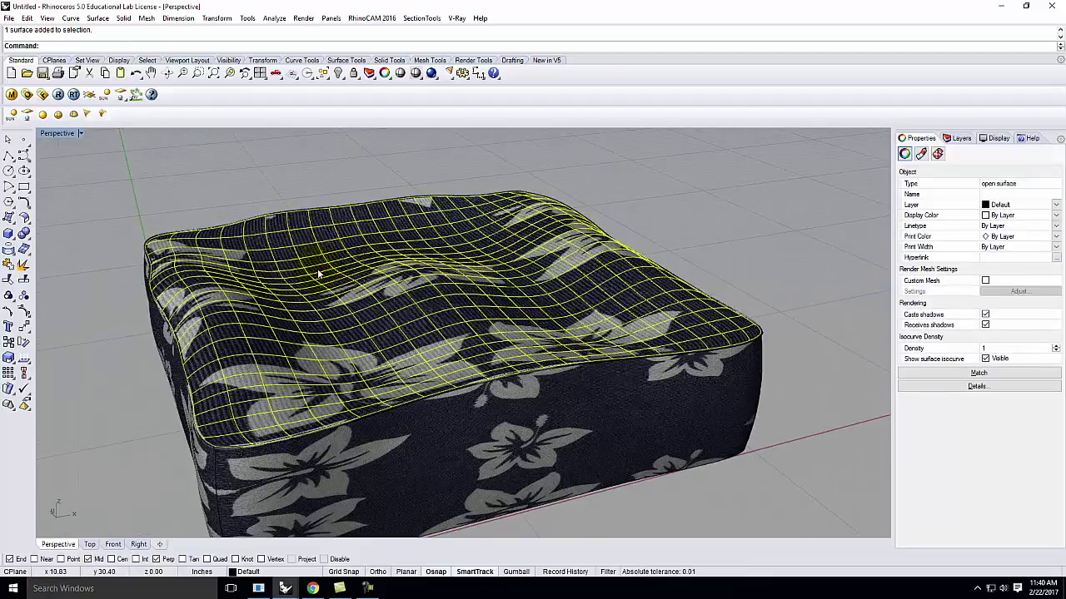
scroll(318, 273, "down", 5)
left_click(158, 232)
left_click_drag(86, 189, 535, 437)
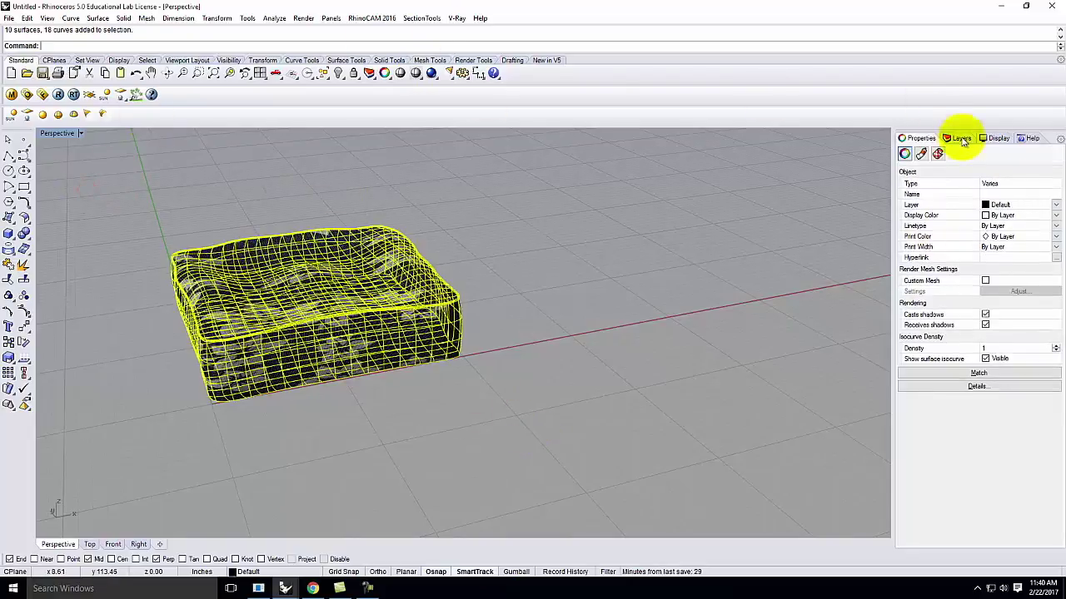
left_click(938, 158)
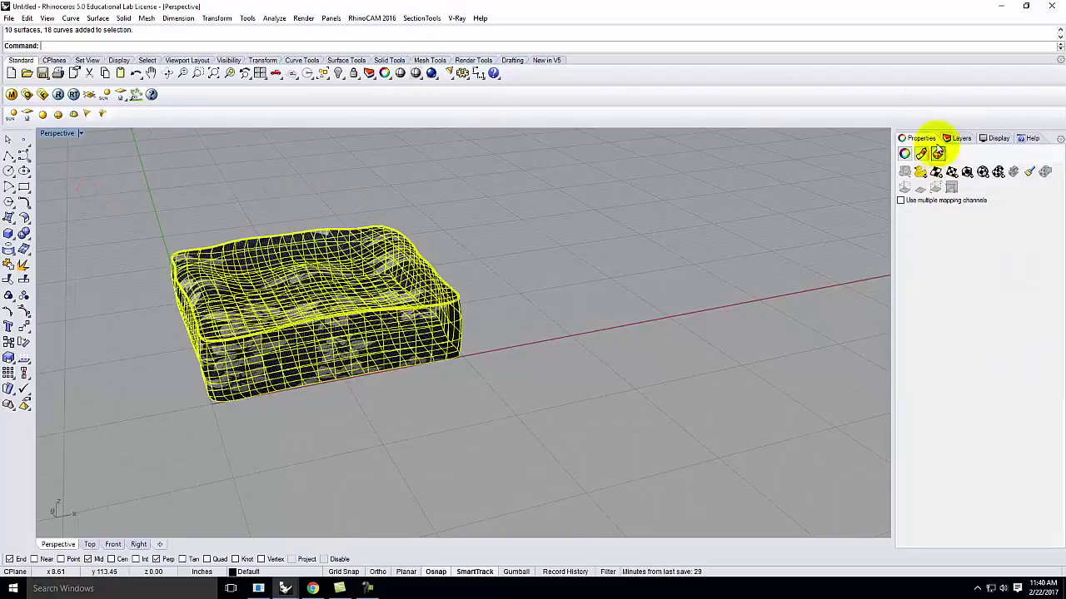
left_click(964, 172)
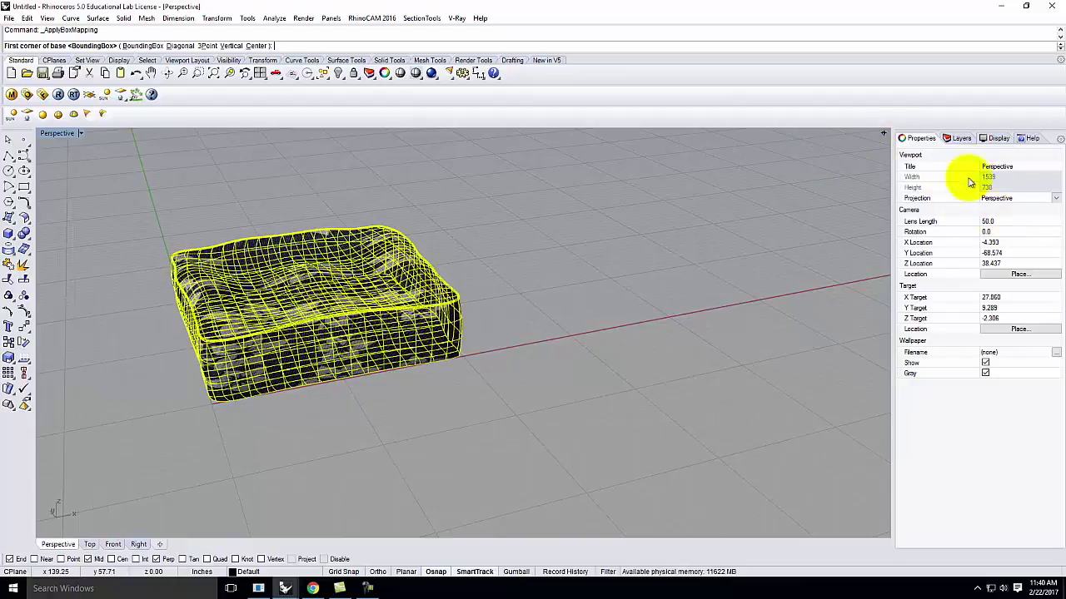
left_click(139, 46)
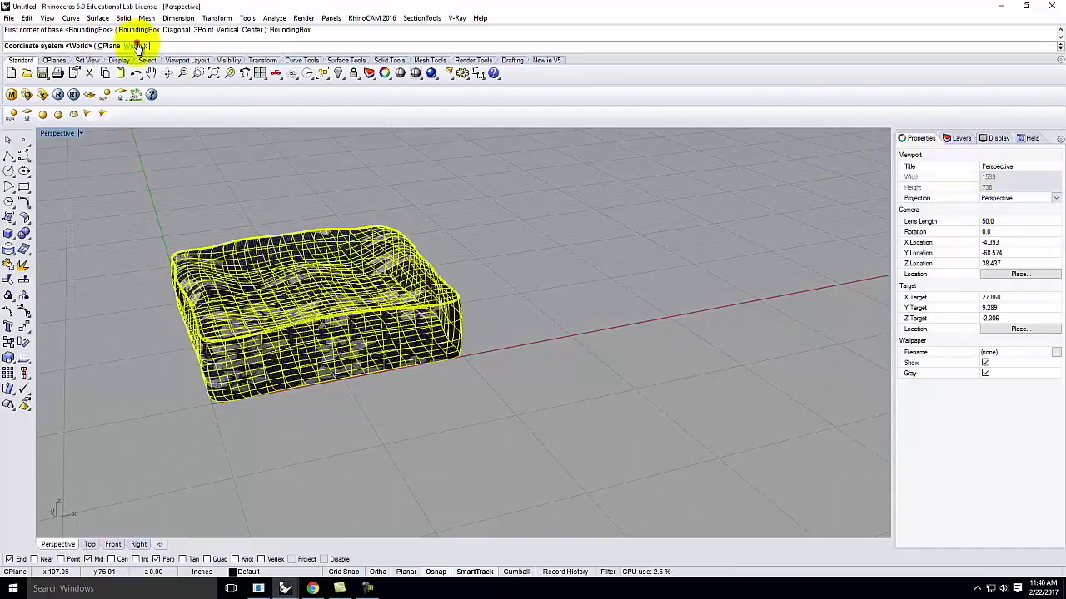
left_click(133, 46)
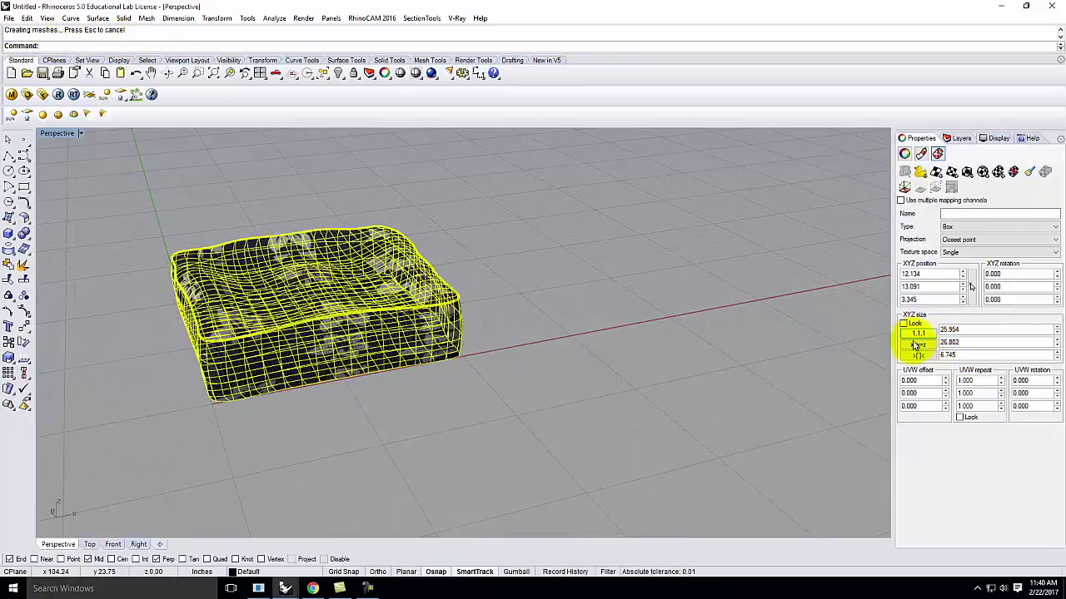
- Make the box mapping's X, Y and Z sizes equal and check the flower pattern around the cushion
left_click(913, 344)
left_click(545, 318)
scroll(371, 256, "up", 2)
right_click_drag(568, 325, 445, 339)
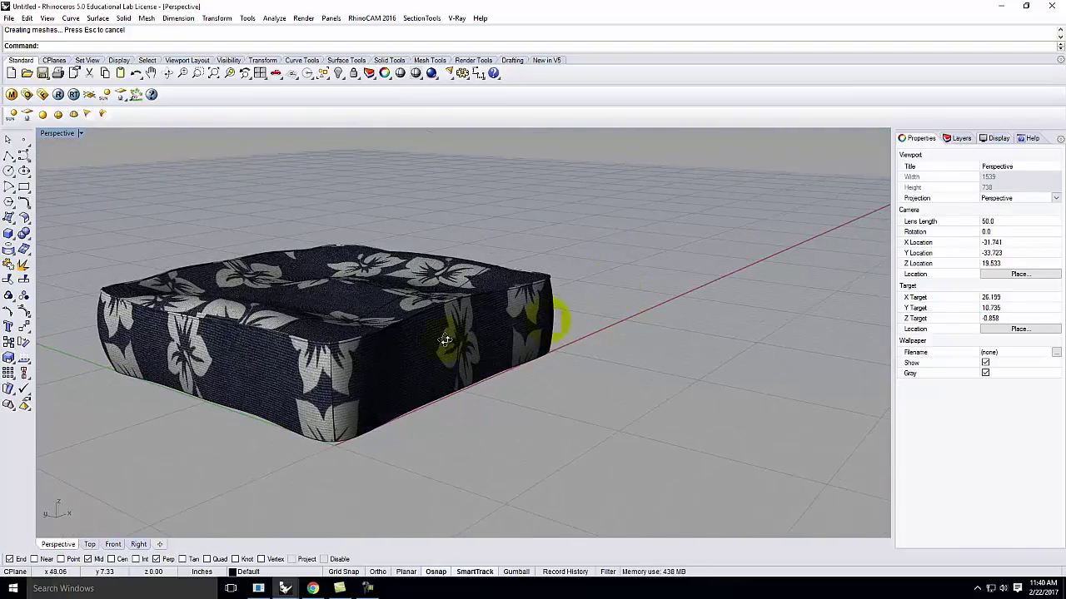
scroll(317, 376, "up", 3)
scroll(393, 330, "down", 6)
right_click_drag(294, 309, 578, 324)
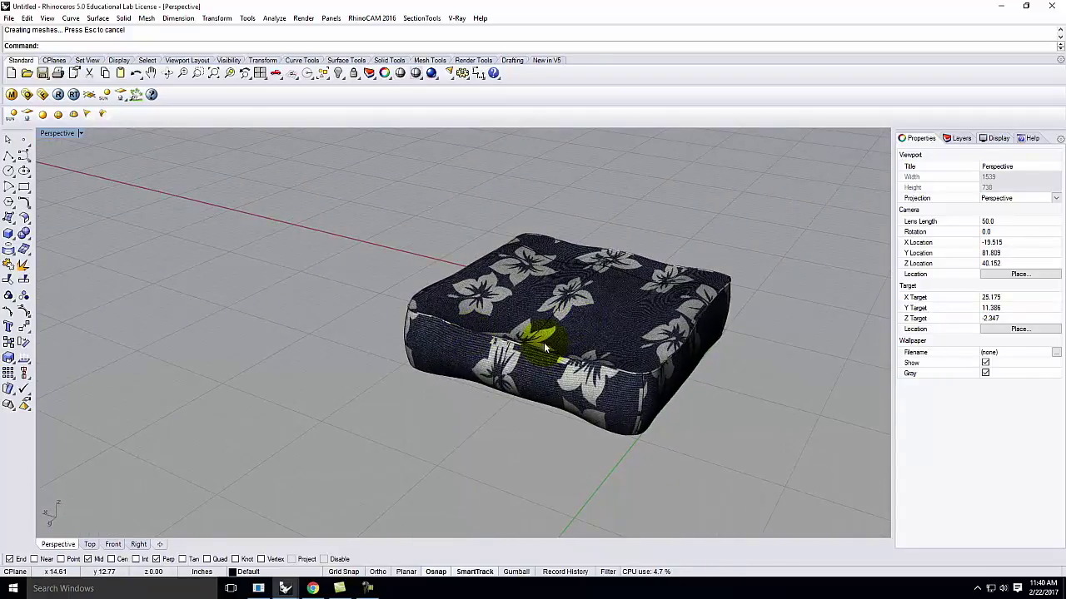
- Lock the UVW repeat values of the cushion's texture mapping together and set them to 2.0
scroll(252, 284, "down", 3)
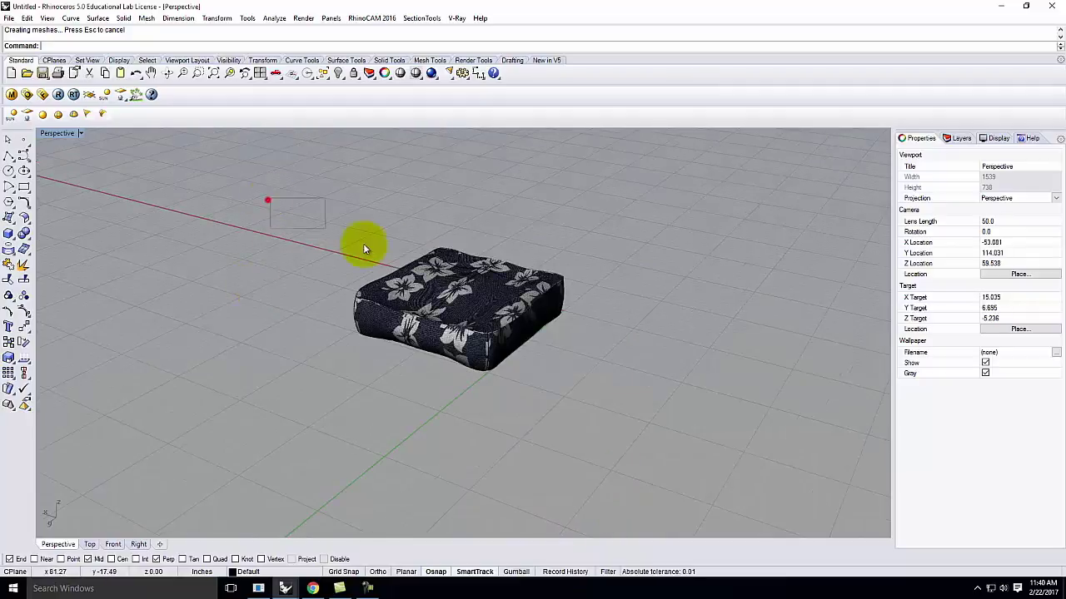
left_click_drag(363, 243, 682, 424)
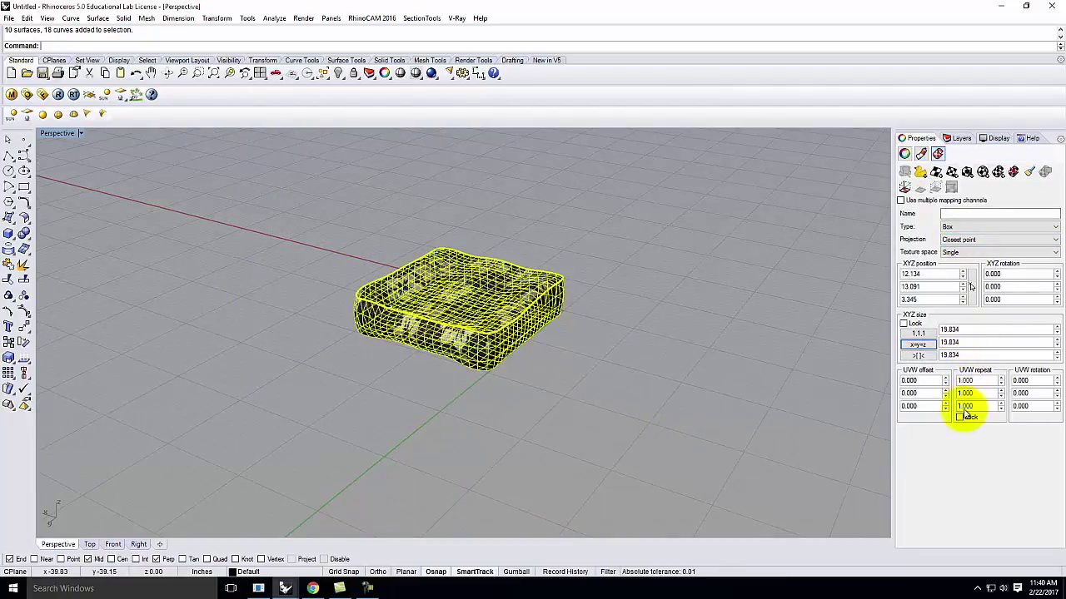
left_click(962, 417)
type("2")
key("Delete")
type(".0")
key("Tab")
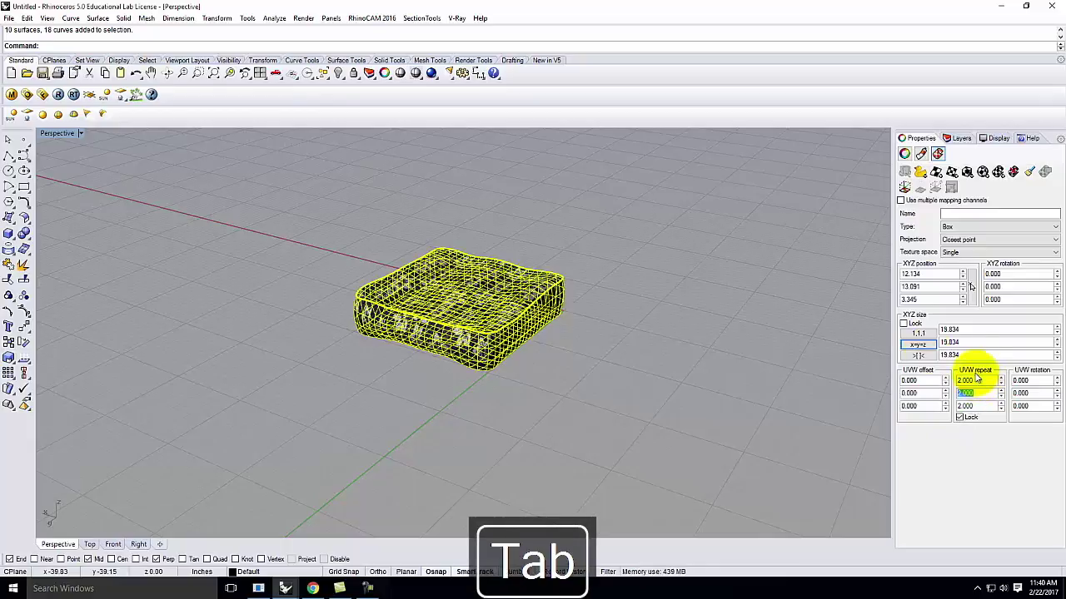
left_click(650, 345)
- Examine the scale and alignment of the flower pattern on the cushion's top, sides and edges
scroll(516, 312, "up", 5)
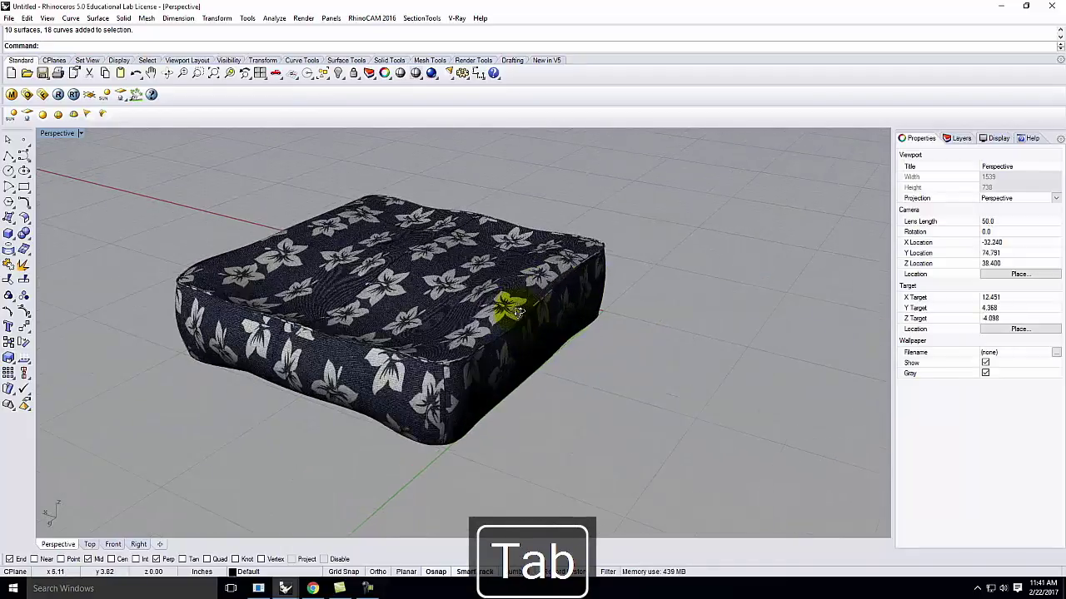
scroll(516, 313, "up", 3)
mouse_move(542, 309)
right_mouse_down()
mouse_move(638, 349)
mouse_move(664, 341)
mouse_move(595, 321)
mouse_move(537, 323)
right_mouse_up()
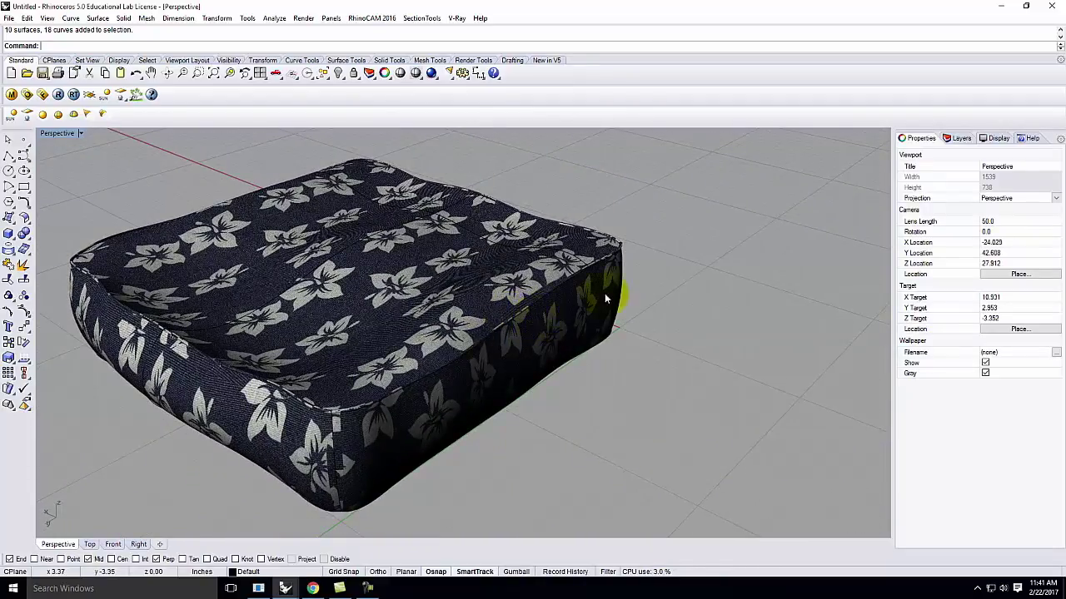
scroll(605, 293, "down", 4)
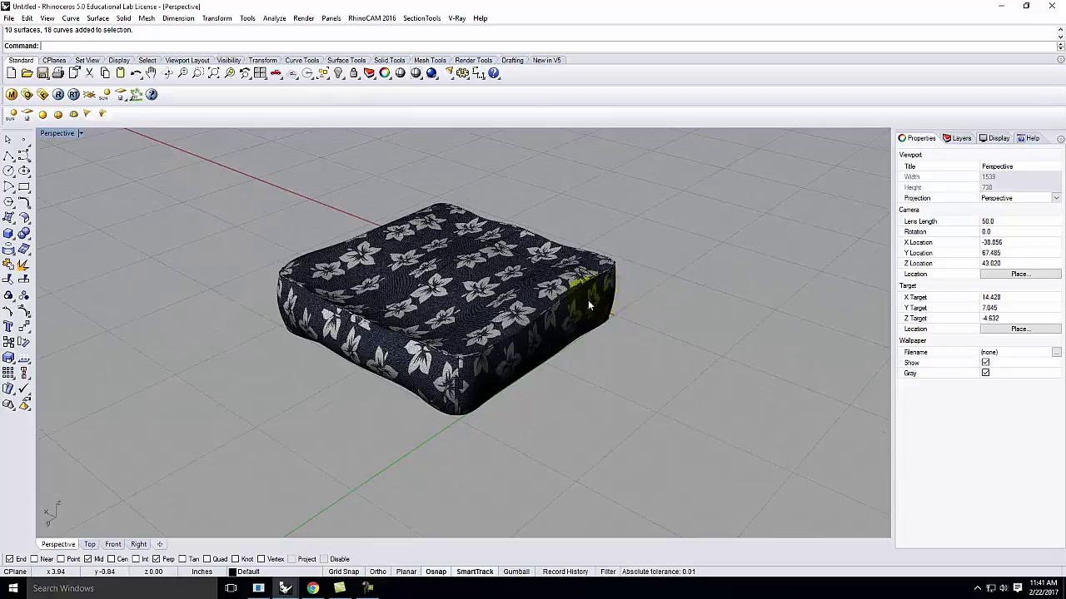
scroll(578, 283, "up", 3)
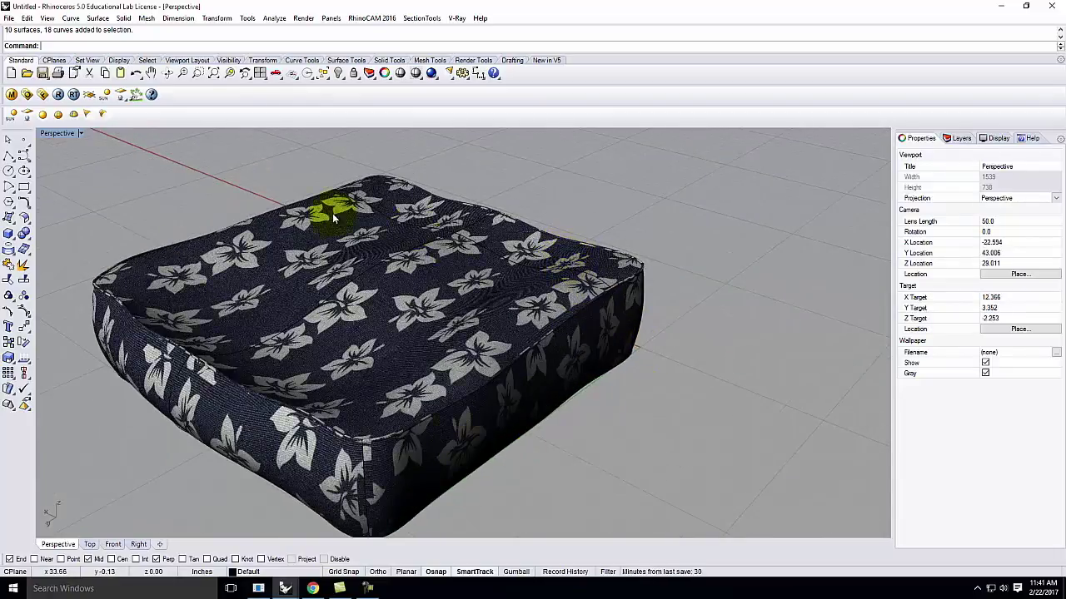
scroll(346, 321, "down", 4)
right_click_drag(463, 328, 374, 401)
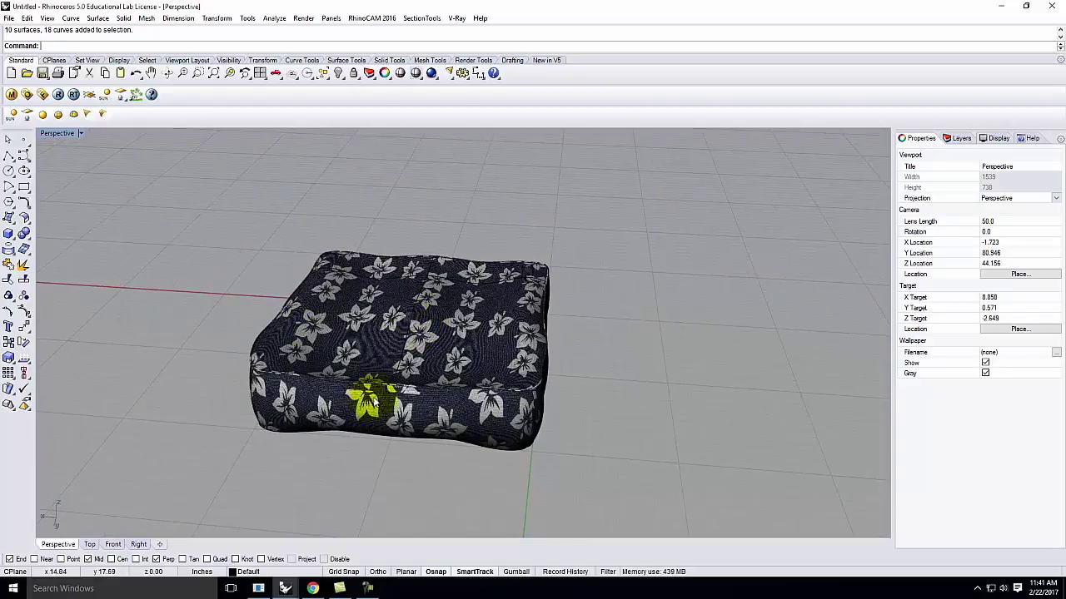
- Remove the texture mapping from the whole cushion and apply surface mapping to its front side panel
left_click_drag(190, 197, 637, 499)
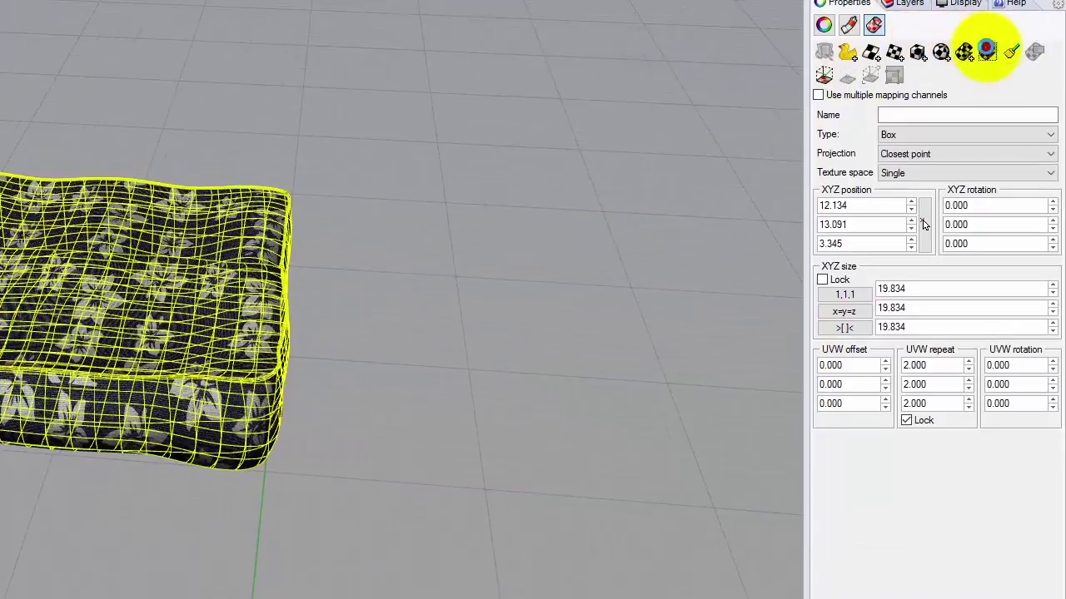
left_click(574, 274)
left_click(162, 409)
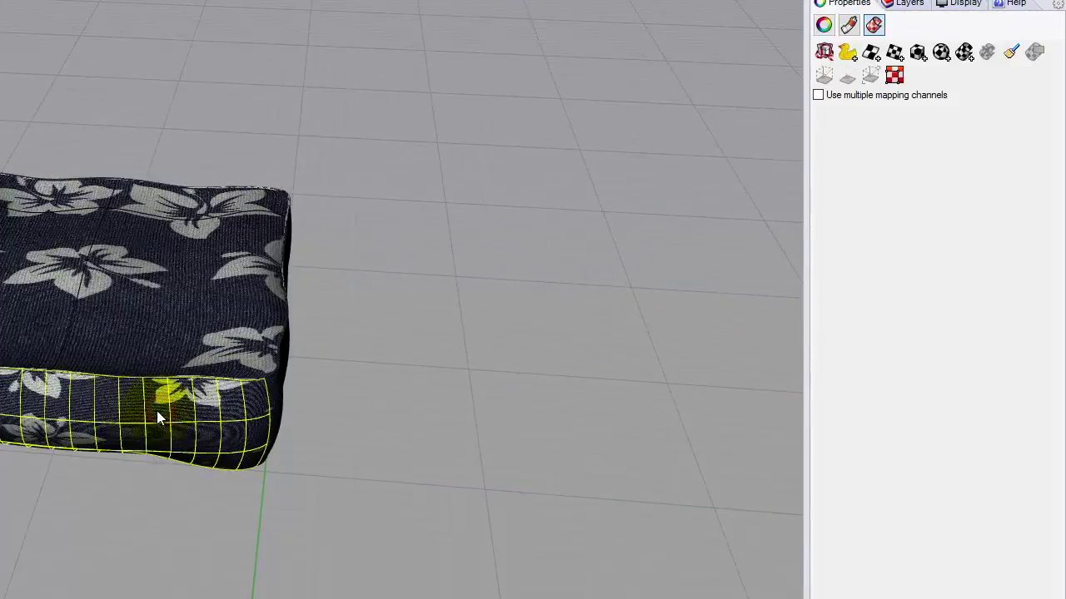
left_click(870, 52)
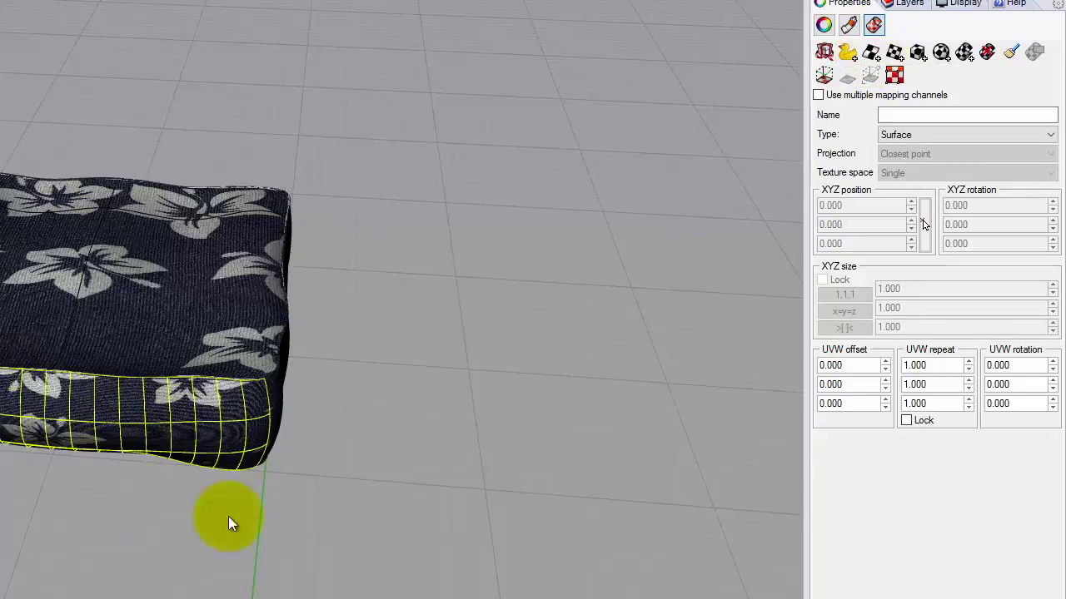
- Set the first UVW repeat value of the front side panel's surface mapping to 2.0
left_click(348, 439)
left_click(139, 434)
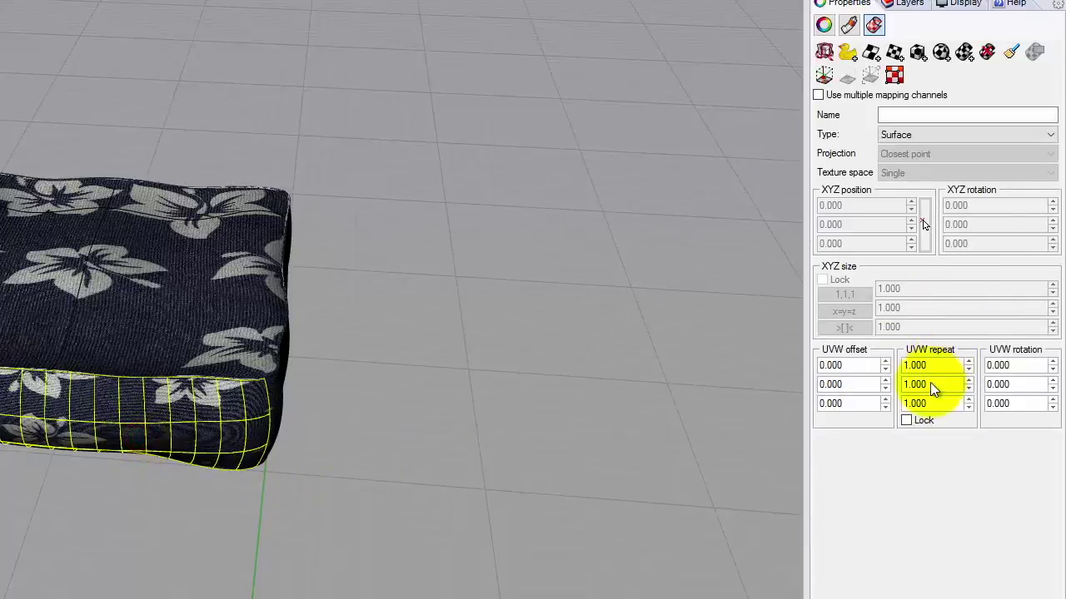
double_click(916, 365)
type("2.000")
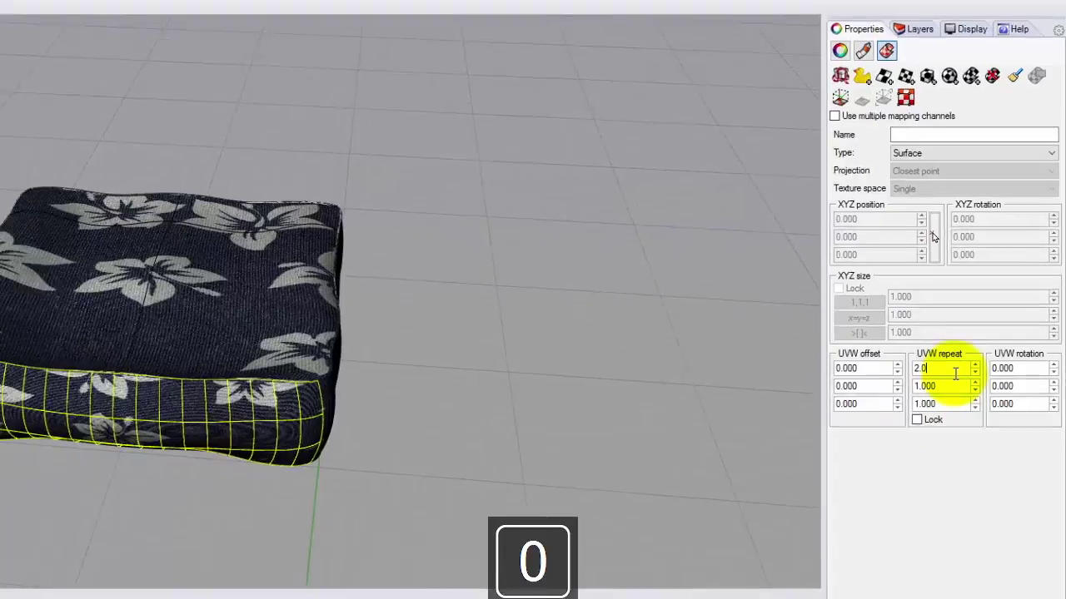
key("Delete")
left_click(649, 369)
scroll(475, 362, "down", 5)
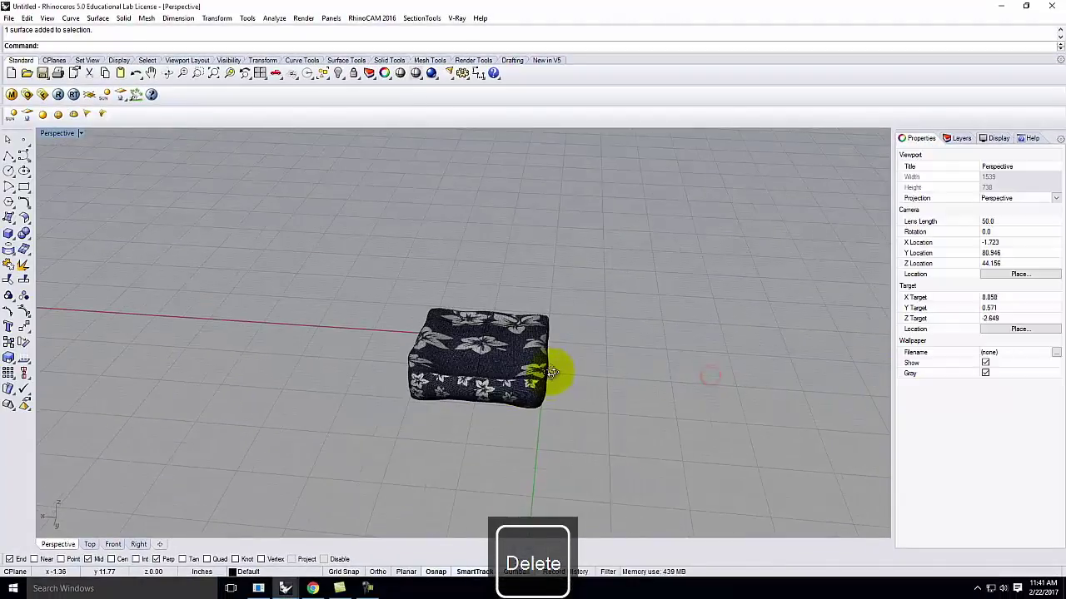
- Apply surface mapping to the shaded side panel around the cushion's corner and set its first UVW repeat value to 2.0
right_click_drag(526, 364, 552, 386)
scroll(417, 309, "up", 8)
left_click(552, 386, "ctrl+shift")
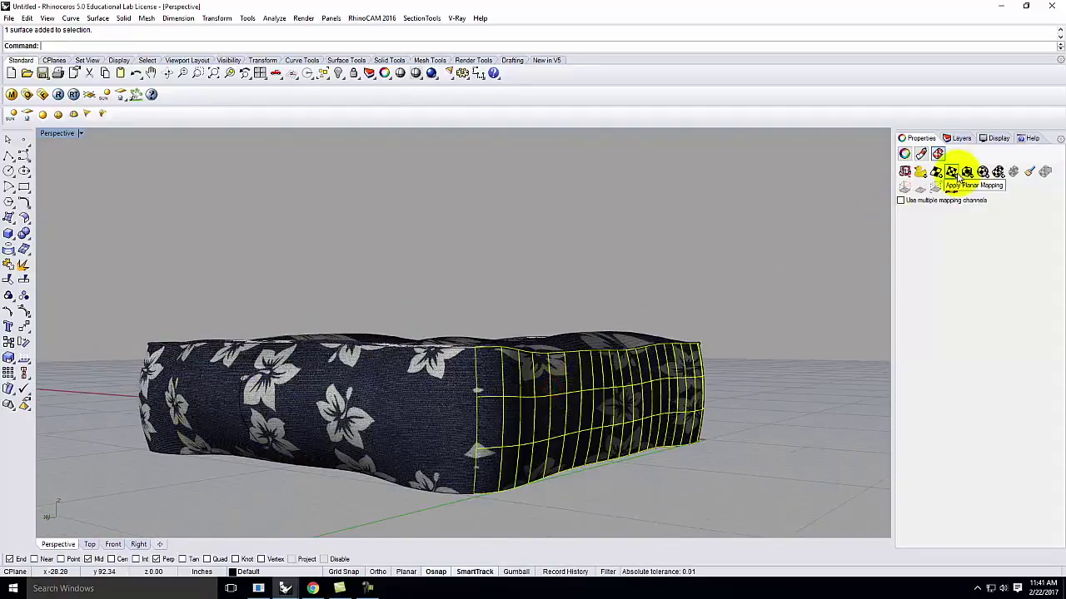
left_click(936, 173)
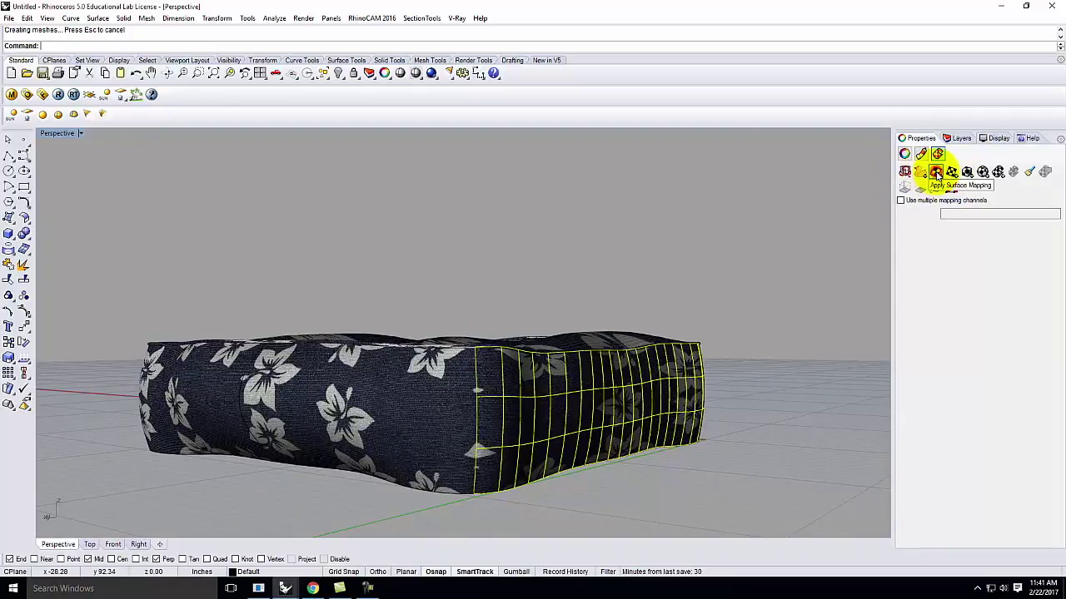
double_click(968, 381)
type("2.0")
key("Return")
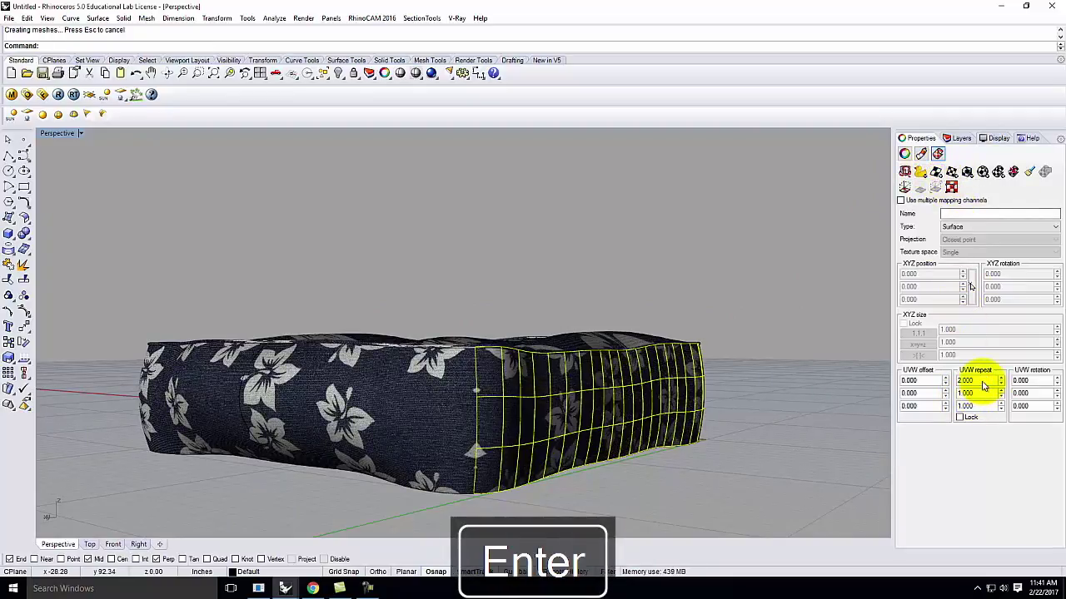
left_click(868, 345)
- Apply surface mapping to the cushion's top surface and set its first UVW repeat value to 2.0
right_click_drag(868, 345, 451, 369)
left_click(450, 370)
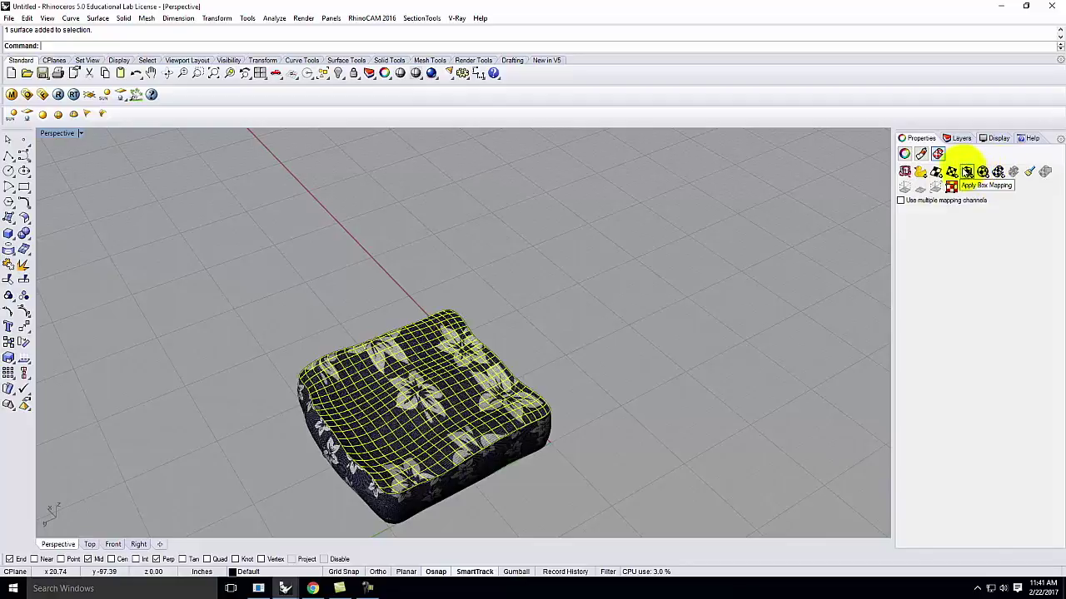
left_click(936, 173)
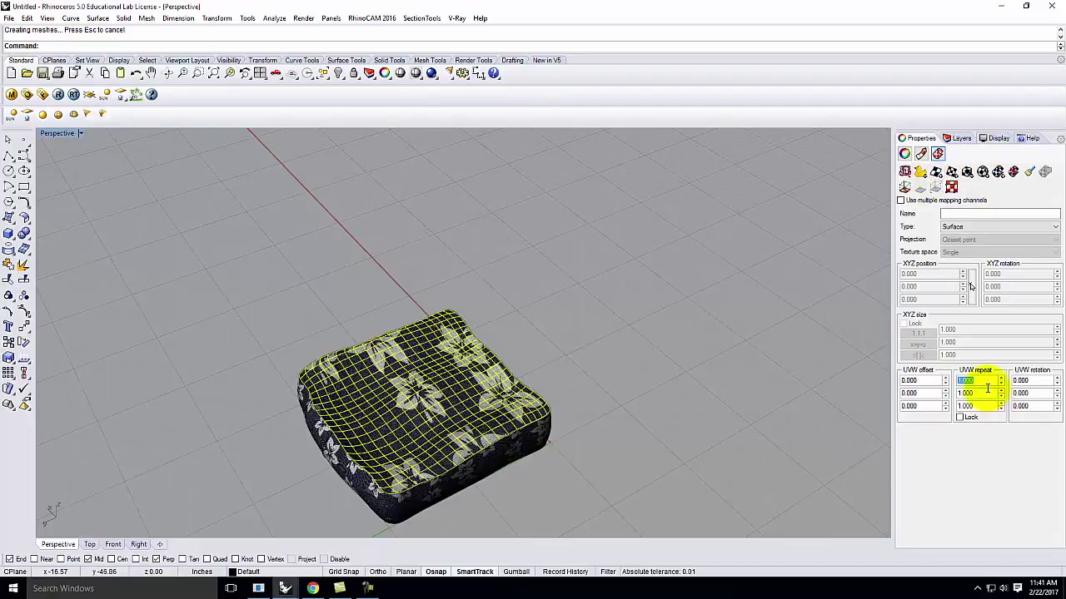
type("2")
key("Delete")
key("Return")
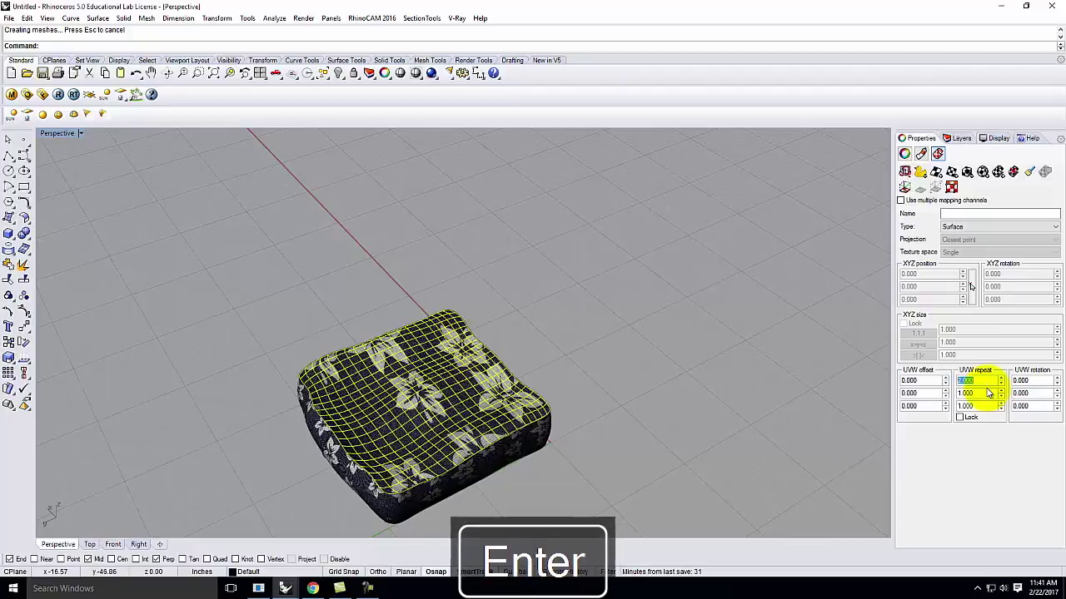
- Set the top surface's second and third UVW repeat values to 2.0 and check the flower pattern around the cushion
double_click(987, 393)
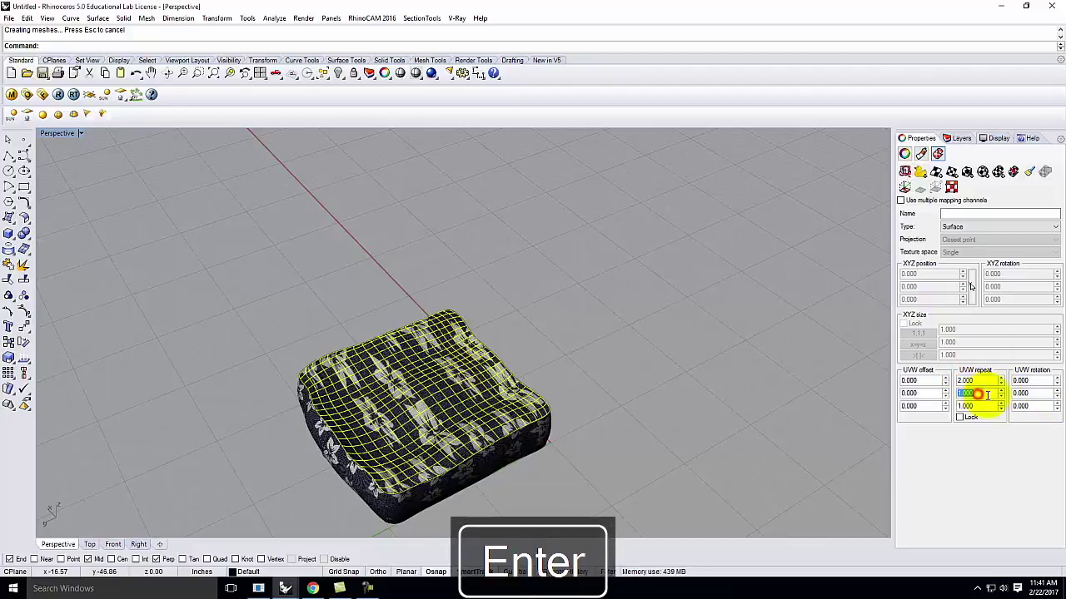
type("2.0")
double_click(985, 405)
type("2")
key("Delete")
type(".0")
left_click(962, 392)
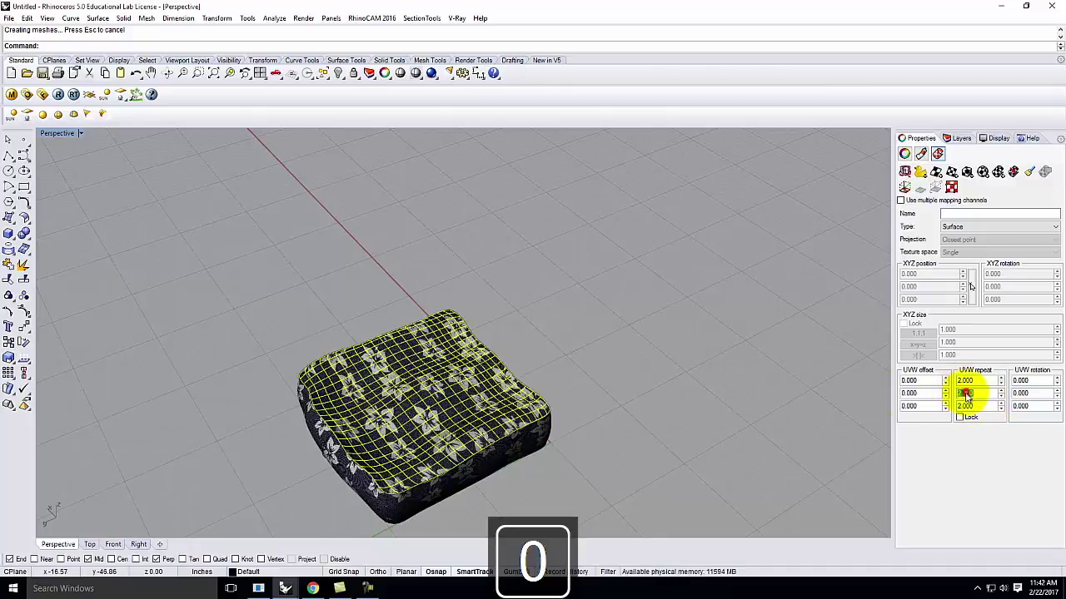
left_click(621, 388)
scroll(405, 376, "up", 10)
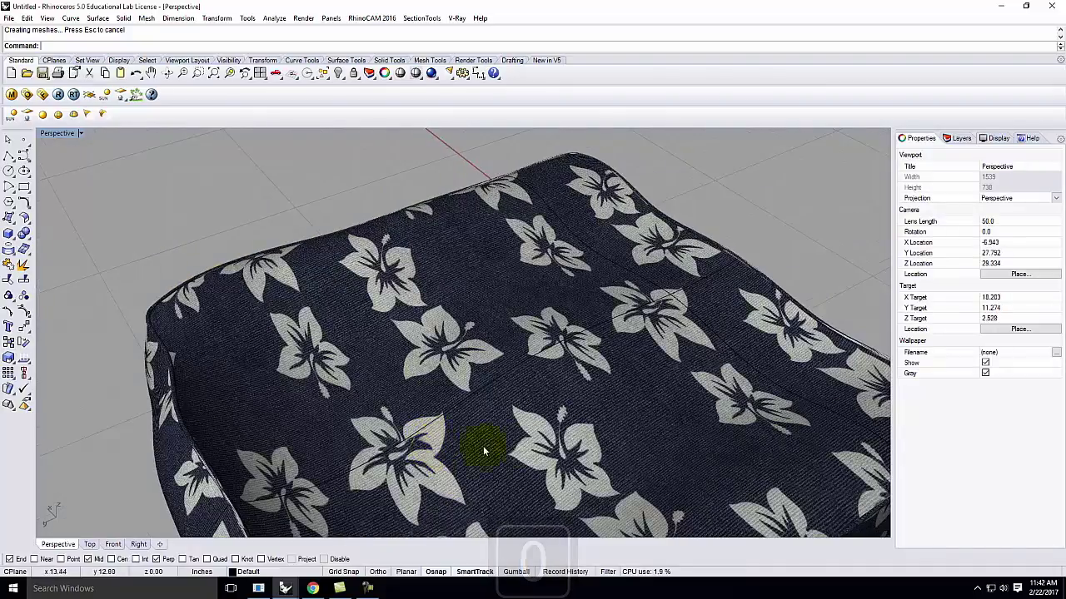
right_click_drag(487, 392, 515, 372)
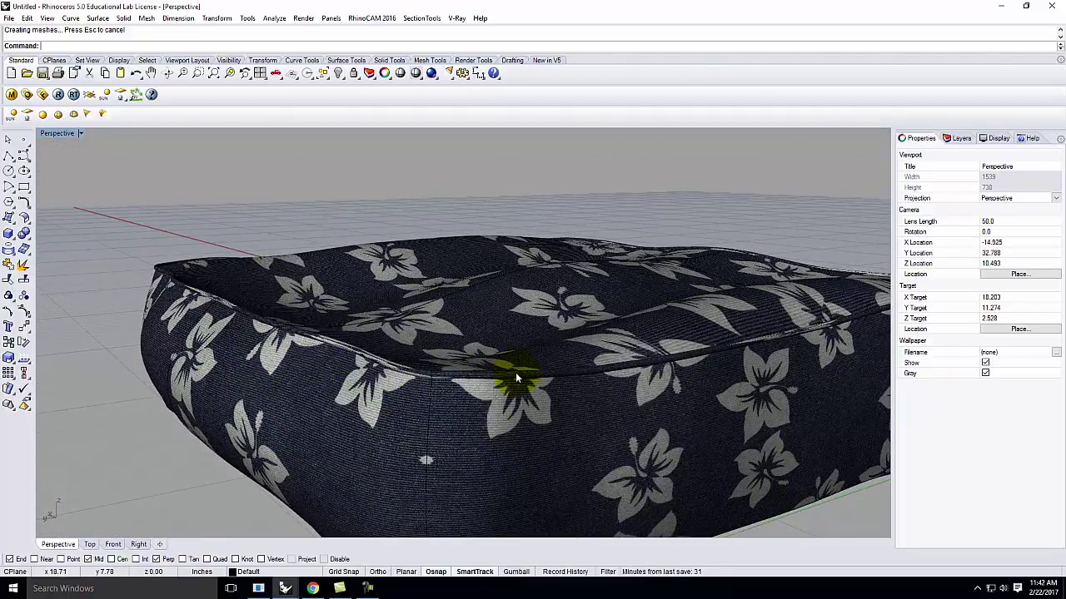
scroll(375, 353, "down", 3)
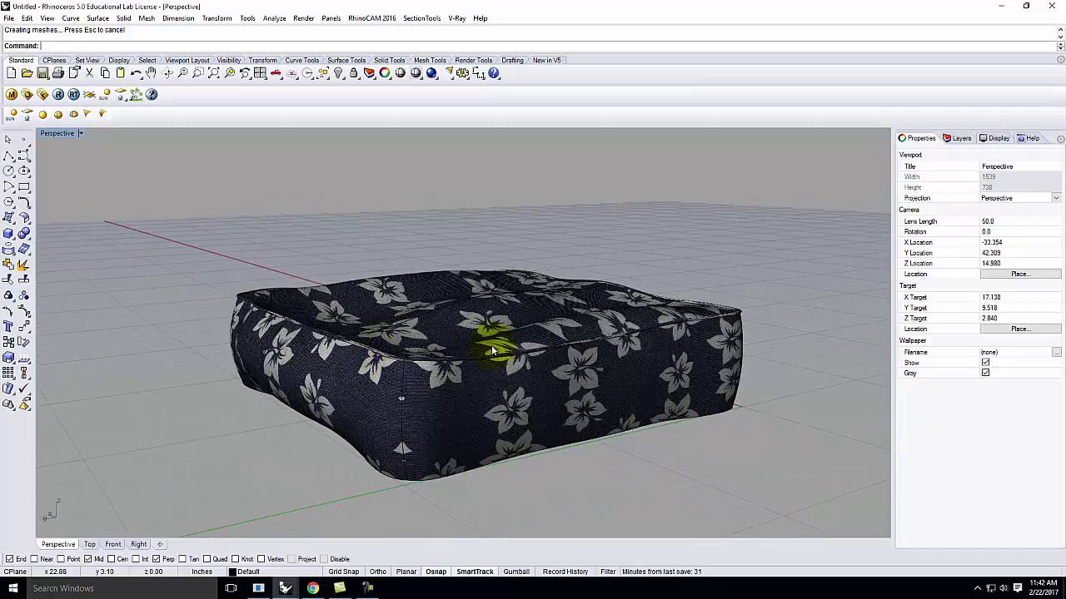
right_click_drag(596, 303, 368, 362)
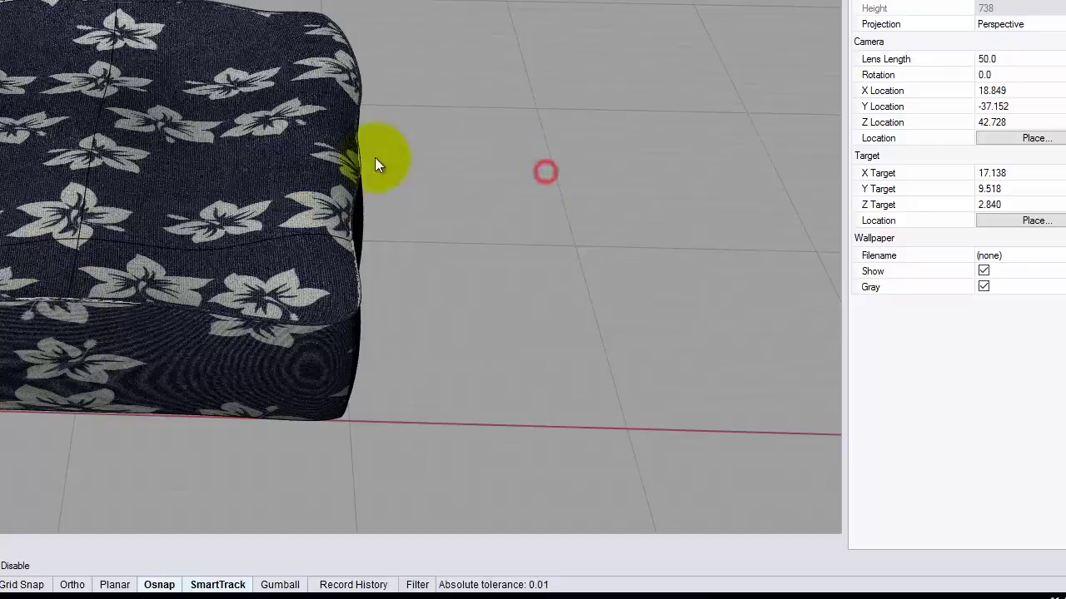
- Make Layer 01 the current layer and hide the Default layer holding the cushion
scroll(375, 162, "down", 8)
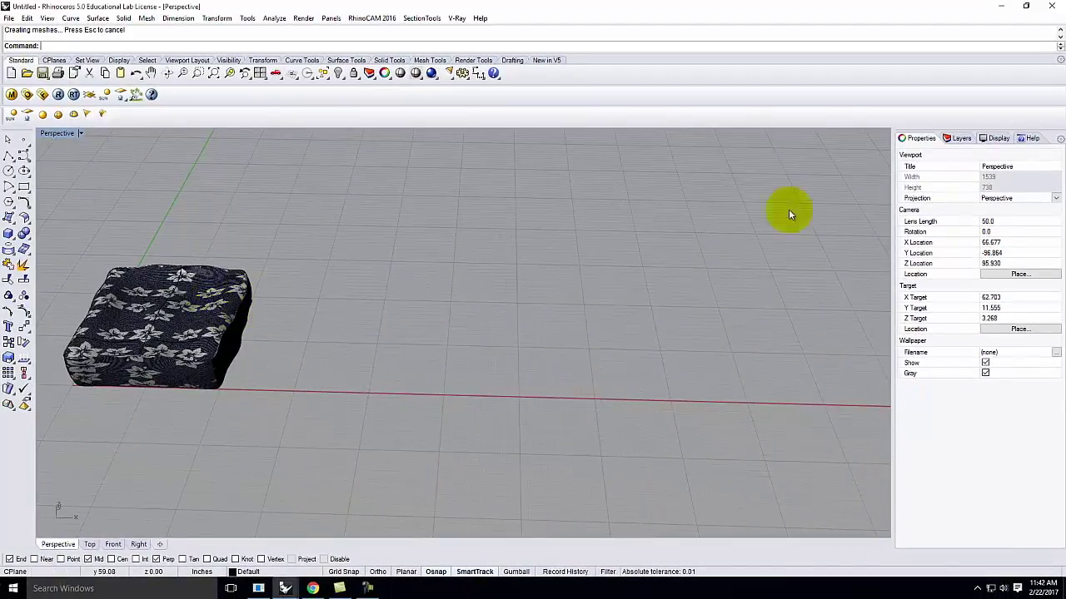
left_click(958, 130)
double_click(916, 184)
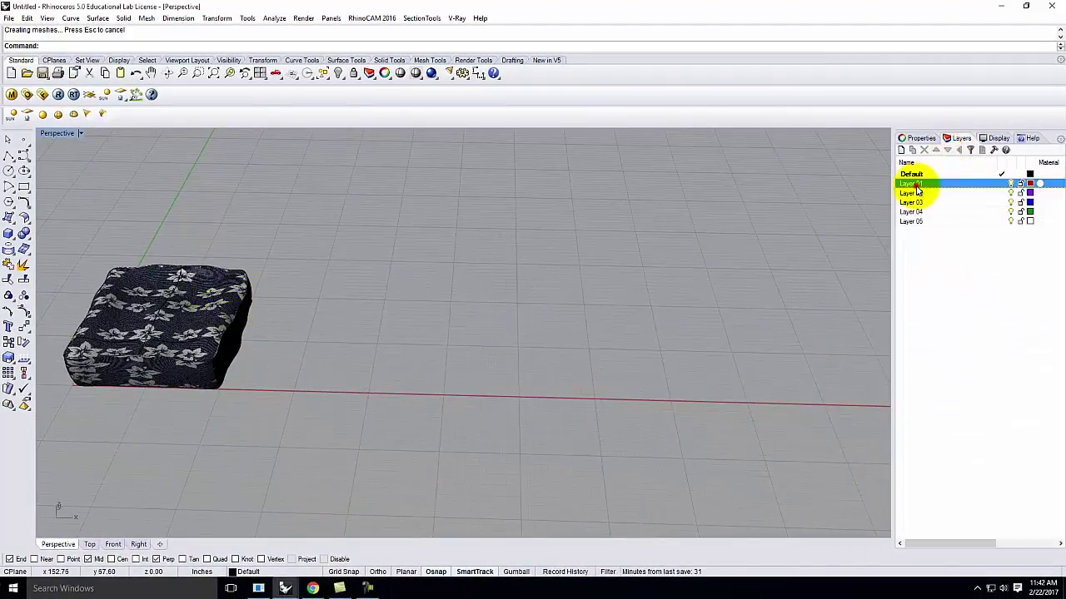
left_click(1009, 174)
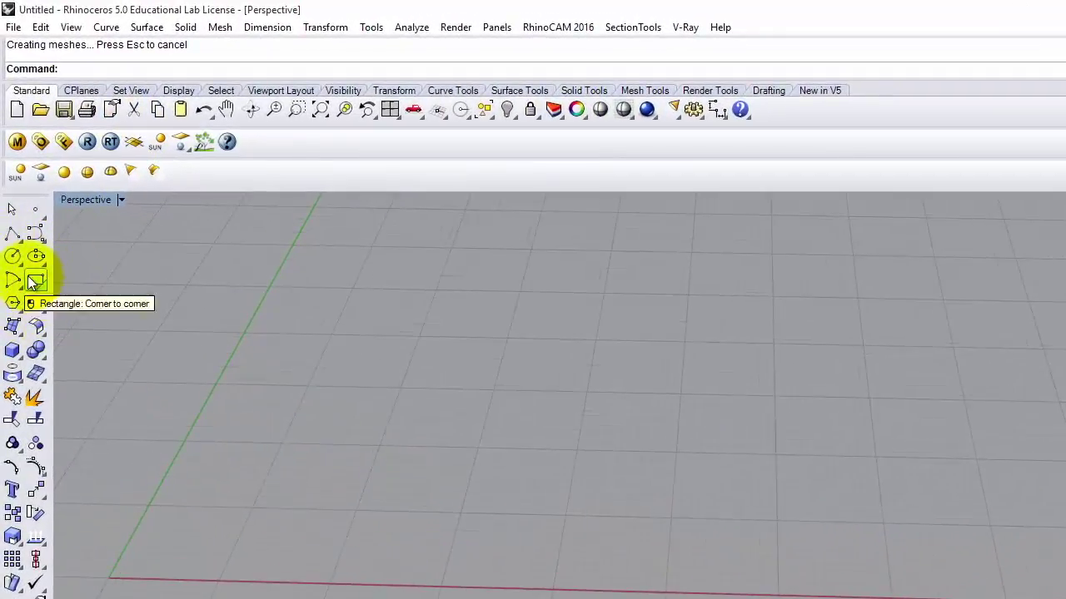
- Draw a 16 by 16 inch corner-to-corner rectangle on the ground plane
left_click(35, 280)
left_click(432, 454)
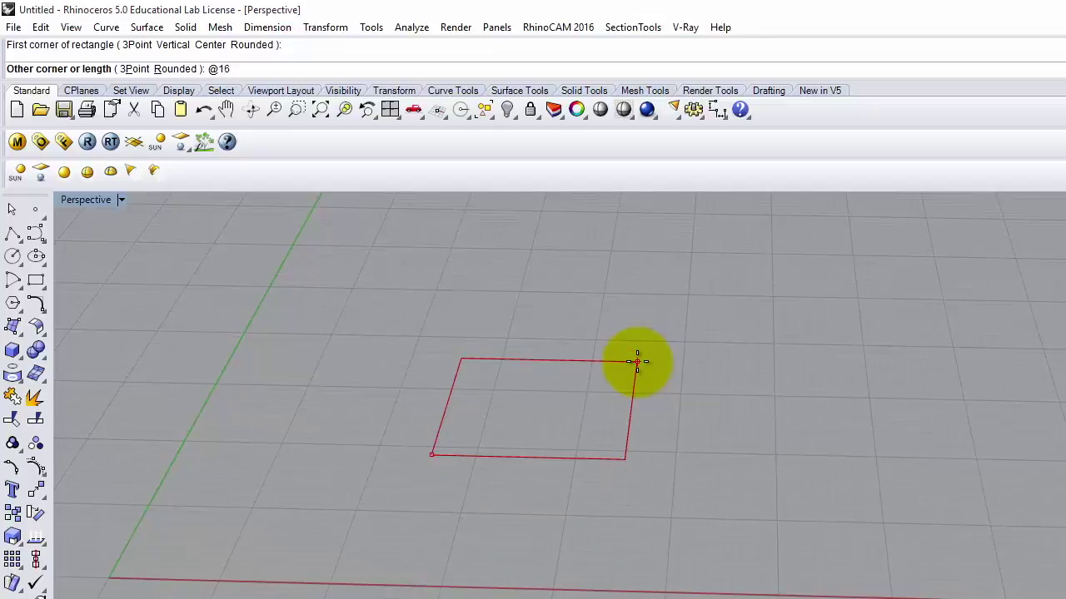
type("6")
key("Return")
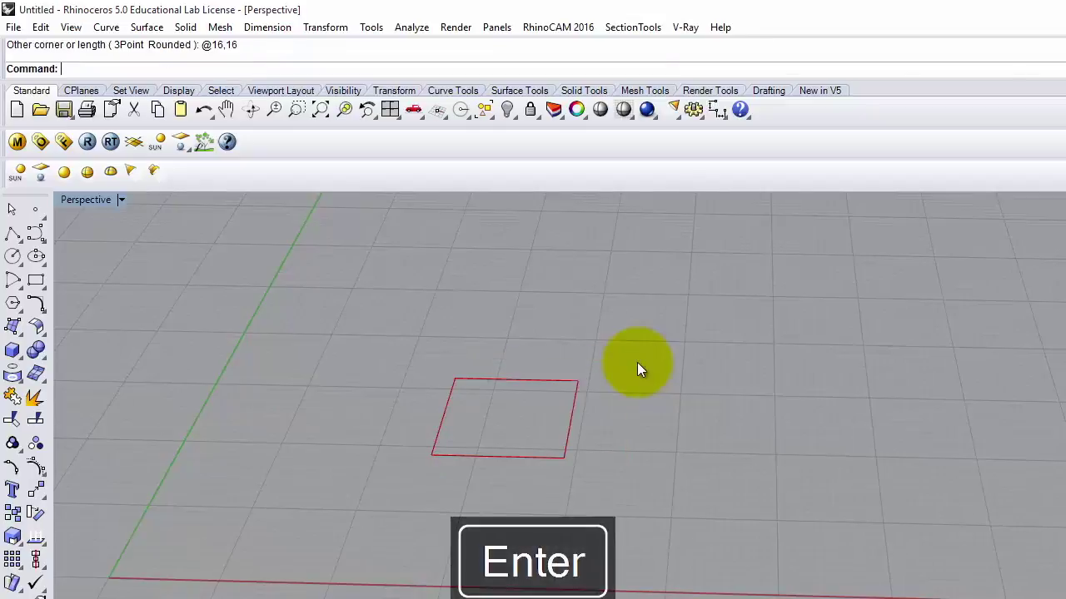
left_click(575, 405)
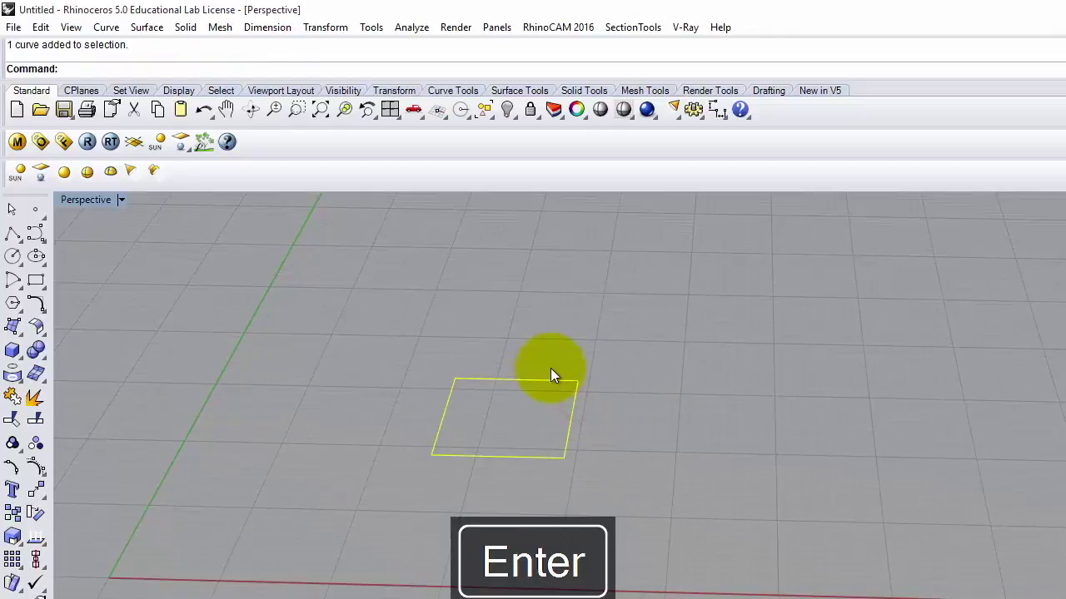
type("Rebuild")
key("Return")
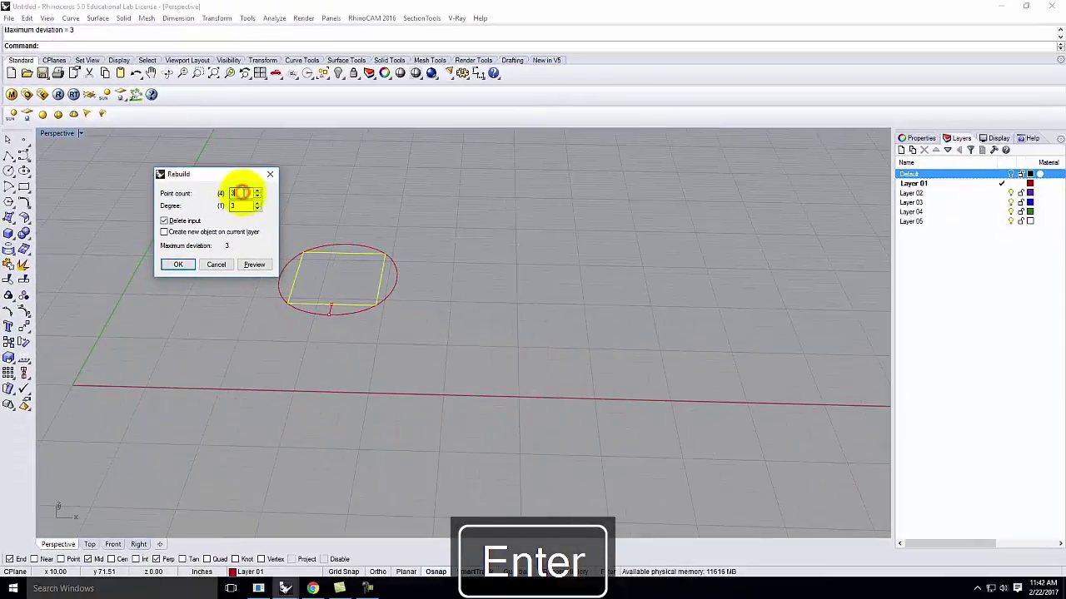
key("Escape")
- Explode the rectangle into separate segments and rebuild them with a point count of 5 and degree 3
left_click(365, 259)
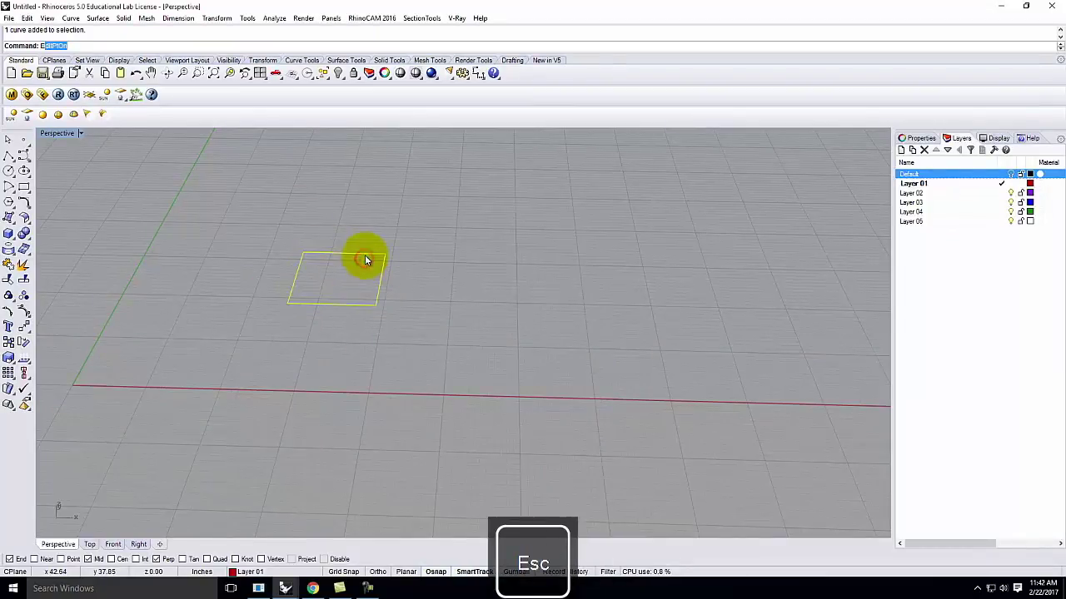
key("Return")
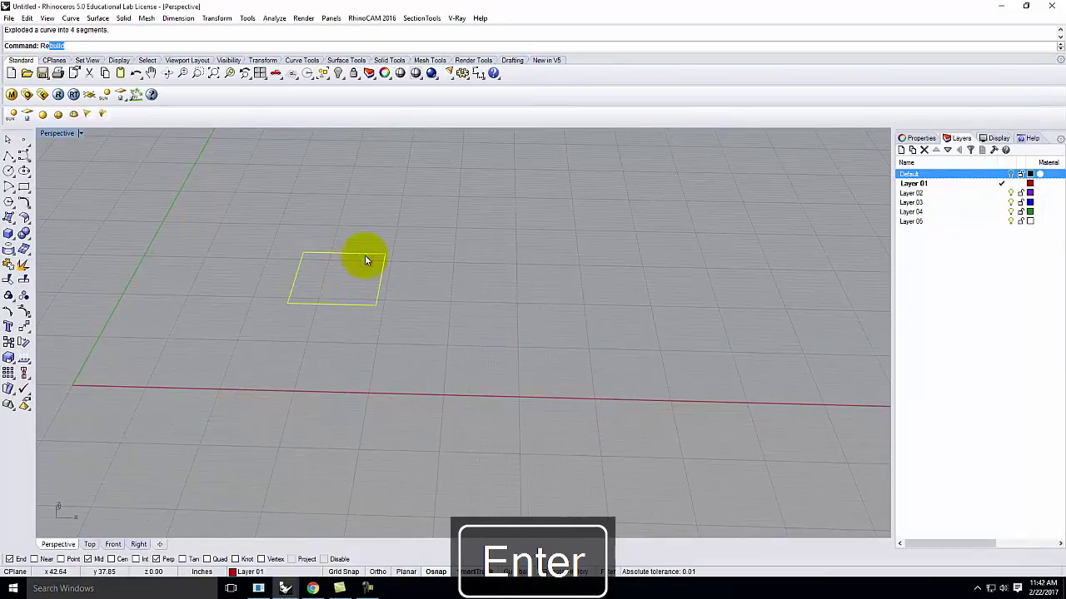
type("Rebu")
key("Return")
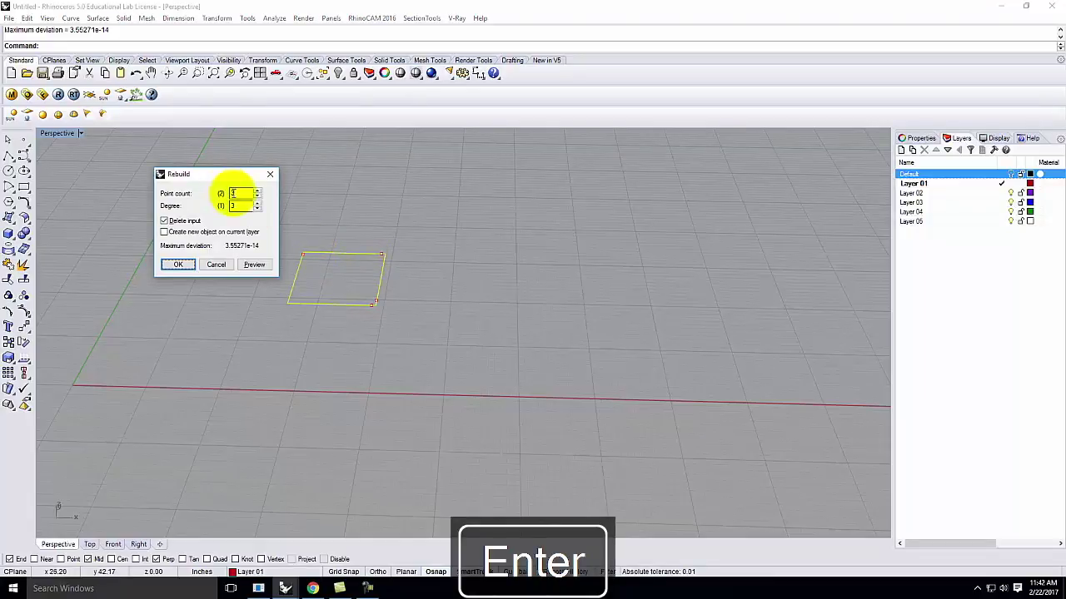
type("5")
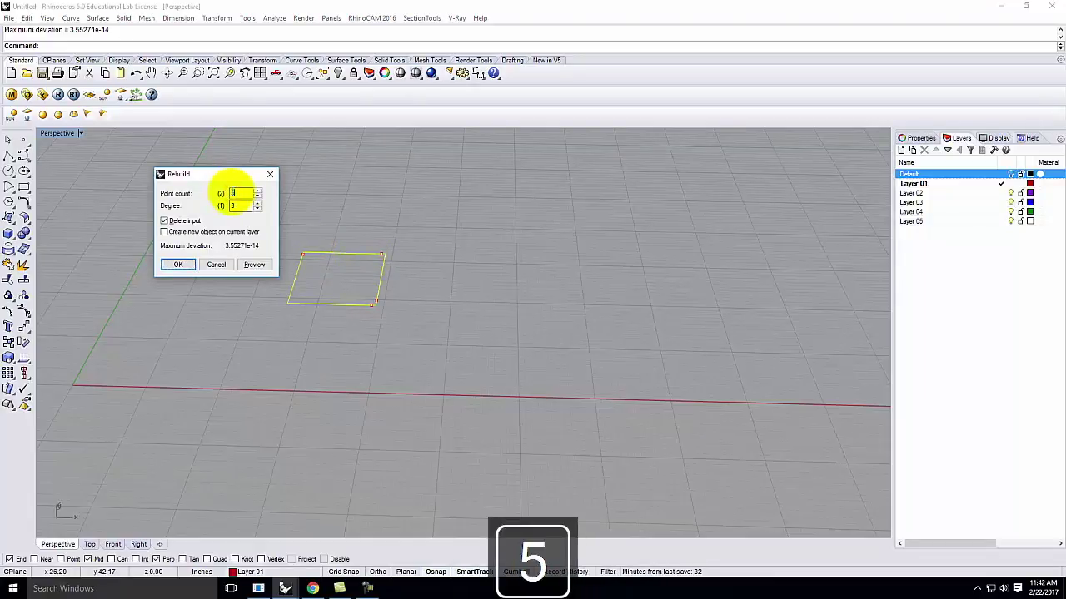
key("Return")
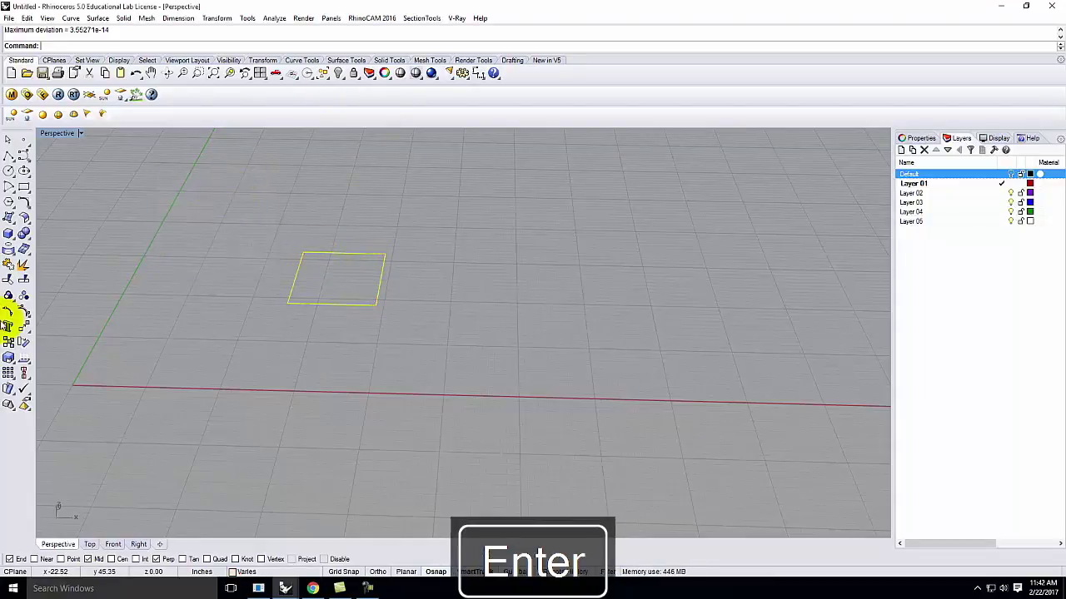
- Turn on the segments' edit points and move all four corner points inward to round the square's corners
left_click(12, 315)
scroll(293, 266, "up", 5)
left_click(303, 237)
left_click_drag(306, 244, 312, 251)
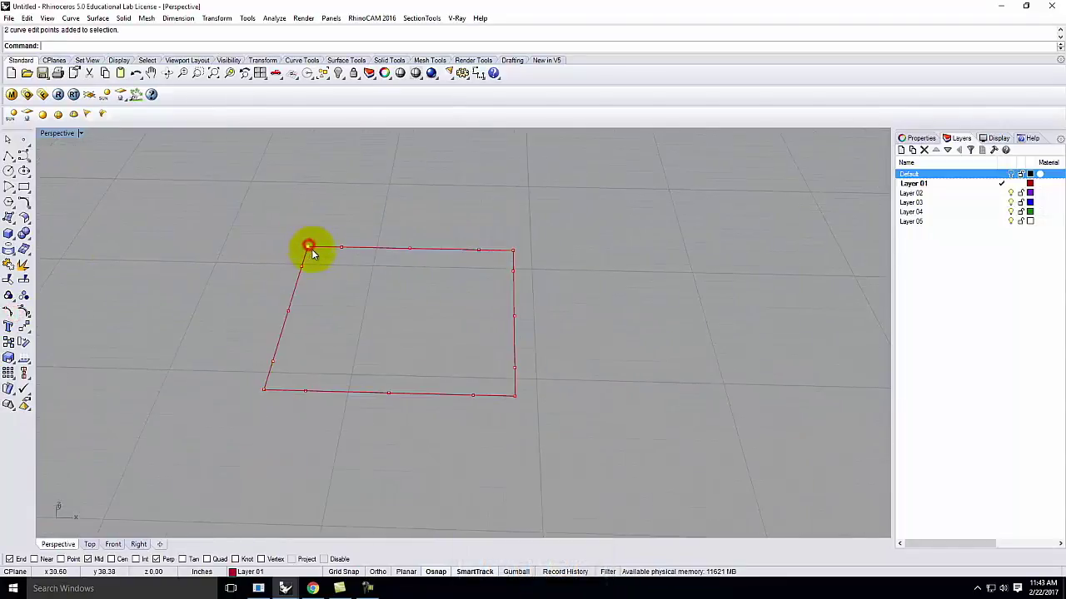
left_click_drag(277, 219, 277, 216)
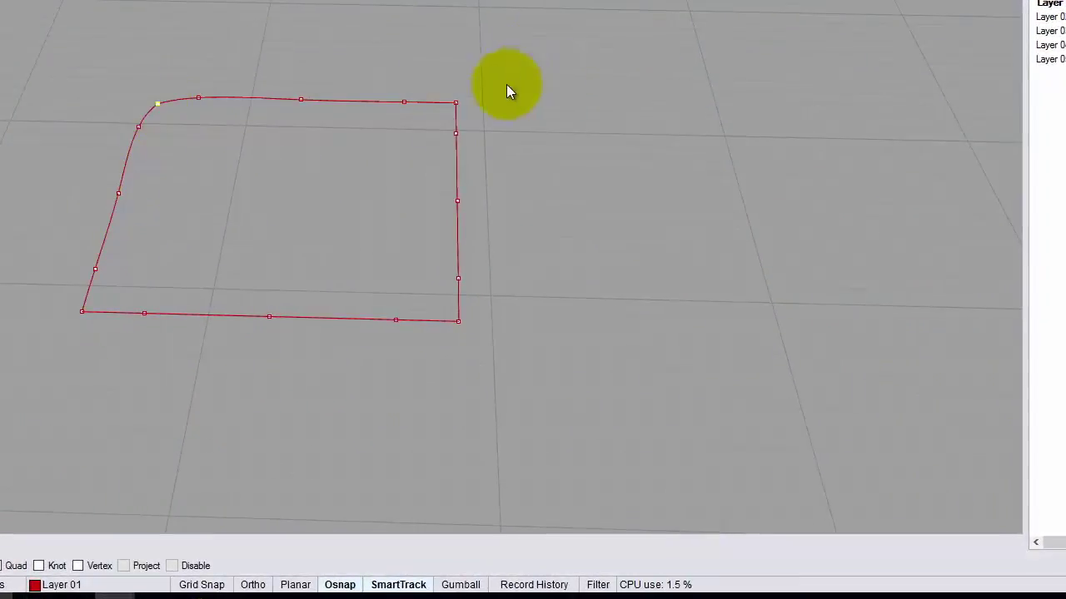
left_click_drag(456, 103, 443, 112)
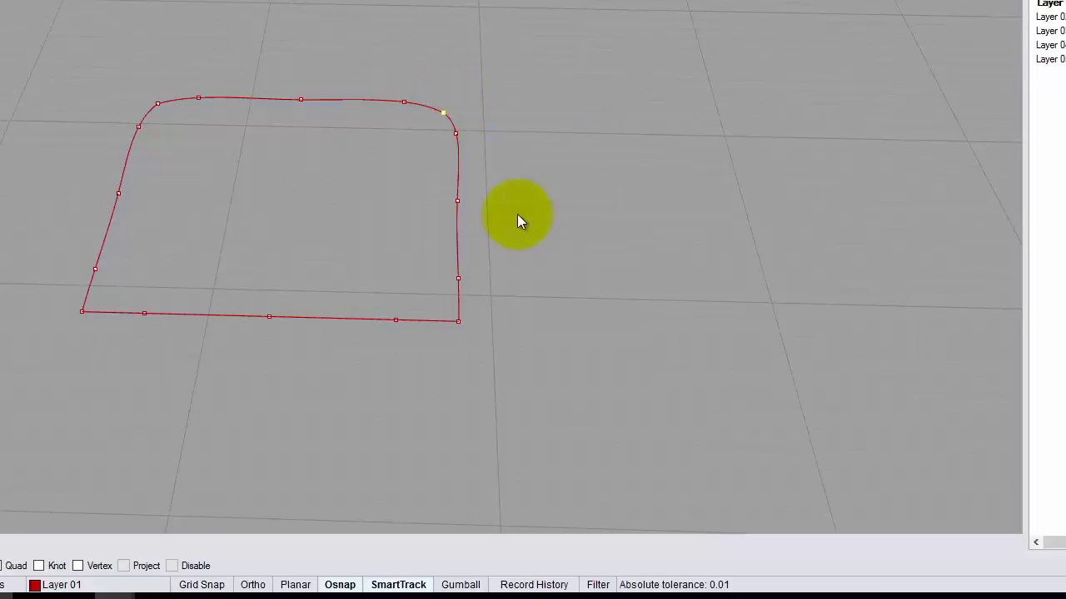
left_click_drag(456, 324, 439, 311)
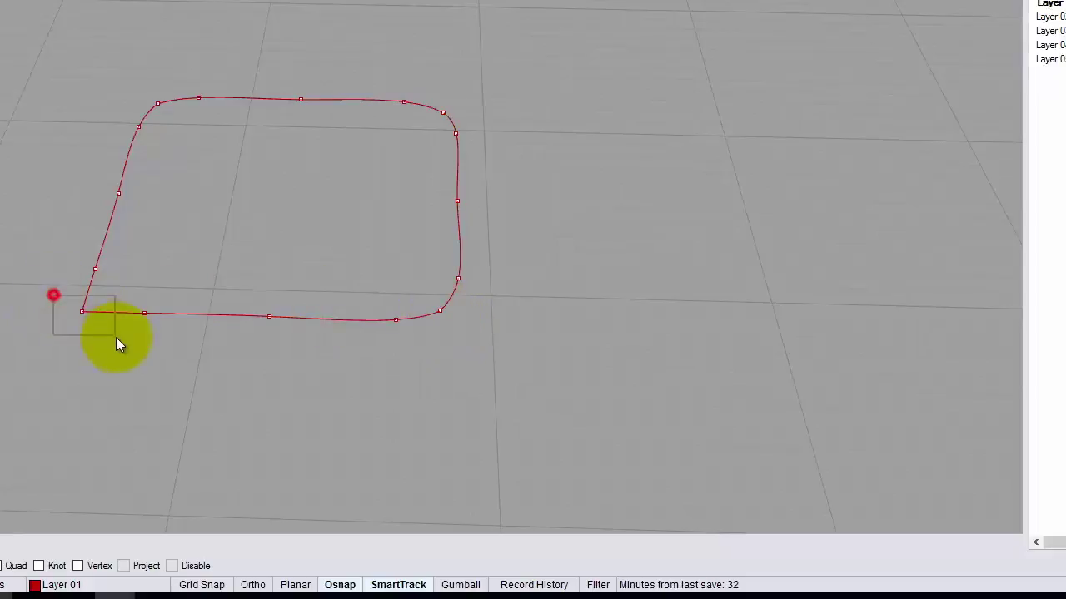
left_click_drag(82, 311, 98, 295)
right_click_drag(522, 283, 402, 247)
key("Escape")
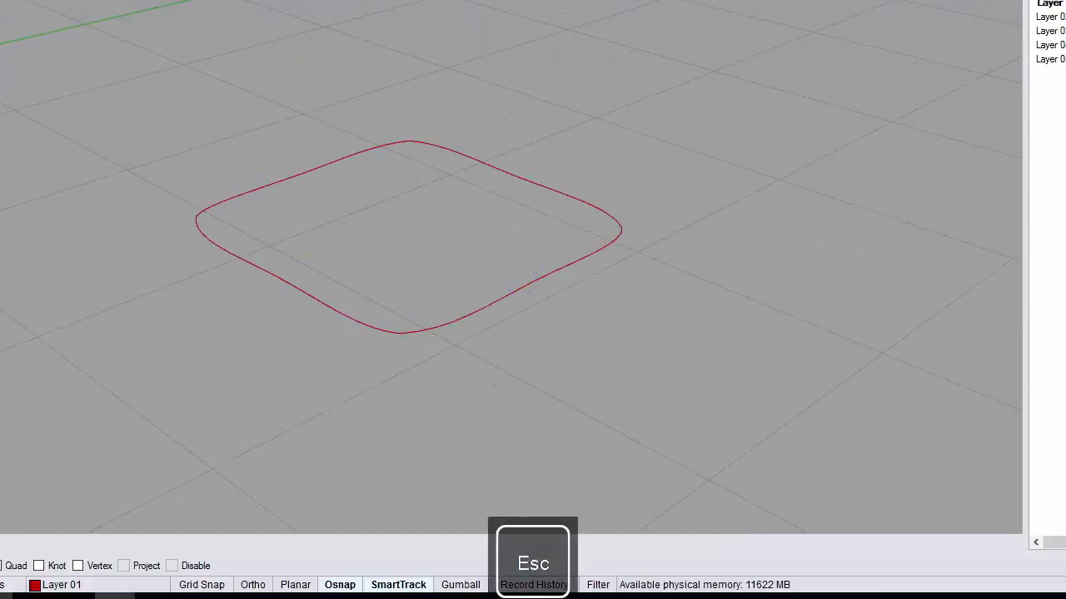
- Draw a diagonal line between two opposite corners of the rounded outline and rebuild it with a point count of 5
left_click(196, 219)
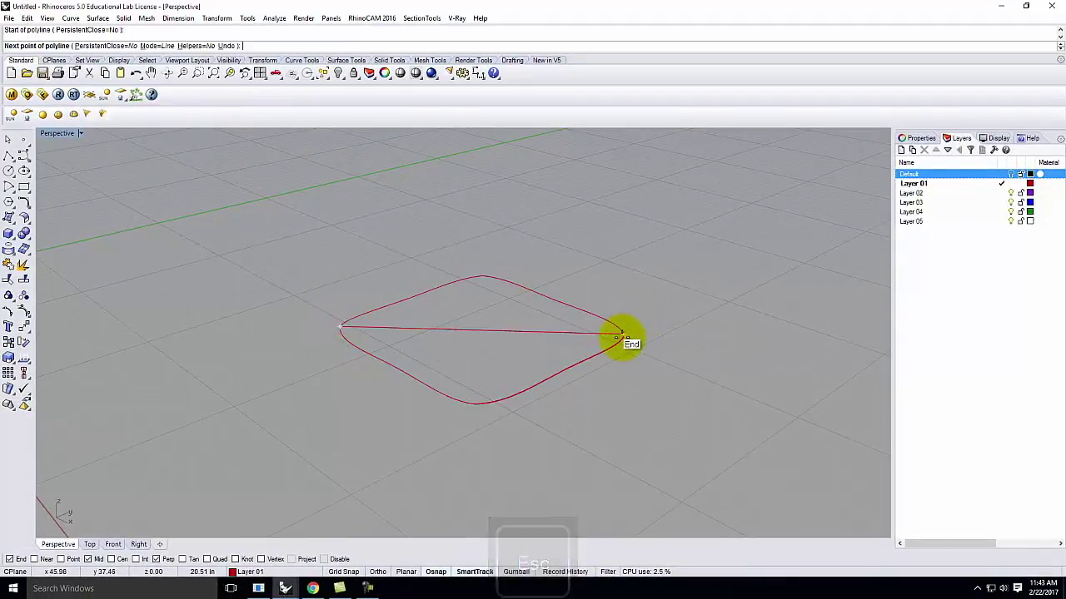
left_click(625, 334)
key("Return")
left_click(545, 333)
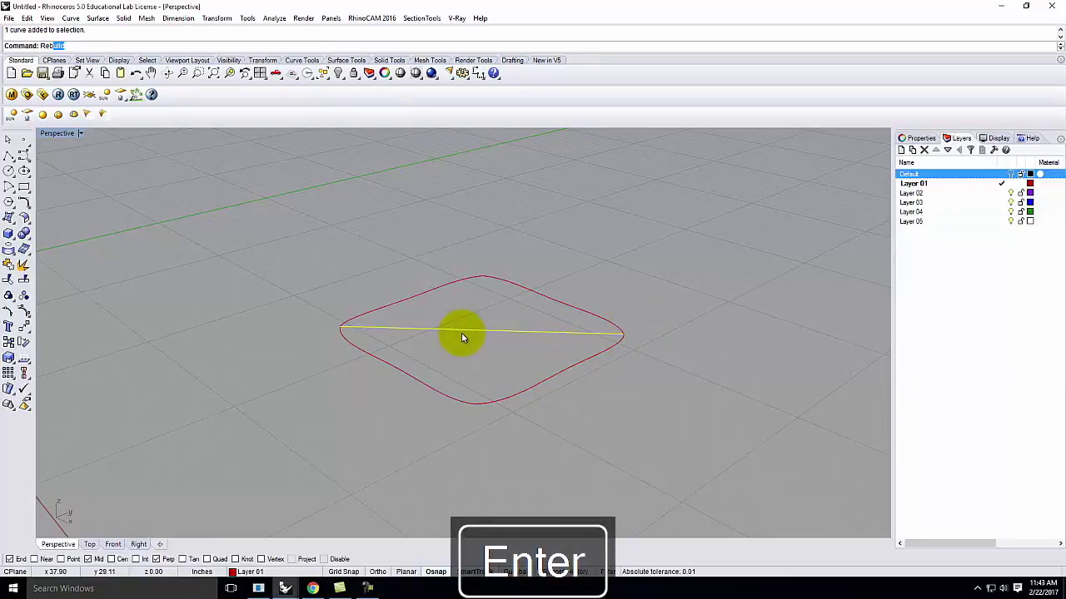
key("Return")
left_click(181, 267)
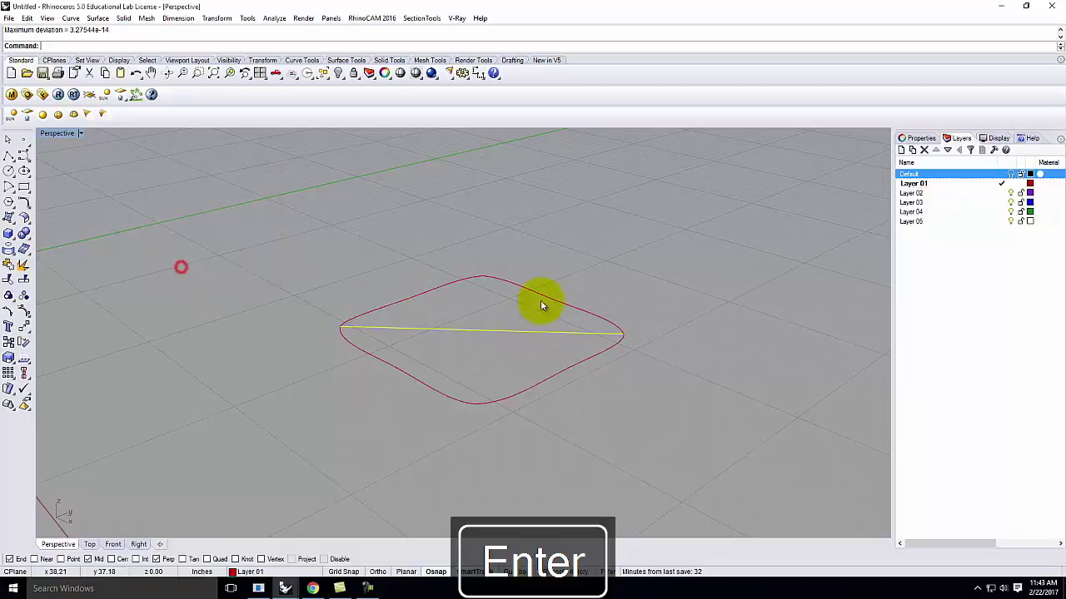
- Turn on the diagonal's edit points and move its three inner points vertically up about 2.3 inches
left_click(7, 311)
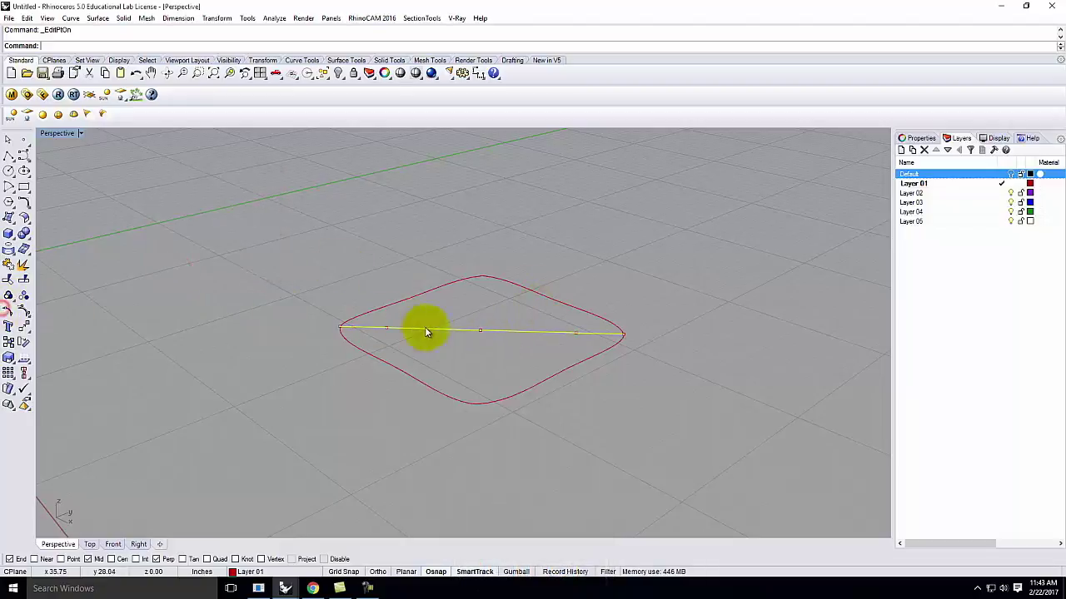
left_click(477, 332)
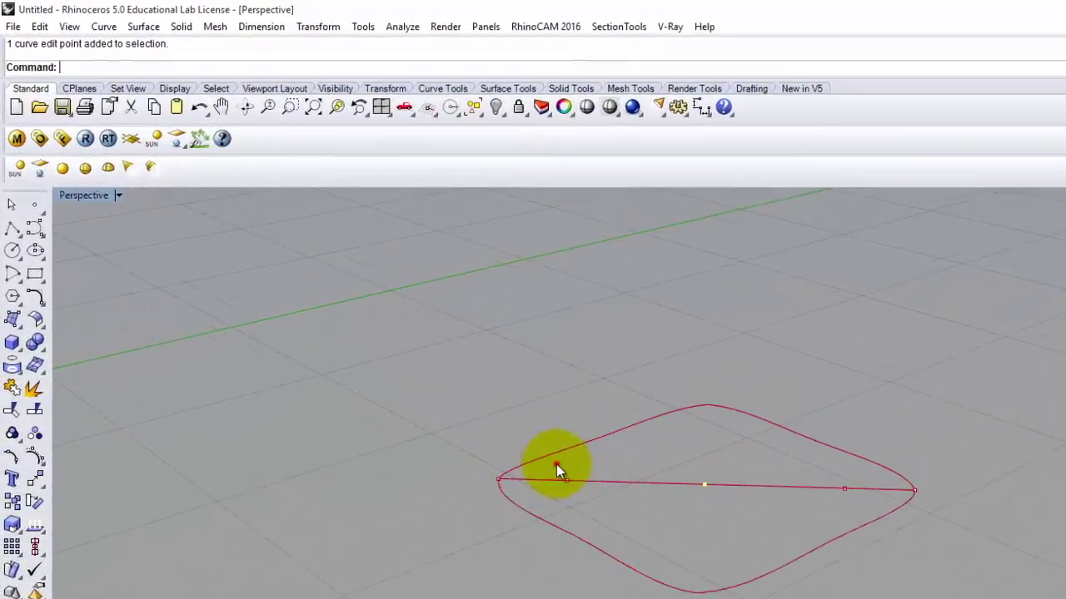
left_click_drag(379, 316, 586, 336)
left_click_drag(876, 501, 877, 502)
key("Return")
left_click(877, 510)
left_click(1001, 582, "ctrl")
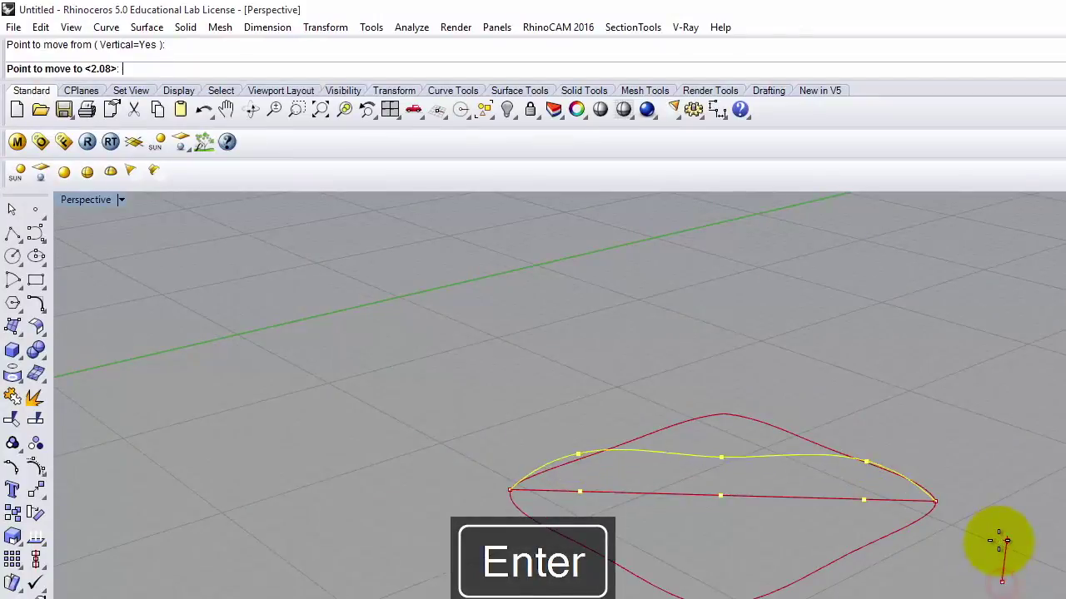
left_click(986, 531)
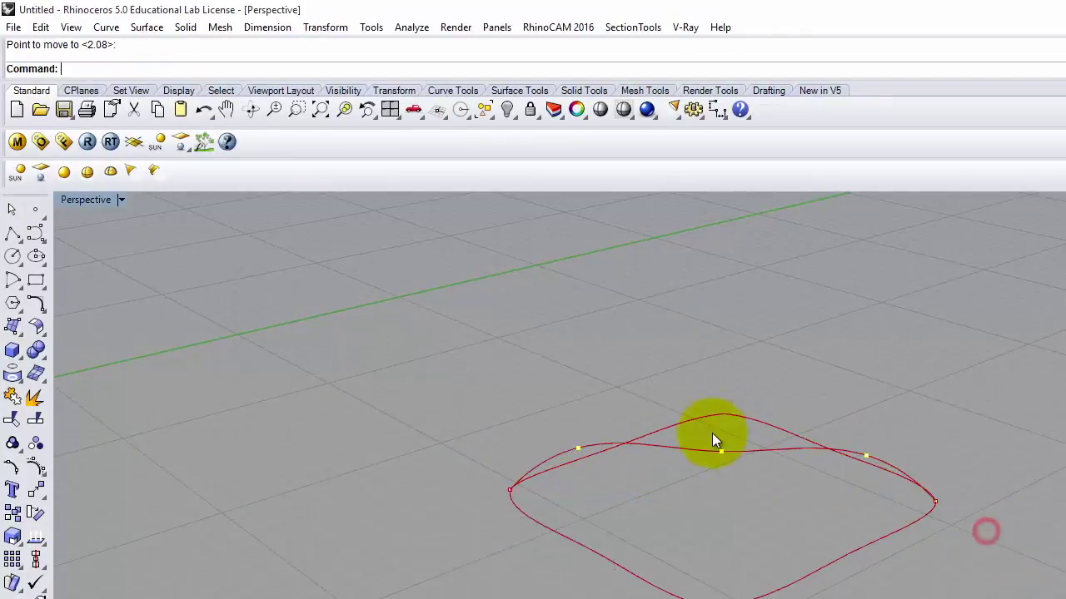
- Raise the middle edit point of the arched diagonal vertically by about 0.67 inches more to round its crown
left_click(703, 440)
key("Return")
type("v")
key("Return")
left_click(738, 476)
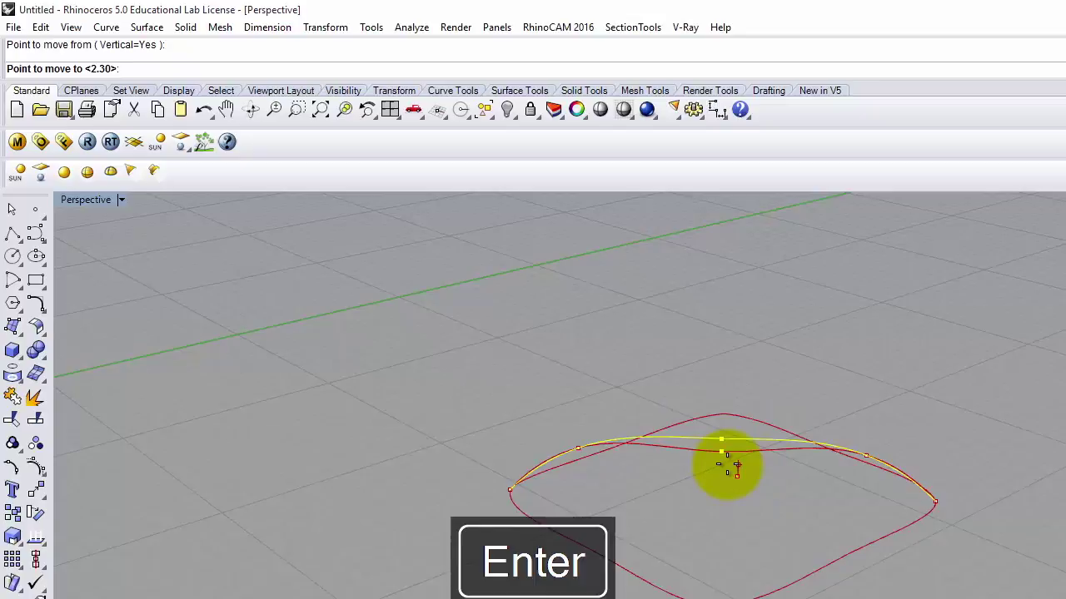
left_click(654, 418)
right_click_drag(596, 362, 394, 320)
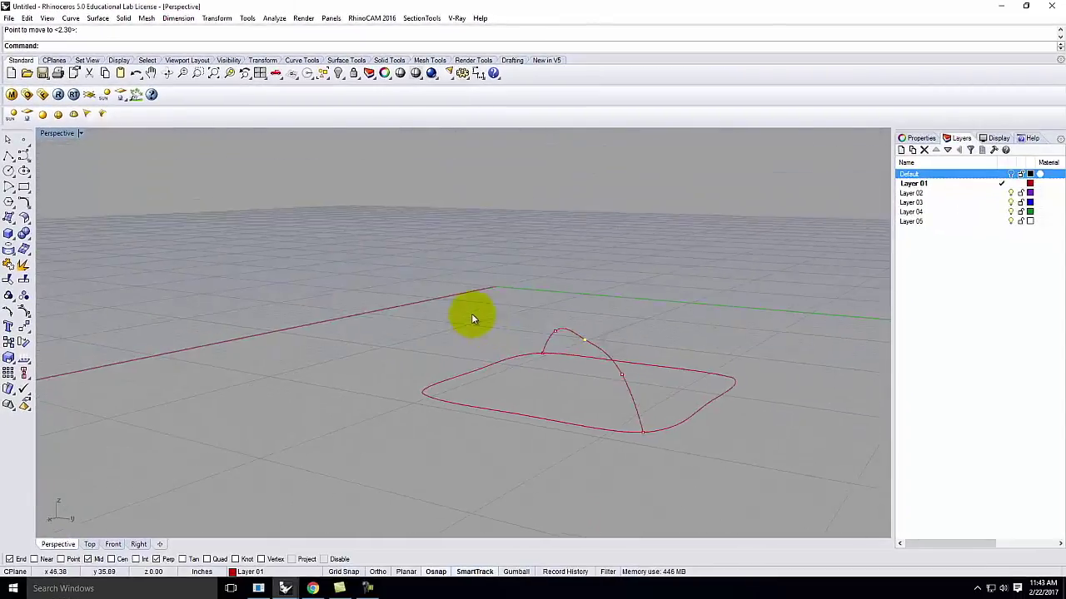
key("Escape")
key("Escape")
- Draw a second diagonal line between the other two outline corners and rebuild it with point count 5 and degree 3
scroll(497, 392, "down", 6)
right_click_drag(500, 402, 426, 390)
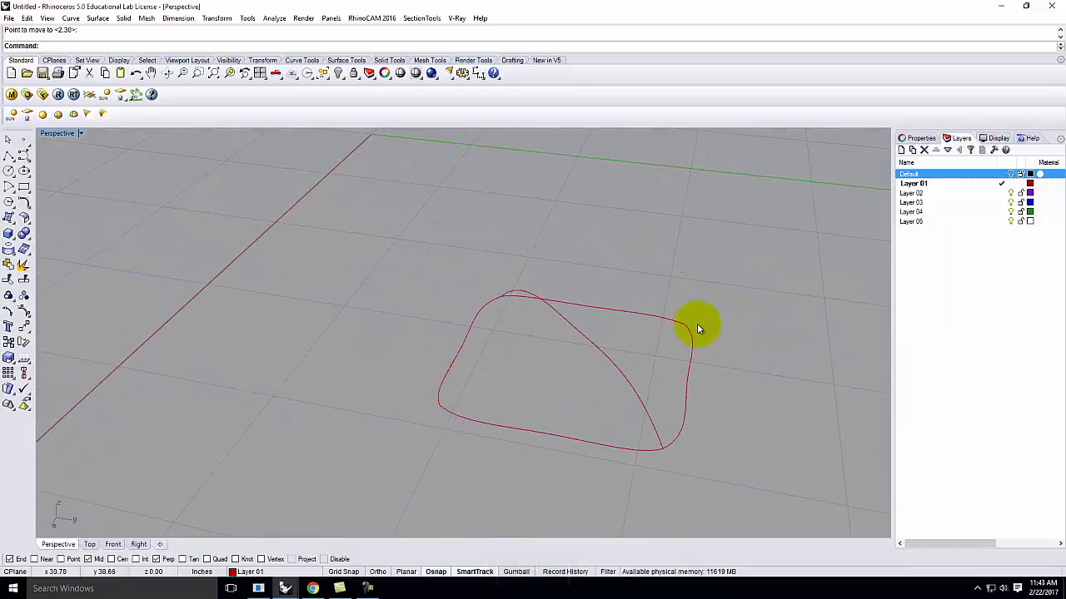
left_click(11, 164)
left_click(12, 164)
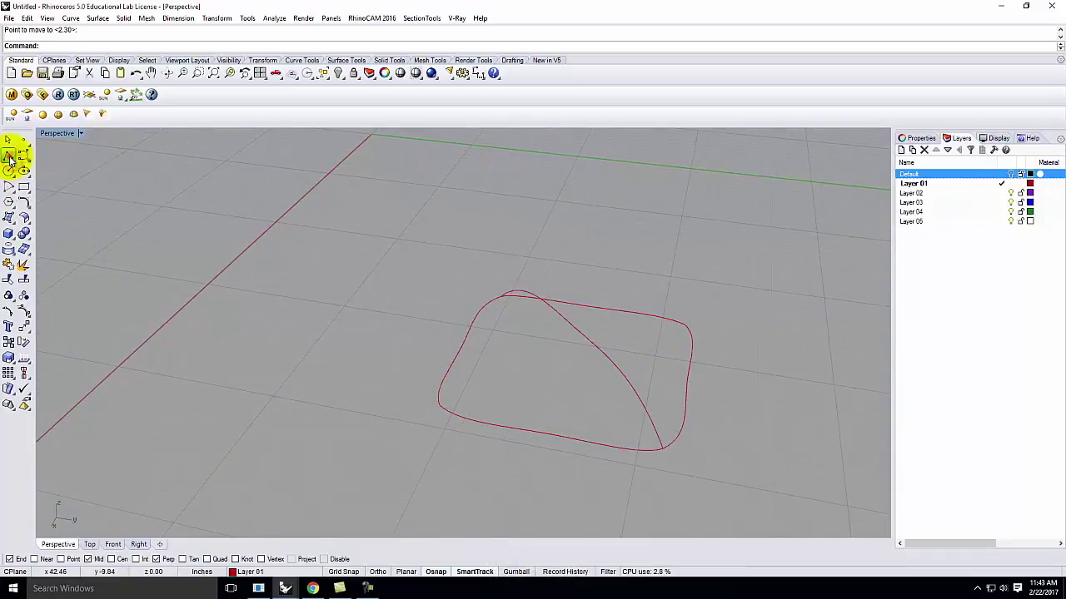
left_click(445, 417)
left_click(688, 327)
key("Return")
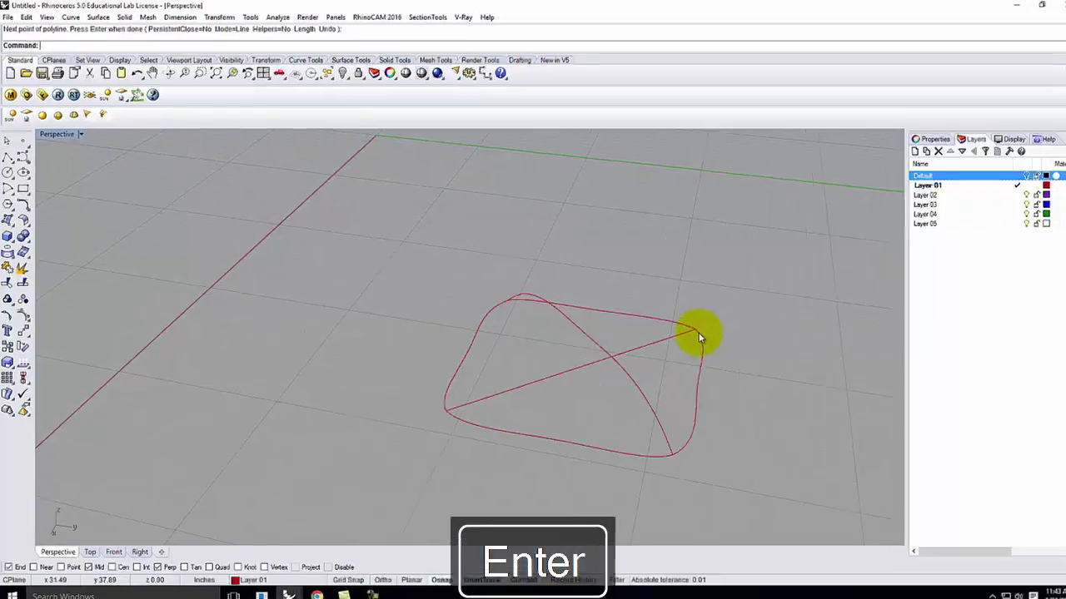
left_click(568, 365)
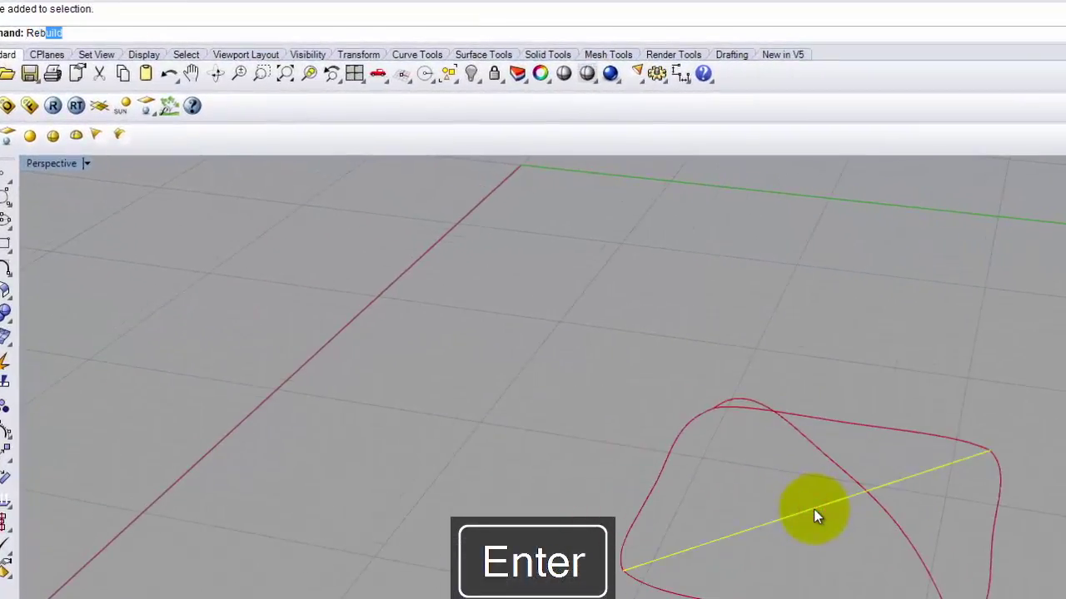
key("Return")
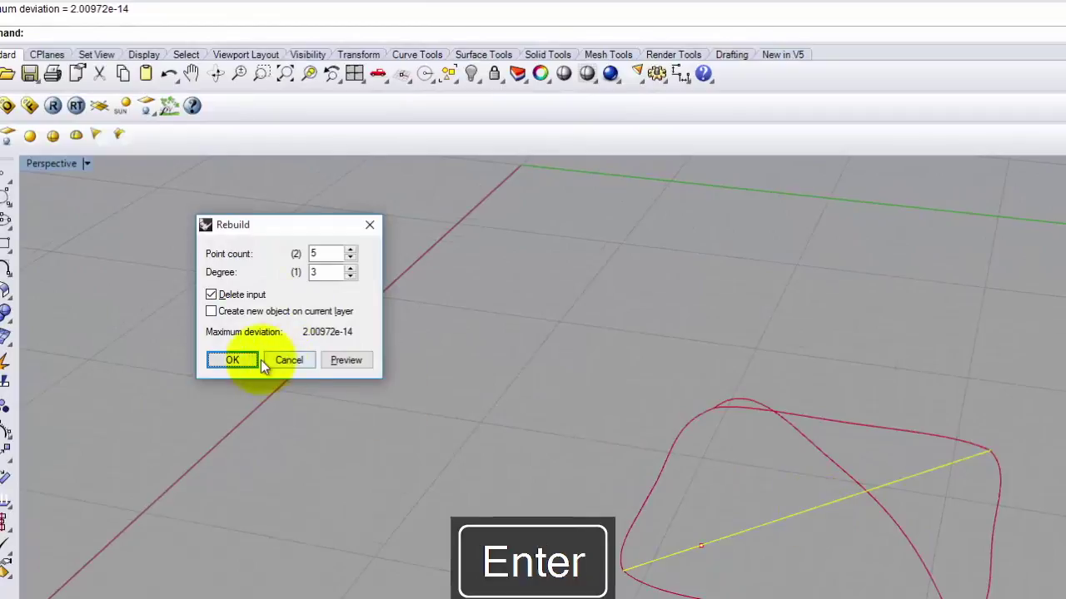
left_click(248, 358)
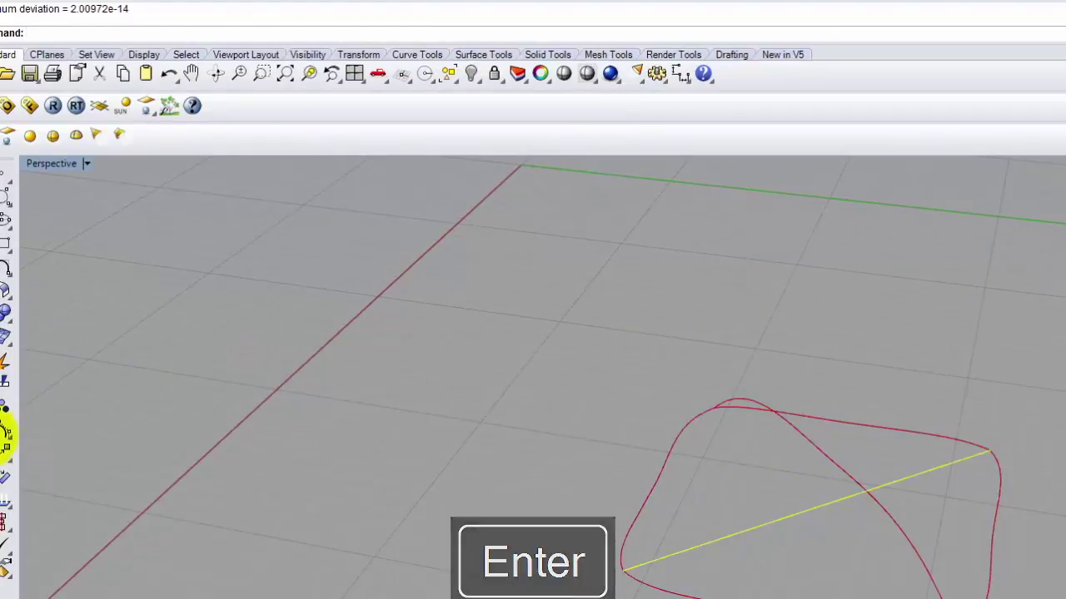
- Turn on the second diagonal's edit points and raise its middle point about 2.98 inches to meet the first arch
left_click(5, 430)
left_click(818, 507)
key("Return")
left_click(818, 506)
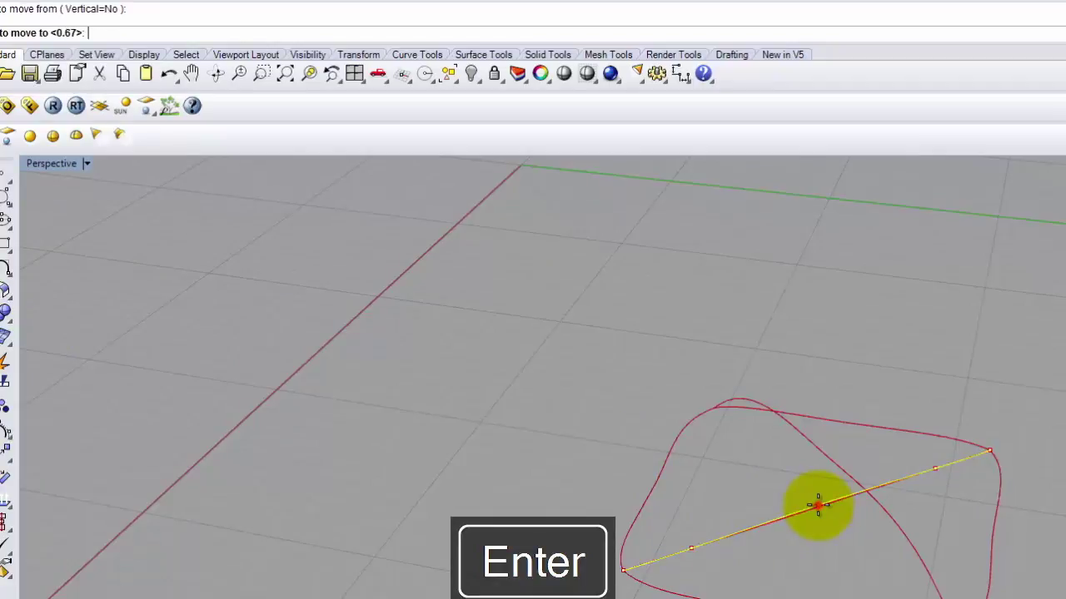
left_click(824, 441)
right_click_drag(944, 511, 785, 552)
- Move the second diagonal's two intermediate edit points vertically up about 2.1 inches to match the first arch
left_click(705, 584)
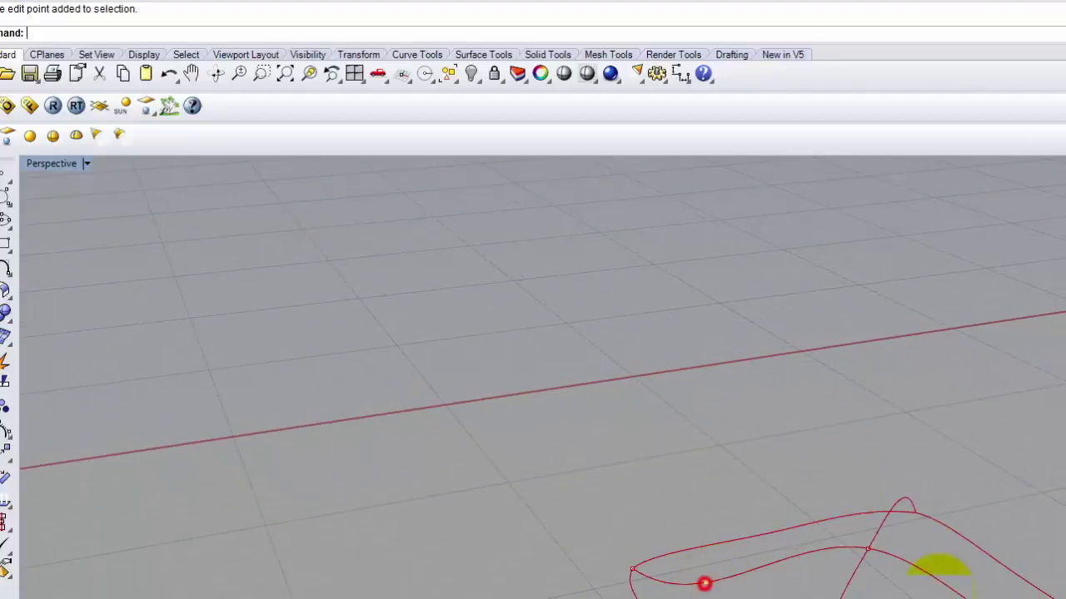
left_click(946, 593, "shift")
type("Mo")
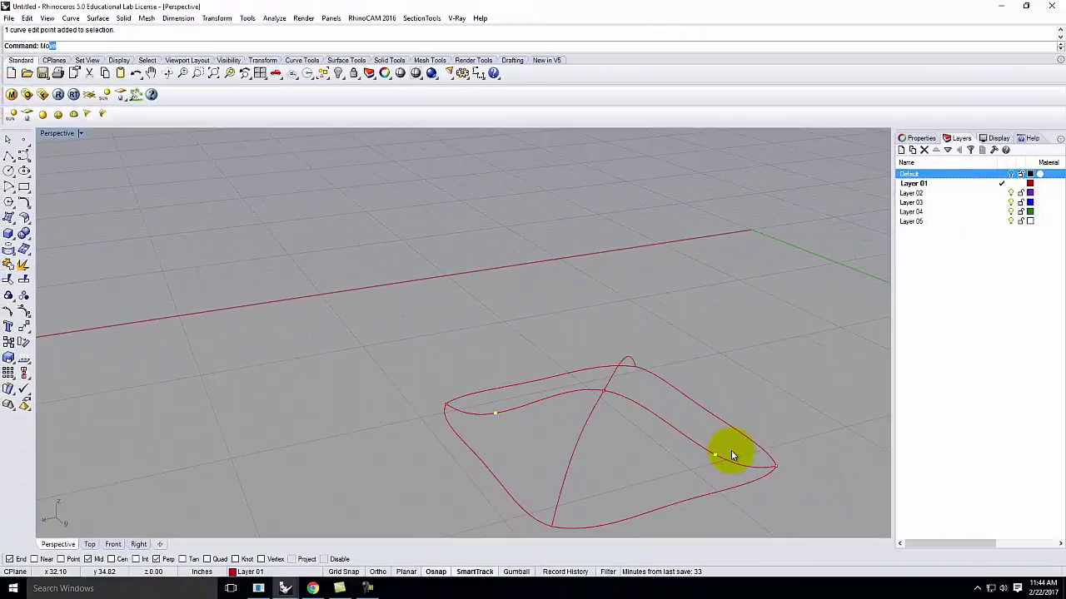
key("Return")
type("v")
key("Return")
left_click(774, 411)
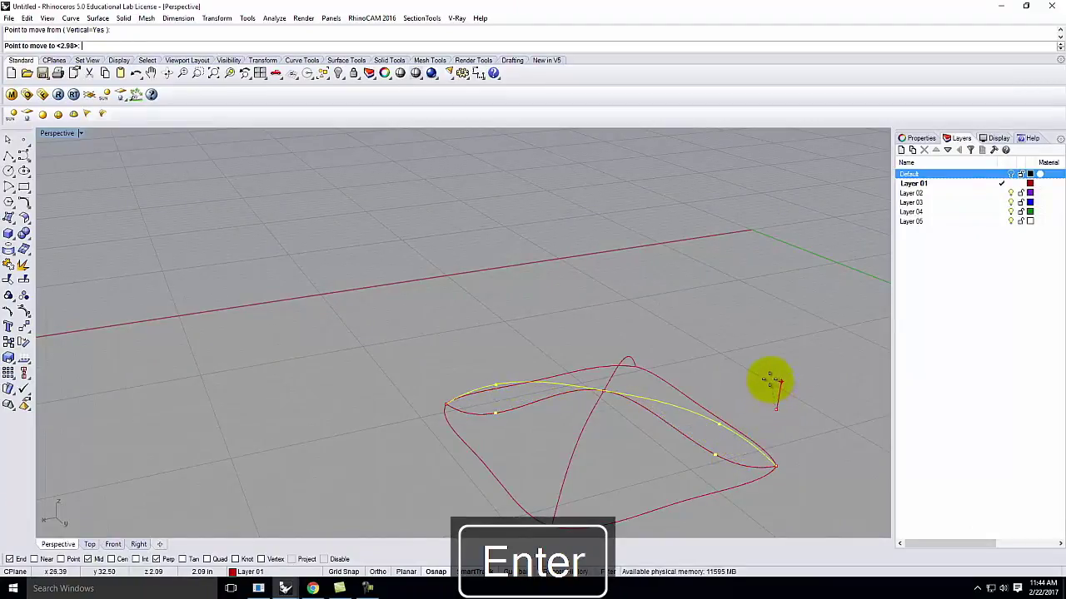
left_click(768, 379)
mouse_move(614, 368)
right_mouse_down()
mouse_move(655, 405)
mouse_move(714, 369)
mouse_move(611, 356)
right_mouse_up()
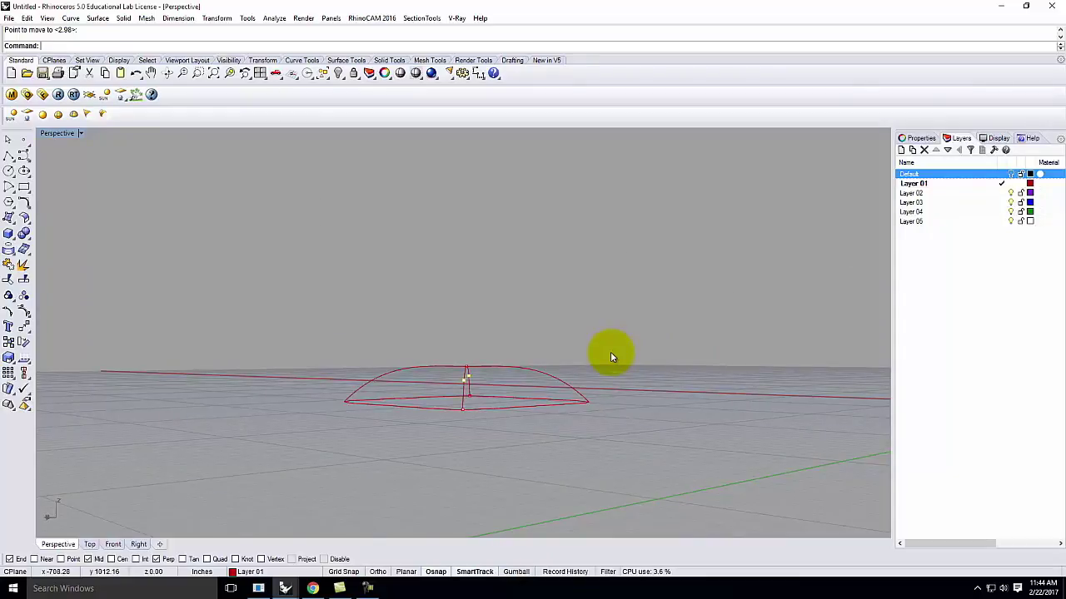
right_click_drag(442, 279, 550, 352)
key("Escape")
- Try to create a curve network surface from all four outline edges and both arched diagonals
scroll(512, 383, "down", 5)
right_click_drag(503, 440, 512, 407)
scroll(512, 406, "up", 2)
left_click_drag(384, 279, 686, 457)
left_click(76, 18)
mouse_move(96, 18)
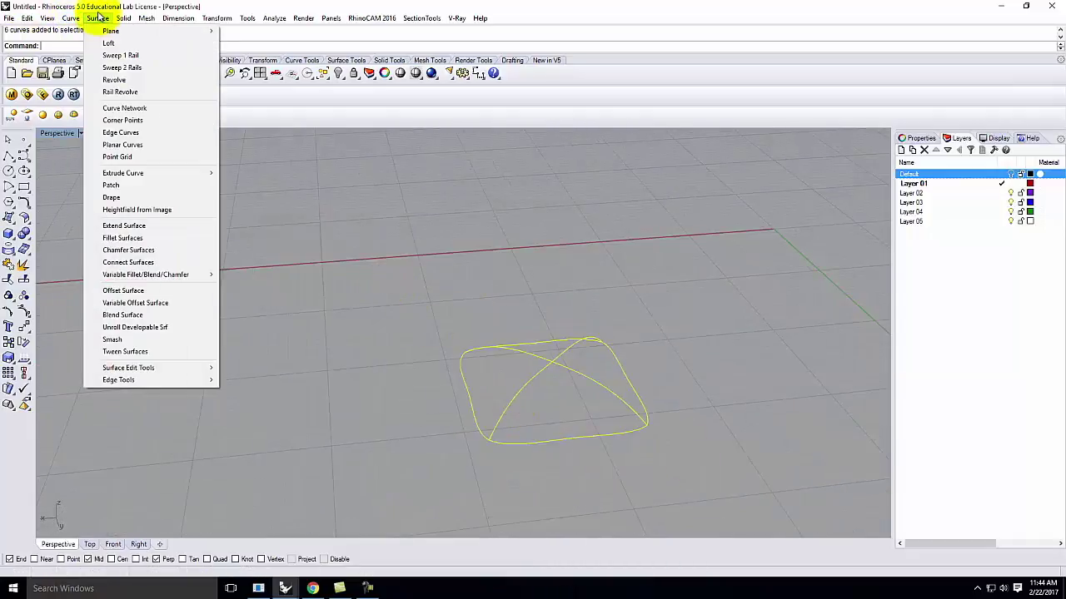
left_click(123, 109)
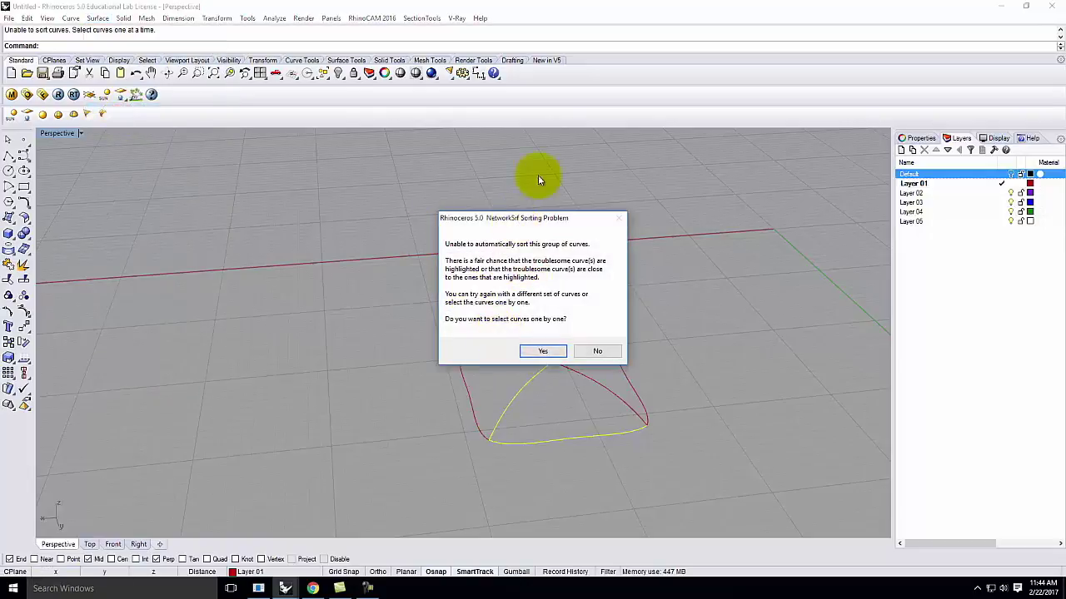
left_click(602, 353)
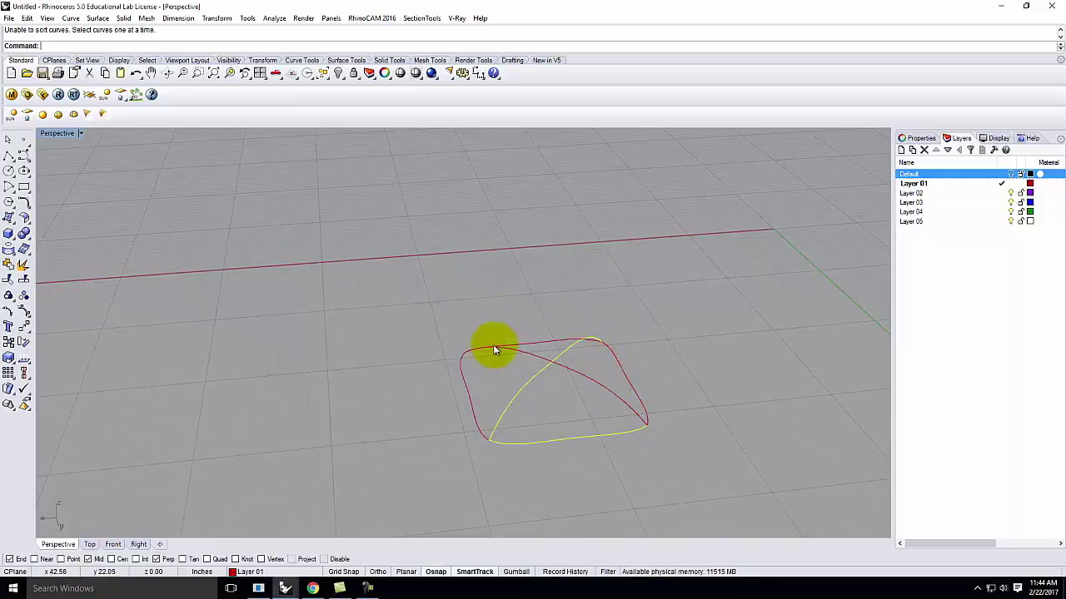
left_click(388, 366)
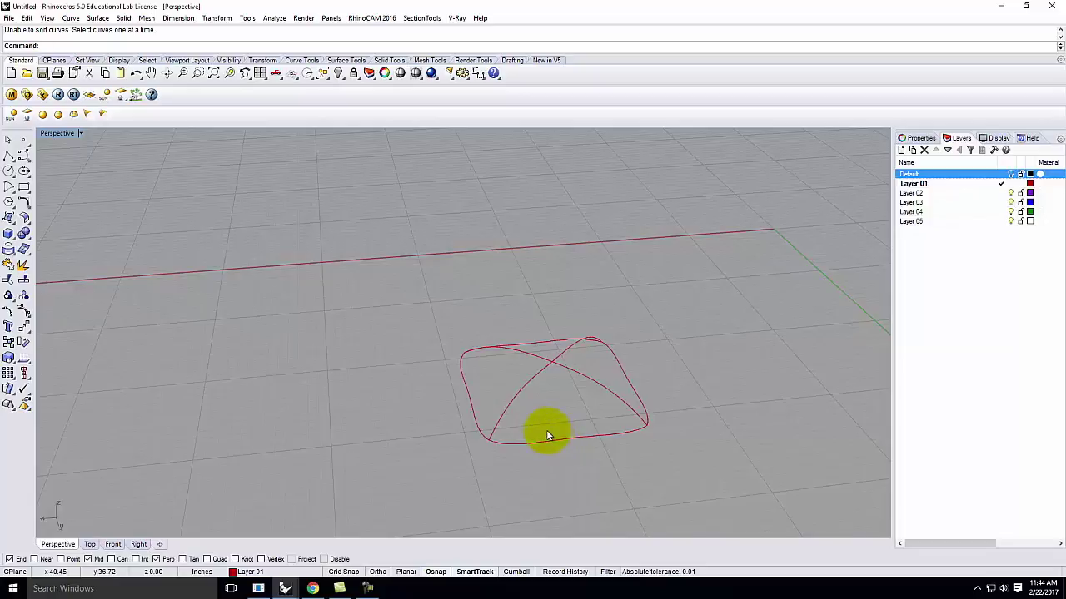
- Examine the individual outline edges and the two arched diagonals to work out how they should group for the network surface
left_click(571, 441)
left_click(618, 372)
left_click(553, 340)
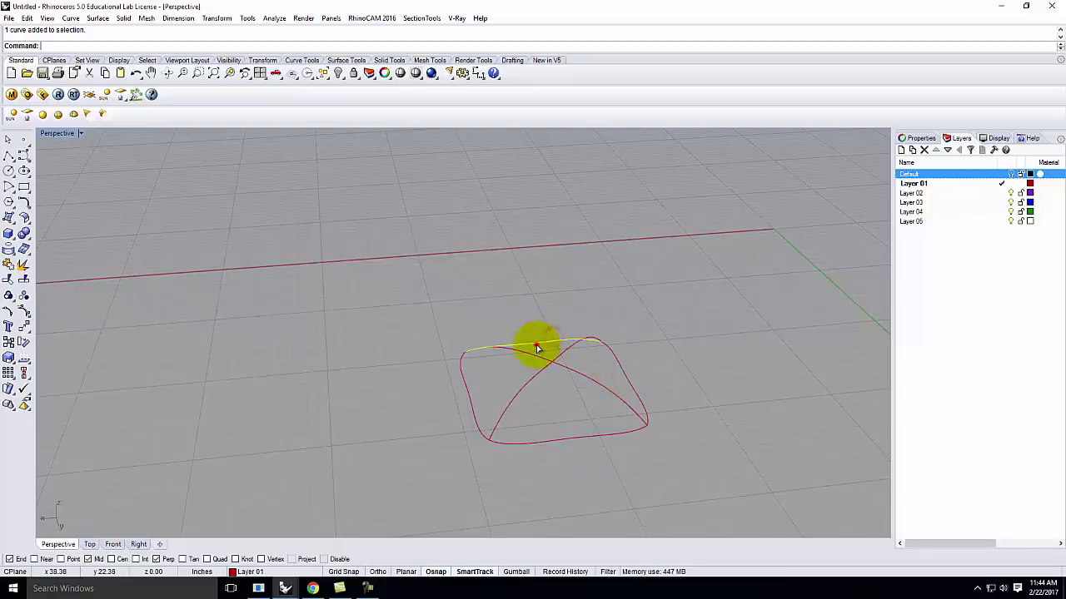
left_click(470, 399)
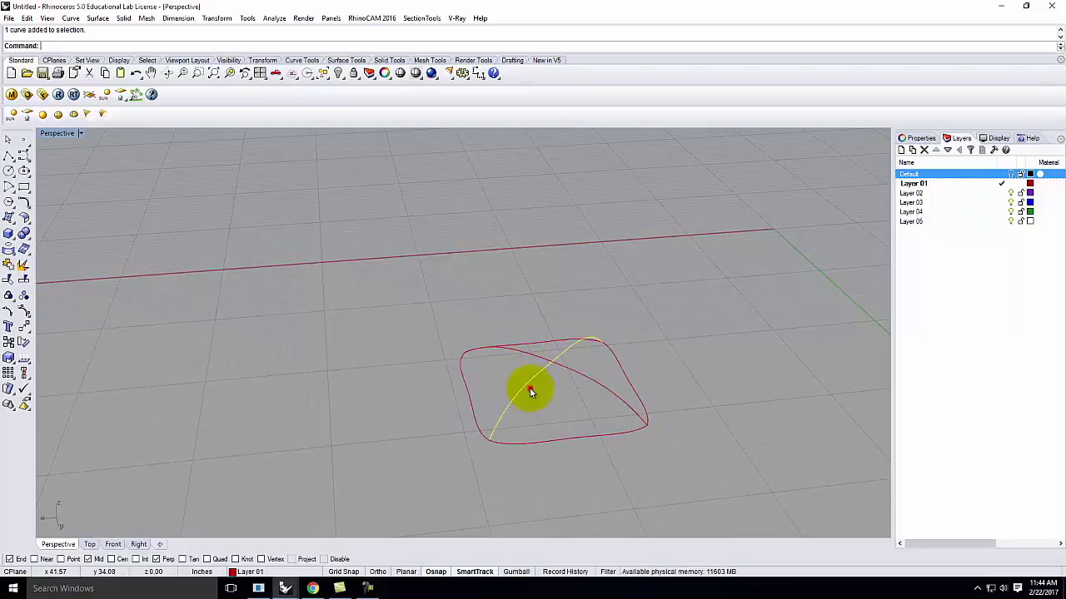
left_click(594, 380)
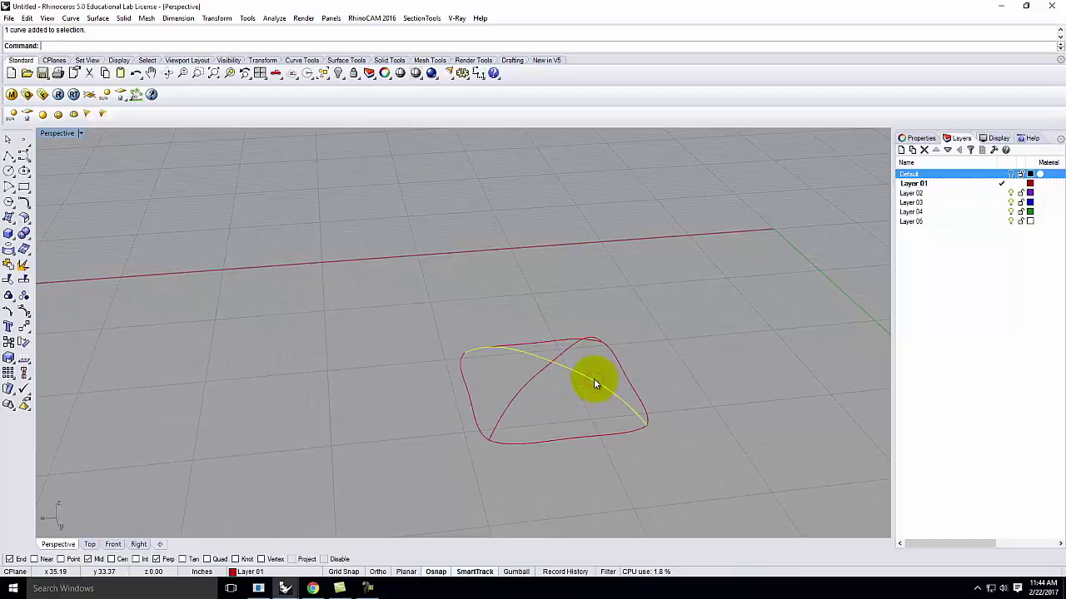
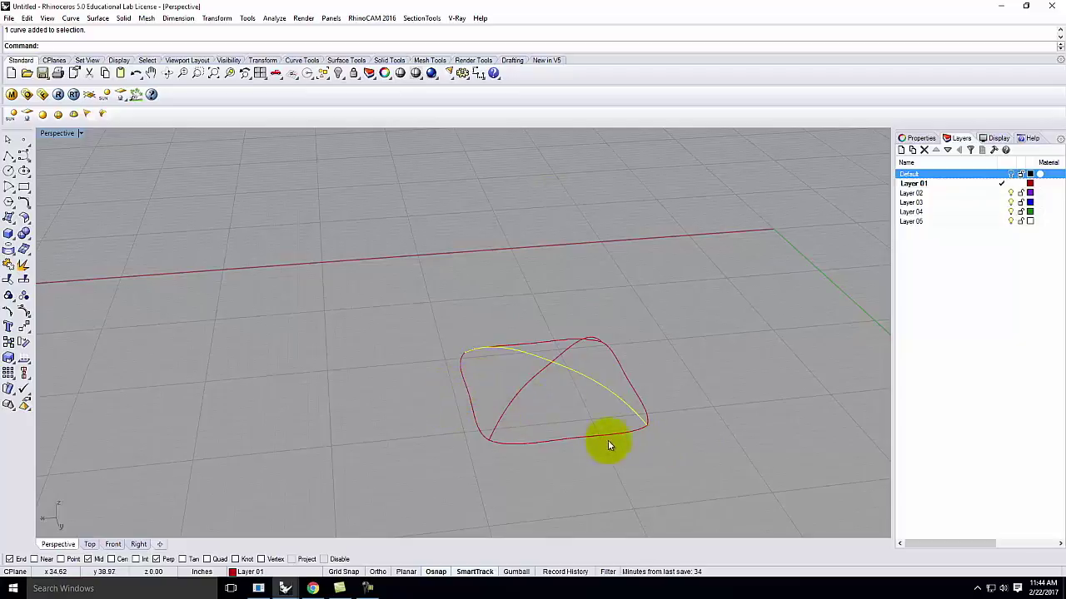
left_click(576, 371)
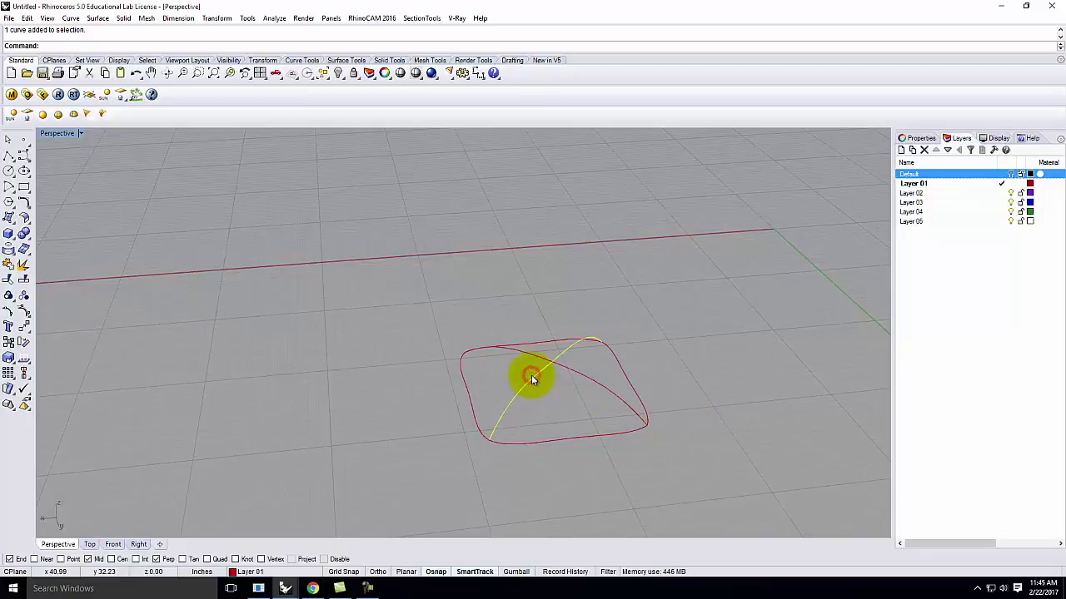
left_click(559, 438)
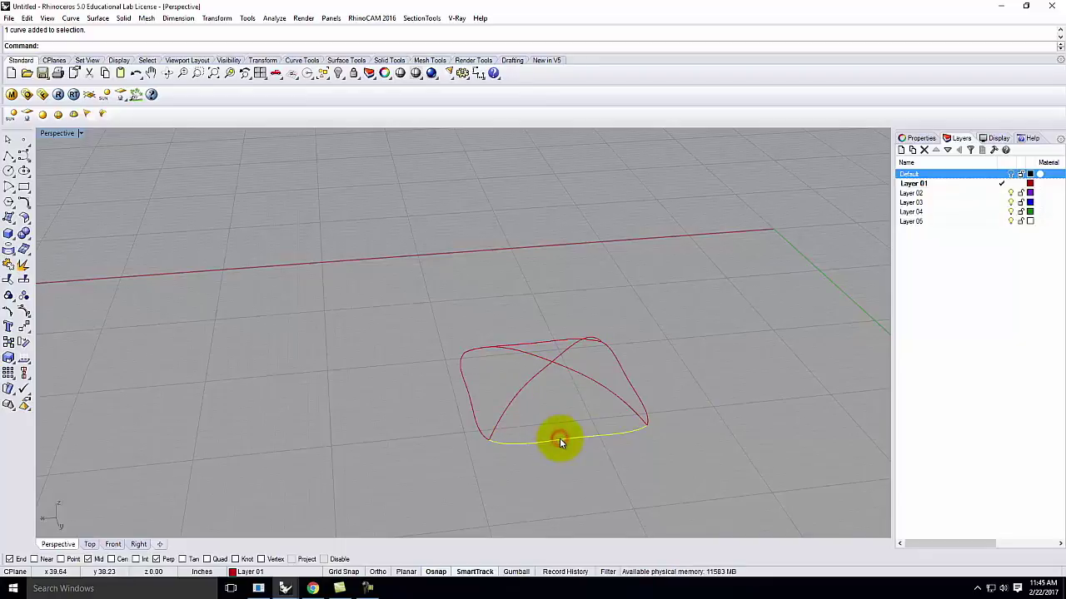
left_click(625, 365)
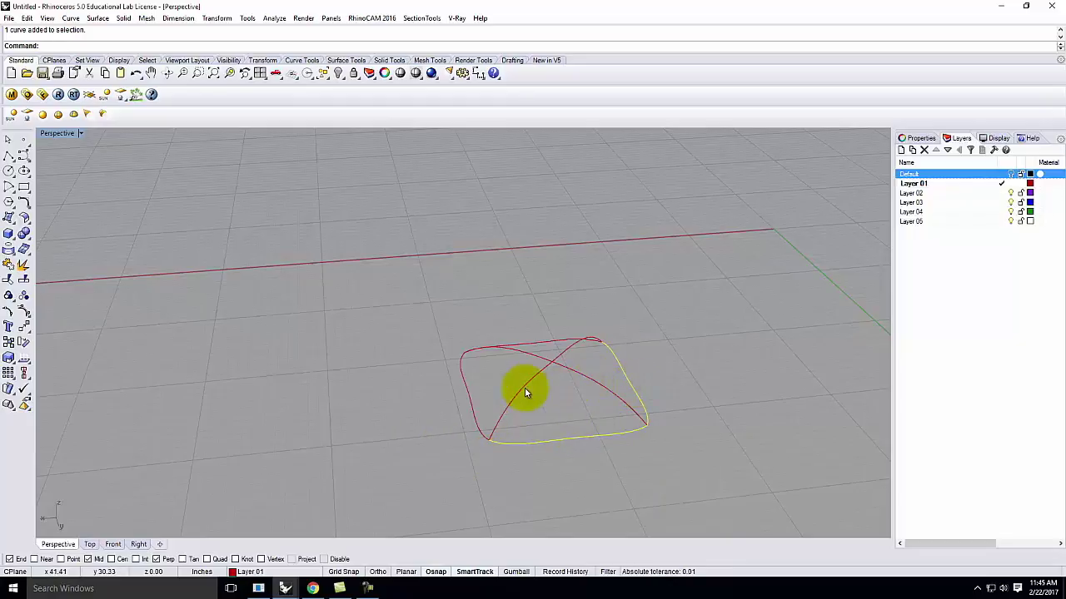
left_click(525, 389)
- Join the outline's front and right edges, which meet at one end of the first diagonal, into one open curve
left_click(559, 446)
left_click(580, 435)
left_click(639, 393)
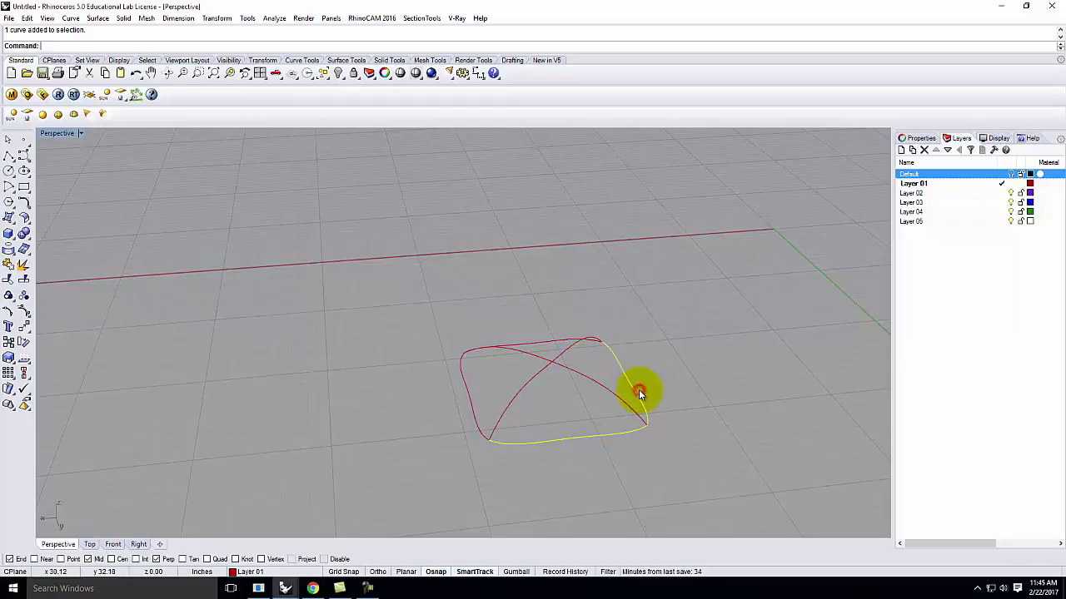
key("Return")
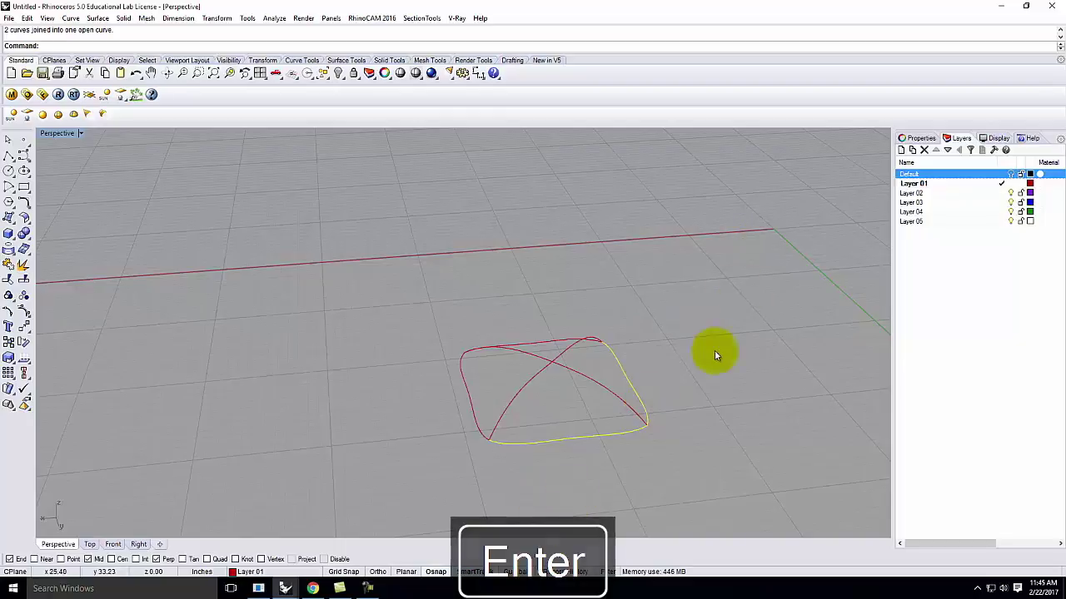
- Try to join the outline's left and back edges into one open curve
left_click(468, 395)
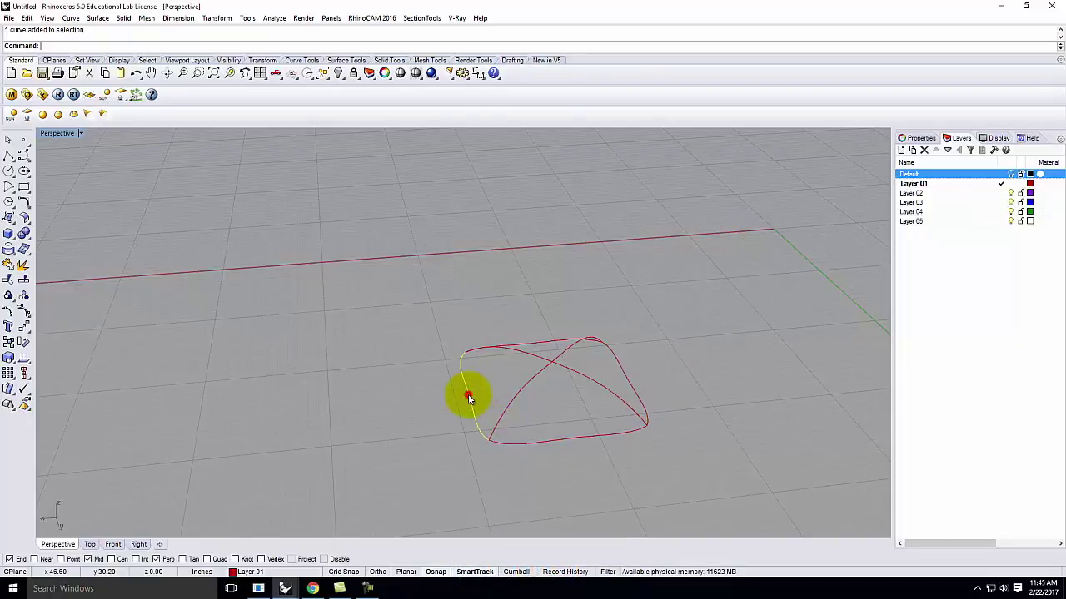
left_click(530, 343)
type("Joinm")
key("Return")
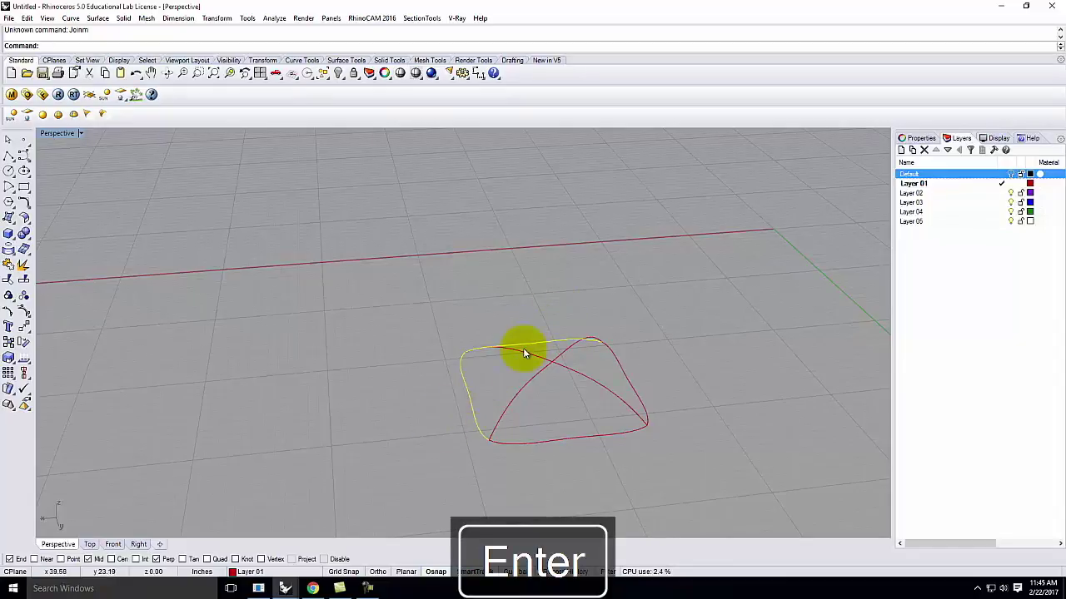
- Try to create a curve network surface from both diagonals, the joined front-right curve and the separate left and back edges
left_click(598, 381)
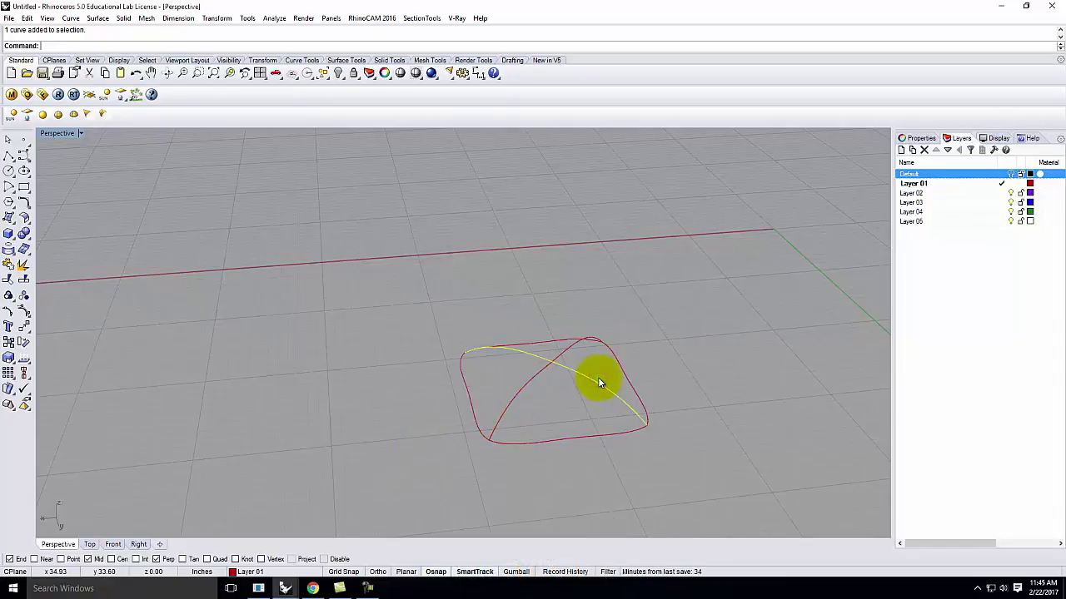
left_click(492, 321)
left_click_drag(369, 282, 702, 494)
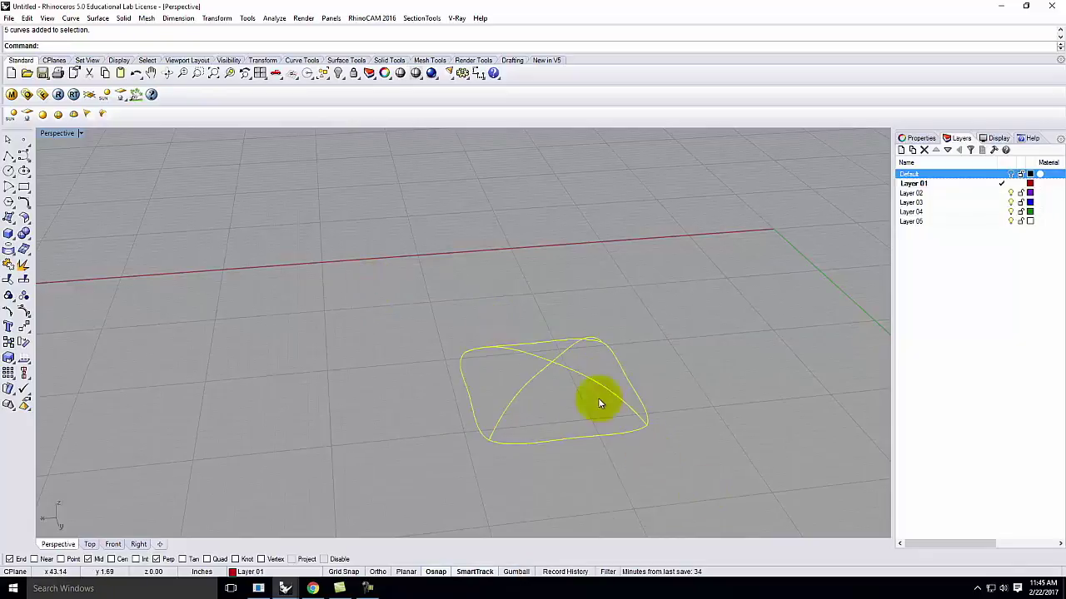
left_click(97, 17)
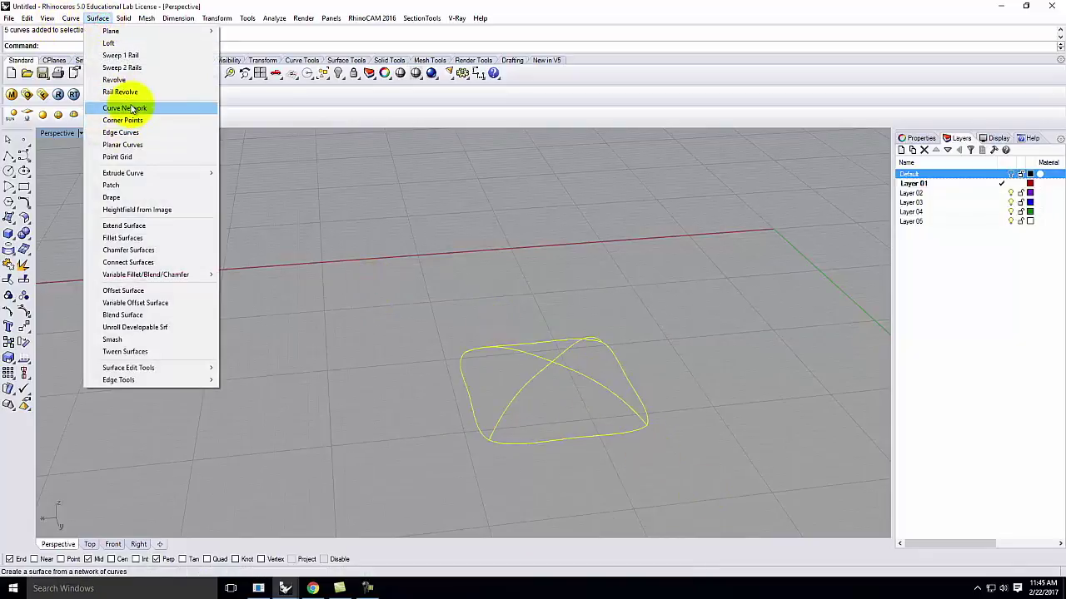
left_click(125, 107)
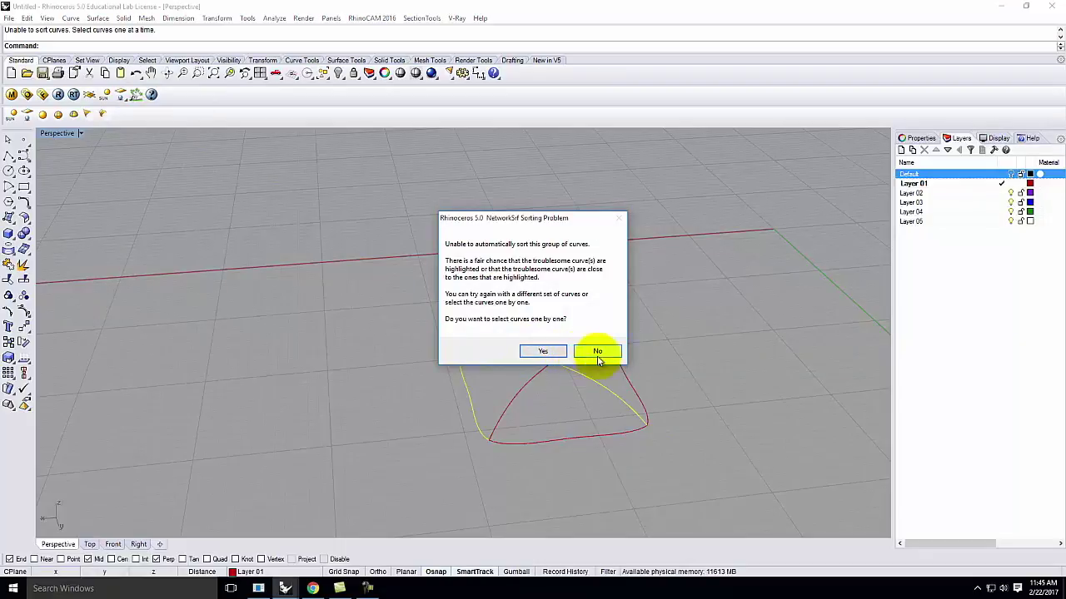
key("Escape")
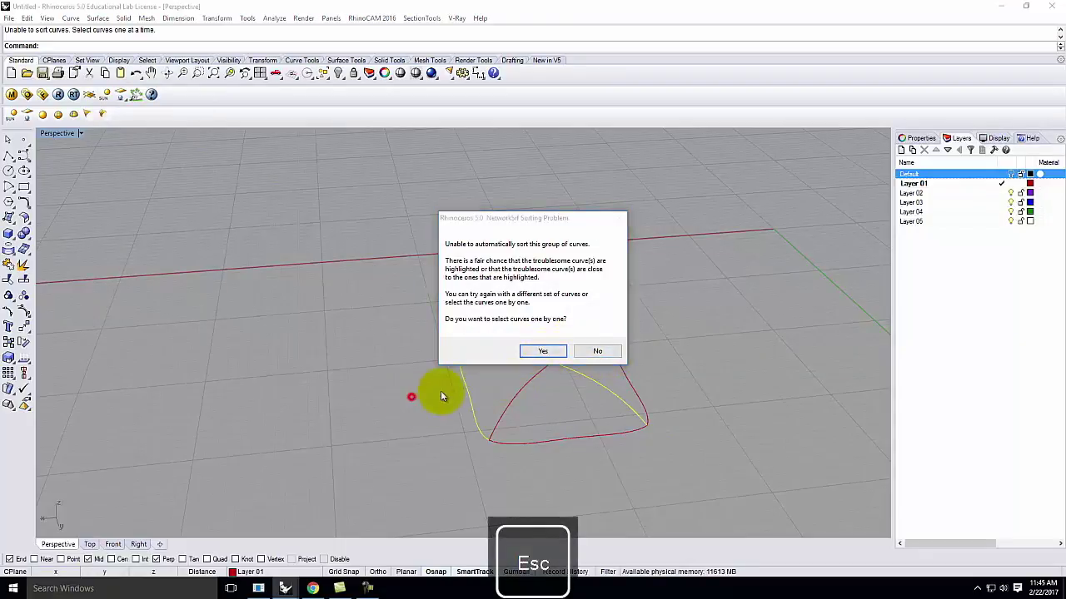
left_click(597, 351)
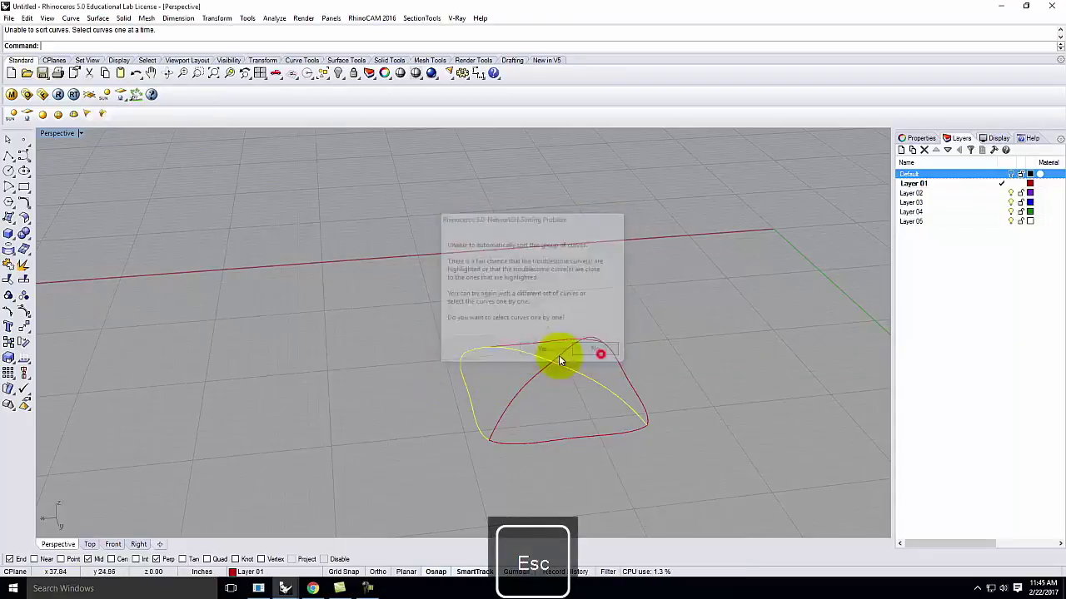
- Join the outline's left and back edges into one open curve and clear the selection
left_click(462, 368)
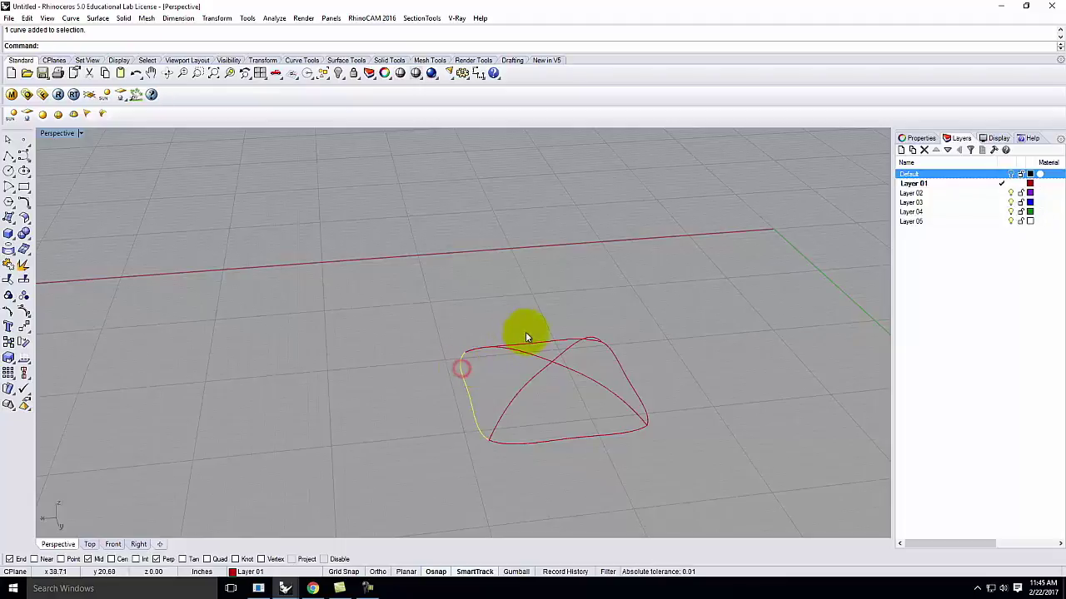
key("Return")
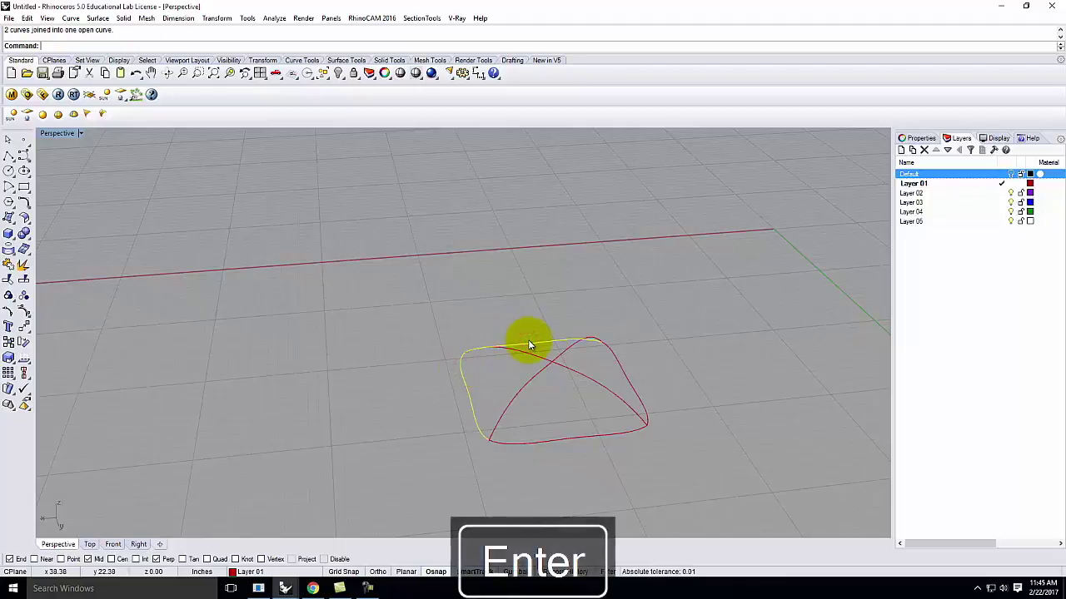
left_click(374, 363)
left_click(463, 375)
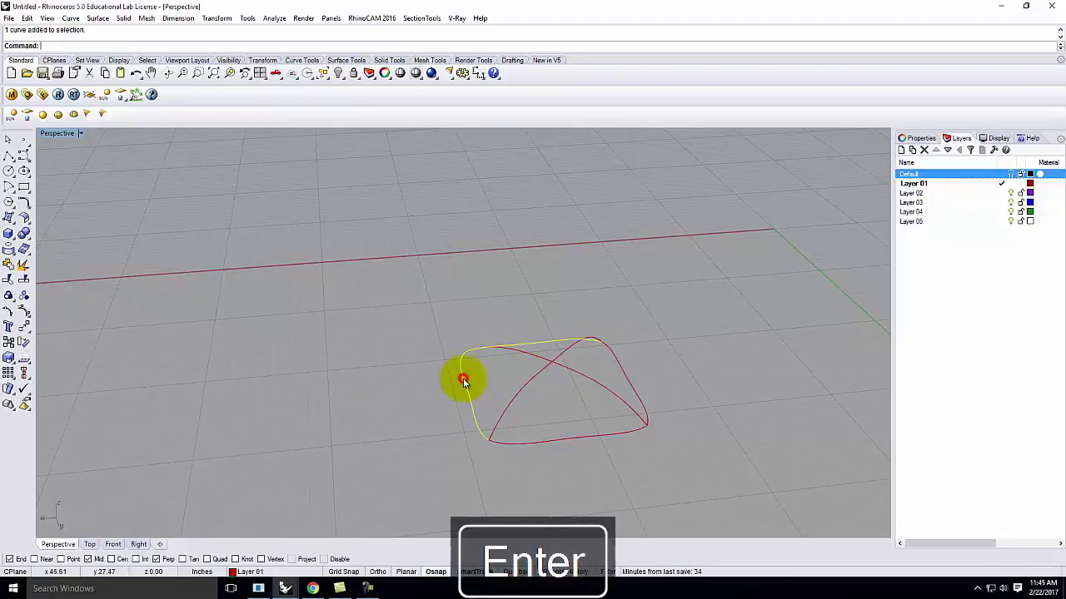
key("Escape")
left_click(638, 459)
- Create a curve network surface from the two joined outline curves and both arched diagonals, keeping Position edge matching
left_click_drag(383, 284, 698, 487)
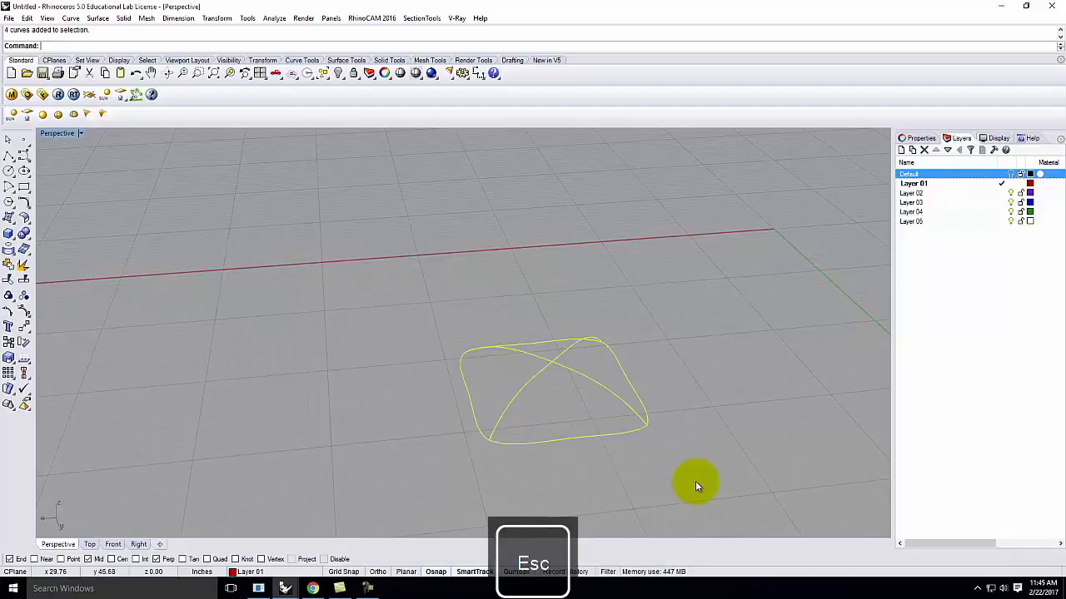
key("Return")
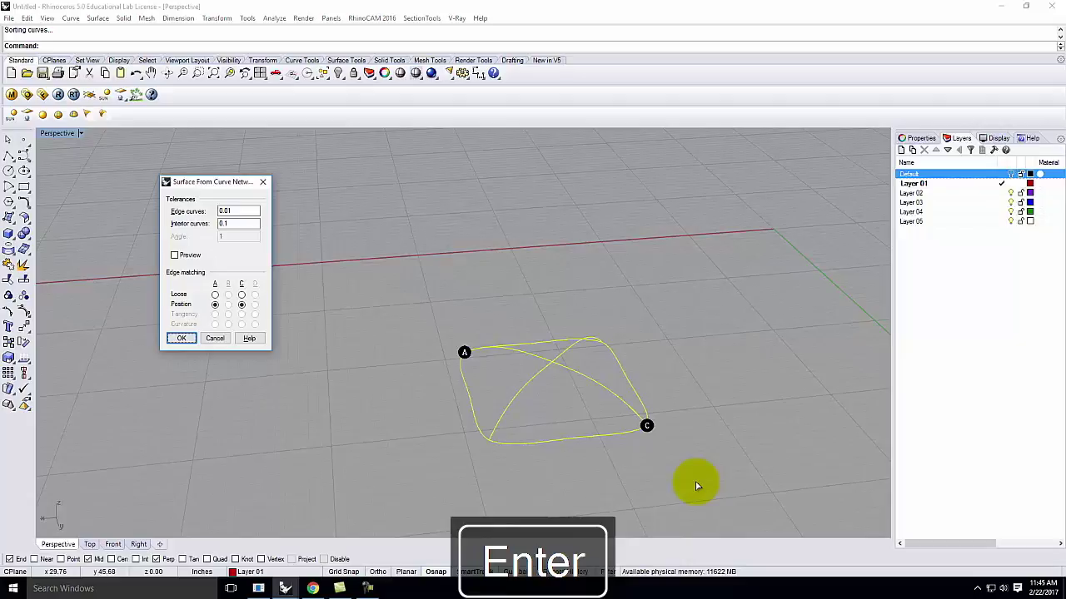
left_click(182, 339)
- Set the perspective view's display mode to Shaded and look at the new cushion surface
right_click_drag(719, 366, 679, 400)
left_click(80, 133)
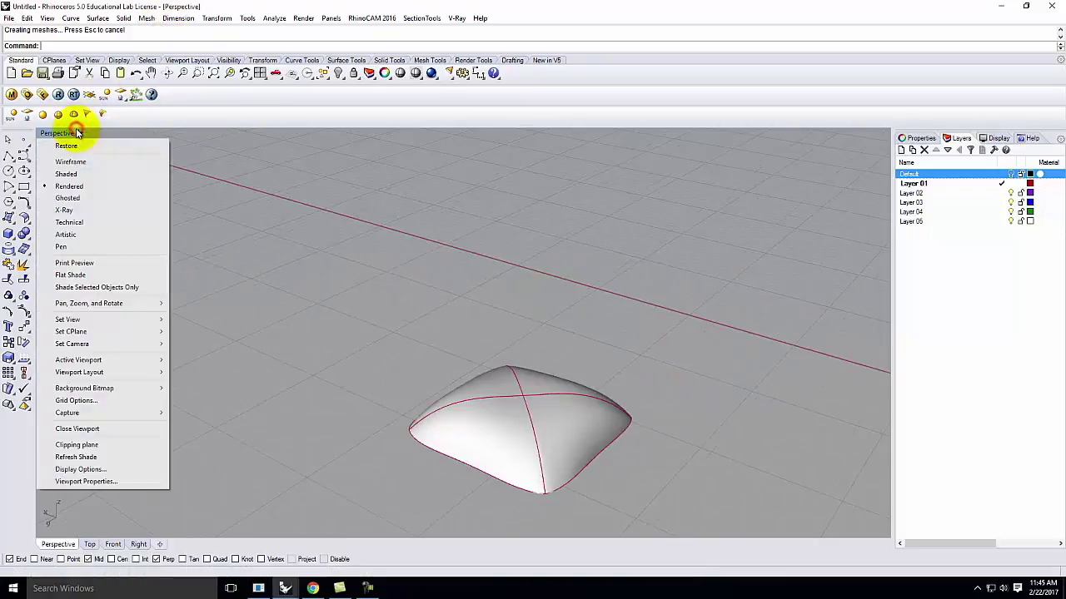
left_click(81, 174)
mouse_move(702, 362)
right_mouse_down()
mouse_move(647, 380)
mouse_move(490, 361)
mouse_move(723, 387)
mouse_move(722, 439)
right_mouse_up()
right_click_drag(599, 491, 543, 417)
- Mirror a copy of the cushion surface downward across its horizontal base line in the Front view, using Ortho
left_click(544, 415)
type("mirror")
key("Return")
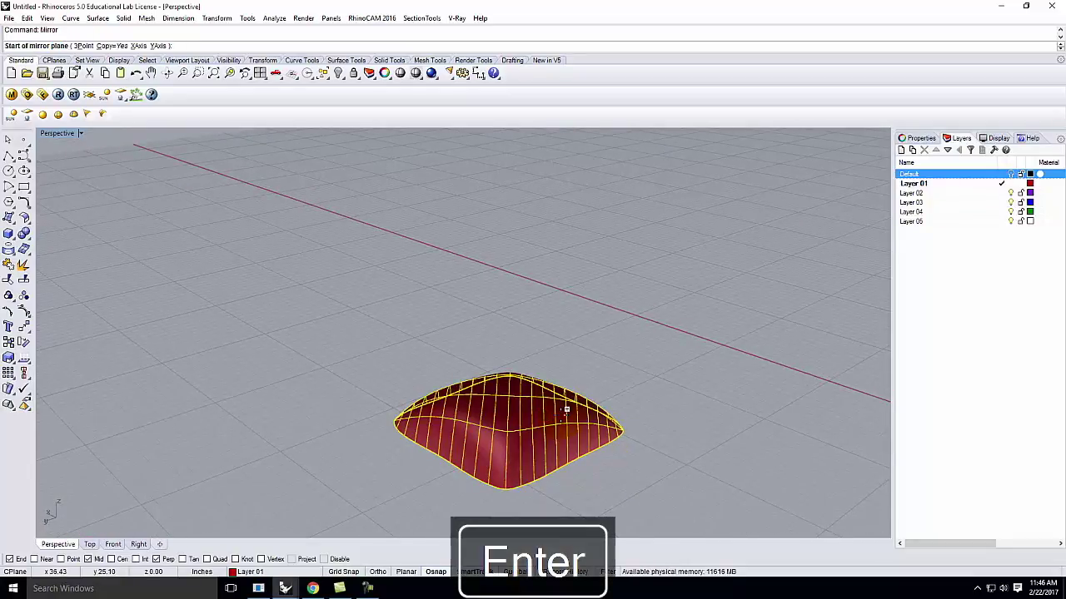
left_click(380, 422)
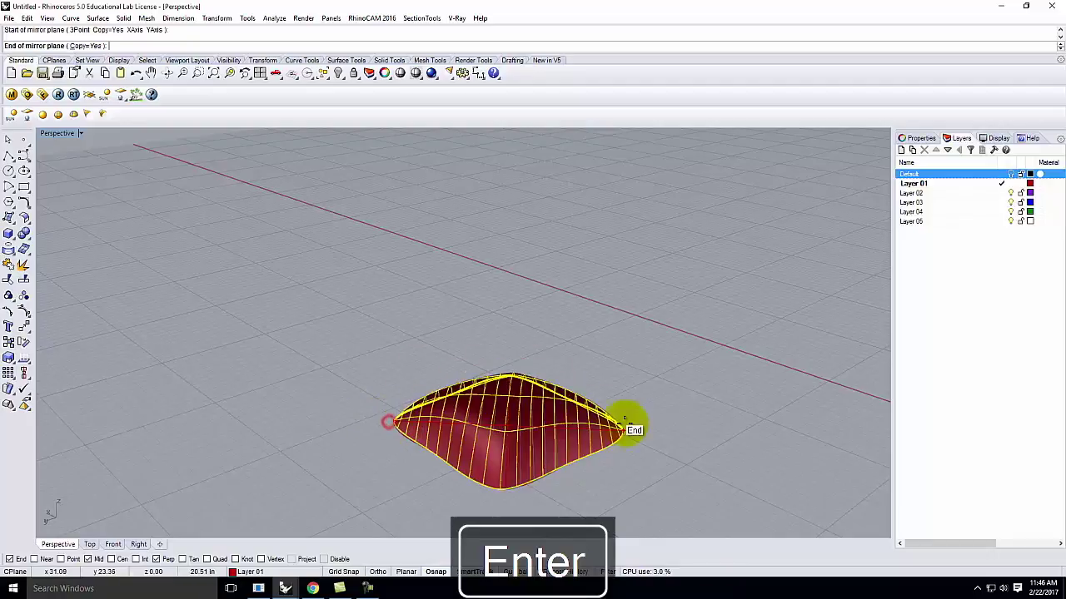
double_click(51, 133)
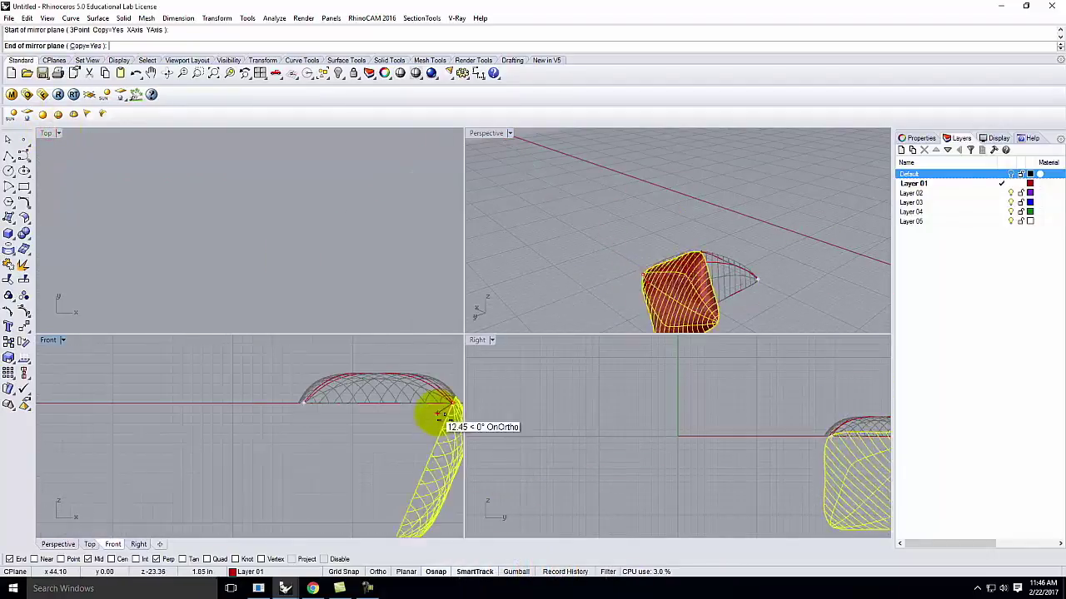
key("F8")
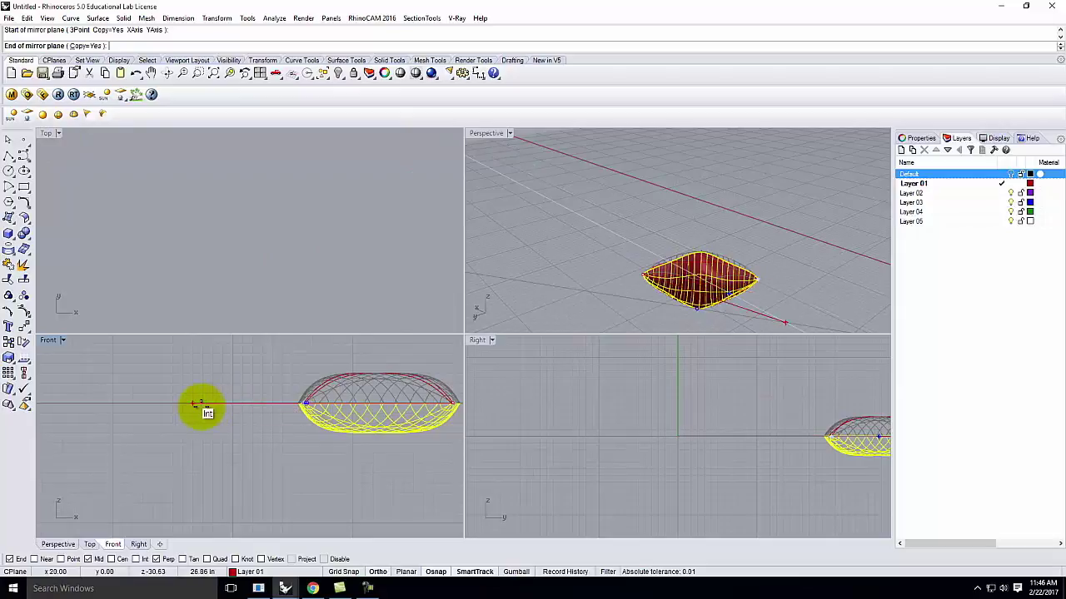
left_click(200, 404)
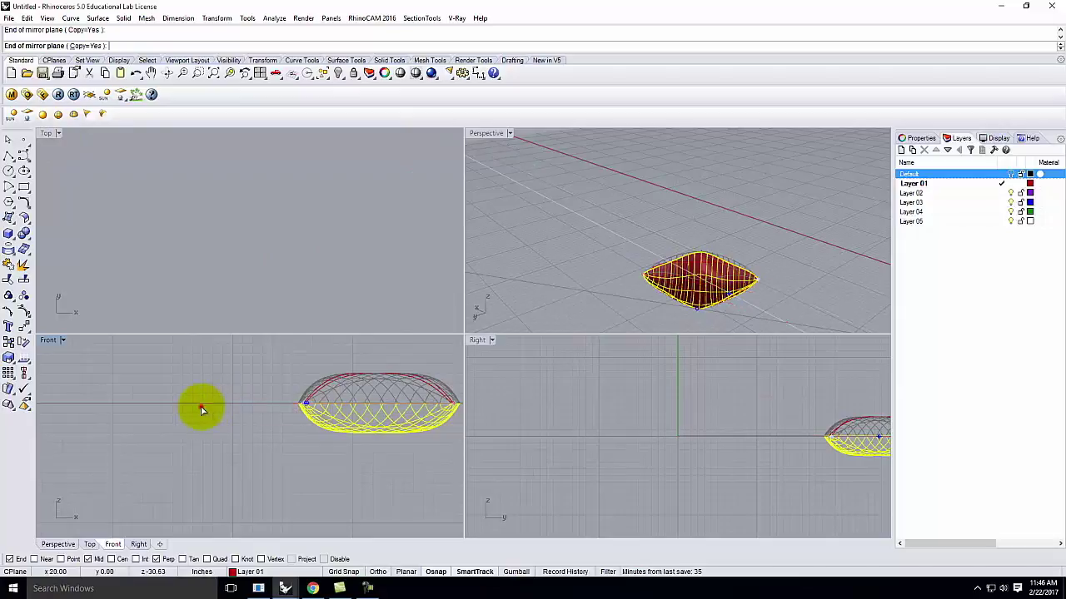
left_click(583, 283)
right_click_drag(643, 278, 707, 86)
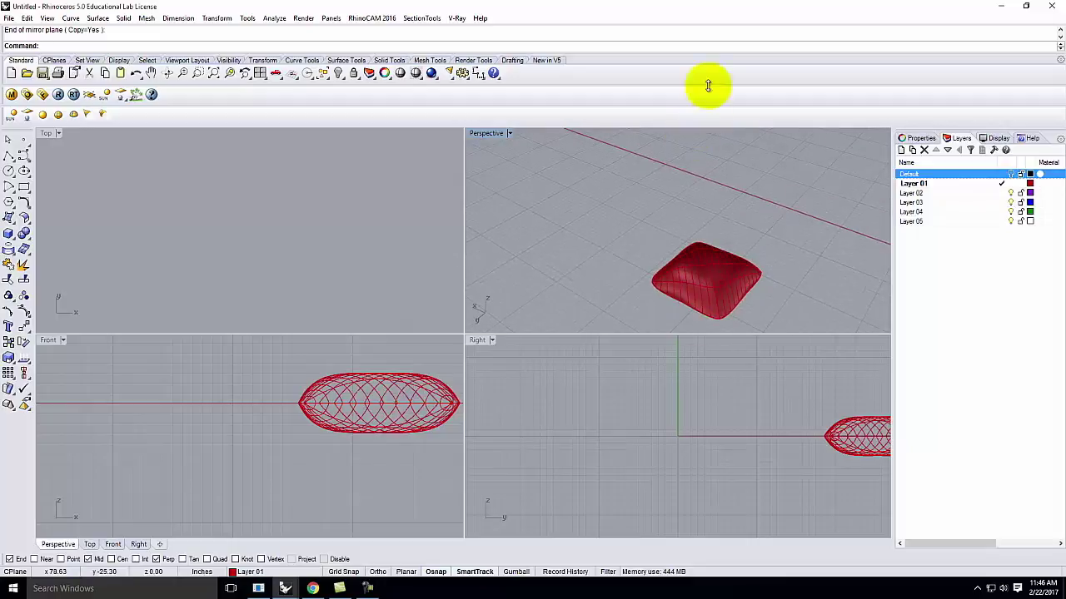
double_click(497, 135)
right_click_drag(452, 335, 666, 371)
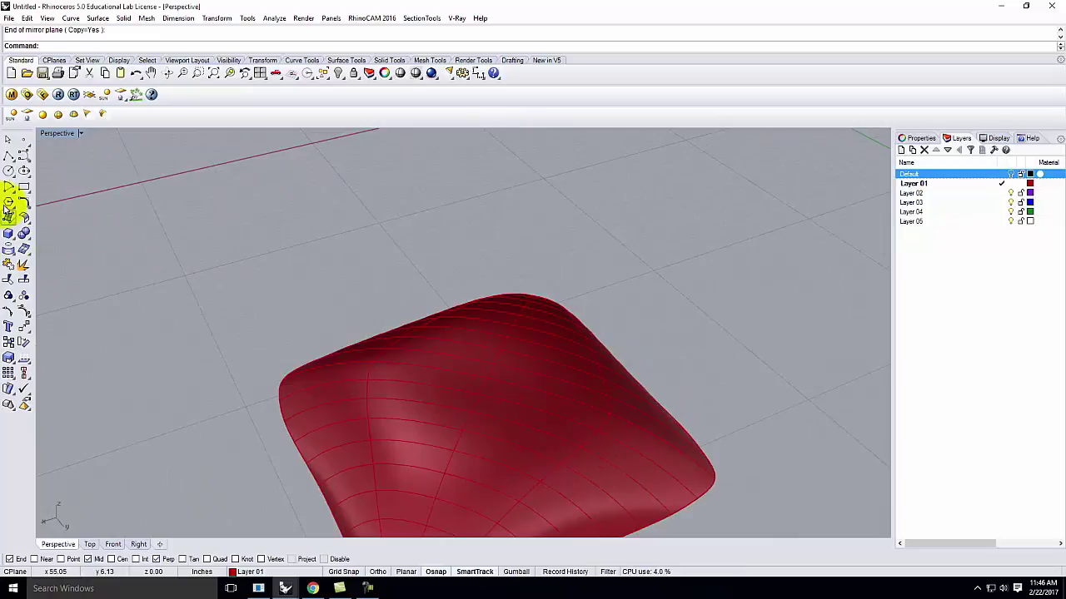
left_click(9, 236)
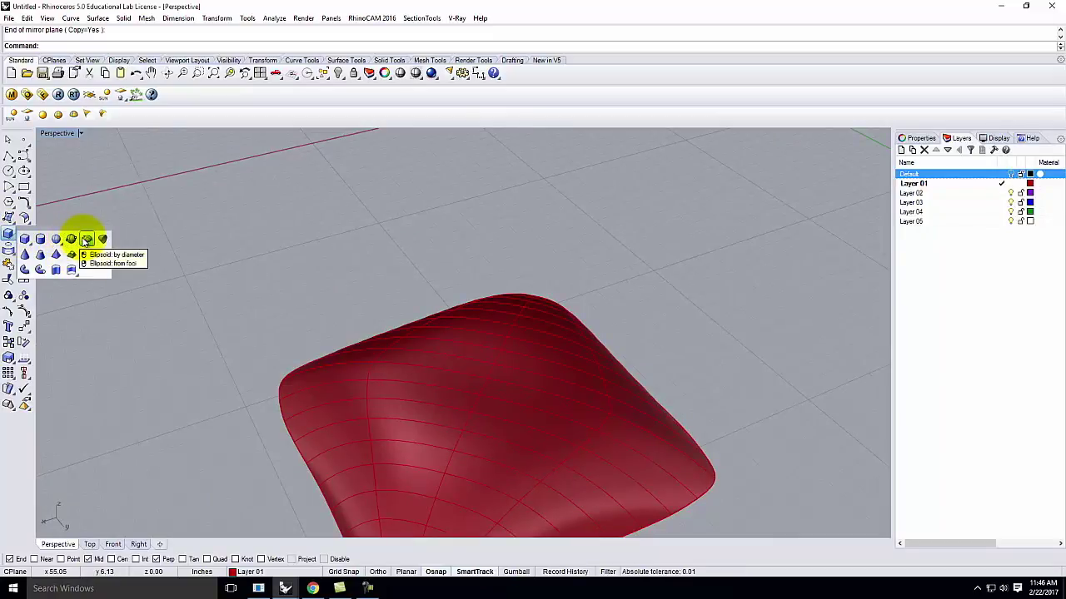
left_click(87, 242)
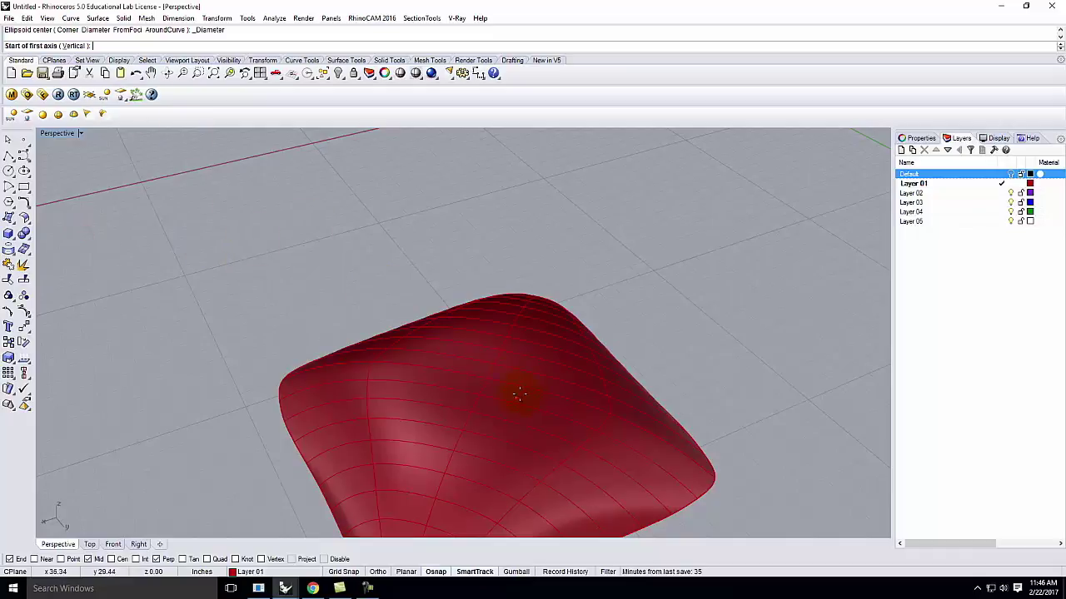
left_click(488, 379)
scroll(521, 385, "up", 3)
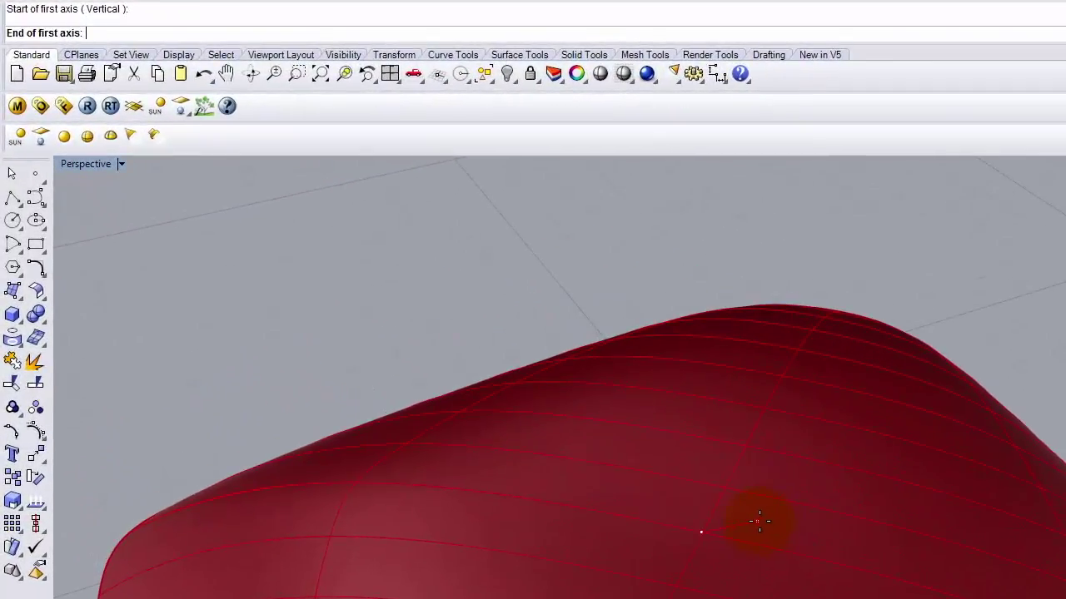
left_click(767, 522)
key("Escape")
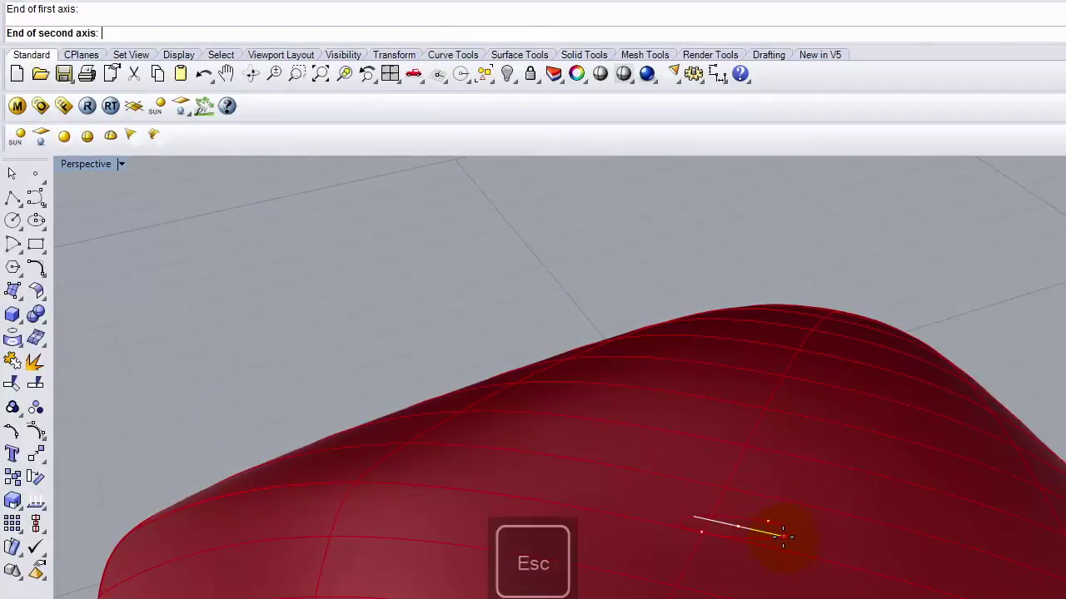
right_click(711, 528)
left_click(710, 527)
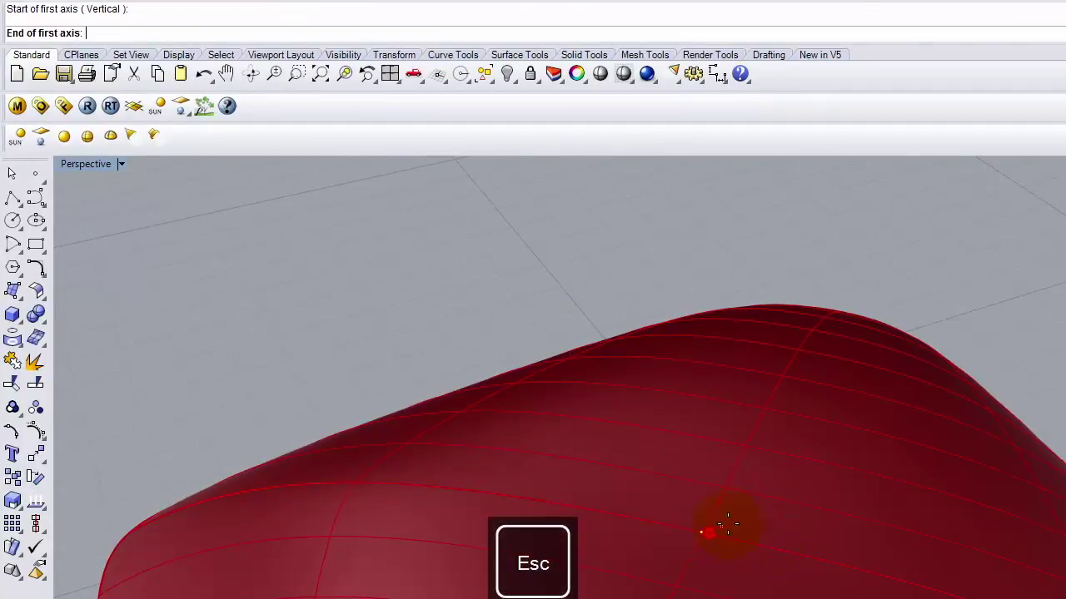
left_click(767, 514)
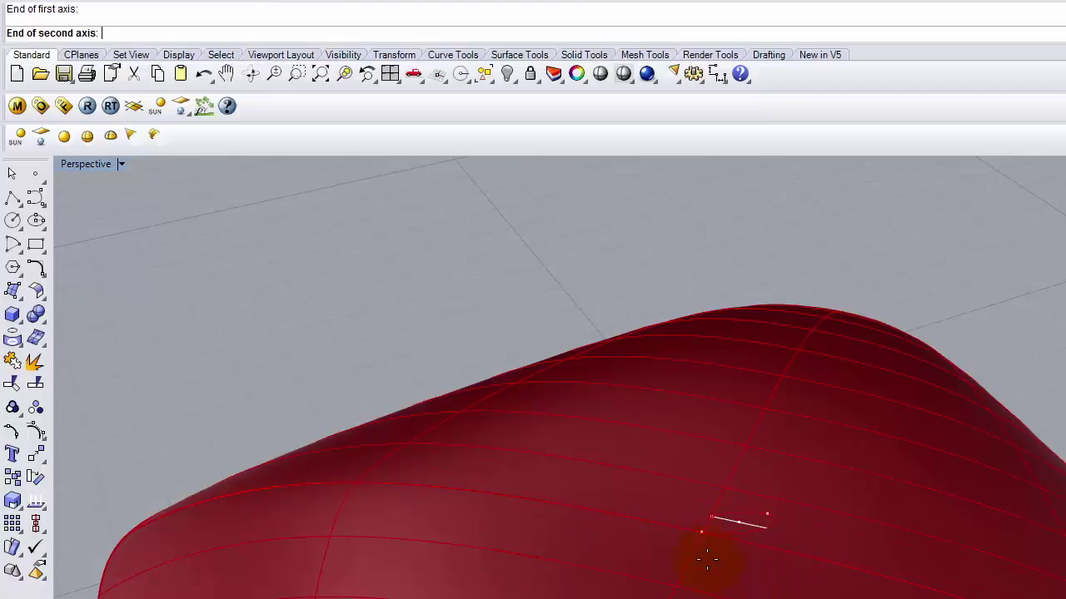
double_click(87, 166)
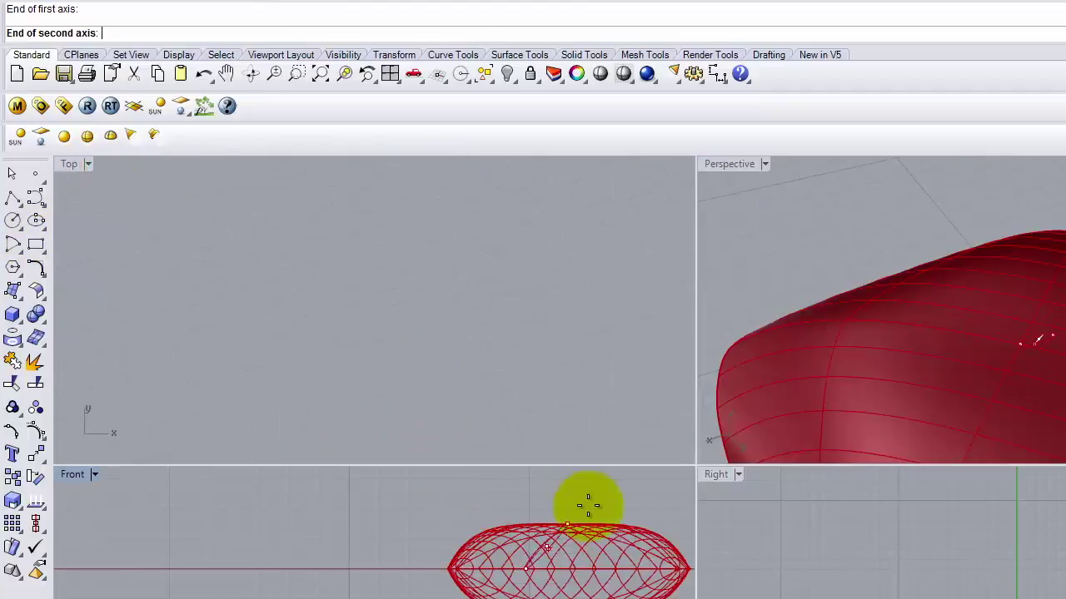
key("Escape")
right_click(1014, 349)
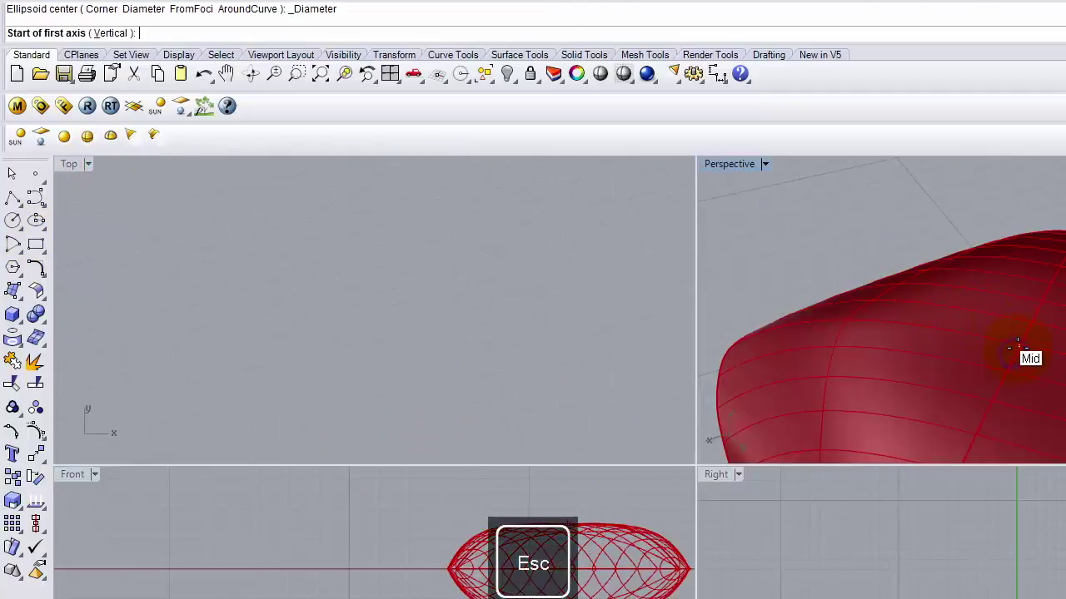
left_click(1018, 347)
key("Escape")
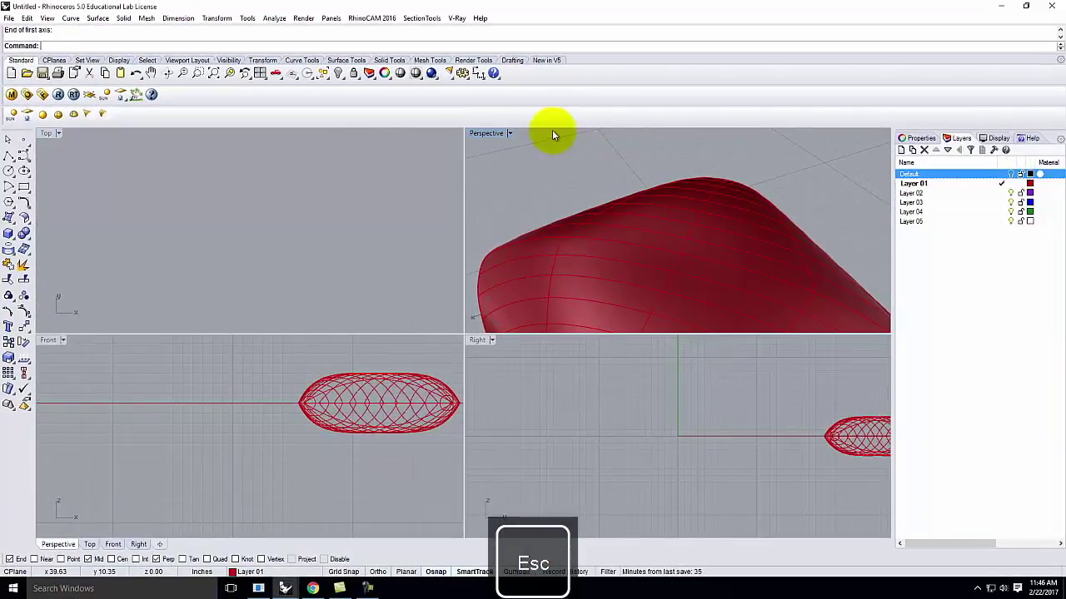
- Start an ellipsoid by diameter on the ground plane beside the cushion, with a round footprint 1 inch across
double_click(505, 134)
scroll(605, 269, "down", 3)
right_click(744, 297)
left_click(731, 297)
type("1")
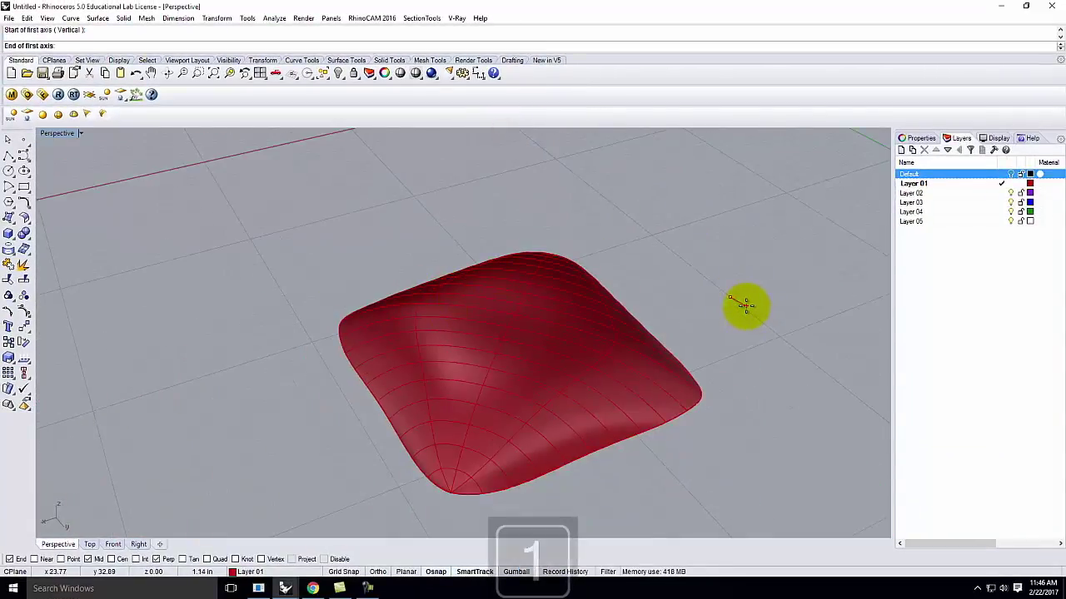
key("Return")
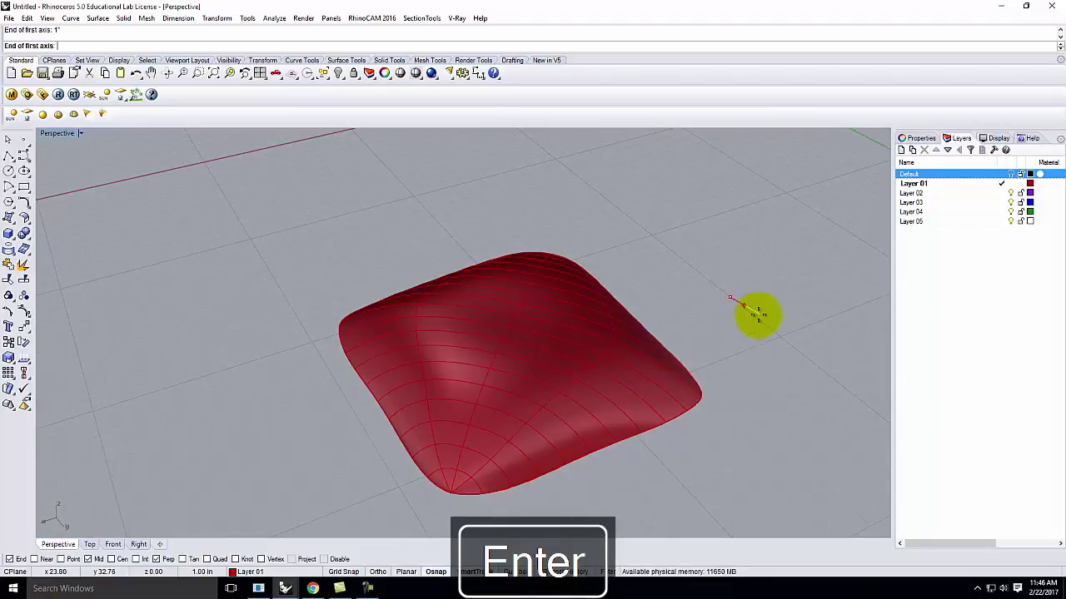
left_click(757, 325)
type("1")
key("shift+Return")
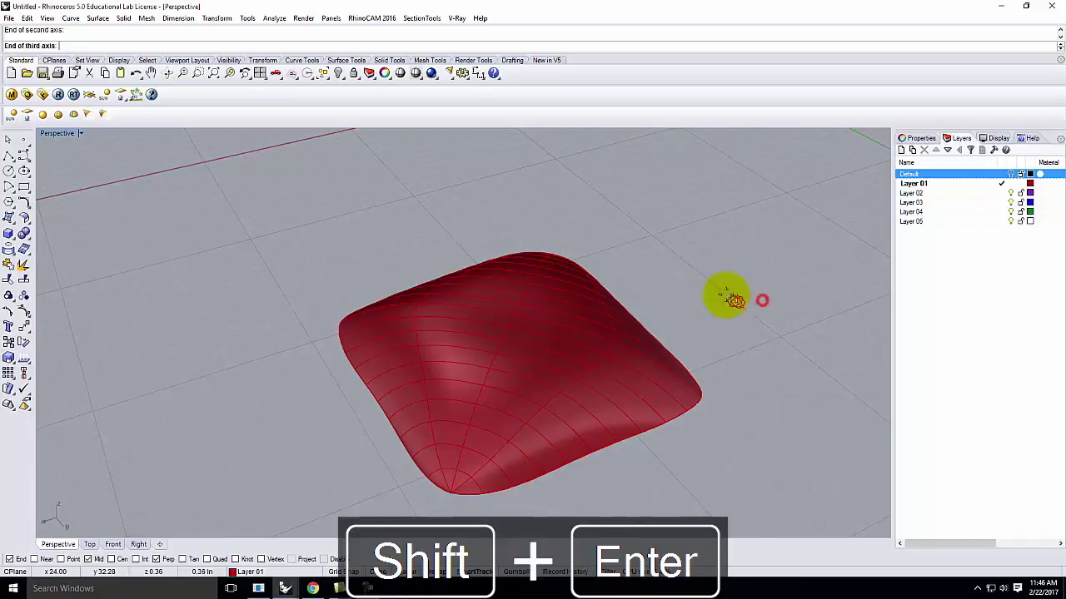
- Finish the ellipsoid by setting its vertical third axis to .25 inch in the Front view
scroll(737, 299, "up", 3)
double_click(58, 134)
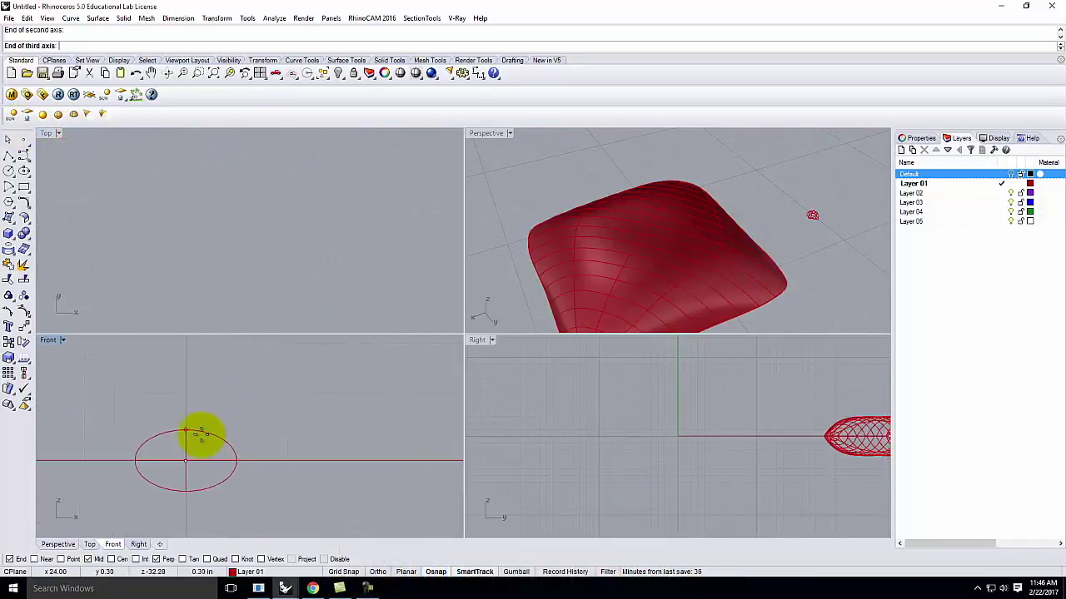
type(".25")
key("Return")
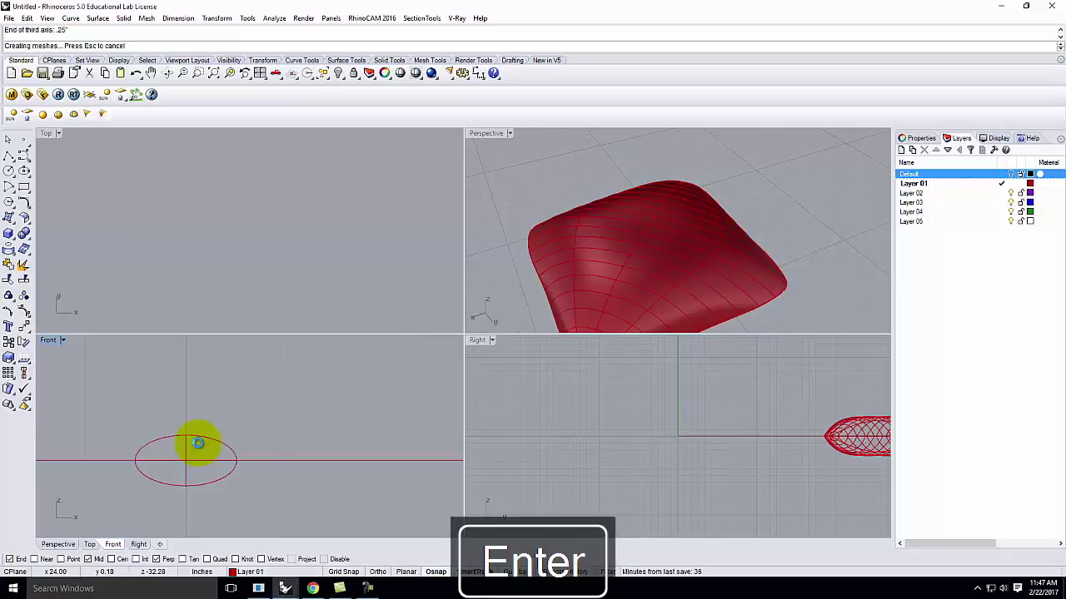
- Move the button ellipsoid from its centre up onto the top of the cushion in the Perspective view
left_click(199, 439)
type("m")
key("Return")
left_click(182, 462)
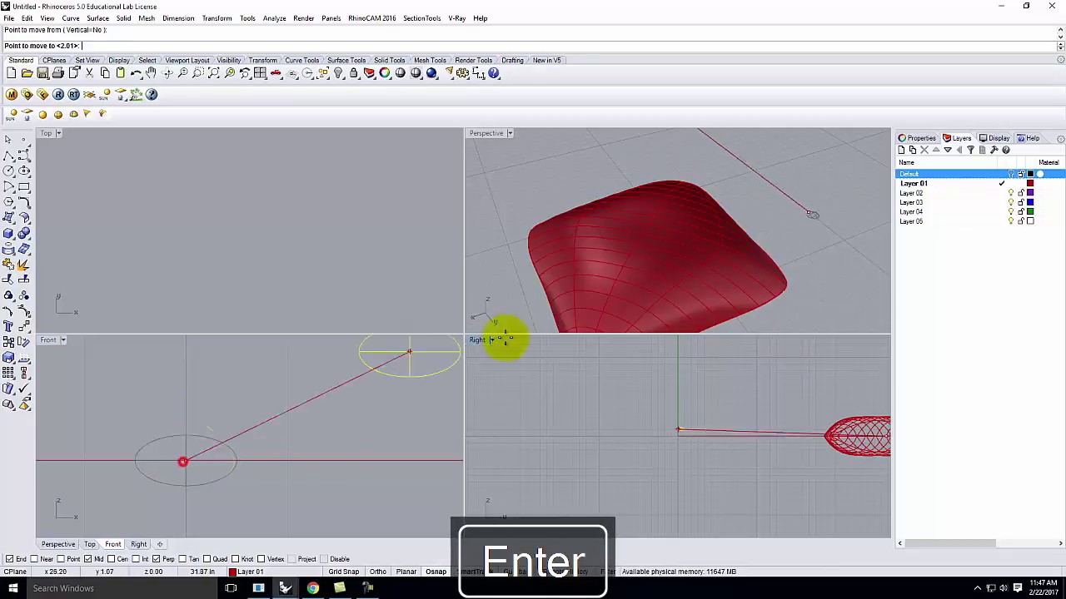
left_click(649, 227)
scroll(703, 221, "up", 5)
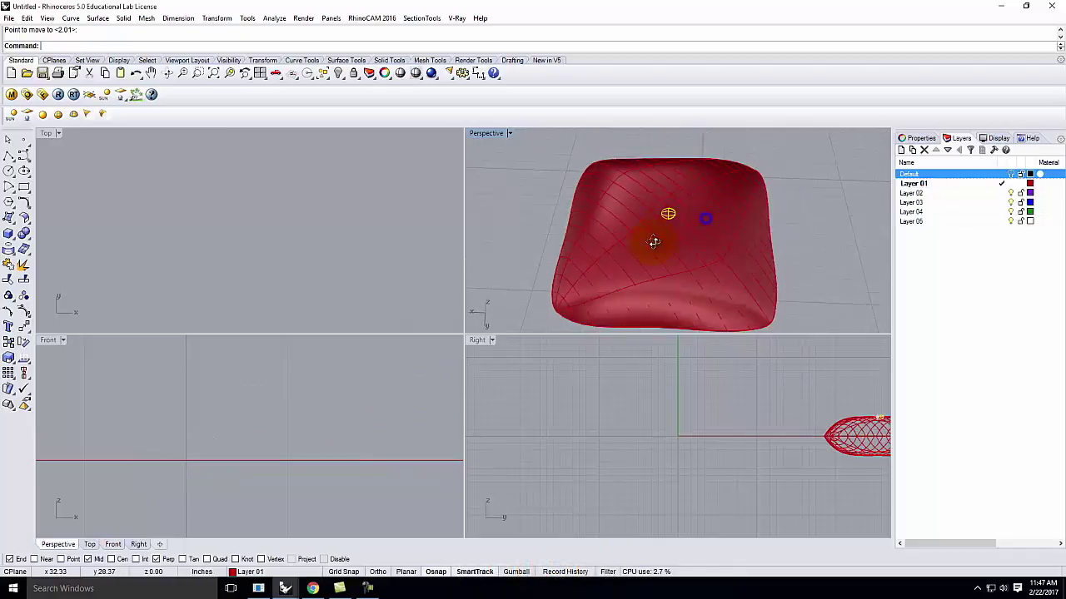
key("Escape")
- Move the button ellipsoid again with the Center snap enabled, placing it where the cushion's two arched curves cross
right_click_drag(719, 239, 723, 188)
right_click_drag(744, 236, 794, 284)
scroll(793, 284, "up", 3)
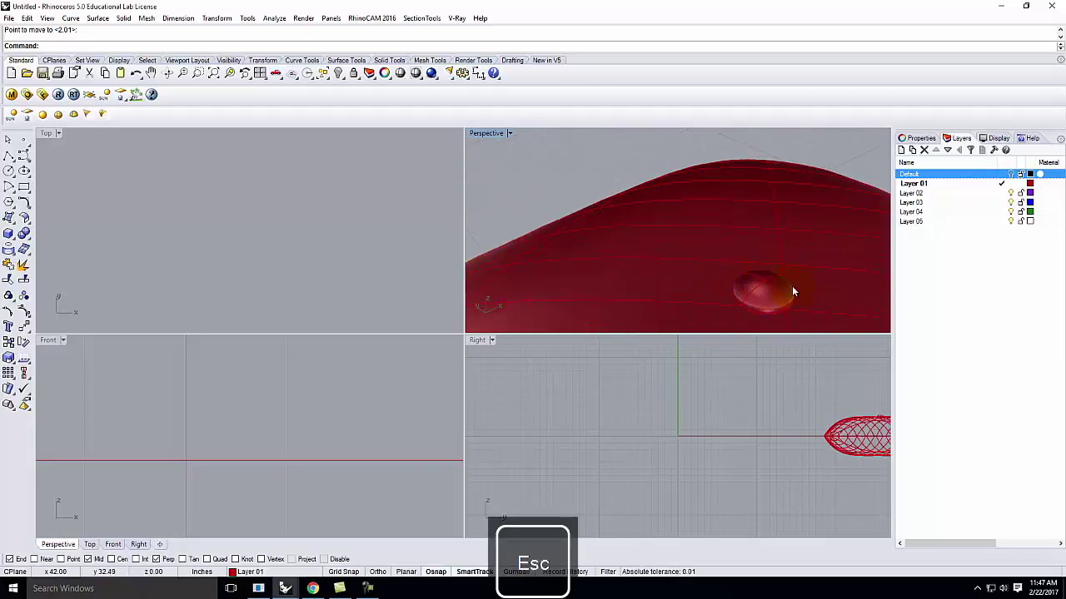
left_click(769, 294)
type("Move")
key("Return")
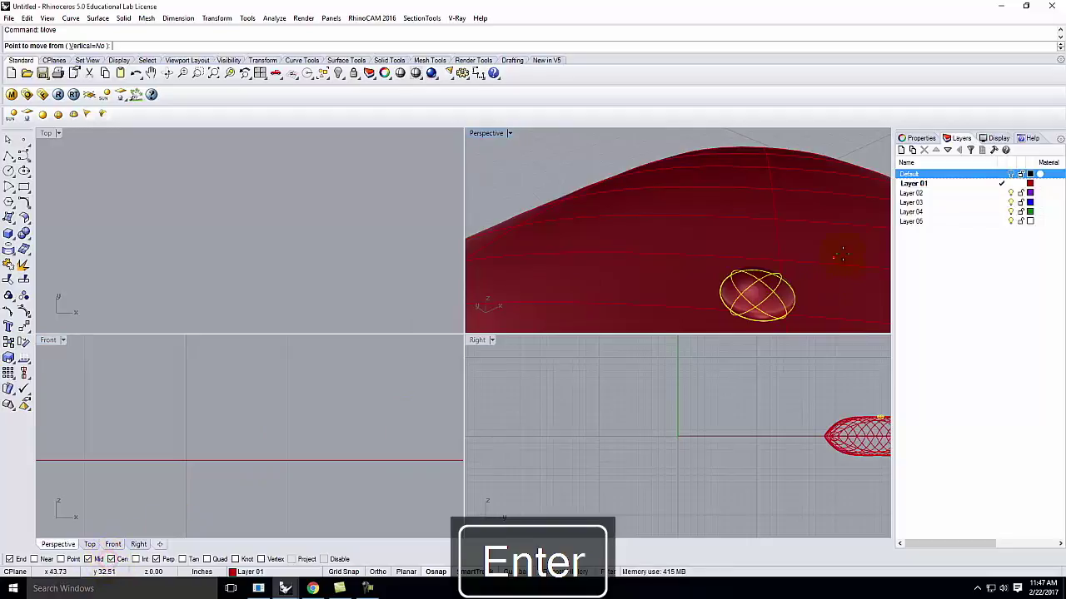
left_click(751, 306)
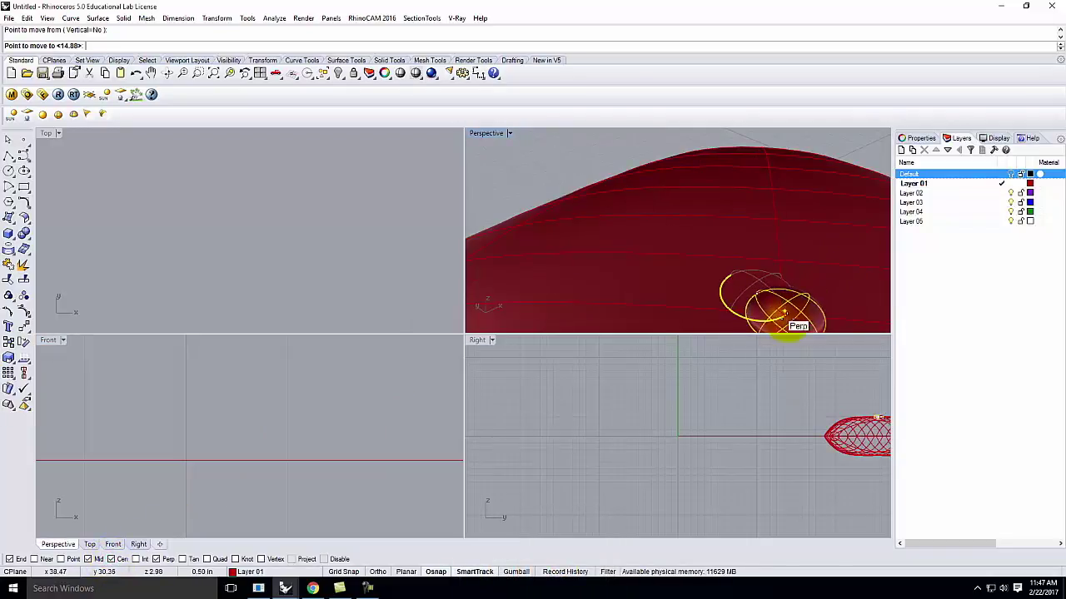
left_click(786, 313)
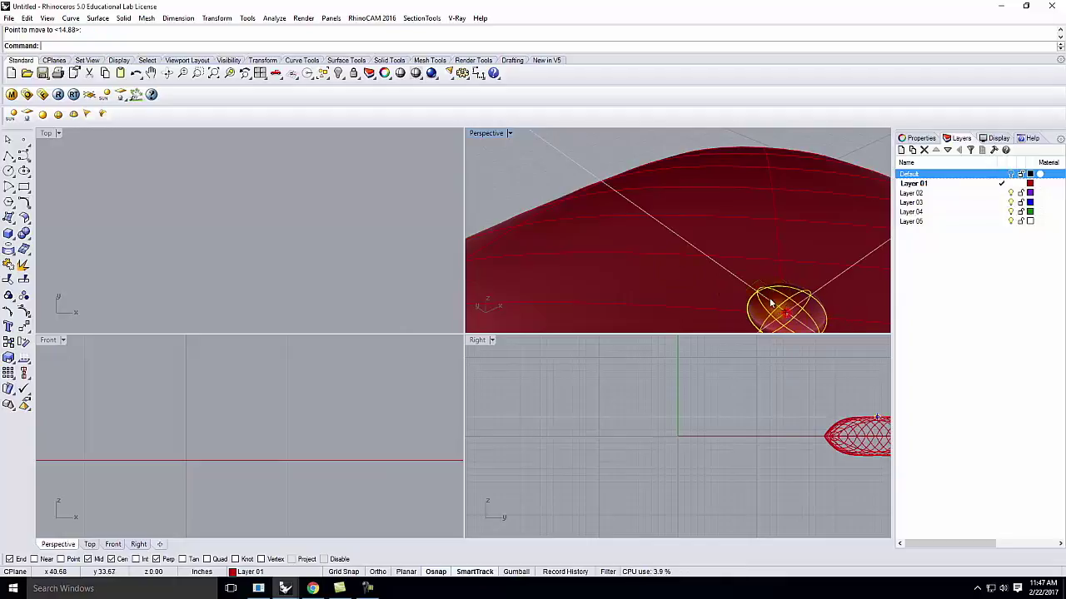
- Delete the cushion's upper and lower surfaces, keeping the curve network and the button
scroll(583, 266, "down", 5)
right_click_drag(768, 251, 849, 305)
scroll(746, 297, "up", 2)
scroll(680, 266, "up", 8)
right_click_drag(747, 264, 641, 254)
left_click(641, 259)
key("Delete")
left_click(561, 259)
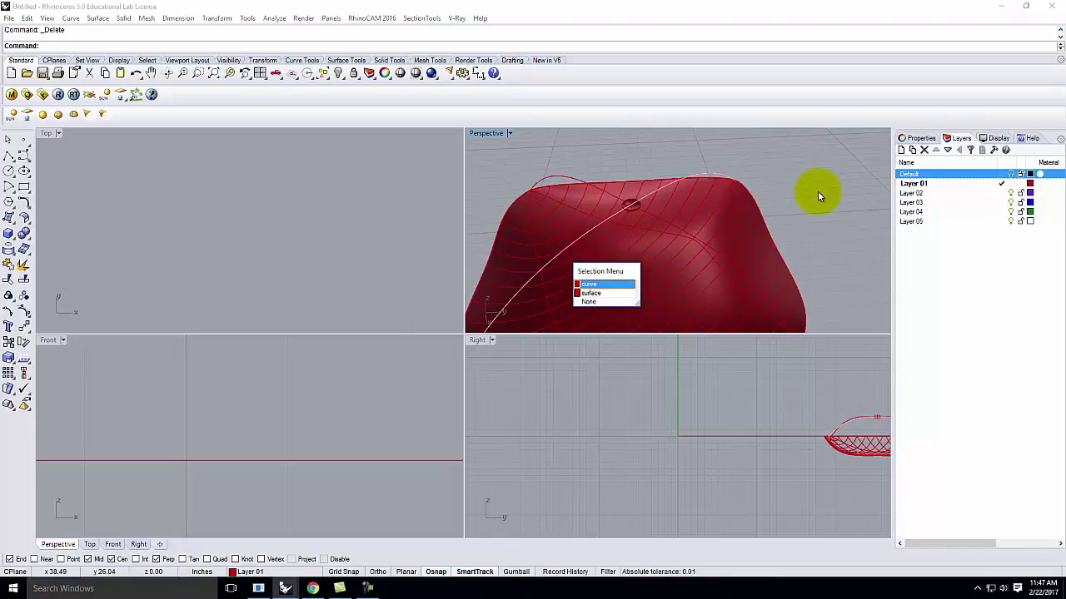
key("Escape")
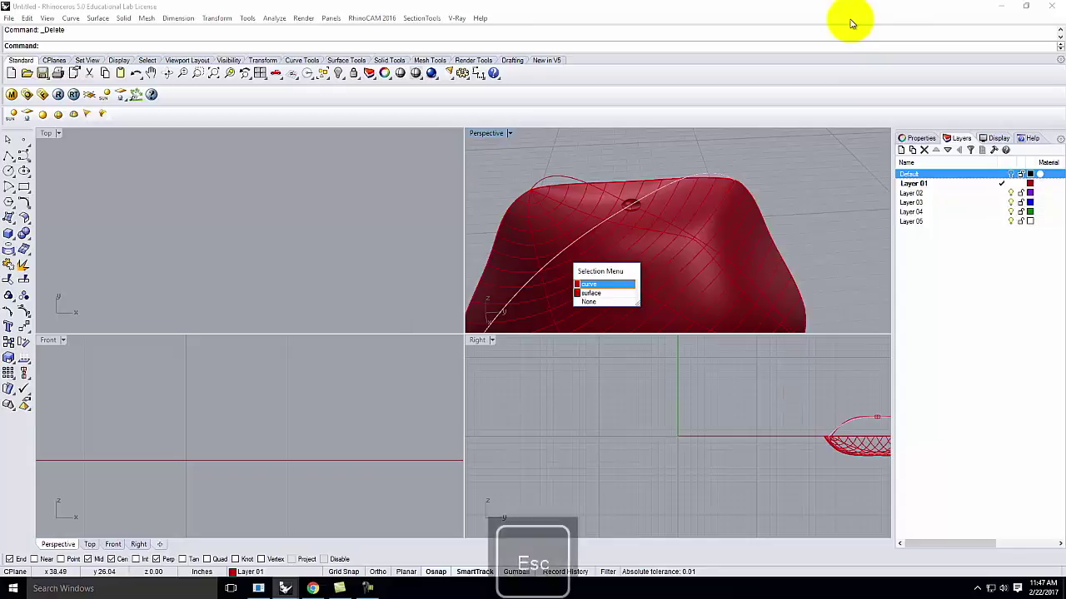
scroll(766, 216, "down", 5)
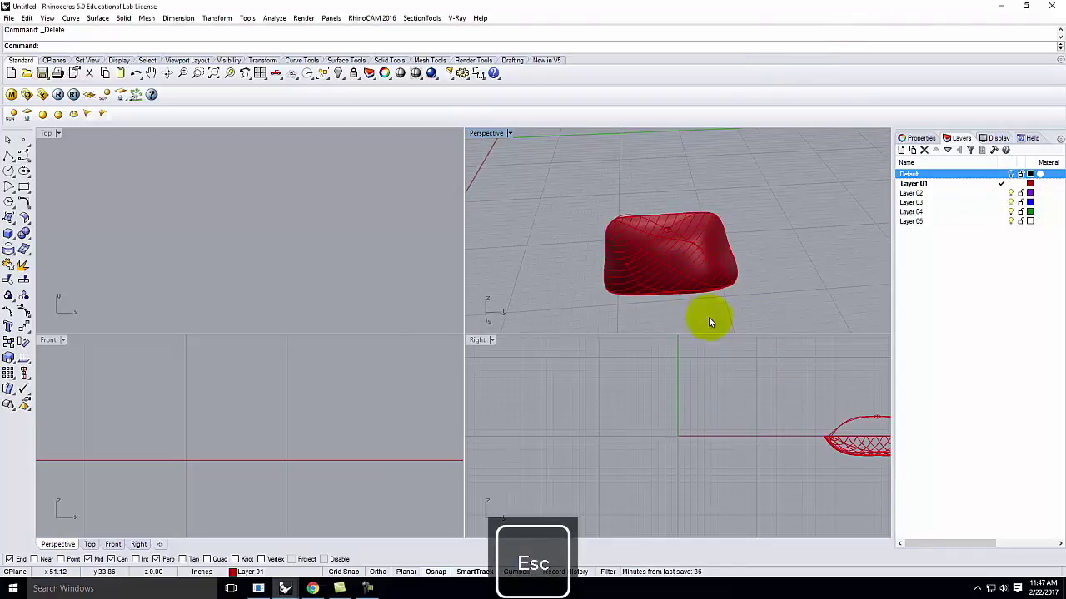
right_click_drag(710, 322, 707, 318)
left_click(703, 275)
key("Delete")
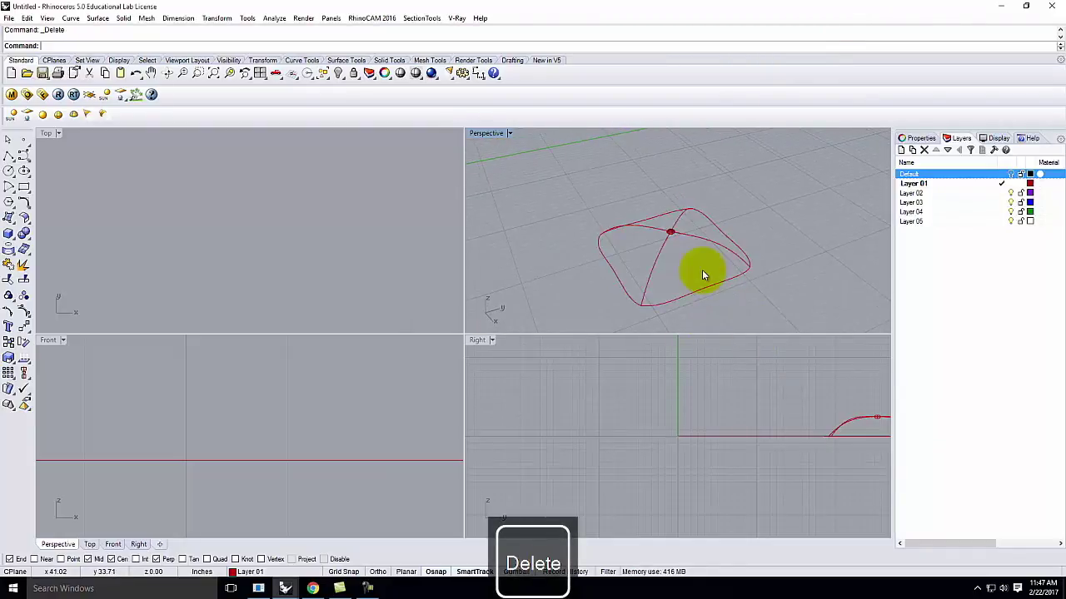
- Show the edit points of one base outline curve and pull the middle point of one side inward toward the cushion's centre
left_click(684, 295)
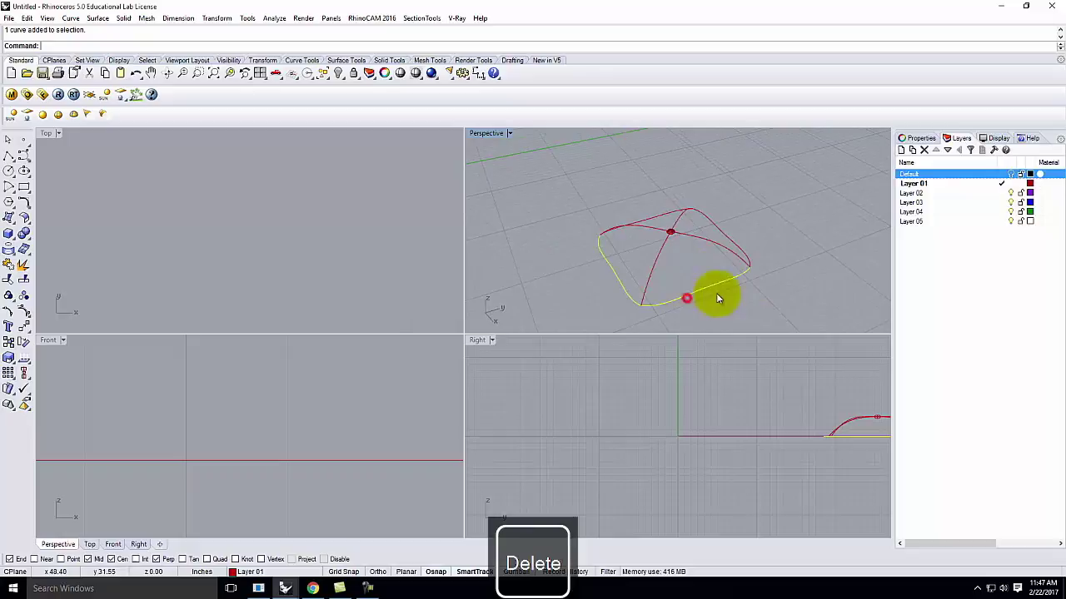
left_click(10, 312)
scroll(731, 293, "up", 4)
left_click(670, 284)
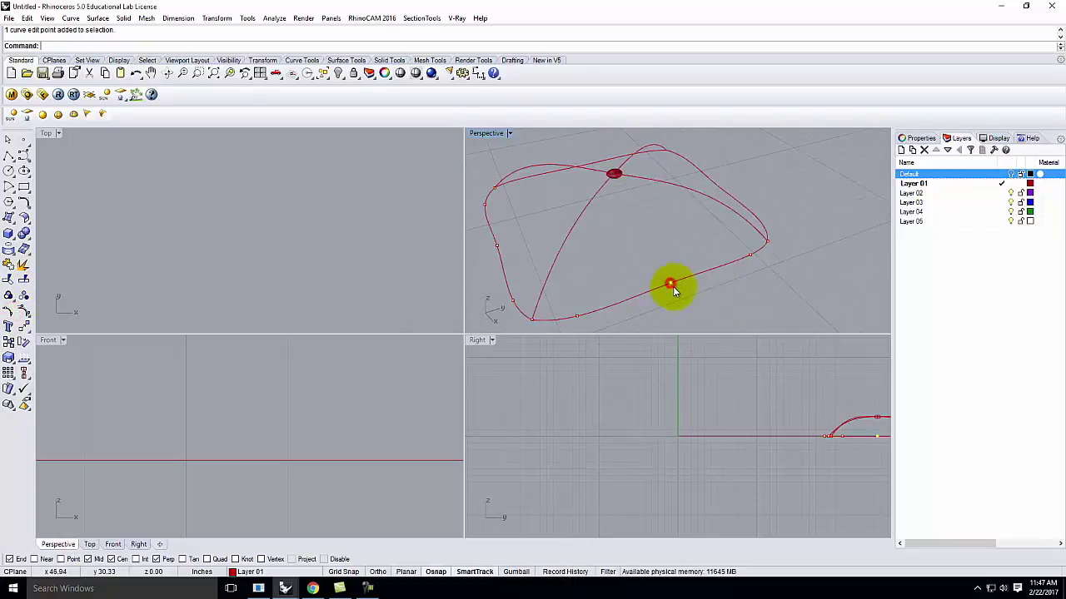
left_click_drag(671, 284, 652, 255)
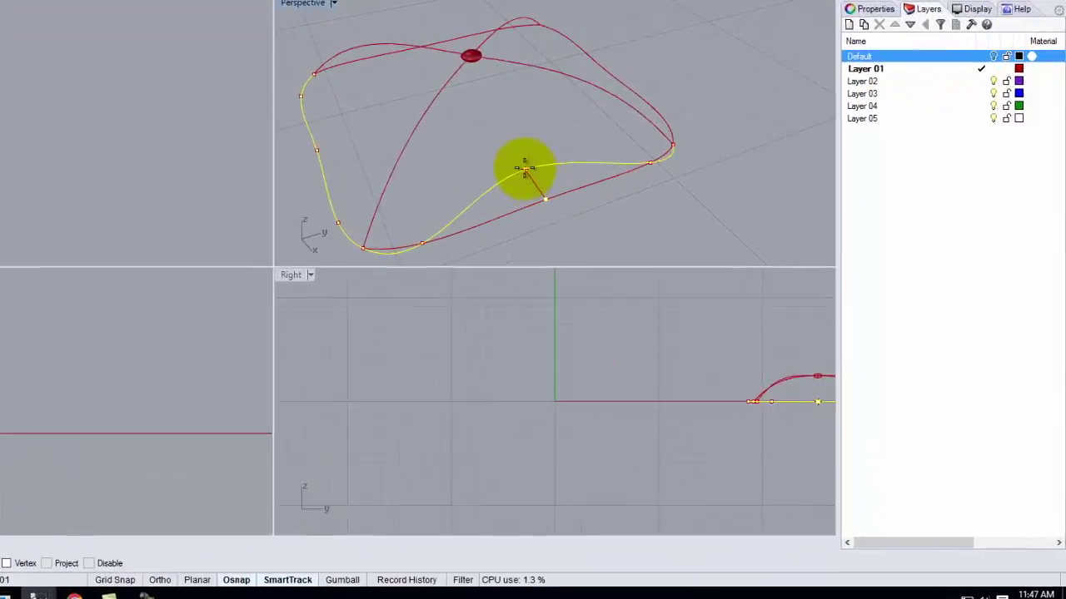
left_click_drag(445, 111, 445, 111)
right_click_drag(478, 119, 559, 72)
key("Escape")
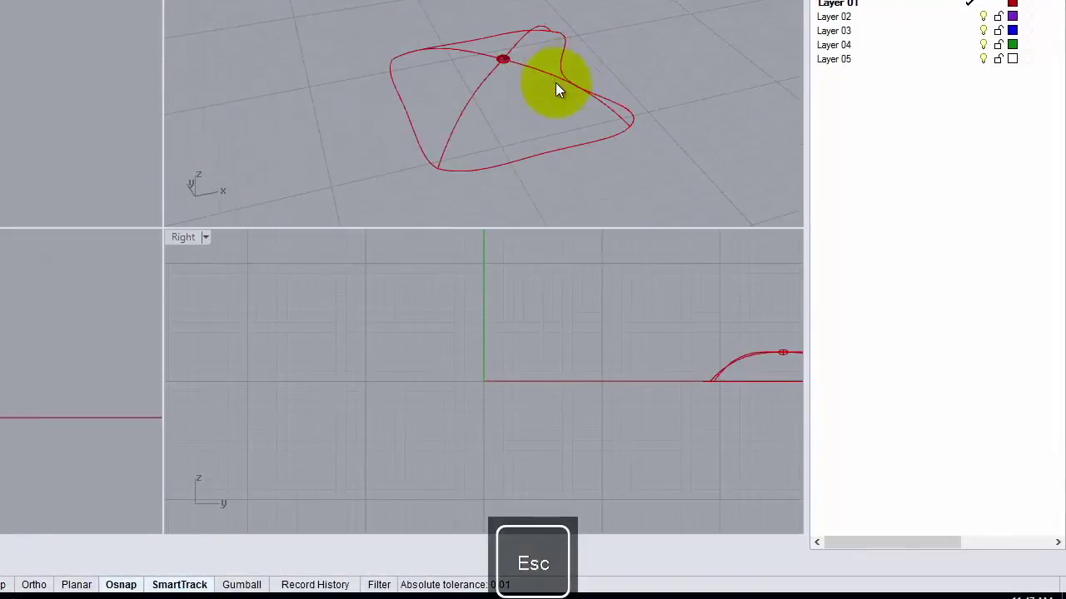
- Create a surface from the network of reshaped base curves and arches, with 0.01 edge and 0.1 interior tolerance and Position edge matching
left_click(401, 105)
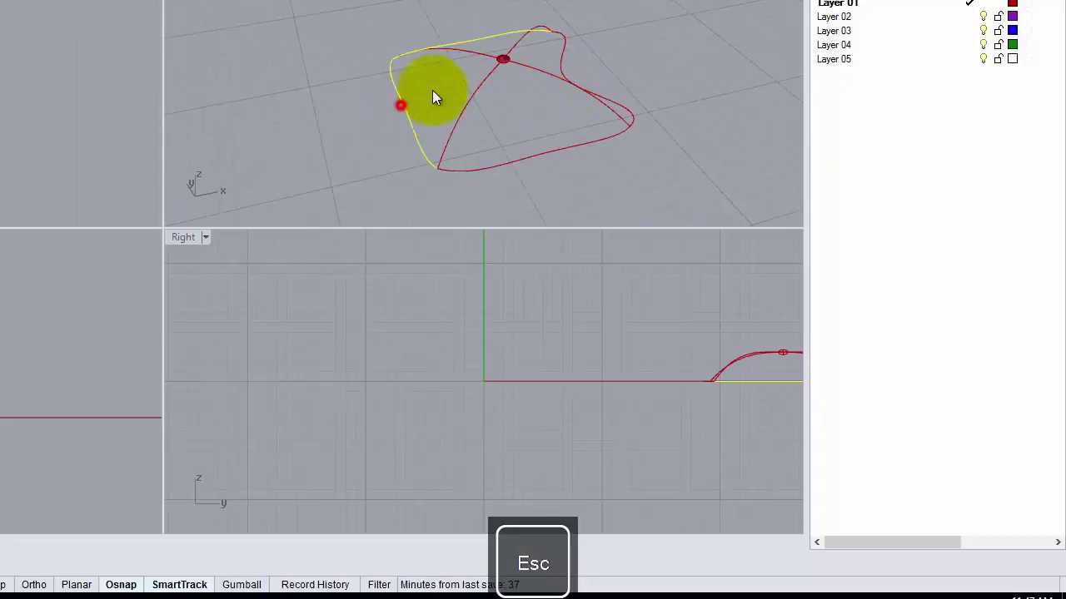
left_click(476, 98)
left_click(555, 72)
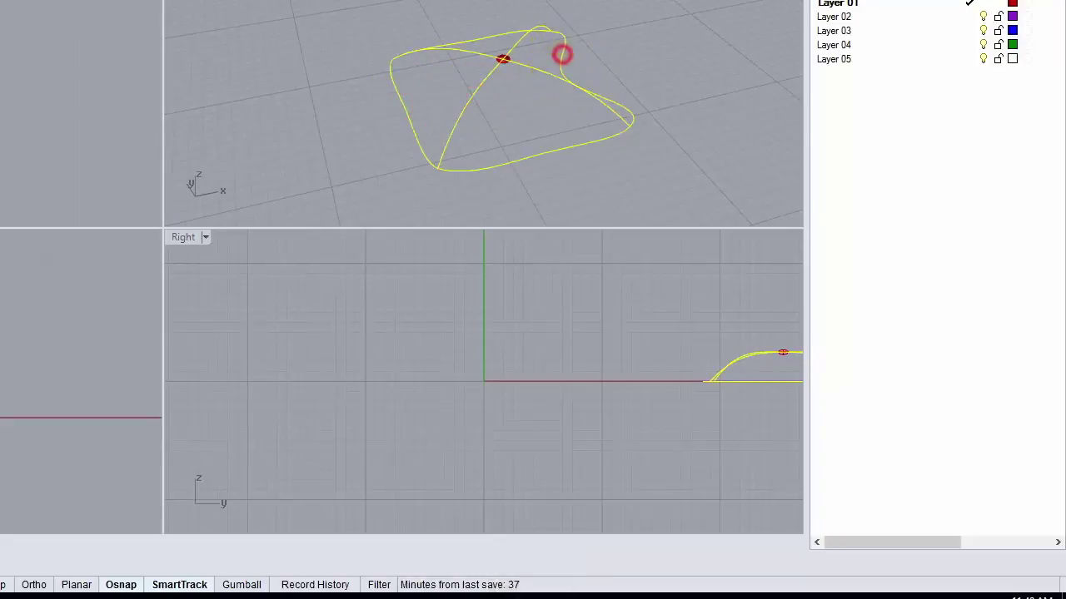
key("Return")
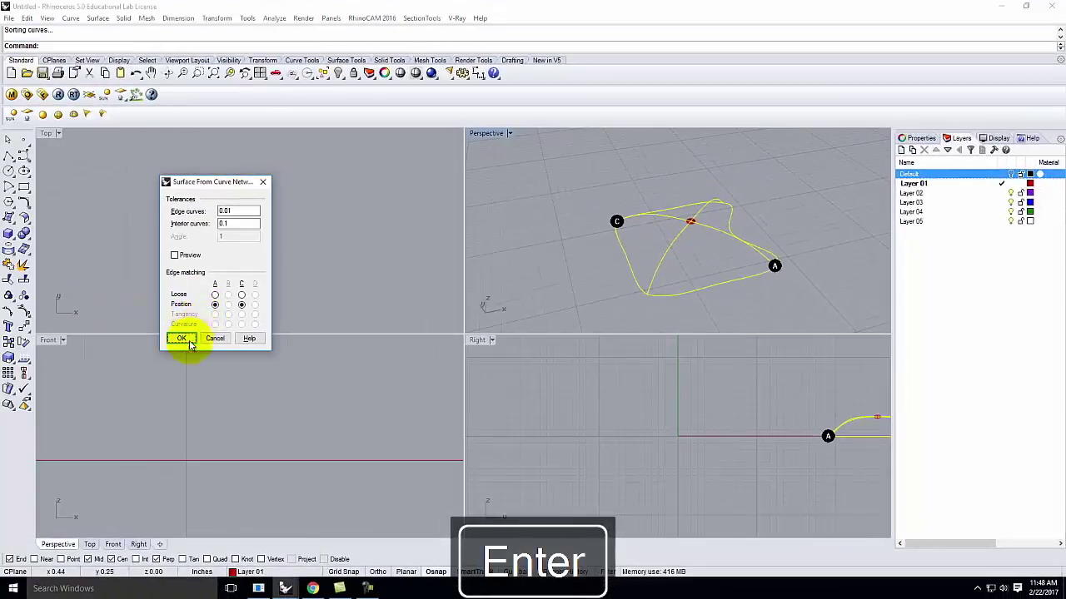
left_click(92, 317)
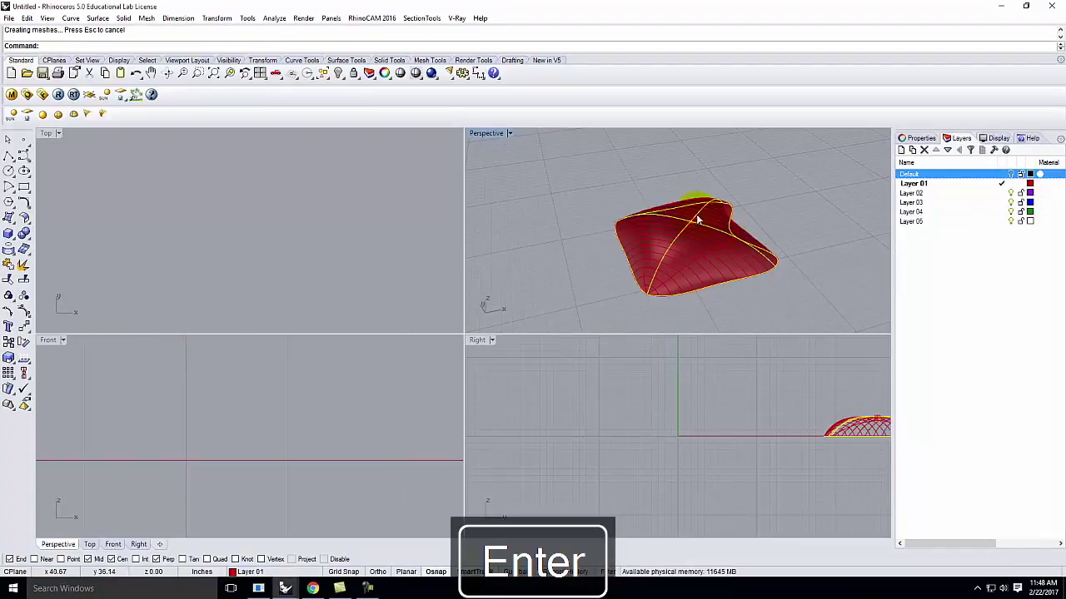
right_click_drag(662, 223, 791, 251)
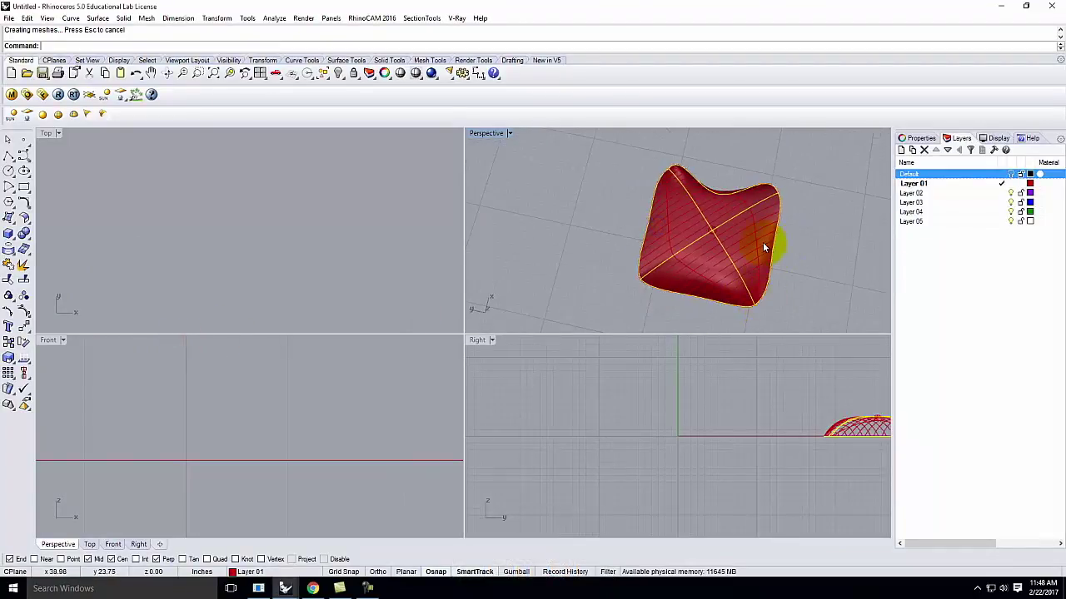
left_click(699, 237)
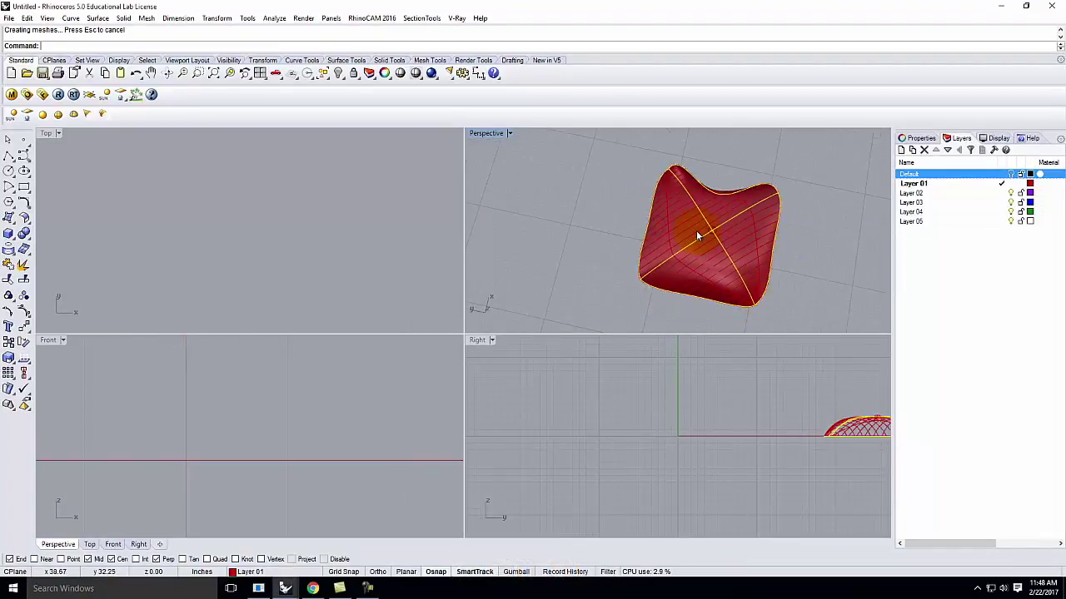
key("Escape")
- Maximize the Perspective view, then make Layer 02 current with Layer 01 turned off
scroll(537, 256, "down", 4)
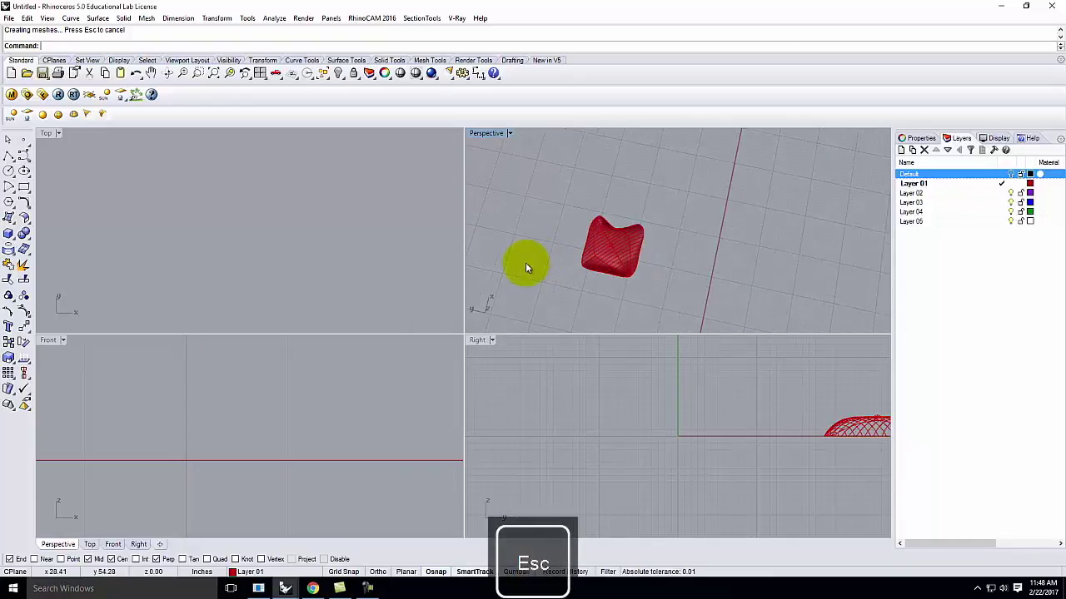
double_click(491, 134)
right_click_drag(481, 188, 367, 380)
scroll(364, 366, "up", 4)
key("Escape")
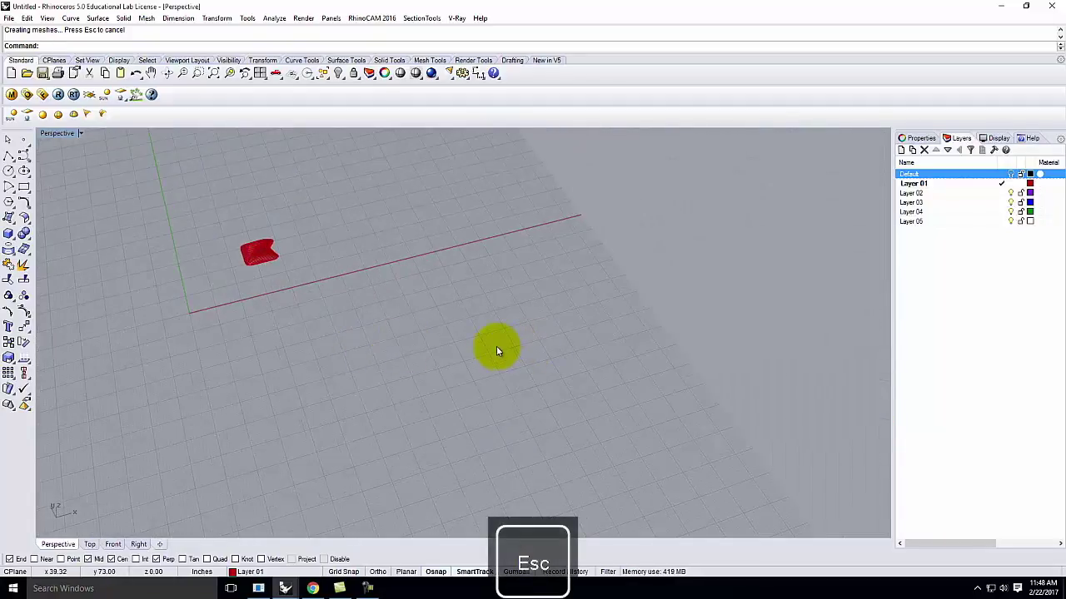
double_click(946, 192)
left_click(1010, 183)
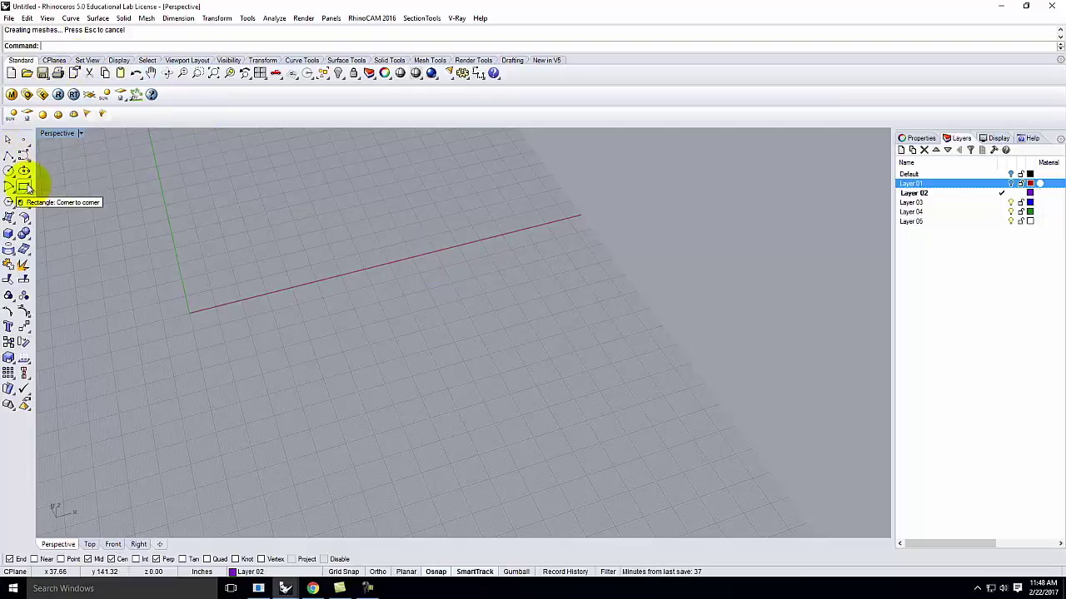
- Draw a straight 4' polyline parallel to the x axis near the edge of the grid, using Ortho
left_click(7, 158)
right_click_drag(250, 250, 300, 297)
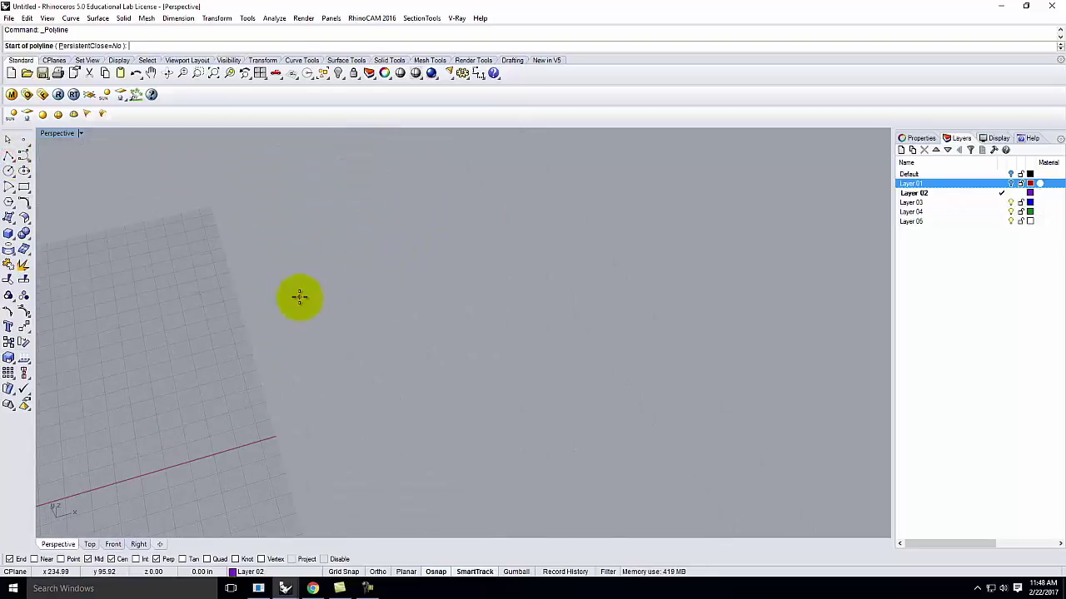
left_click(186, 388)
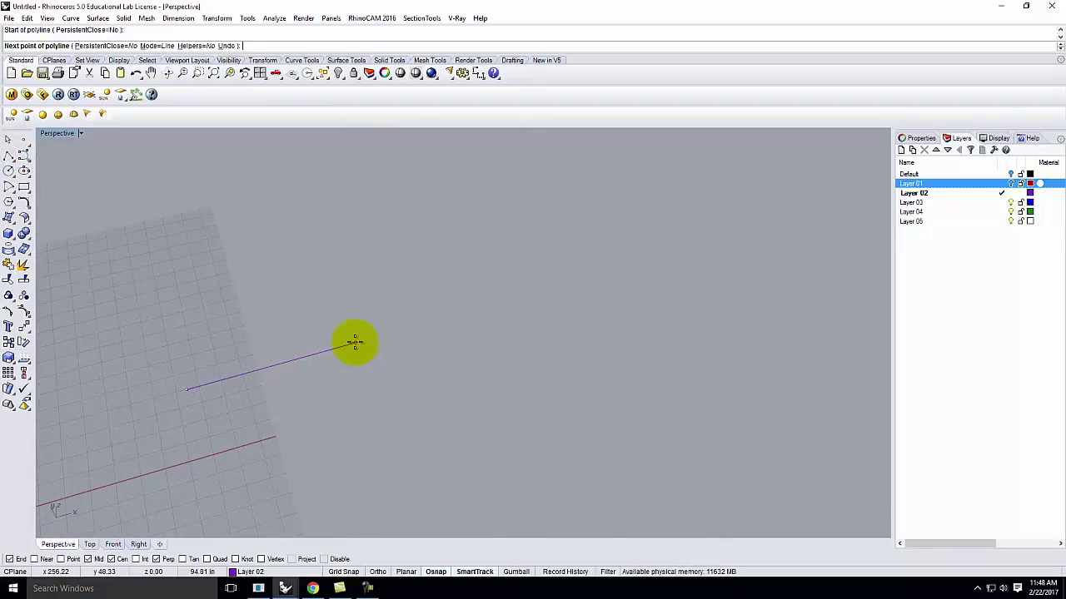
key("Return")
left_click(343, 341)
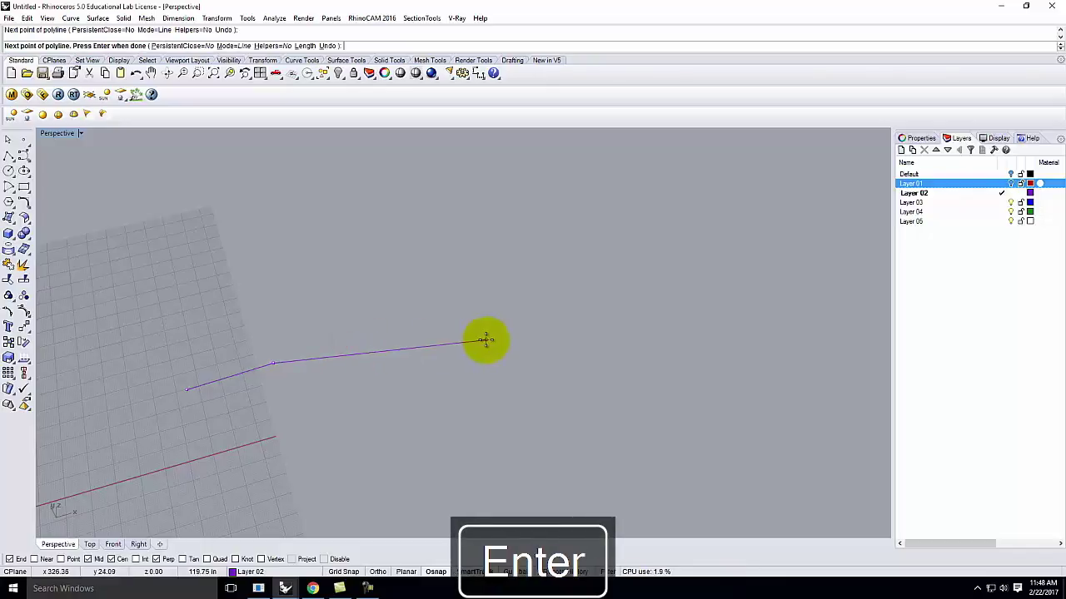
key("ctrl+z")
type("4")
key("Return")
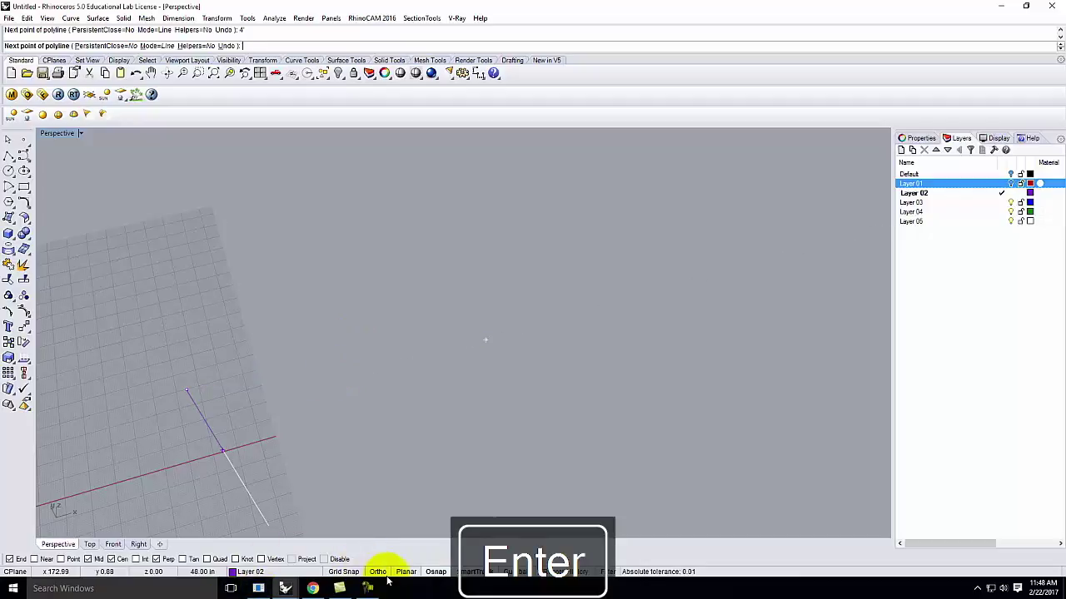
left_click(346, 355)
key("Return")
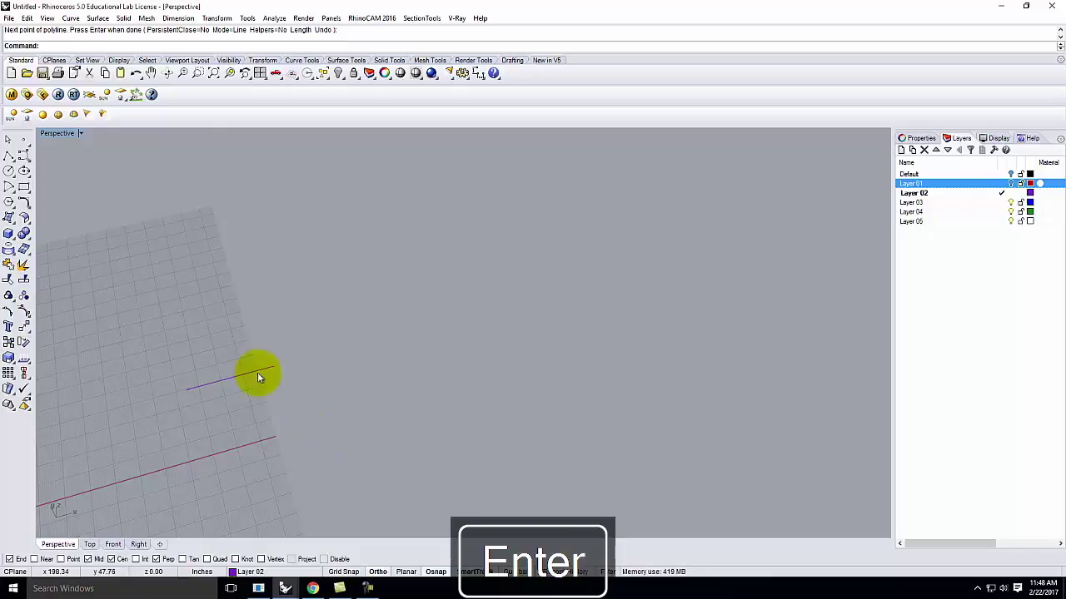
- Rebuild the straight line with a point count of 10 and degree 3
left_click(248, 374)
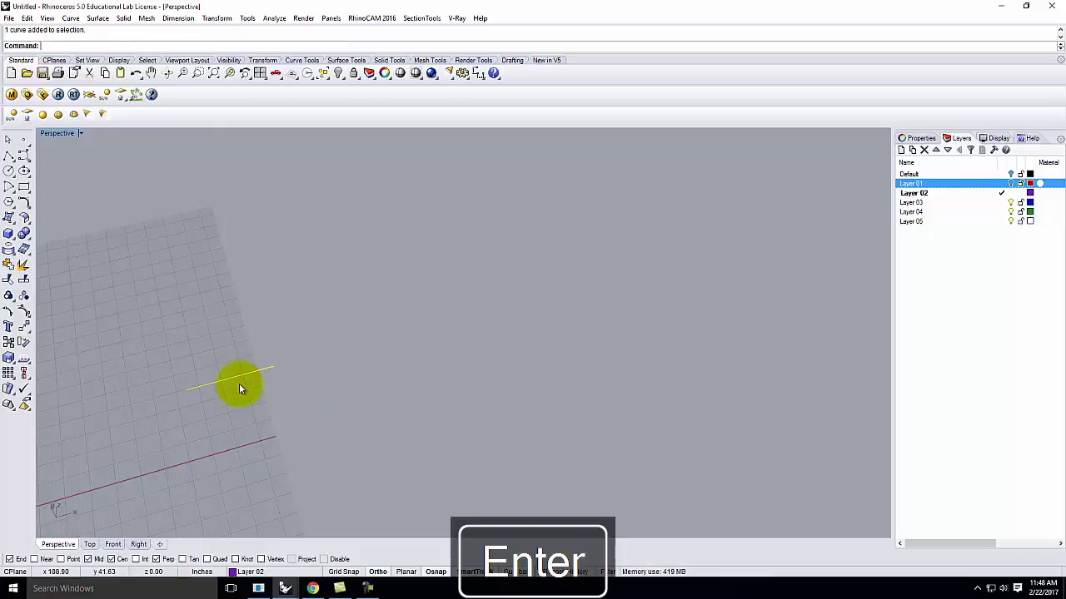
type("Rebuild")
key("Return")
left_click(242, 194)
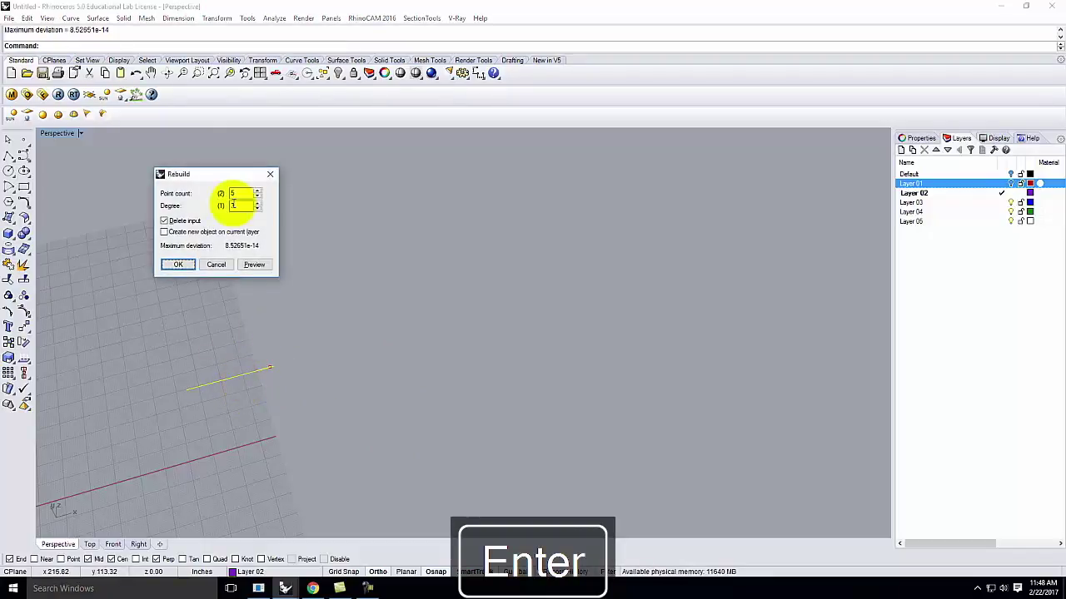
type("0")
key("Return")
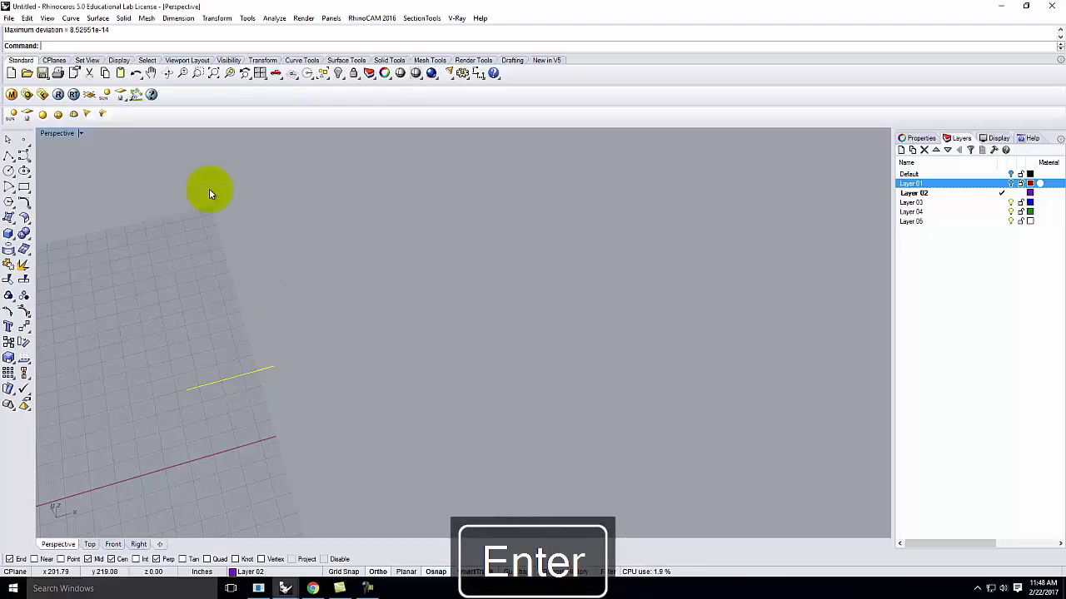
- Turn on the rebuilt line's edit points and move the second, fourth, sixth and eighth points about 2 inches in the positive y direction
left_click(8, 310)
scroll(208, 364, "up", 5)
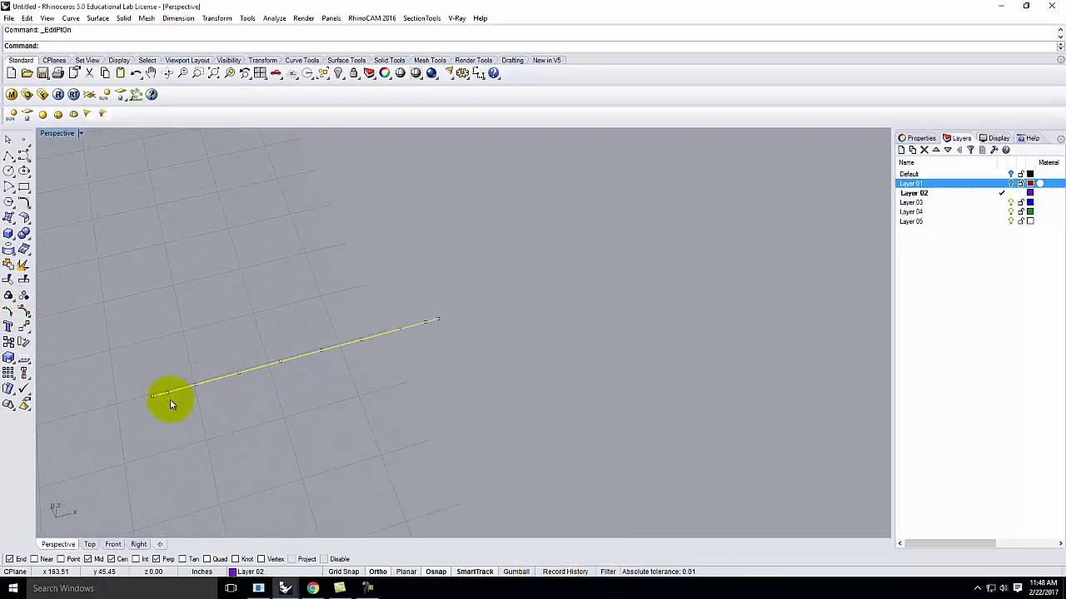
left_click(449, 321)
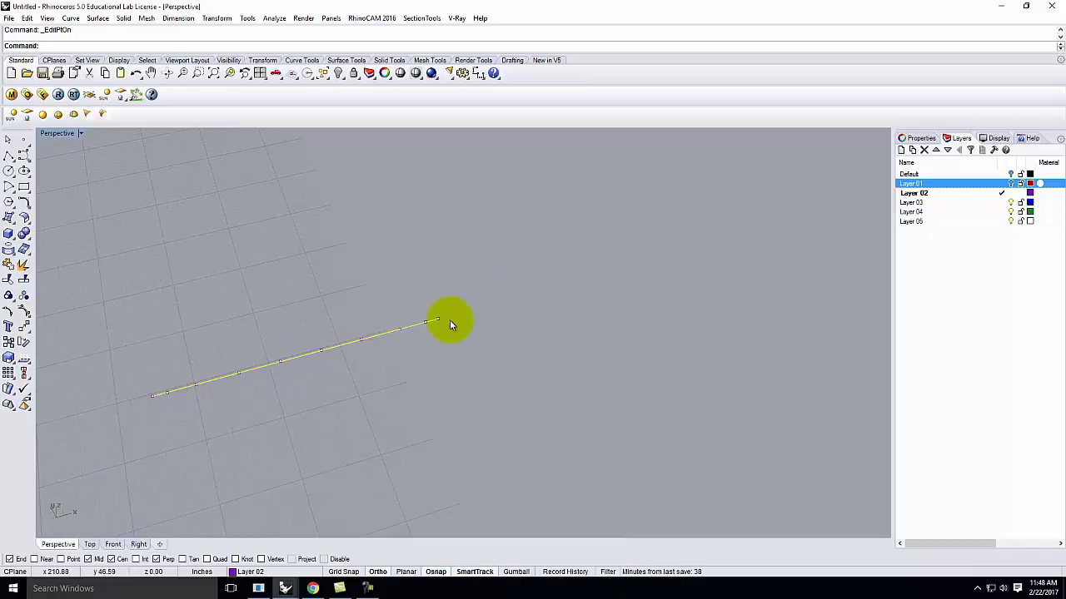
left_click(166, 392)
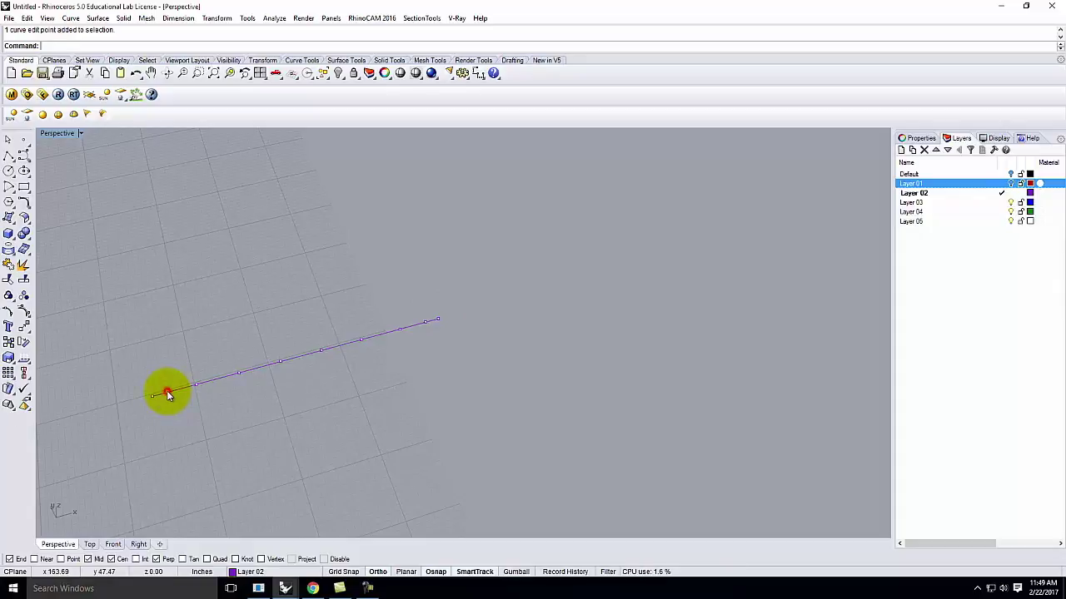
left_click(239, 374, "shift")
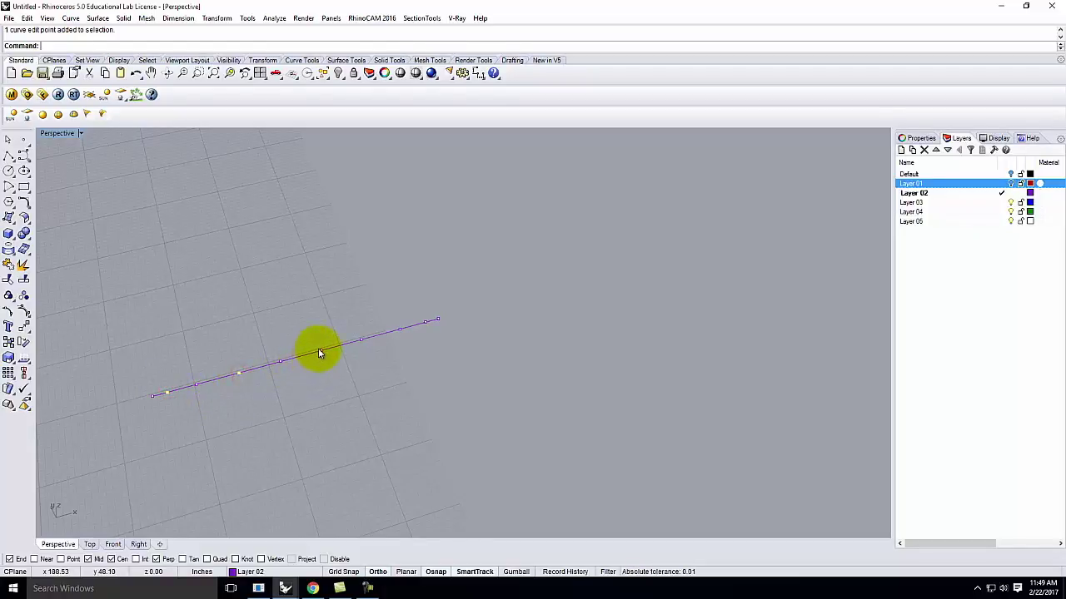
left_click(318, 348, "shift")
left_click(485, 401, "shift")
key("Return")
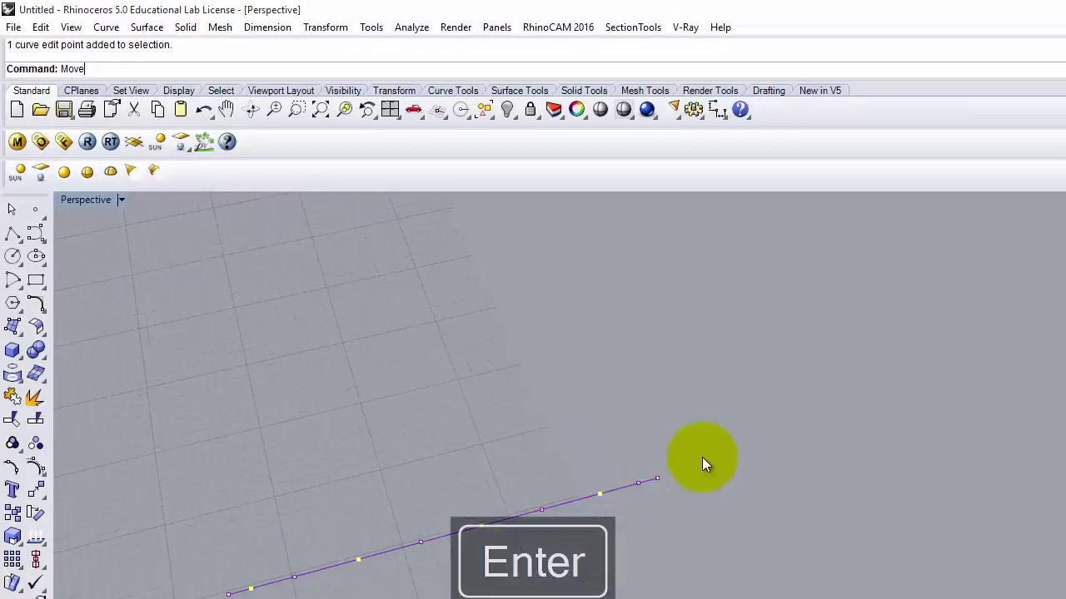
left_click(740, 458)
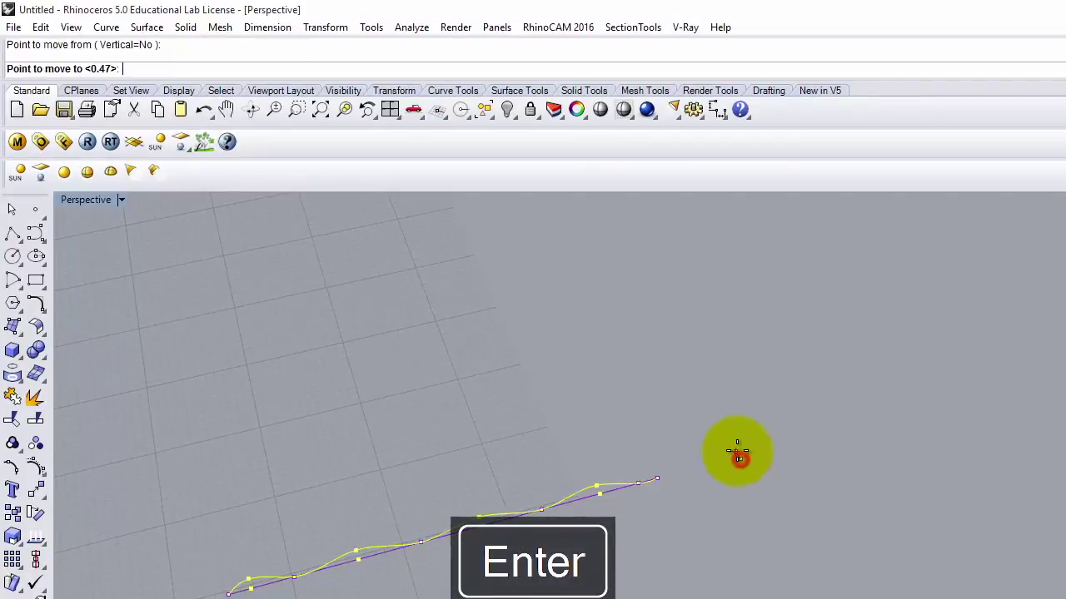
left_click(736, 448)
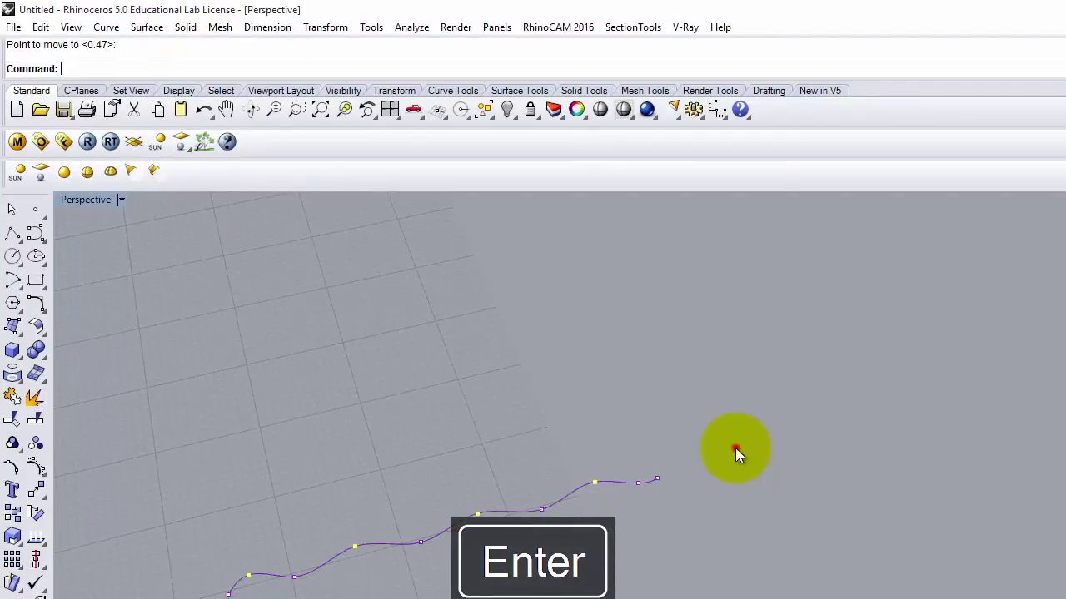
- Move the third, fifth, seventh and ninth edit points in the negative y direction to form a wave, and turn the edit points off
left_click(294, 576)
left_click(421, 542, "shift")
left_click(540, 507, "shift")
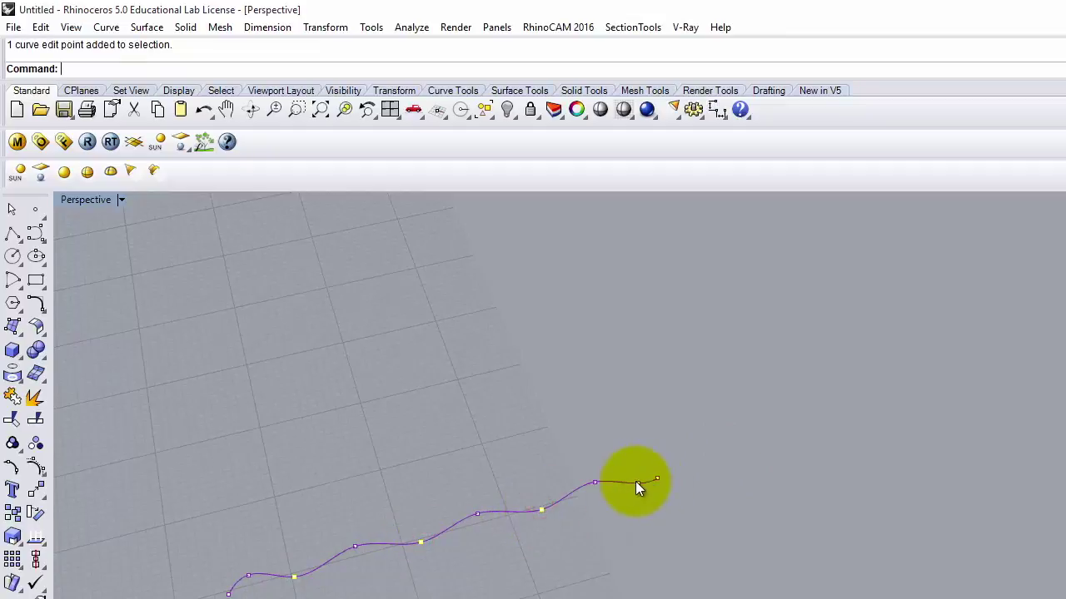
left_click(637, 482, "shift")
key("Return")
key("Return")
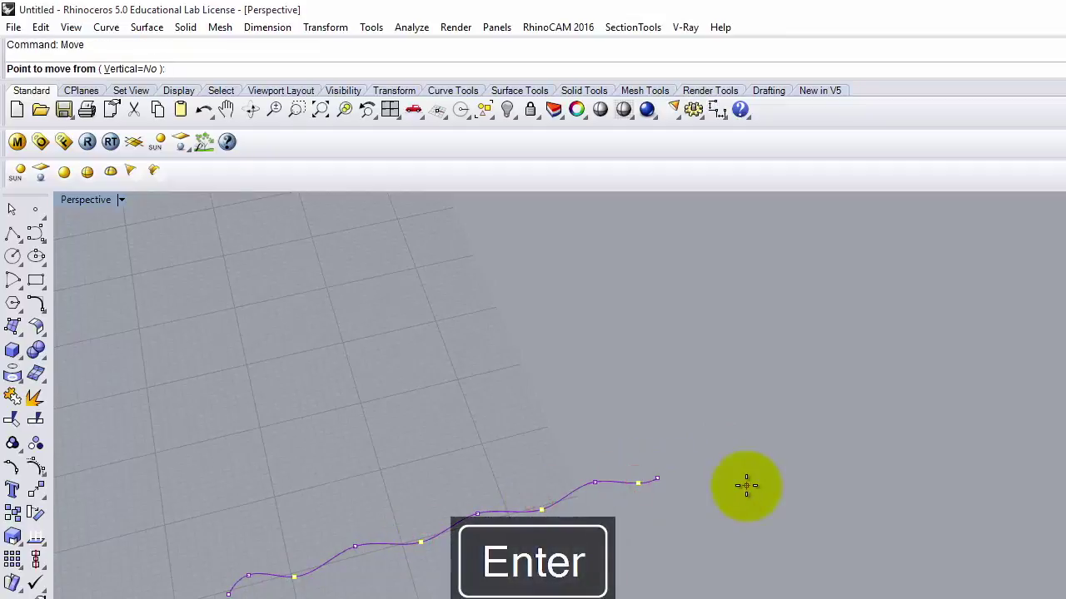
left_click(746, 493)
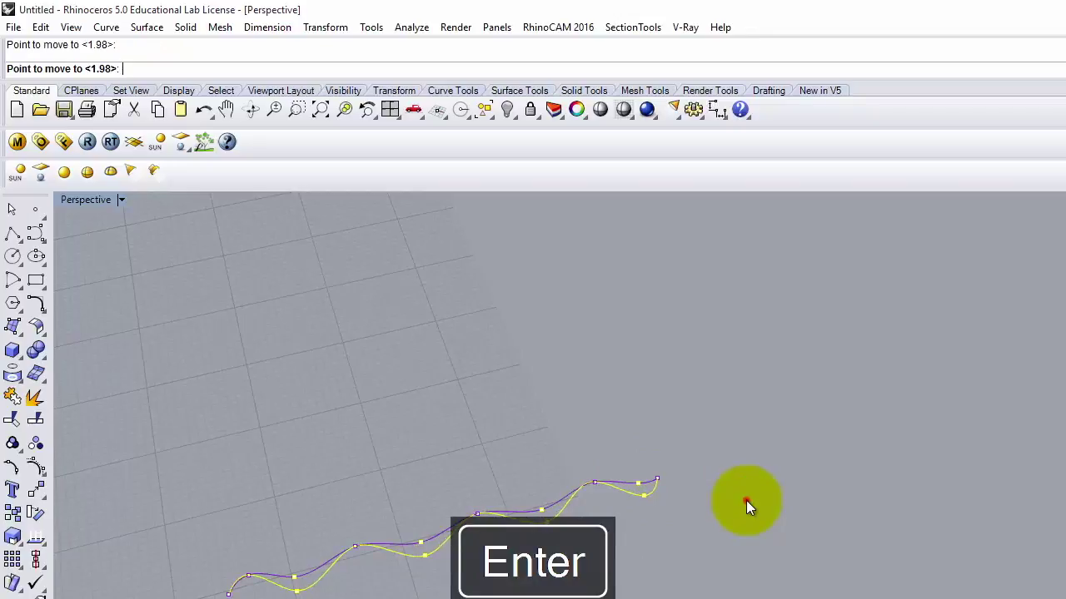
left_click(746, 500)
key("Escape")
- Copy the wavy curve vertically from its endpoint to a height of 84"
right_click_drag(714, 556, 709, 583)
left_click(678, 535)
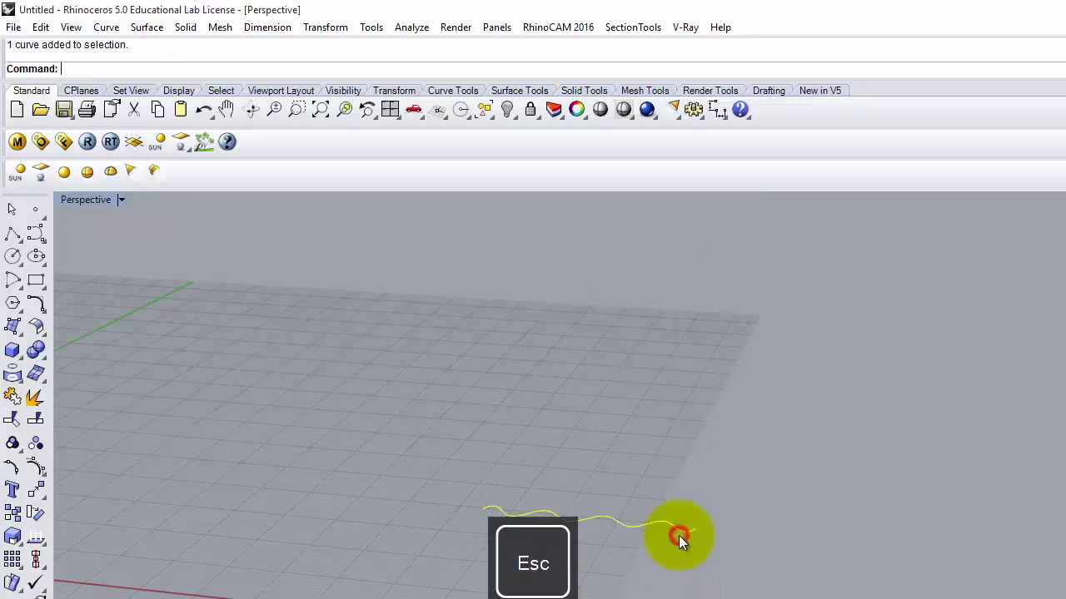
type("Copy")
key("Return")
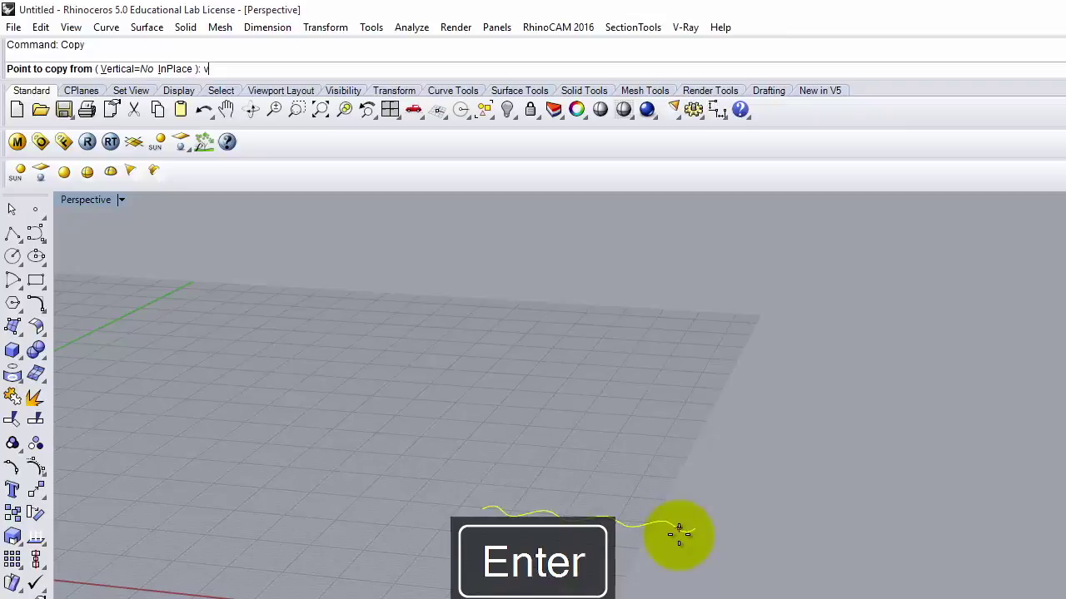
type("v")
key("Return")
left_click(695, 527)
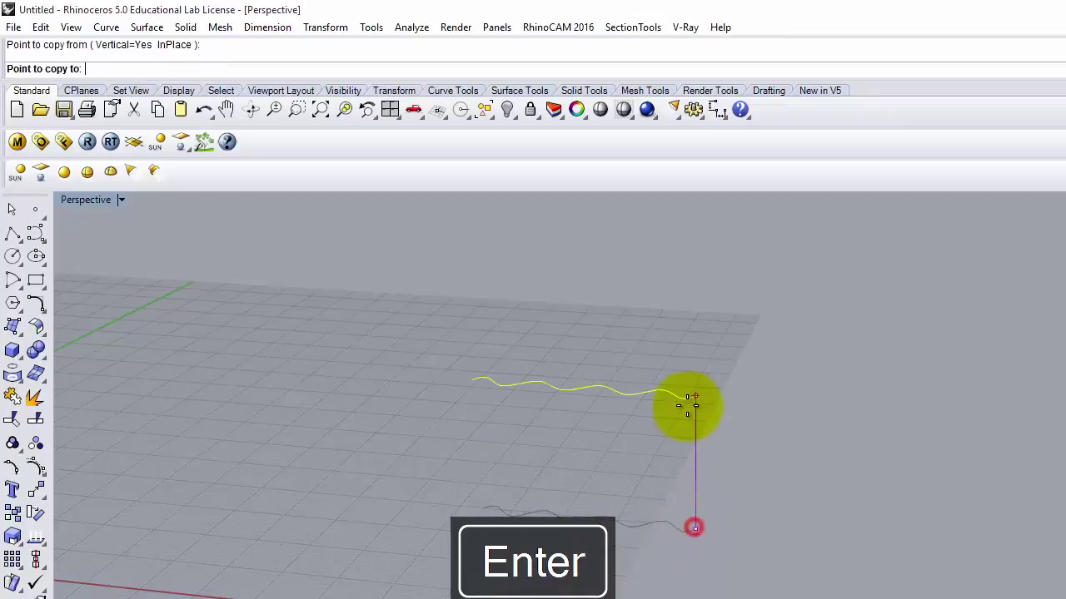
type("84")
key("Return")
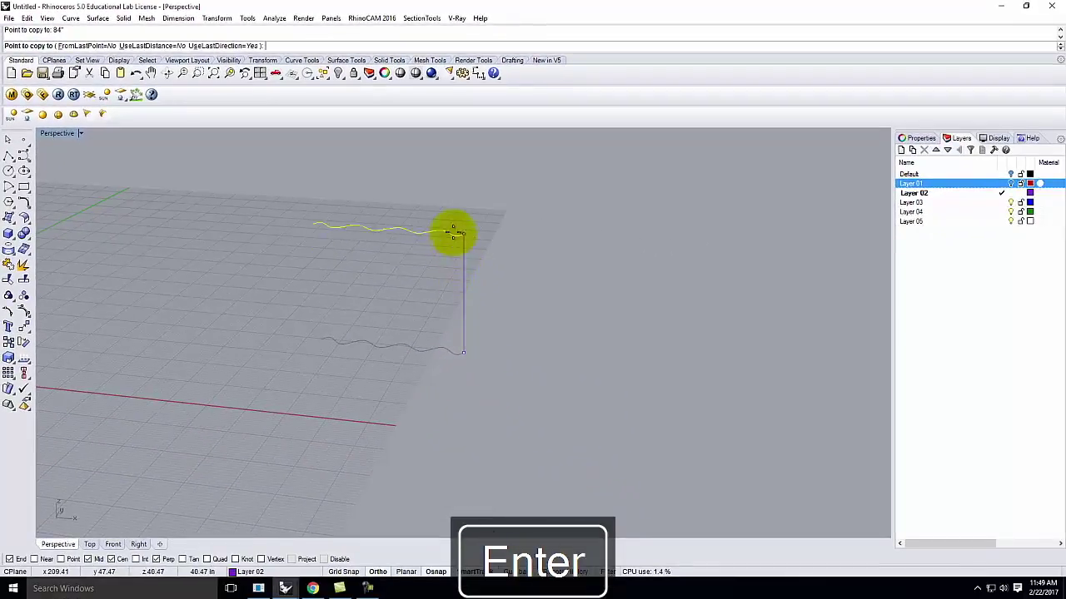
scroll(429, 304, "down", 2)
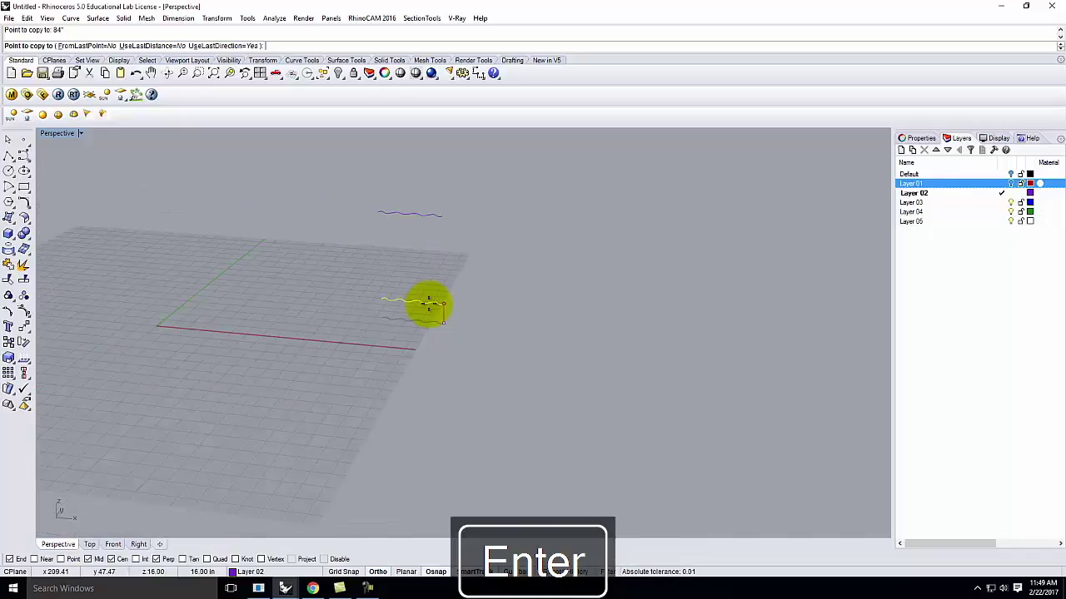
right_click(461, 255)
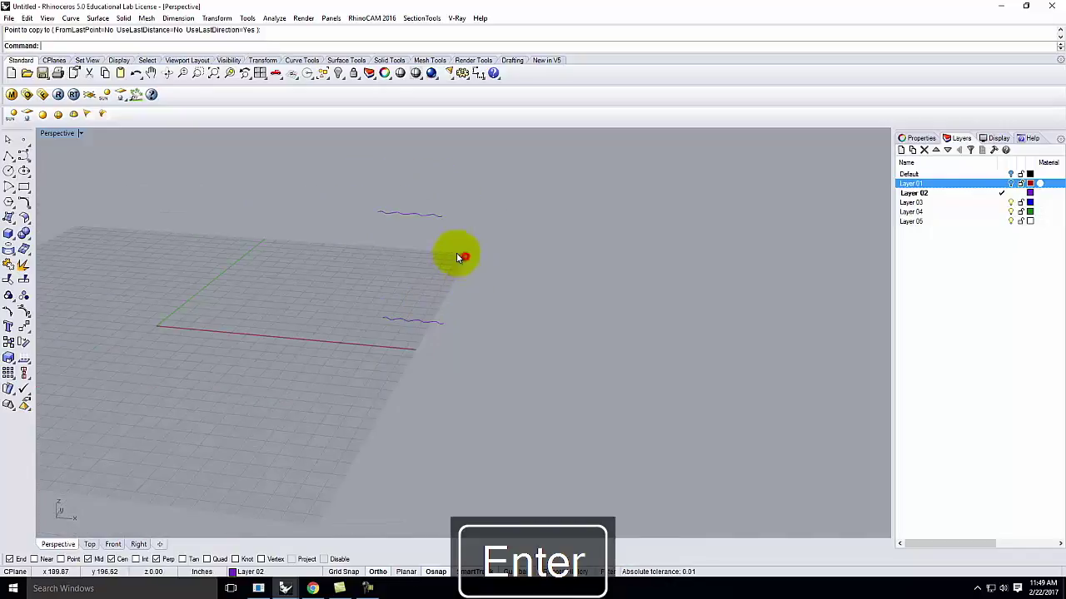
- Loft a surface between the upper and lower wavy curves
left_click(422, 219)
left_click(427, 324, "shift")
key("Return")
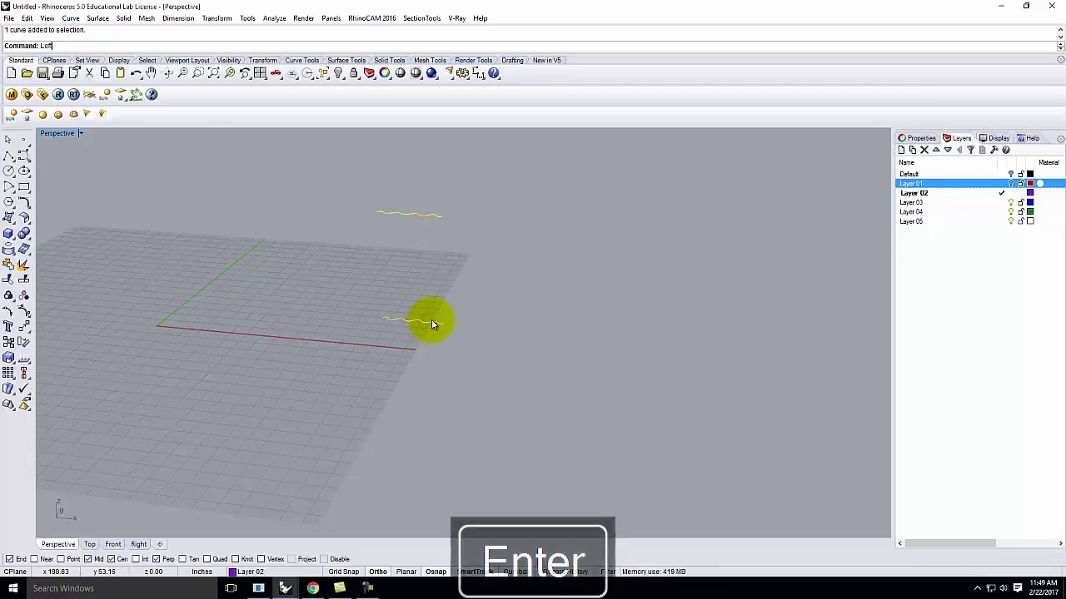
left_click(611, 360)
right_click_drag(471, 240, 500, 258)
right_click_drag(385, 259, 404, 267)
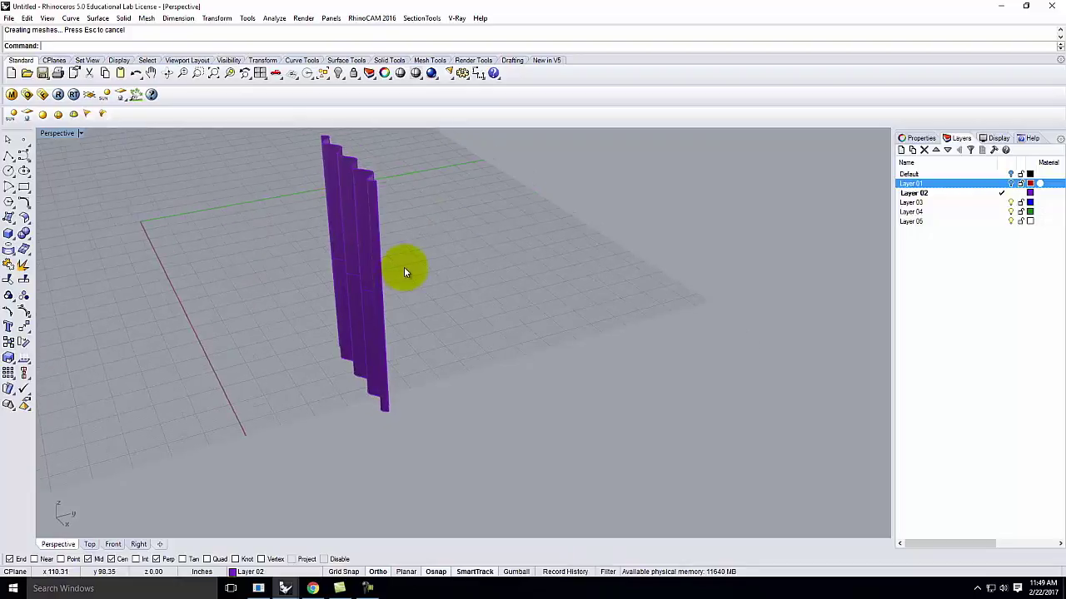
- Delete the lofted surface while keeping both wavy curves
left_click(339, 243)
key("Delete")
key("Escape")
- Turn on the lower curve's edit points and shift its fourth, sixth and eighth points in the negative y direction
mouse_move(319, 217)
right_mouse_down()
mouse_move(344, 388)
mouse_move(358, 352)
mouse_move(377, 367)
mouse_move(411, 333)
mouse_move(371, 349)
right_mouse_up()
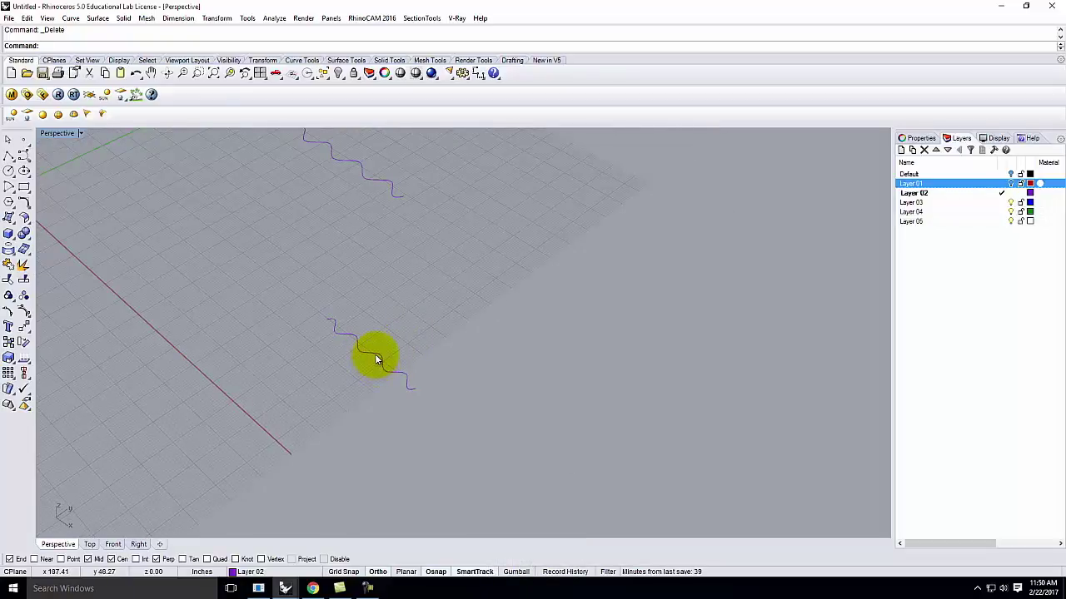
left_click(375, 354)
right_click_drag(374, 353, 376, 374)
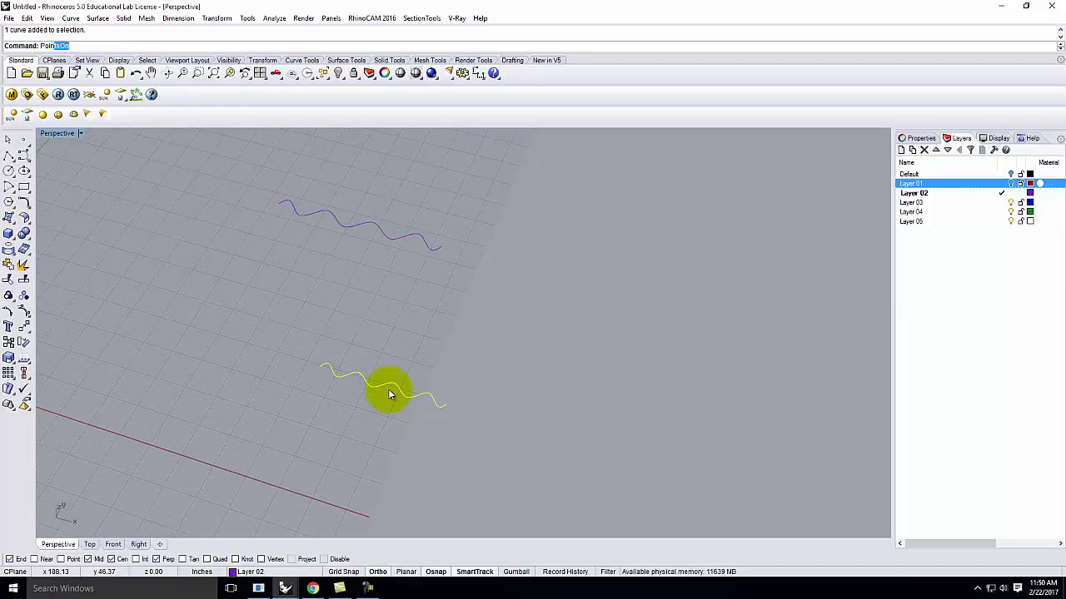
key("Escape")
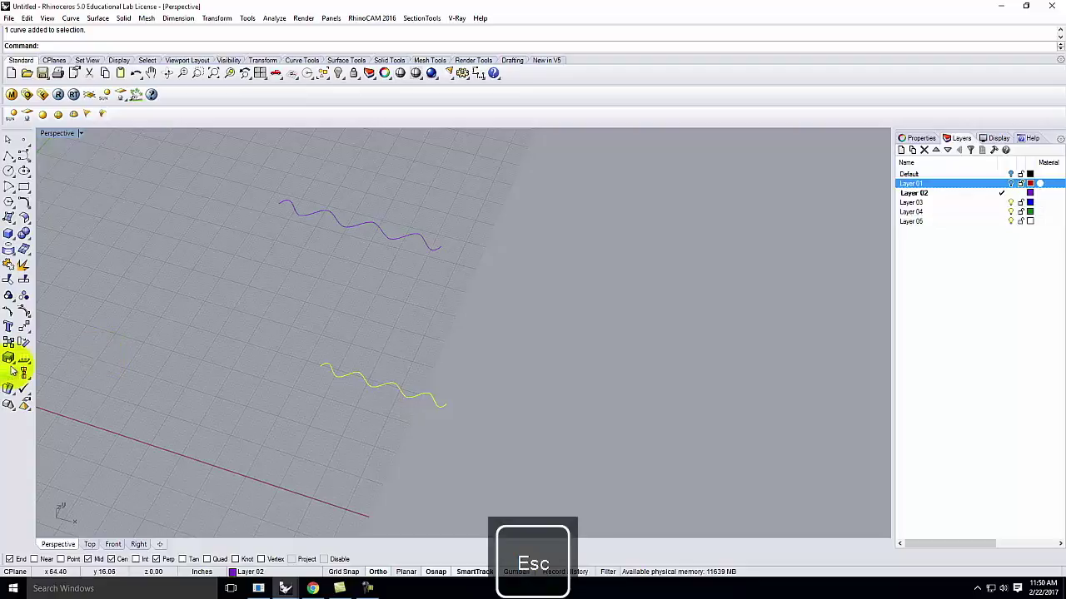
left_click(10, 315)
left_click(377, 402)
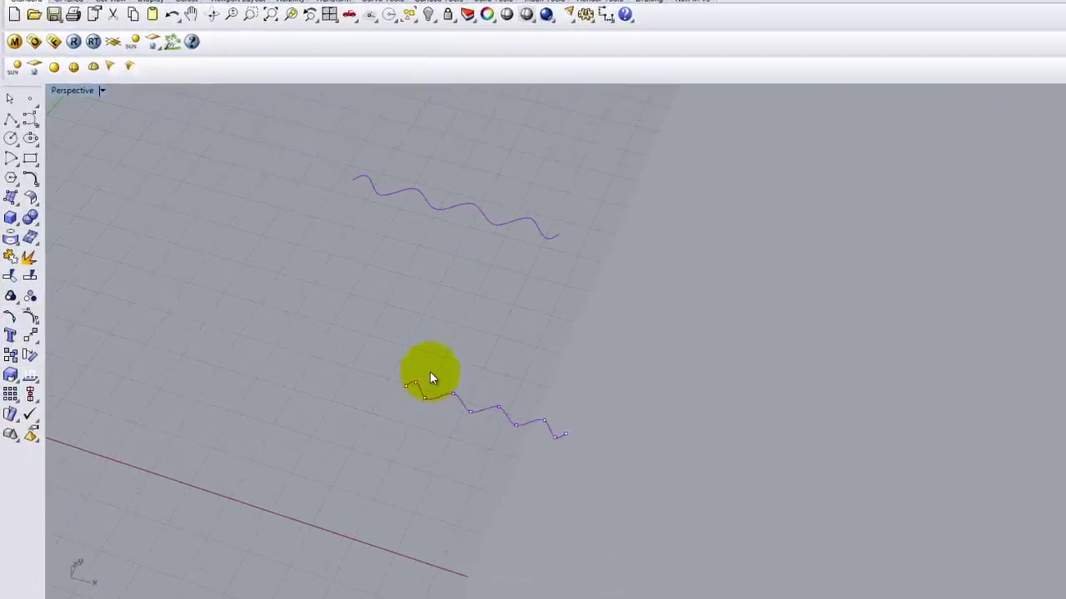
left_click(453, 394)
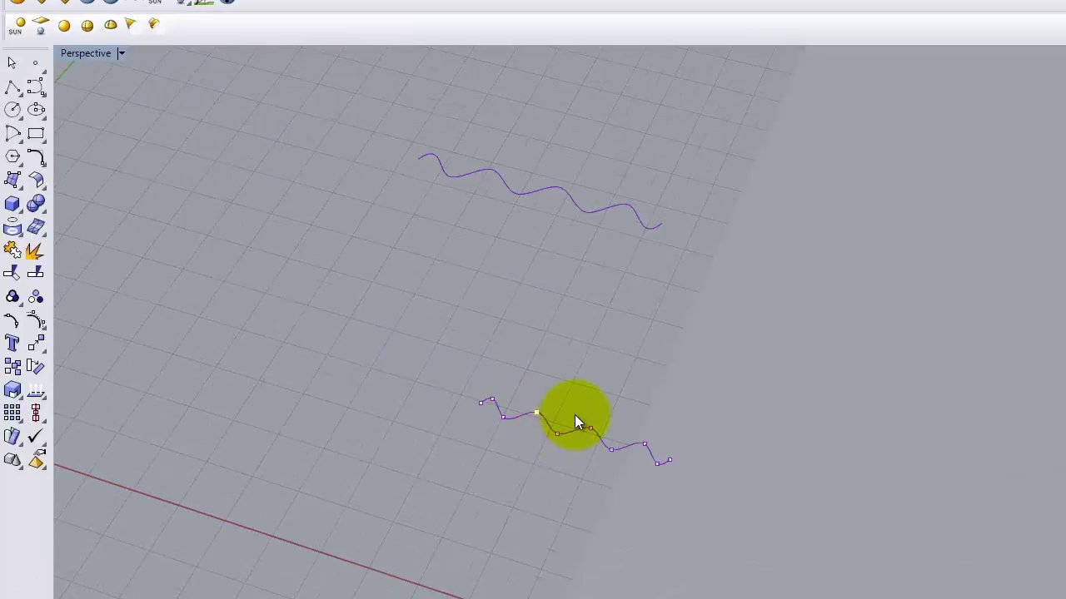
left_click(576, 416, "shift")
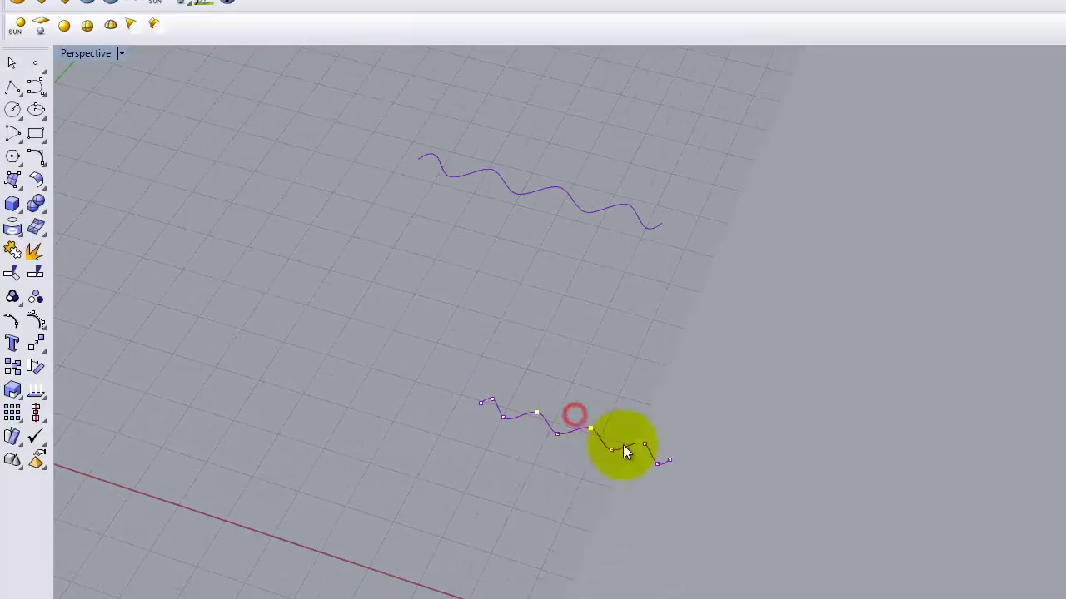
left_click_drag(643, 443, 637, 466)
- Pull the lower curve's fifth, sixth and seventh edit points further toward the x axis to bow out its middle
left_click(561, 435)
left_click(614, 448)
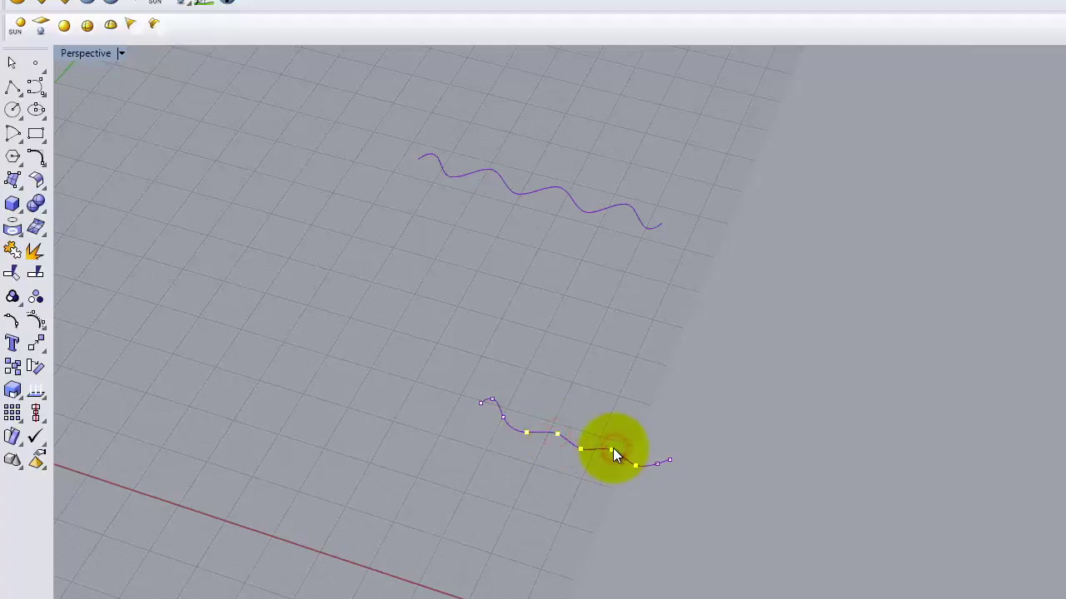
left_click(609, 463)
left_click(557, 435)
left_click_drag(611, 450, 573, 465)
left_click(634, 467)
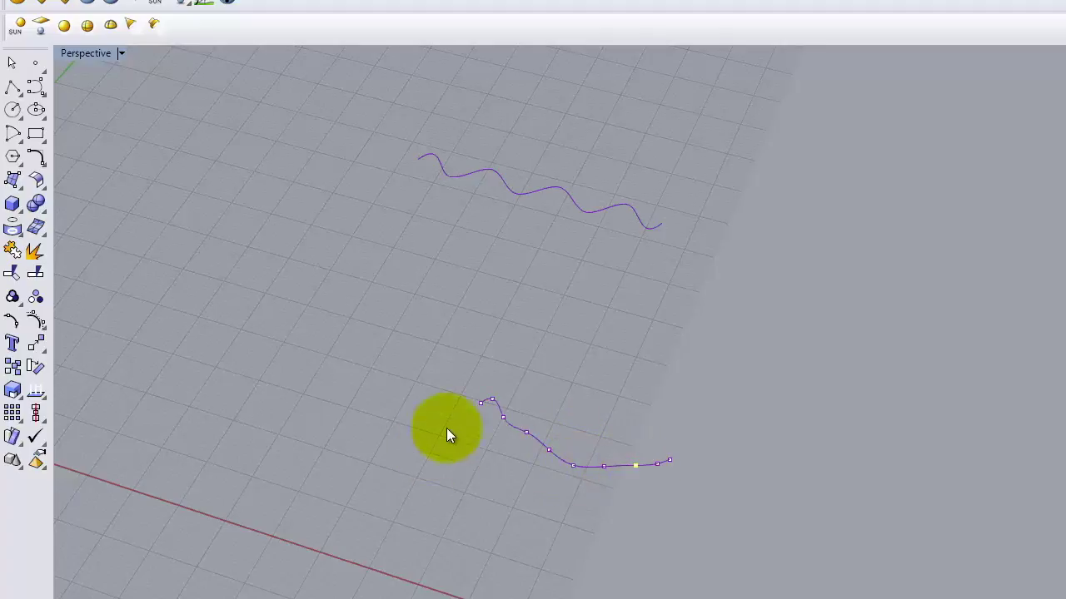
- Maximize the Top view and pull the lower curve's fourth and fifth edit points in negative y to smooth the bow
left_click(528, 433)
double_click(69, 96)
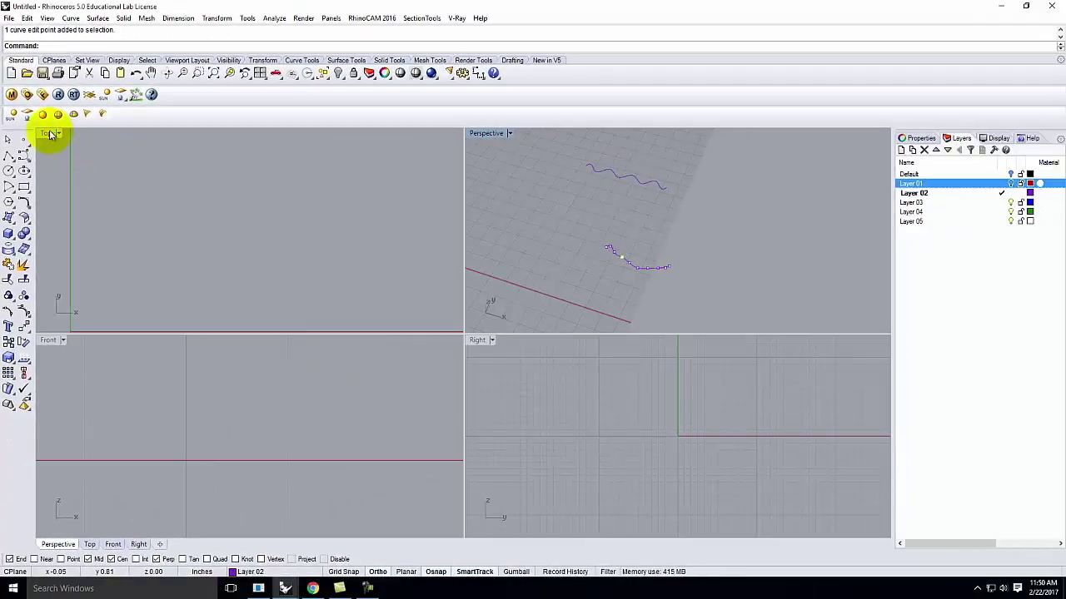
double_click(50, 135)
scroll(339, 262, "down", 12)
scroll(212, 317, "down", 5)
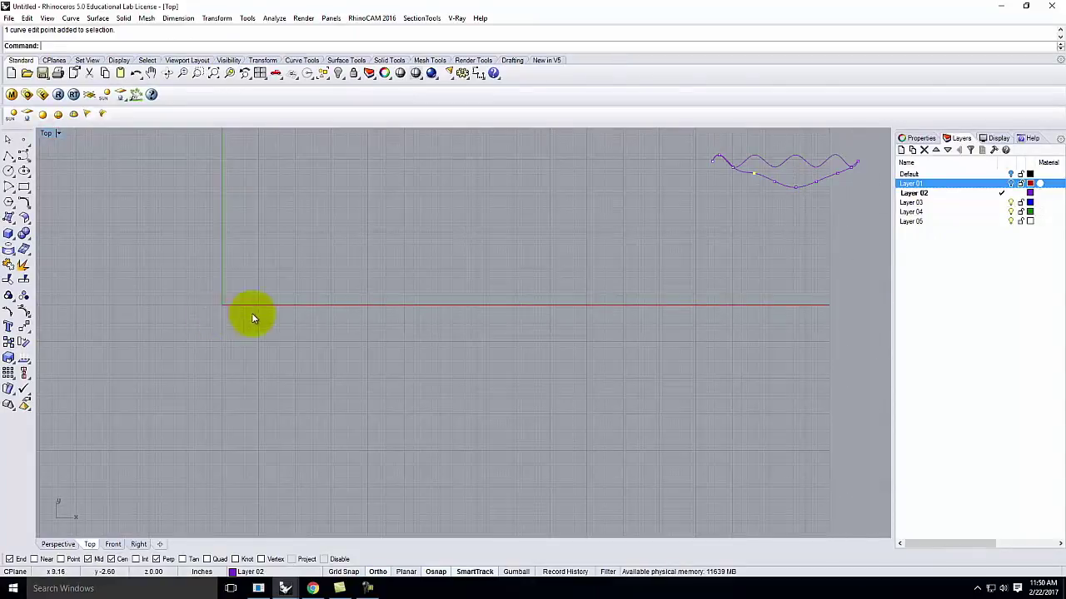
scroll(333, 275, "up", 6)
left_click_drag(233, 287, 232, 298)
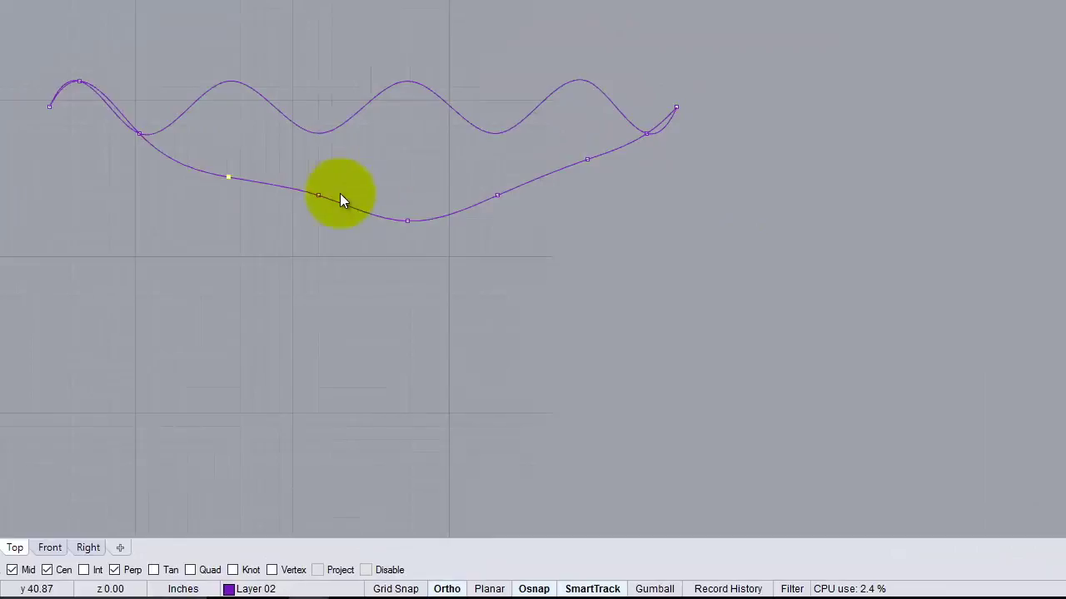
left_click_drag(318, 196, 281, 206)
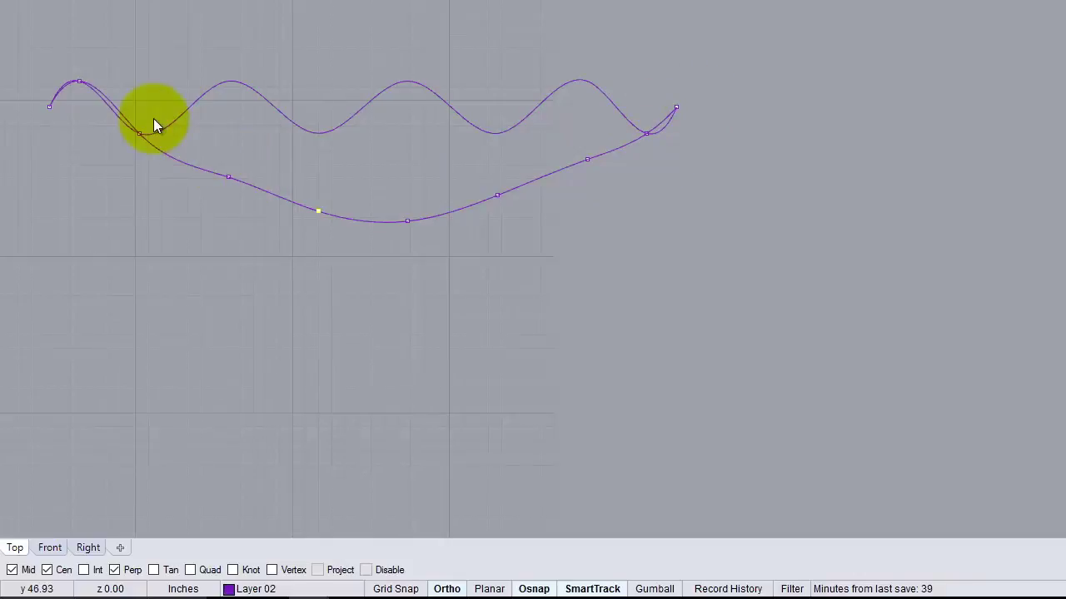
- Move the bowed curve's second, third and fourth edit points in negative y so its start follows a smooth arc
left_click(80, 80)
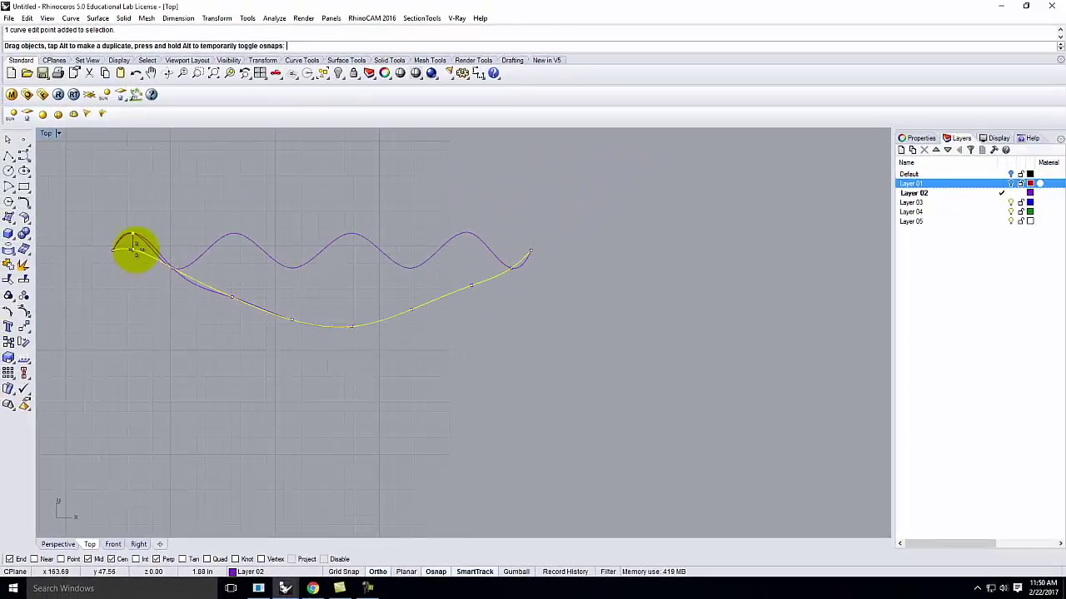
left_click_drag(133, 249, 132, 262)
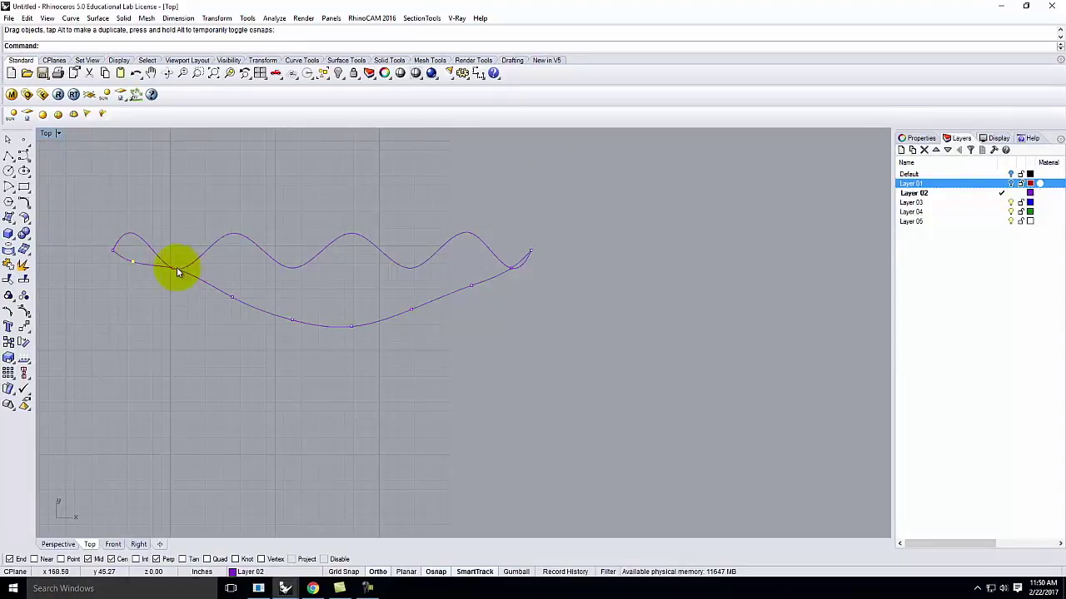
left_click(175, 271)
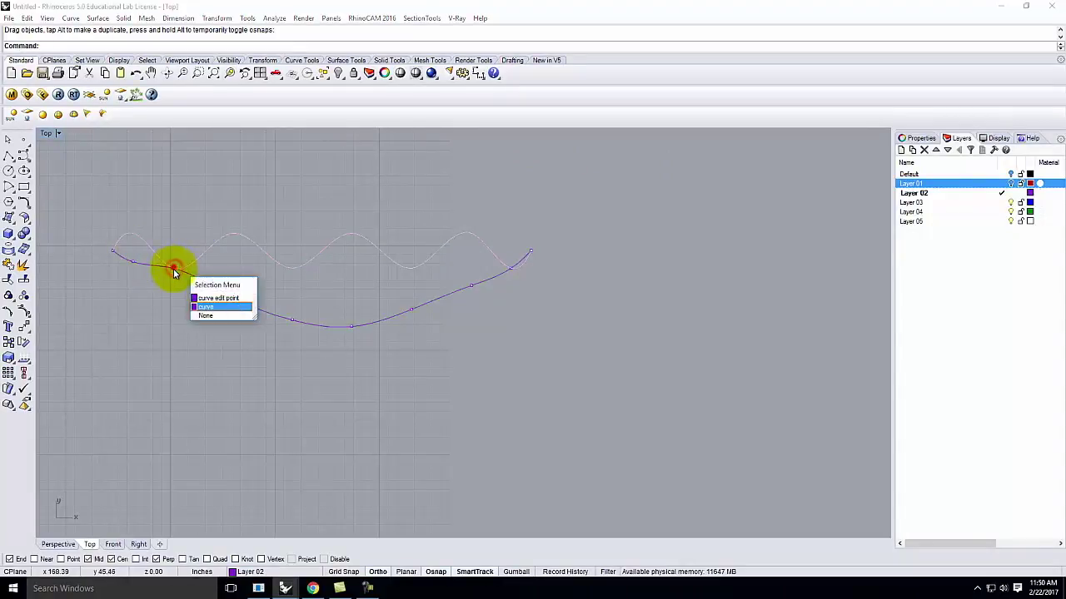
left_click(221, 298)
left_click_drag(174, 269, 202, 296)
left_click(231, 298)
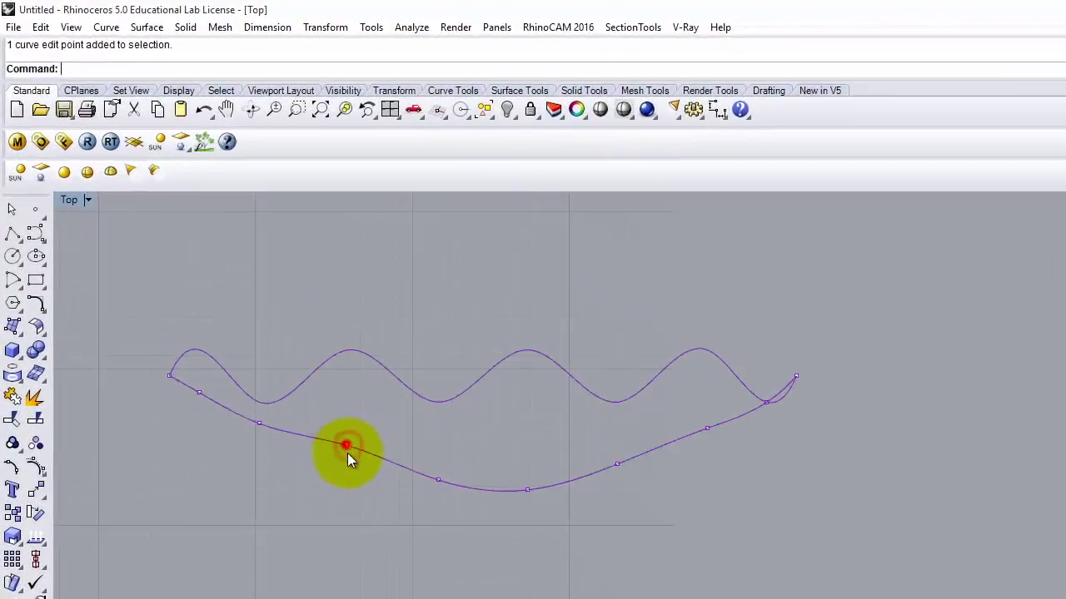
left_click_drag(350, 459, 351, 476)
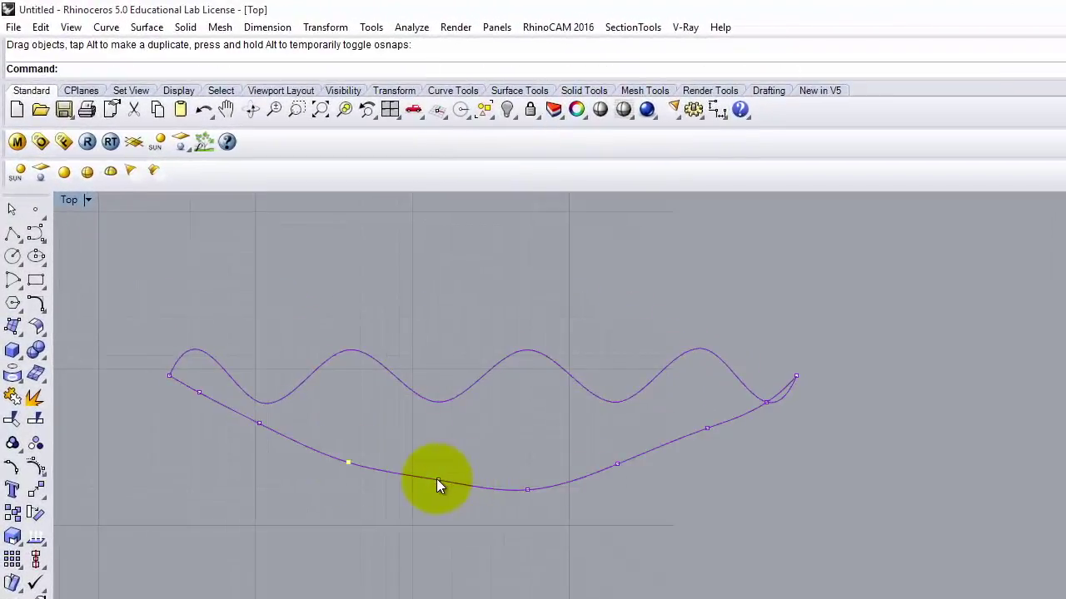
- Move the bowed curve's fifth edit point slightly in negative y, turn its edit points off and return to the four-viewport layout
left_click(439, 482)
left_click_drag(439, 482, 445, 491)
key("Escape")
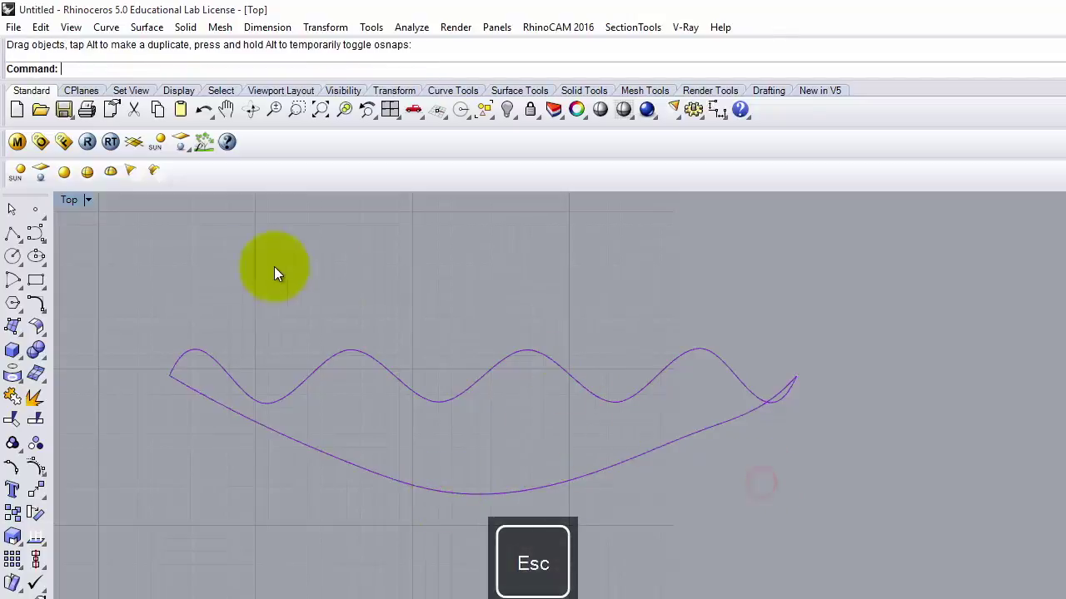
double_click(73, 202)
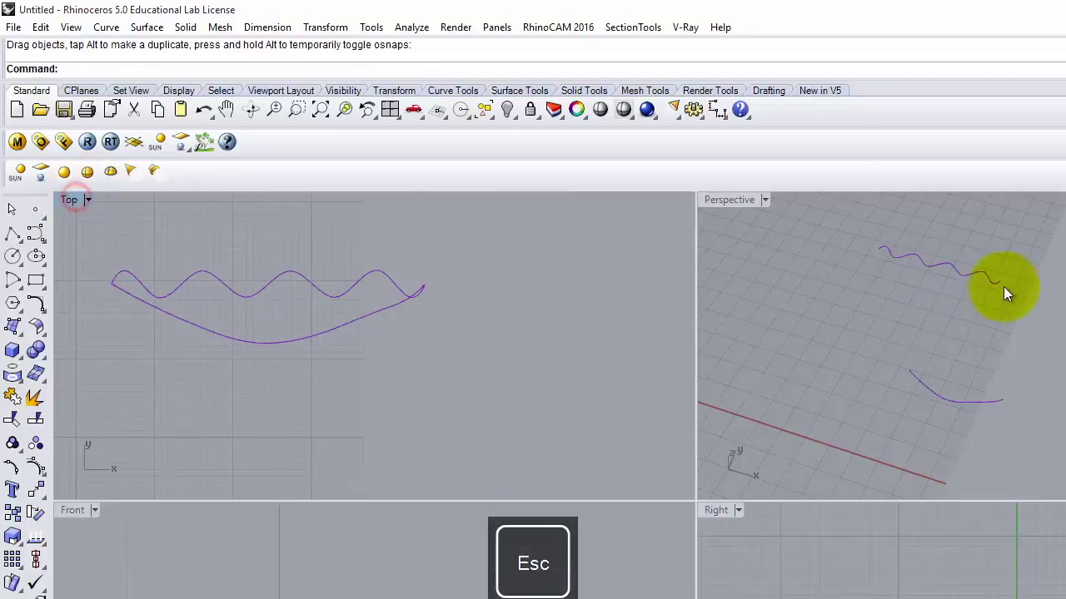
- Draw two straight polylines joining the wavy upper curve's endpoints to the matching endpoints of the bowed lower curve
left_click(12, 234)
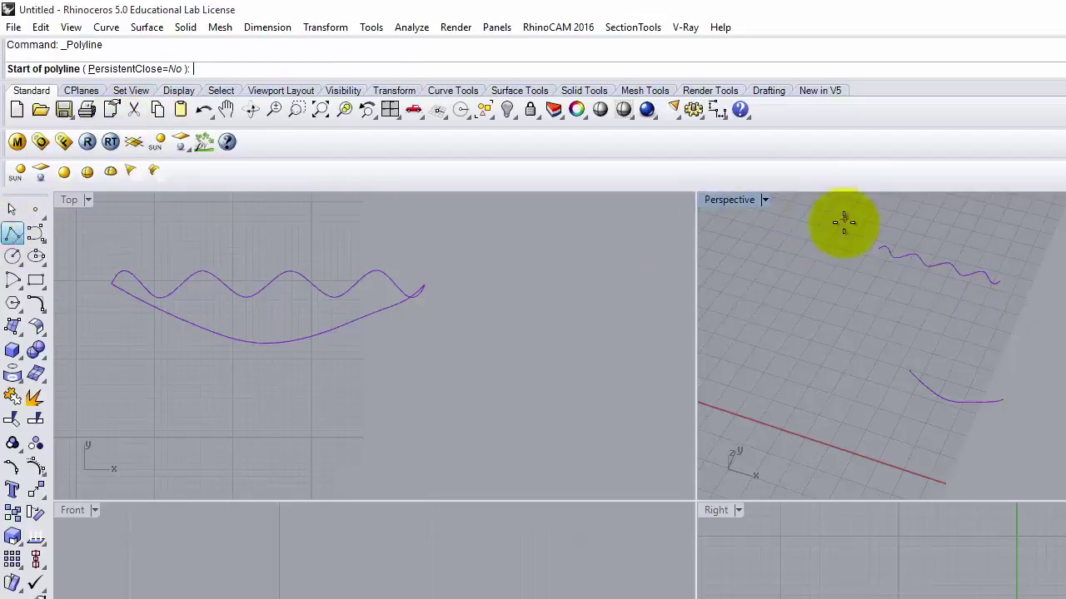
left_click(865, 251)
left_click(906, 370)
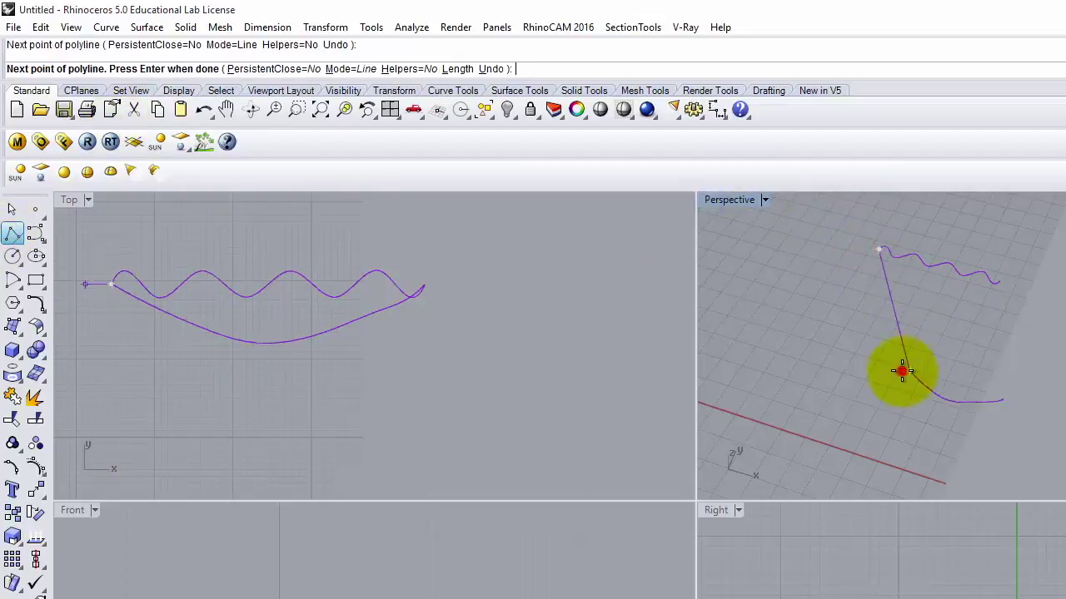
key("Return")
key("Return")
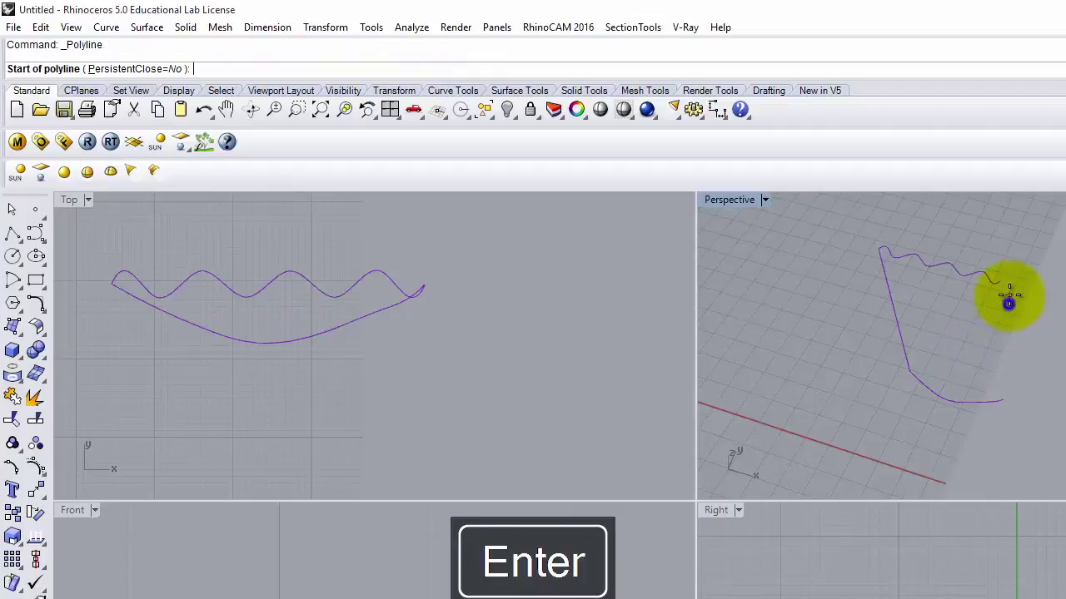
left_click(1006, 283)
left_click(1003, 400)
key("Return")
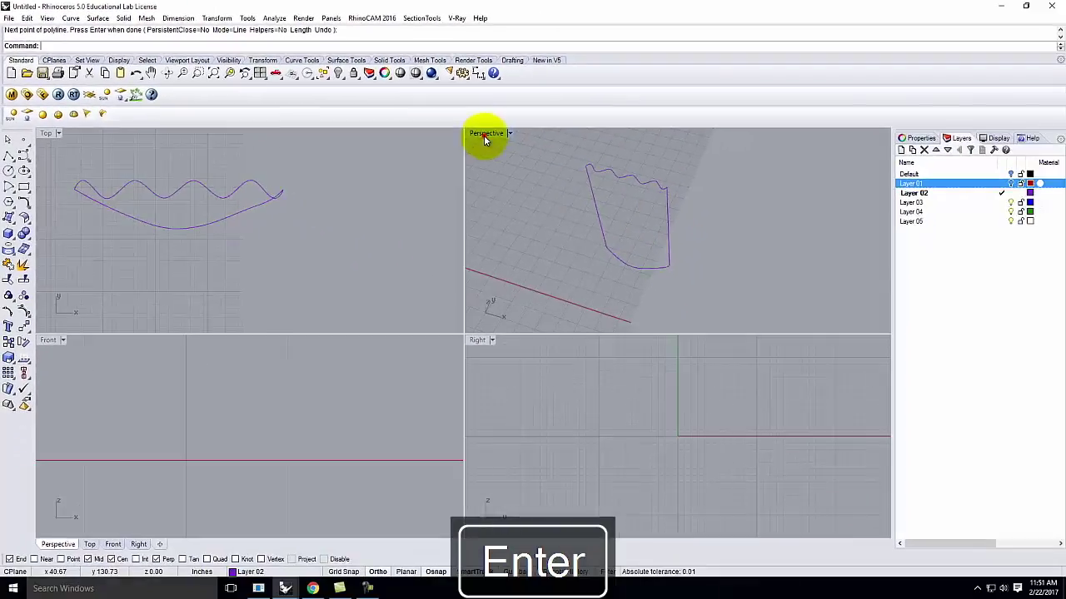
- Maximize the Perspective view and draw a polyline from the wavy curve's midpoint to the bowed curve's midpoint
double_click(483, 134)
scroll(353, 265, "up", 3)
scroll(391, 170, "up", 2)
key("Return")
left_click(379, 147)
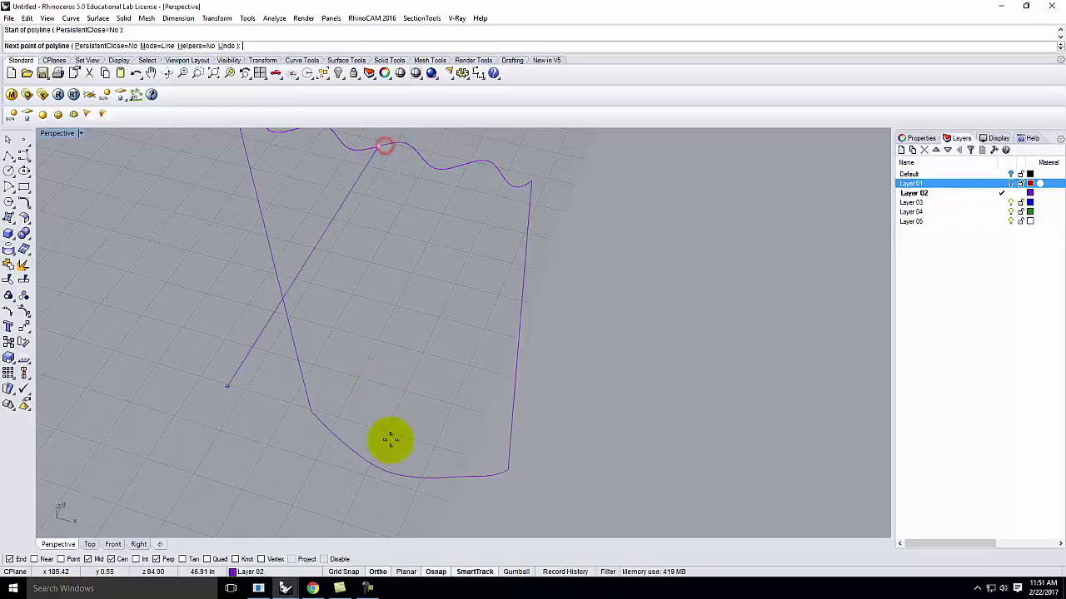
left_click(388, 472)
key("Return")
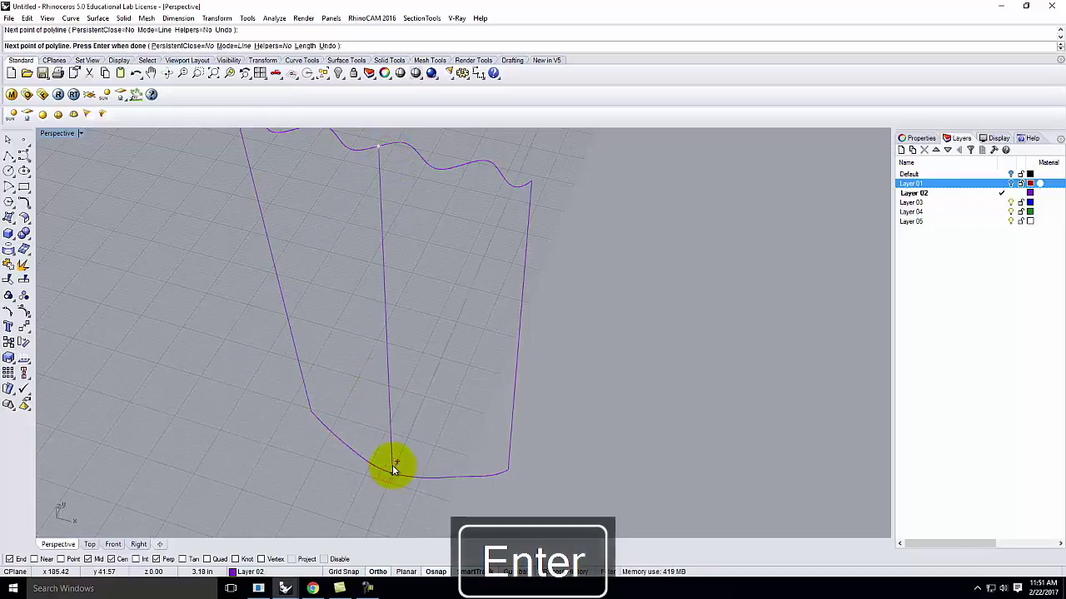
- Rebuild the middle connecting line with a point count of 4 and degree 3
scroll(427, 434, "down", 3)
right_click_drag(427, 429, 475, 357)
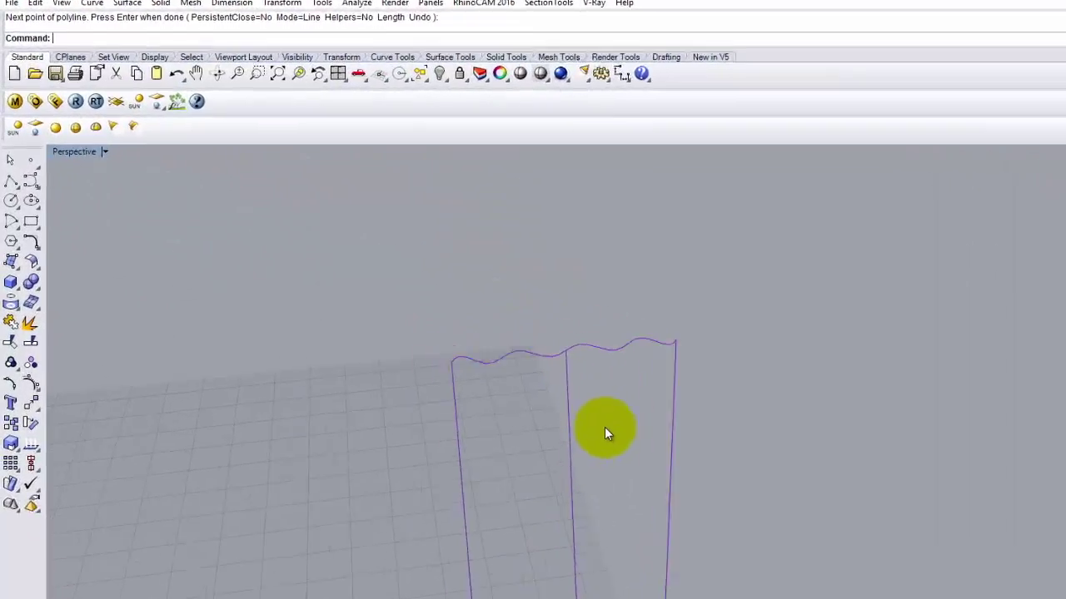
left_click(659, 515)
type("Poin")
key("Escape")
type("Rebuild")
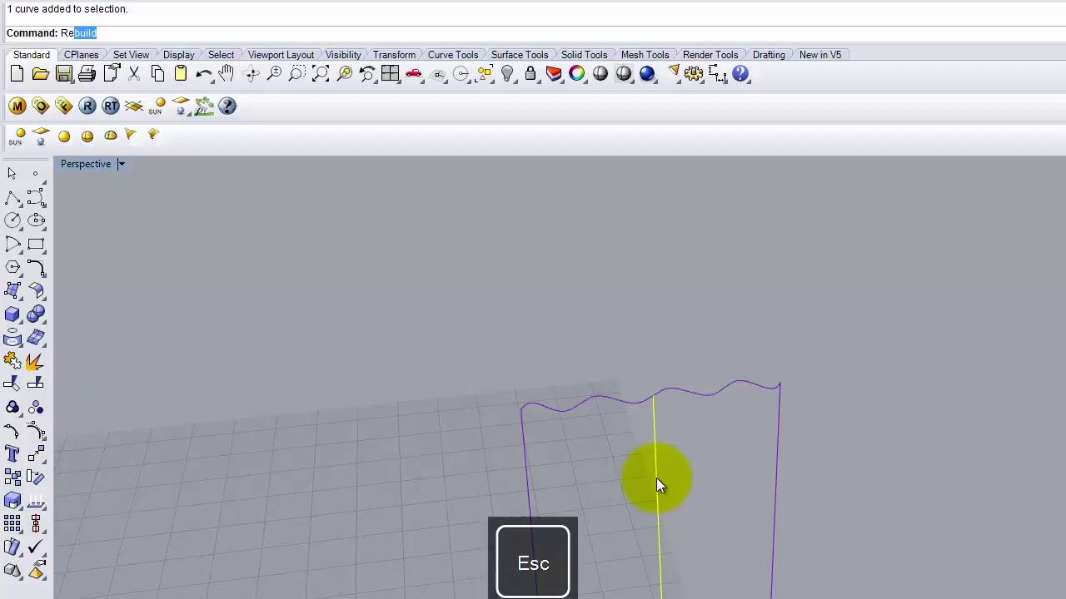
key("Return")
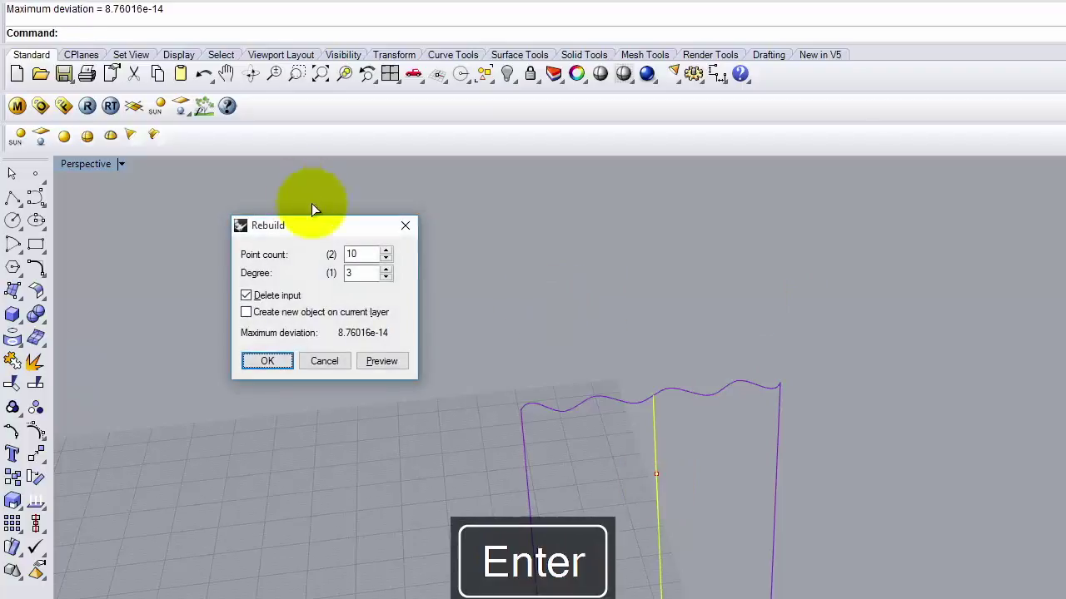
double_click(353, 254)
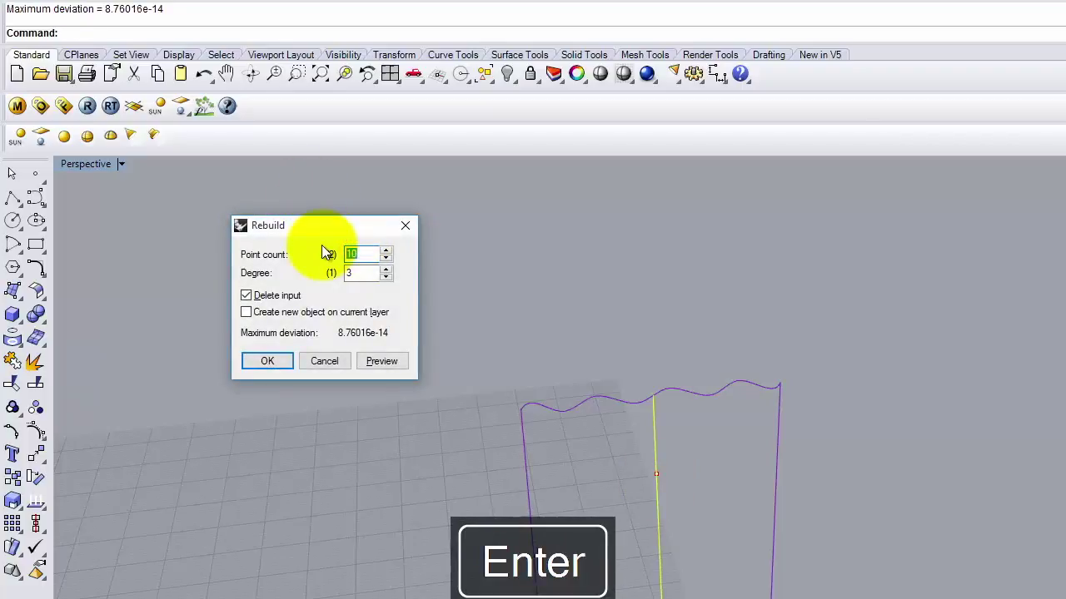
type("4")
key("Return")
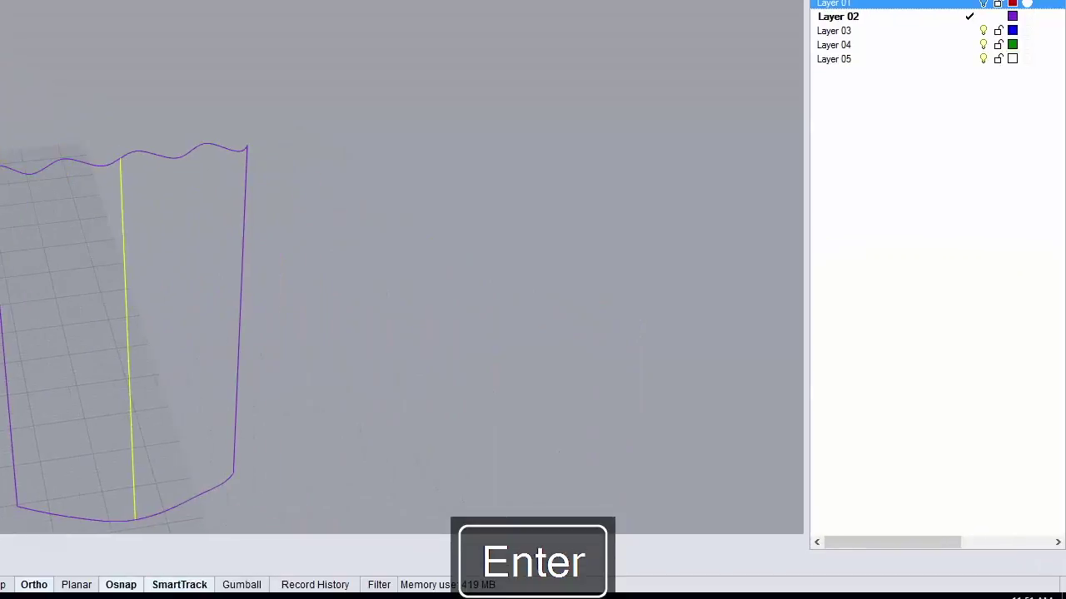
- Pull the middle line's two inner control points outward in negative y so that it bows, and deselect them
right_click_drag(126, 317, 302, 278)
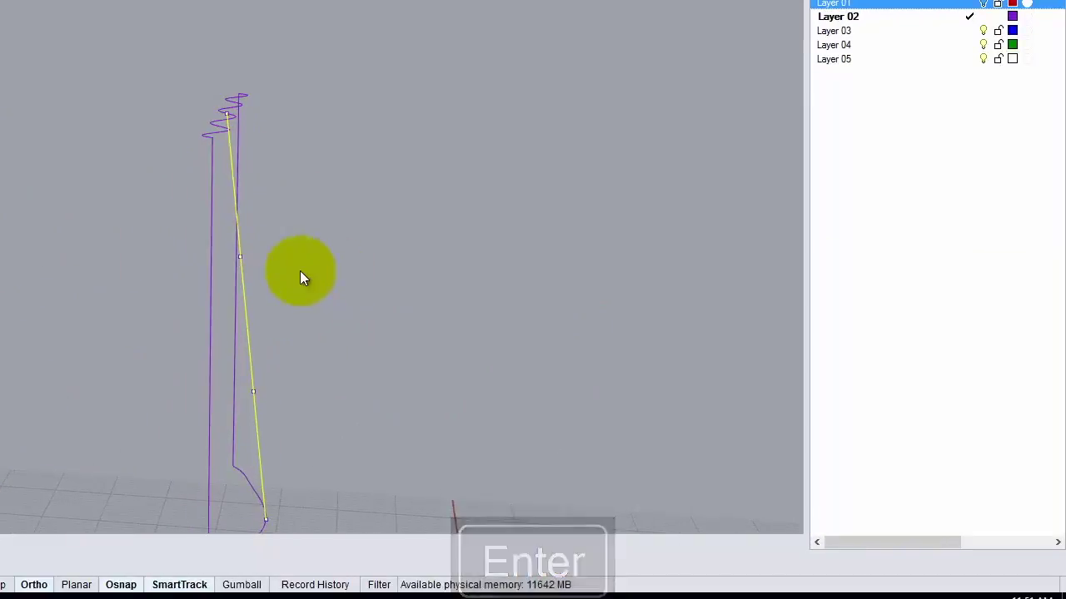
left_click(240, 260)
left_click(252, 391)
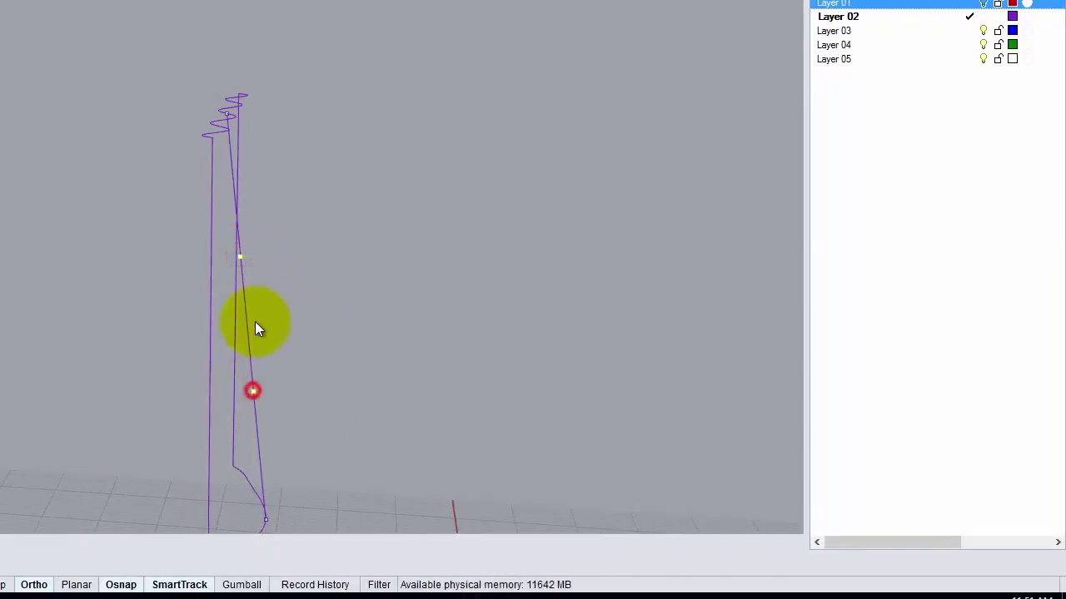
left_click(253, 391)
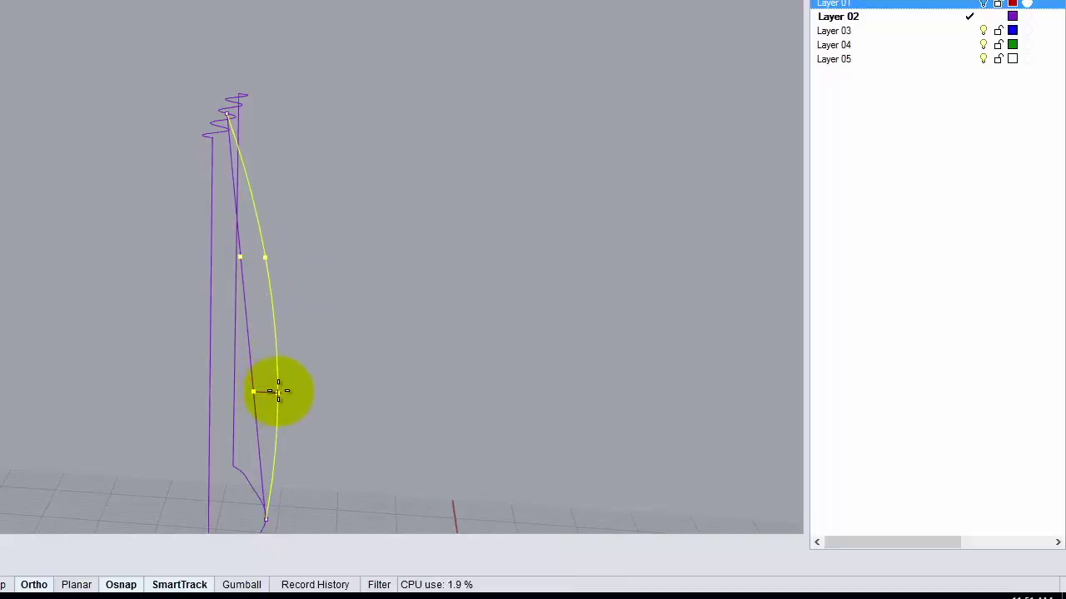
key("Escape")
left_click(440, 267)
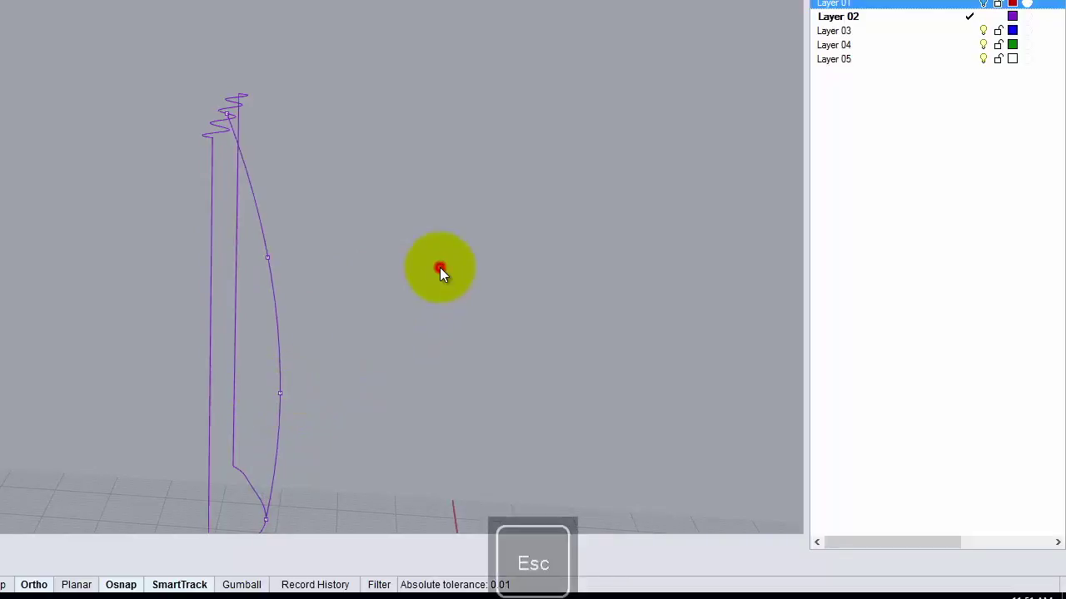
- Select all five curves and create a curve network surface from them
right_click_drag(530, 216, 182, 120)
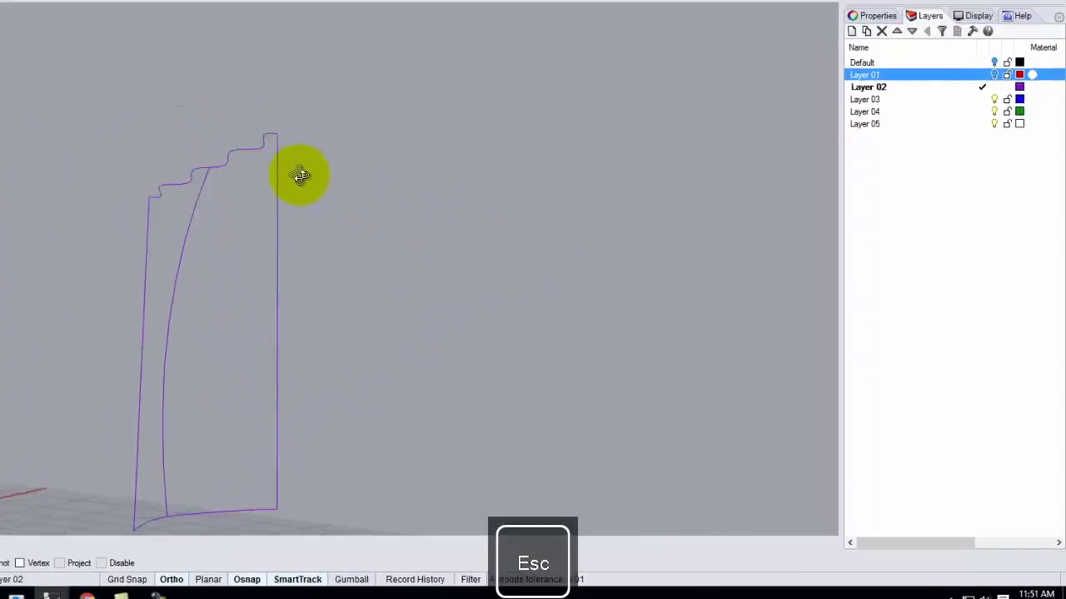
right_click_drag(300, 175, 221, 194)
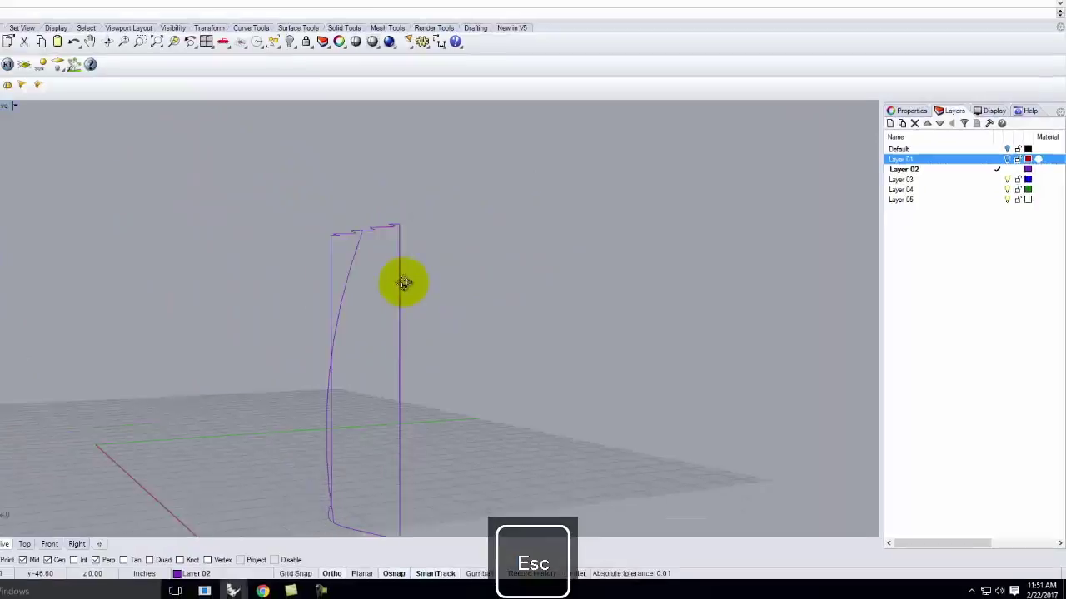
scroll(259, 223, "down", 3)
left_click_drag(183, 157, 337, 408)
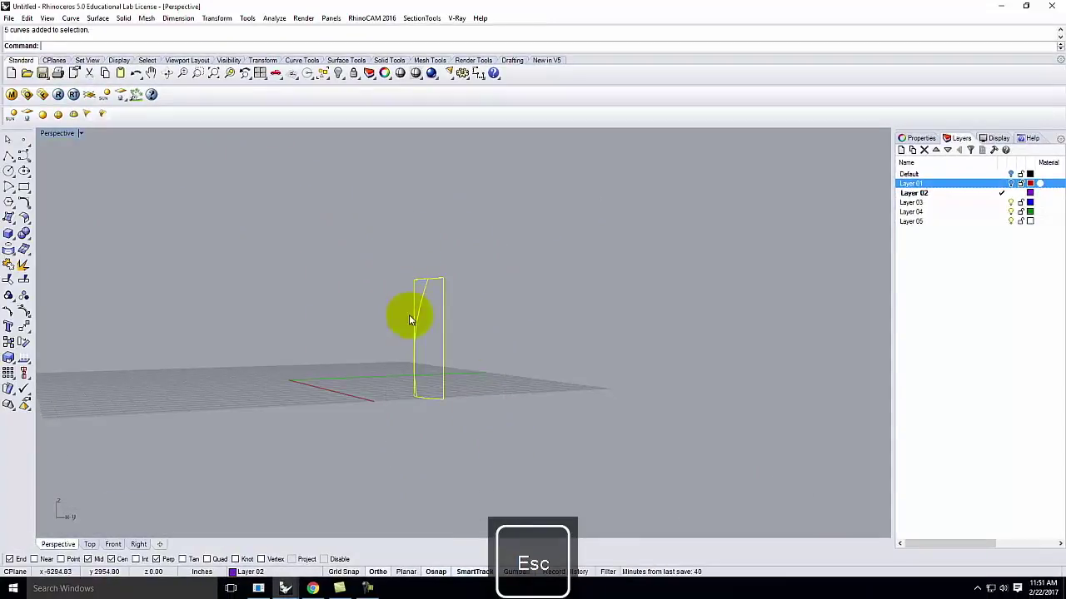
left_click(70, 17)
mouse_move(117, 18)
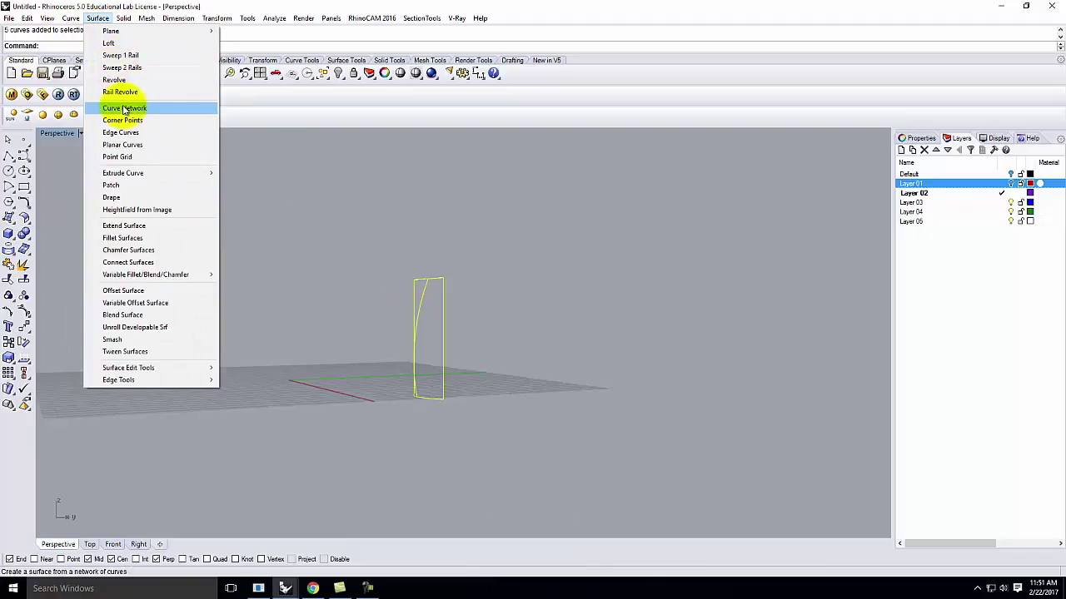
left_click(124, 109)
left_click(183, 335)
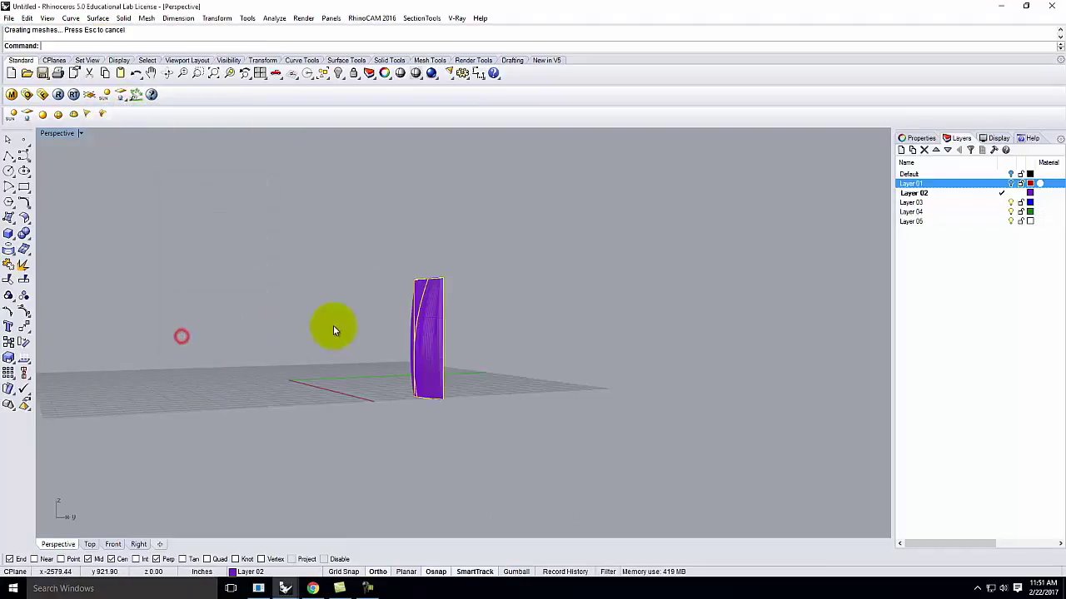
- Inspect the curve network surface from several sides and delete it
right_click_drag(466, 300, 464, 356)
right_click_drag(606, 299, 486, 263)
right_click_drag(498, 140, 431, 256)
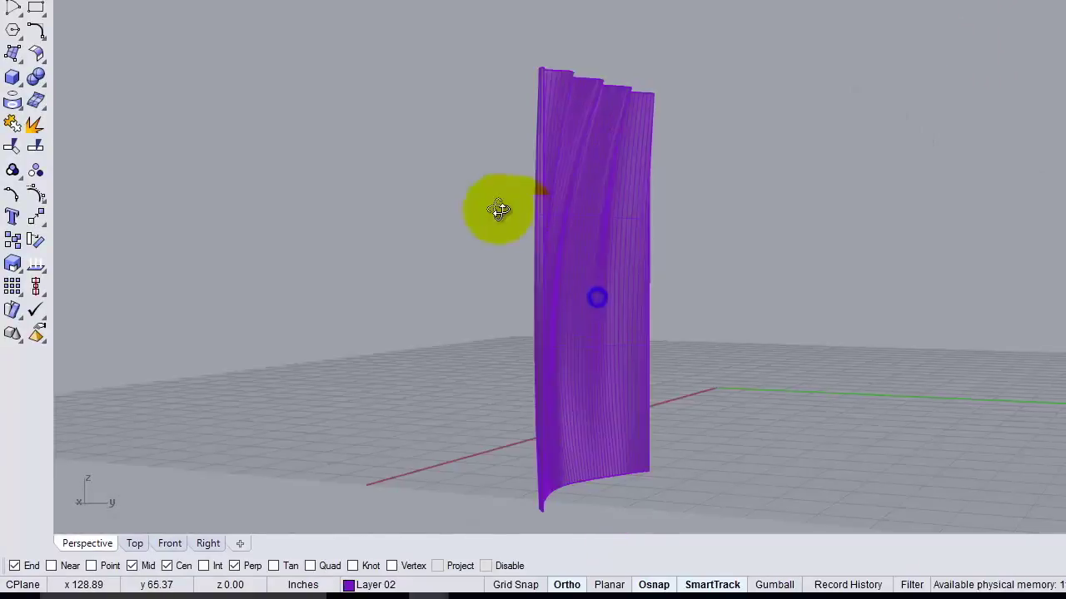
right_click_drag(500, 209, 642, 273)
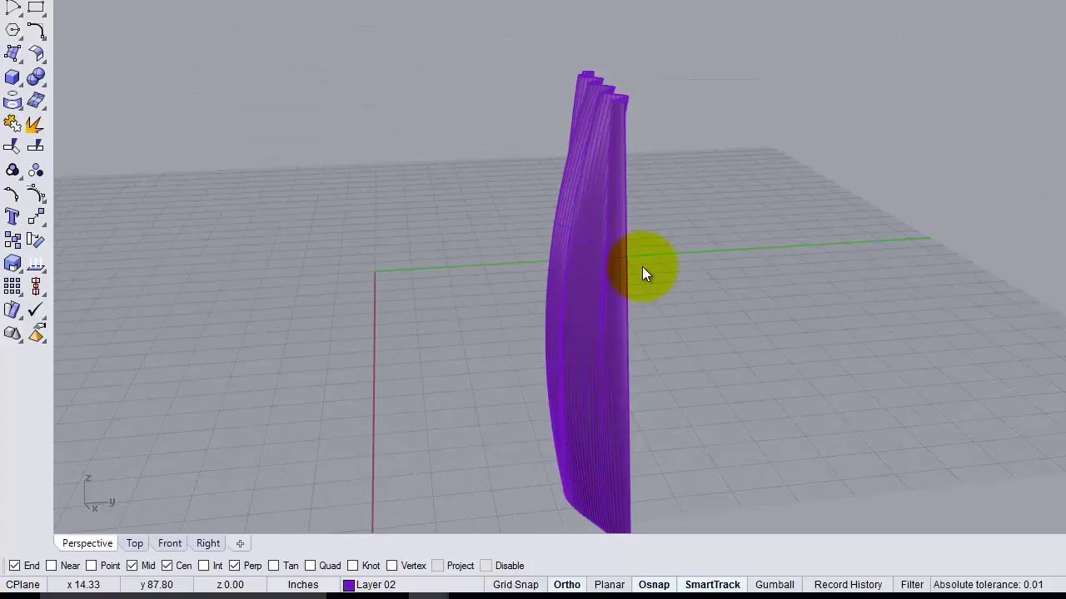
scroll(631, 280, "down", 2)
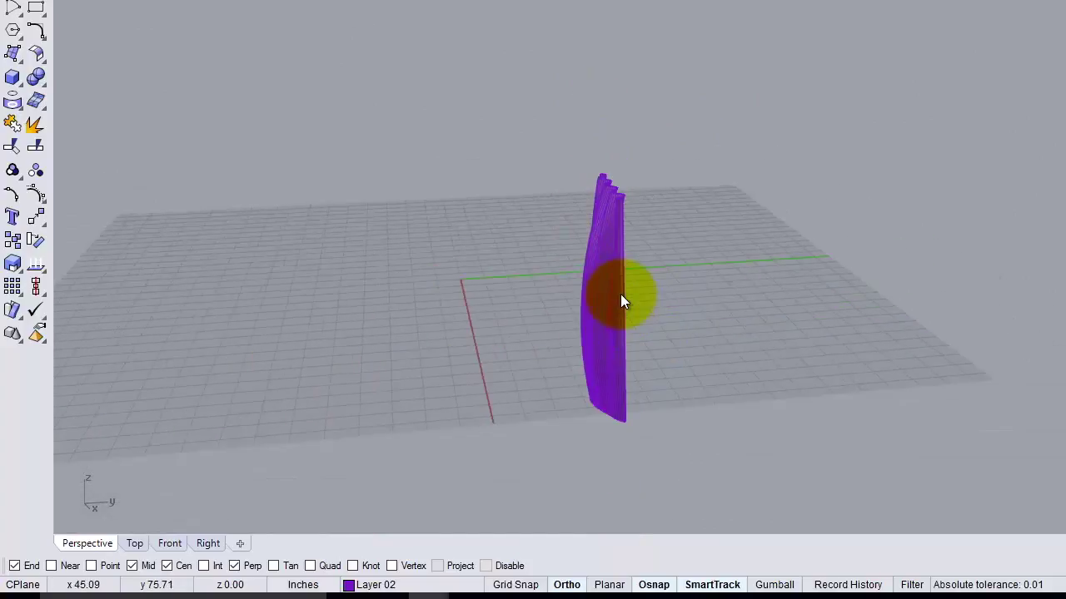
scroll(627, 396, "up", 5)
key("Escape")
left_click(586, 258)
key("Delete")
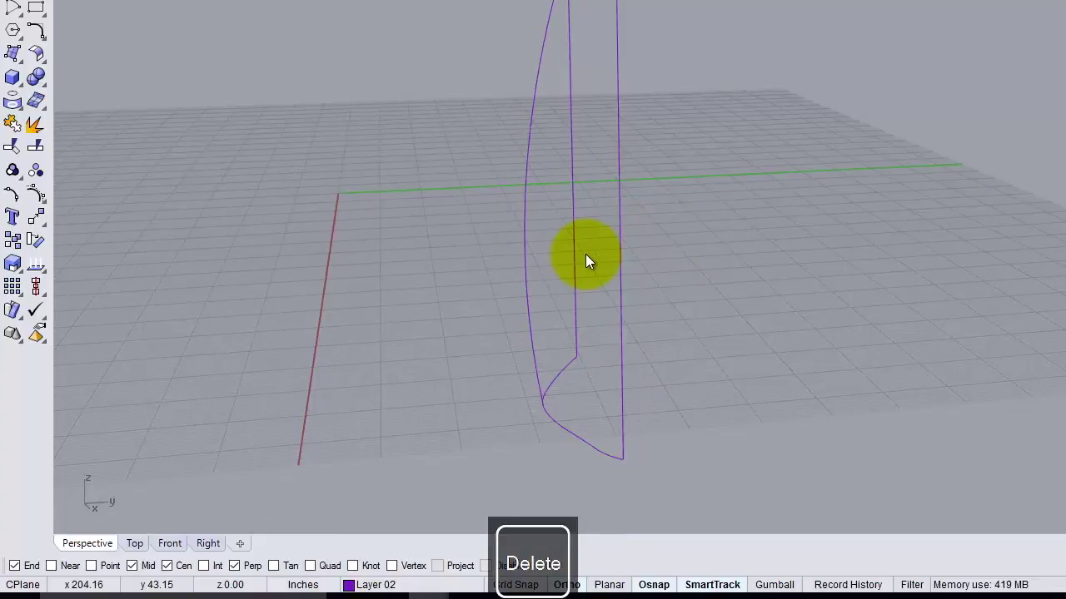
- Delete the straight vertical line at the far x end and pull the bottom curve's last edit points in negative y
left_click(623, 424)
key("Delete")
left_click(568, 372)
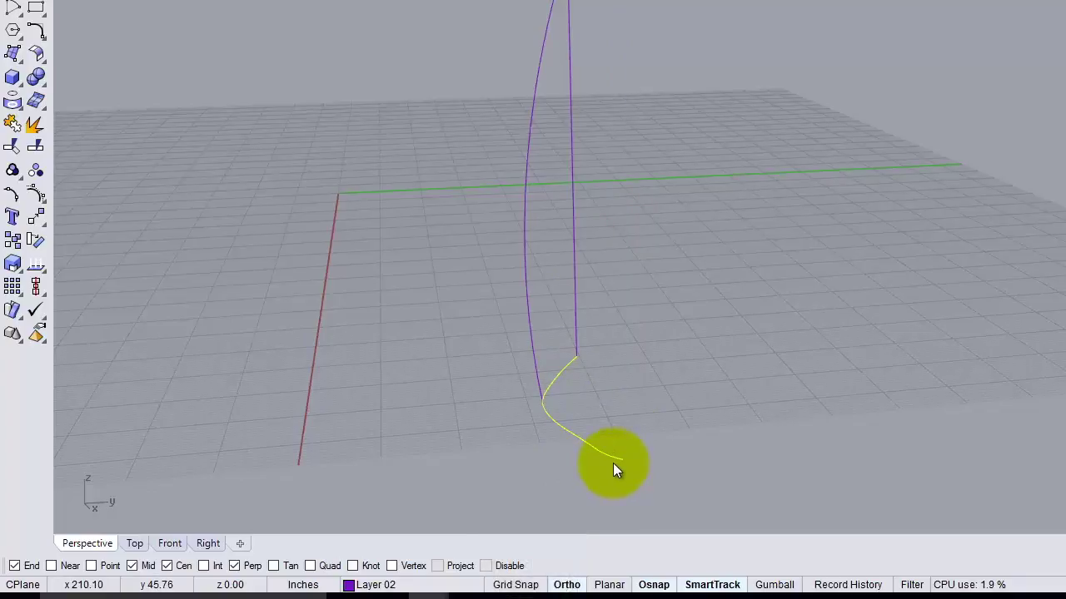
left_click(12, 193)
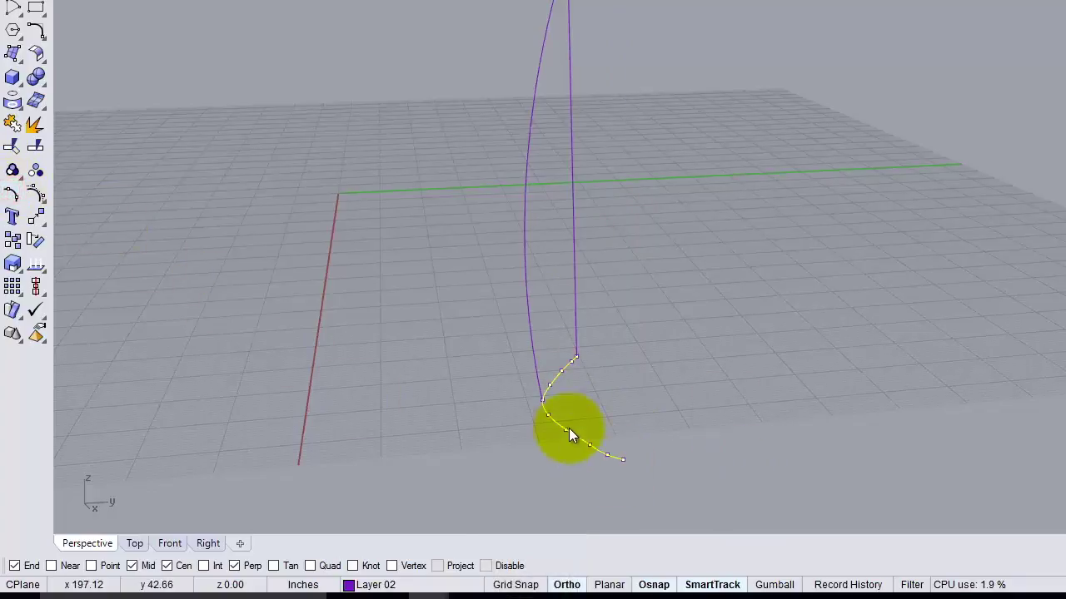
left_click_drag(568, 409, 637, 474)
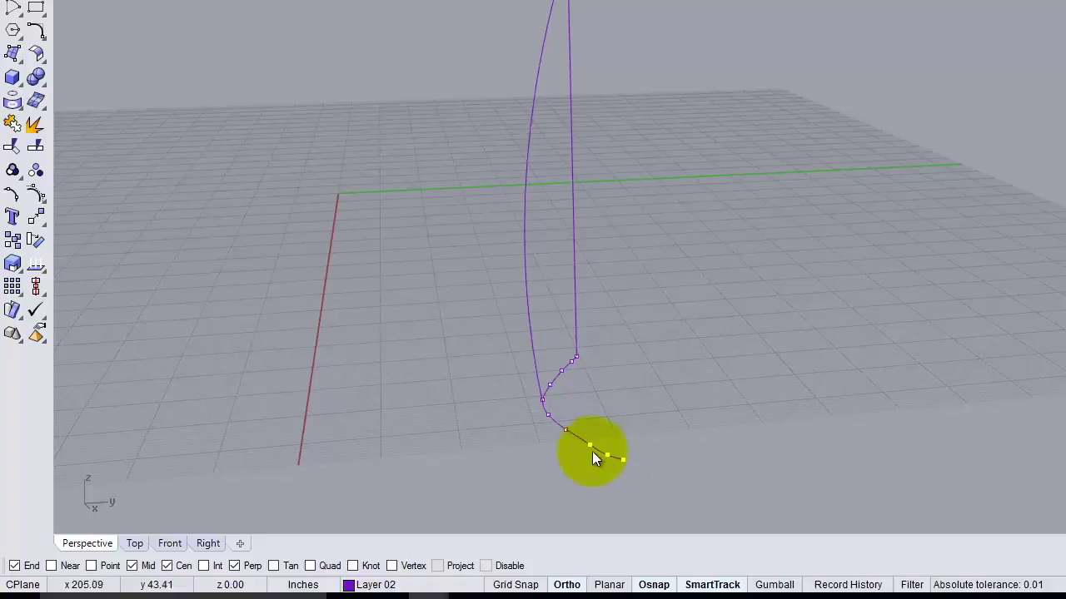
left_click_drag(588, 445, 555, 428)
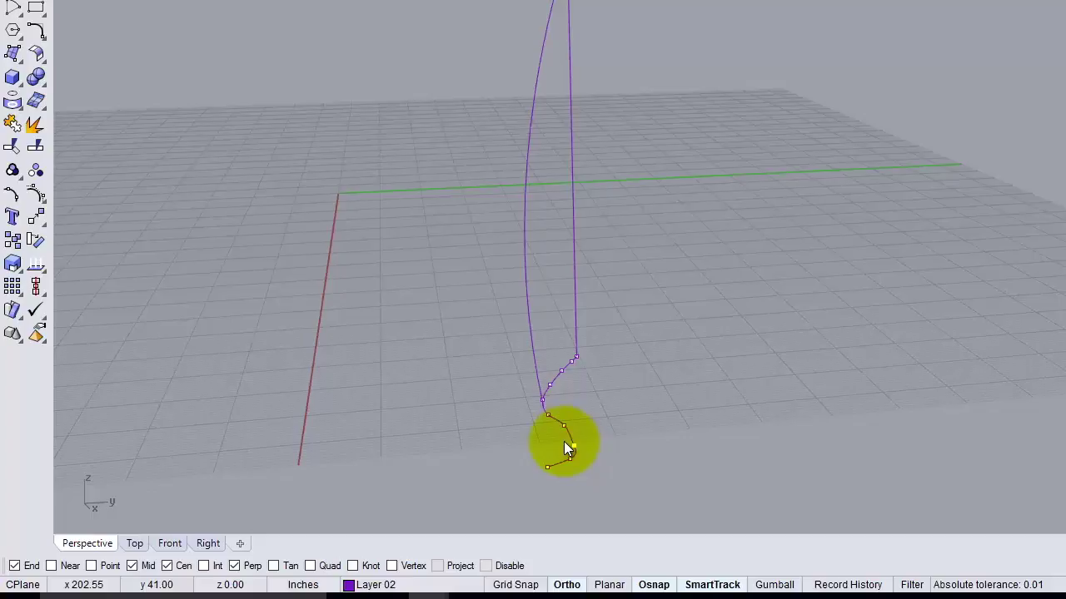
key("Escape")
- Adjust the bottom curve's edit points near its far x end, shifting one along x and pulling the last three outward in negative y
right_click_drag(661, 463, 568, 442)
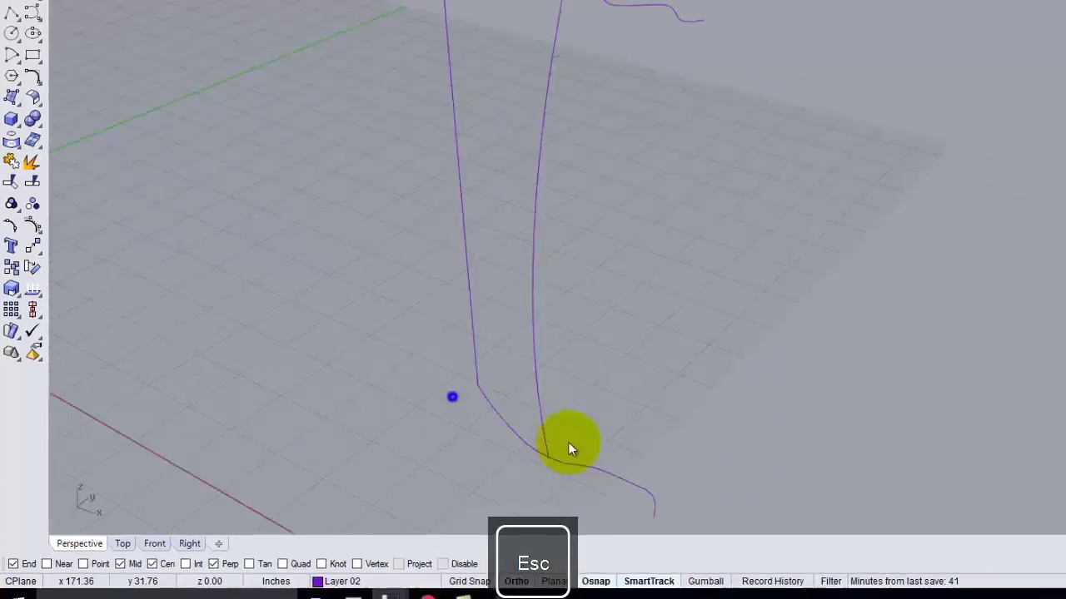
right_click_drag(803, 418, 739, 456)
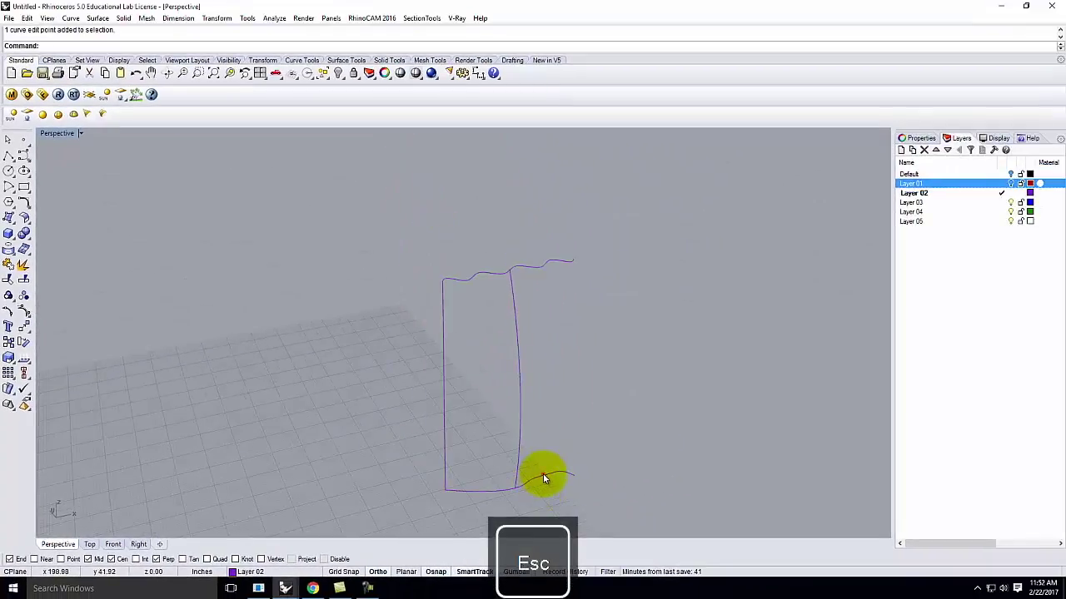
left_click(545, 479)
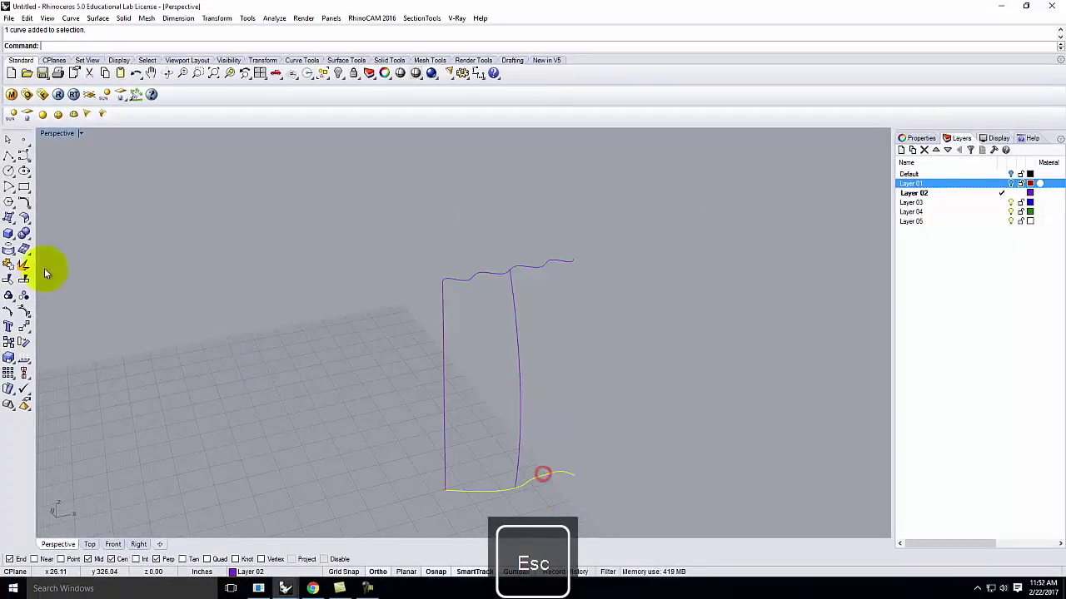
left_click(8, 309)
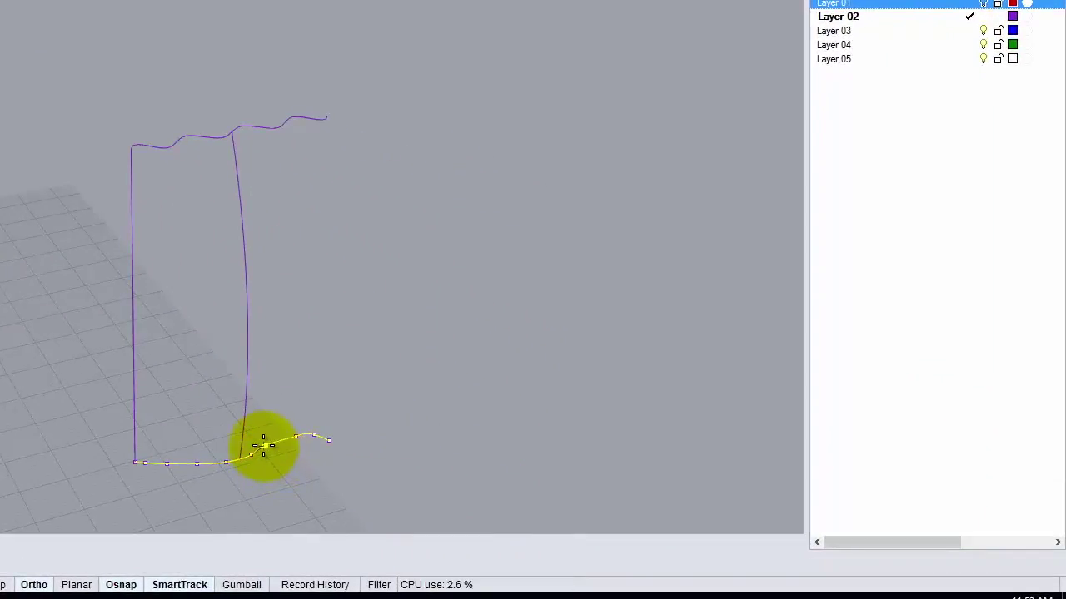
left_click(272, 446)
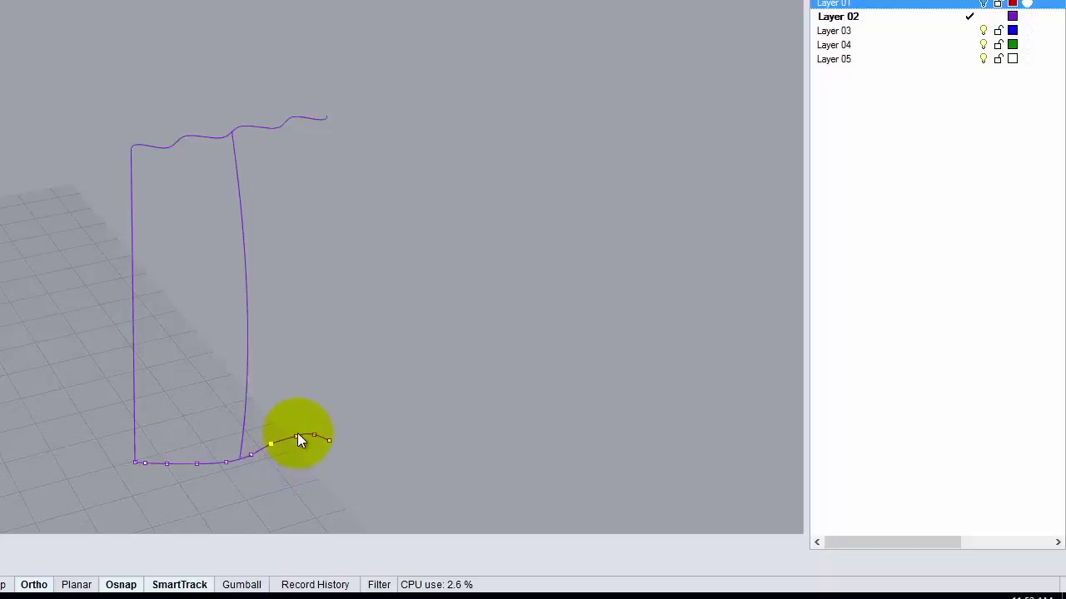
left_click_drag(330, 442, 310, 458)
left_click(299, 439)
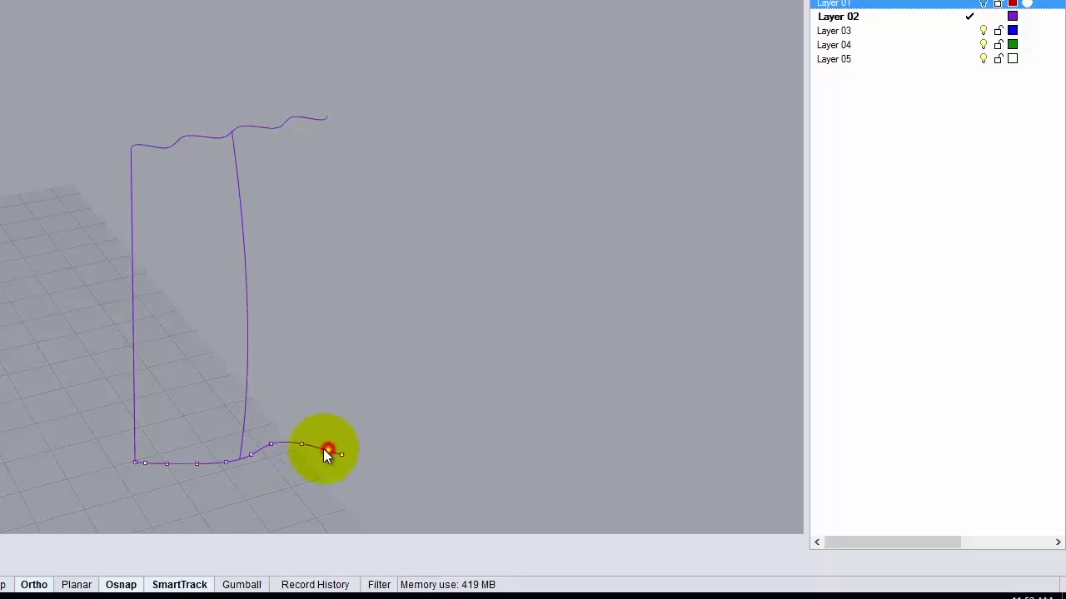
key("Escape")
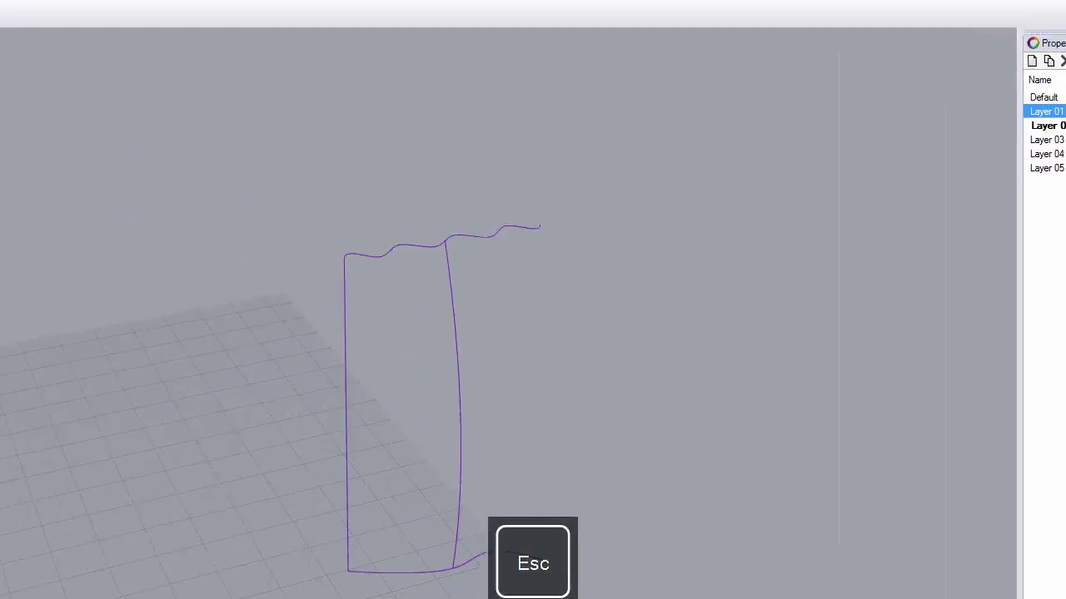
- Draw a straight line from the wavy upper curve's far x end to the bottom curve's matching end
left_click(0, 66)
left_click(549, 226)
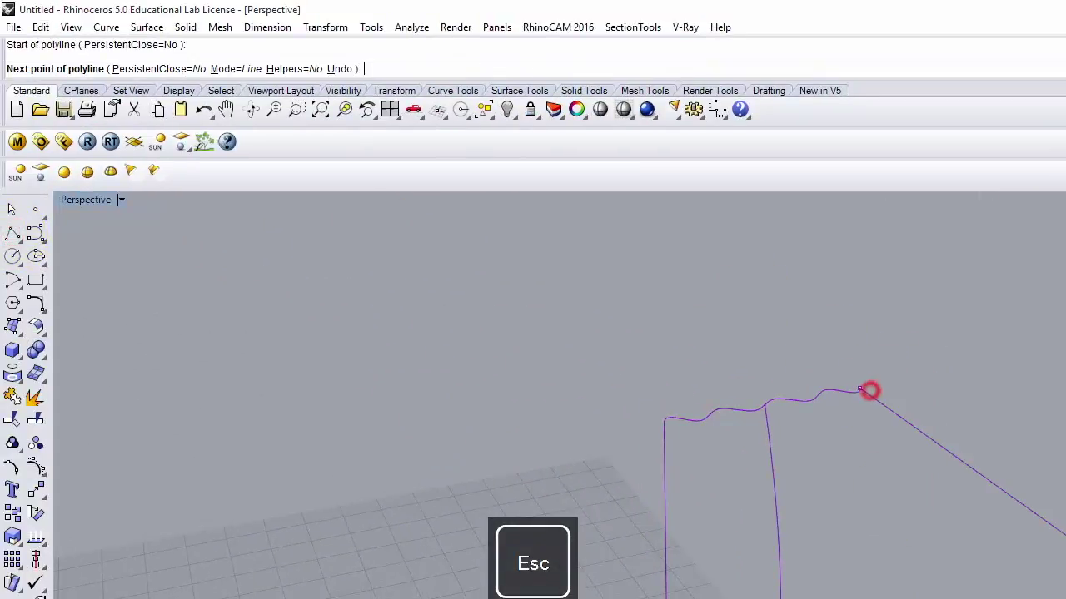
left_click(870, 595)
key("Return")
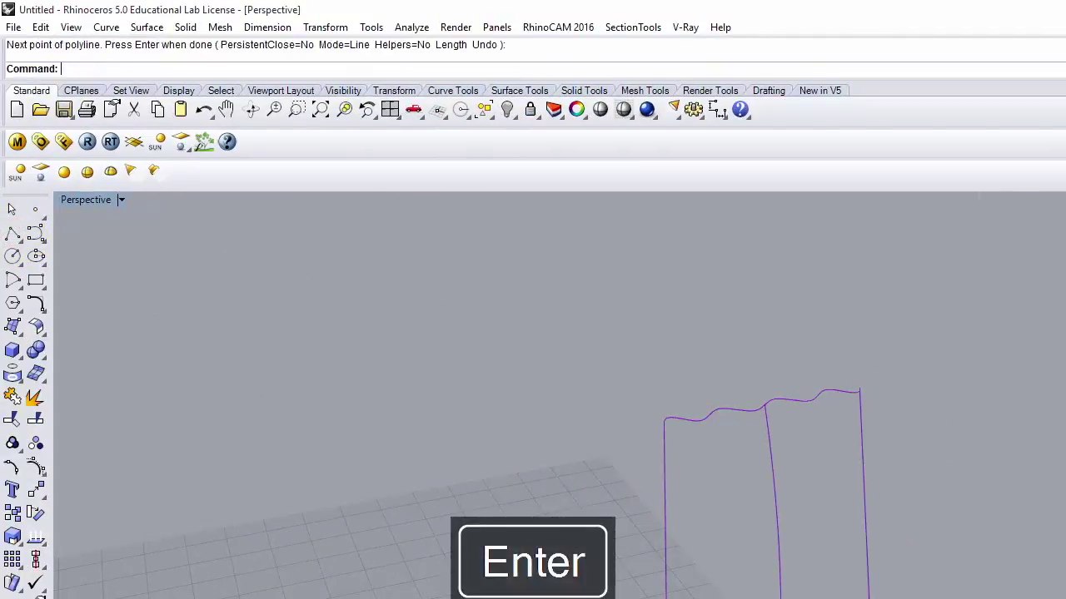
type("PointsOn")
key("Return")
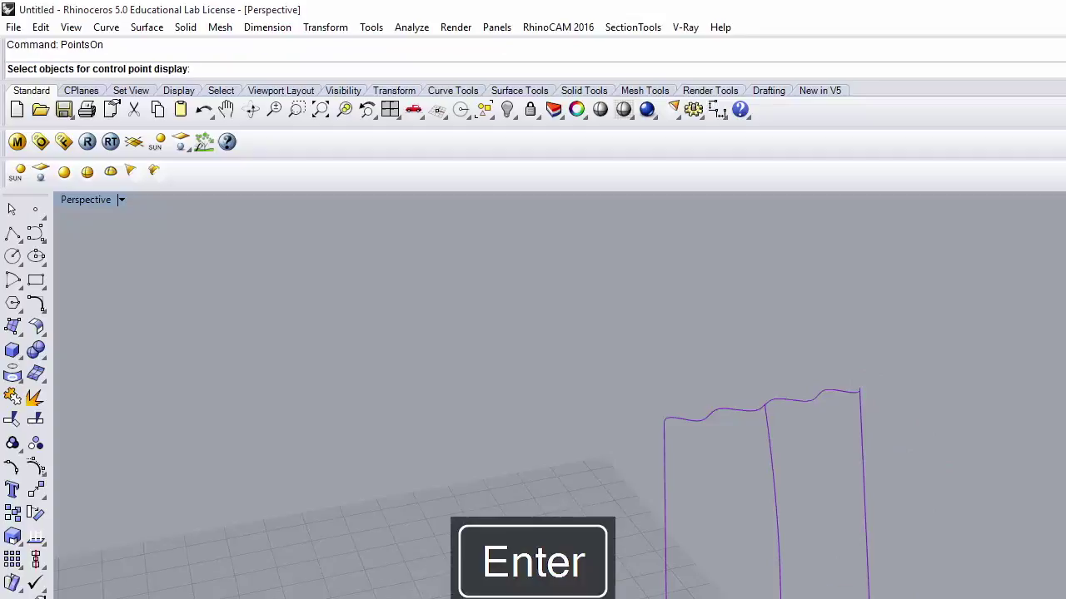
left_click(872, 580)
key("Escape")
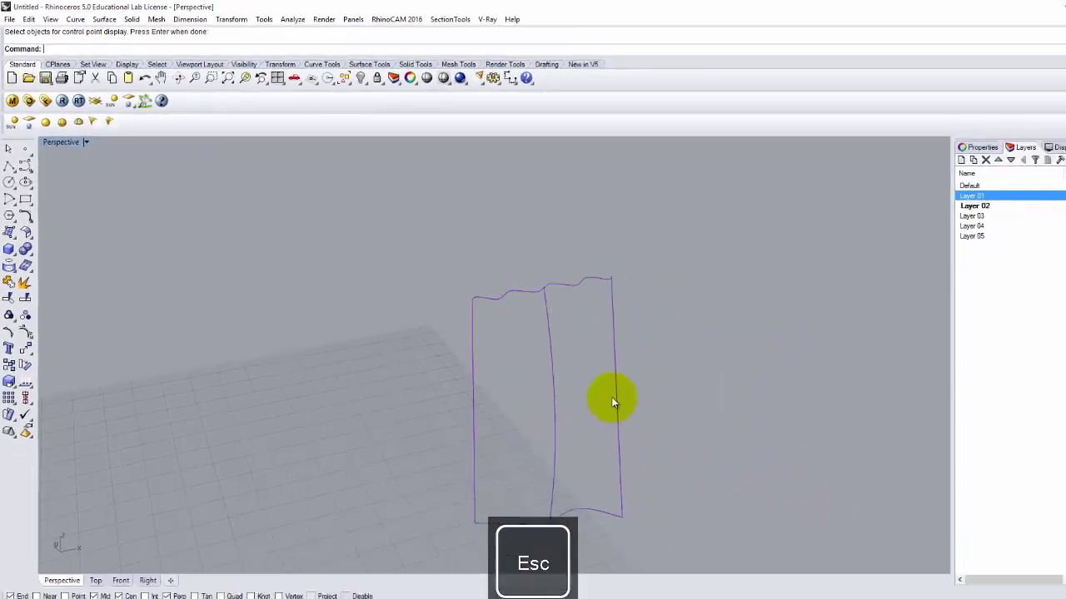
- Rebuild the new straight end line with 4 points and degree 3, deleting the input
left_click(614, 403)
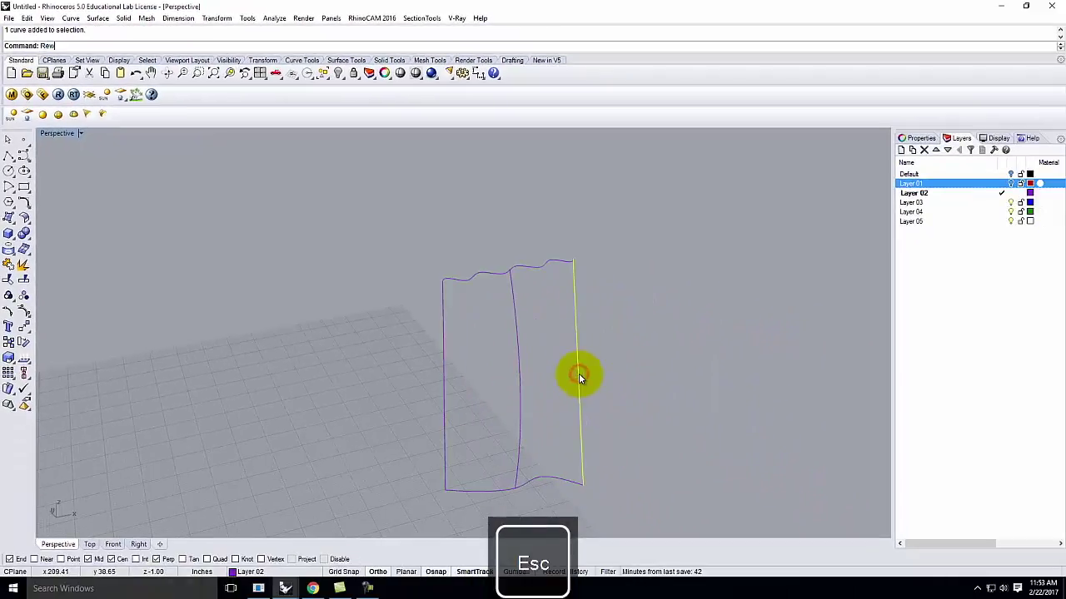
key("BackSpace")
type("bu")
key("Return")
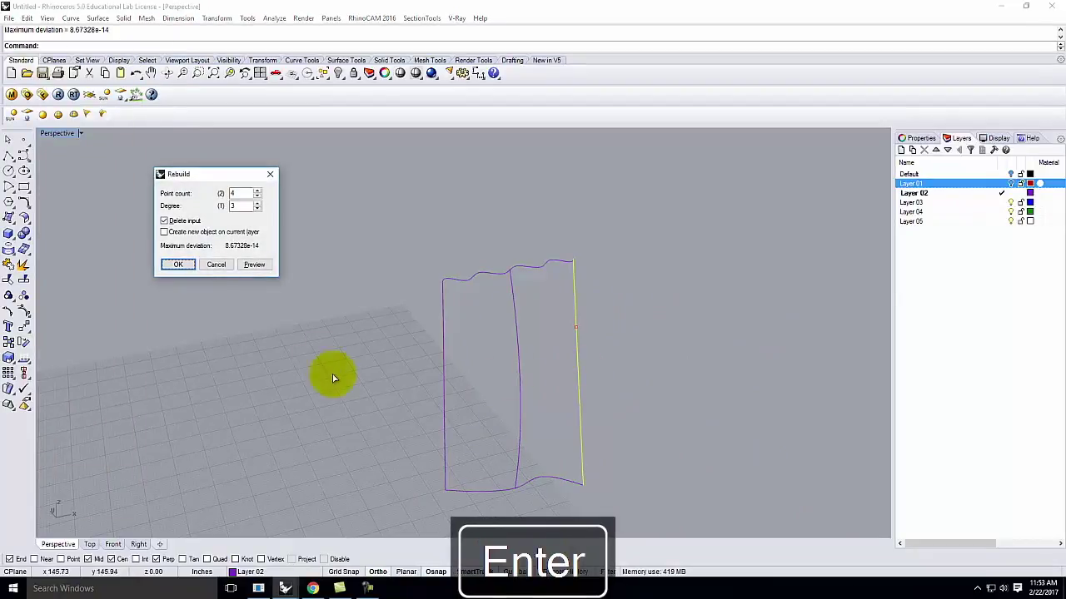
left_click(178, 264)
- Show the rebuilt line's edit points and move its upper inner point in positive y and its lower one in negative y, forming an S-shape
left_click(10, 312)
left_click(580, 411)
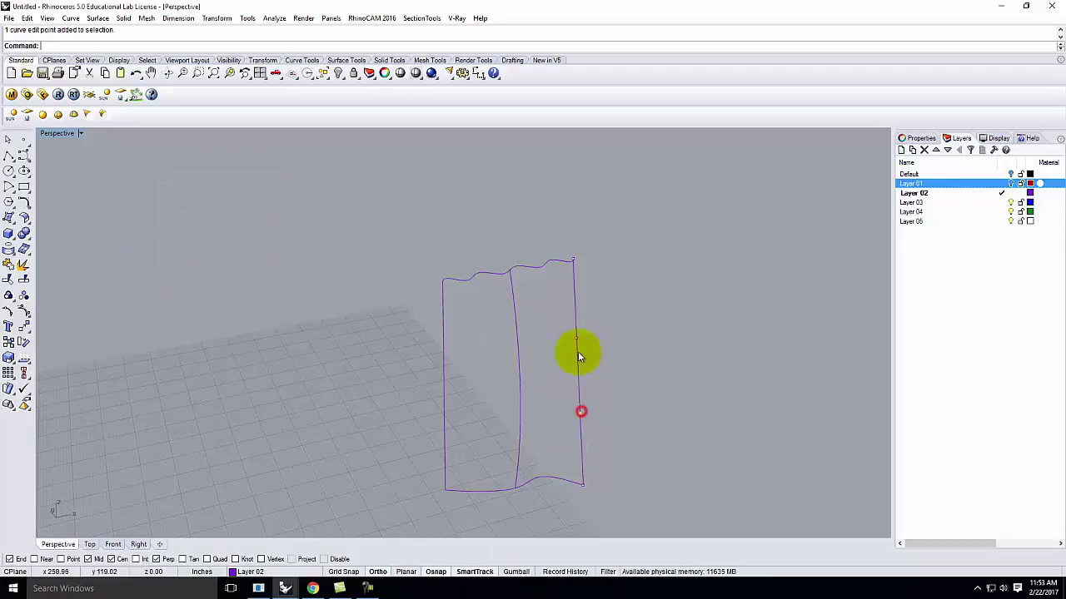
right_click_drag(713, 329, 519, 319)
type("Move")
key("Return")
left_click(520, 322)
left_click(549, 352)
right_click_drag(548, 352, 471, 423)
left_click(483, 431)
key("Return")
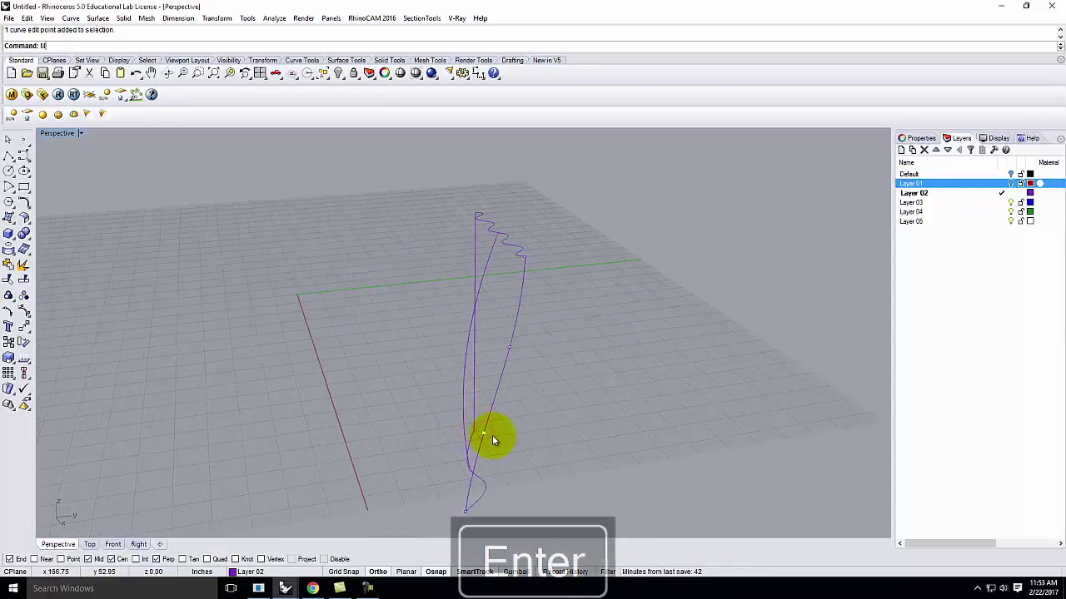
left_click(576, 411)
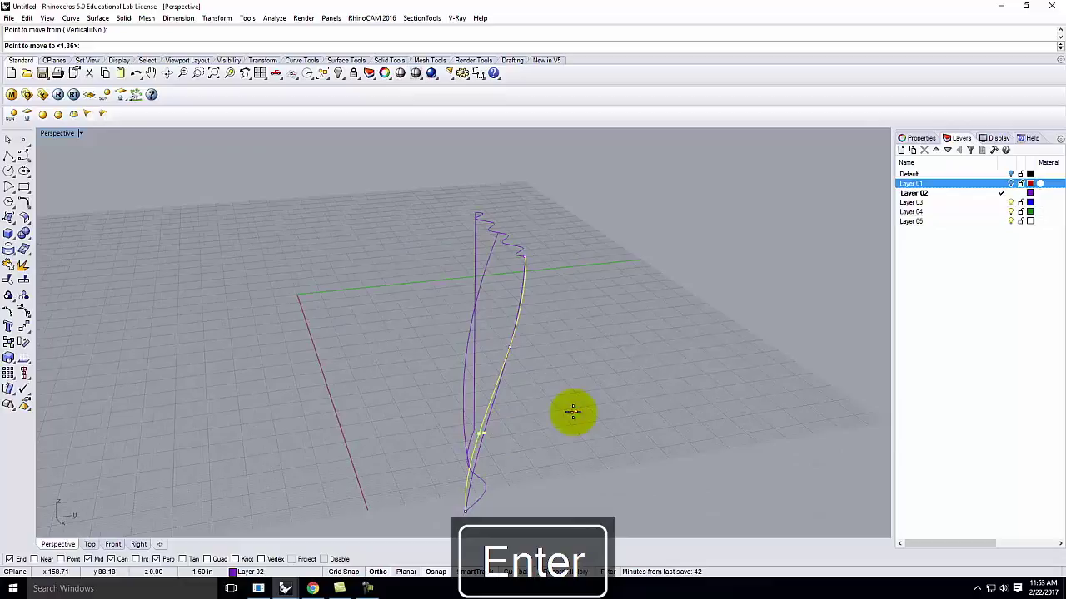
key("Escape")
- Select all five curves and create a curve network surface from them with the offered settings
scroll(501, 291, "down", 3)
left_click_drag(423, 200, 581, 460)
left_click(72, 18)
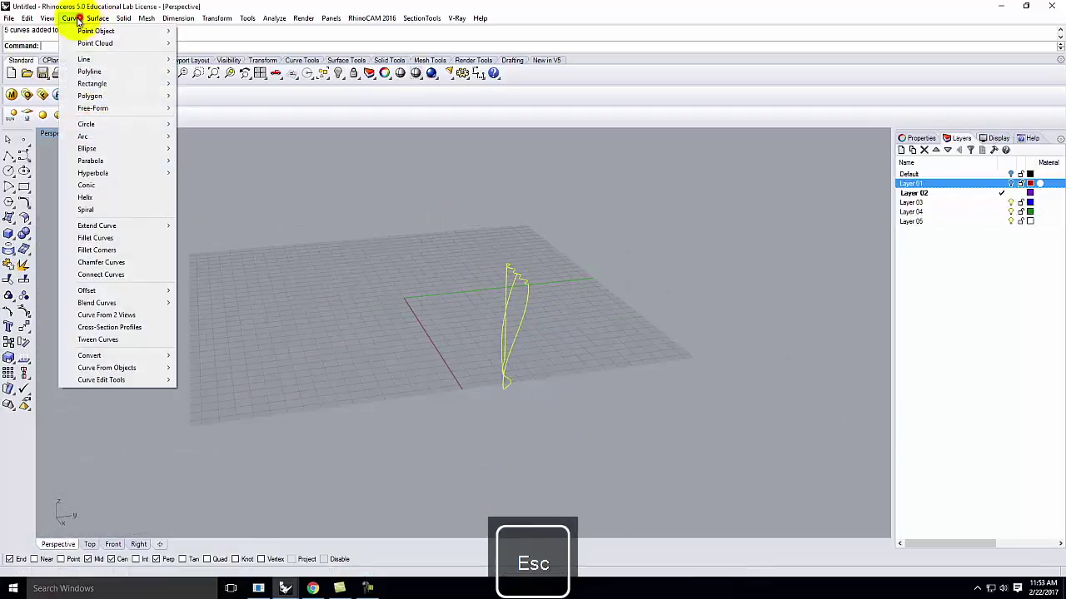
mouse_move(98, 19)
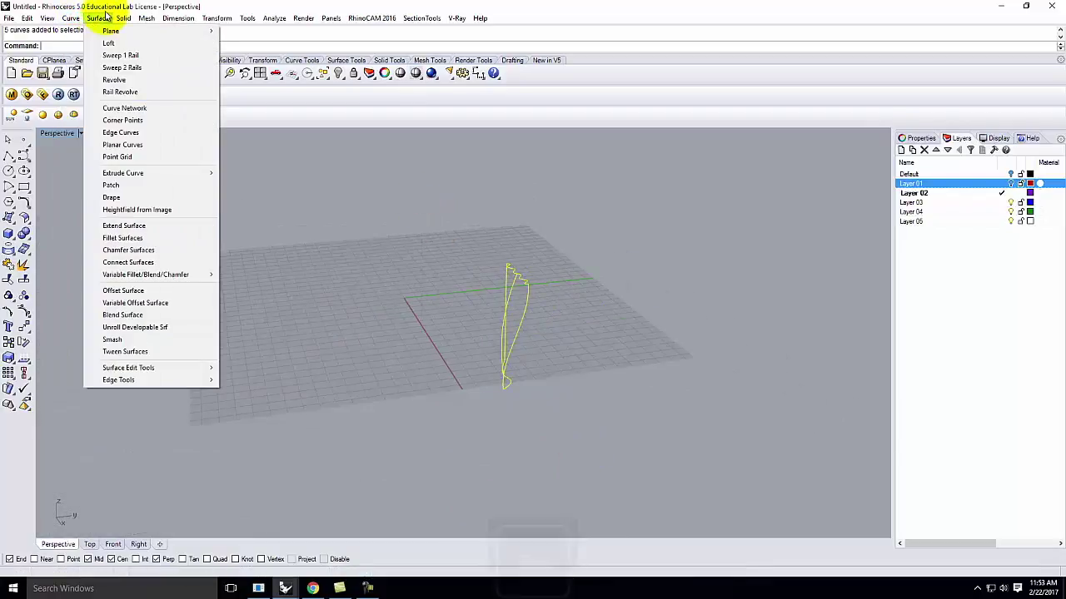
left_click(129, 117)
left_click(184, 339)
- Copy the wavy curve at the surface's upper edge into the free space beyond its far x end
right_click_drag(457, 360, 433, 400)
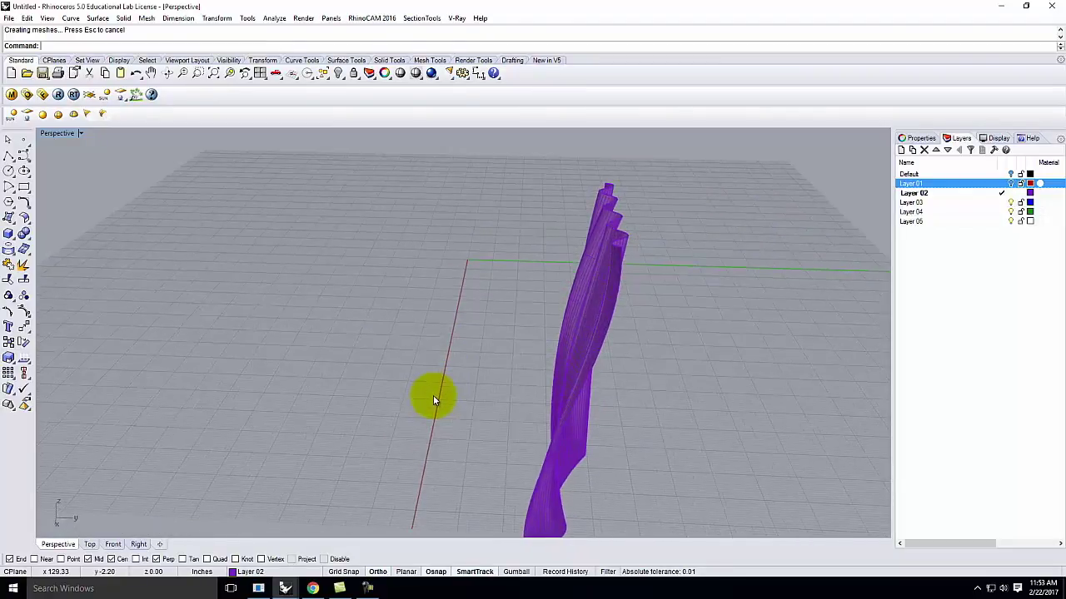
right_click_drag(459, 363, 749, 388)
mouse_move(357, 221)
right_mouse_down()
mouse_move(361, 316)
mouse_move(445, 262)
mouse_move(481, 369)
mouse_move(314, 364)
mouse_move(314, 373)
right_mouse_up()
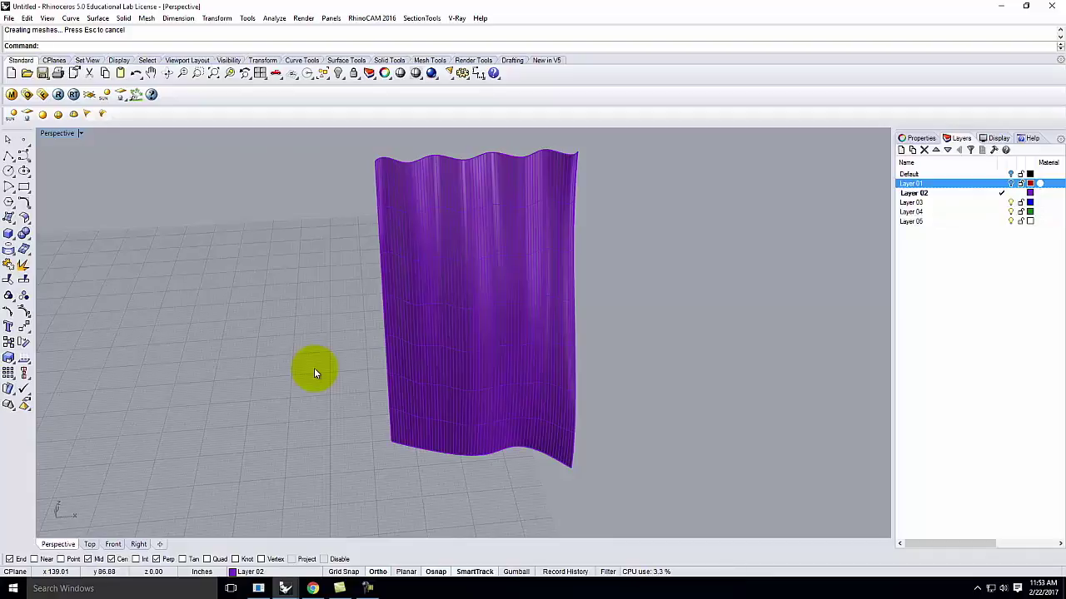
right_click_drag(233, 376, 380, 266)
left_click(380, 252)
left_click(418, 284)
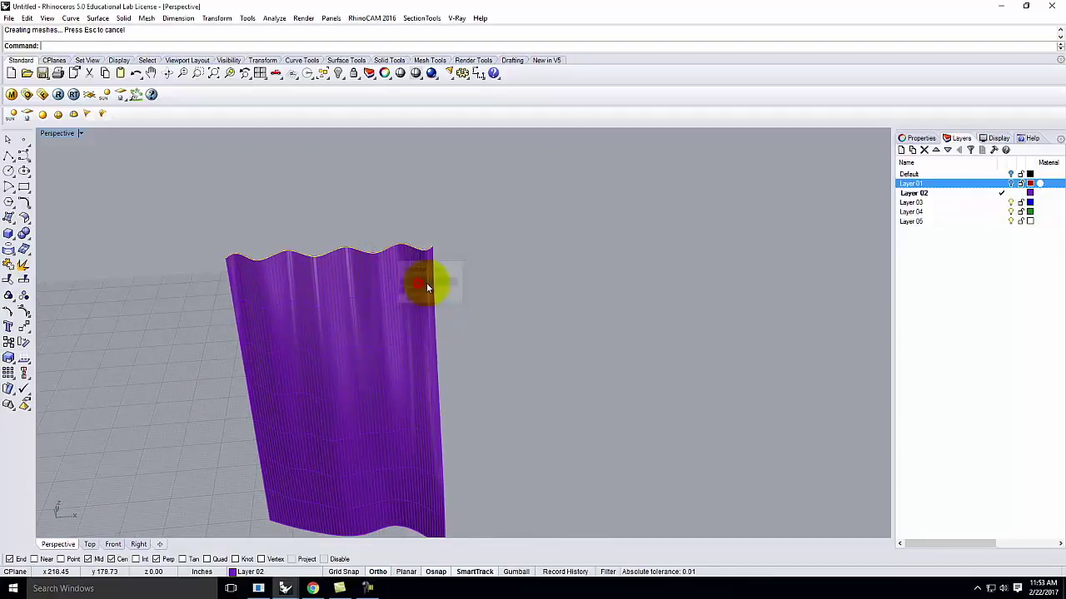
key("Return")
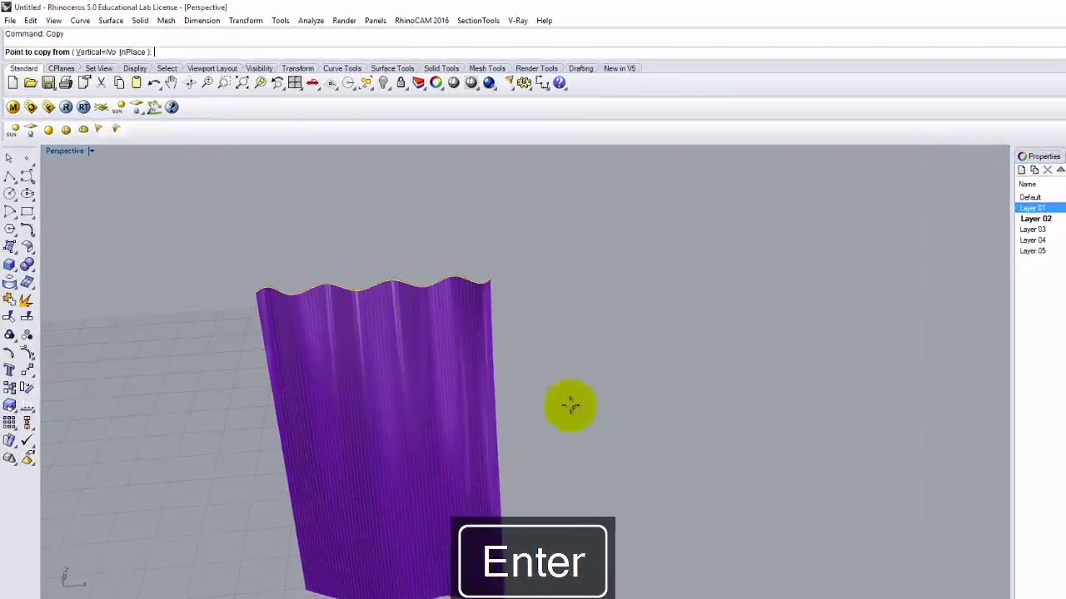
left_click(503, 361)
left_click(953, 487)
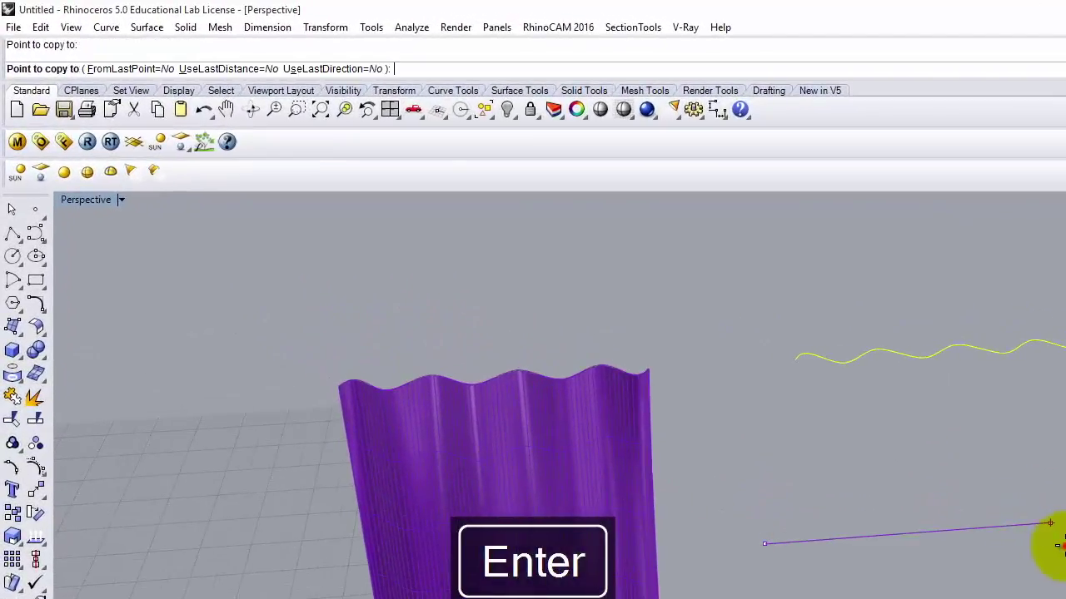
key("Escape")
- Copy the separate wavy curve vertically by -84"
left_click(914, 357)
type("Copy")
key("Return")
type("v")
key("Return")
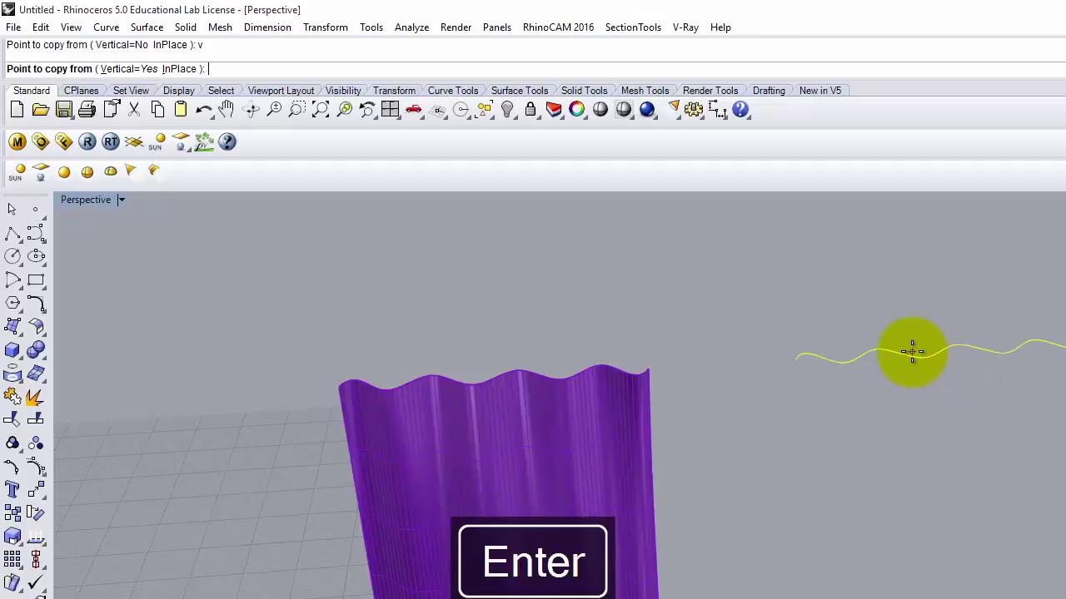
left_click(912, 351)
type("-84")
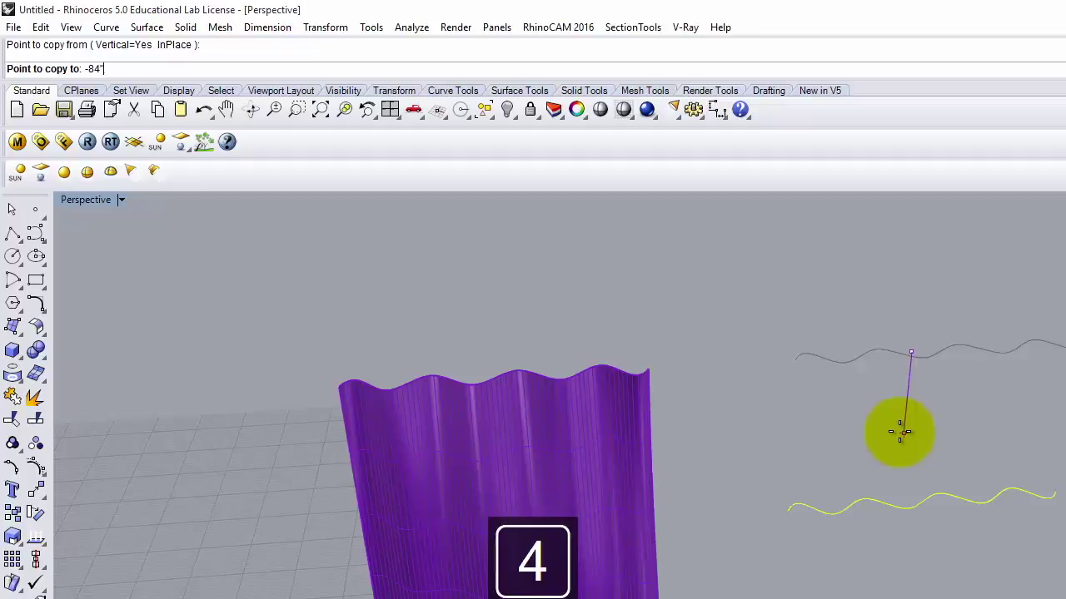
key("Return")
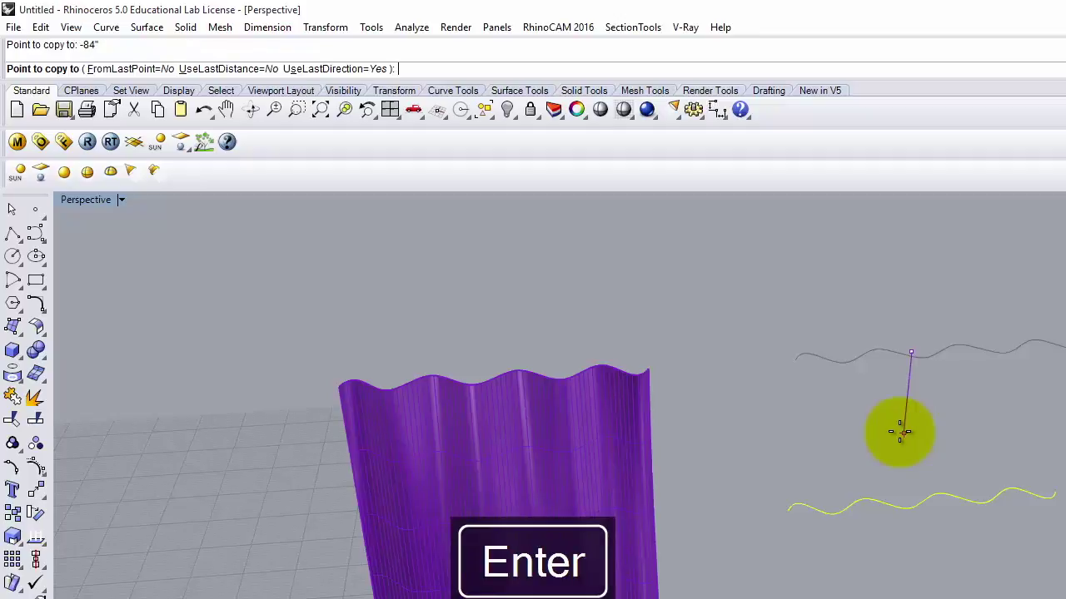
key("Return")
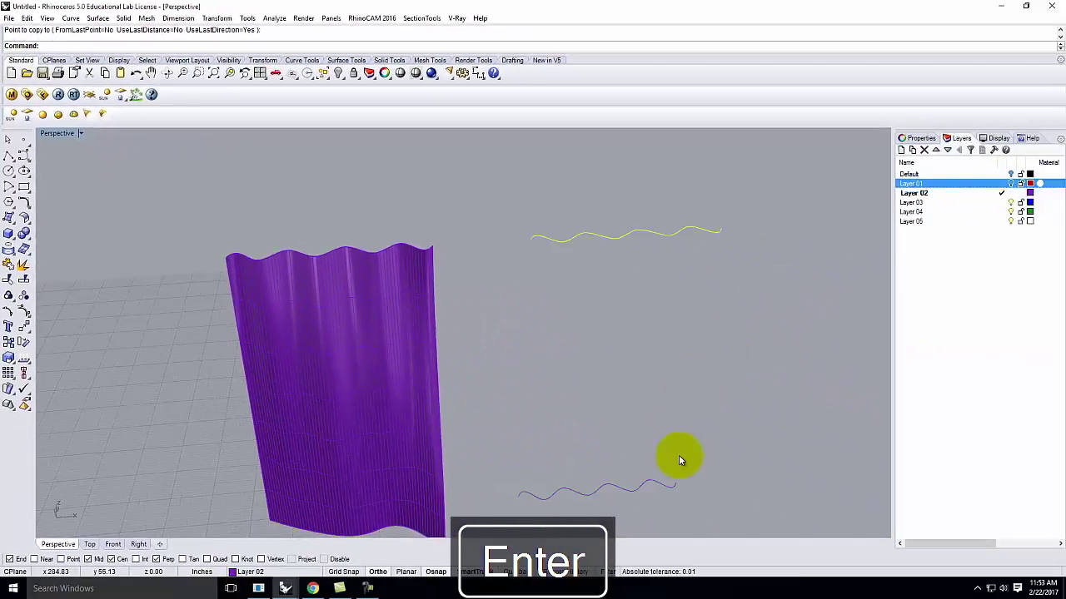
- Scale the lower wavy copy along x with Scale1D to about half its length, keeping its far x end fixed
left_click(751, 511)
left_click(611, 480)
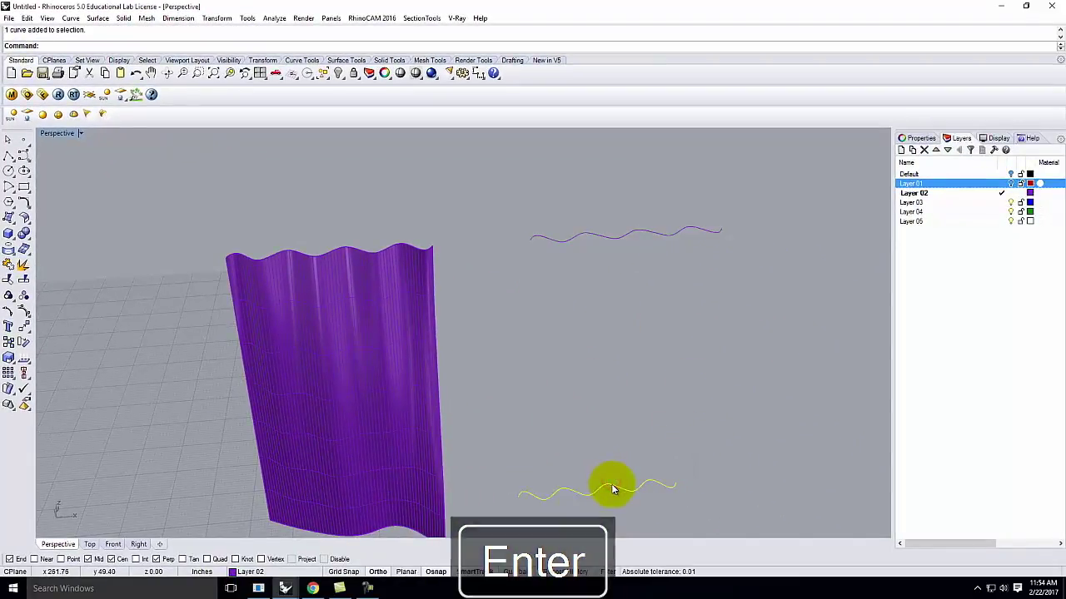
type("Scale1D")
key("Return")
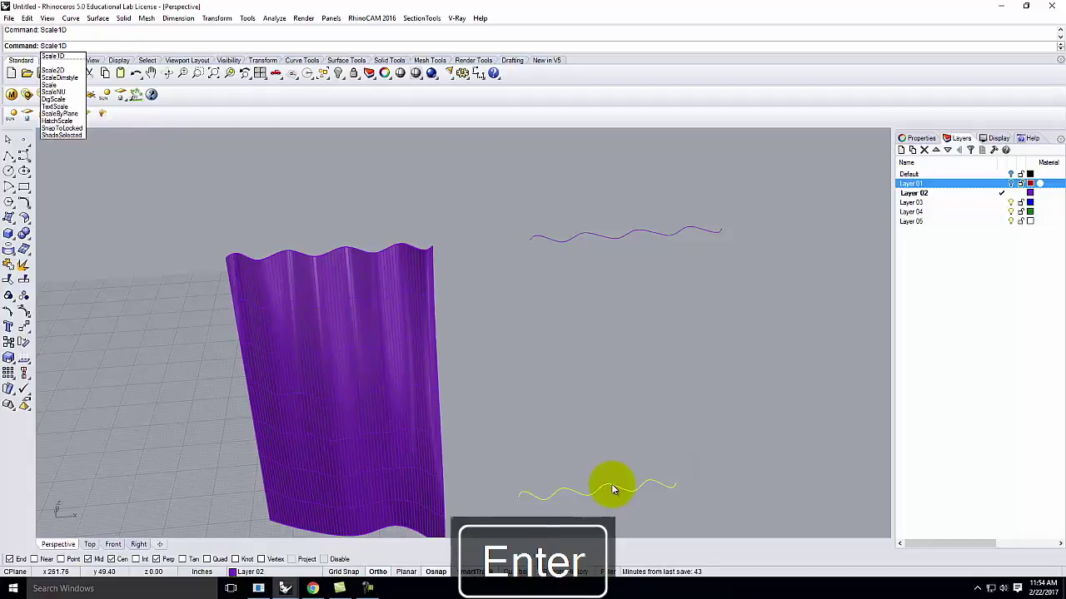
left_click(679, 483)
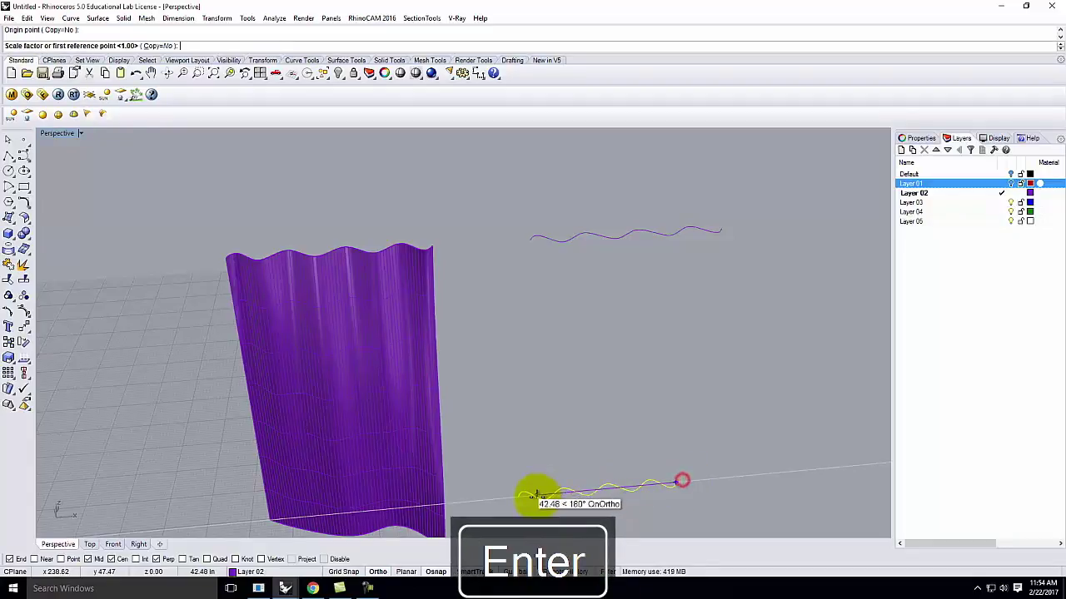
left_click(523, 497)
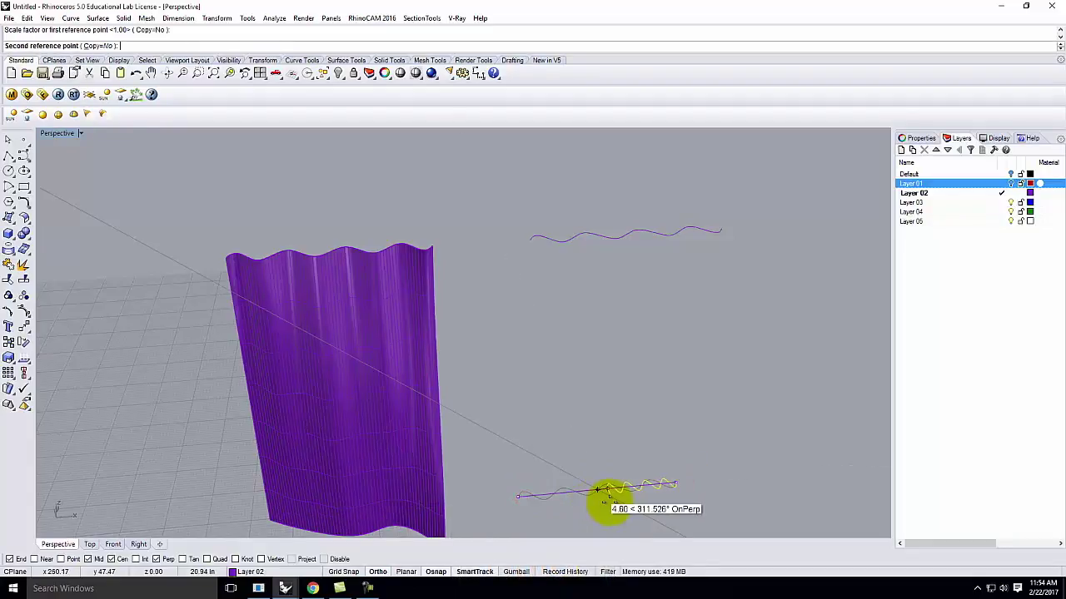
key("Escape")
left_click(648, 485)
type("Co")
key("Return")
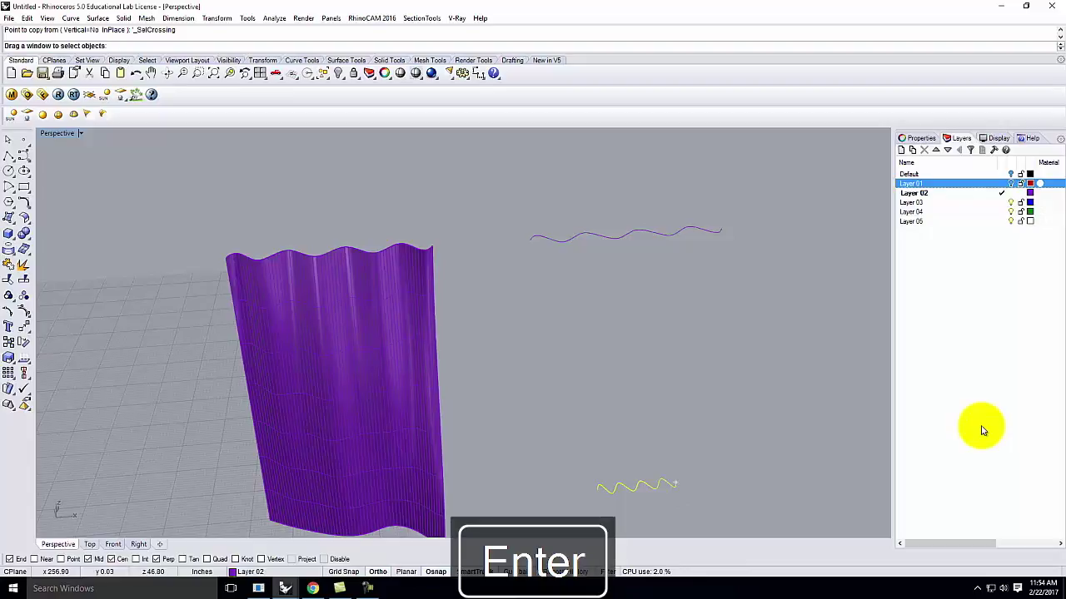
key("Escape")
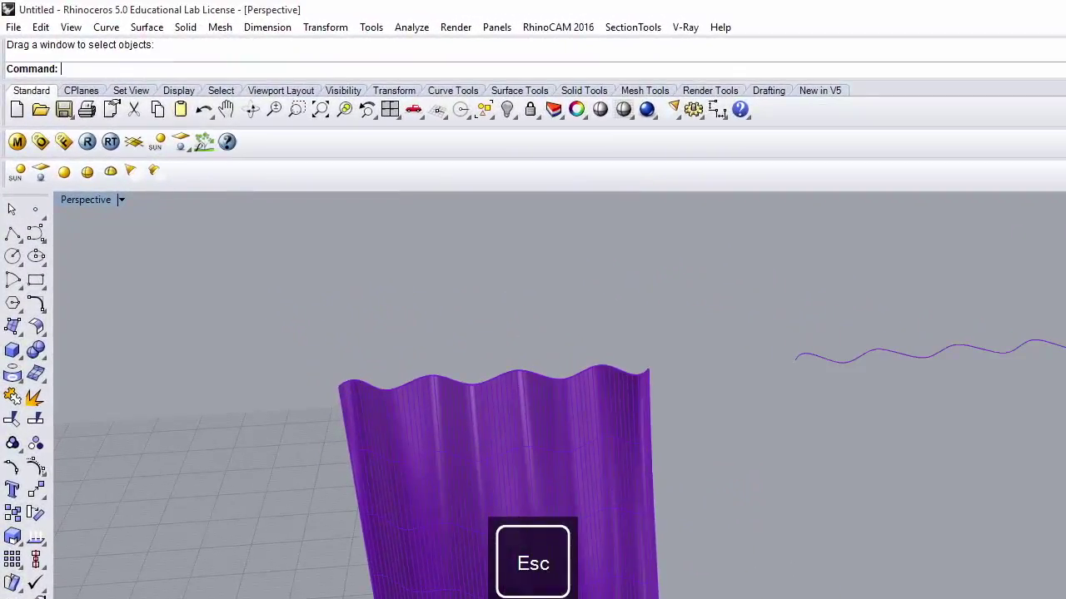
- Copy the shortened lower wavy curve vertically by 48"
type("Copy")
key("Return")
type("v")
key("Return")
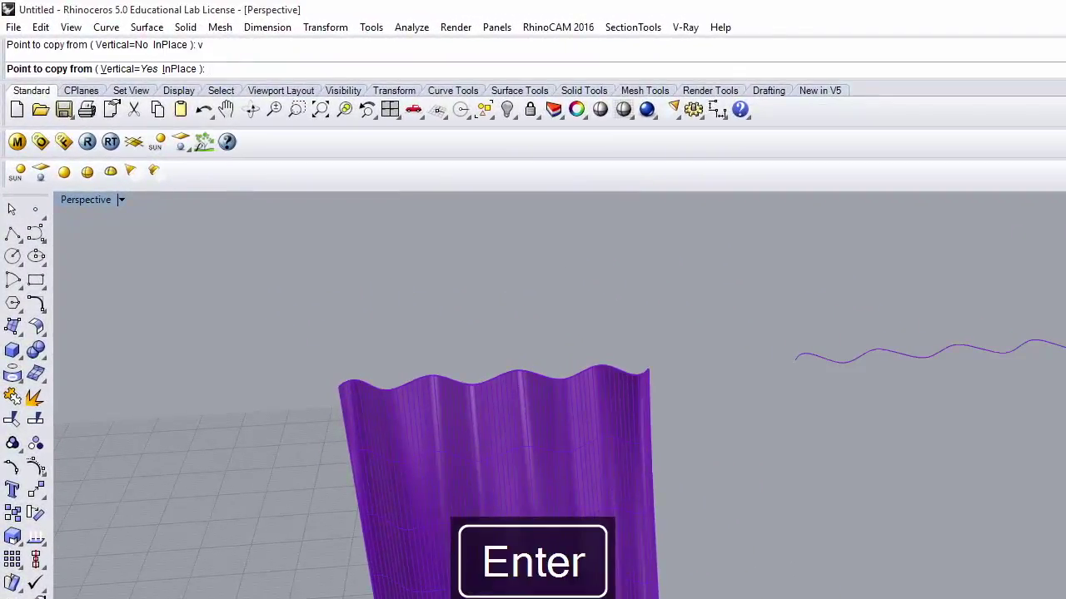
key("Return")
type("4")
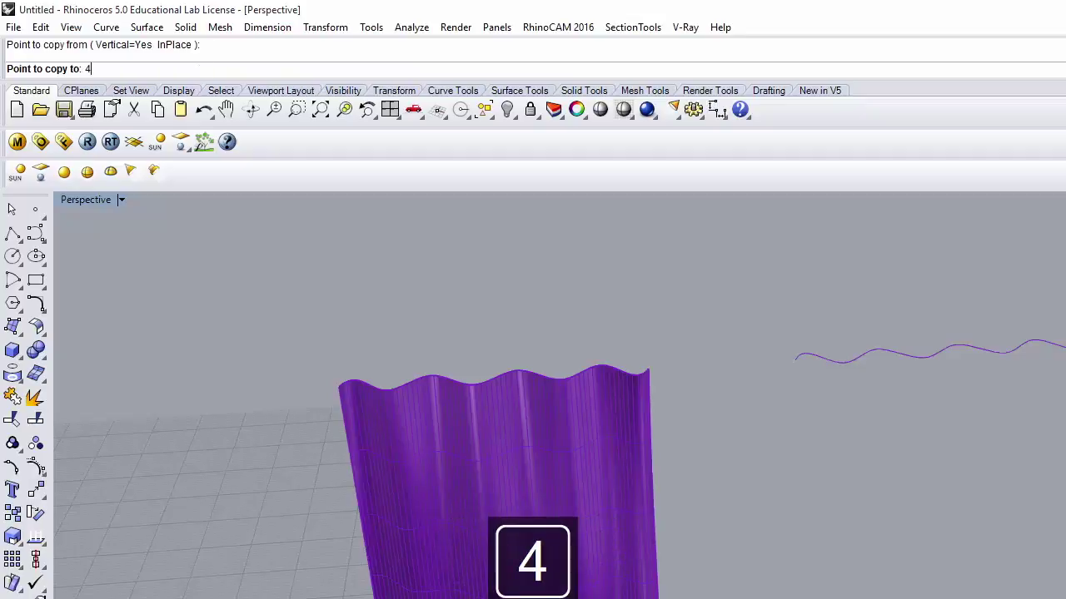
type("8")
key("Return")
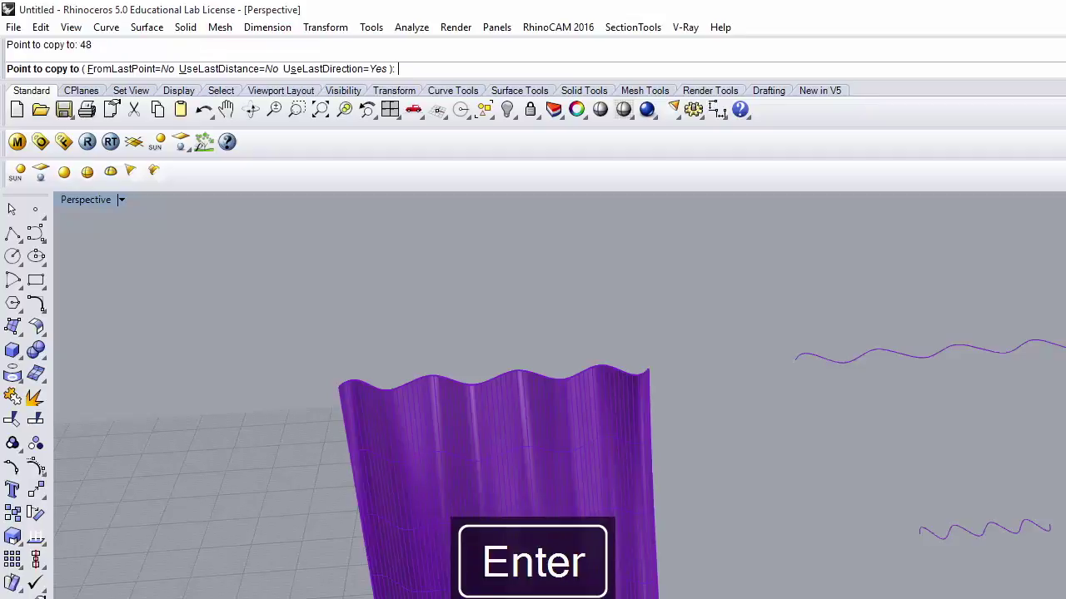
key("Escape")
- Scale the middle wavy curve along x with Scale1D to about 0.71 of its length, keeping its far x end fixed
left_click(999, 537)
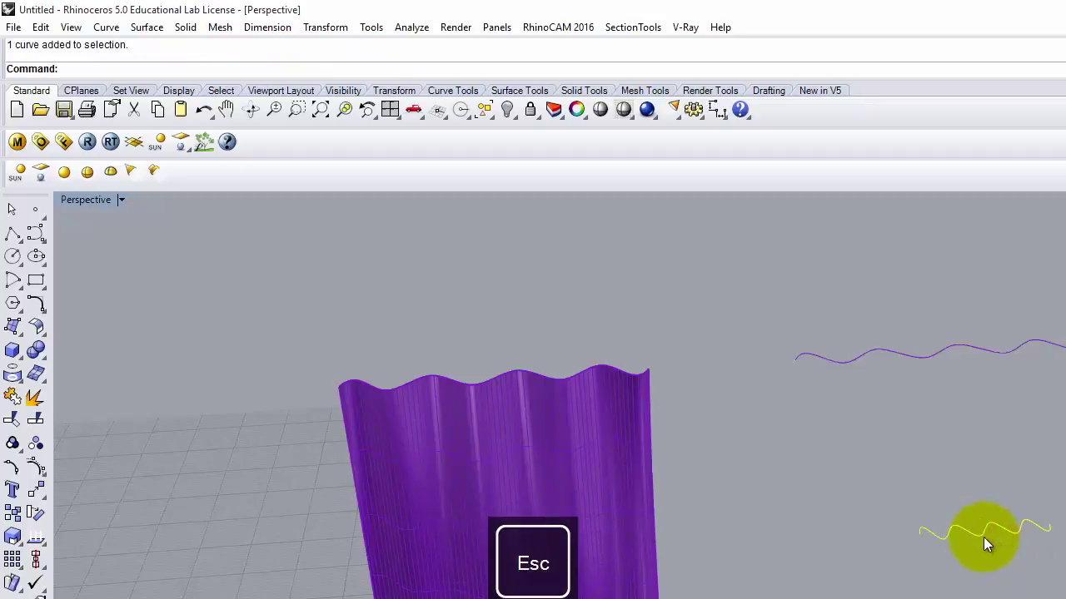
type("scale1d")
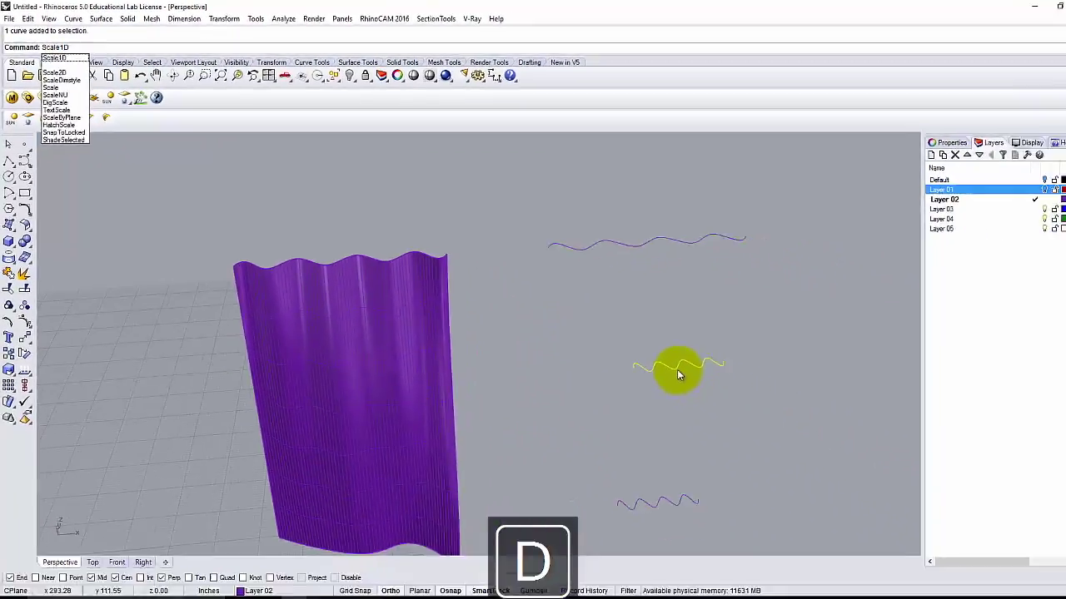
key("Return")
left_click(709, 351)
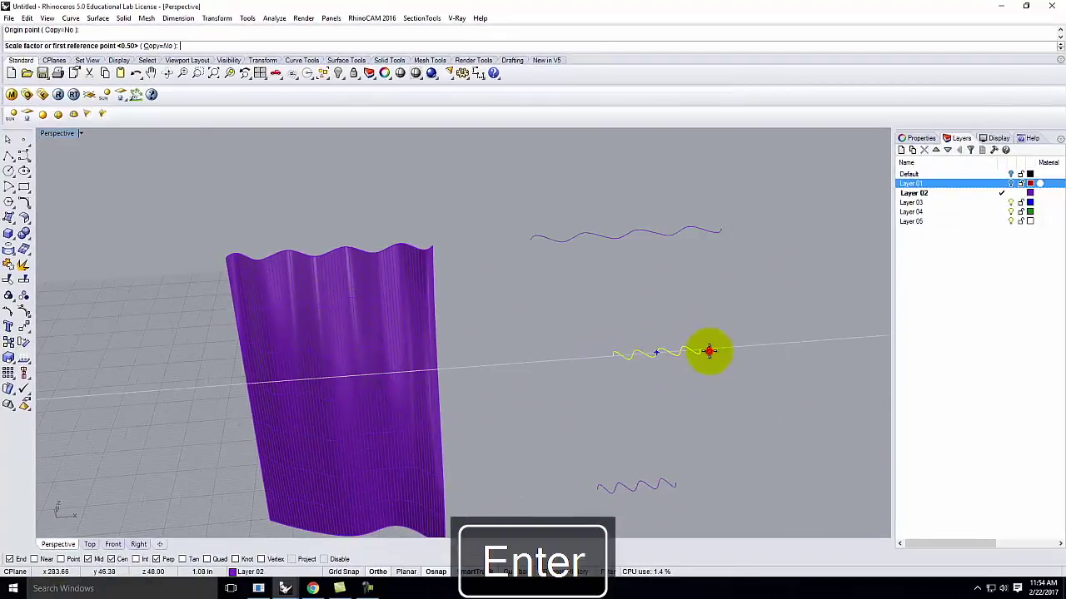
left_click(611, 354)
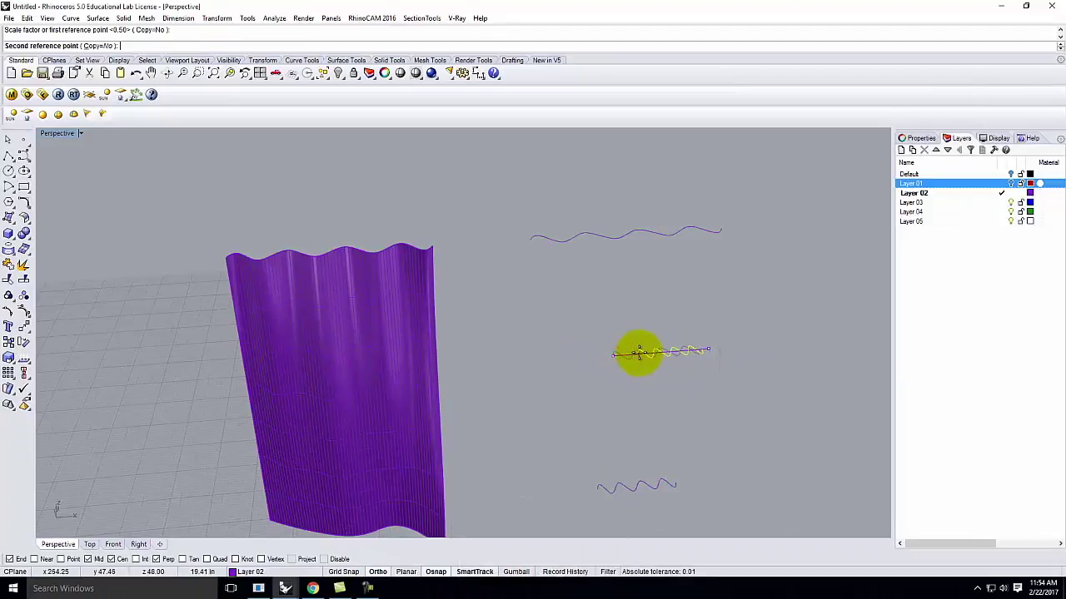
left_click(642, 356)
key("Escape")
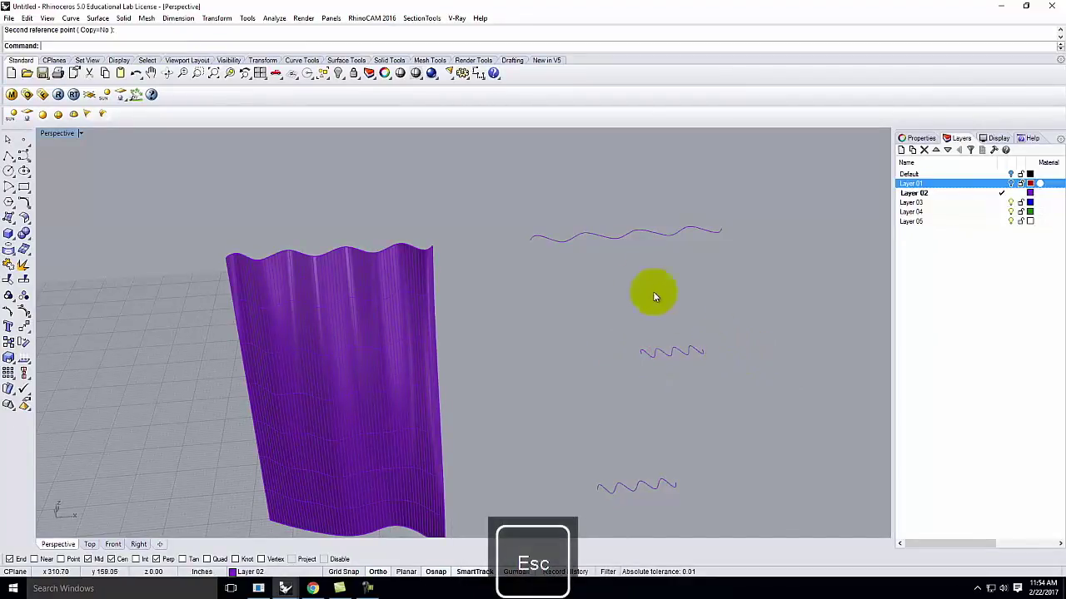
- Draw a polyline through the near x ends of the upper, middle and lower wavy curves
scroll(483, 371, "down", 5)
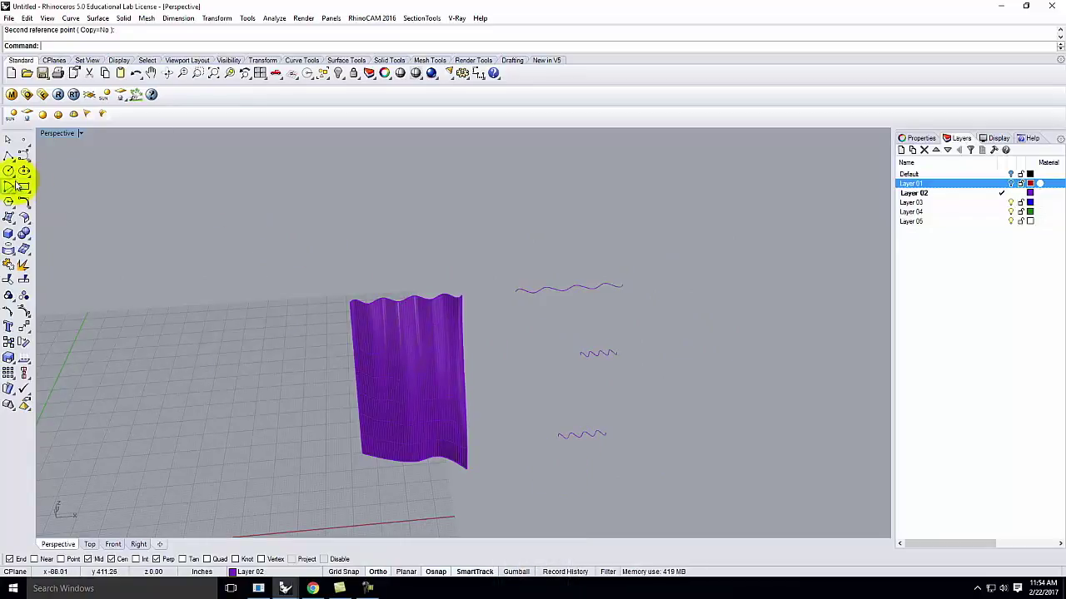
left_click(7, 158)
scroll(559, 380, "up", 4)
left_click(487, 245)
left_click(589, 339)
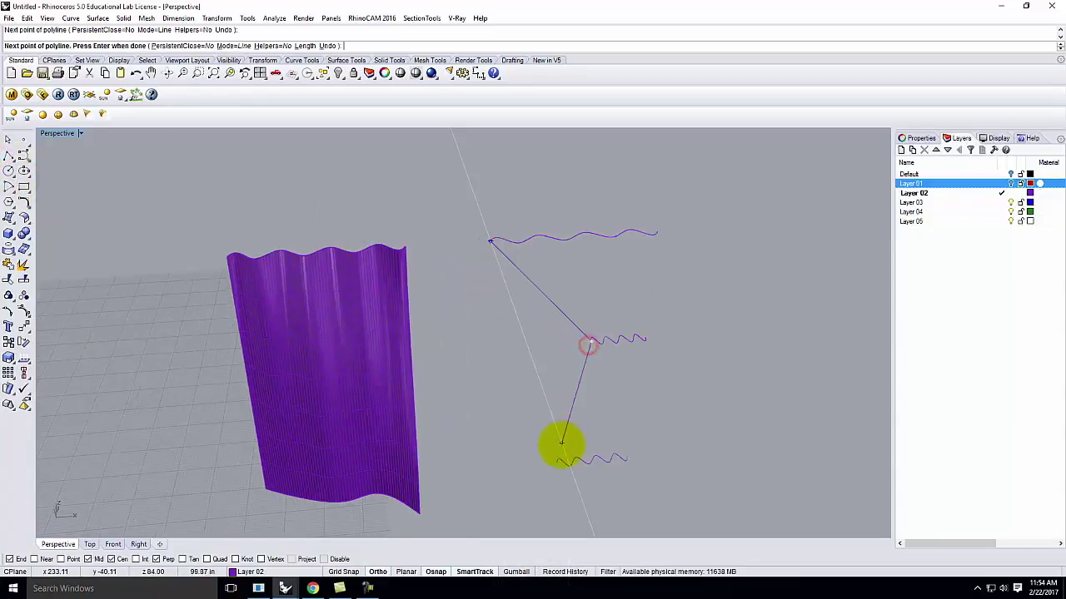
left_click(557, 460)
key("Return")
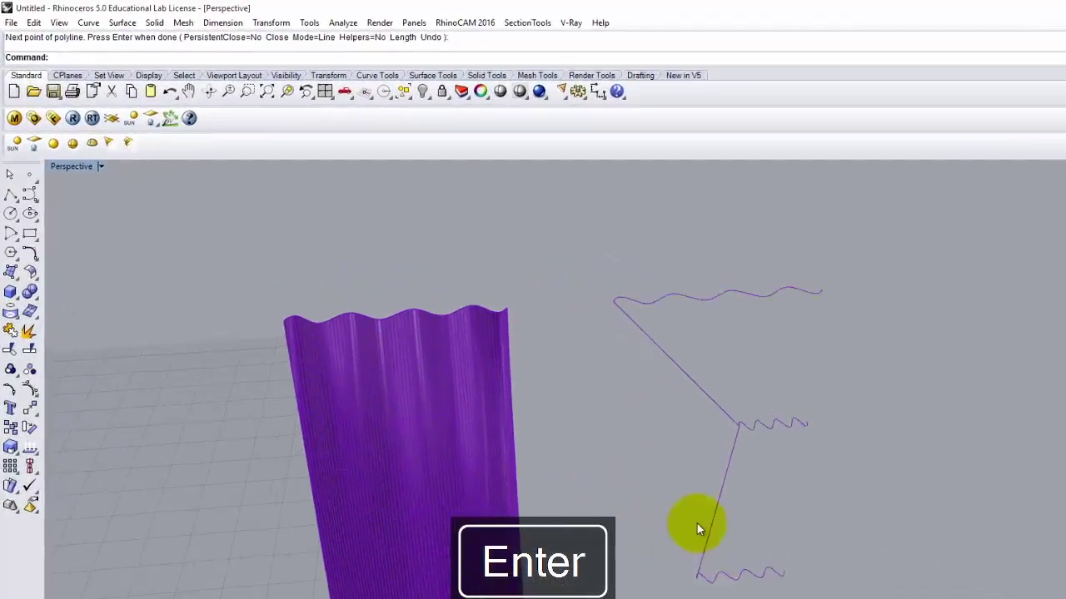
- Rebuild the near-side polyline as a smooth curve with 5 points and degree 3
left_click(841, 470)
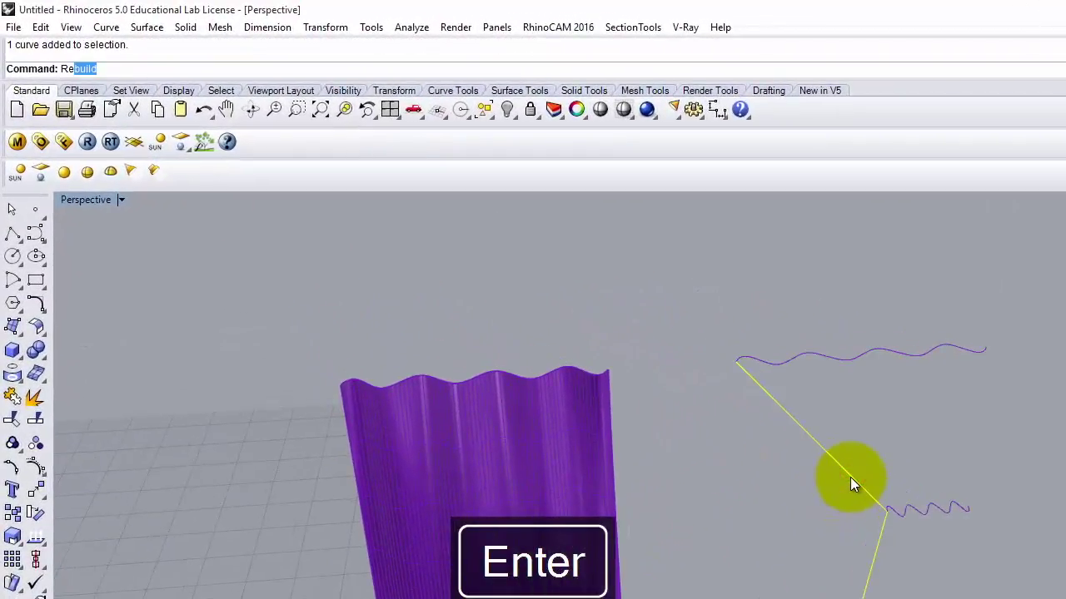
type("Re")
key("Return")
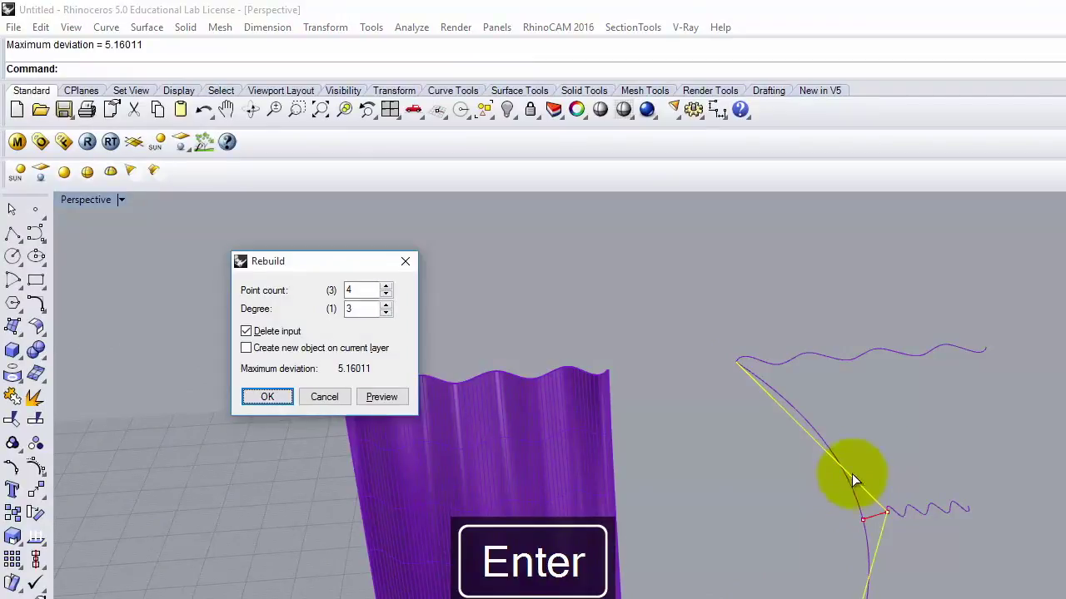
double_click(355, 289)
type("5")
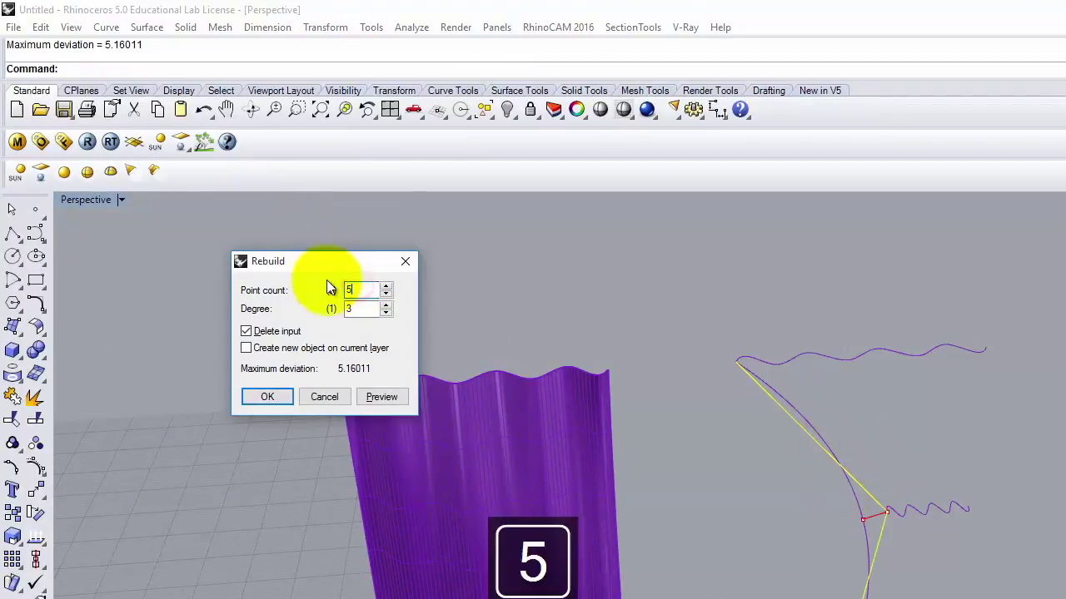
key("Return")
- Draw a polyline through the far x ends of the three wavy curves, from the upper to the lower one
right_click_drag(1065, 460, 997, 470)
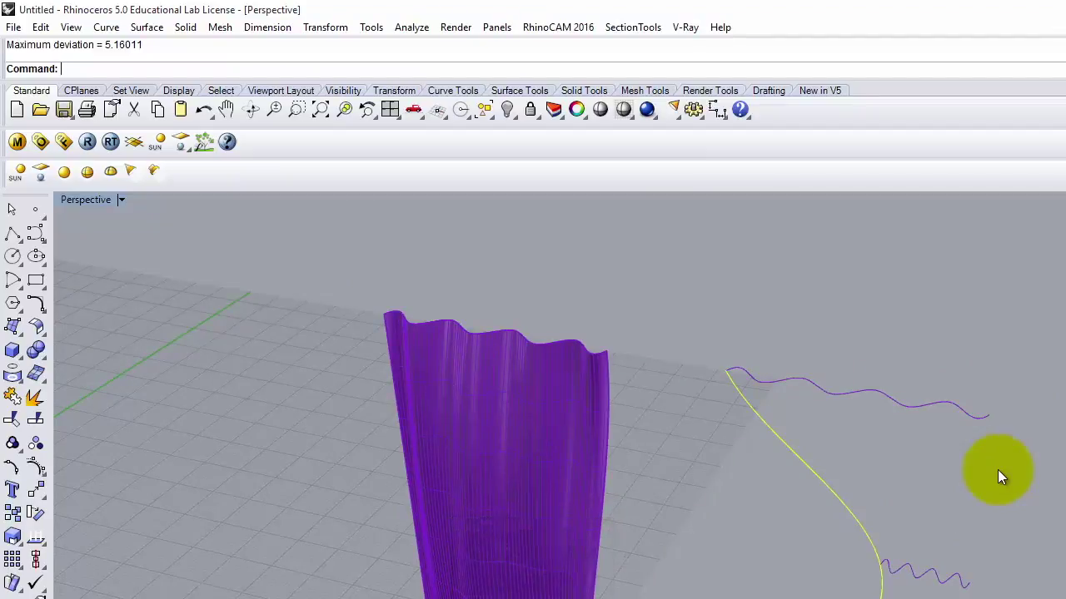
left_click(12, 233)
left_click(992, 415)
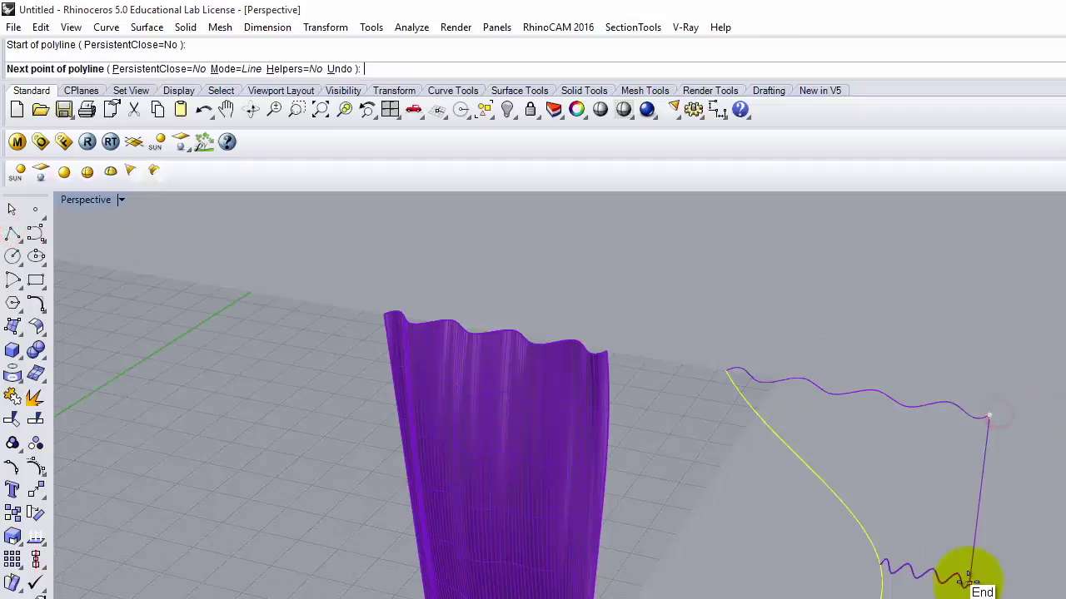
left_click(968, 583)
key("Return")
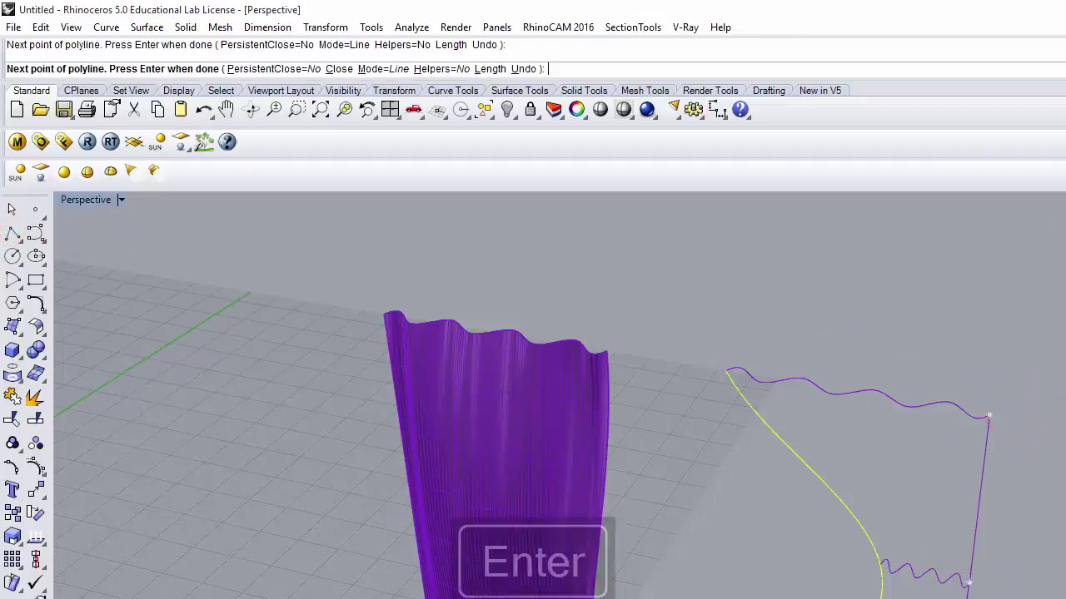
scroll(614, 407, "down", 3)
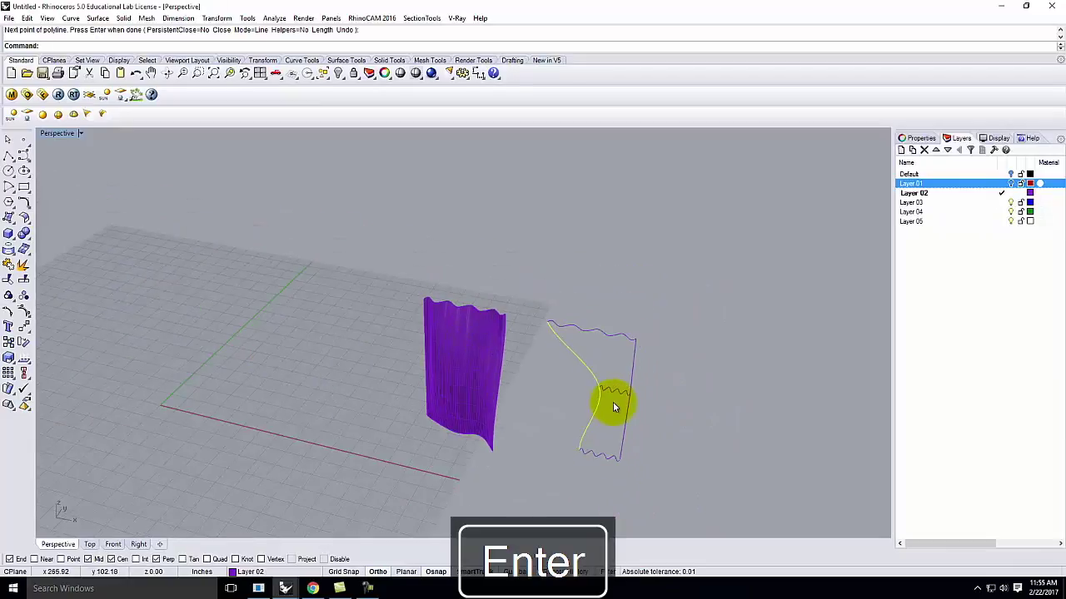
- Select the five curves of the second drape and create a curve network surface from them with the offered settings
key("Escape")
left_click_drag(537, 296, 712, 496)
left_click(92, 18)
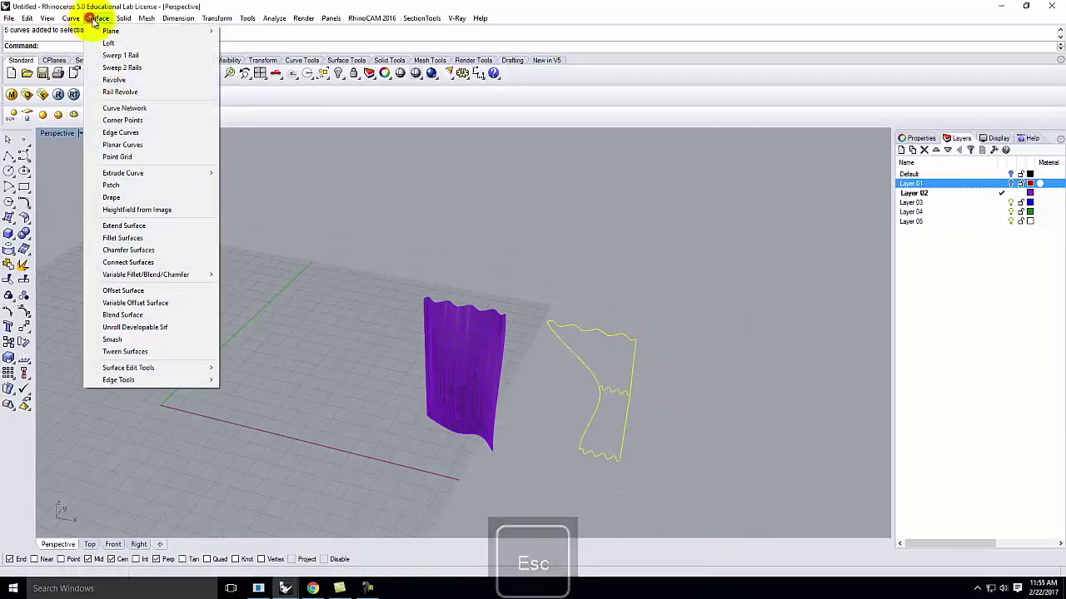
left_click(150, 114)
left_click(181, 338)
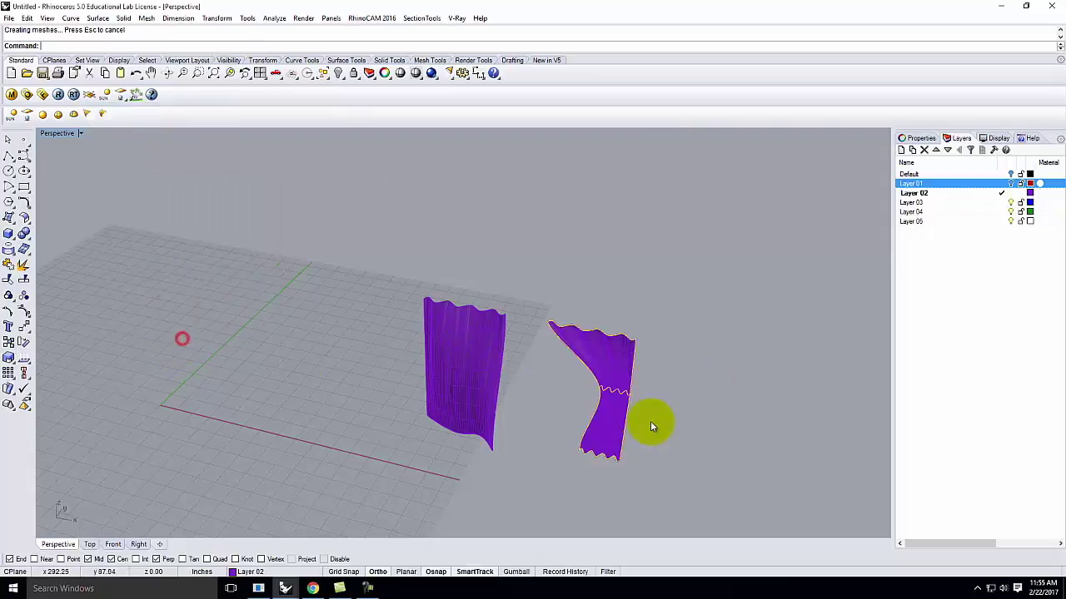
- Examine the folds and gathered waist of the second drape beside the first one from several angles
right_click_drag(675, 419, 550, 337)
scroll(624, 363, "up", 3)
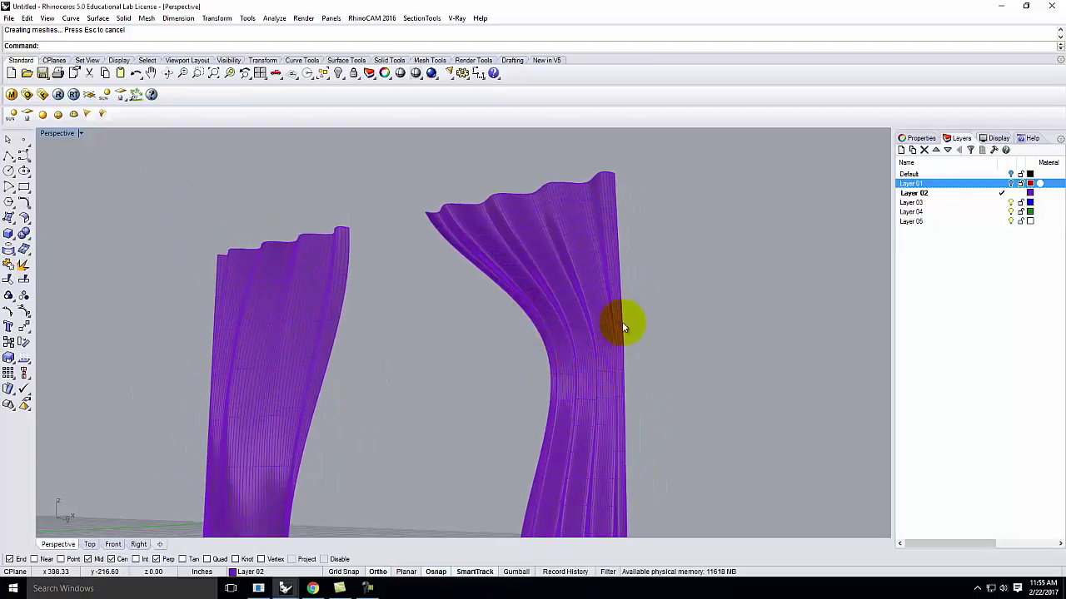
scroll(634, 338, "down", 3)
right_click_drag(542, 353, 542, 397)
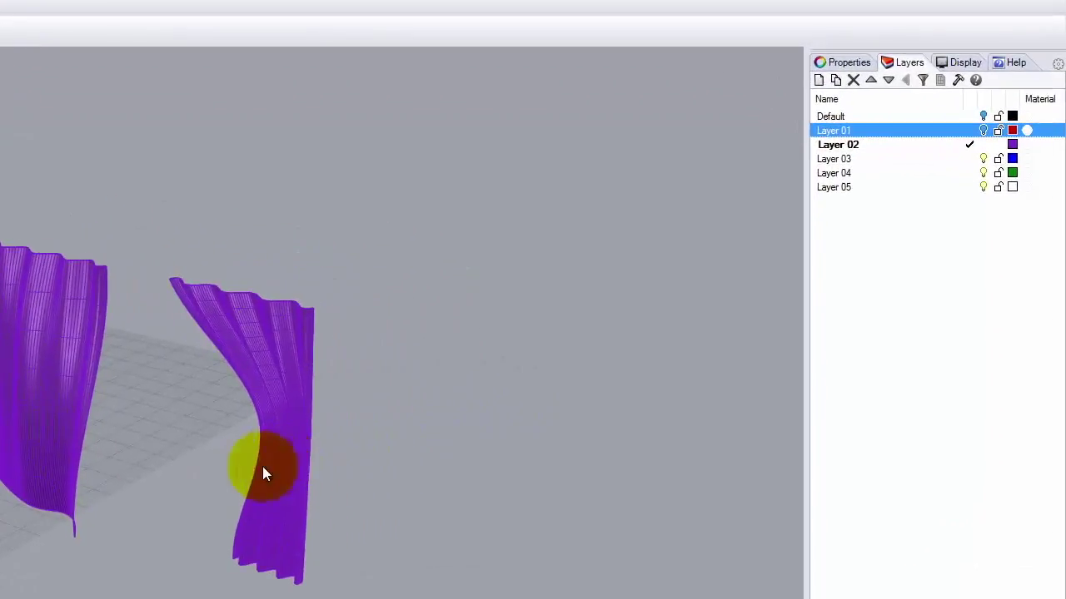
key("ctrl+m")
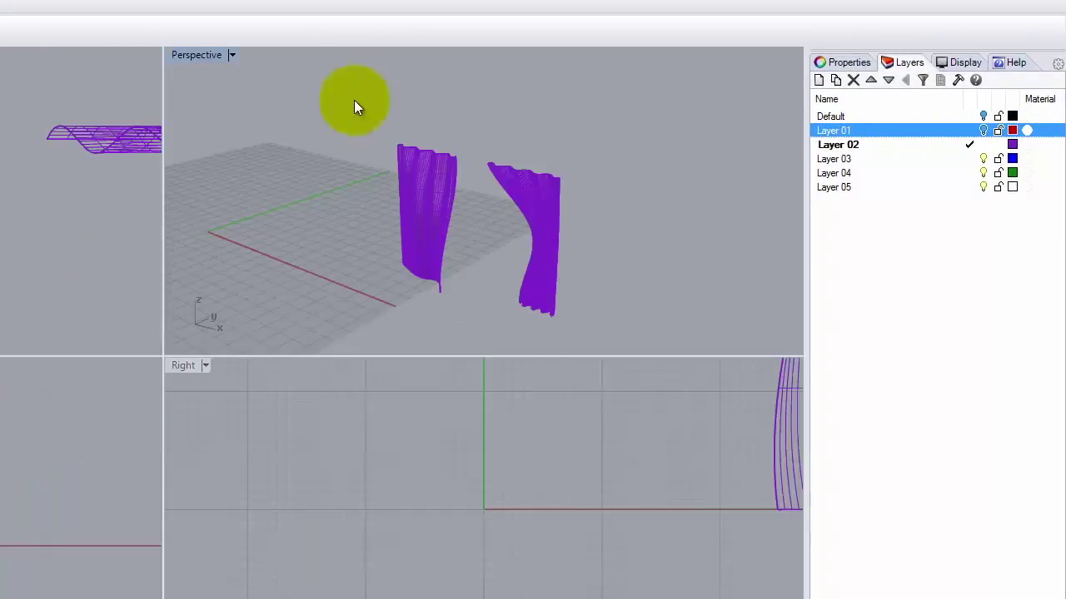
double_click(191, 55)
right_click_drag(73, 270, 37, 504)
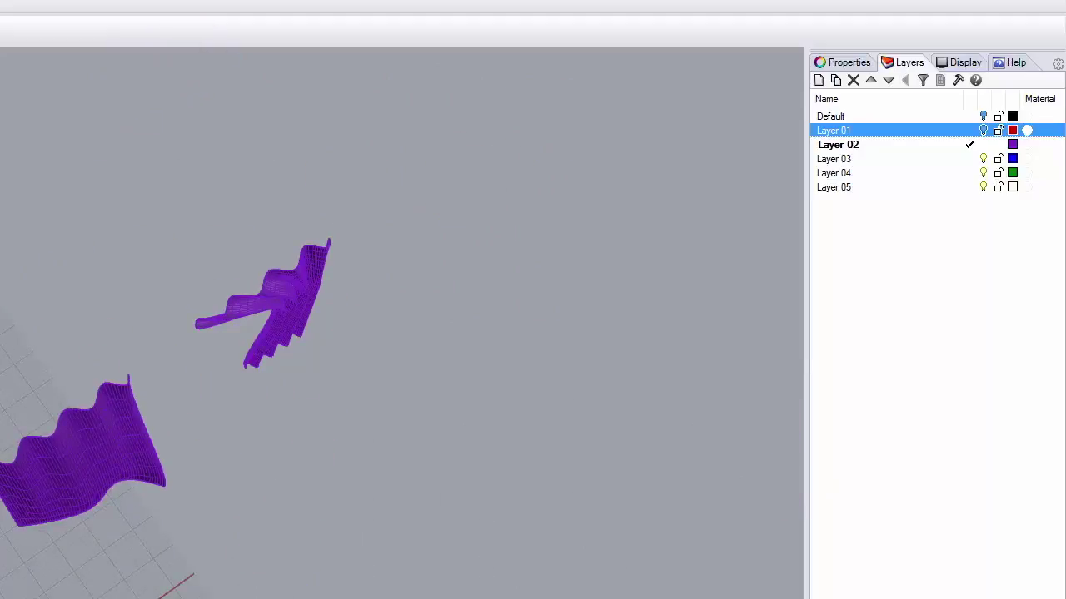
- Restore the four viewports and draw a straight line about 74.5" long in Top, from the second drape's near end to just past the first drape
key("ctrl+m")
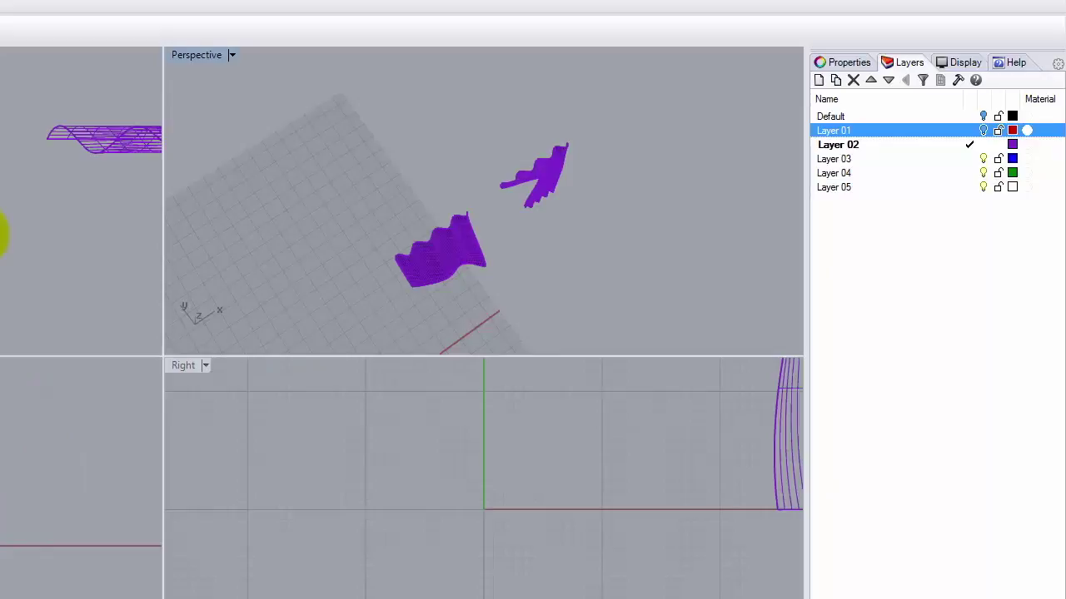
scroll(185, 229, "down", 3)
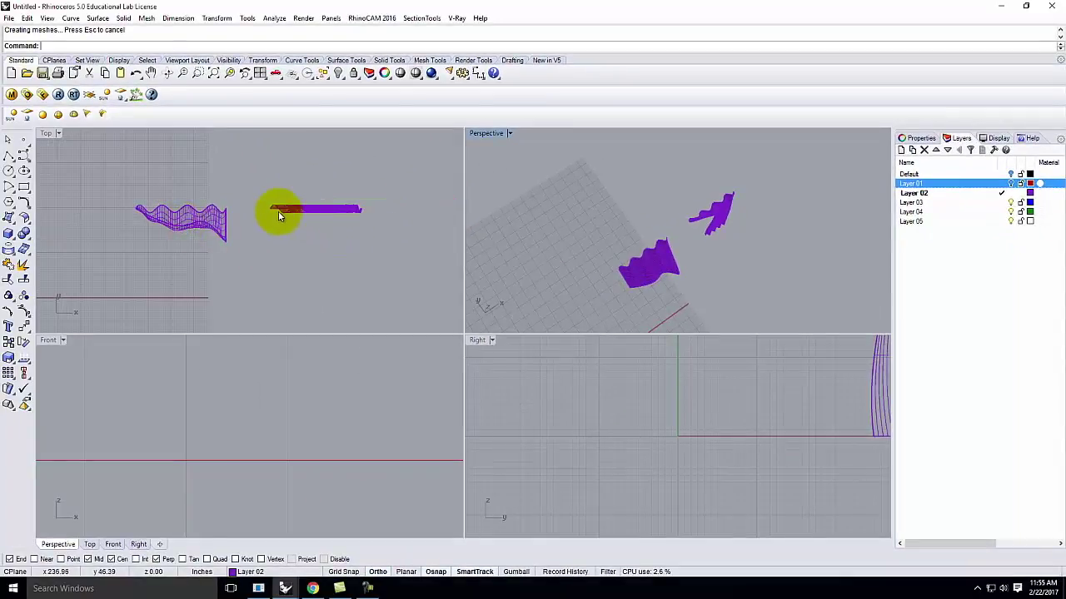
scroll(278, 212, "up", 3)
key("Escape")
left_click(10, 155)
scroll(304, 178, "up", 3)
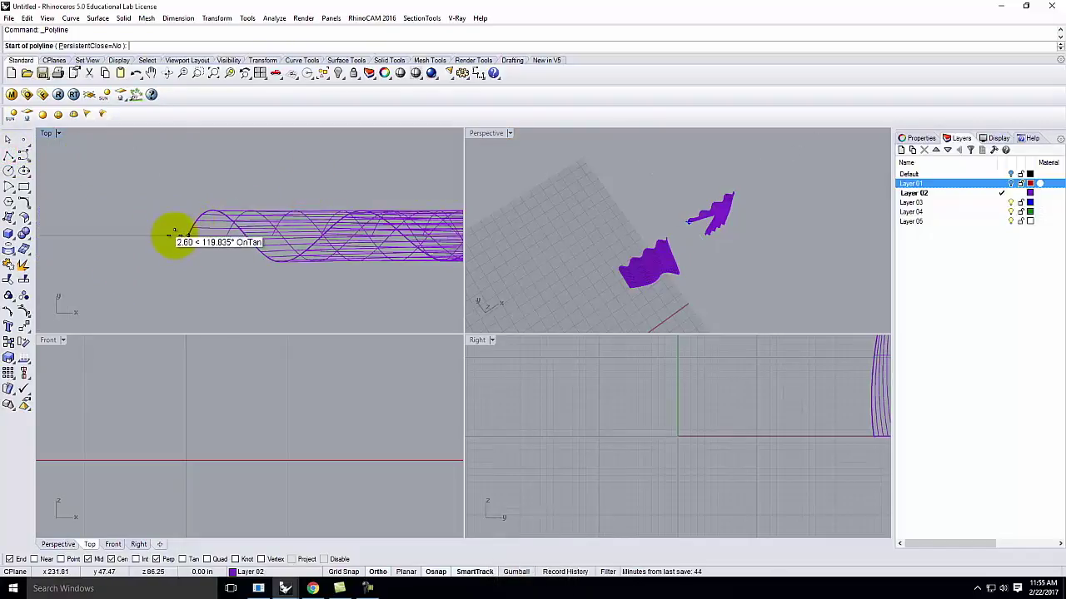
left_click(170, 235)
scroll(98, 247, "down", 6)
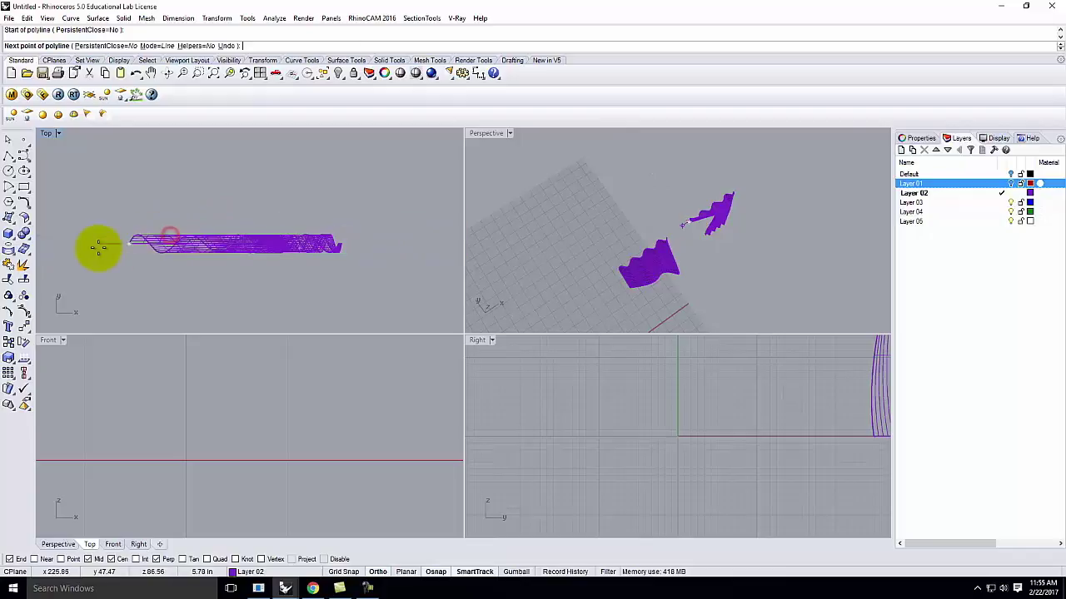
scroll(247, 249, "down", 5)
scroll(249, 250, "down", 4)
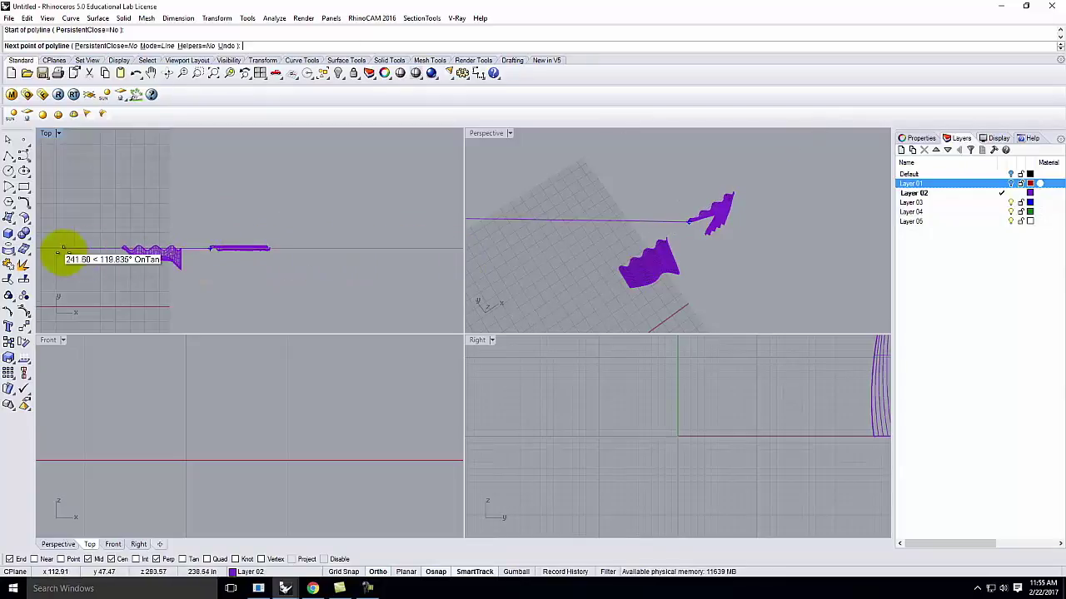
scroll(60, 256, "up", 6)
left_click(218, 255)
right_click_drag(214, 250, 147, 250, "ctrl+shift")
key("Return")
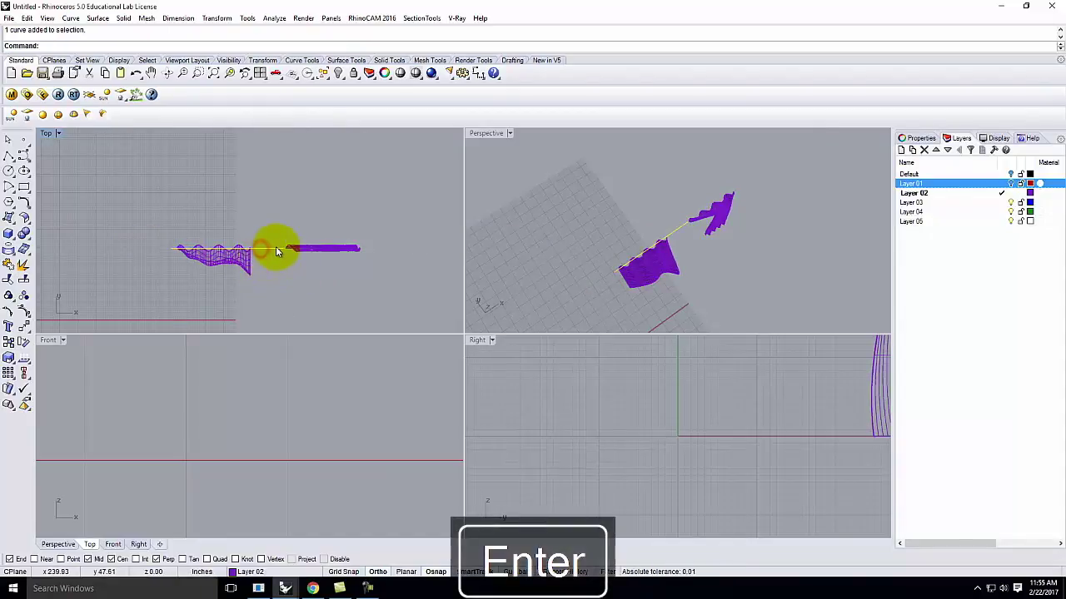
- Lengthen the line with Scale1D from its near x end until it extends just past the second drape's far x end
type("Scale1D")
key("Return")
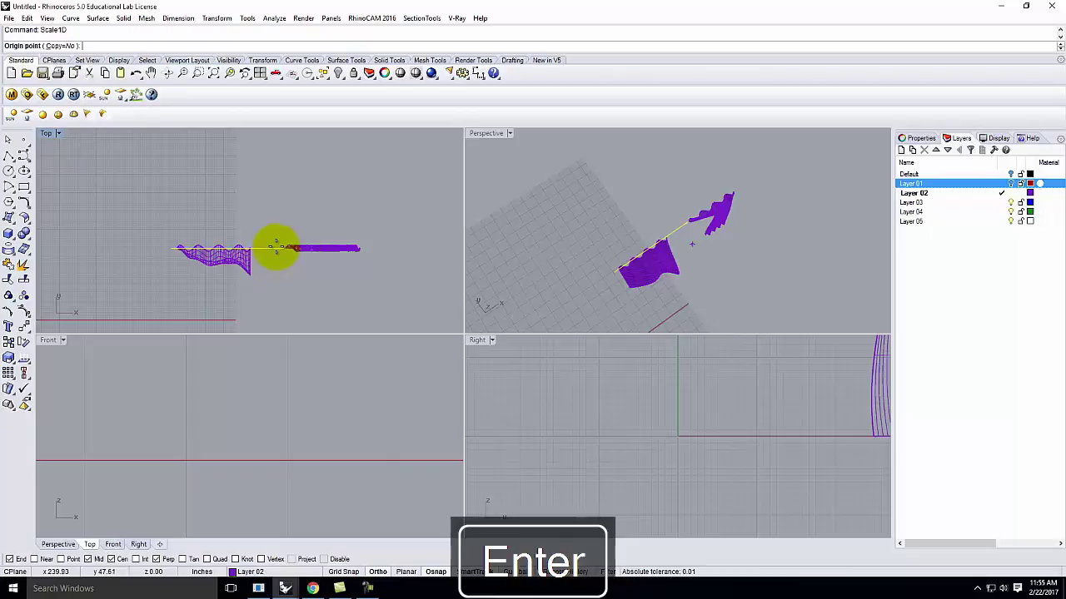
left_click(171, 248)
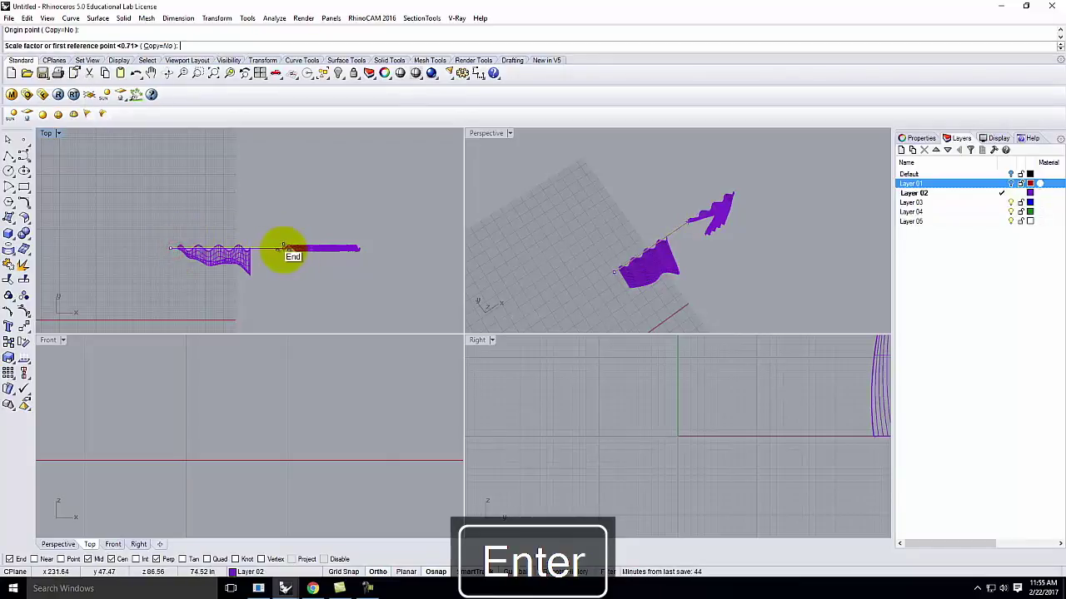
left_click(283, 248)
left_click(369, 248)
- Move the lengthened line vertically down until it lies slightly below the upper edges of both drapes
right_click_drag(610, 241, 657, 212)
key("Return")
type("ve")
key("Return")
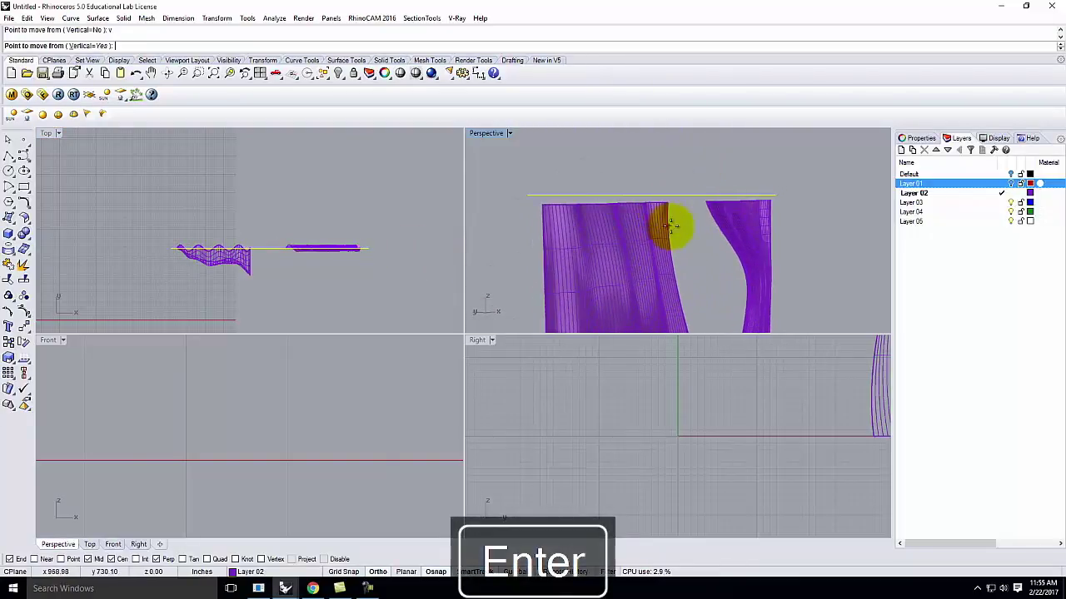
left_click(693, 201)
left_click(692, 215)
mouse_move(792, 235)
right_mouse_down()
mouse_move(725, 202)
mouse_move(533, 228)
mouse_move(784, 253)
right_mouse_up()
key("Escape")
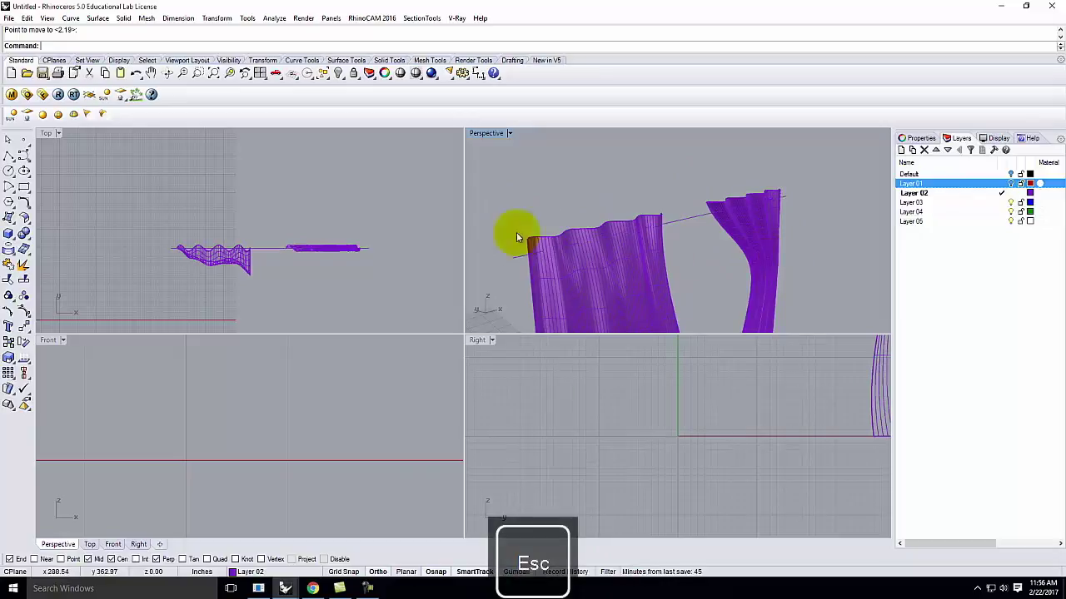
- Draw a 1.5" diameter circle in the Right view, centred on the rod line's near end beside the first drape
left_click(8, 169)
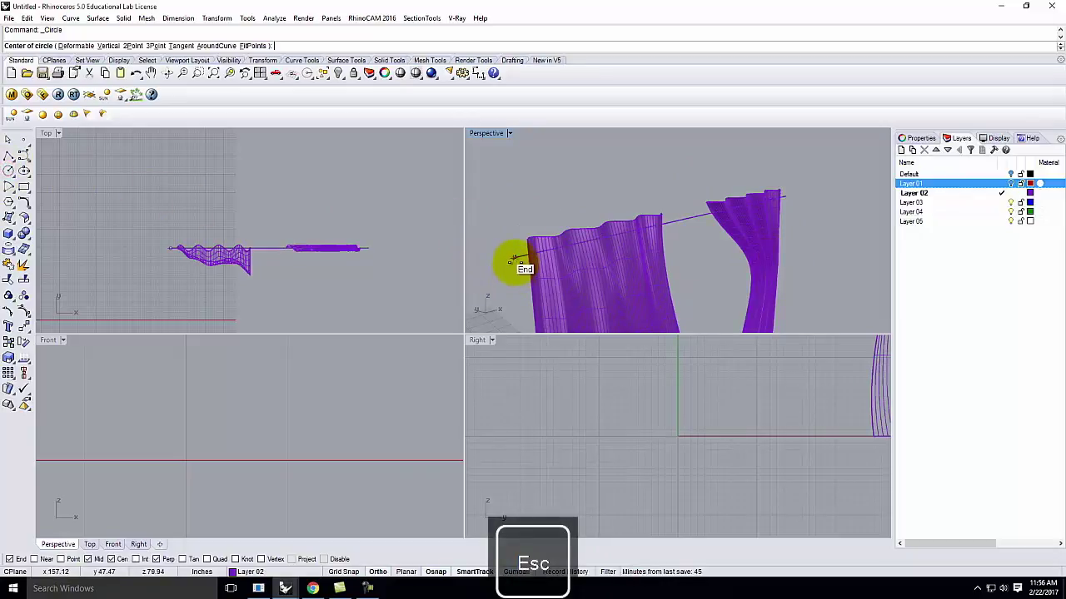
left_click(514, 259)
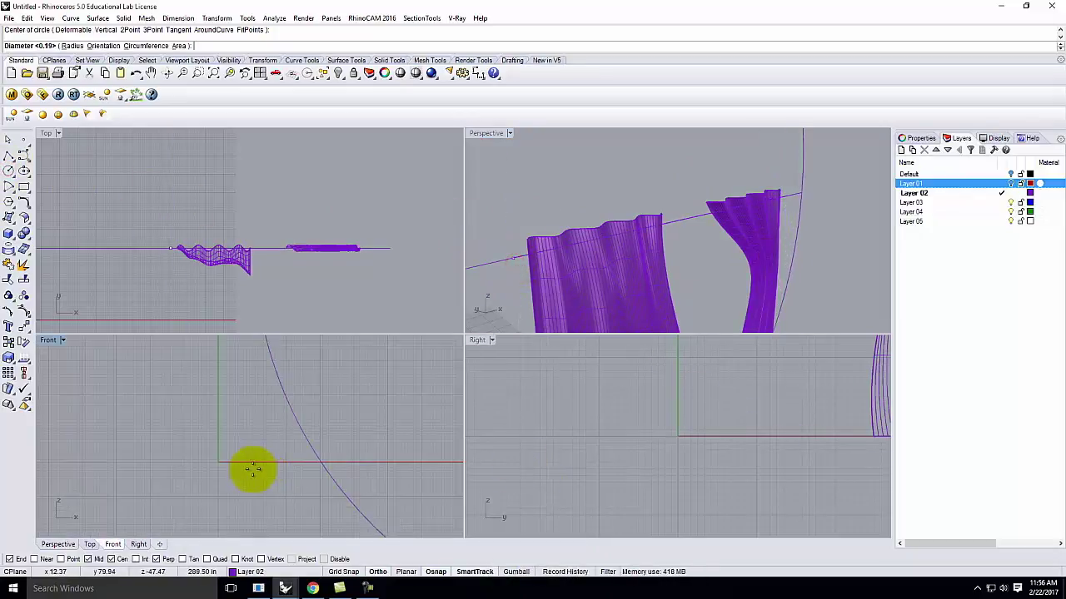
scroll(252, 466, "down", 5)
scroll(643, 433, "down", 2)
scroll(636, 433, "down", 4)
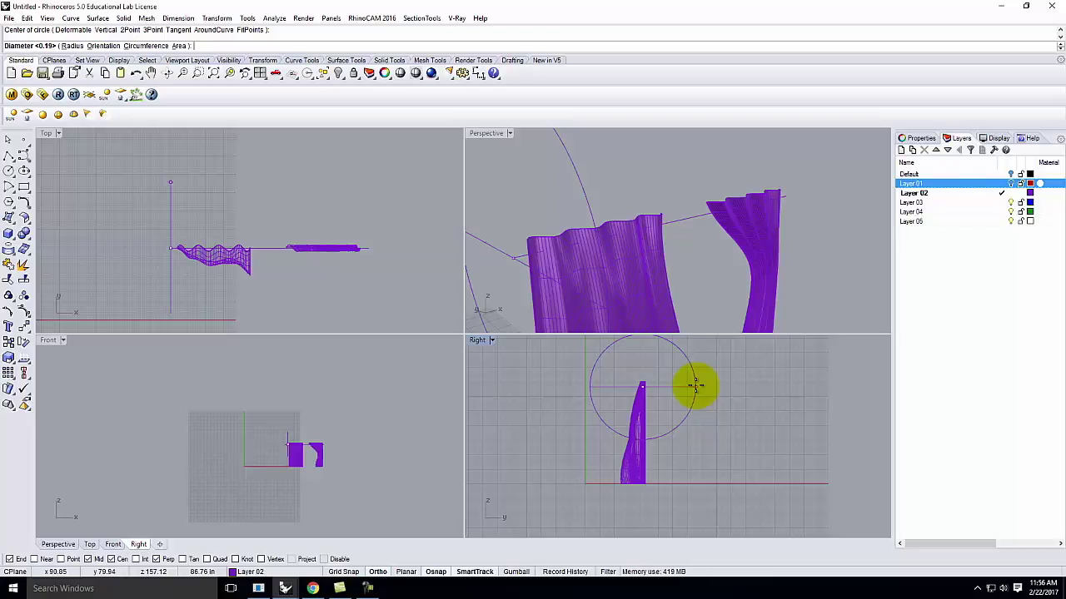
scroll(666, 392, "up", 4)
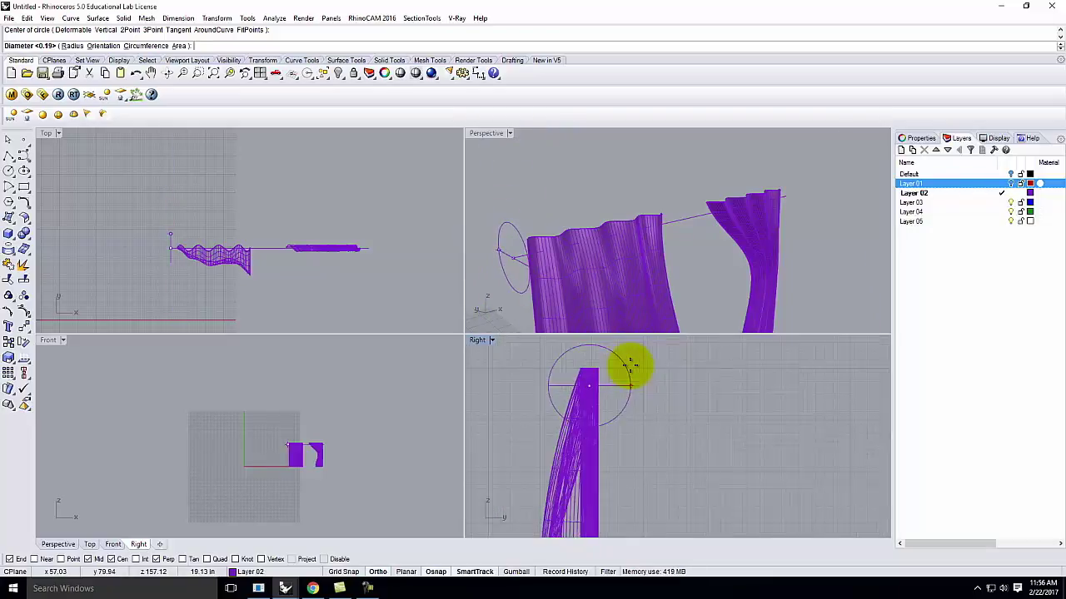
scroll(606, 381, "up", 3)
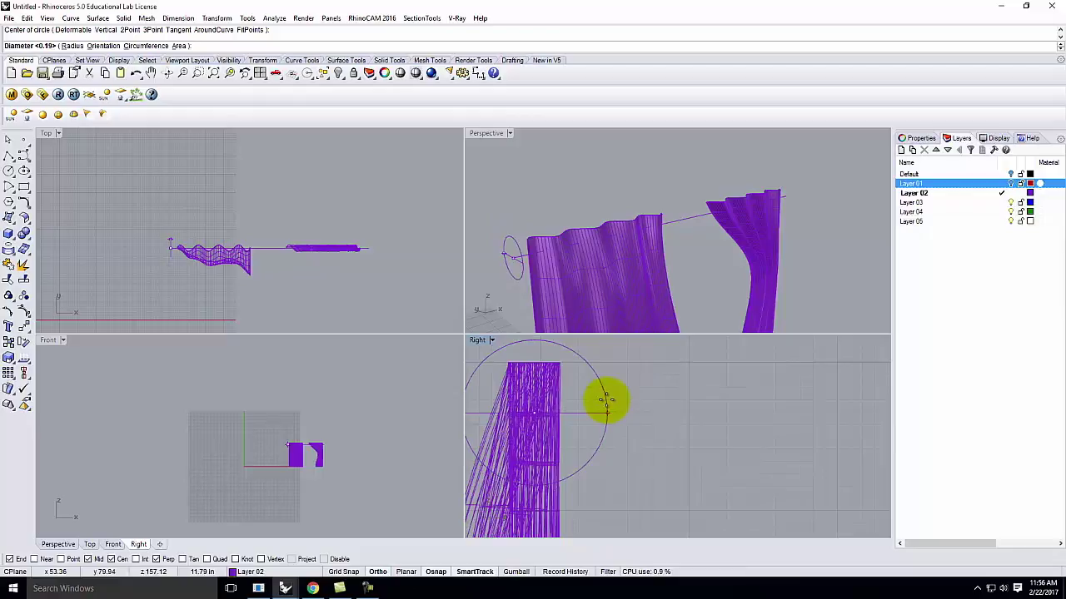
type("d")
key("Return")
type("1.5")
key("Return")
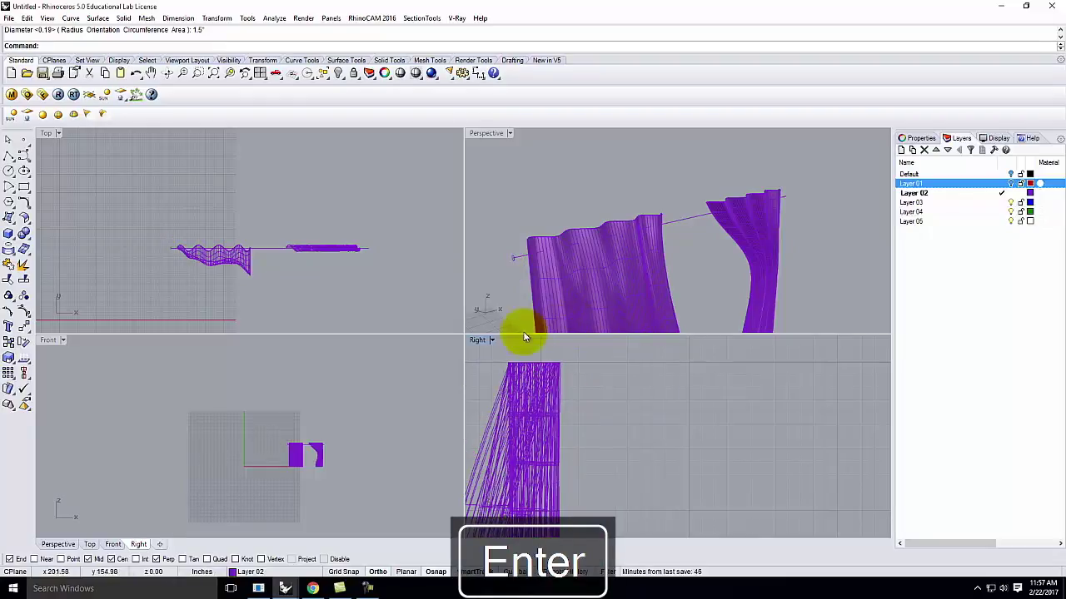
- Try projecting the 1.5" circle from the Right view onto both drapes, and undo the projection
scroll(512, 260, "up", 3)
left_click(514, 263)
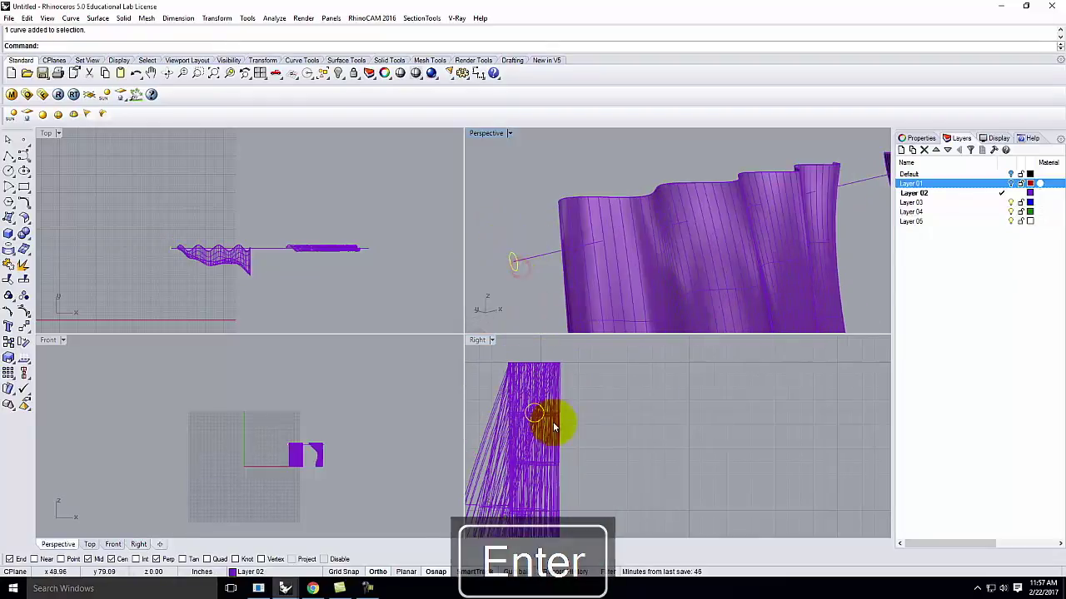
right_click_drag(590, 275, 642, 272)
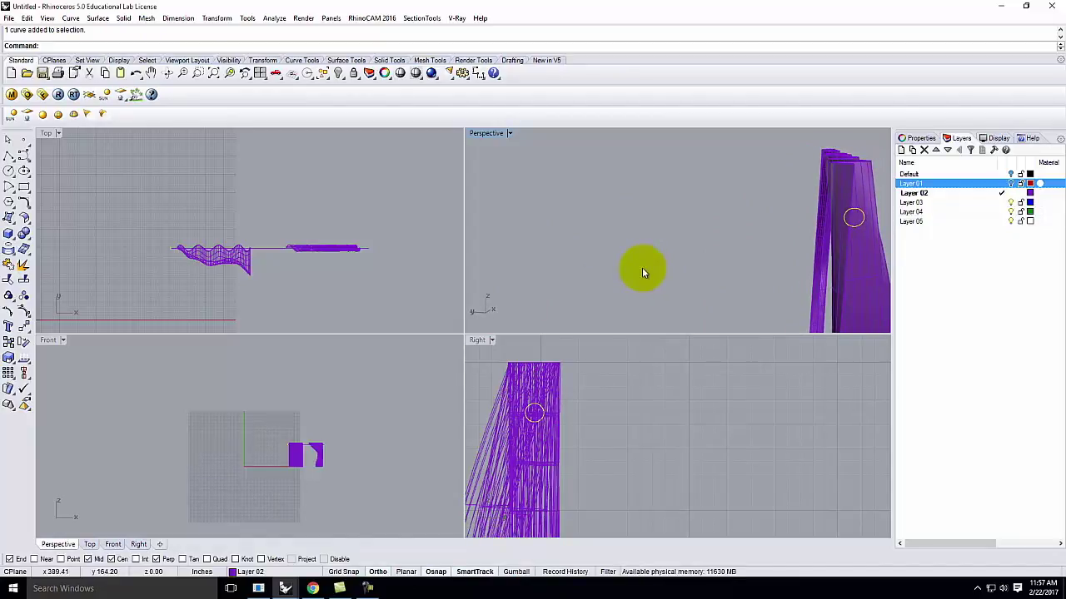
double_click(478, 340)
scroll(355, 340, "down", 3)
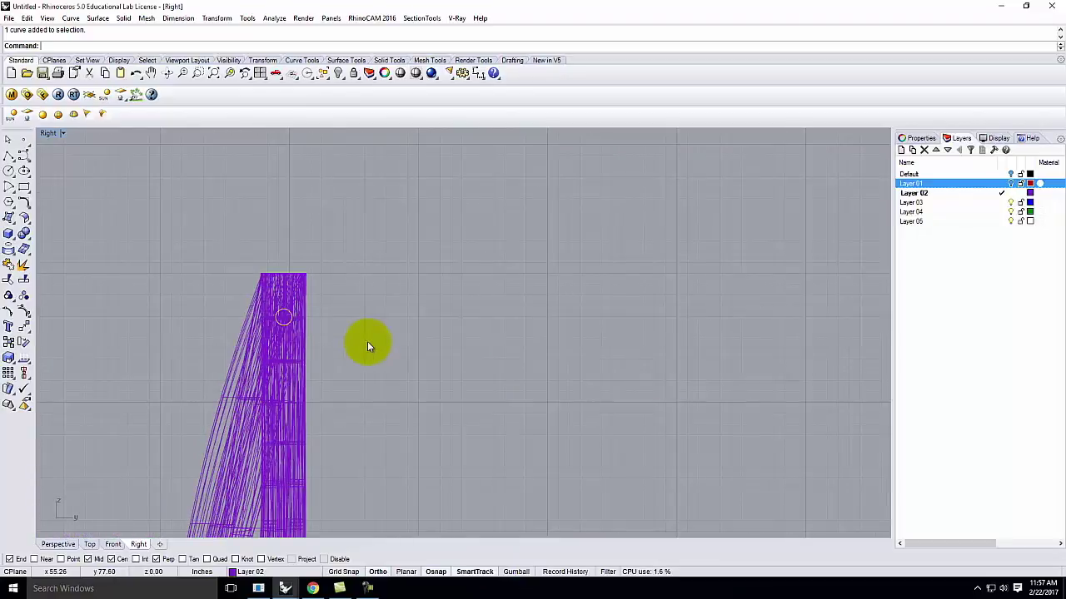
key("Return")
left_click(297, 295)
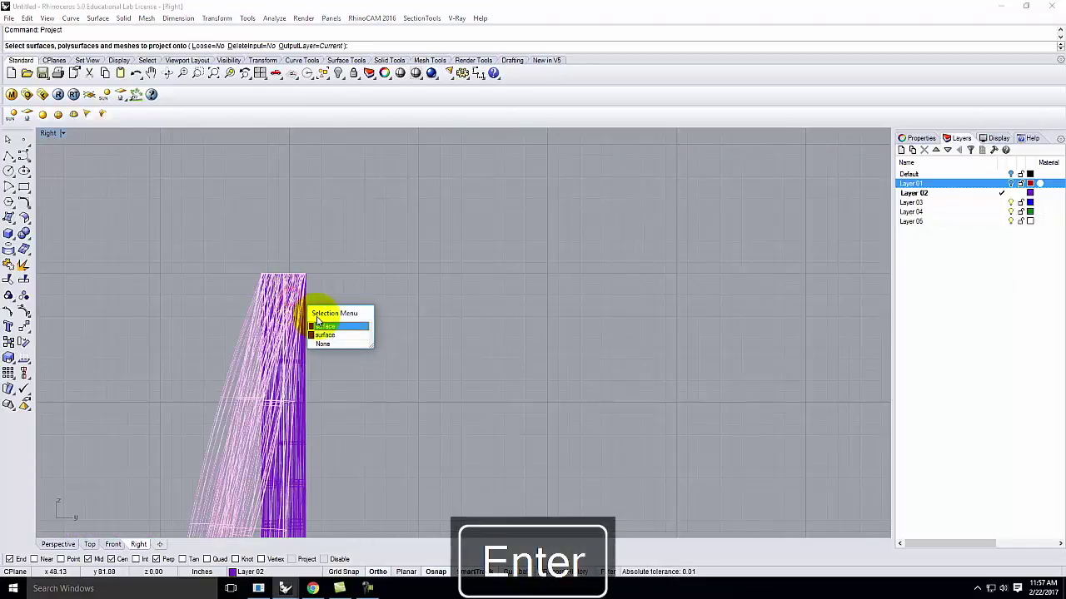
left_click(323, 326)
key("Return")
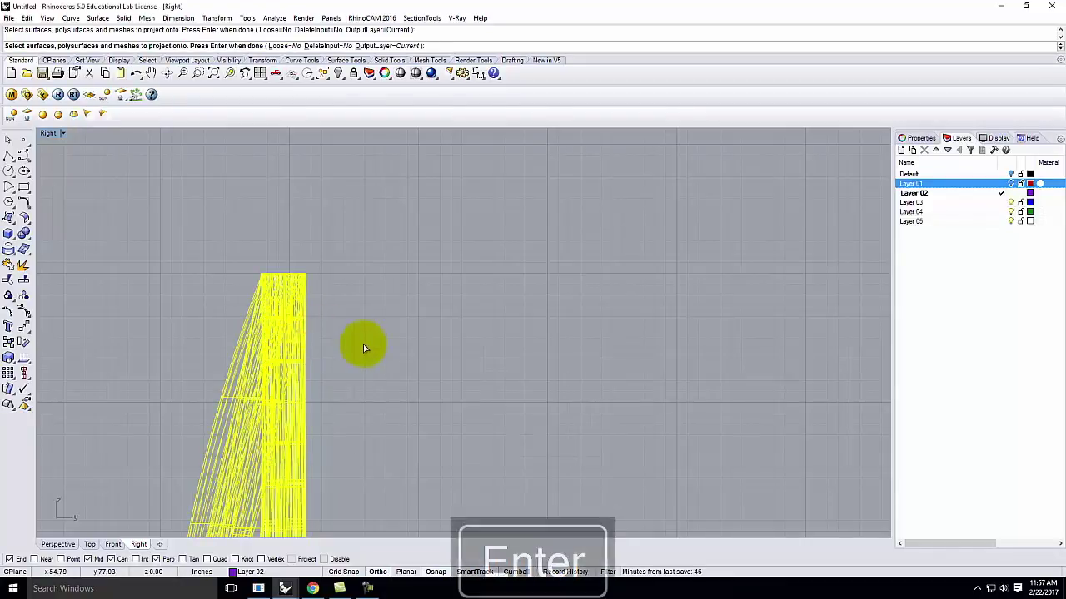
double_click(48, 134)
mouse_move(871, 198)
right_mouse_down()
mouse_move(689, 214)
mouse_move(804, 207)
mouse_move(806, 191)
mouse_move(657, 184)
mouse_move(776, 185)
mouse_move(700, 194)
mouse_move(688, 255)
mouse_move(725, 253)
mouse_move(737, 234)
mouse_move(584, 278)
mouse_move(616, 260)
mouse_move(573, 277)
mouse_move(500, 278)
right_mouse_up()
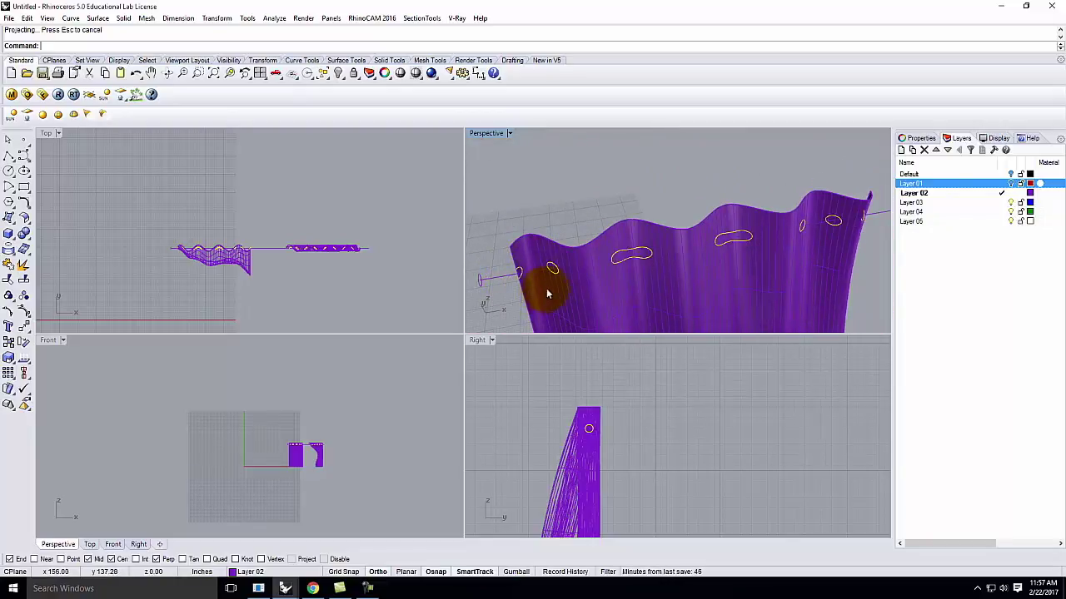
key("ctrl+z")
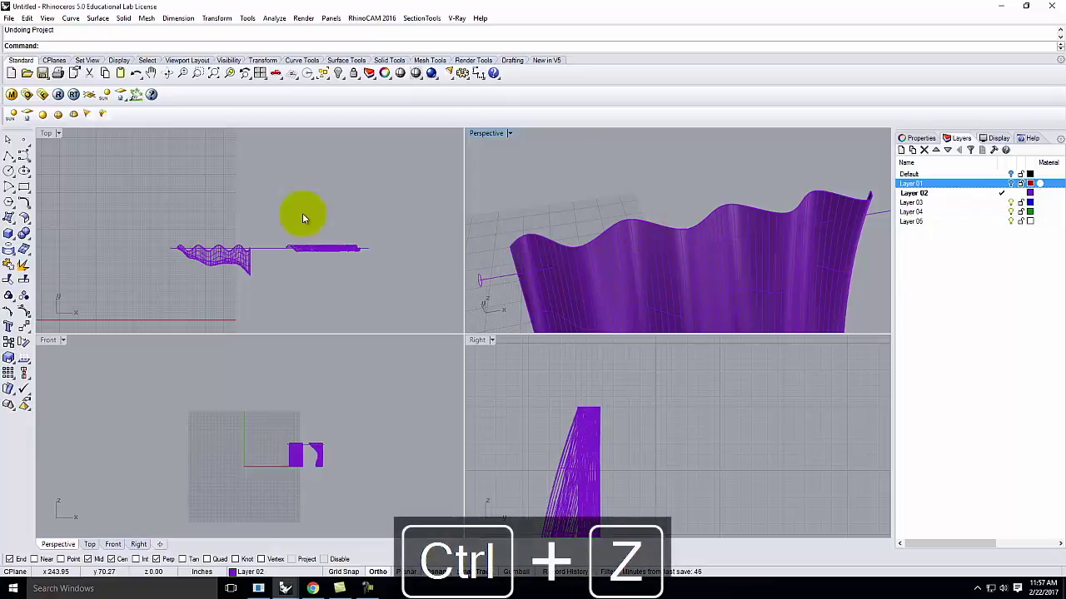
- Move the rod line straight up about 1.70" in the Front view, closer to the drapes' upper edges
scroll(298, 447, "up", 6)
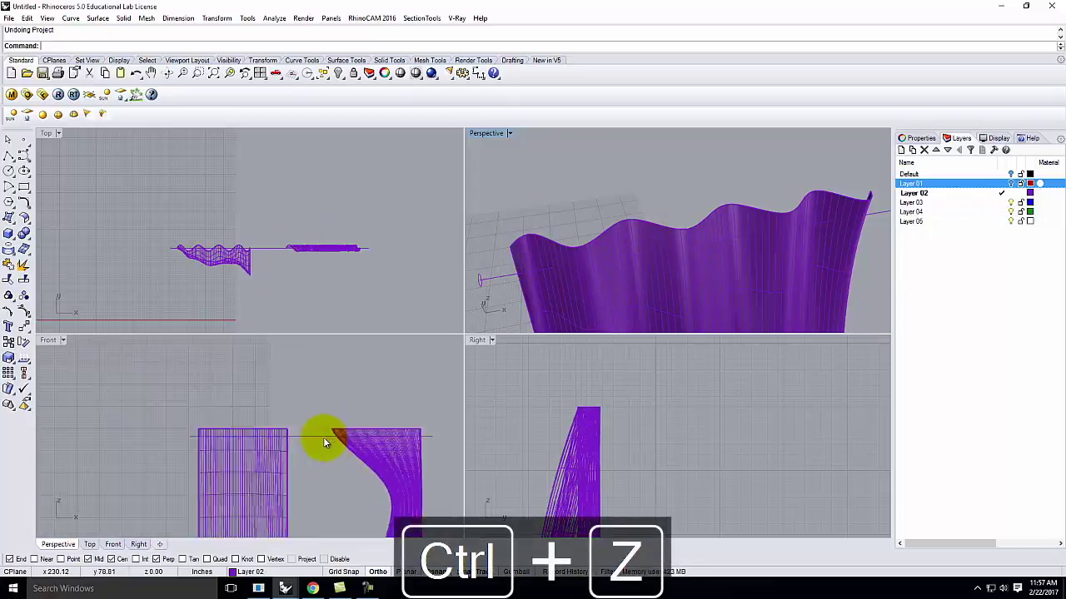
scroll(323, 437, "up", 1)
left_click(323, 437)
key("Return")
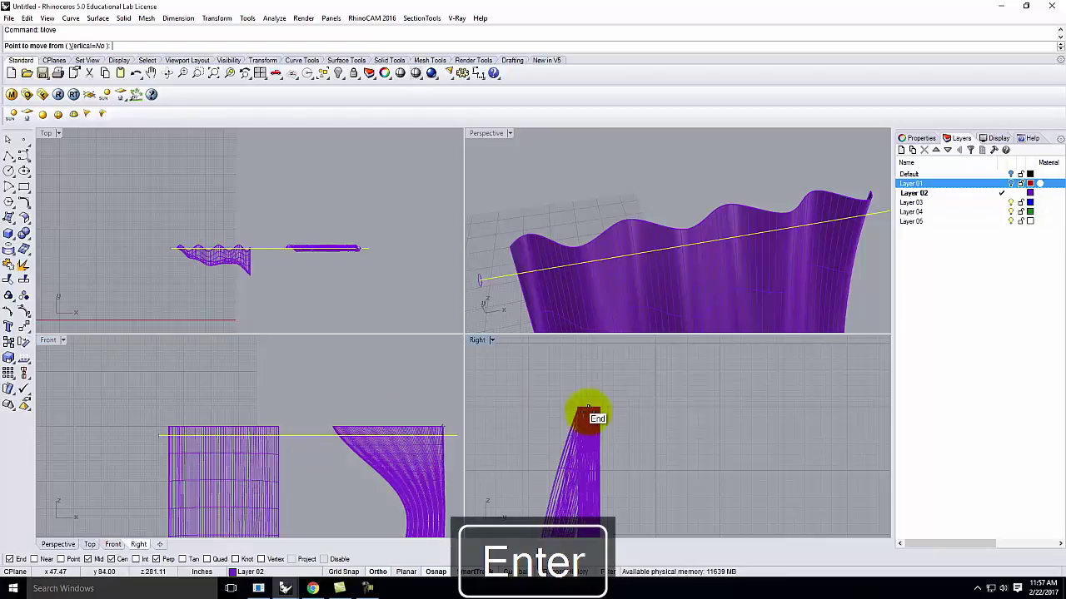
left_click(325, 393)
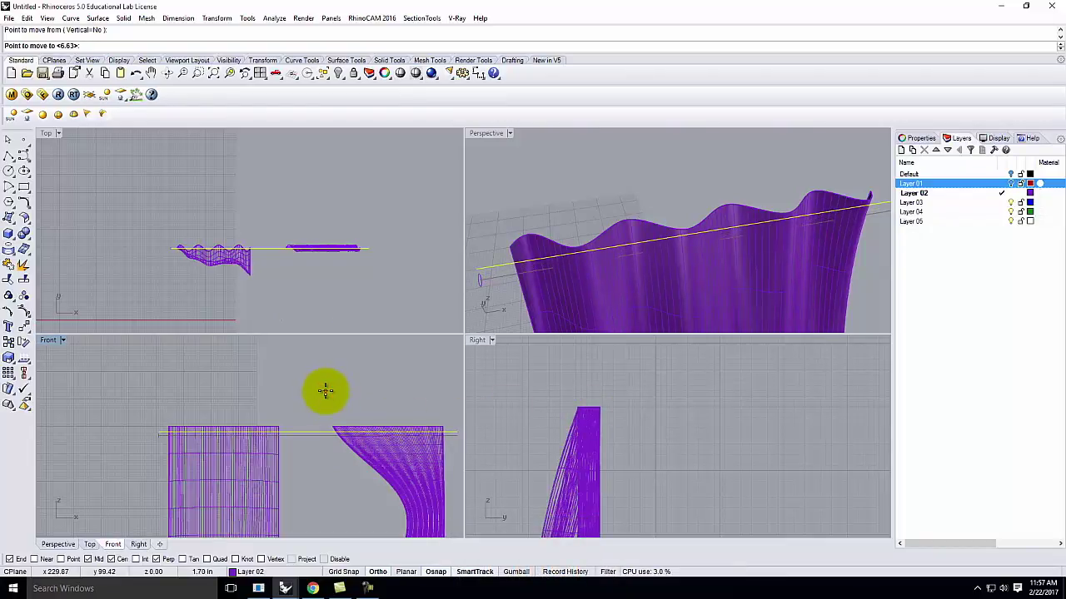
key("Escape")
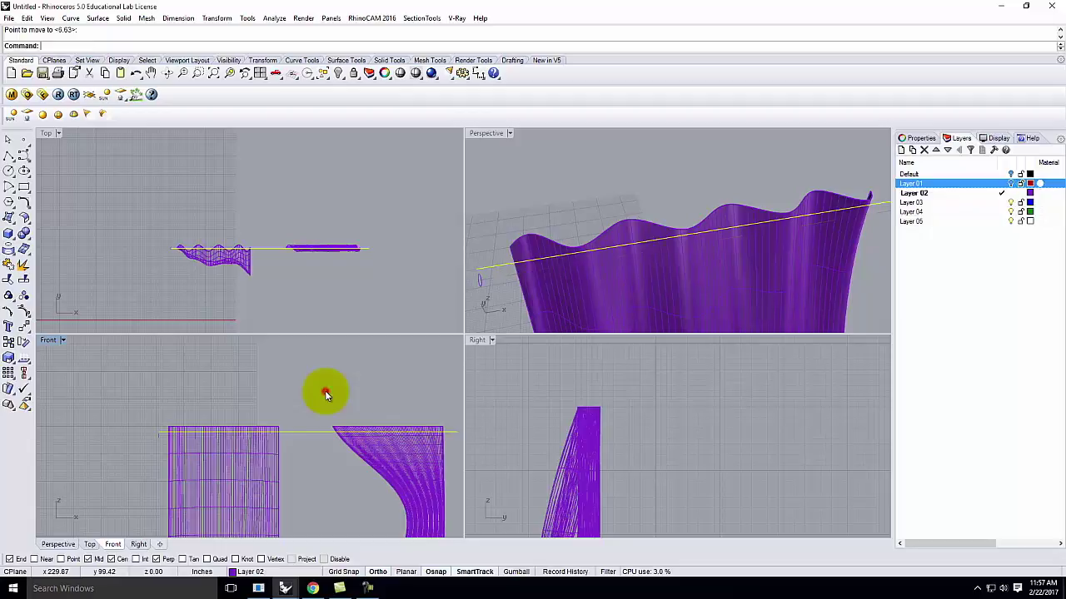
- Move the circle from its centre onto the near end of the raised rod line
left_click(482, 277)
key("Return")
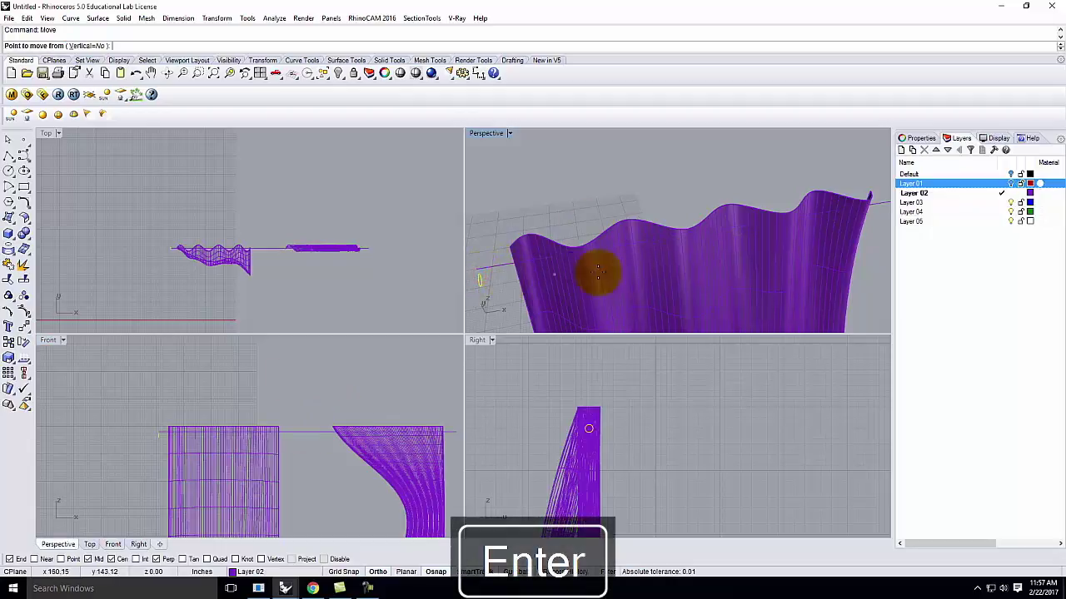
right_click_drag(595, 266, 552, 214)
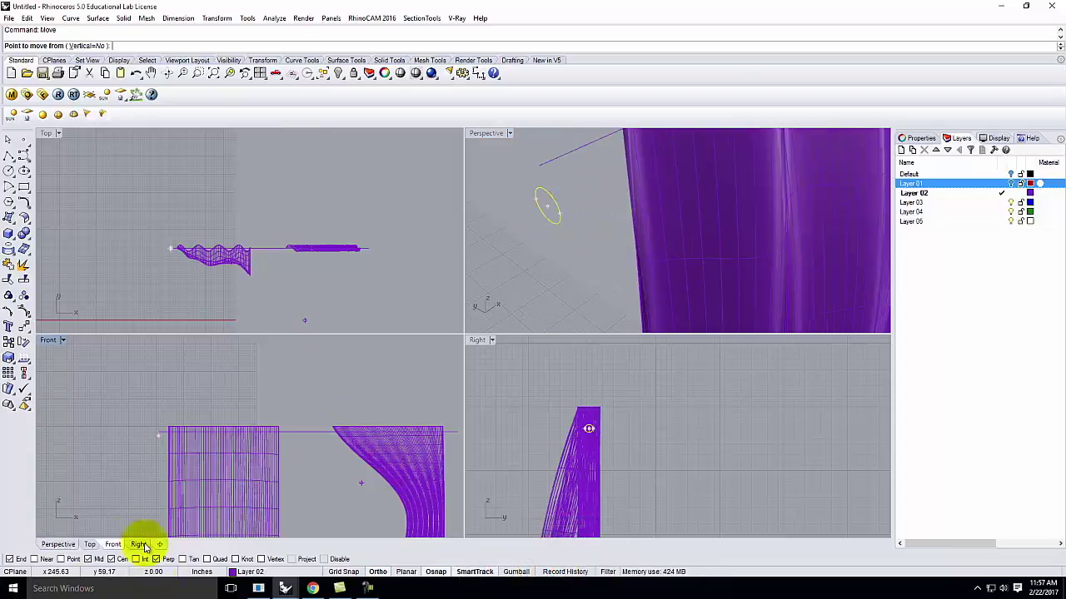
left_click(546, 207)
left_click(545, 170)
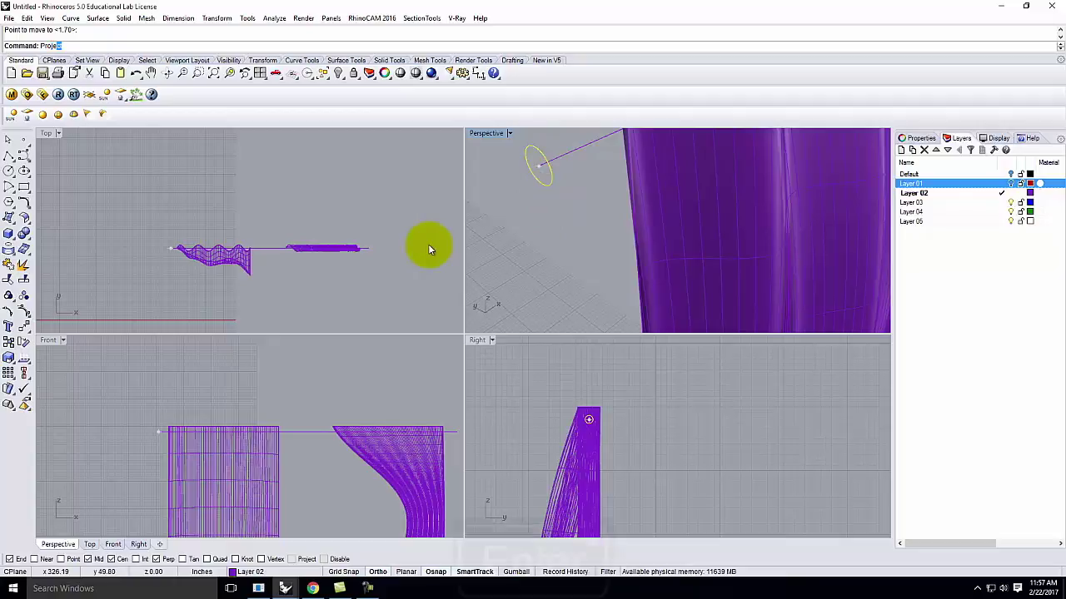
- Project the moved circle from the Right view onto both drape surfaces
type("Proje")
key("Return")
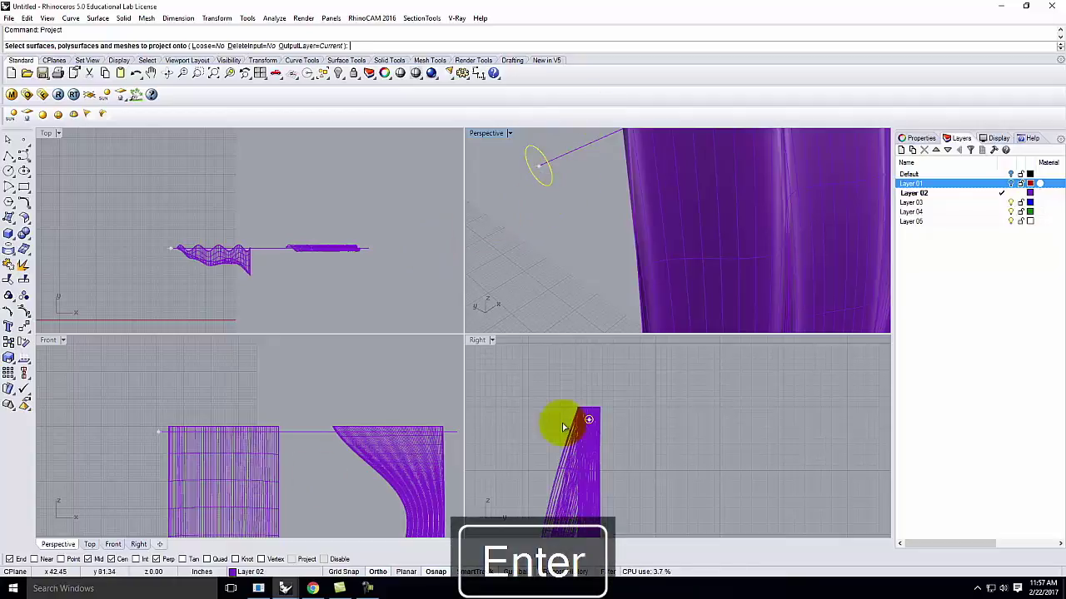
left_click(584, 471)
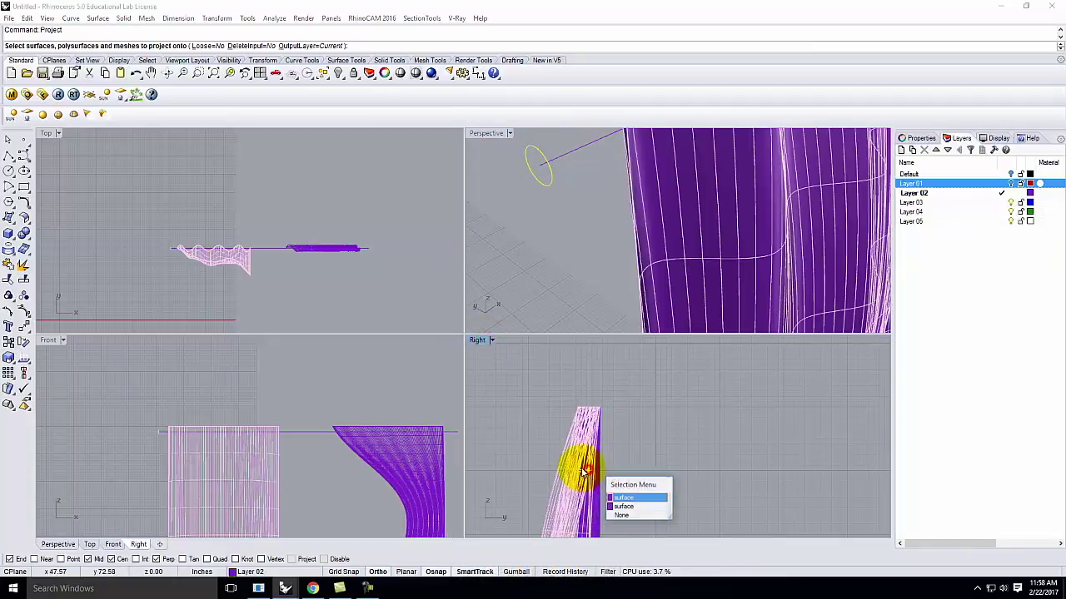
left_click(623, 497)
left_click(556, 482)
key("Return")
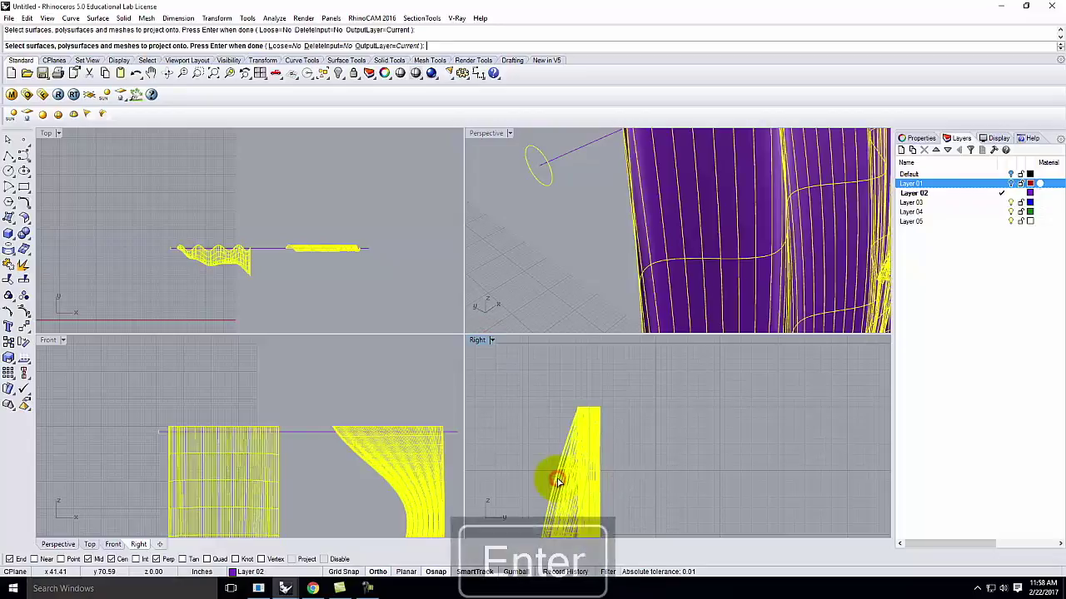
right_click_drag(614, 162, 701, 167)
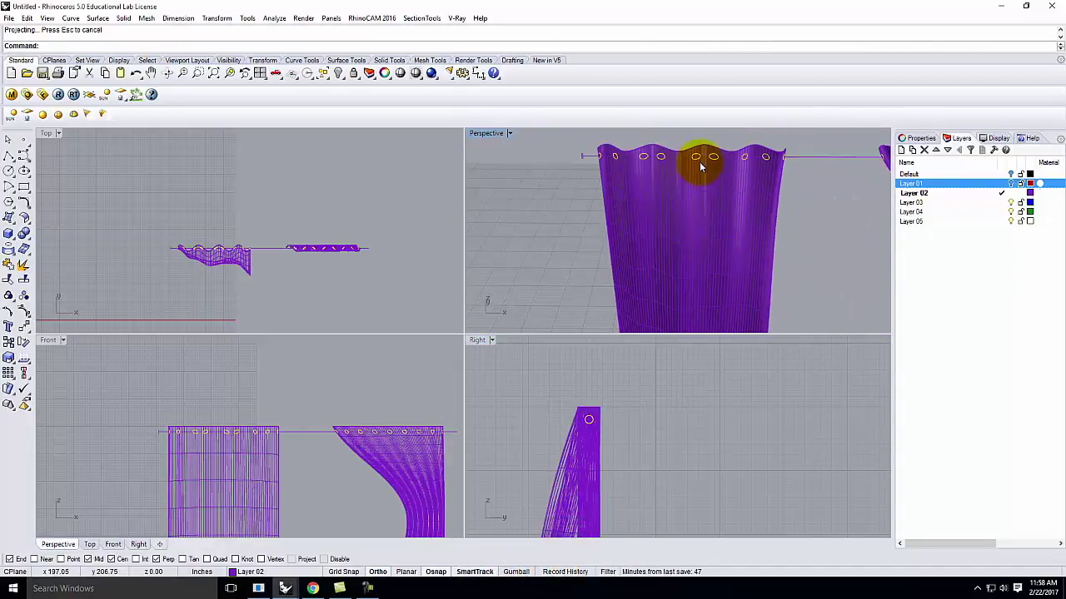
- Trim the circular holes out of both drape surfaces, removing each piece inside the projected circle outlines in the Right view
scroll(701, 167, "up", 2)
scroll(589, 421, "up", 5)
key("Return")
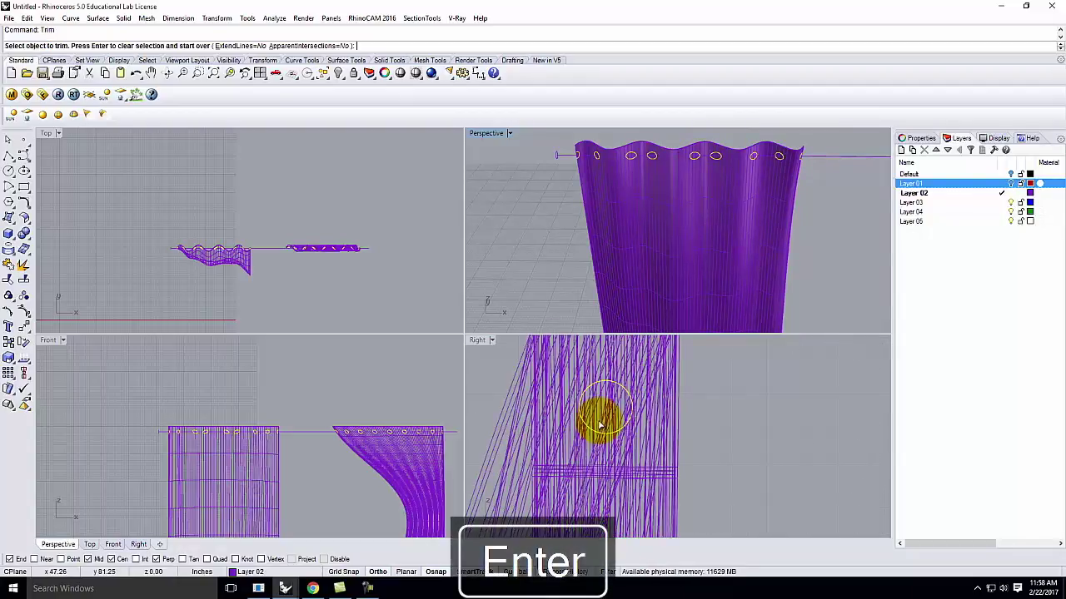
left_click(606, 408)
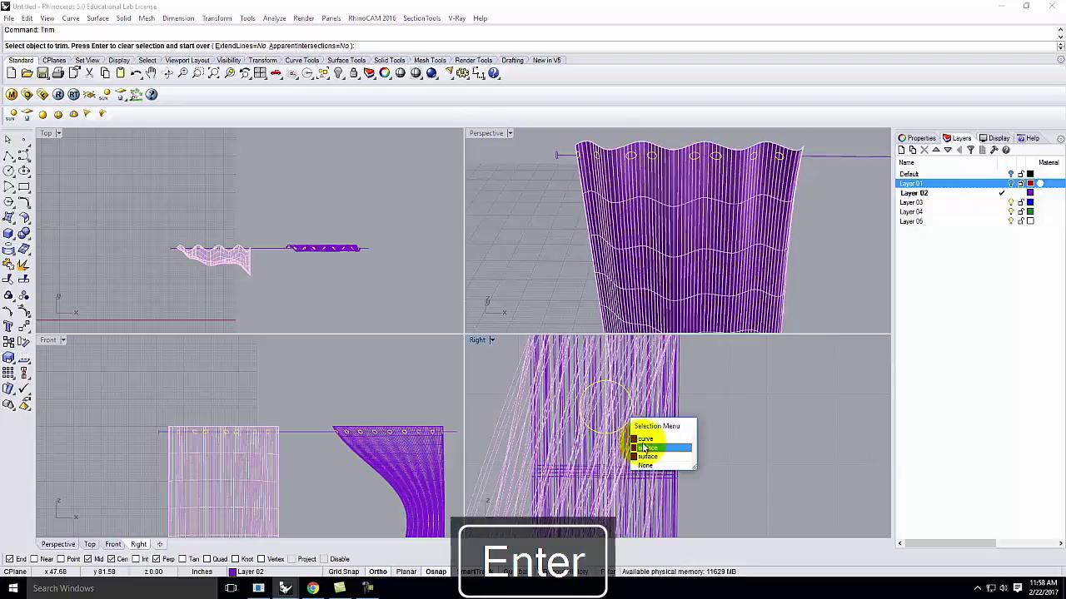
left_click(646, 448)
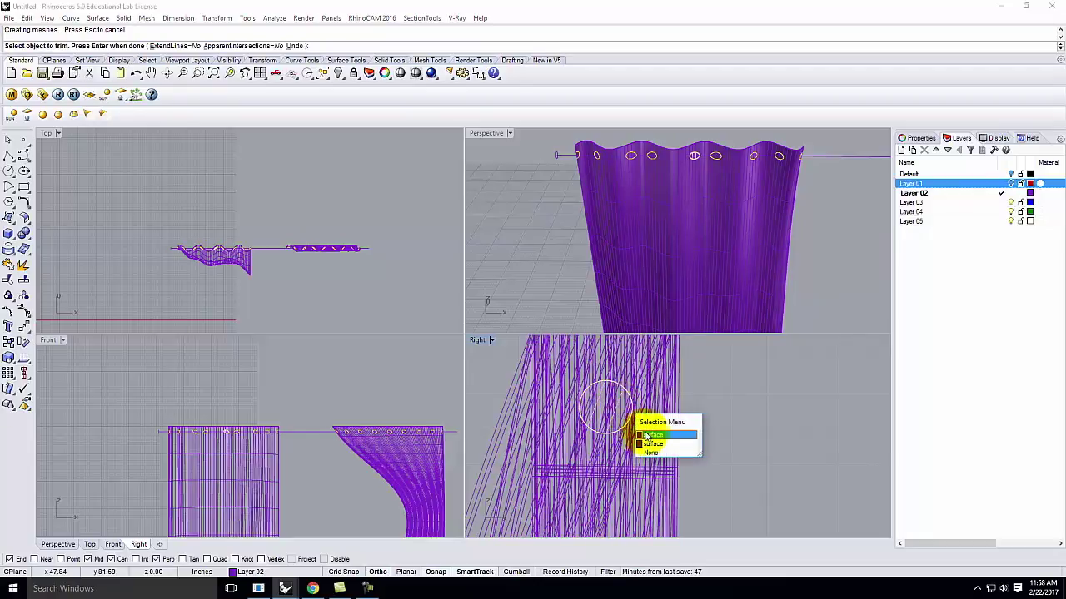
left_click(647, 435)
left_click(637, 429)
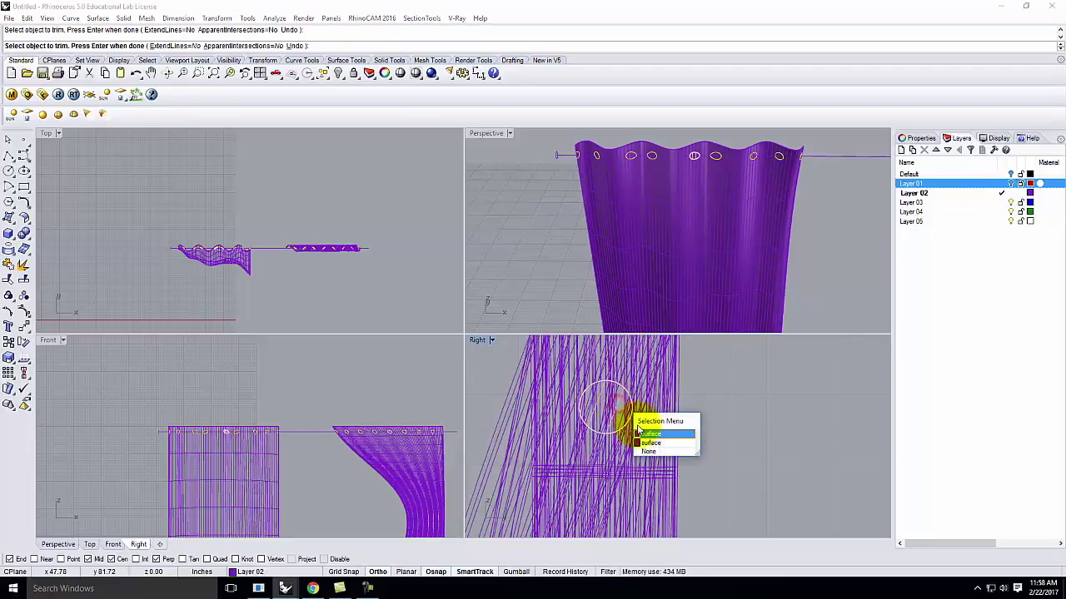
left_click(645, 434)
left_click(634, 426)
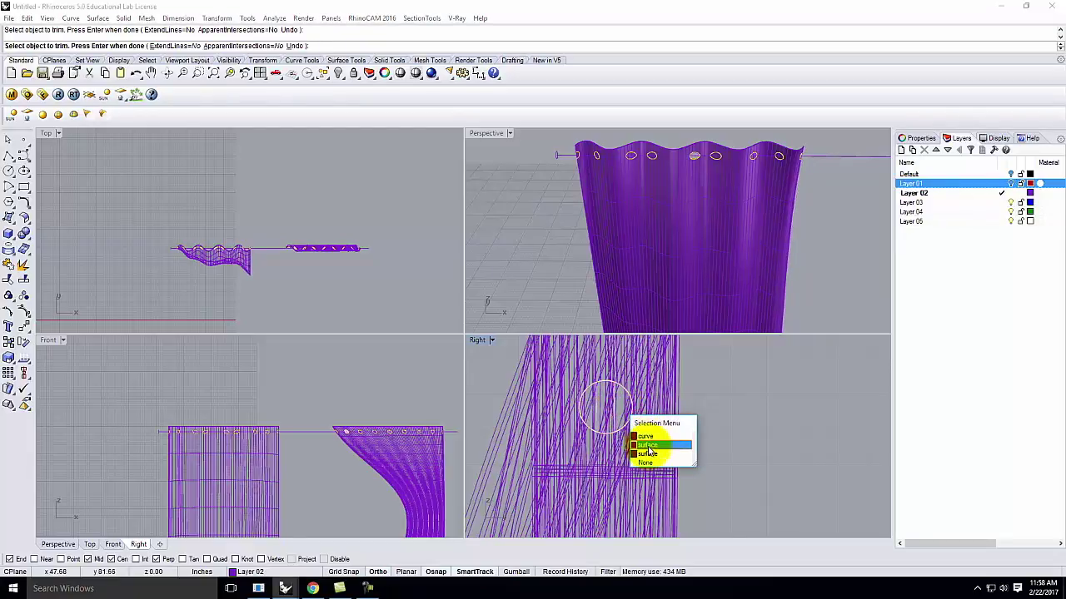
left_click(650, 447)
left_click(616, 407)
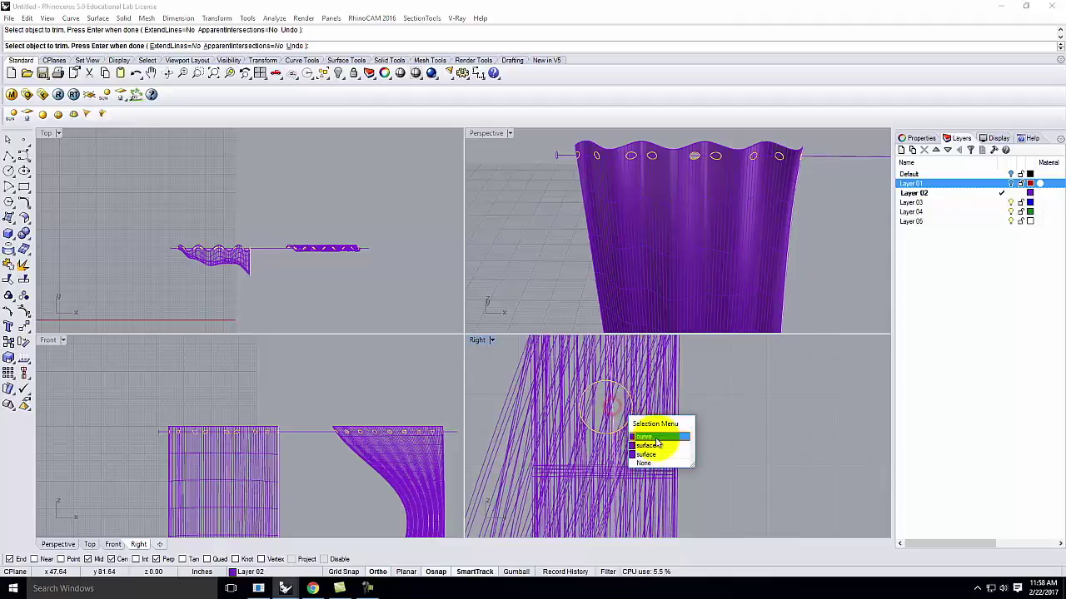
left_click(655, 443)
left_click(605, 405)
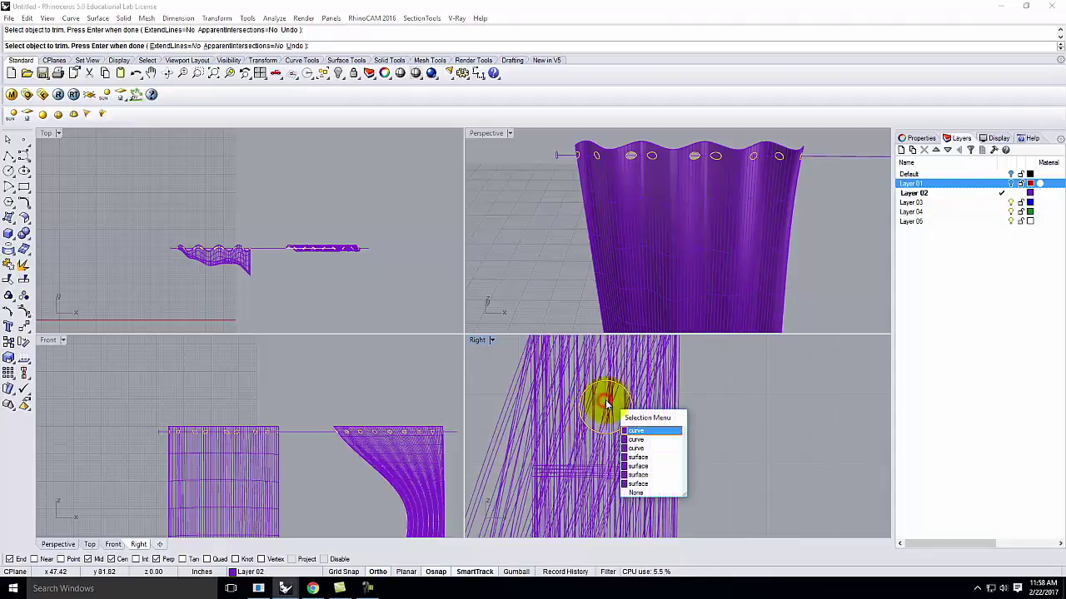
left_click(609, 402)
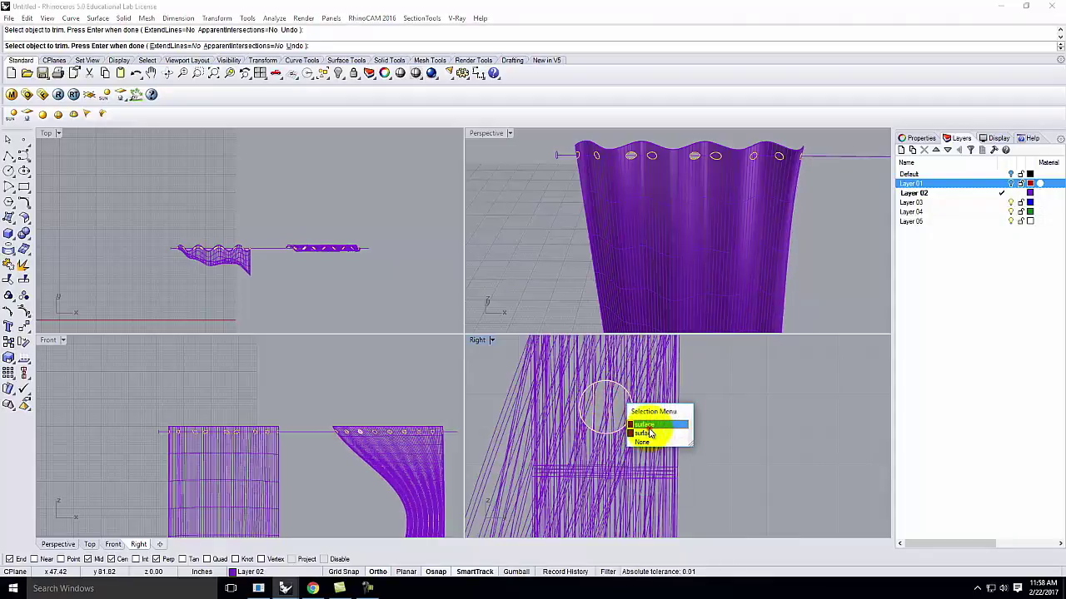
left_click(620, 404)
left_click(614, 402)
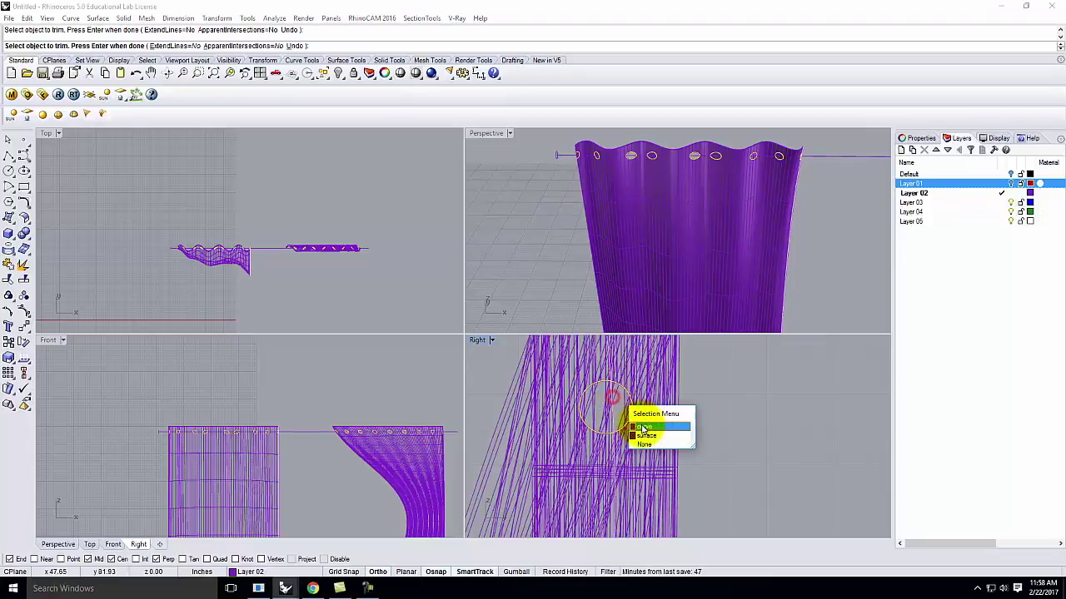
left_click(645, 426)
left_click(614, 398)
left_click(645, 428)
left_click(614, 399)
left_click(638, 431)
left_click(613, 399)
left_click(637, 422)
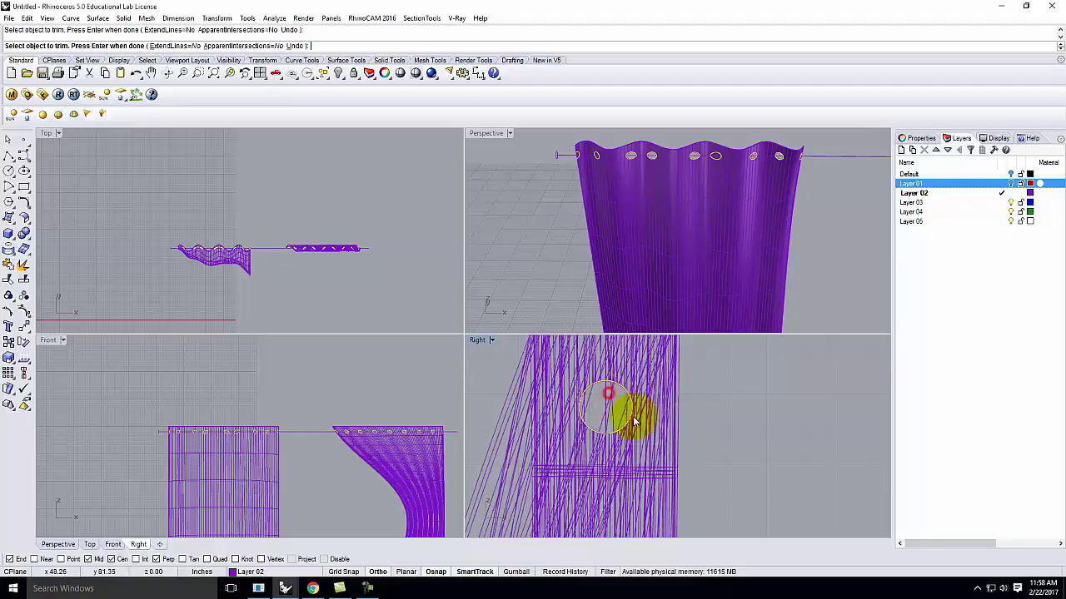
left_click(607, 401)
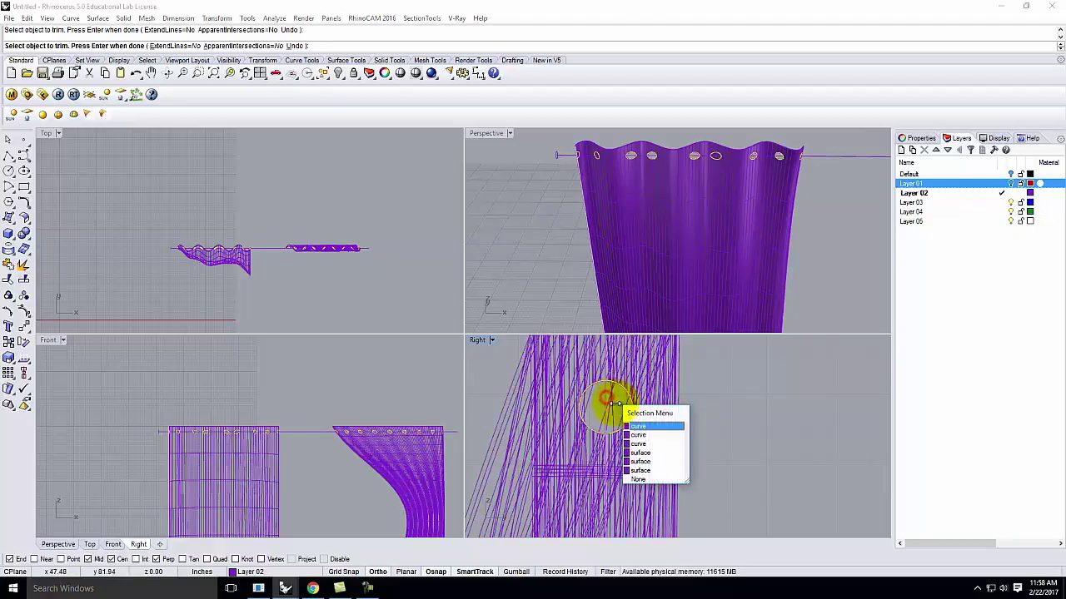
left_click(638, 452)
left_click(612, 408)
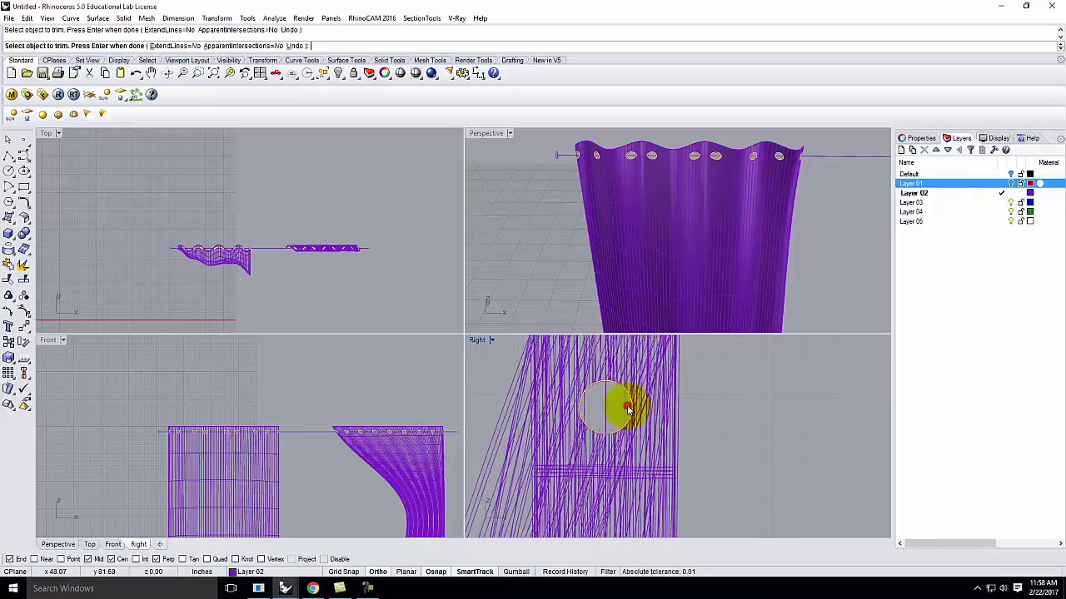
left_click(587, 404)
scroll(613, 406, "down", 5)
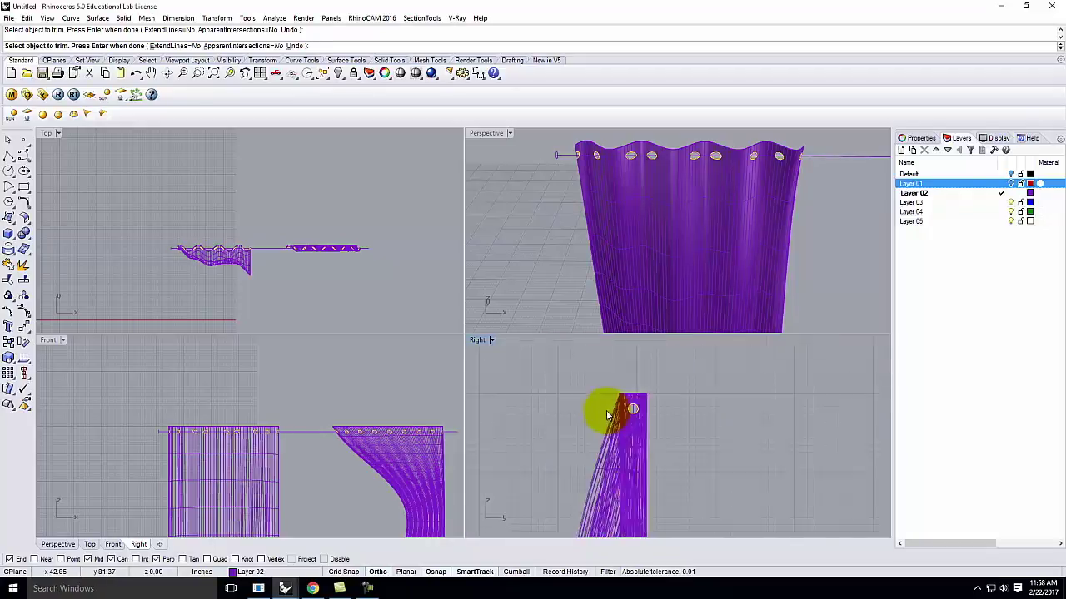
scroll(552, 189, "up", 3)
scroll(542, 204, "down", 3)
mouse_move(531, 219)
right_mouse_down()
mouse_move(585, 194)
mouse_move(673, 191)
mouse_move(712, 162)
mouse_move(571, 178)
mouse_move(541, 202)
right_mouse_up()
scroll(515, 208, "up", 2)
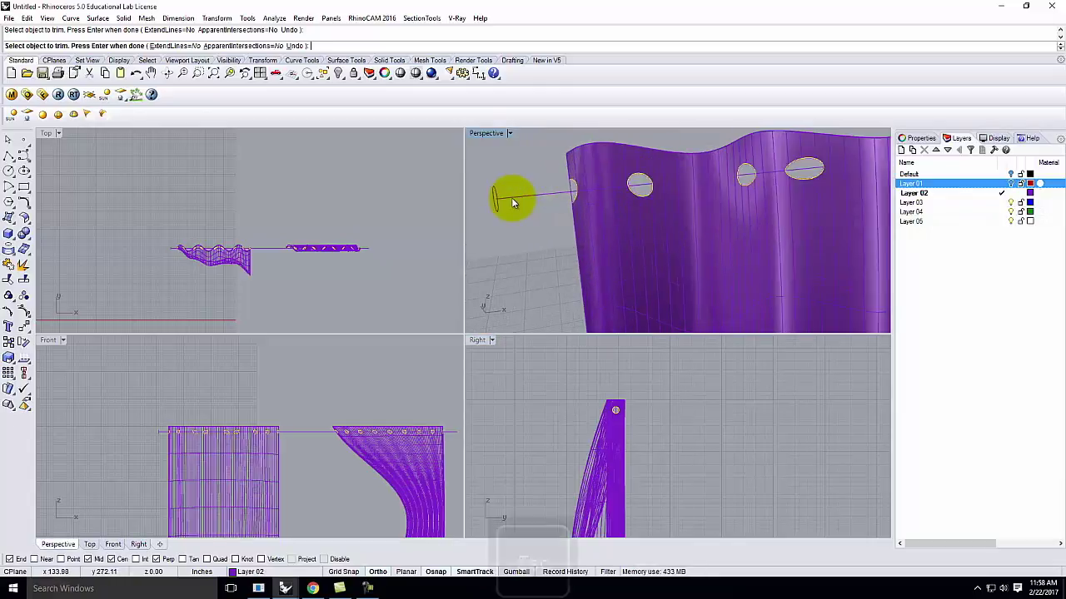
key("Escape")
- Scale the circle at the near end of the rod line by a factor of .75 about its centre
left_click(494, 223)
type("Sca")
key("Return")
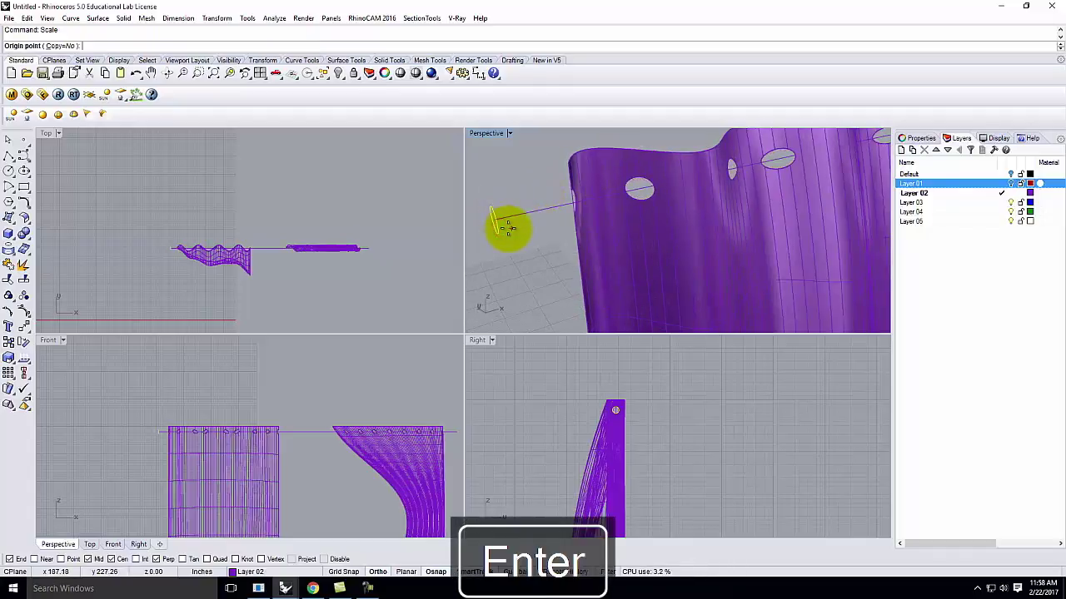
scroll(492, 220, "up", 2)
left_click(496, 220)
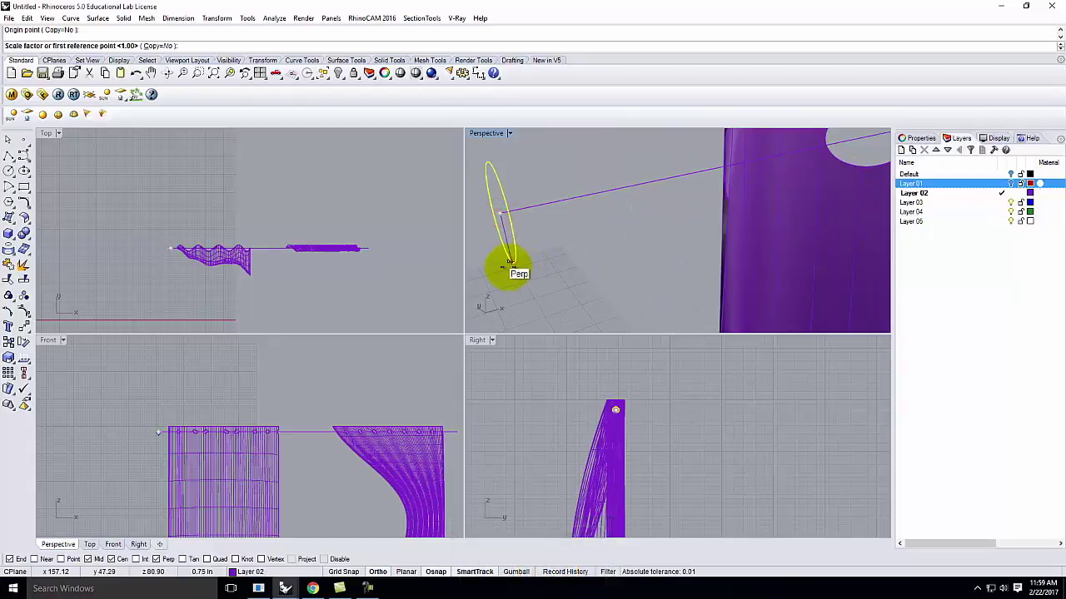
key("Delete")
type(".75")
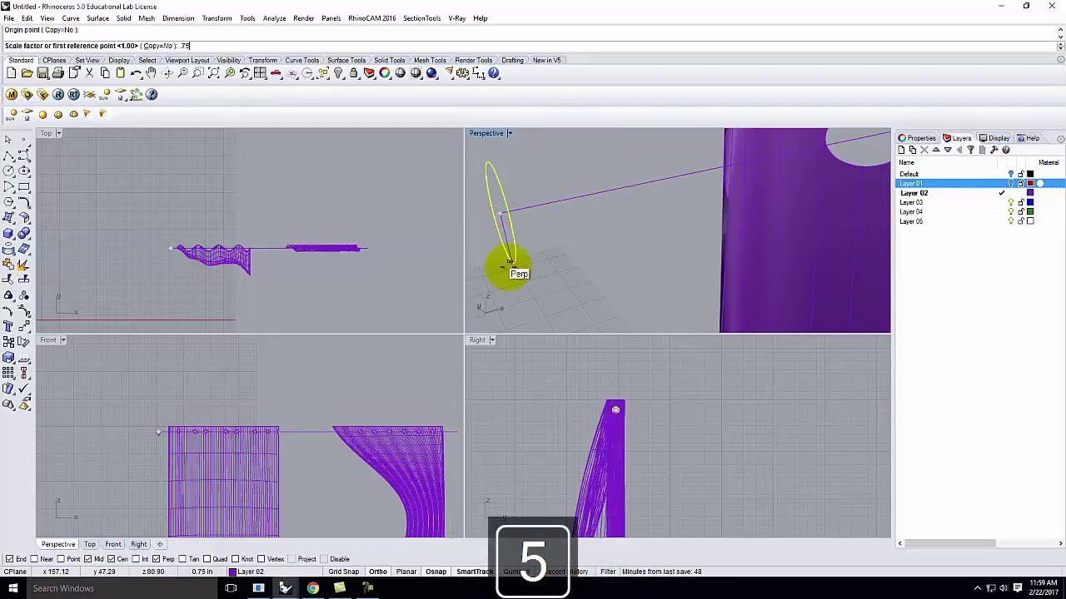
key("Return")
key("Escape")
- Sweep the scaled circle along the rod line with Sweep1, Freeform style and Do not simplify, to form the curtain rod
type("Swe")
key("Return")
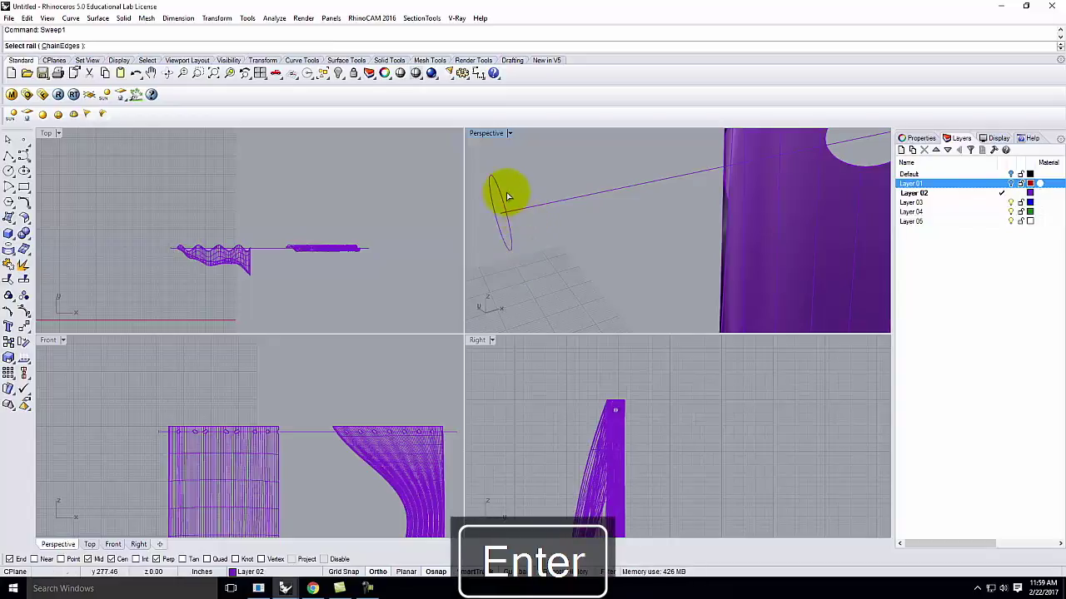
left_click(511, 208)
left_click(507, 219)
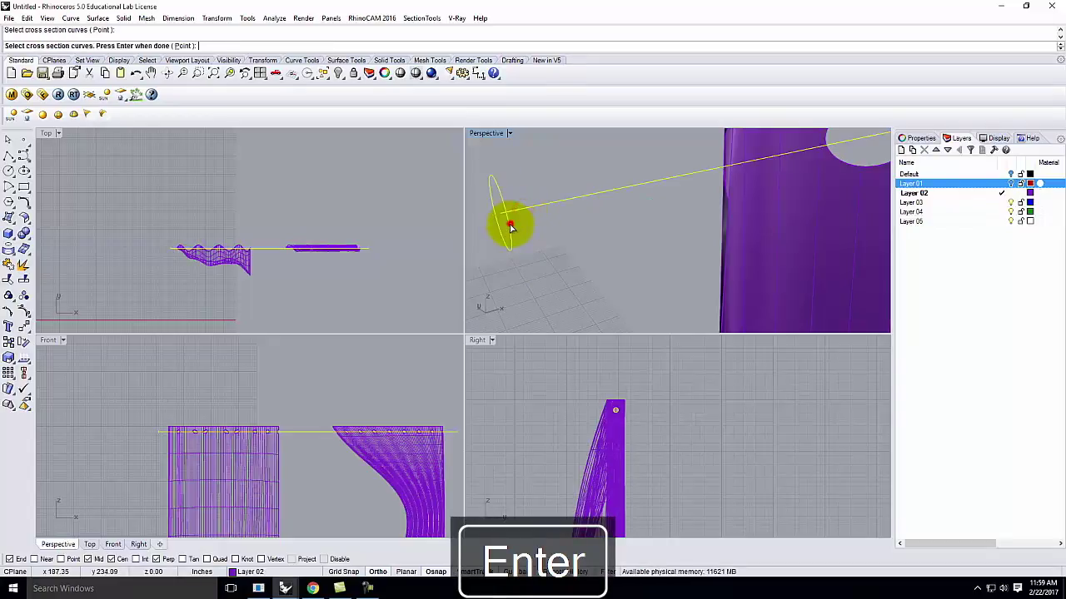
key("Return")
key("Return")
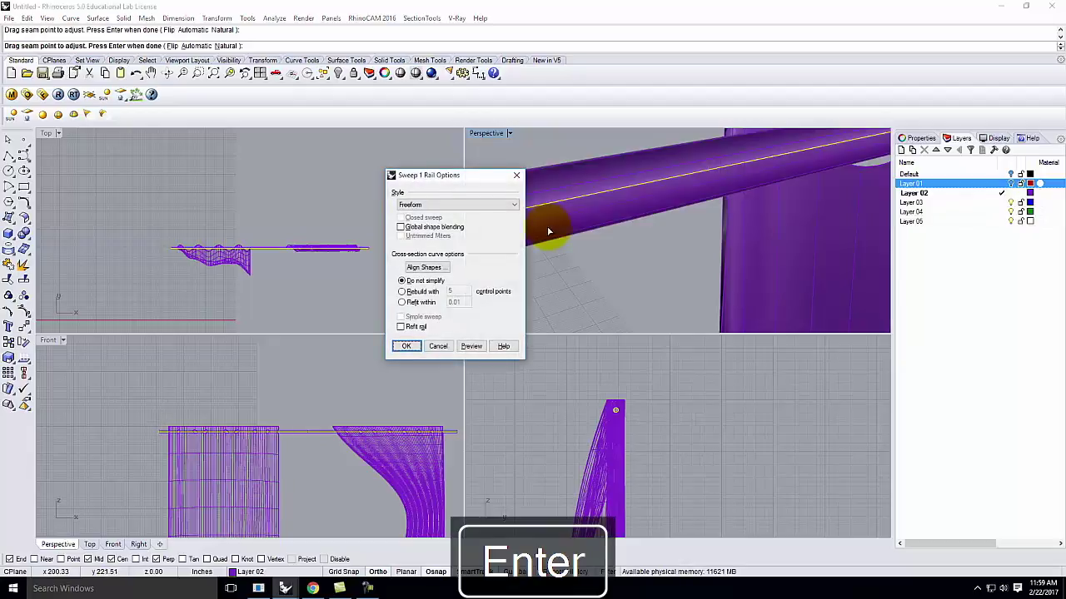
left_click(406, 345)
- Maximize the Perspective view and examine how both drapes hang on the curtain rod from several angles
scroll(347, 327, "down", 3)
right_click_drag(644, 241, 628, 221)
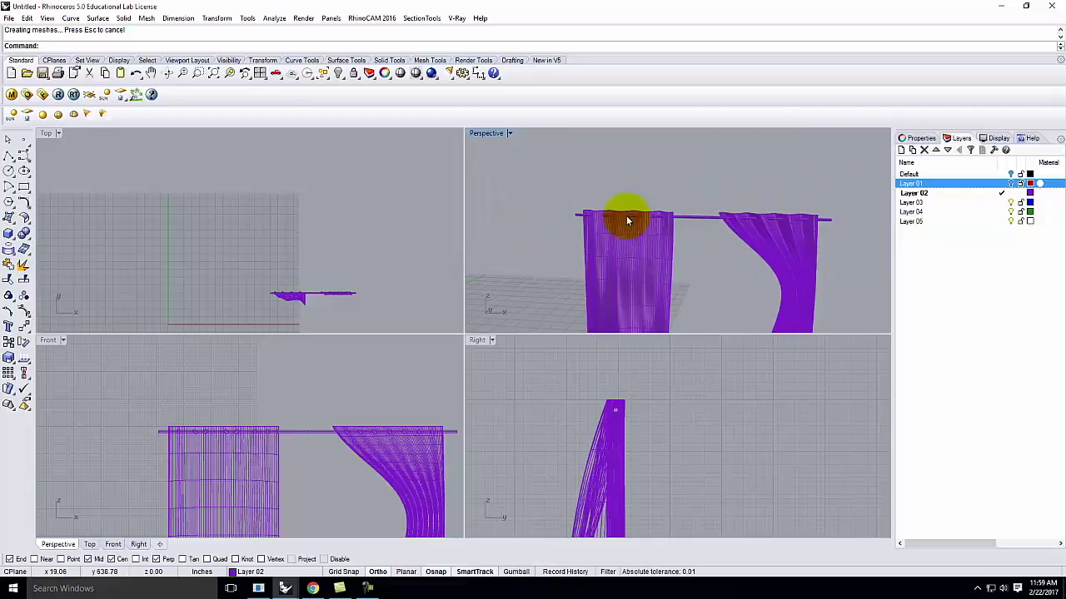
right_click_drag(628, 220, 753, 220)
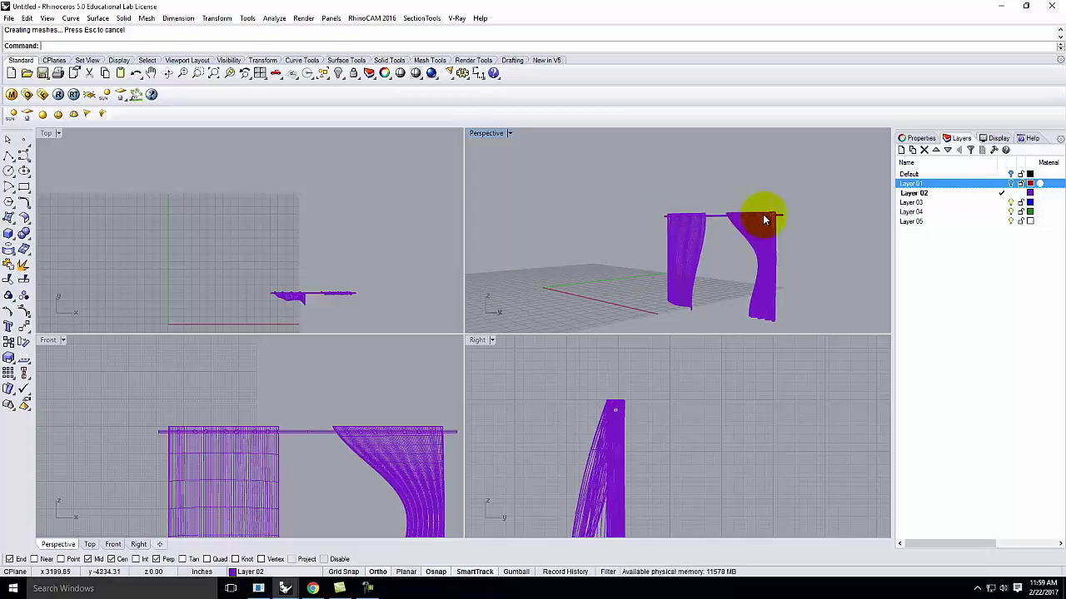
scroll(721, 237, "up", 3)
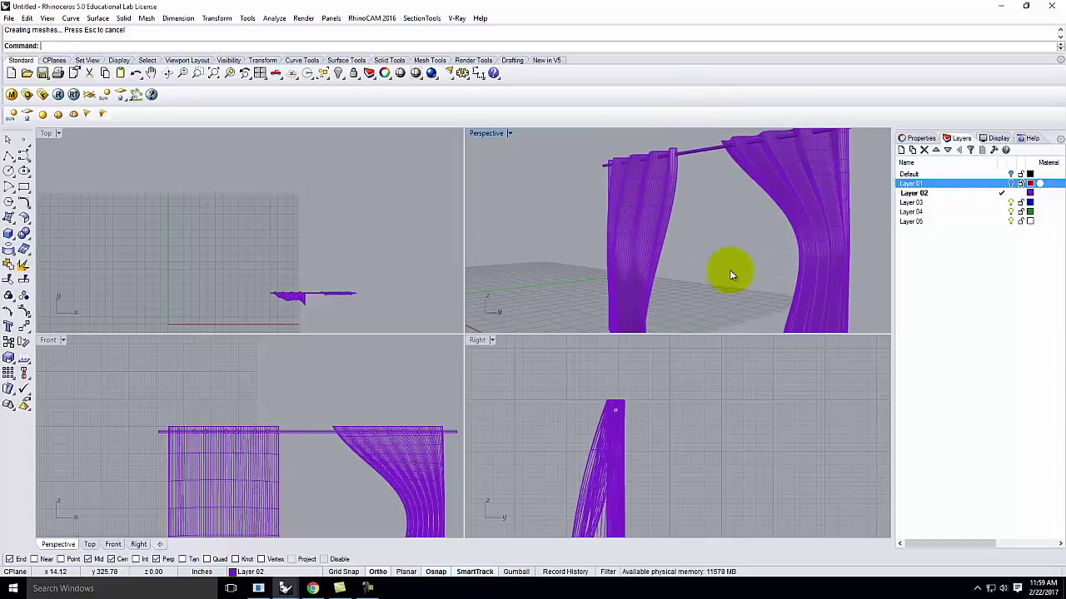
double_click(487, 135)
scroll(348, 203, "down", 5)
scroll(404, 233, "up", 5)
right_click_drag(404, 233, 441, 280)
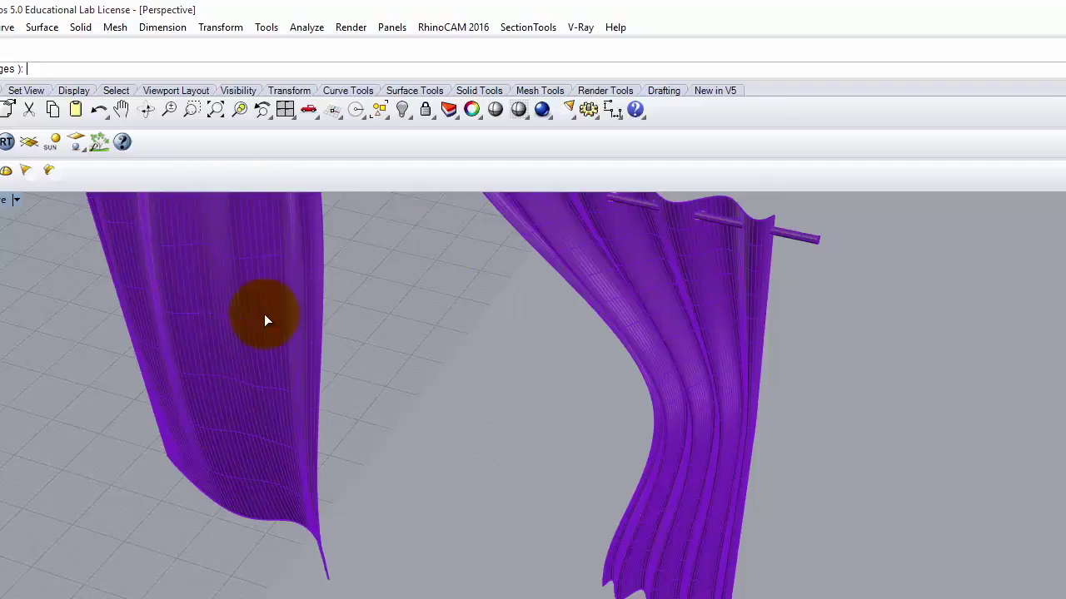
scroll(263, 303, "down", 3)
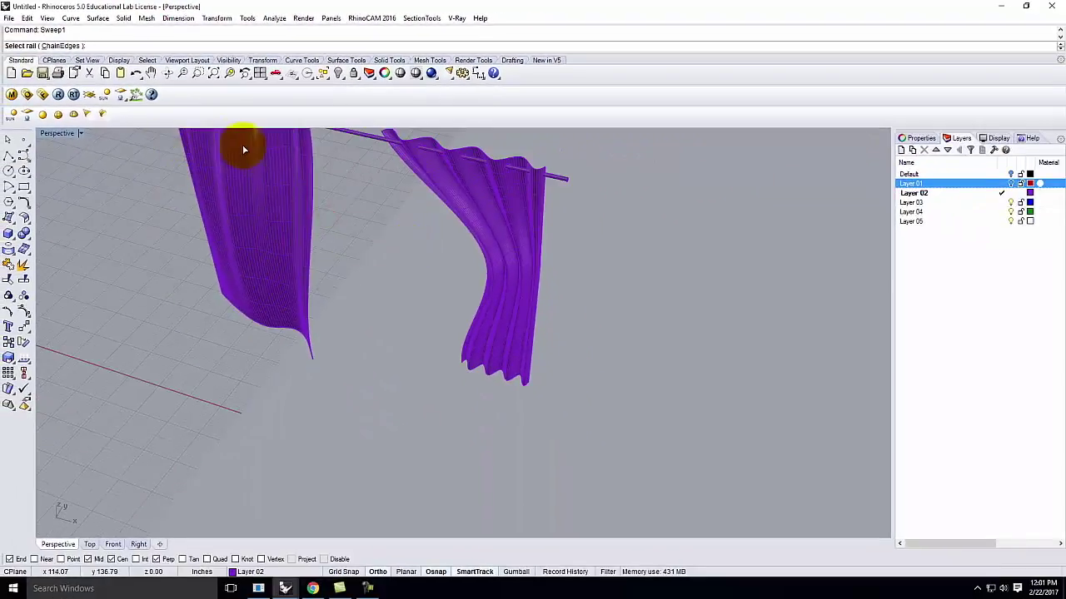
scroll(244, 150, "up", 3)
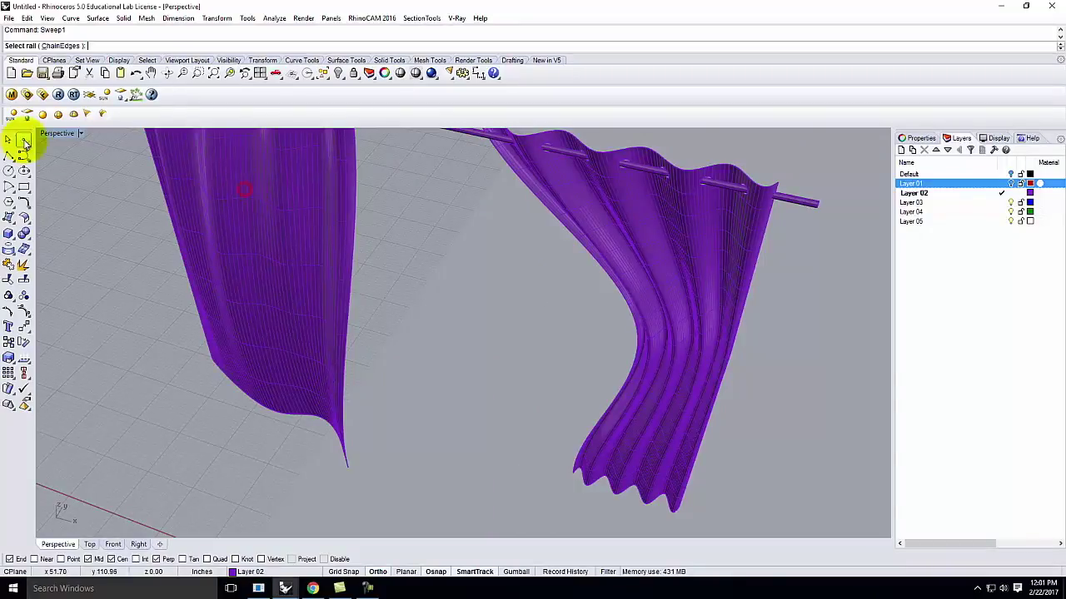
key("Escape")
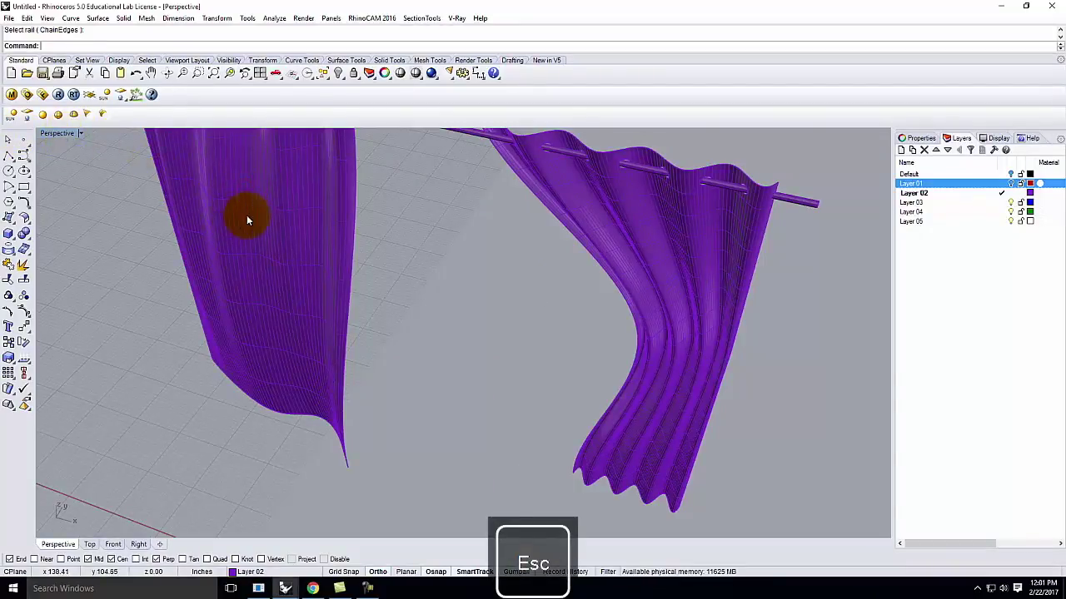
- Turn on the control points of the straight-hanging drape surface
left_click(245, 219)
right_click_drag(298, 267, 357, 262)
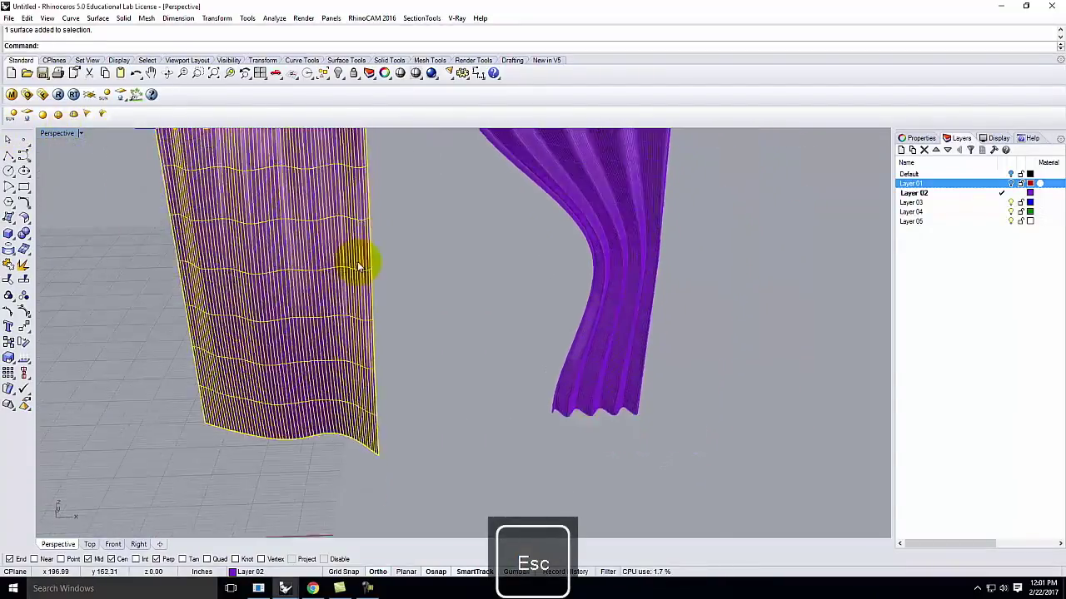
scroll(356, 217, "down", 4)
scroll(288, 287, "up", 5)
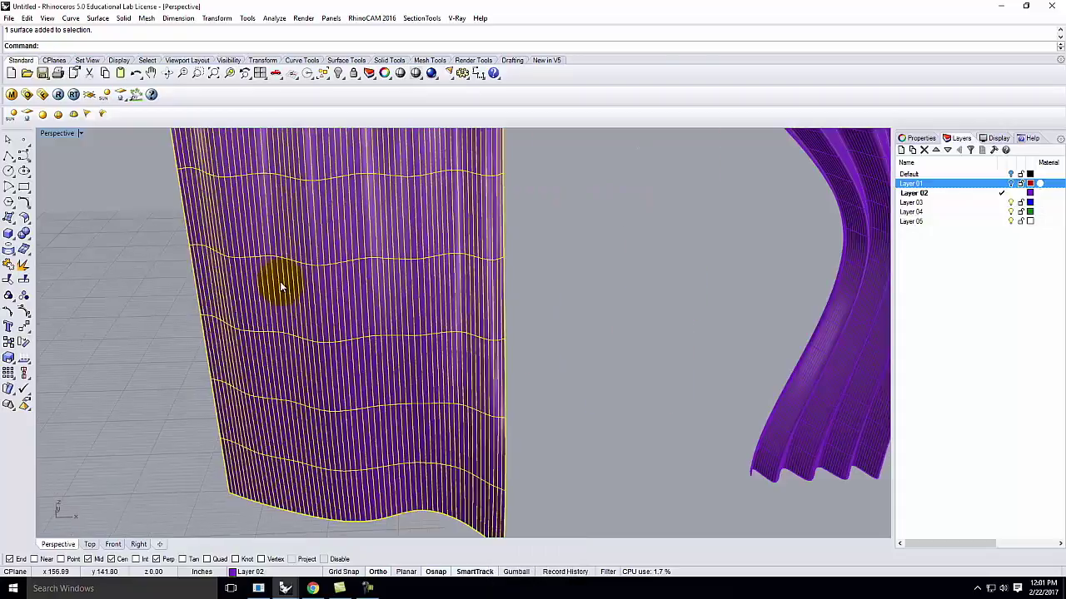
right_click_drag(331, 279, 376, 286)
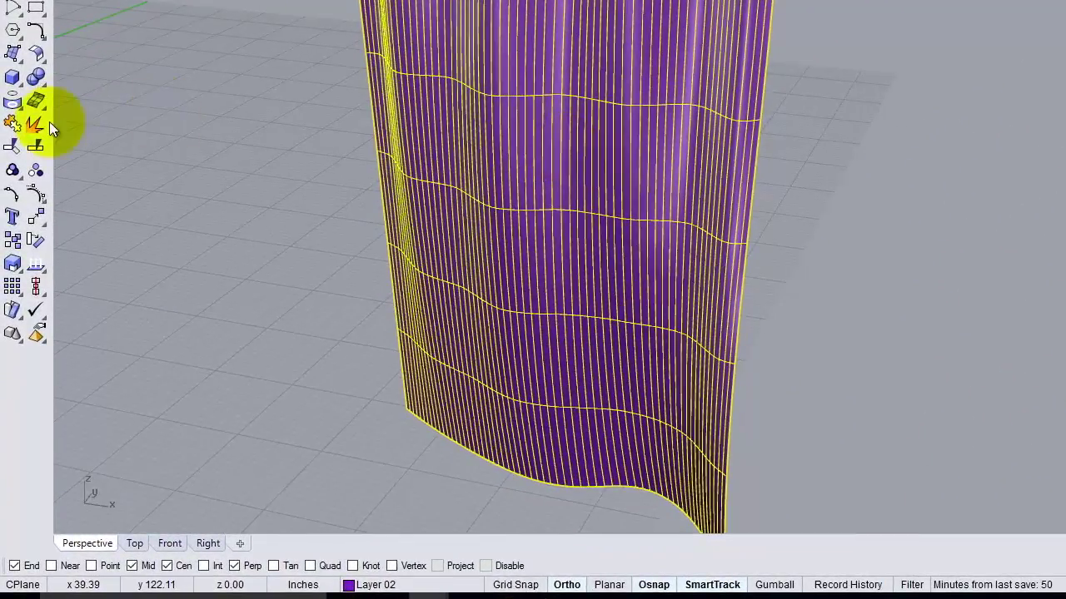
left_click(36, 194)
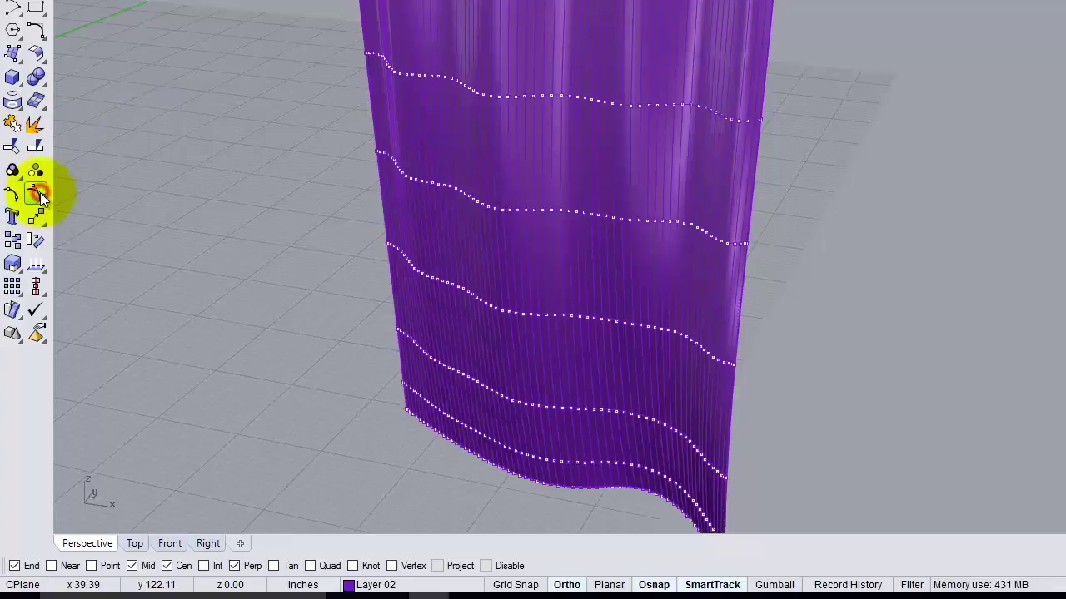
- Select a run of control points across the middle of the straight-hanging drape and move them out of its surface along Y with the gumball
scroll(685, 186, "up", 2)
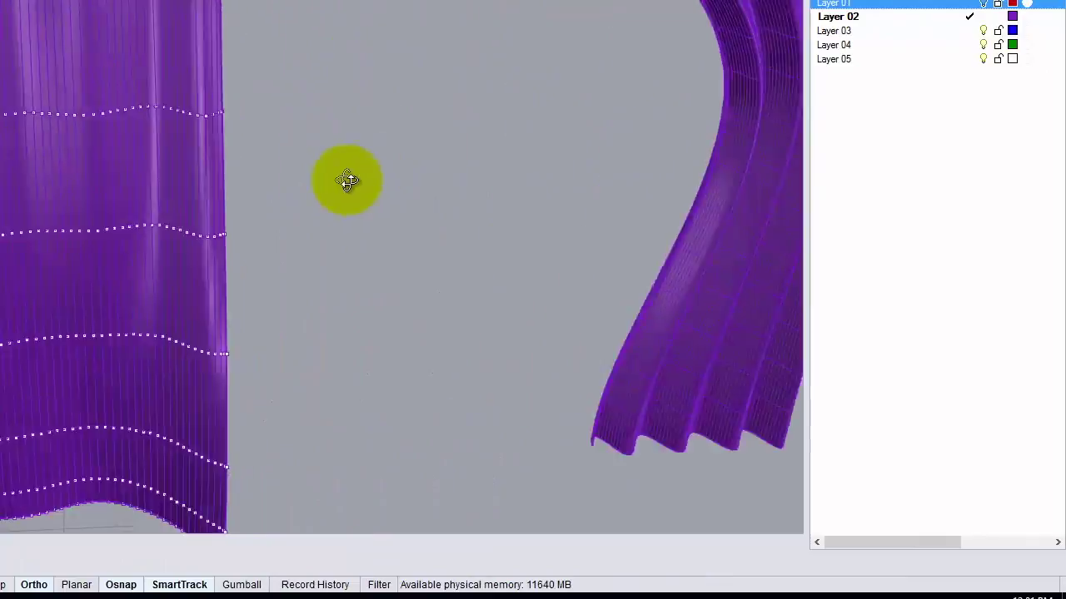
right_click_drag(347, 180, 191, 273)
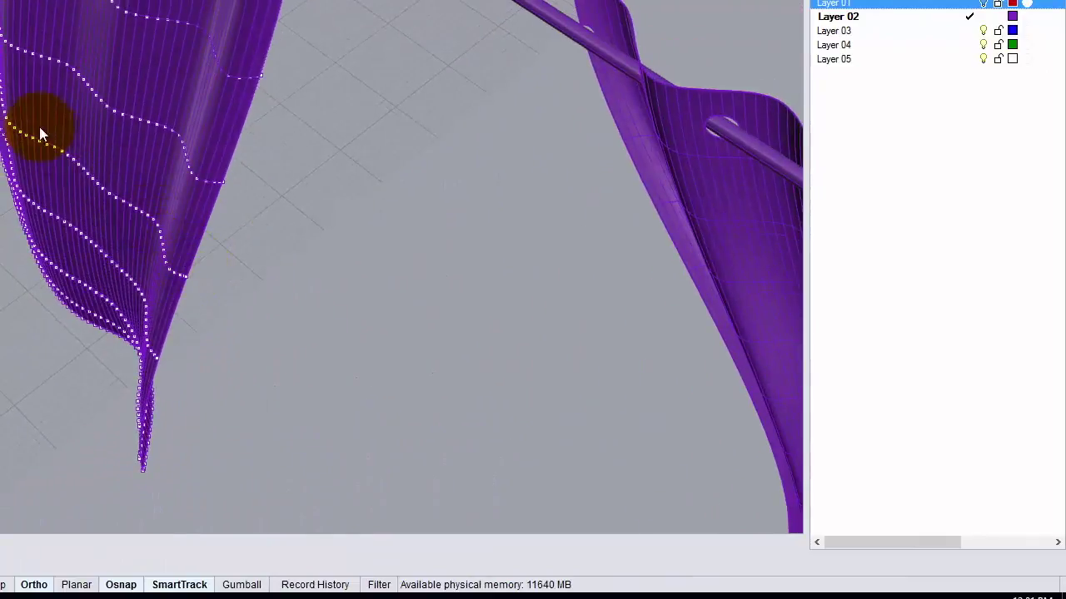
scroll(50, 75, "up", 5)
scroll(110, 94, "down", 3)
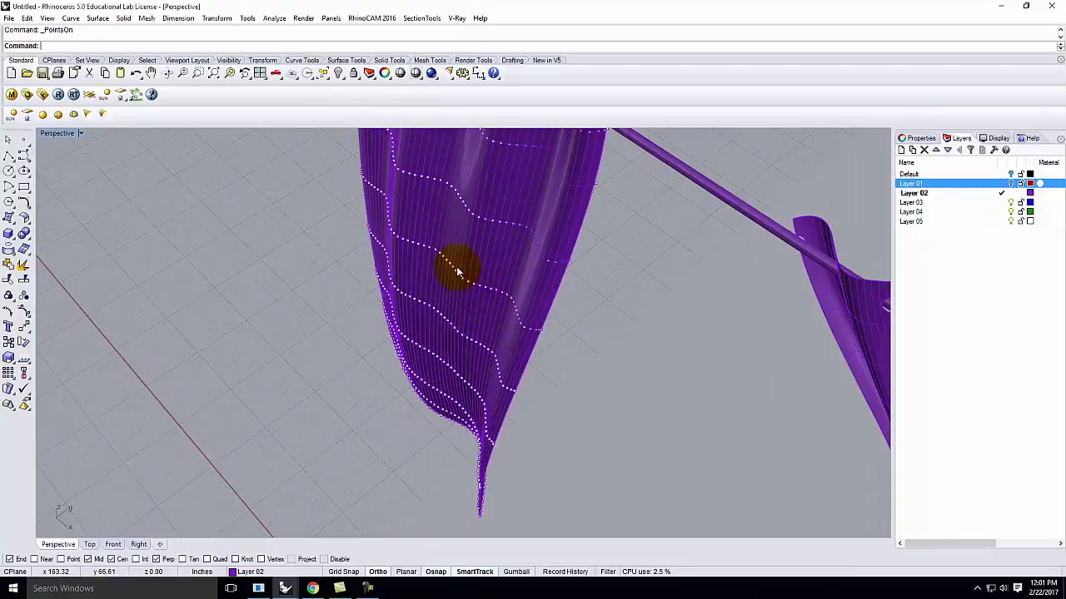
mouse_move(575, 333)
right_mouse_down()
mouse_move(657, 350)
mouse_move(591, 333)
right_mouse_up()
left_click_drag(361, 239, 474, 315)
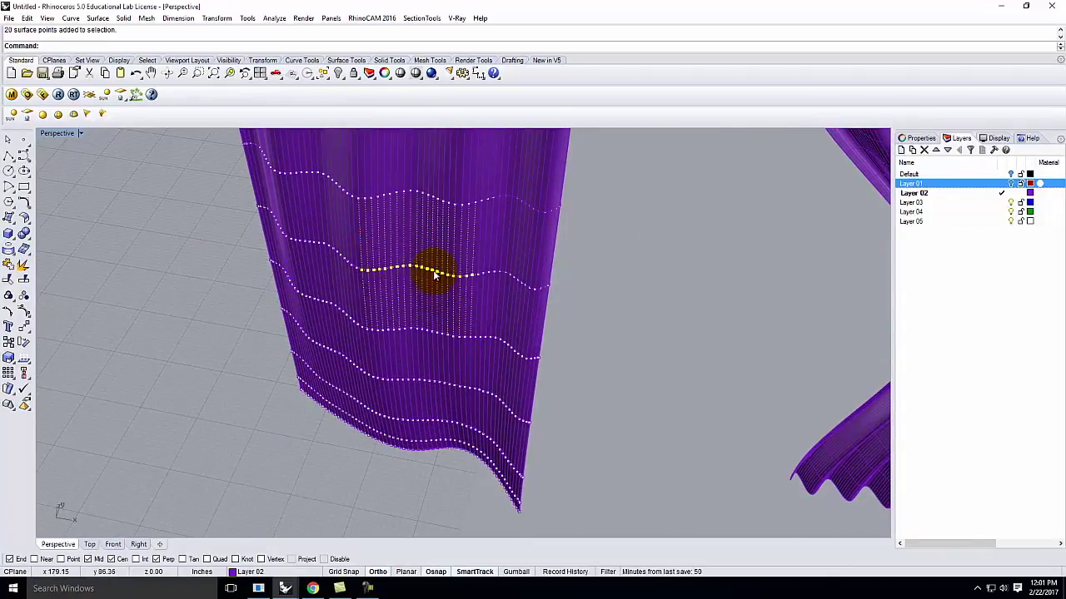
left_click(517, 572)
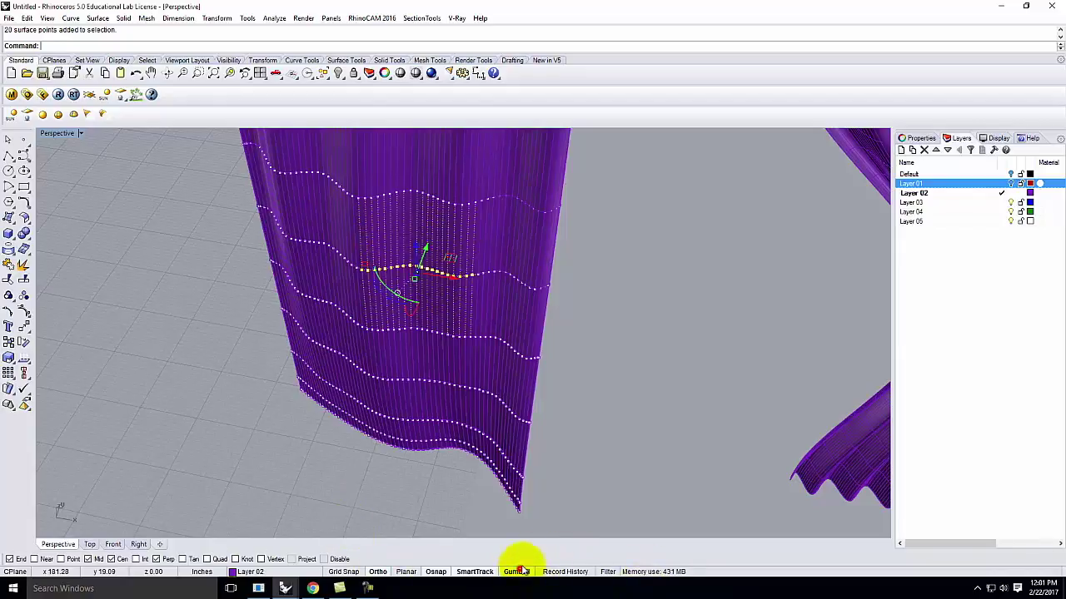
left_click_drag(424, 247, 424, 278)
right_click_drag(631, 259, 663, 309)
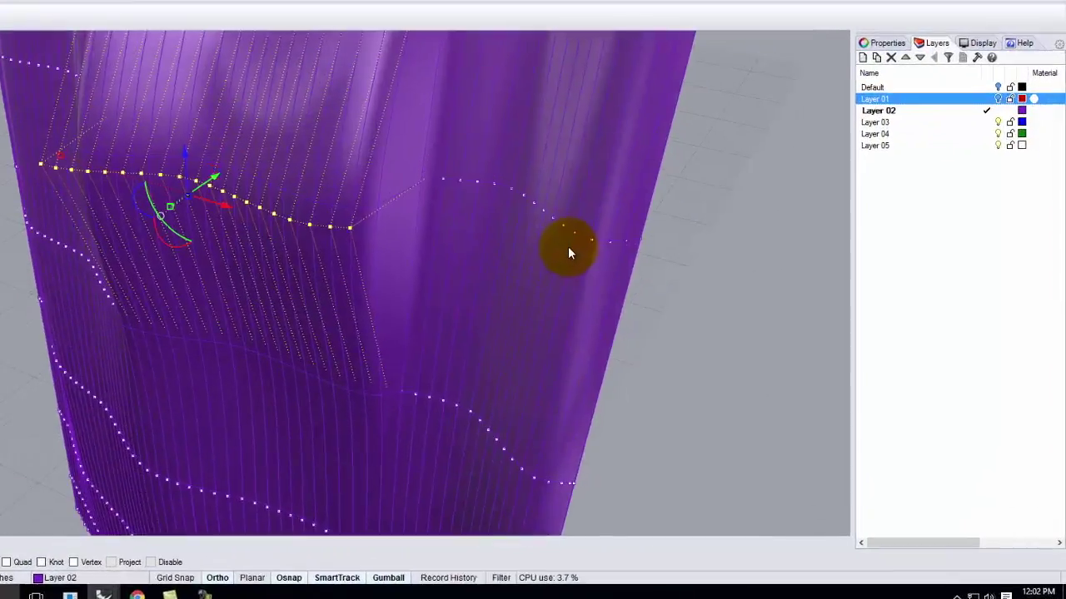
scroll(568, 246, "down", 3)
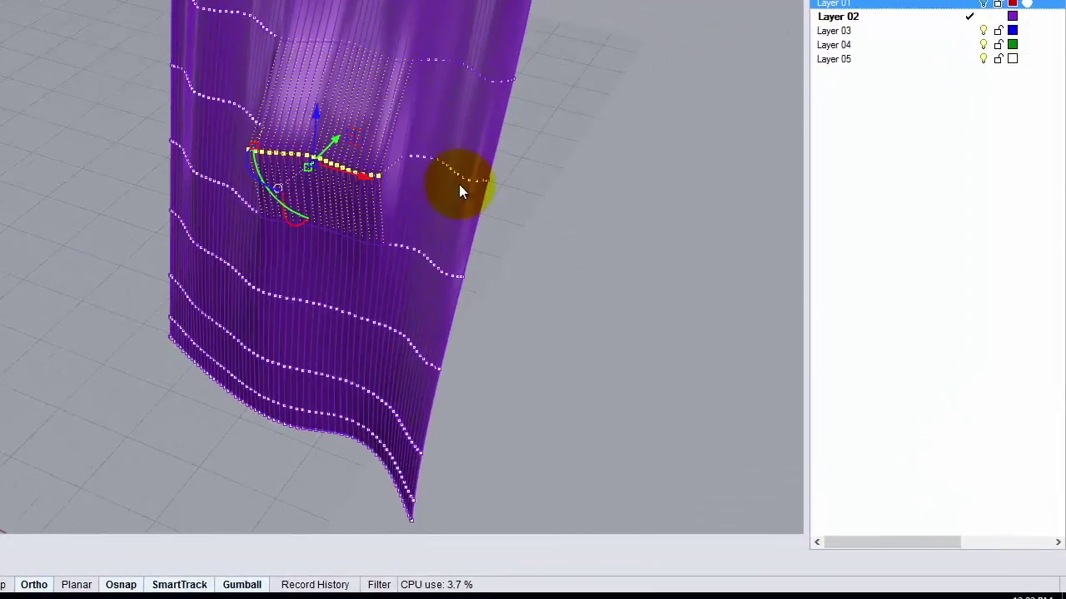
scroll(375, 263, "down", 3)
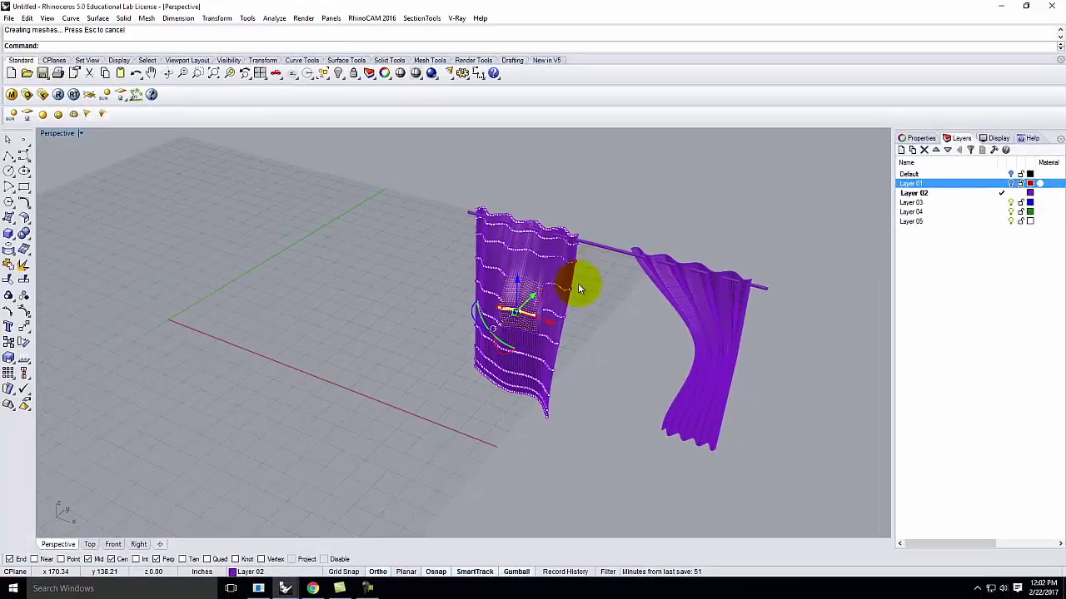
- Turn off the control points and rebuild the straight-hanging drape surface with a point count of 5 in U and 5 in V
left_click(278, 152)
left_click(580, 287)
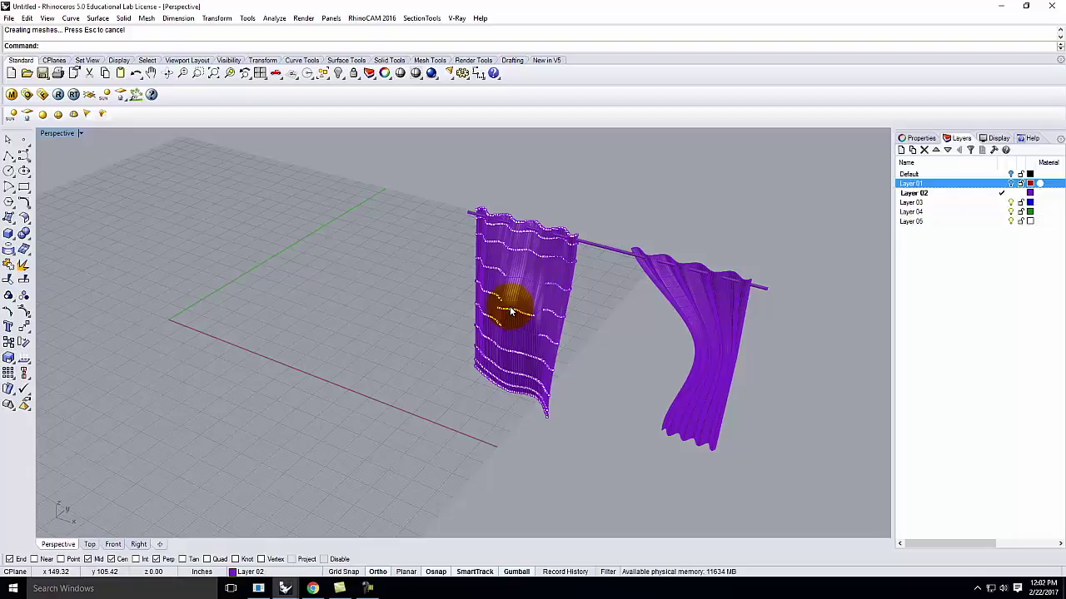
left_click(585, 331)
key("Escape")
left_click(528, 296)
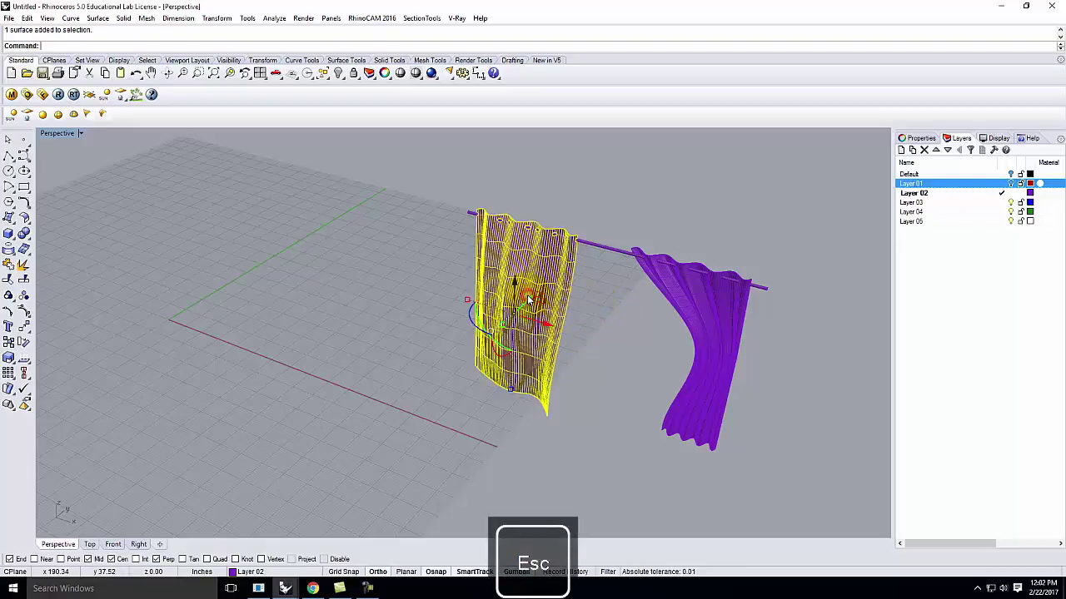
type("rebuild")
key("Return")
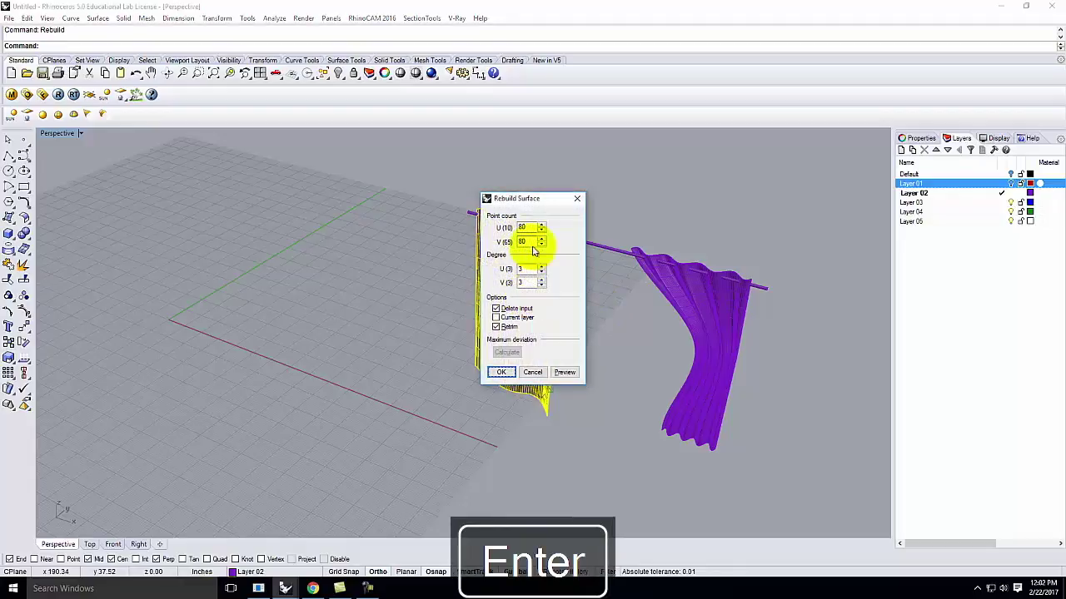
double_click(523, 227)
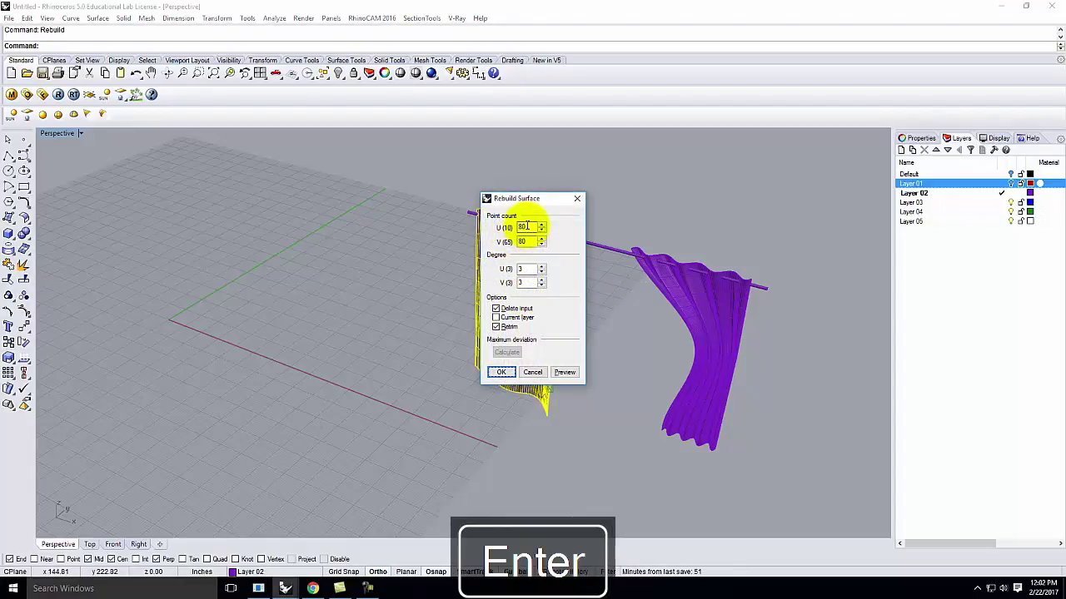
type("5")
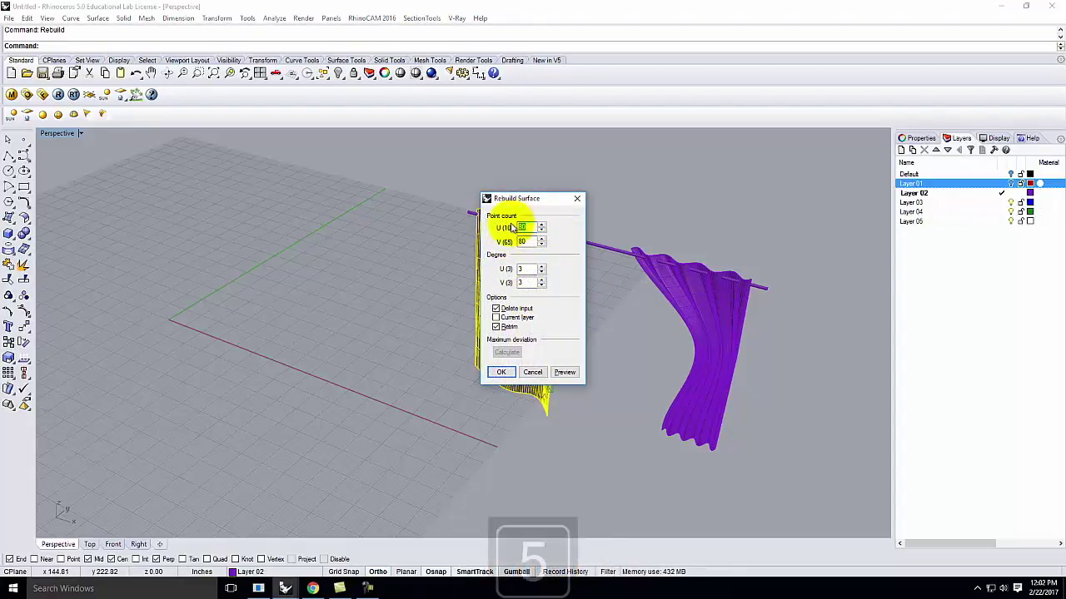
key("Tab")
type("5")
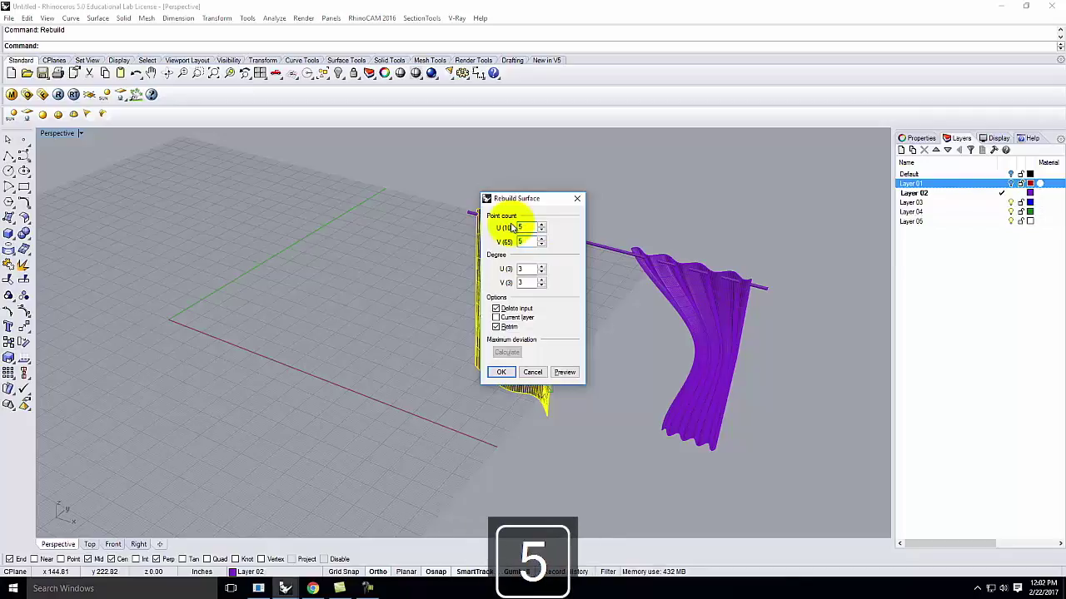
left_click(501, 372)
- Turn on the rebuilt drape's control points and pull one near mid-height away from the surface with the gumball
right_click_drag(541, 312, 501, 313)
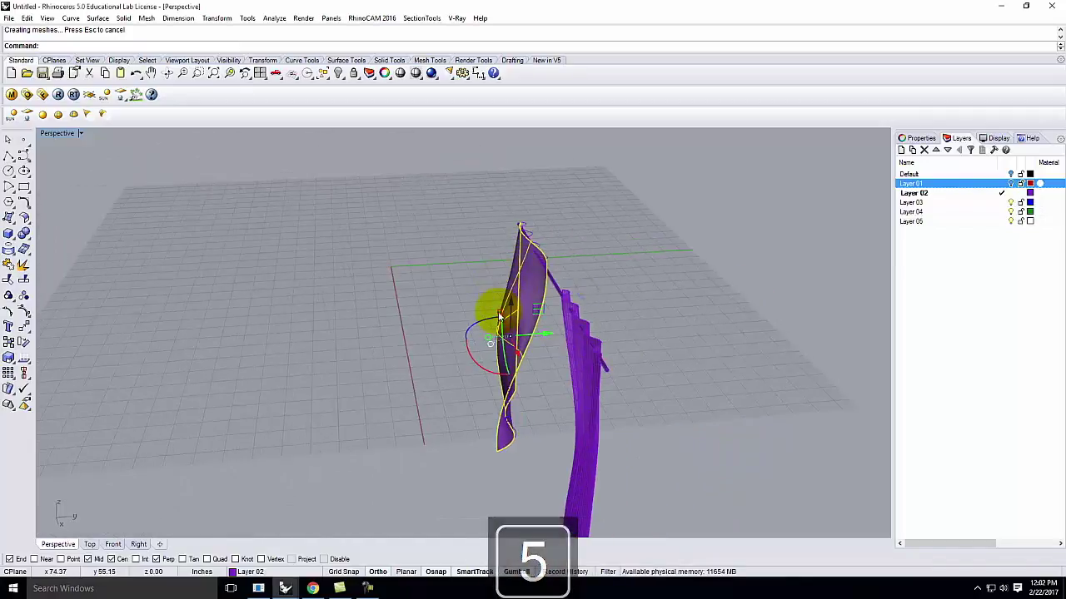
scroll(501, 313, "up", 6)
right_click_drag(583, 368, 568, 360)
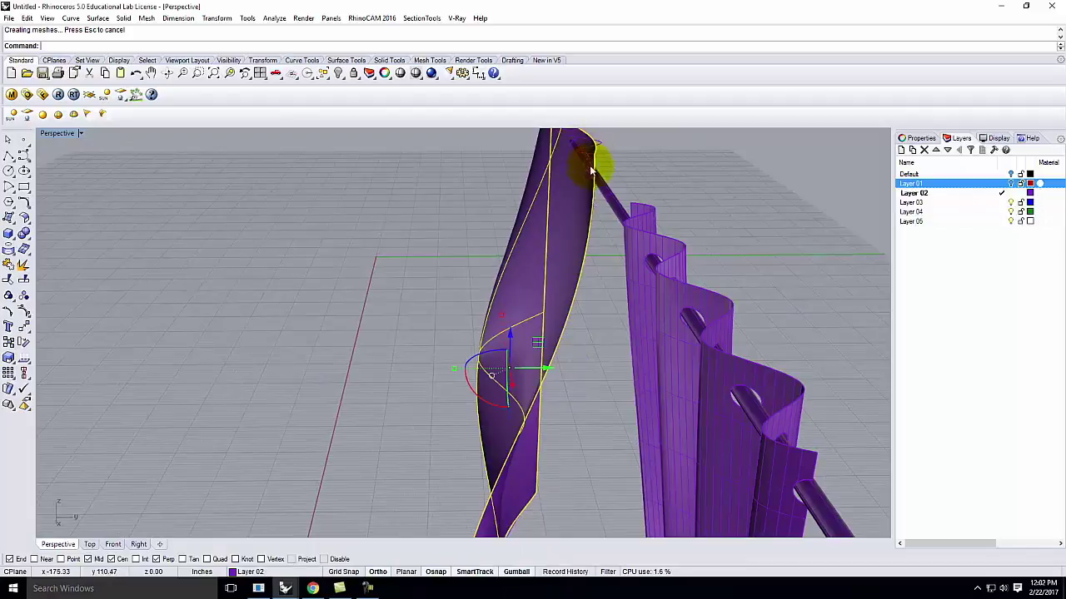
scroll(547, 209, "down", 10)
mouse_move(559, 276)
right_mouse_down()
mouse_move(614, 326)
mouse_move(558, 297)
right_mouse_up()
scroll(519, 316, "up", 8)
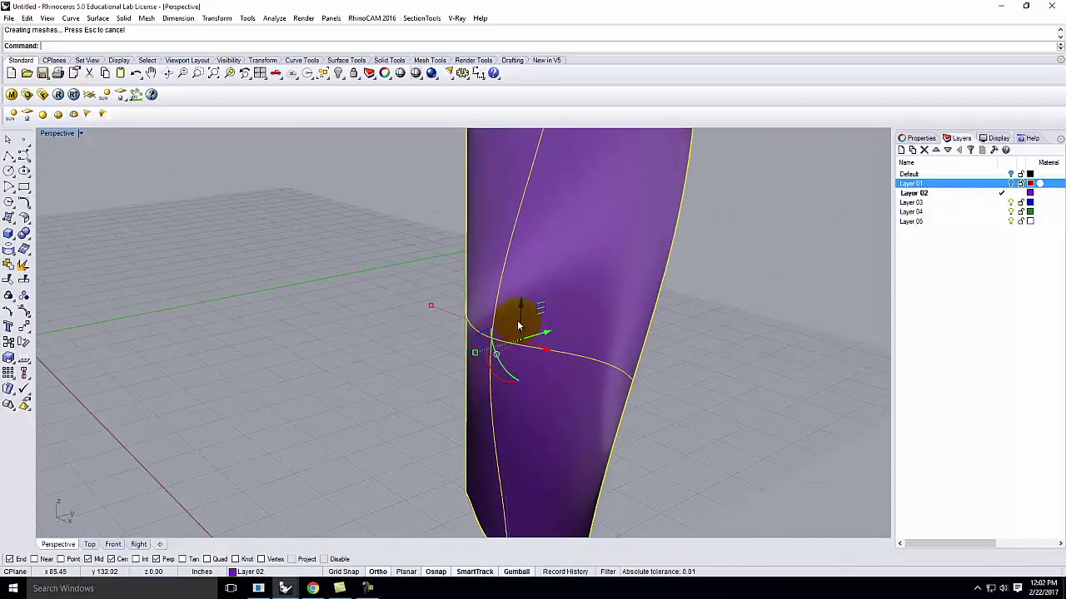
left_click(24, 312)
scroll(518, 284, "down", 8)
mouse_move(518, 284)
right_mouse_down()
mouse_move(551, 381)
mouse_move(583, 369)
mouse_move(501, 296)
right_mouse_up()
left_click(467, 308)
left_click_drag(467, 308, 494, 303)
- Move another interior control point of the rebuilt drape with the gumball to deepen its fold
scroll(556, 261, "up", 5)
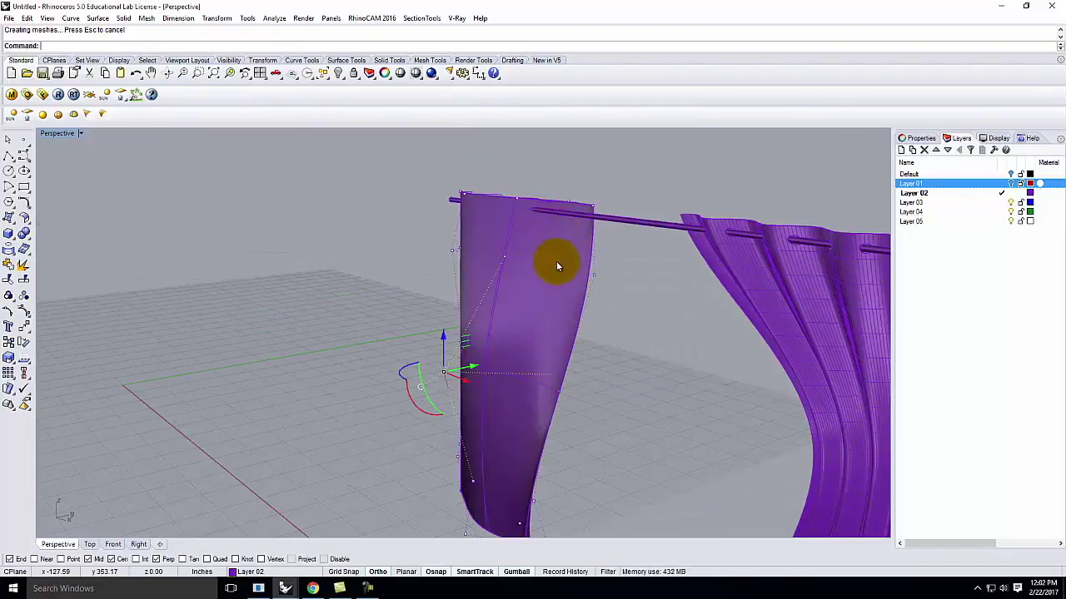
left_click(555, 265)
left_click_drag(558, 266, 618, 263)
- Examine the reshaped drape's folds from several angles beside the tied-back drape
right_click_drag(635, 312, 564, 155)
right_click_drag(508, 440, 707, 309)
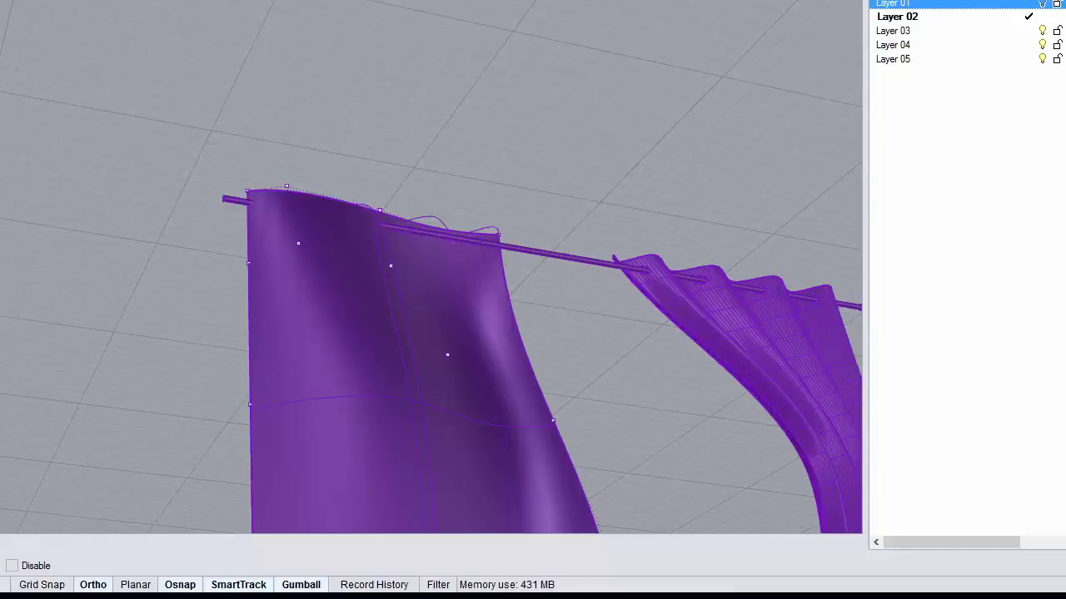
scroll(431, 333, "down", 3)
scroll(431, 333, "down", 2)
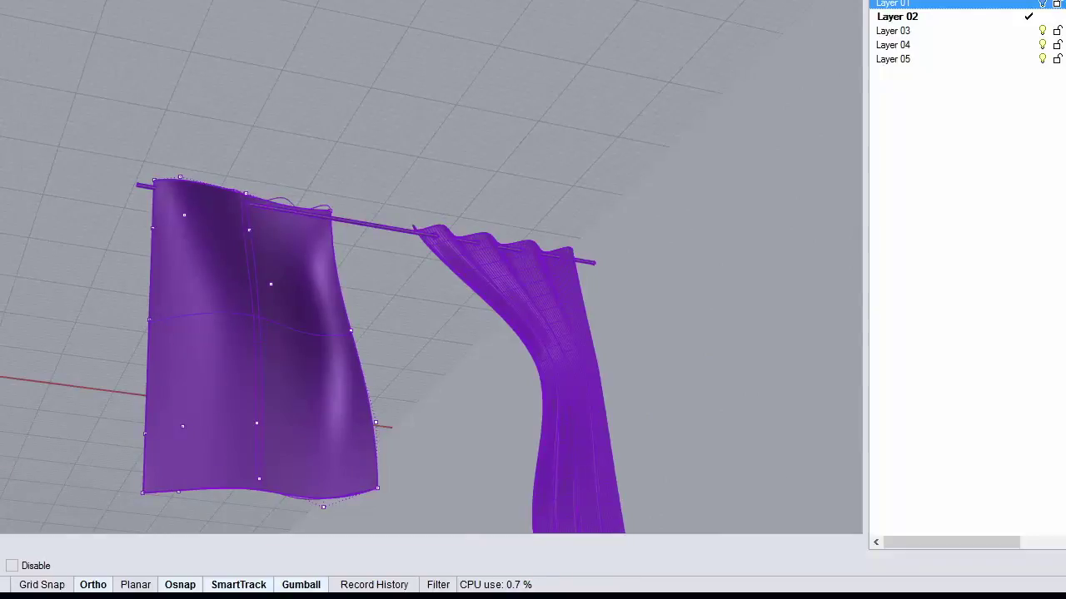
right_click_drag(53, 174, 54, 223)
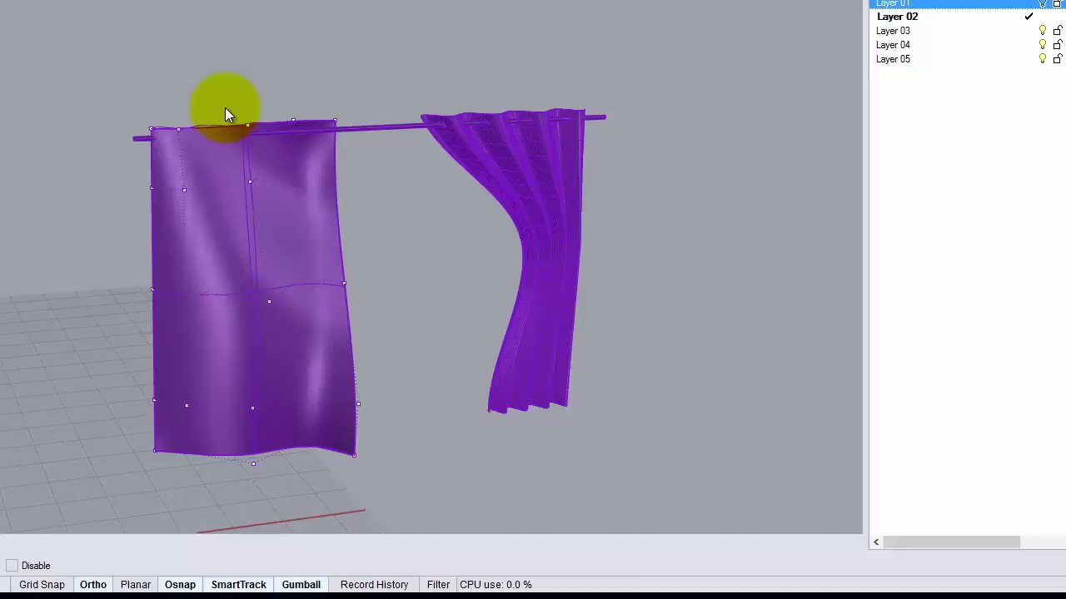
scroll(214, 294, "down", 2)
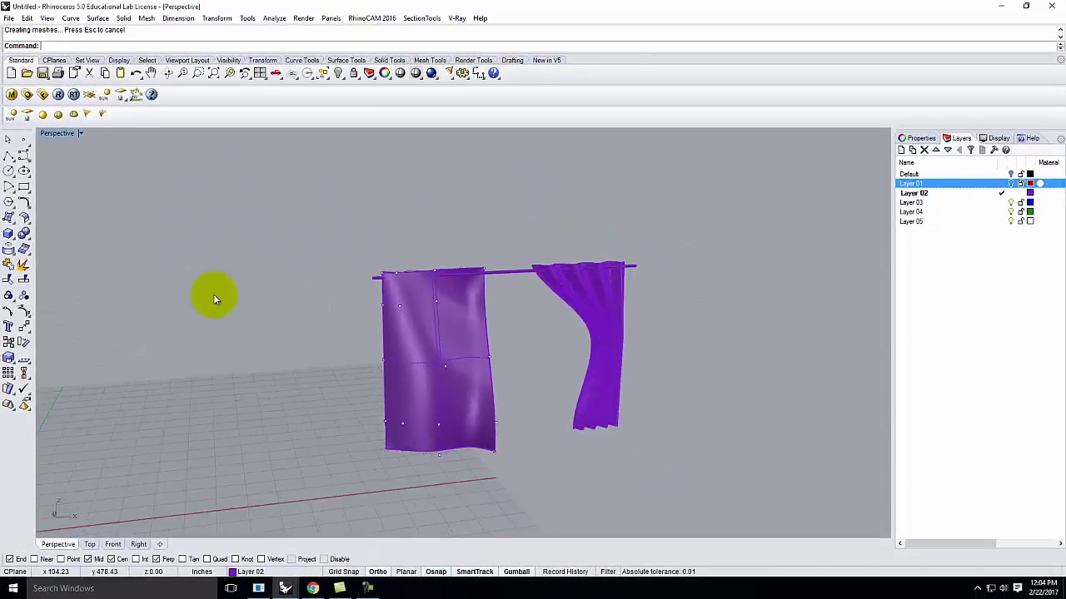
scroll(249, 350, "down", 2)
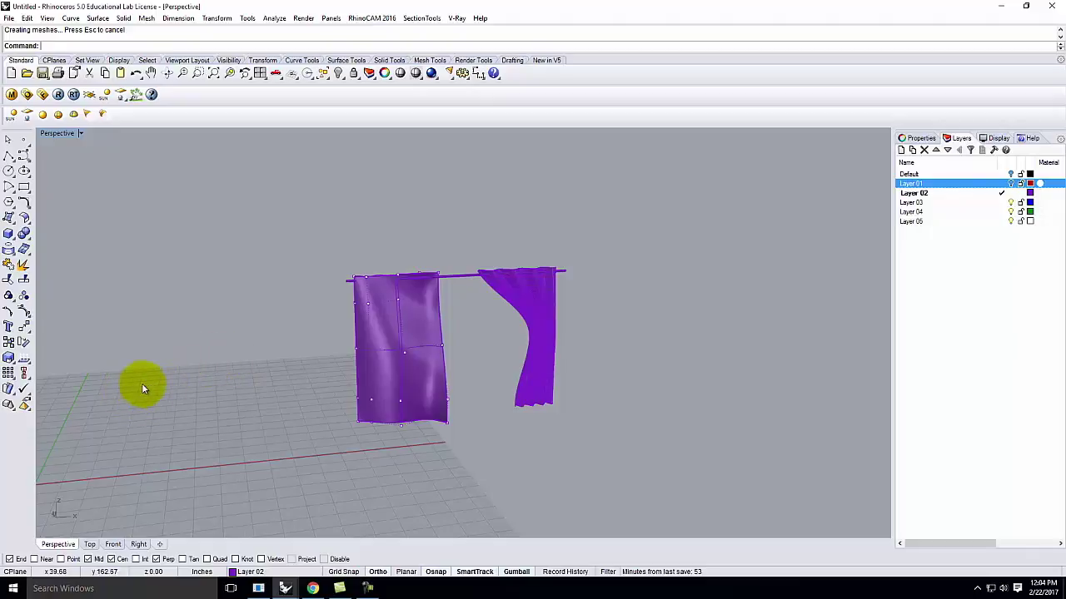
key("BackSpace")
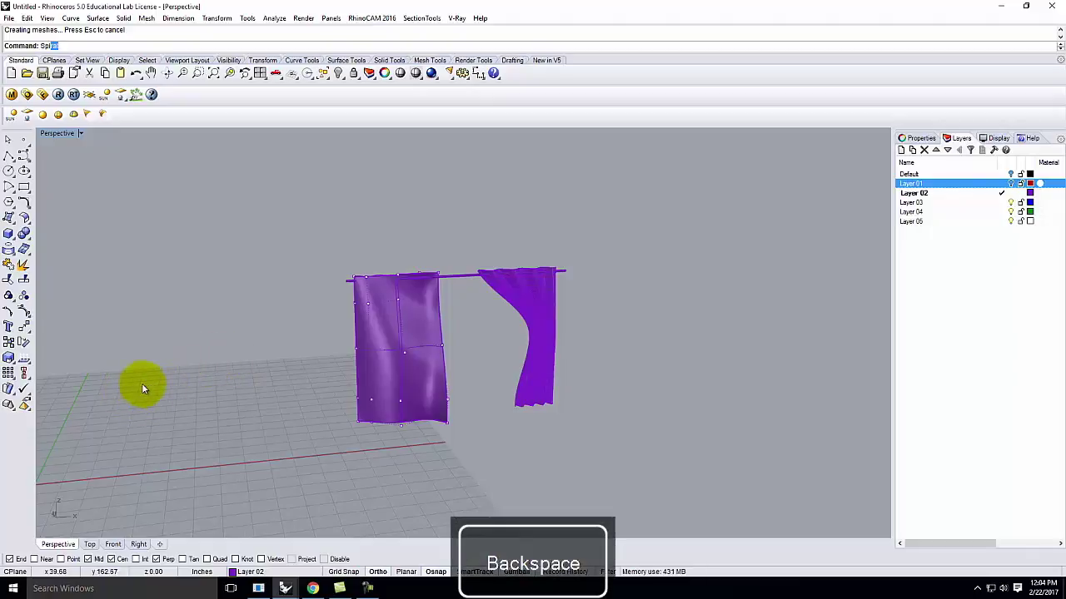
key("Return")
left_click(174, 450)
left_click(236, 446)
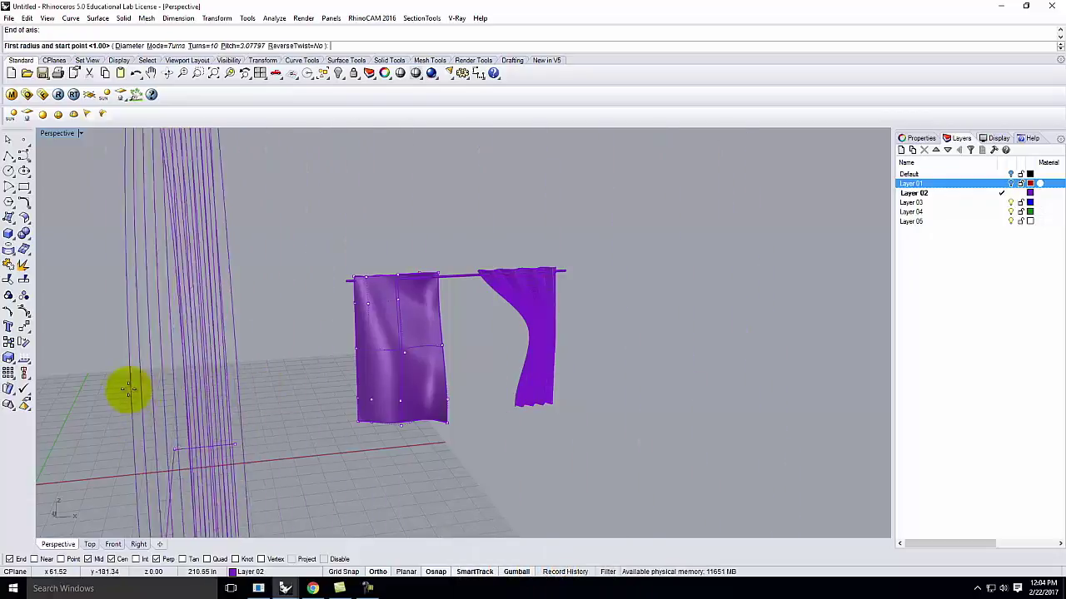
key("Escape")
- Draw a 10-turn conical spiral along the X axis with a pitch of about 9.6 inches, widening toward the drapes
scroll(148, 403, "down", 3)
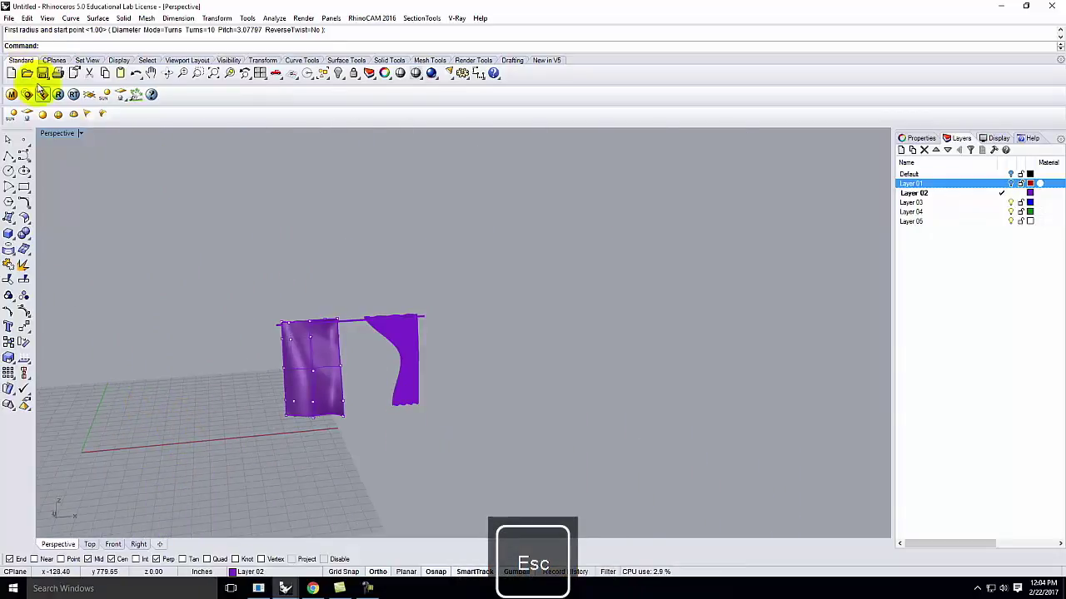
right_click(145, 352)
left_click(163, 442)
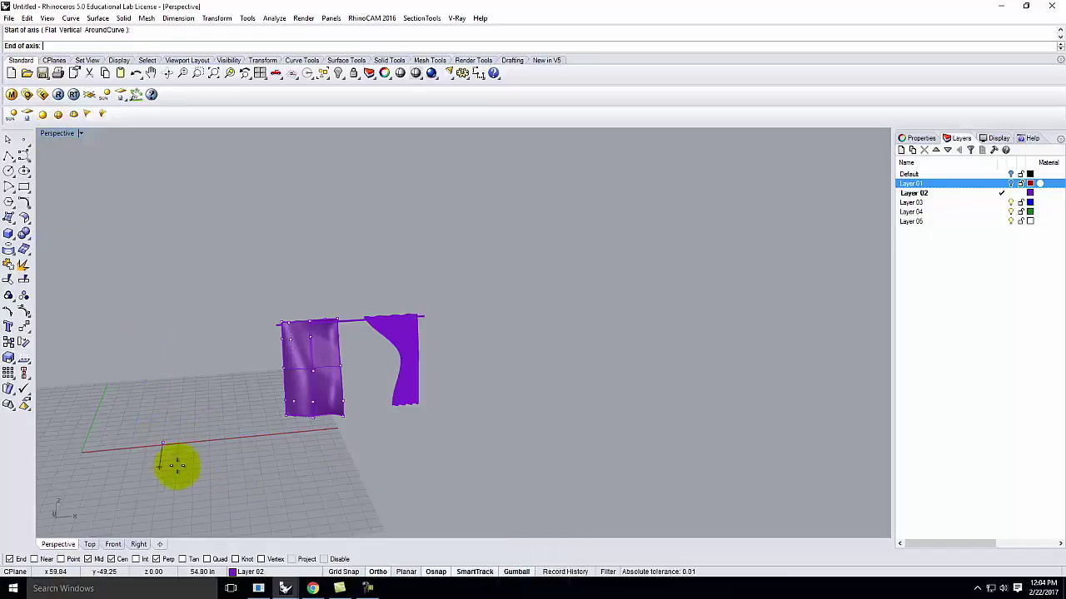
left_click(295, 464)
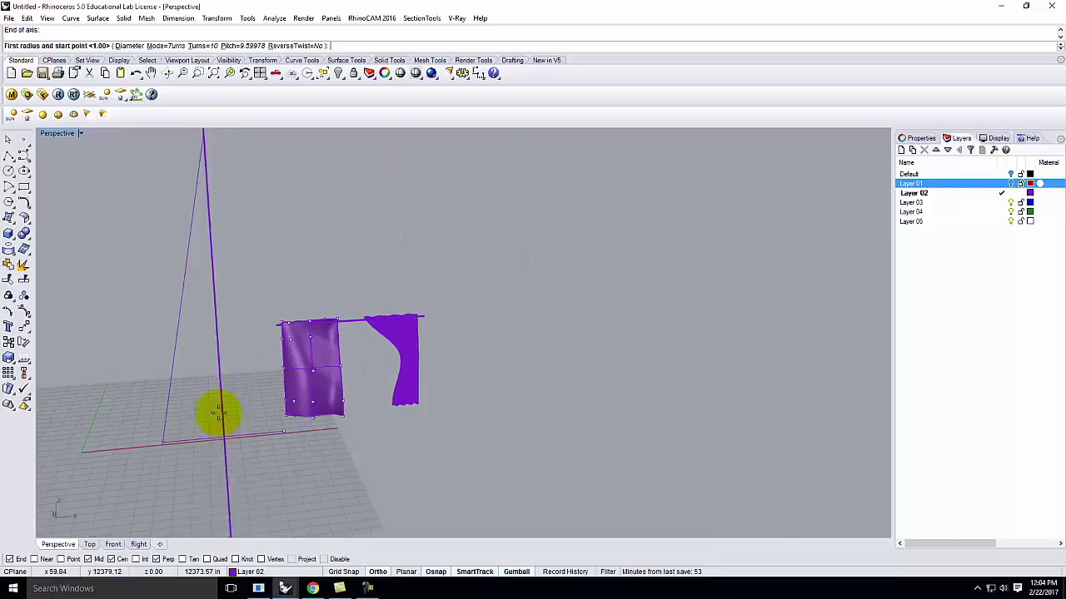
scroll(138, 428, "down", 5)
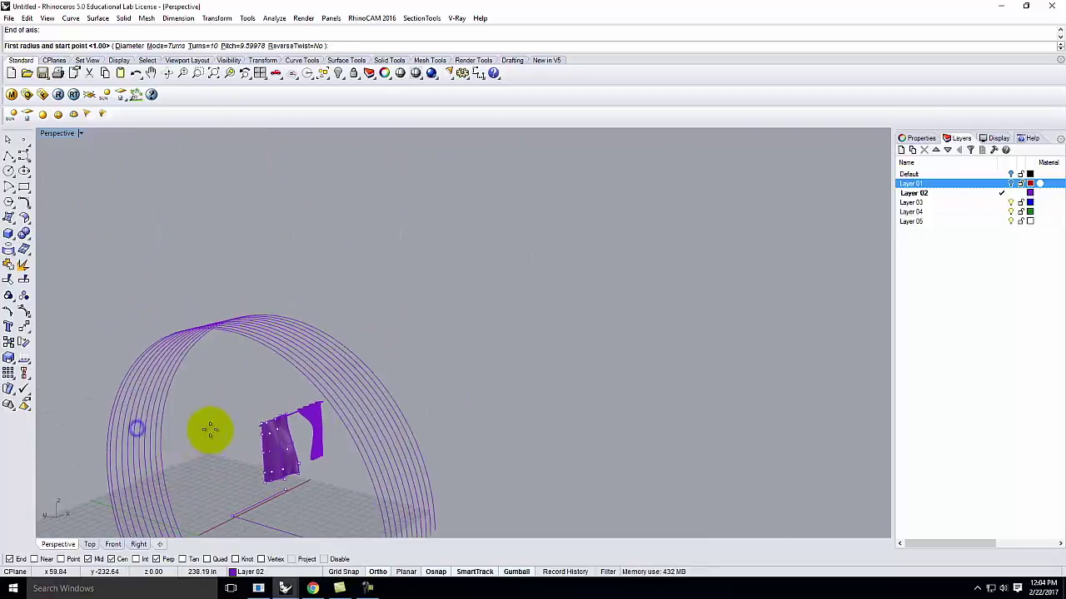
left_click(229, 508)
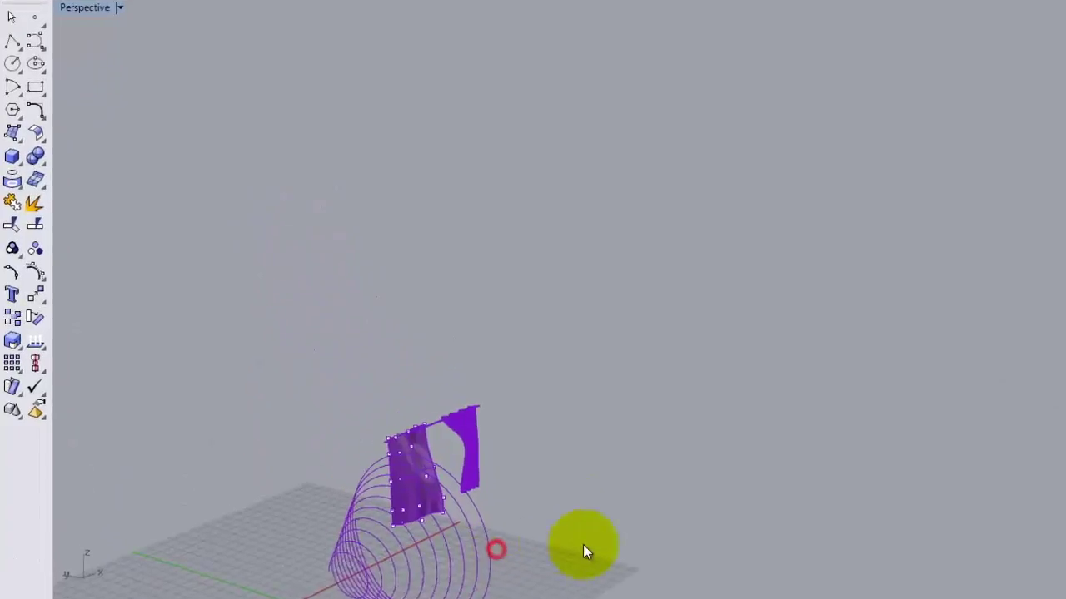
- Inspect the conical spiral from the side and look up a Sine command
right_click_drag(388, 495, 322, 442)
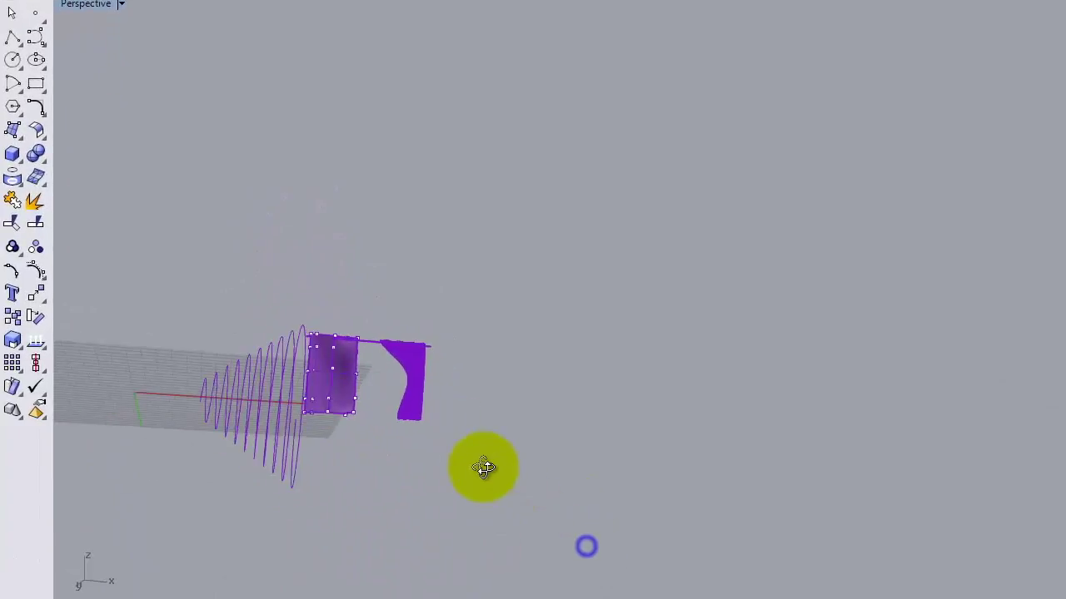
right_click_drag(484, 468, 499, 503)
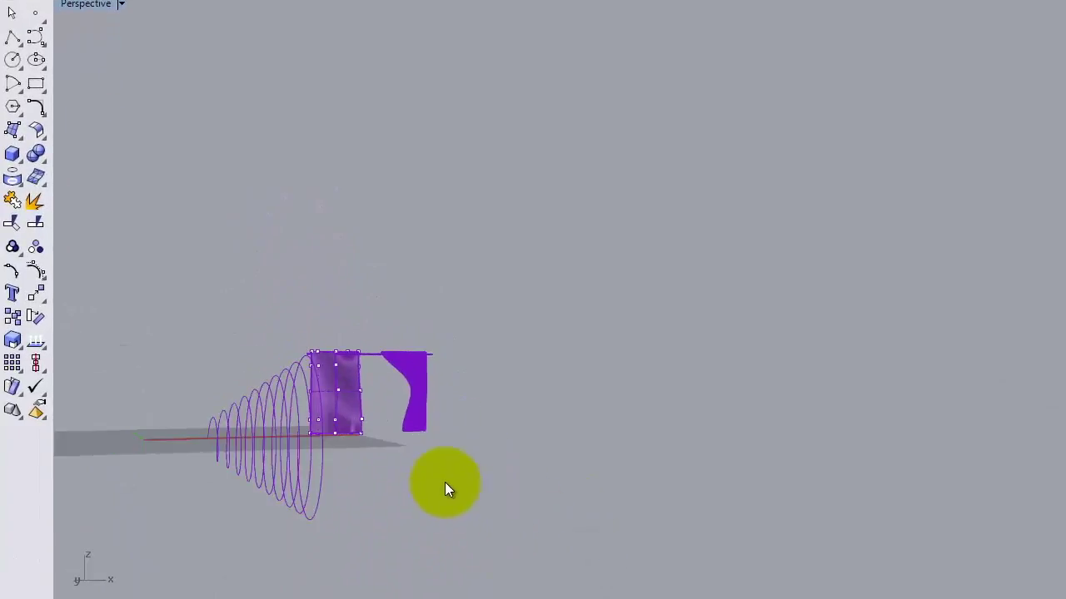
left_click(289, 414)
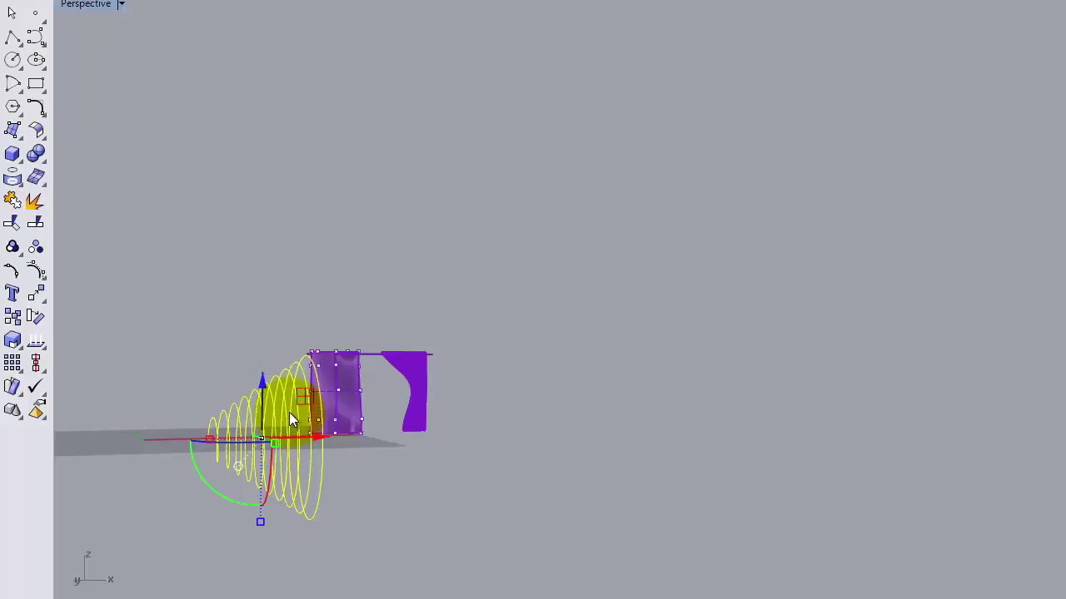
key("Escape")
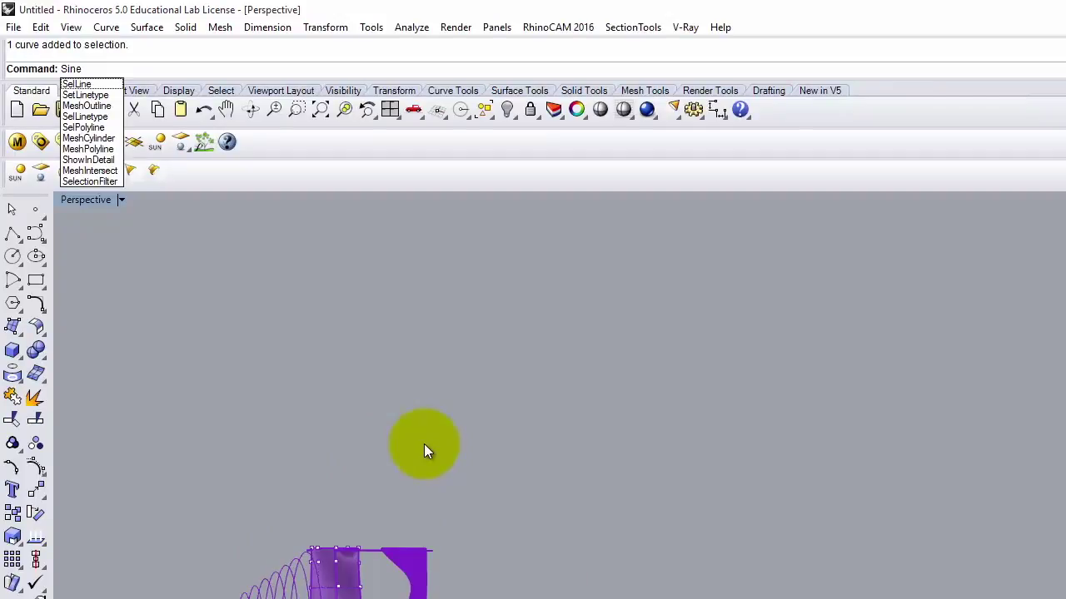
key("Escape")
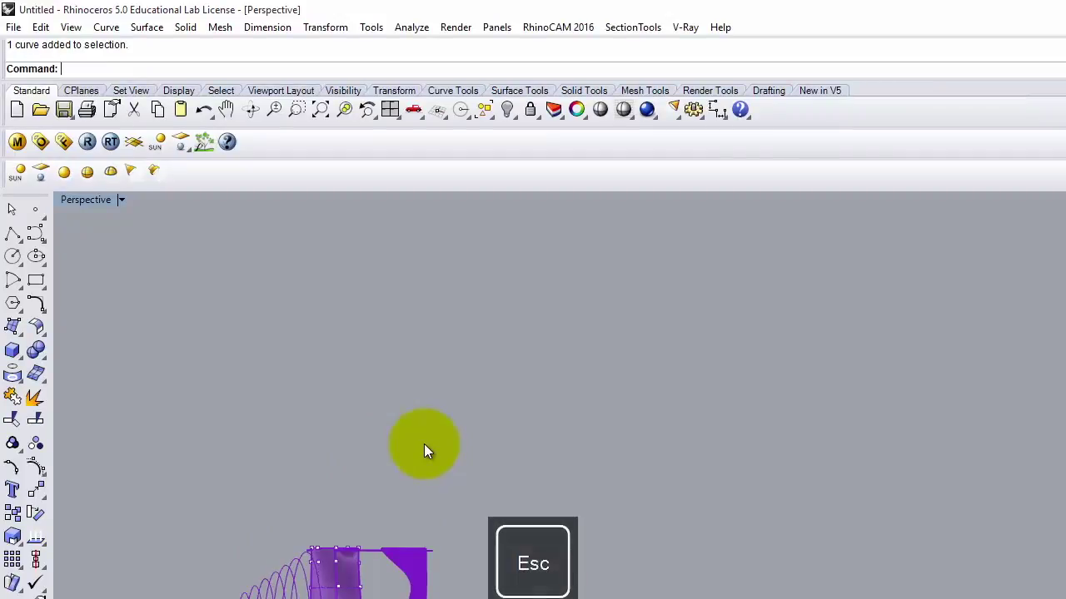